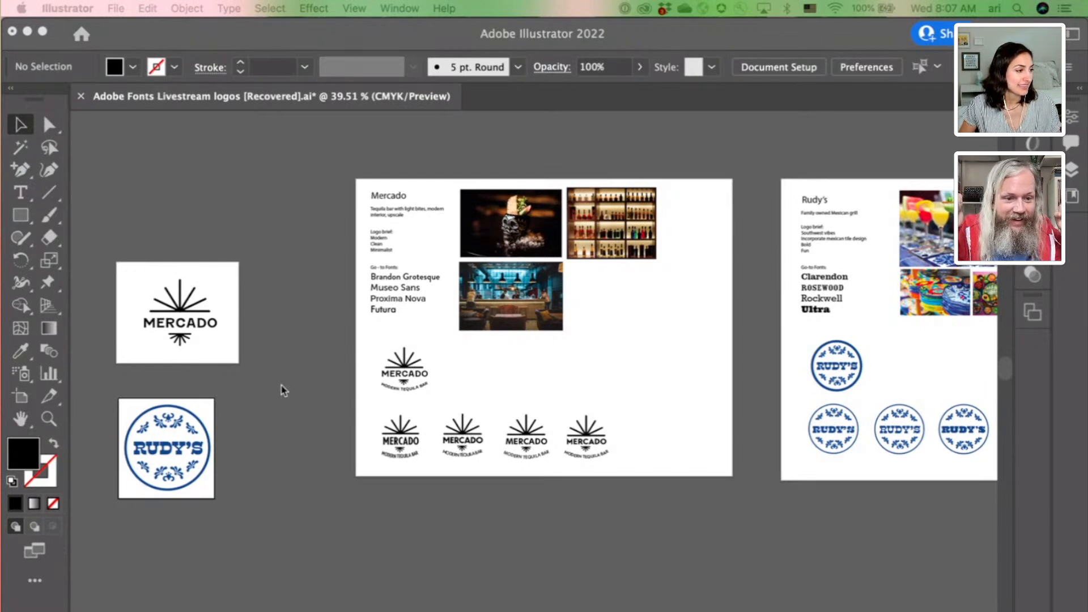
Review the Mercado artboard: the logo brief, go-to fonts, reference photos and the row of logo variants.
scroll(283, 390, "left", 3)
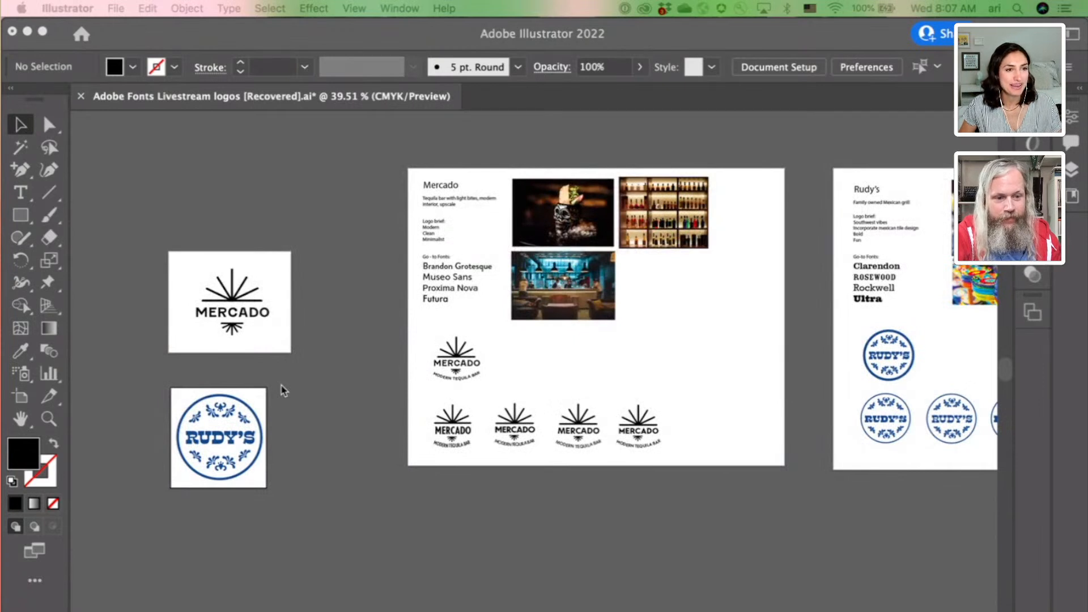
left_click(284, 389)
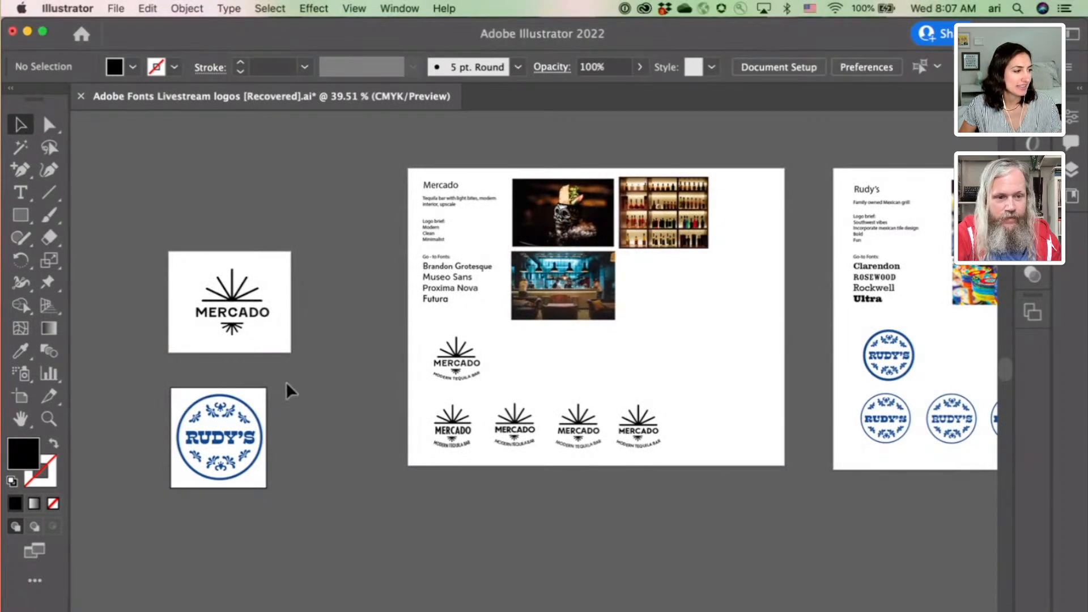
scroll(286, 381, "up", 2)
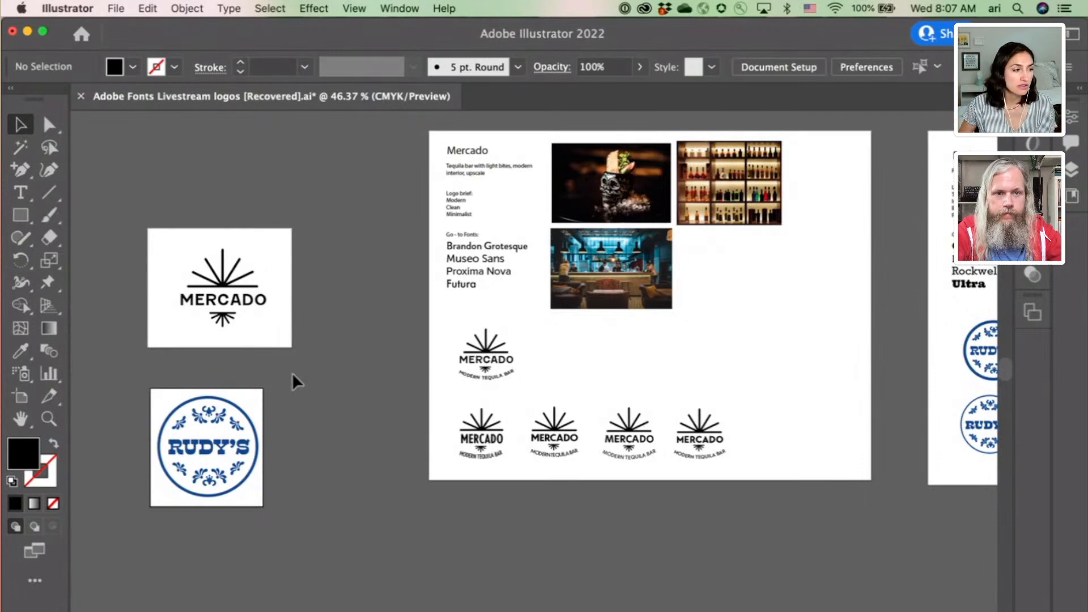
scroll(831, 333, "up", 3)
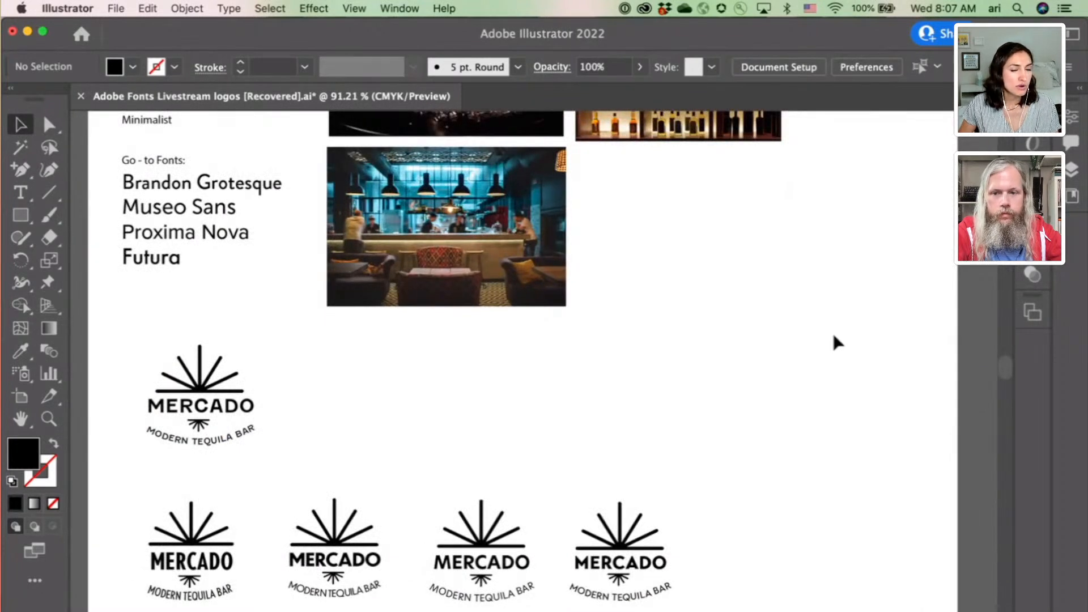
scroll(834, 335, "up", 4)
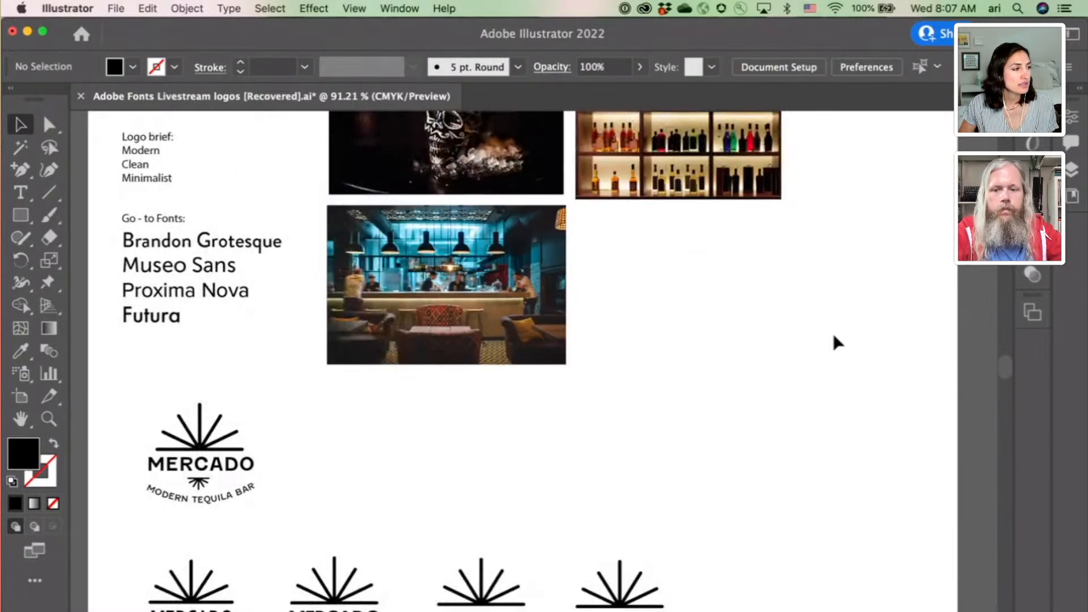
scroll(833, 335, "up", 1)
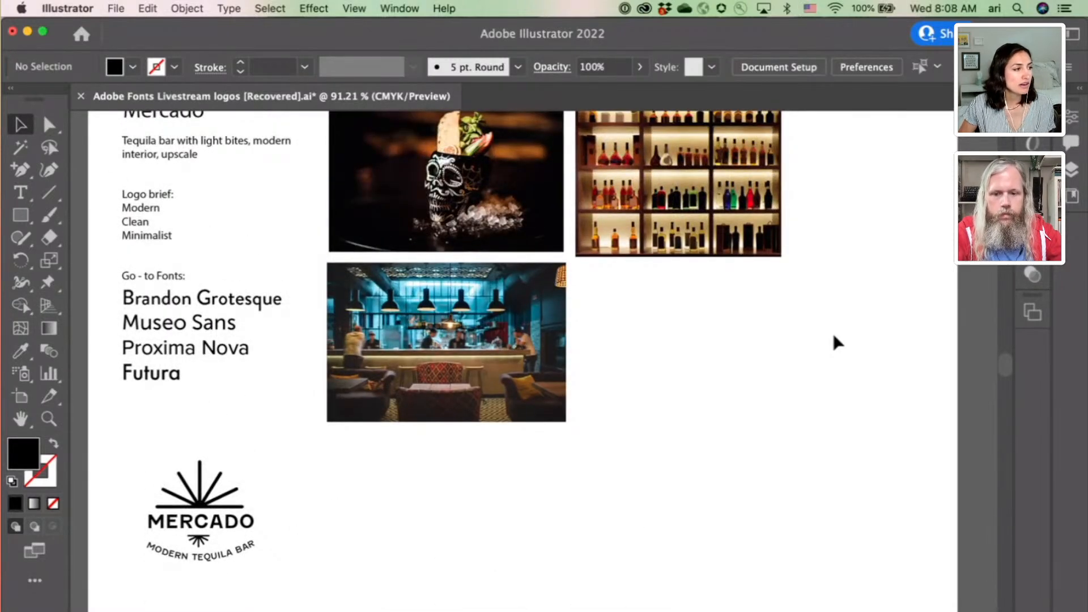
scroll(833, 336, "down", 5)
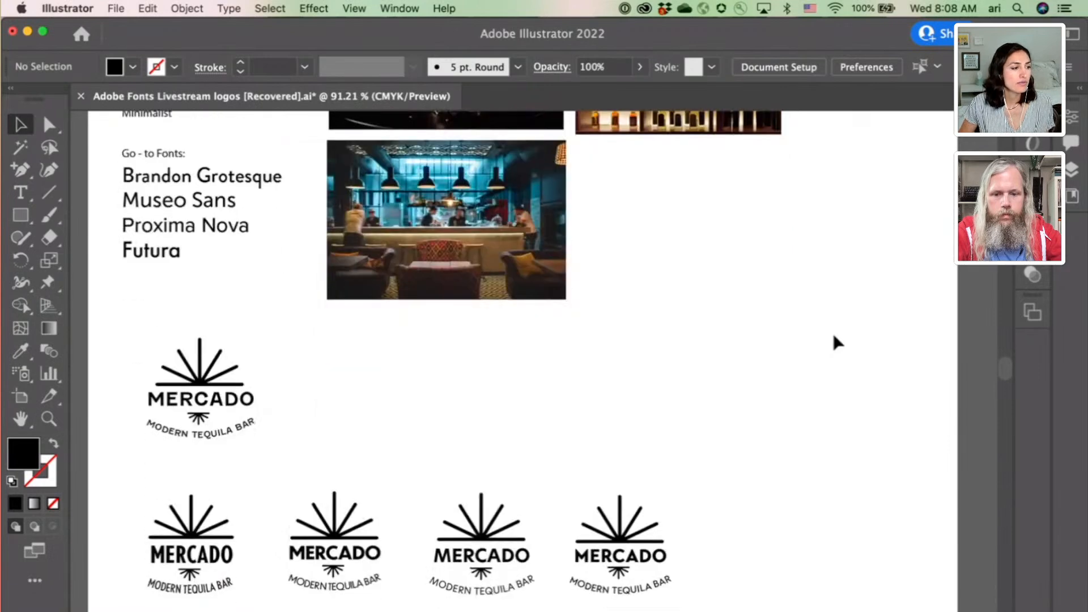
scroll(832, 331, "down", 2)
Examine the Rudy's artboard, including its logo brief, go-to fonts, mood images and circular logo variants.
scroll(832, 331, "right", 8)
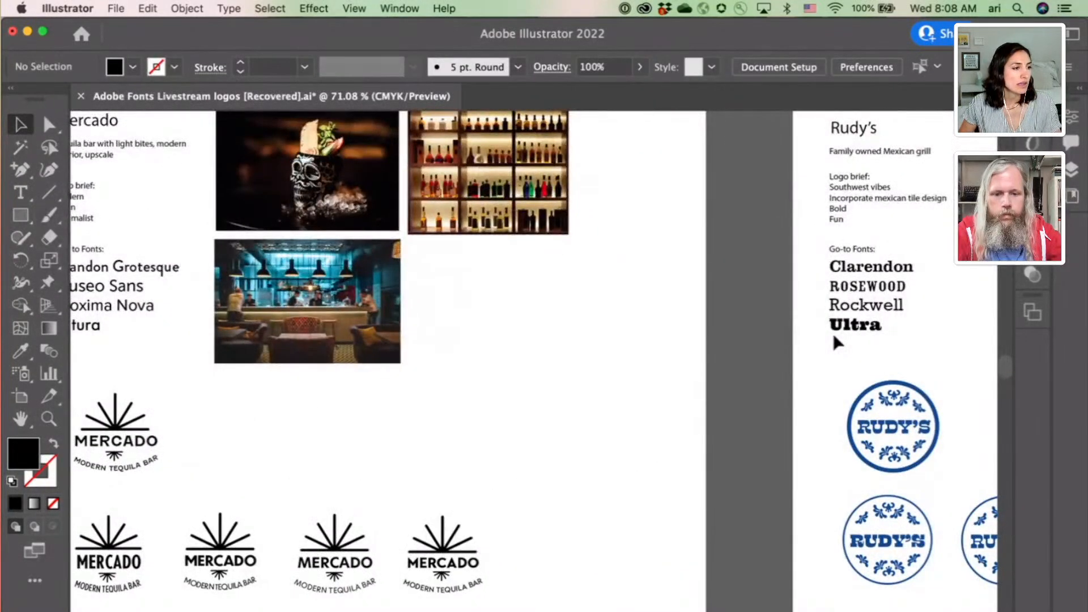
scroll(832, 331, "right", 5)
scroll(832, 331, "down", 1)
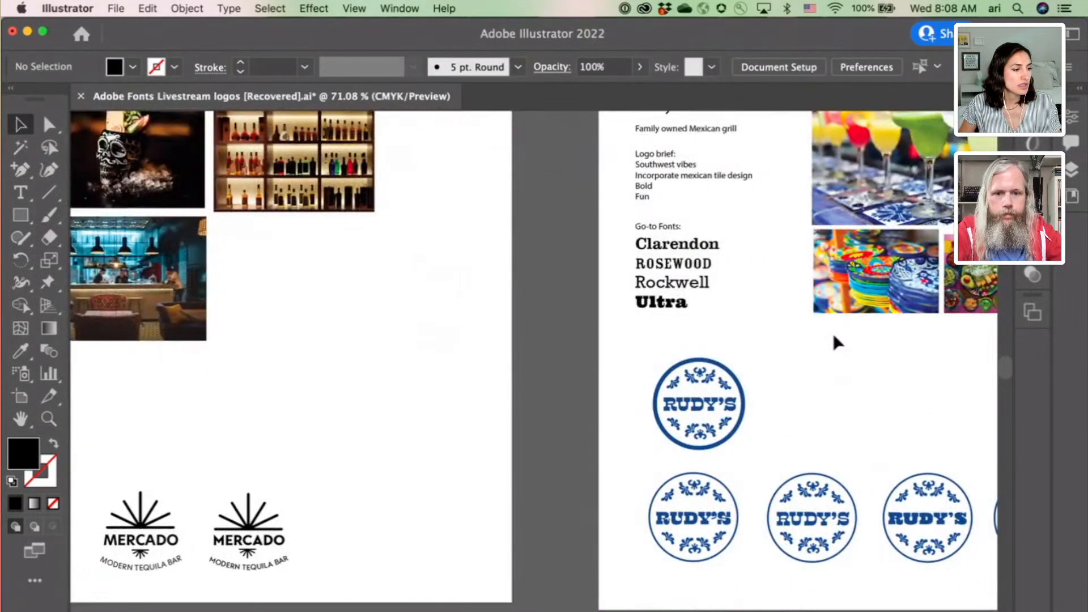
scroll(833, 338, "right", 5)
scroll(833, 339, "up", 1)
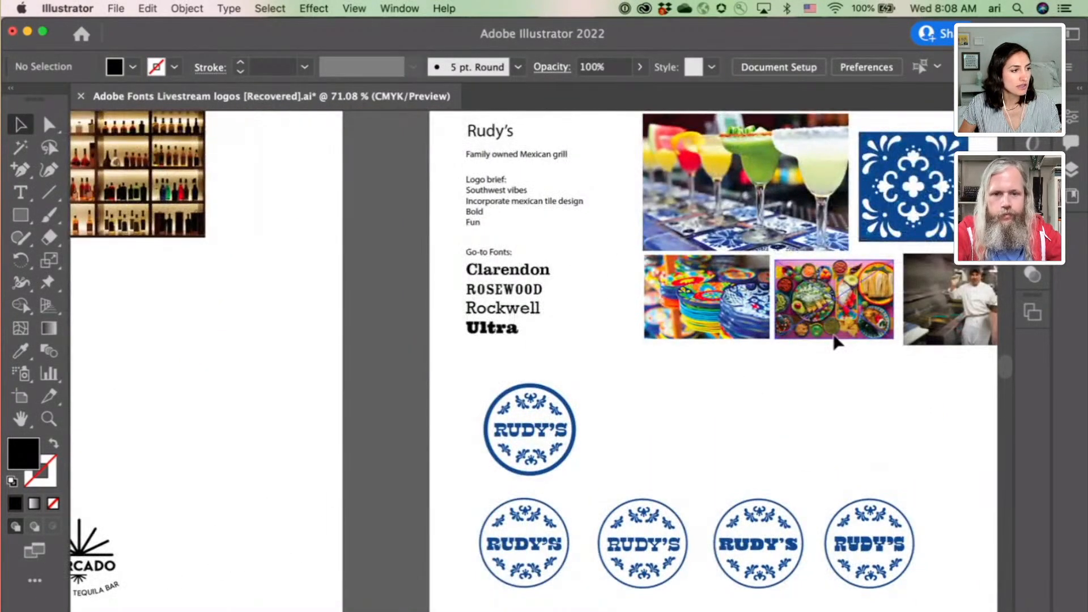
scroll(832, 340, "right", 2)
scroll(833, 340, "up", 1)
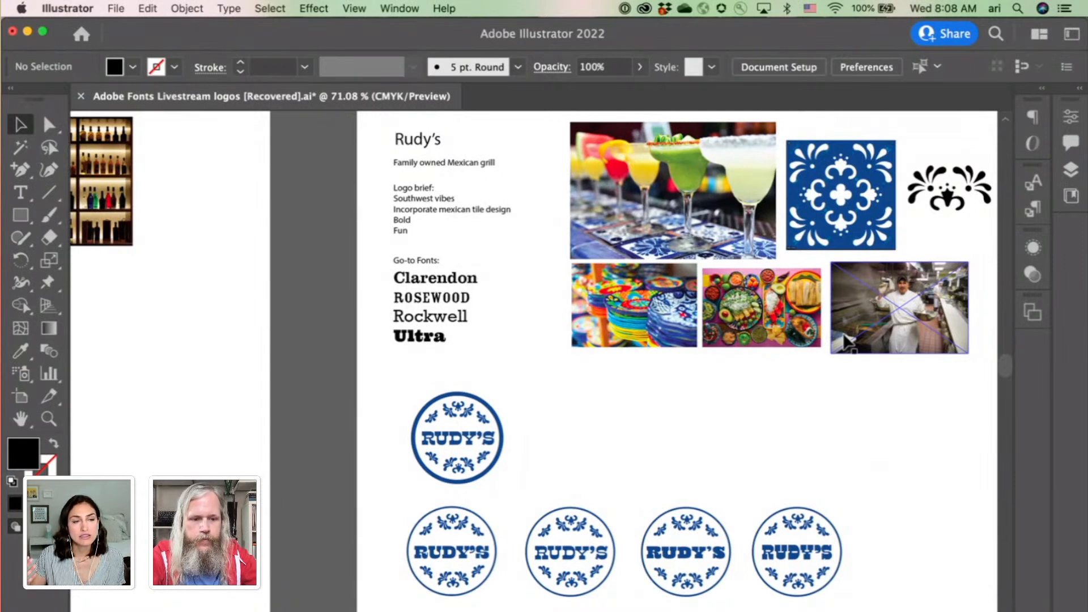
scroll(718, 418, "right", 5)
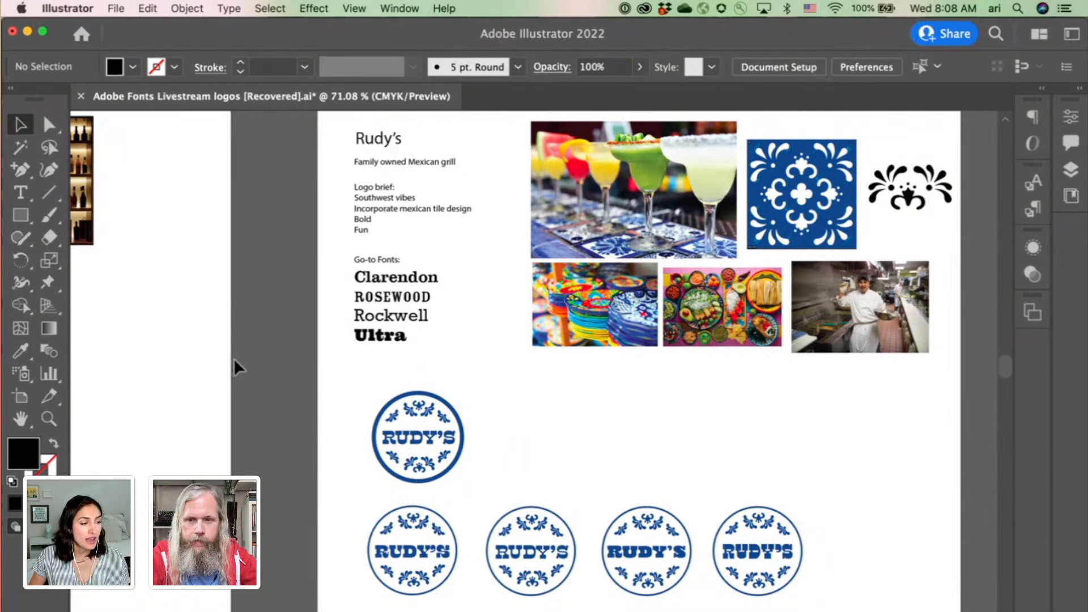
scroll(234, 358, "down", 1)
scroll(233, 358, "right", 1)
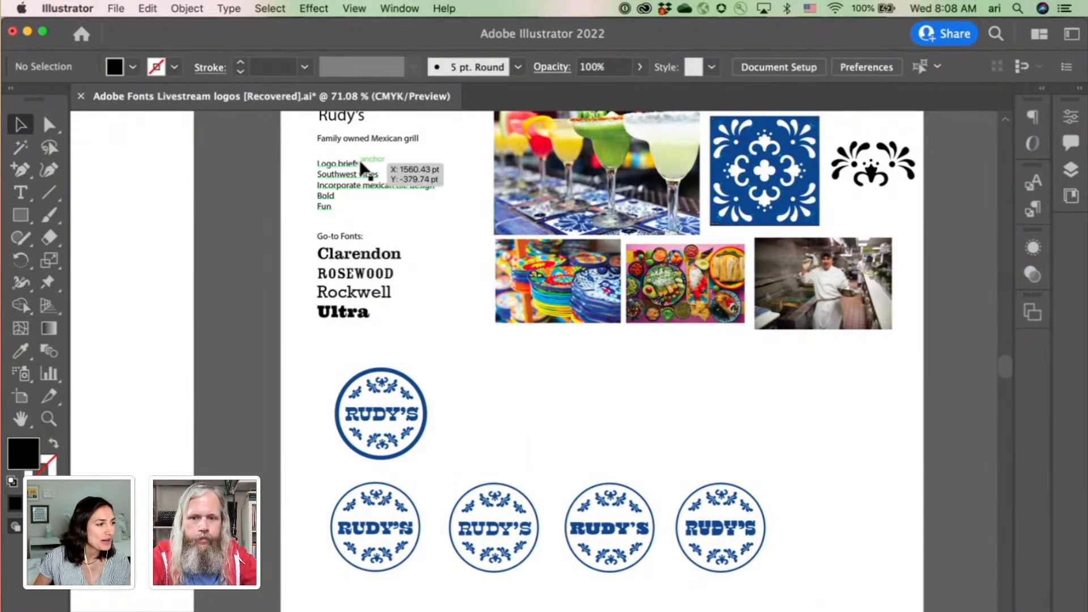
scroll(455, 324, "up", 2)
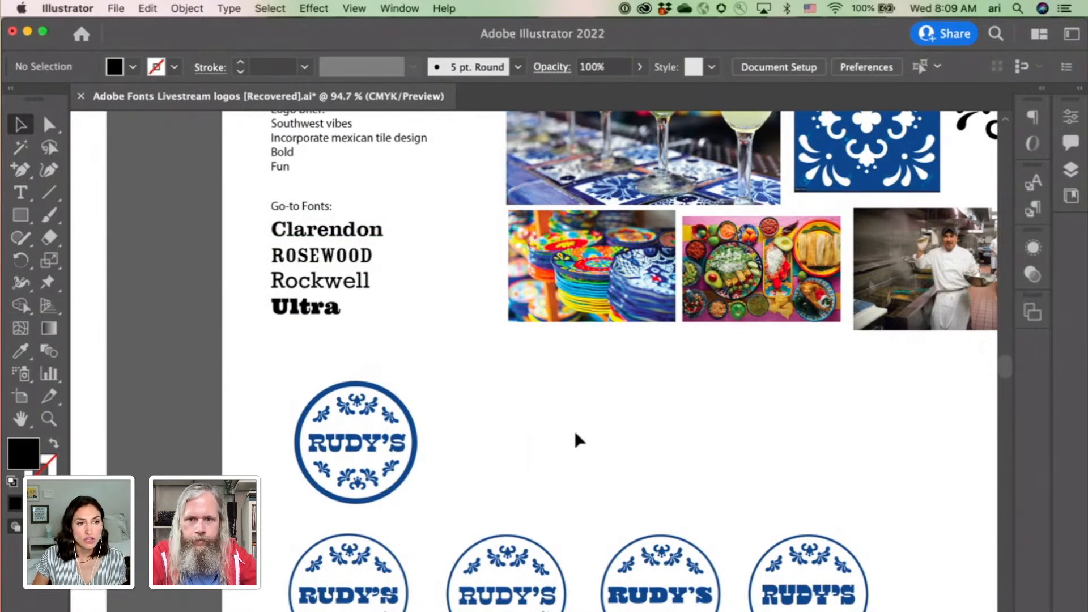
scroll(575, 440, "down", 3)
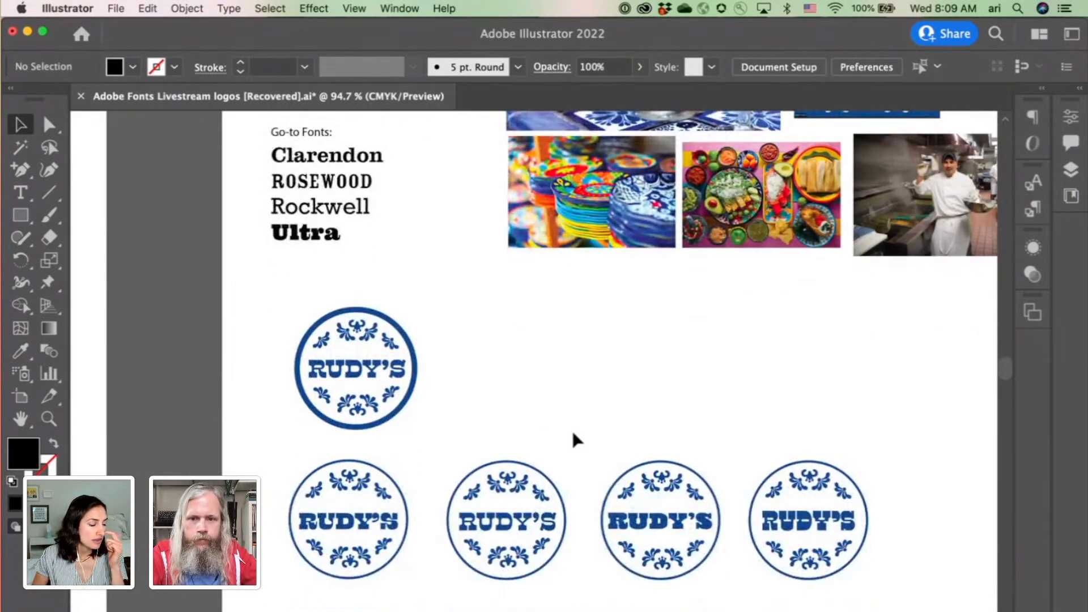
scroll(571, 428, "down", 1)
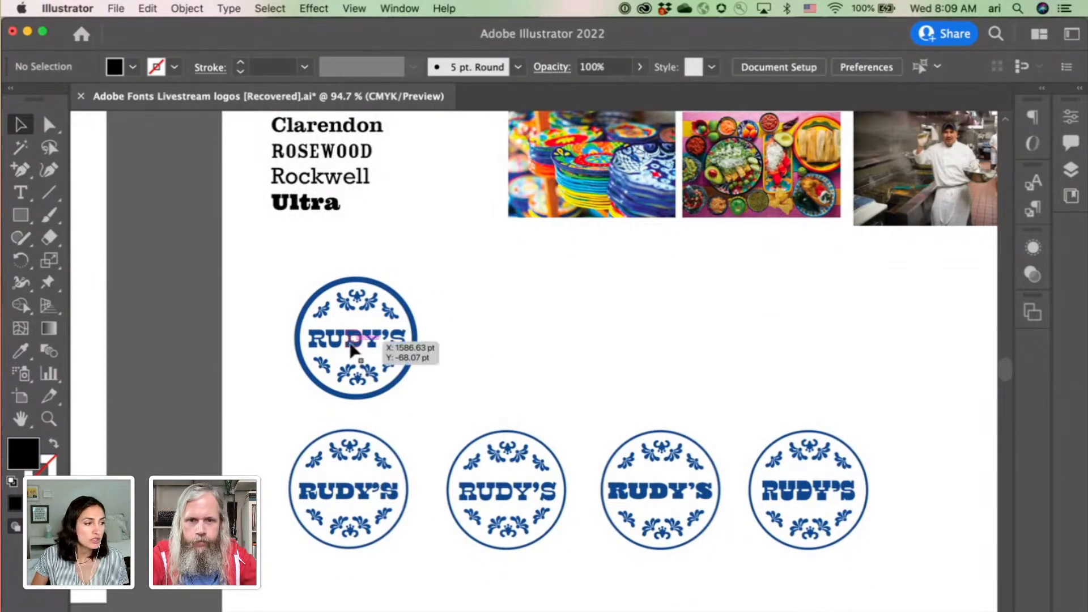
Check which font each of the four RUDY'S wordmarks in the row of logo variants uses, then clear the selection.
left_click(516, 356)
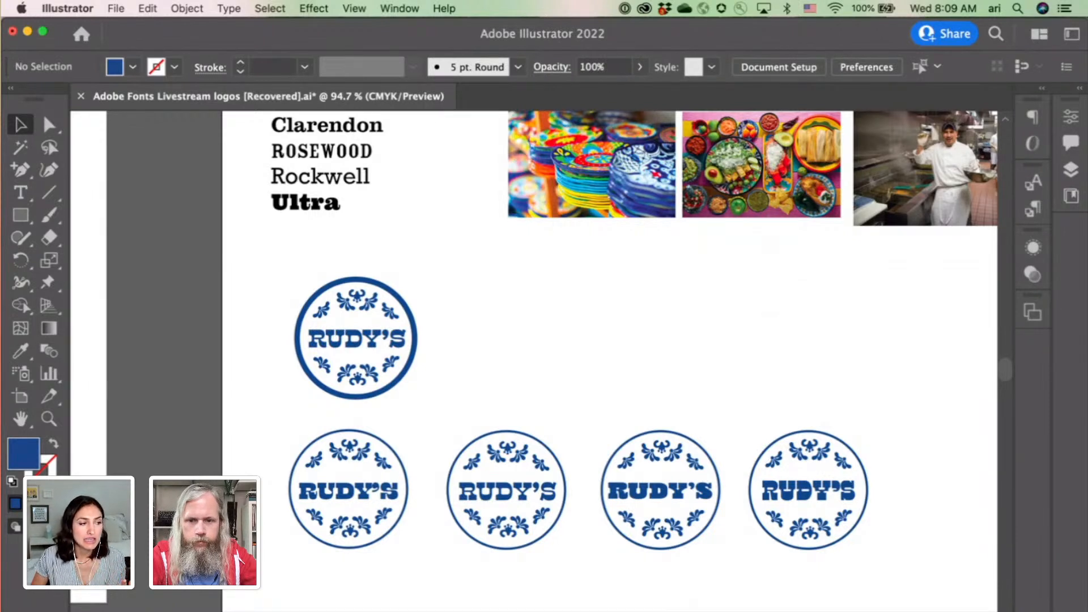
left_click(367, 503)
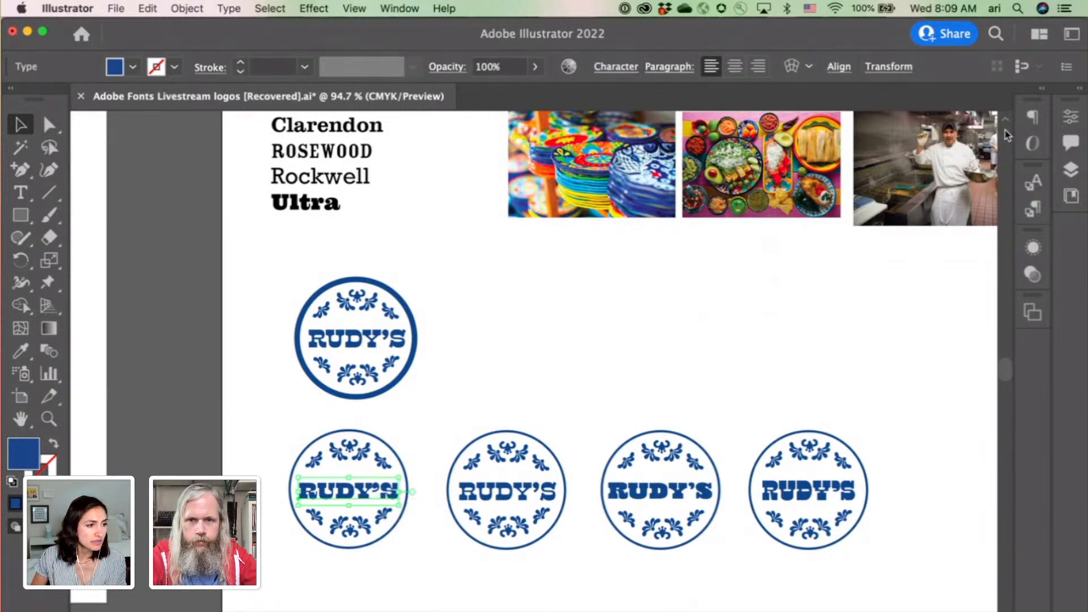
left_click(1069, 119)
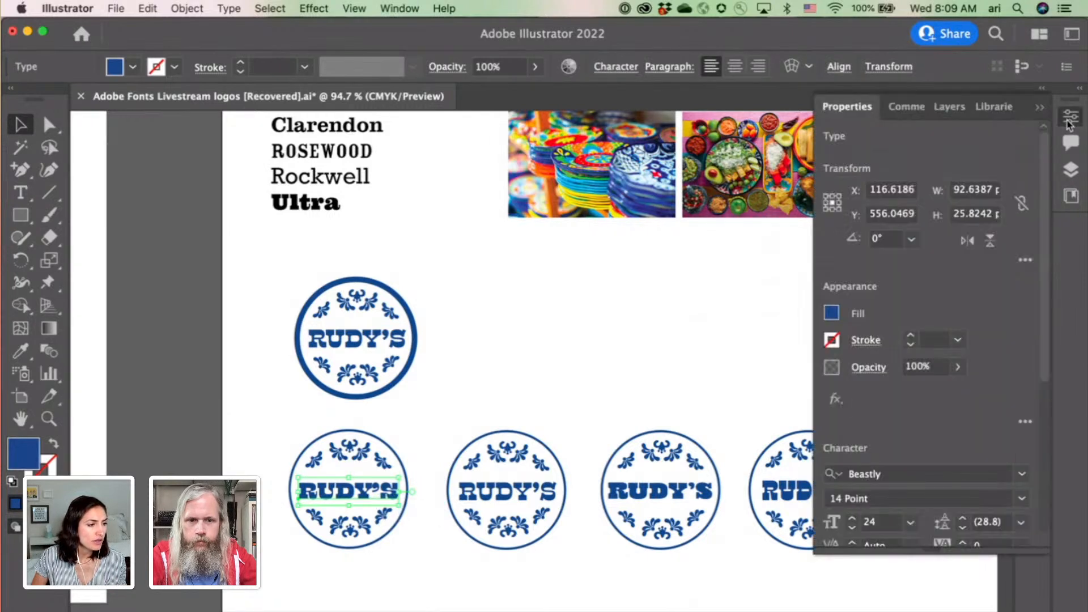
left_click(543, 501)
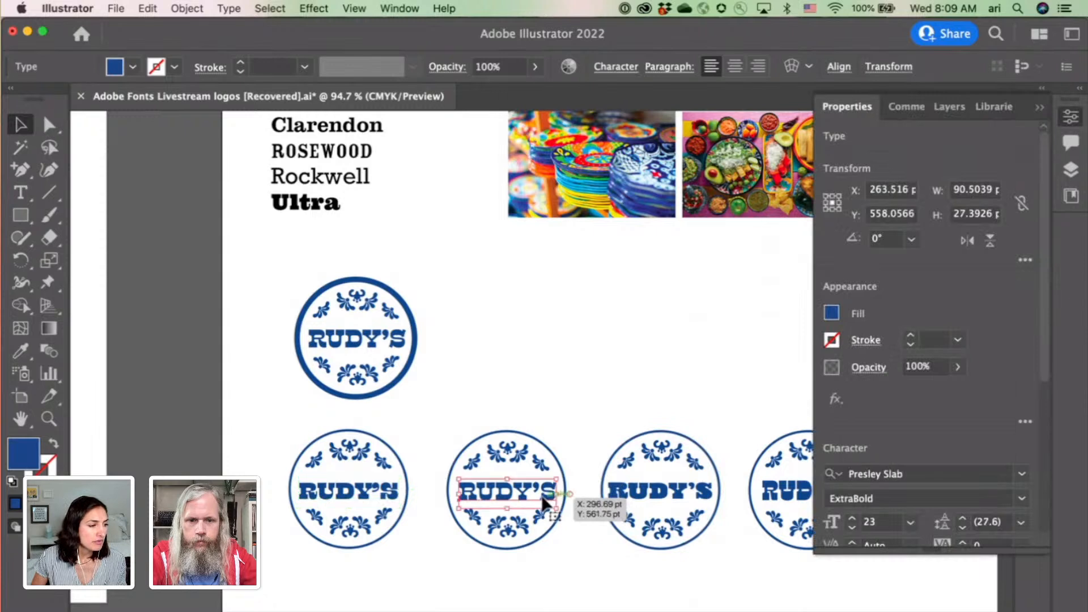
left_click(668, 503)
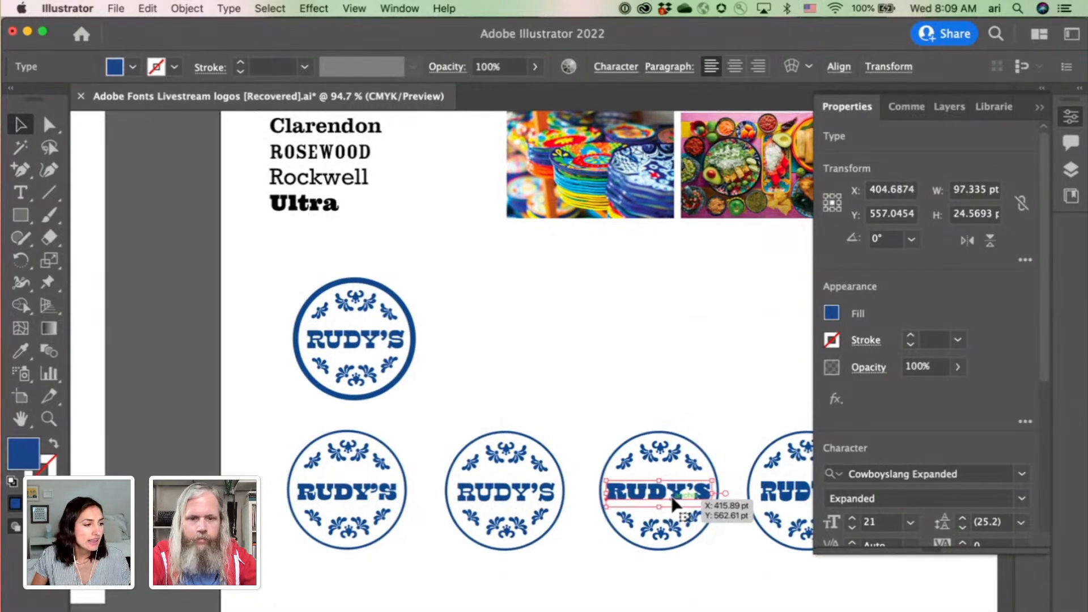
scroll(673, 503, "right", 2)
scroll(673, 503, "up", 1)
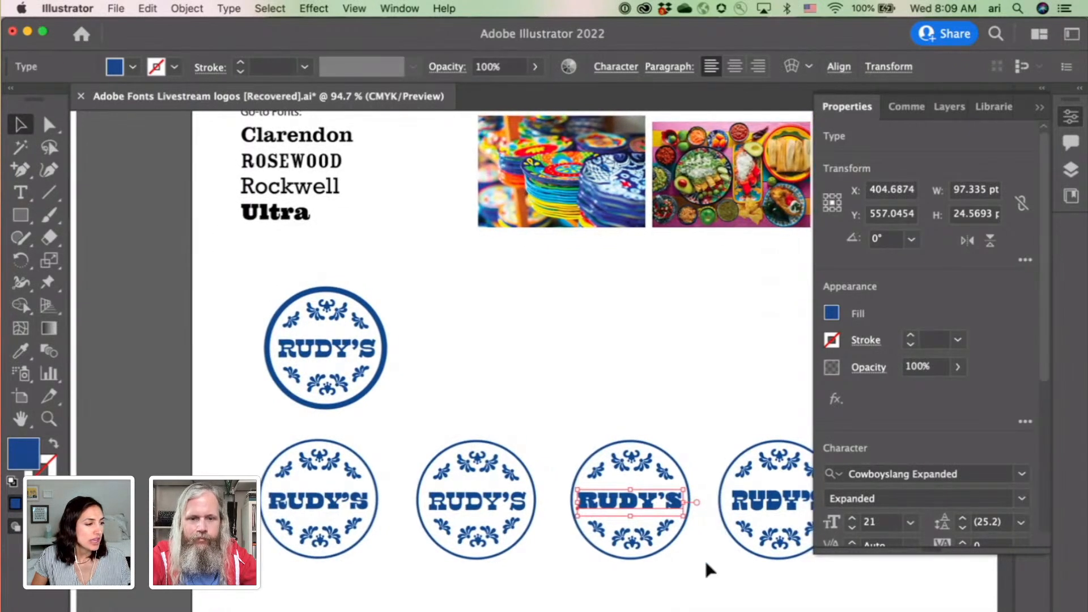
left_click(753, 510)
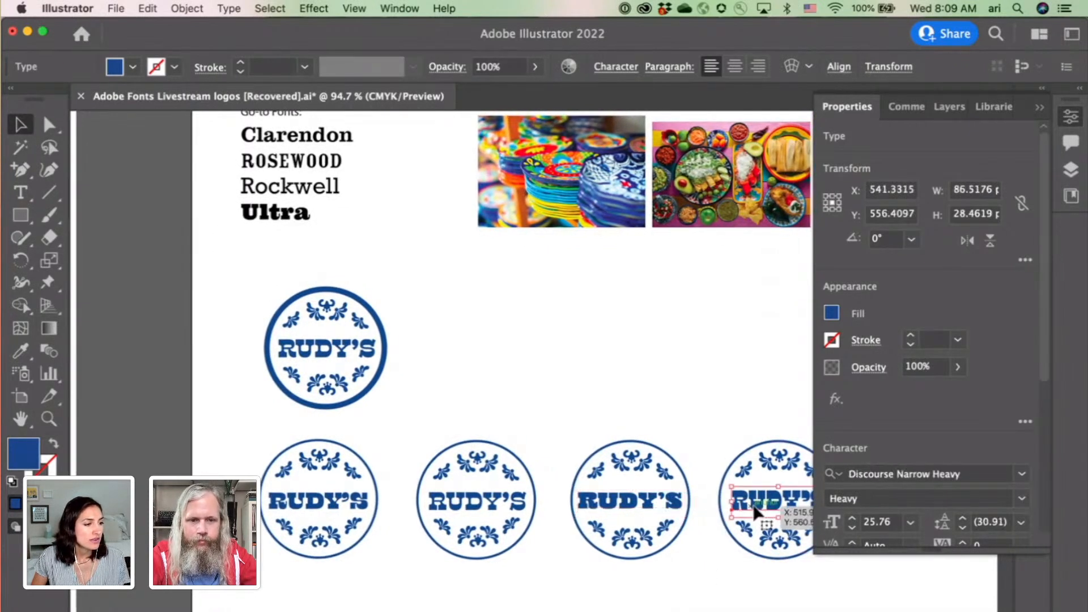
scroll(607, 371, "right", 2)
scroll(606, 372, "up", 1)
scroll(606, 368, "right", 3)
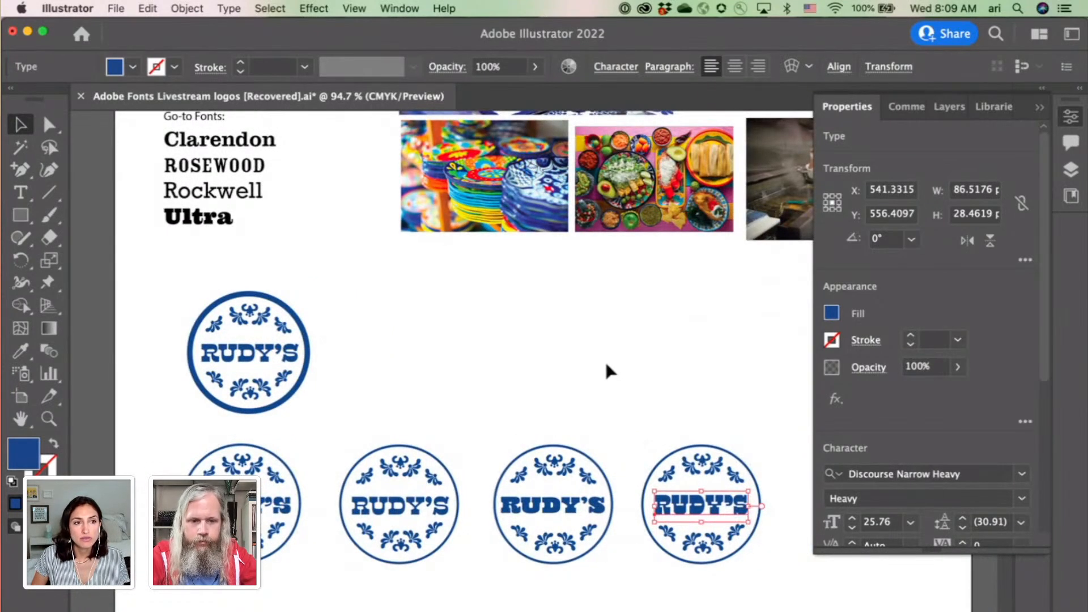
left_click(606, 364)
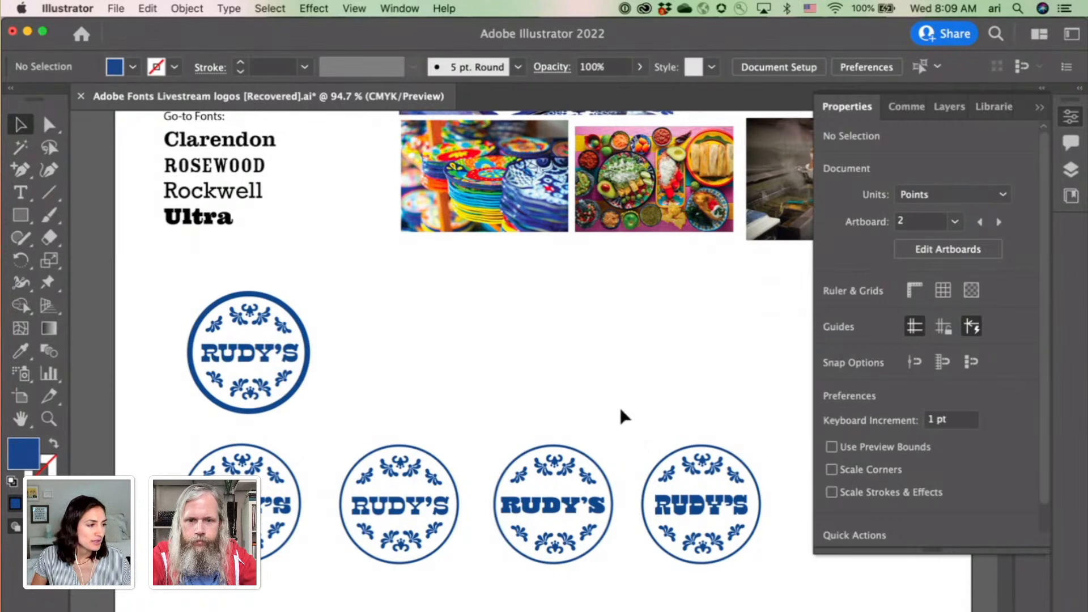
Compare the Rudy's logo variants with the brief, go-to fonts and tile reference images on the same artboard.
scroll(620, 417, "down", 1)
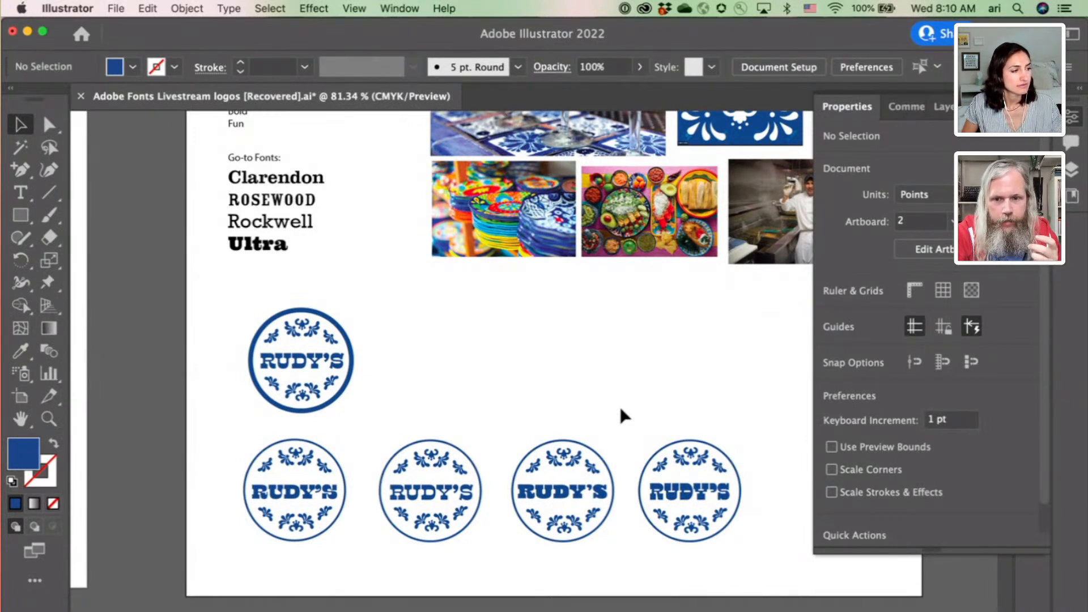
scroll(620, 409, "right", 1)
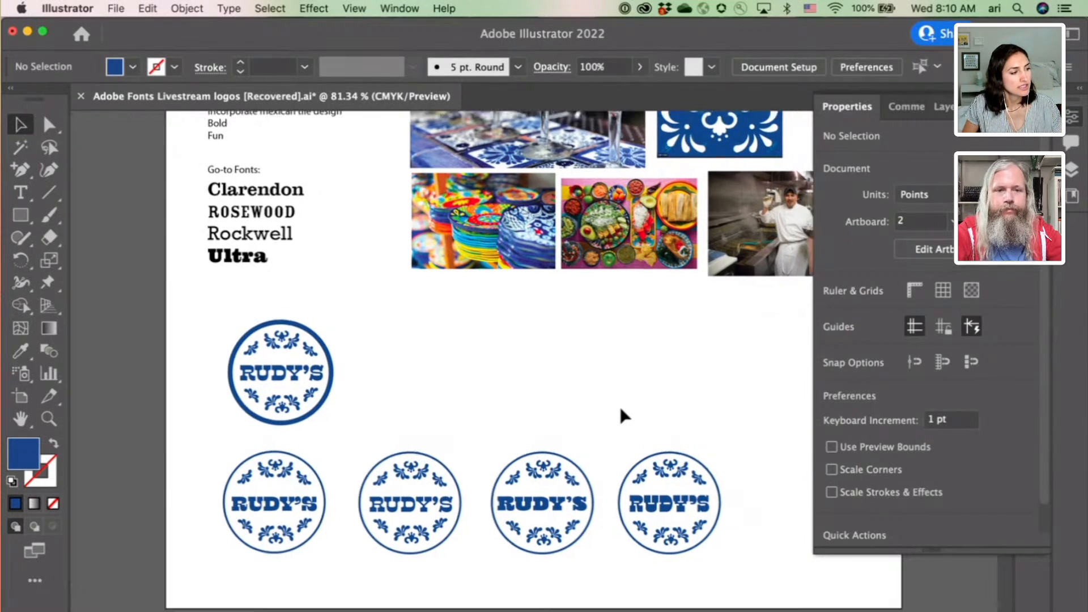
scroll(620, 409, "up", 1)
scroll(620, 409, "right", 1)
scroll(620, 409, "up", 3)
scroll(620, 409, "right", 3)
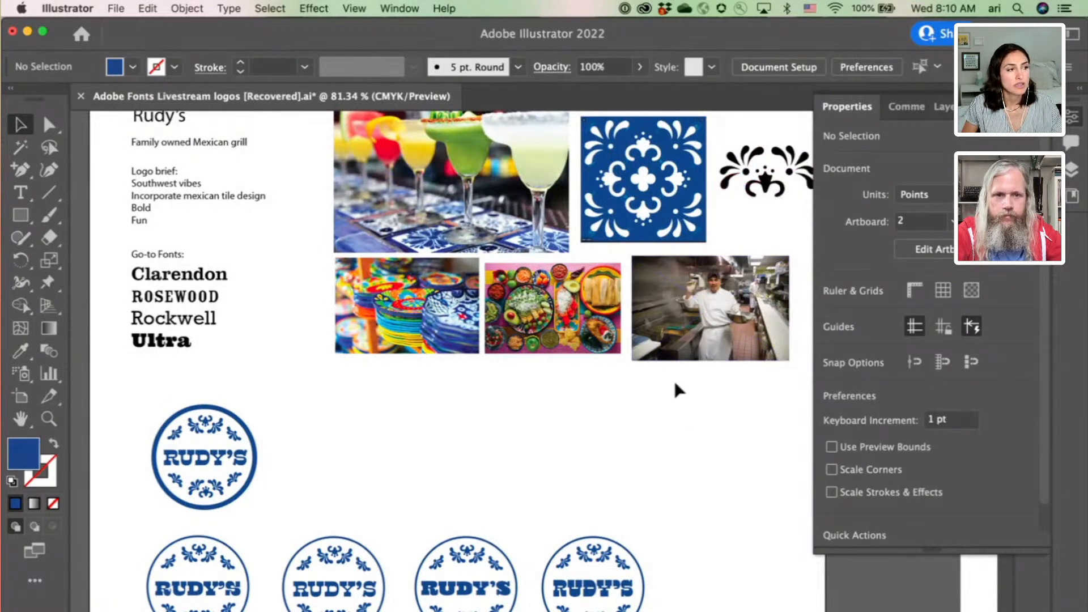
scroll(472, 273, "up", 3)
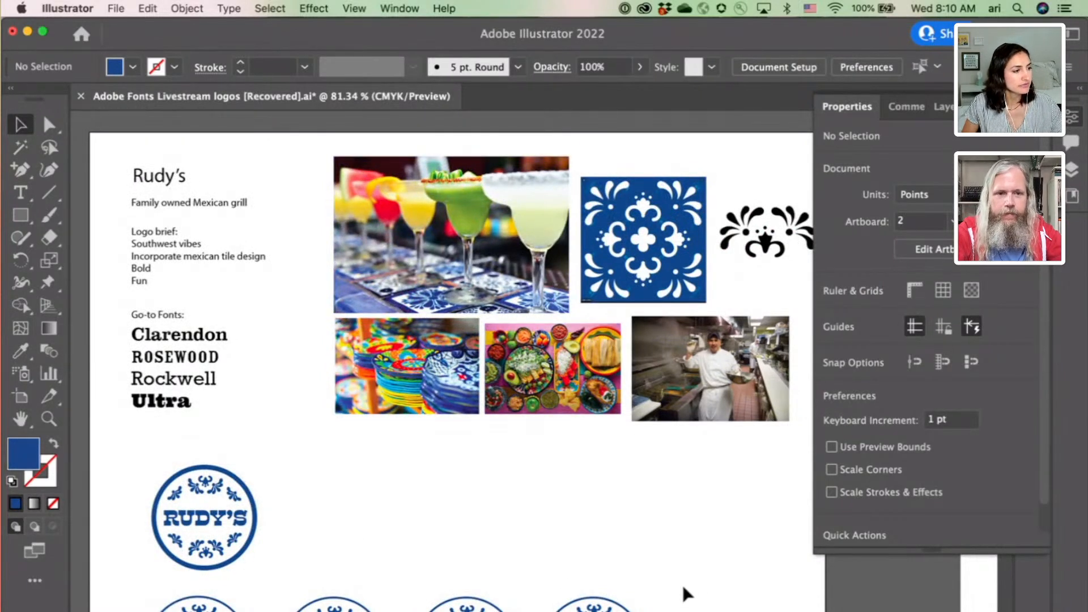
Return to the Mercado artboard and compare its go-to fonts with the main logo and the four variants below.
scroll(682, 590, "left", 10)
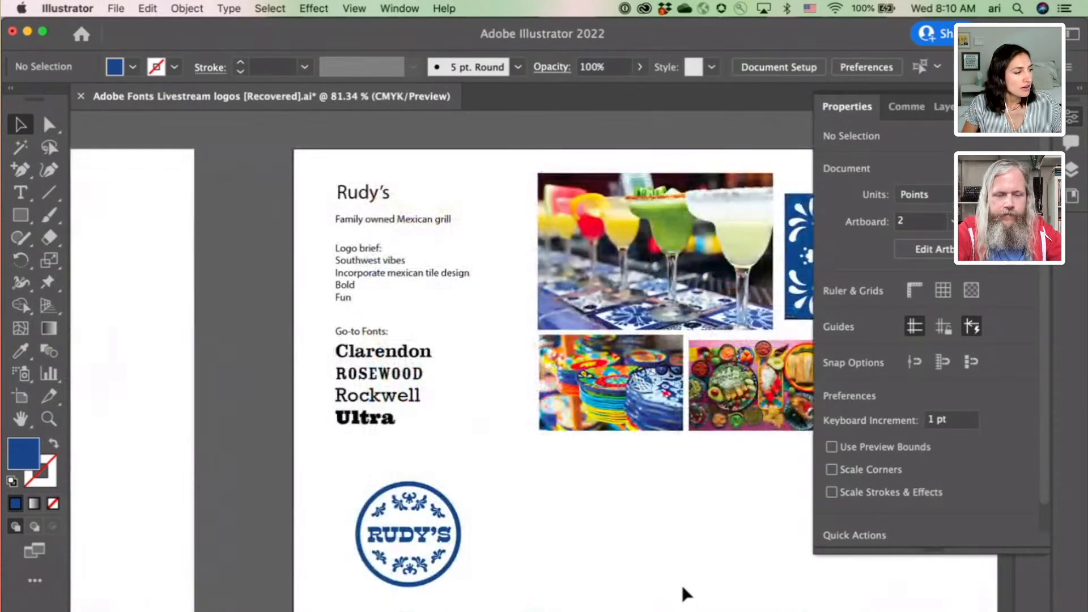
scroll(682, 591, "left", 6)
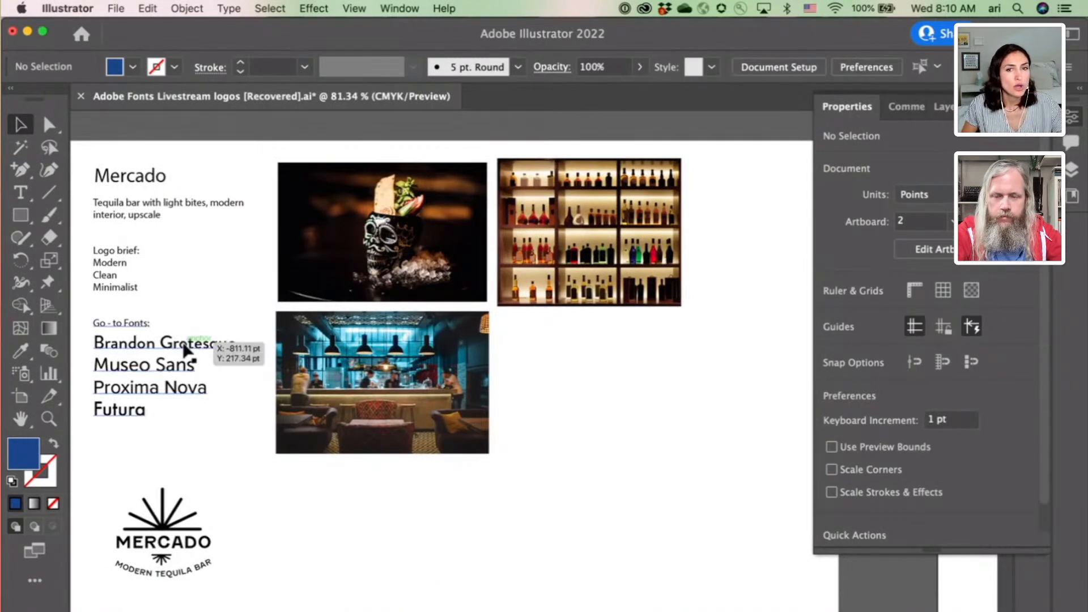
scroll(420, 483, "left", 2)
scroll(421, 483, "down", 1)
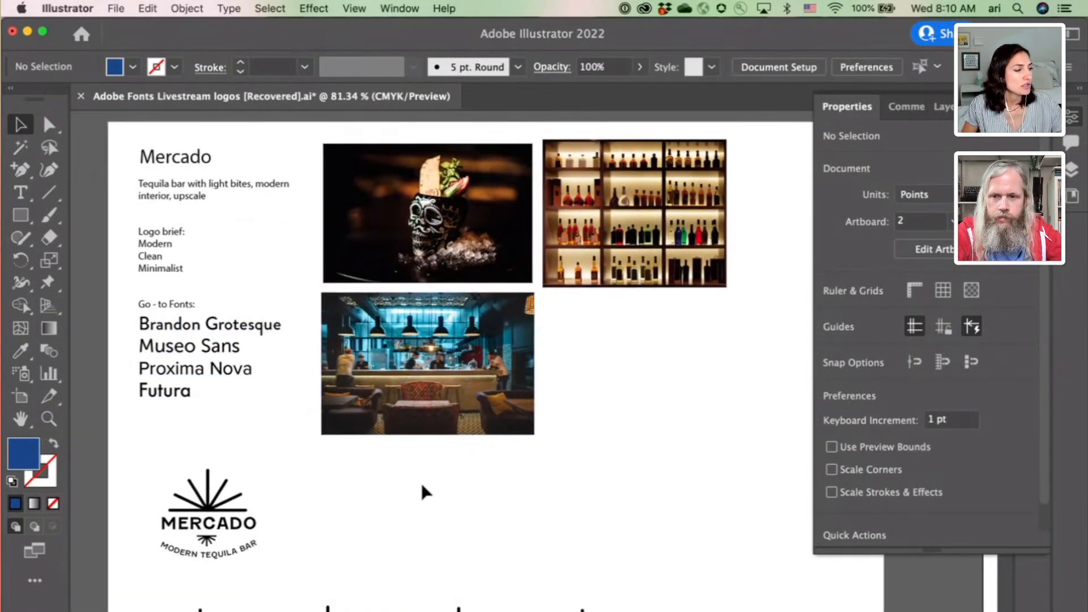
scroll(421, 483, "down", 1)
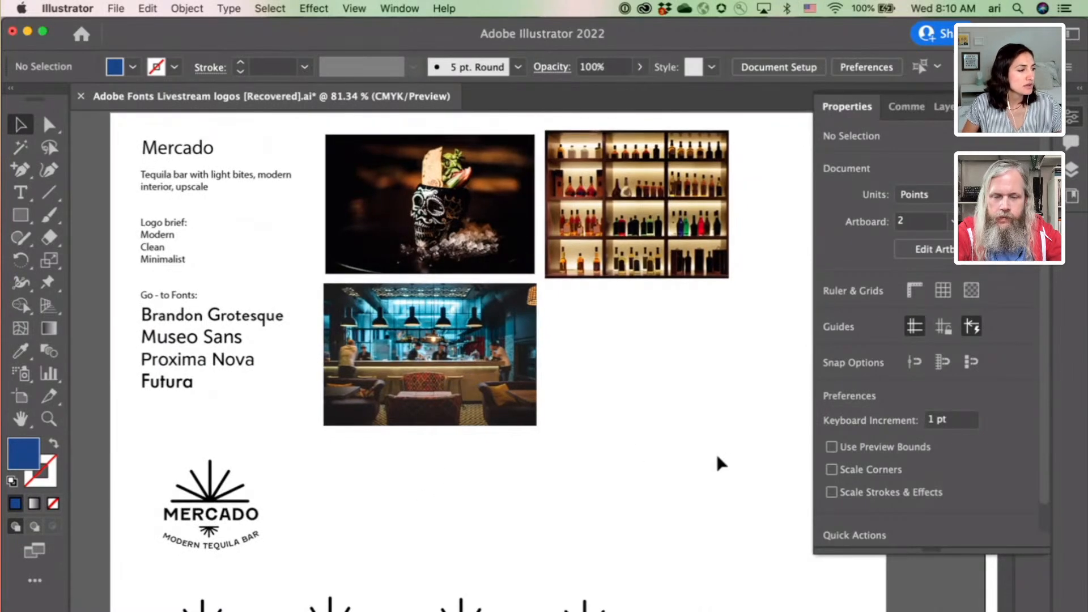
scroll(719, 463, "down", 5)
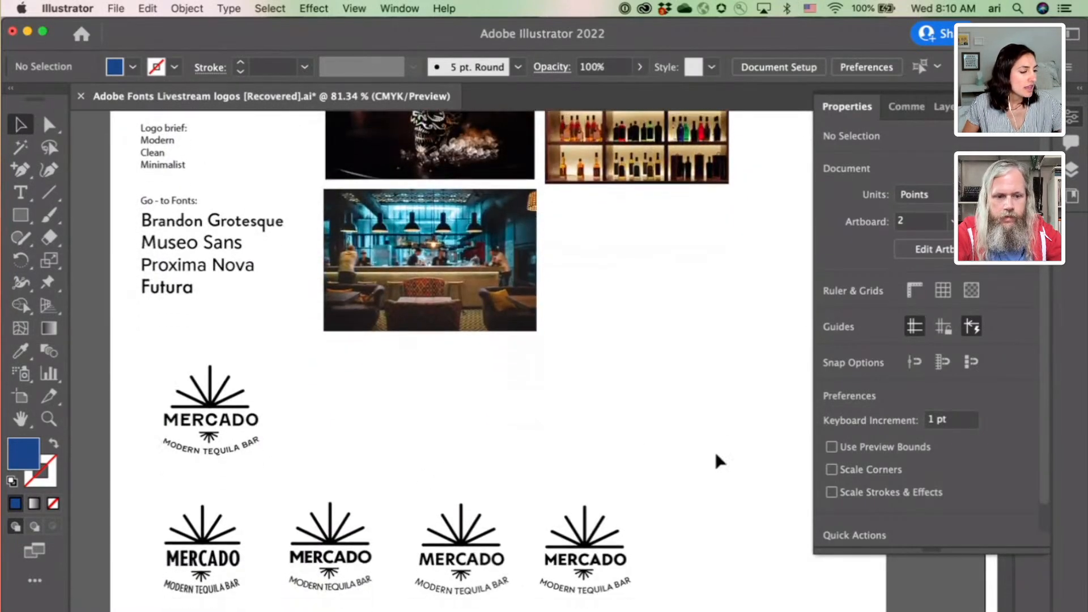
scroll(719, 460, "down", 3)
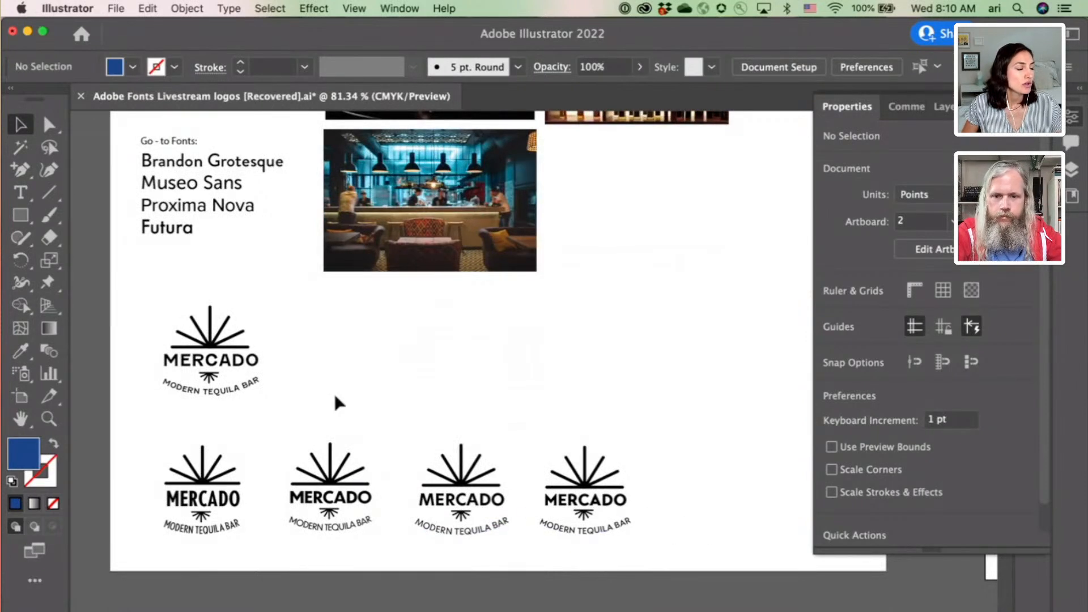
Check the main Mercado logo and which font each of the four MERCADO wordmarks below it uses, then clear the selection.
left_click(257, 374)
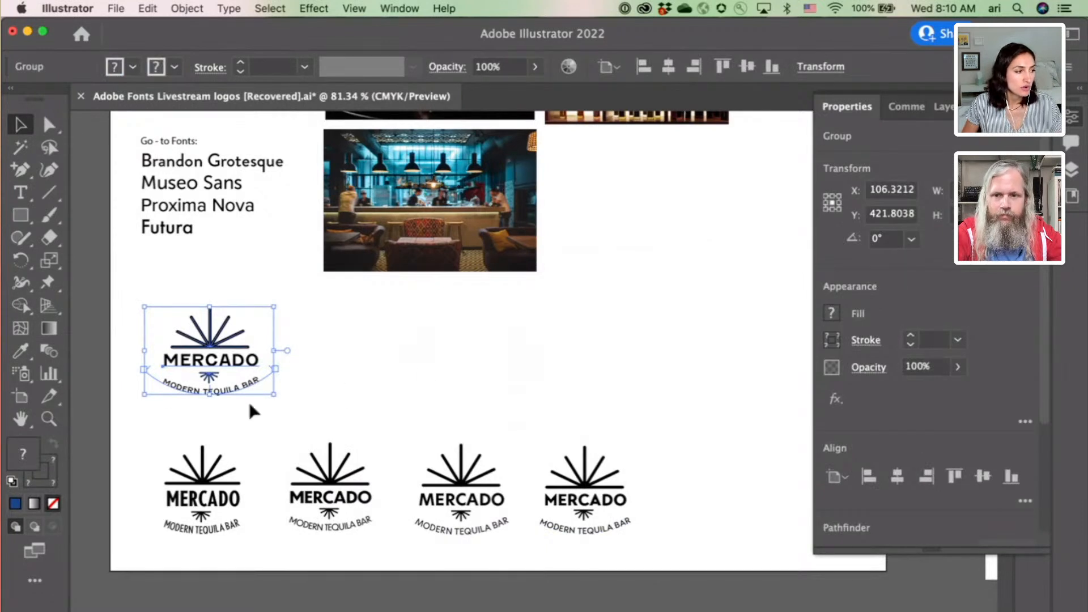
left_click(381, 386)
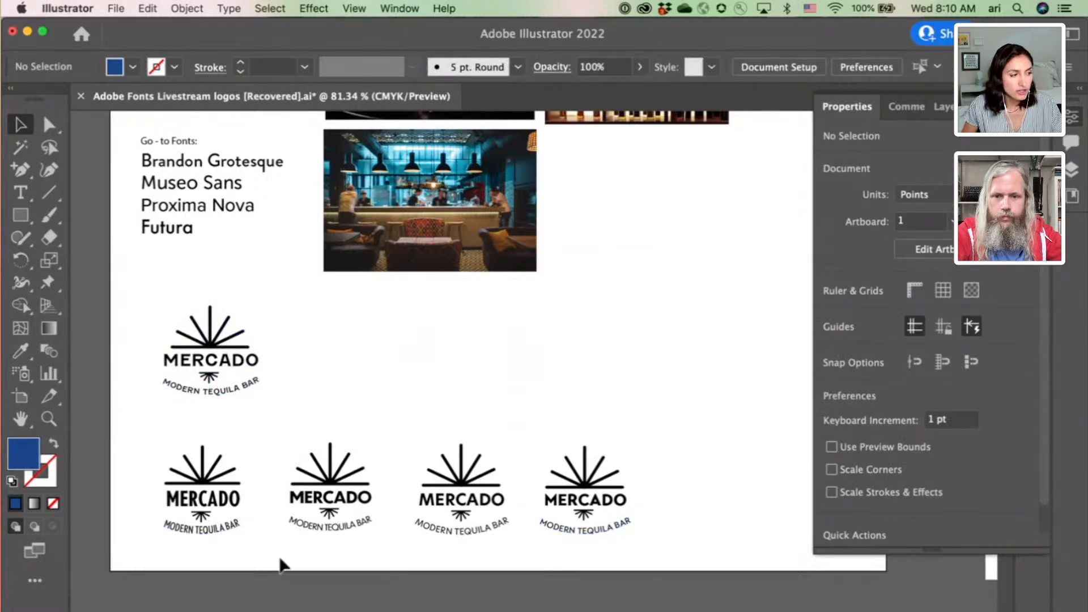
left_click(209, 502)
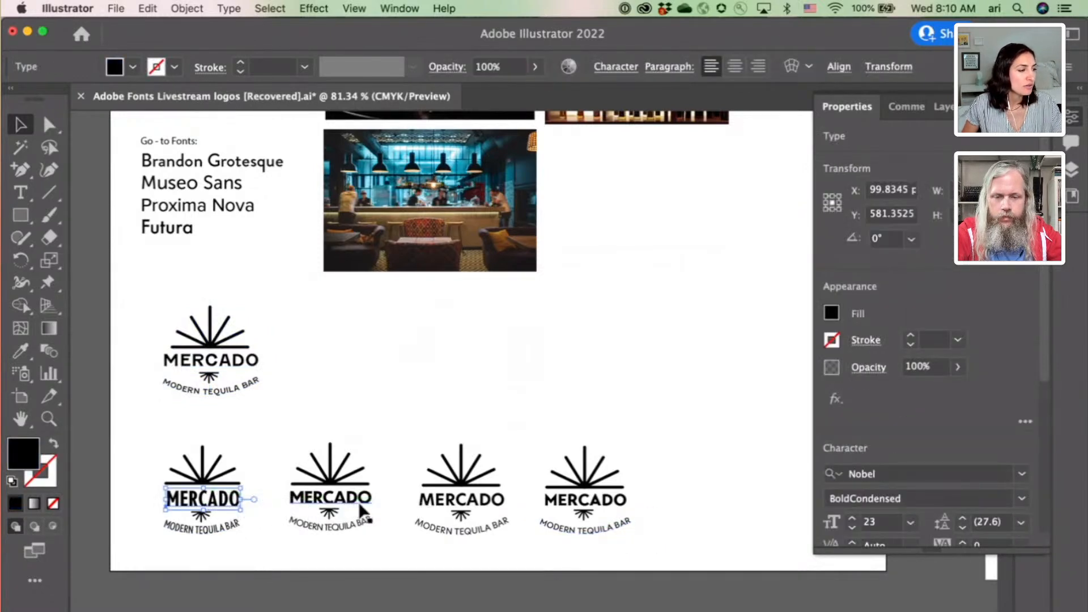
left_click(362, 509)
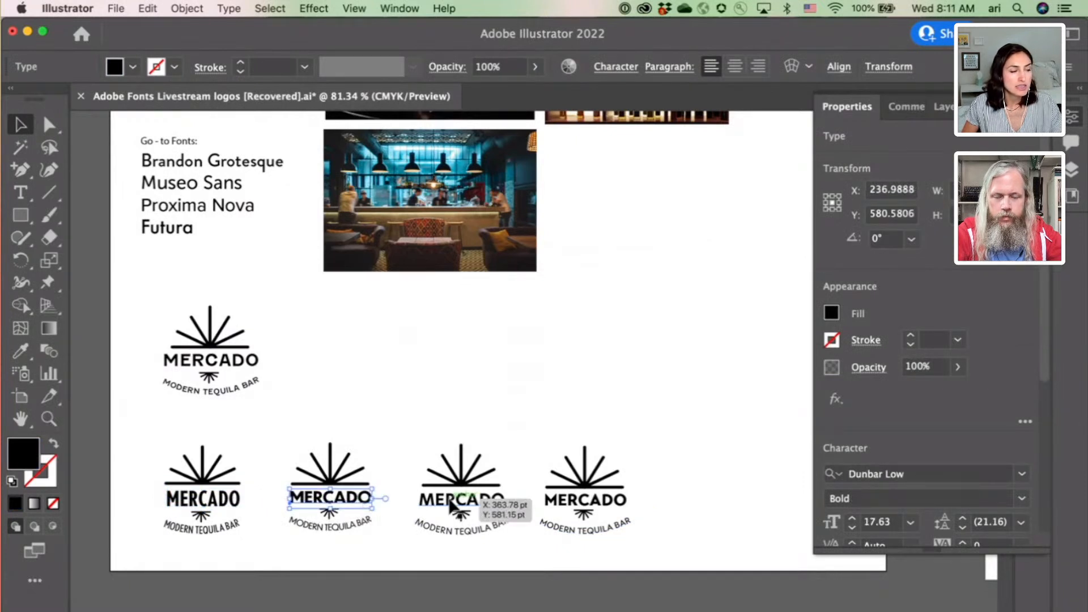
left_click(451, 506)
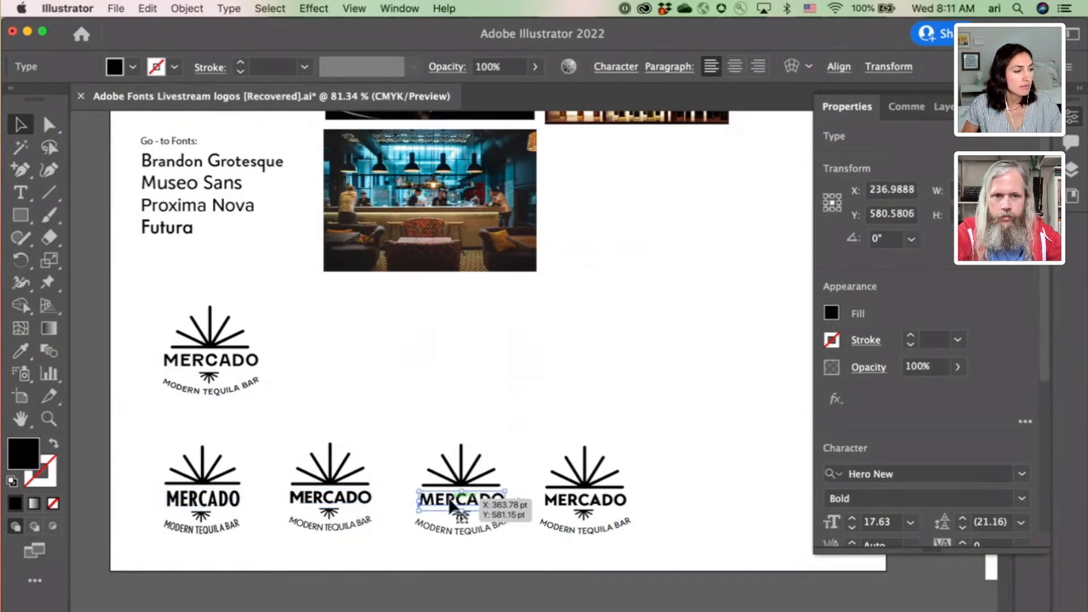
left_click(663, 510)
left_click(620, 504)
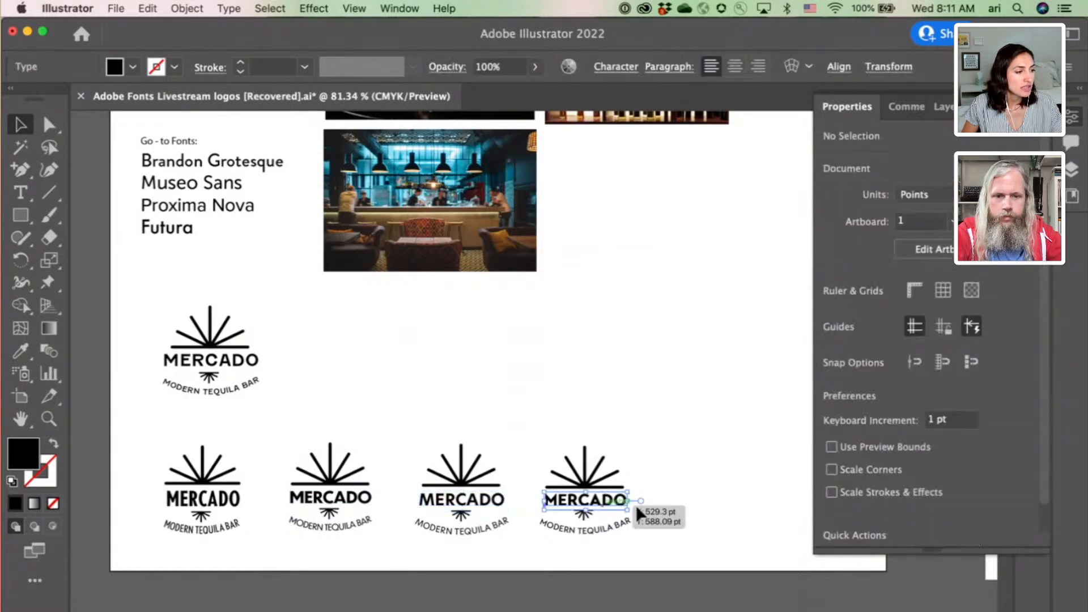
left_click(694, 511)
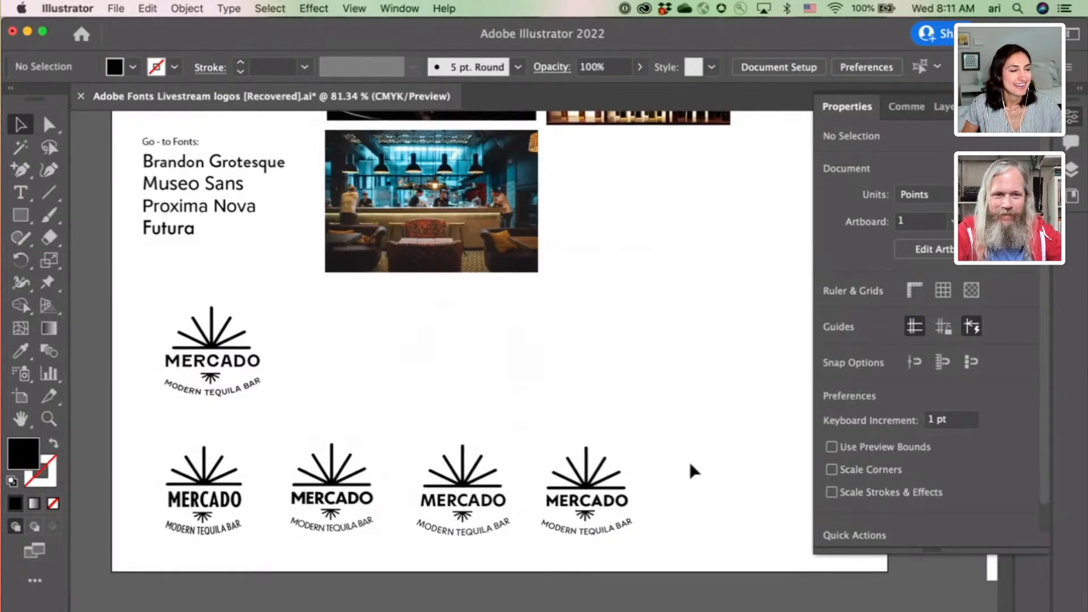
Make the small standalone Mercado logo artboard active and open it in Save for Web (Legacy).
scroll(692, 470, "up", 1)
scroll(692, 470, "left", 2)
scroll(692, 470, "down", 1)
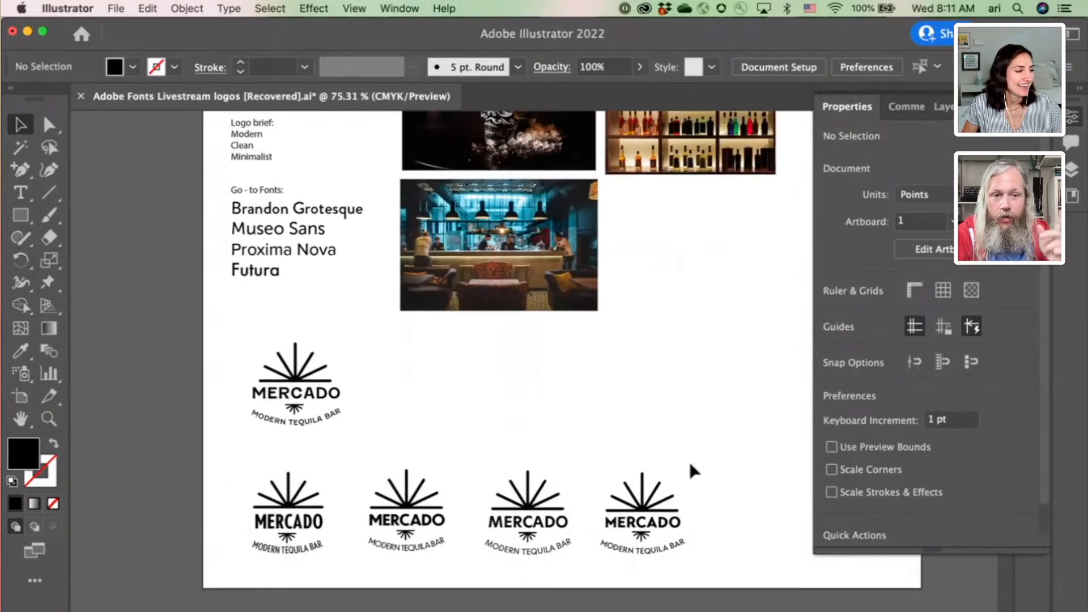
scroll(692, 471, "down", 1)
scroll(692, 470, "right", 1)
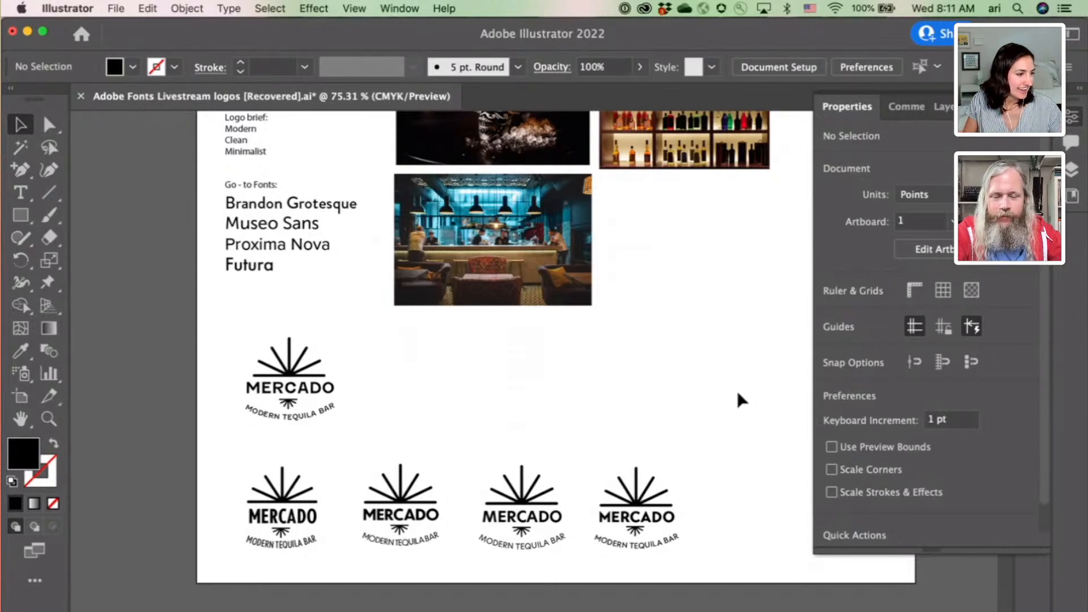
scroll(741, 400, "down", 2)
scroll(741, 400, "left", 5)
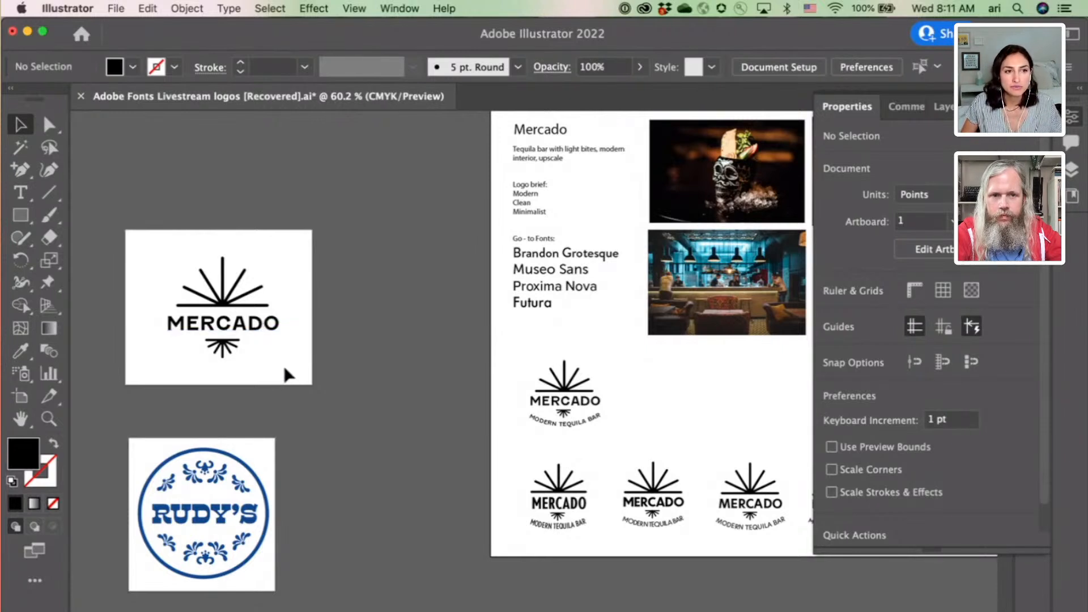
left_click(288, 374)
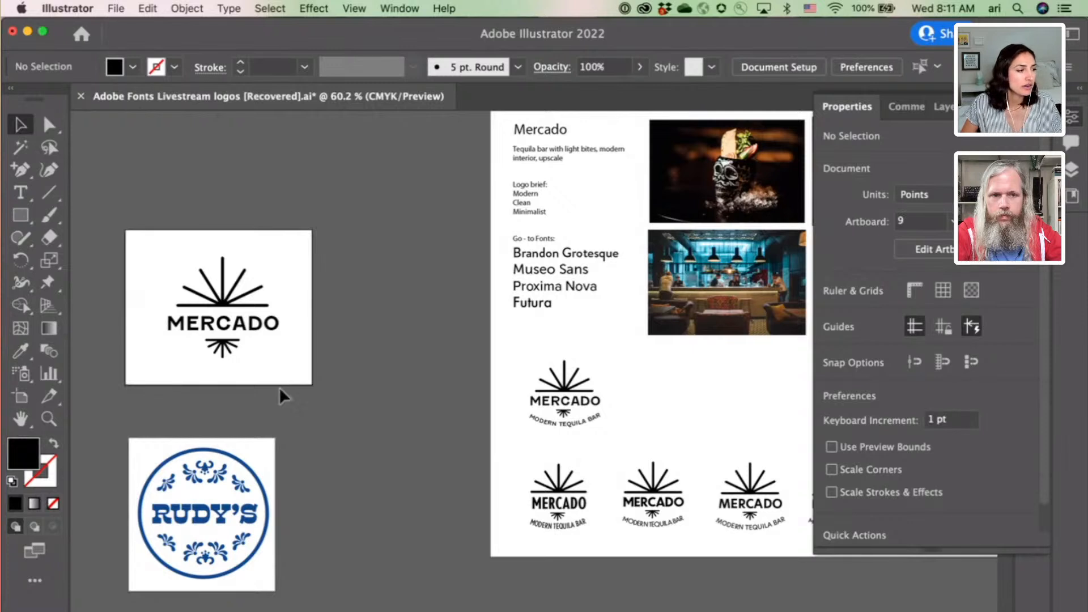
left_click(110, 8)
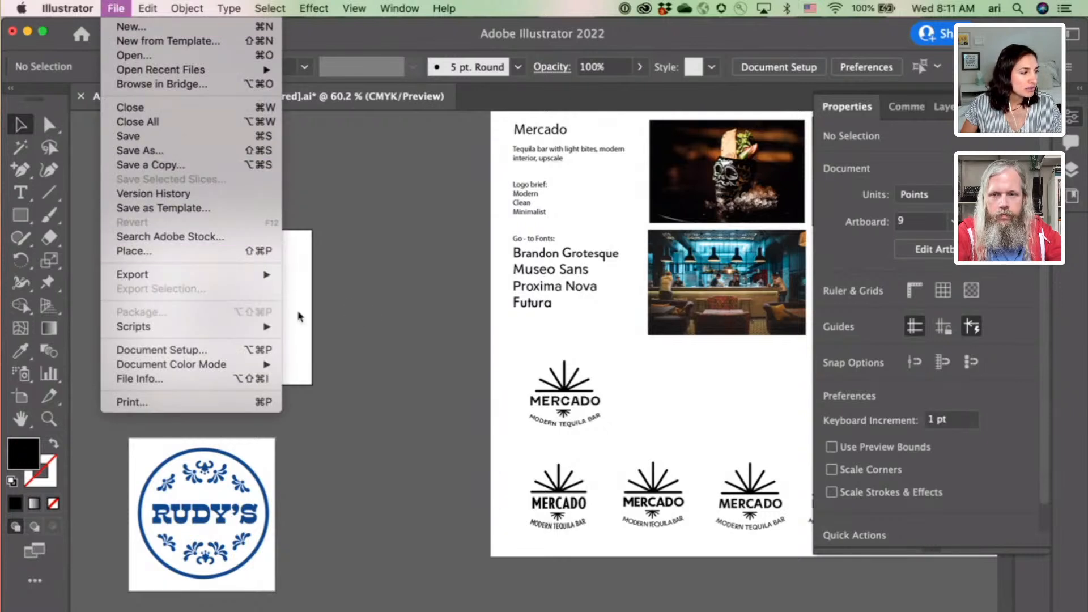
mouse_move(231, 274)
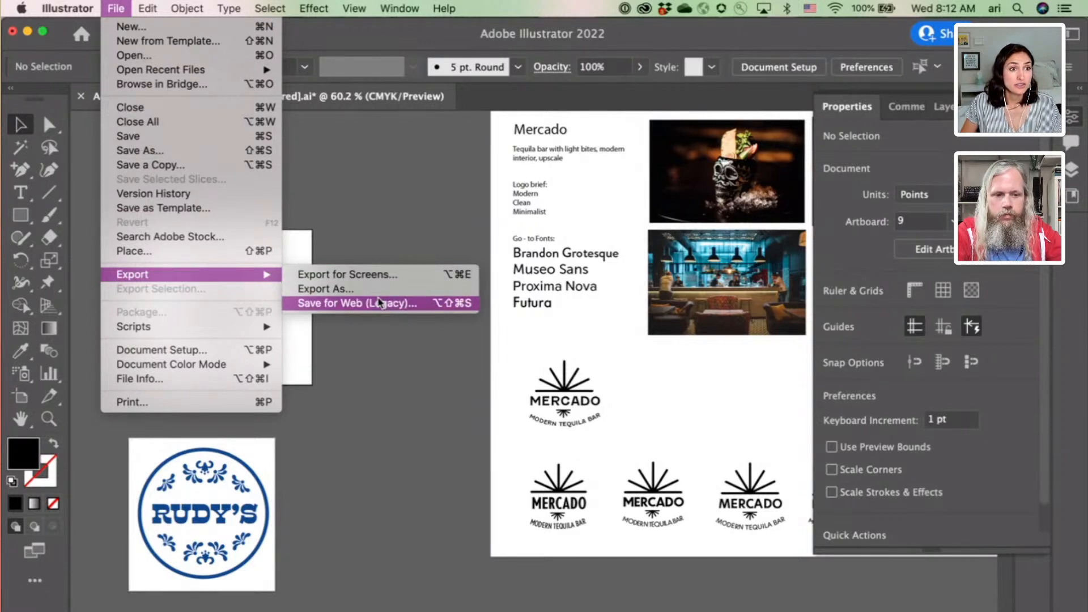
left_click(380, 302)
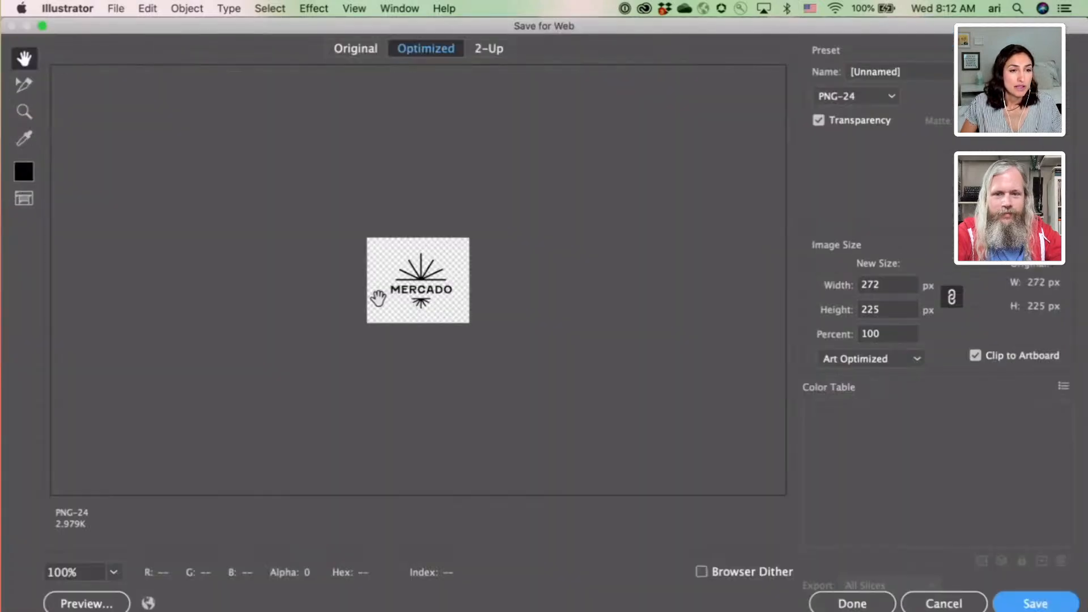
Set the export width to 1000 px and save the transparent PNG-24 Mercado logo in the Downloads folder.
left_click(897, 284)
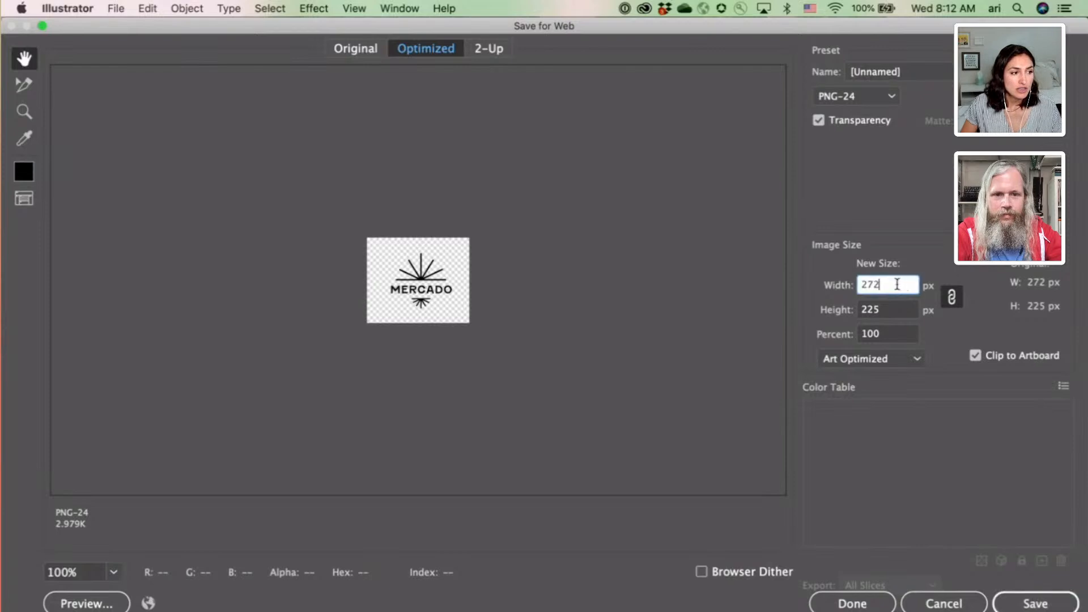
left_click_drag(895, 283, 838, 285)
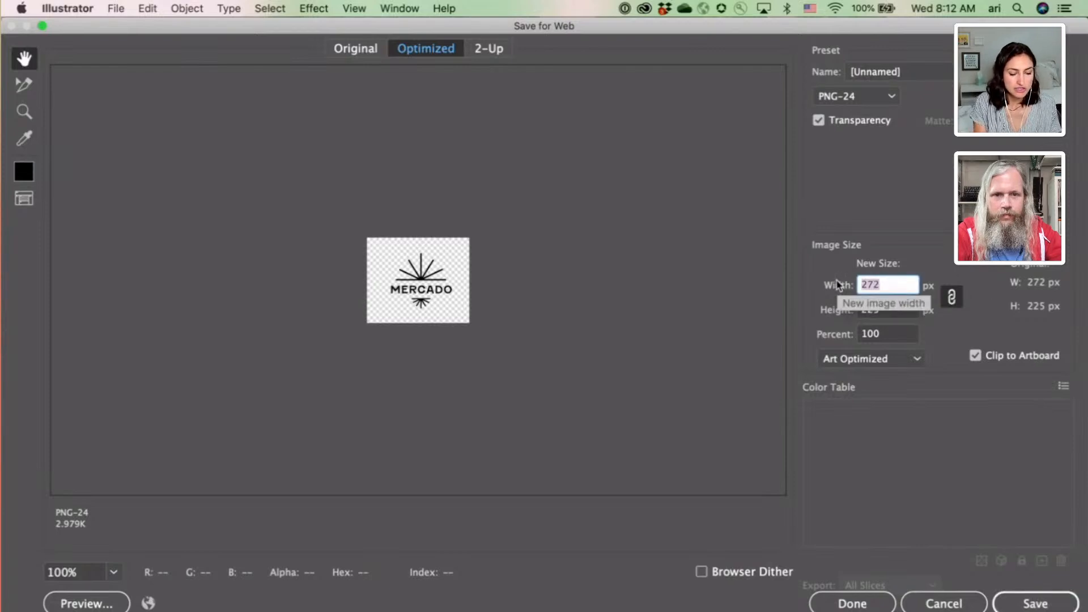
type("1000")
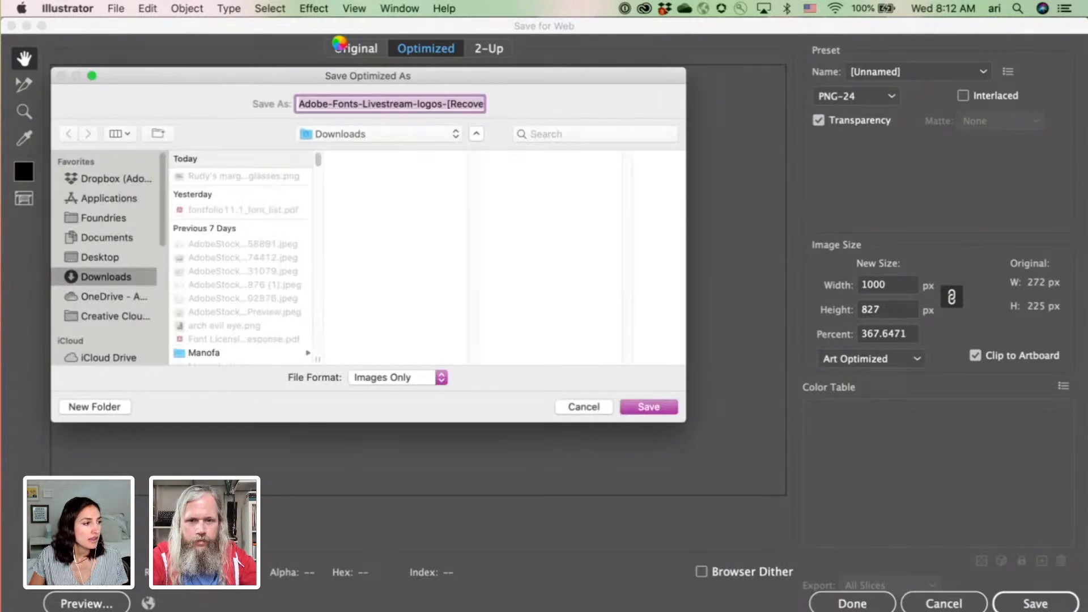
left_click_drag(374, 78, 726, 175)
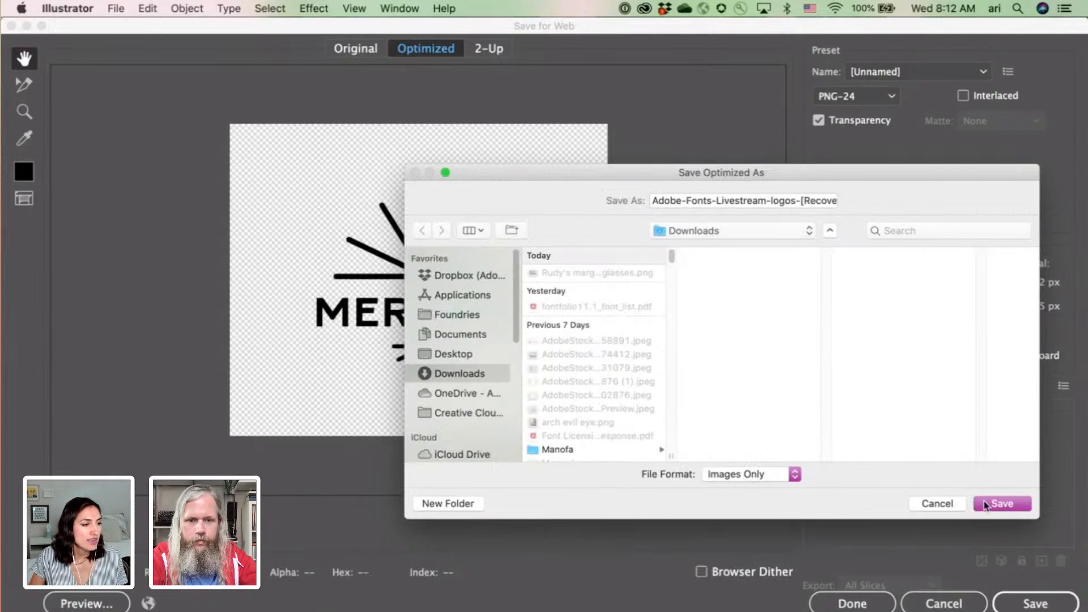
left_click(1000, 503)
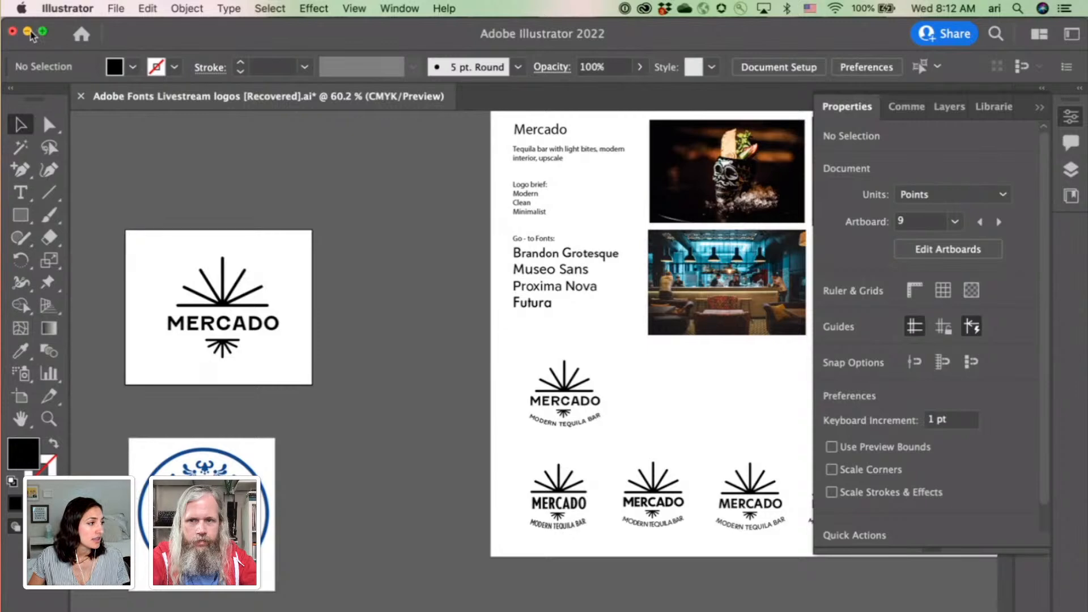
Switch to Adobe Creative Cloud Express in Chrome and create a new Instagram story project.
left_click(28, 33)
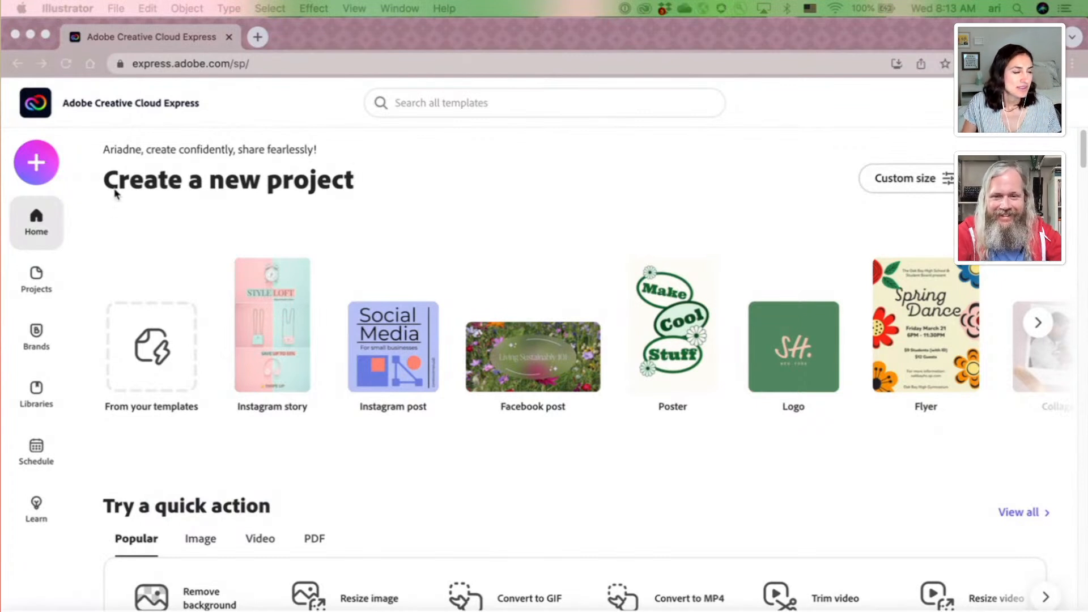
left_click(63, 136)
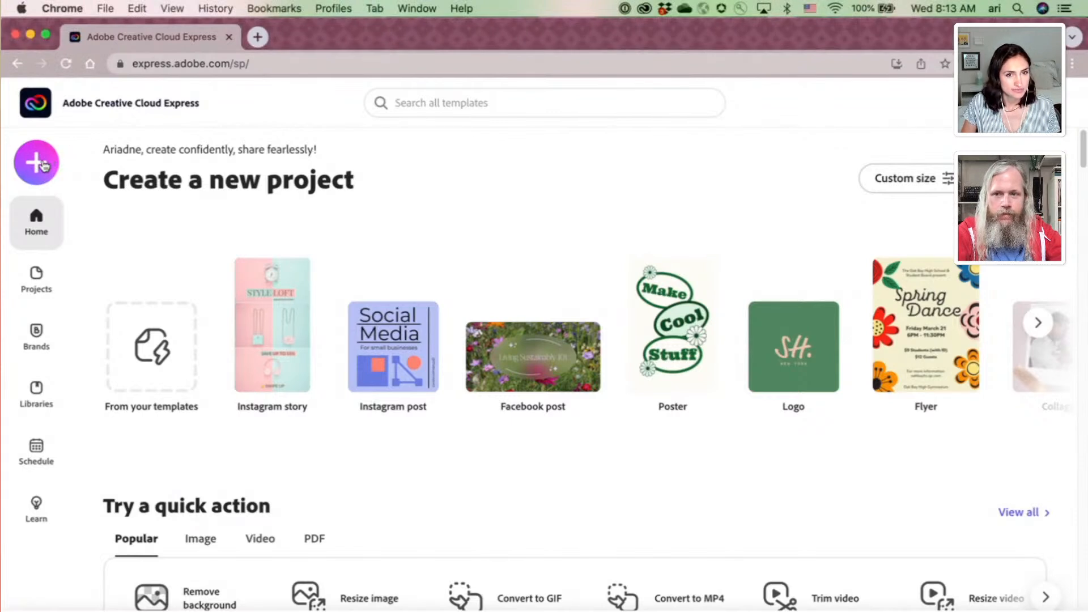
left_click(44, 165)
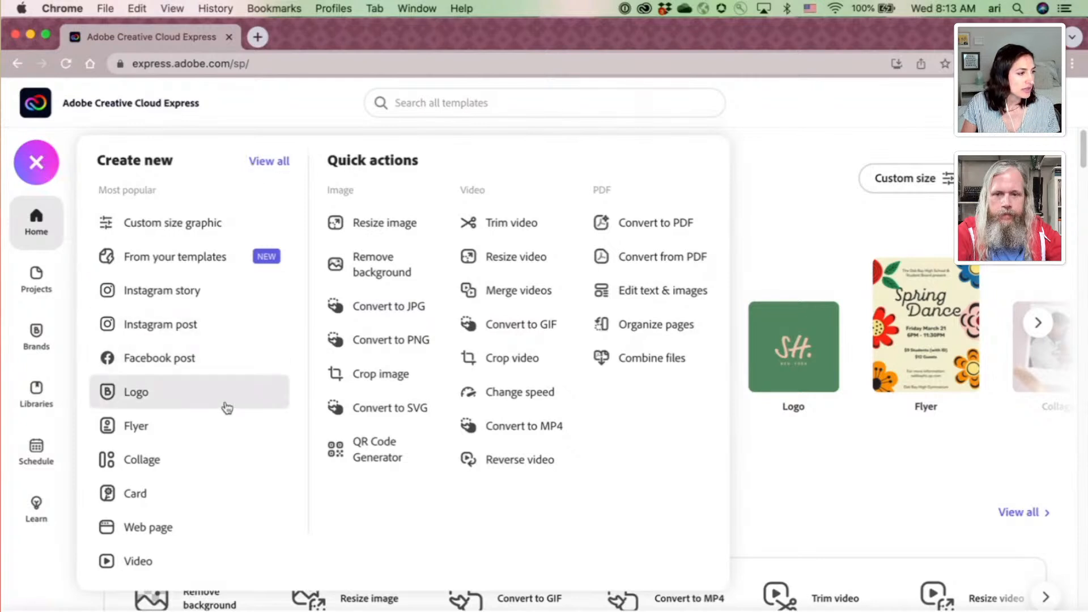
left_click(195, 292)
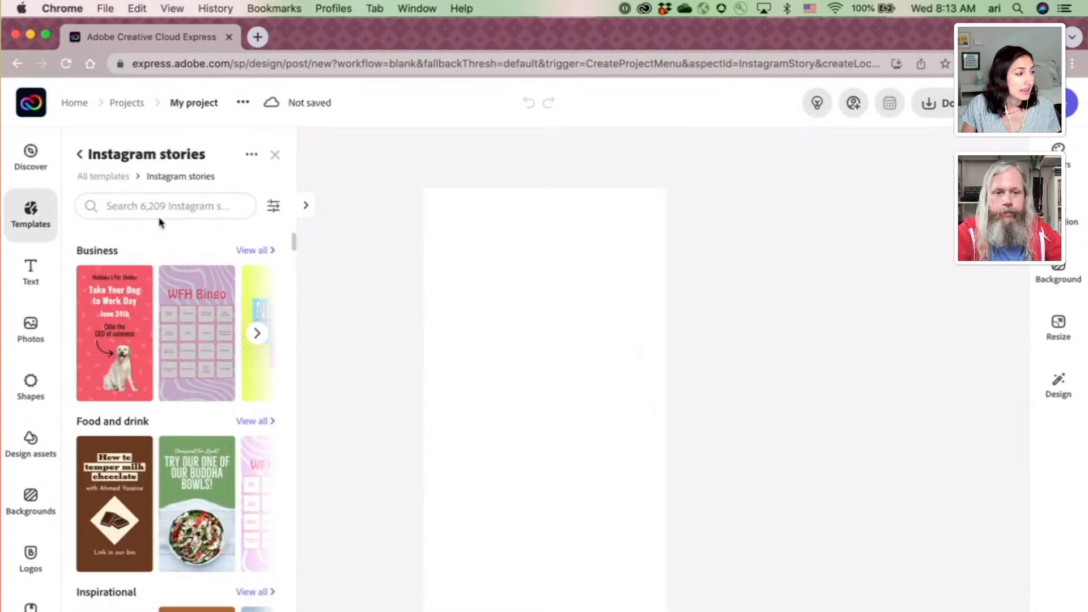
Search the Instagram story templates for "taco tuesday" and apply the one with the white truck, dancing taco and yellow location block.
left_click(154, 202)
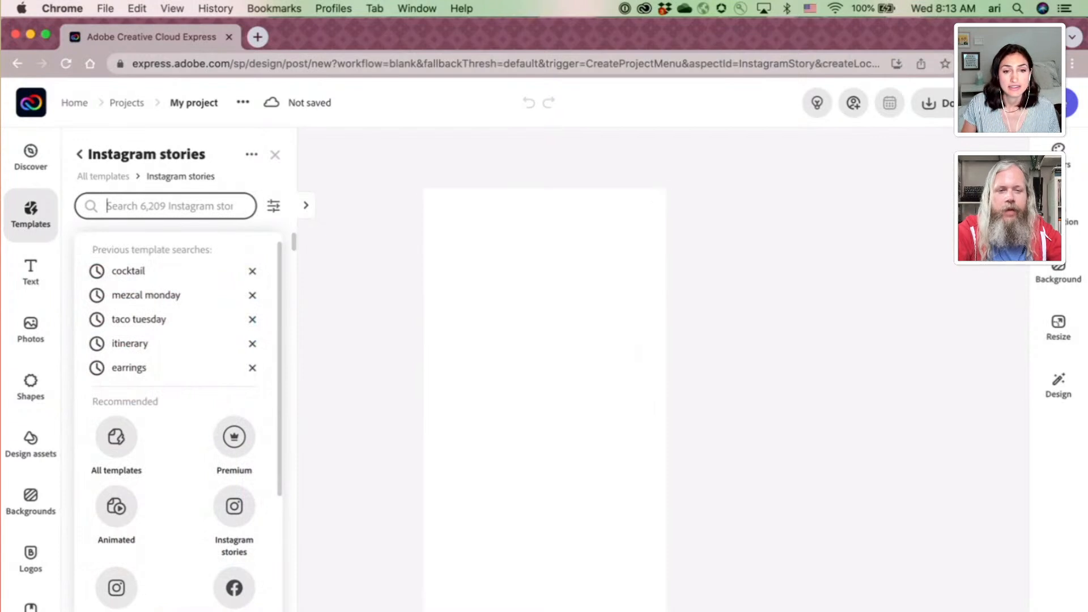
left_click(196, 327)
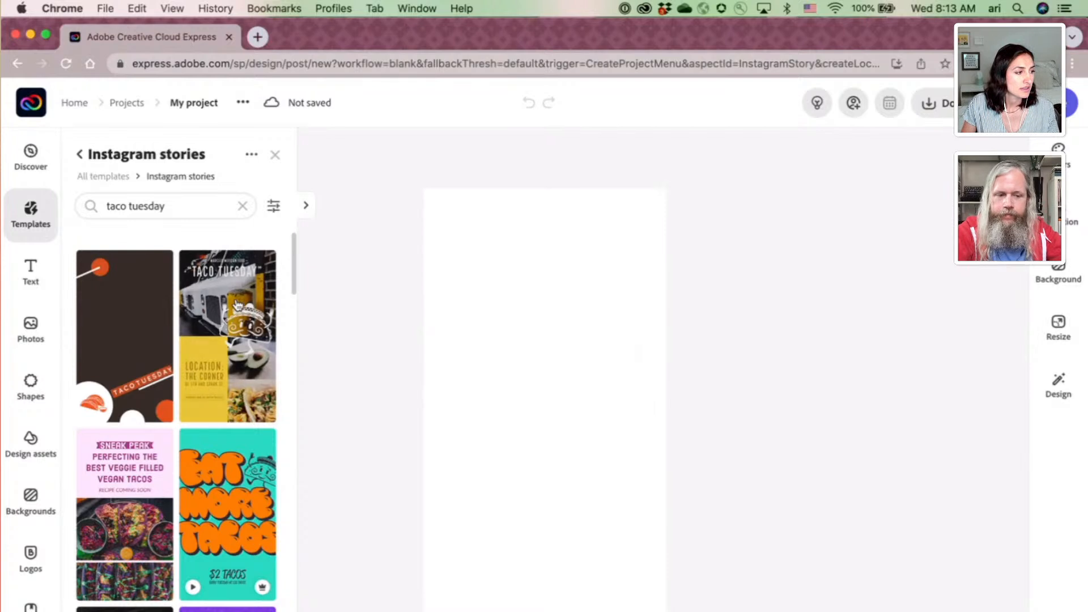
scroll(237, 306, "down", 2)
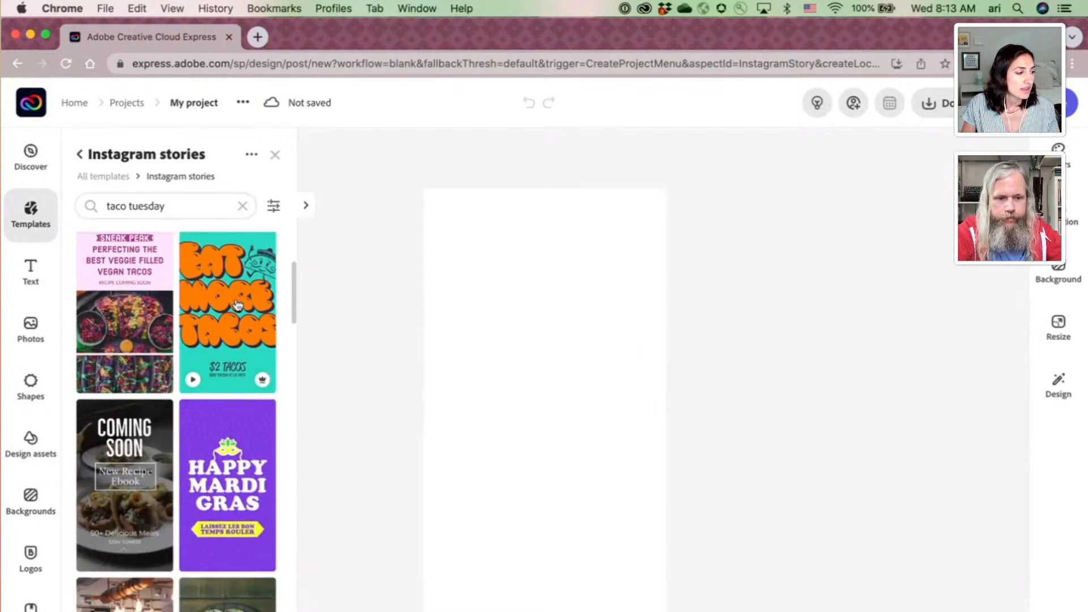
scroll(237, 305, "down", 5)
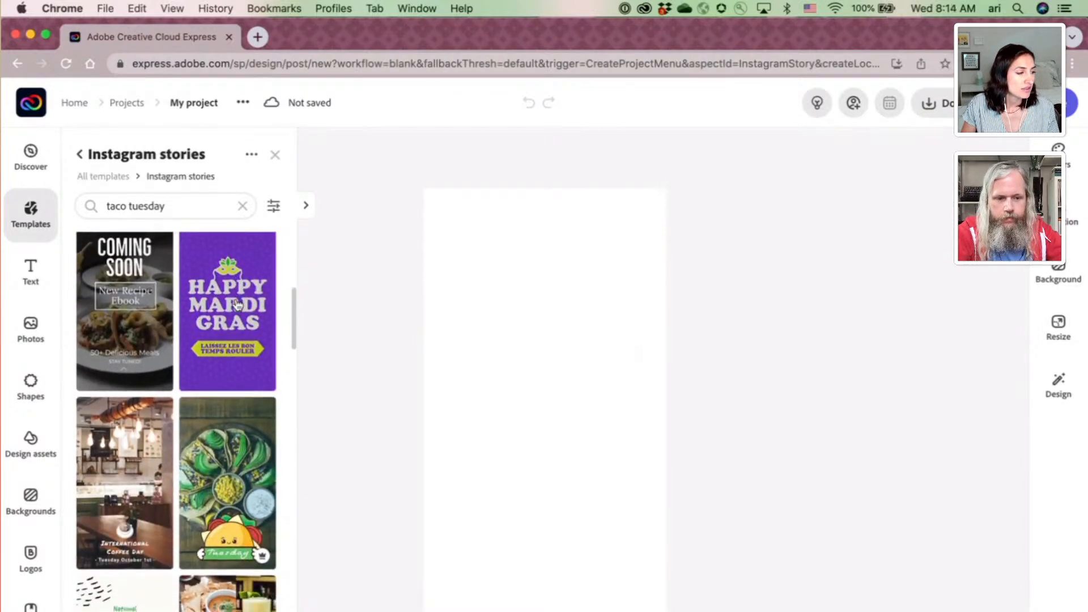
scroll(237, 305, "down", 1)
scroll(237, 306, "down", 3)
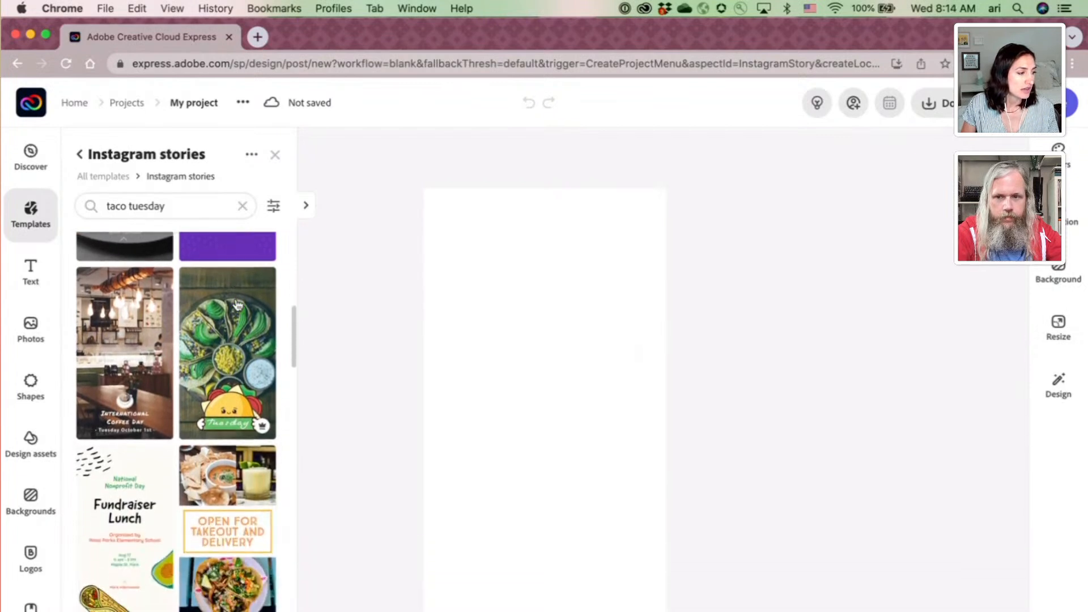
scroll(238, 305, "down", 3)
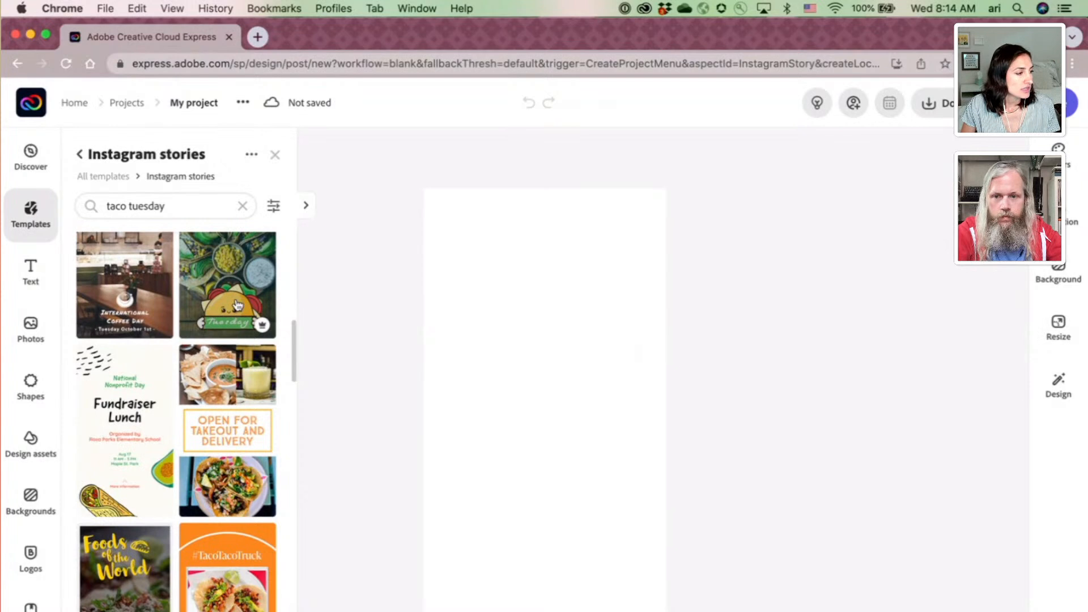
scroll(237, 305, "down", 7)
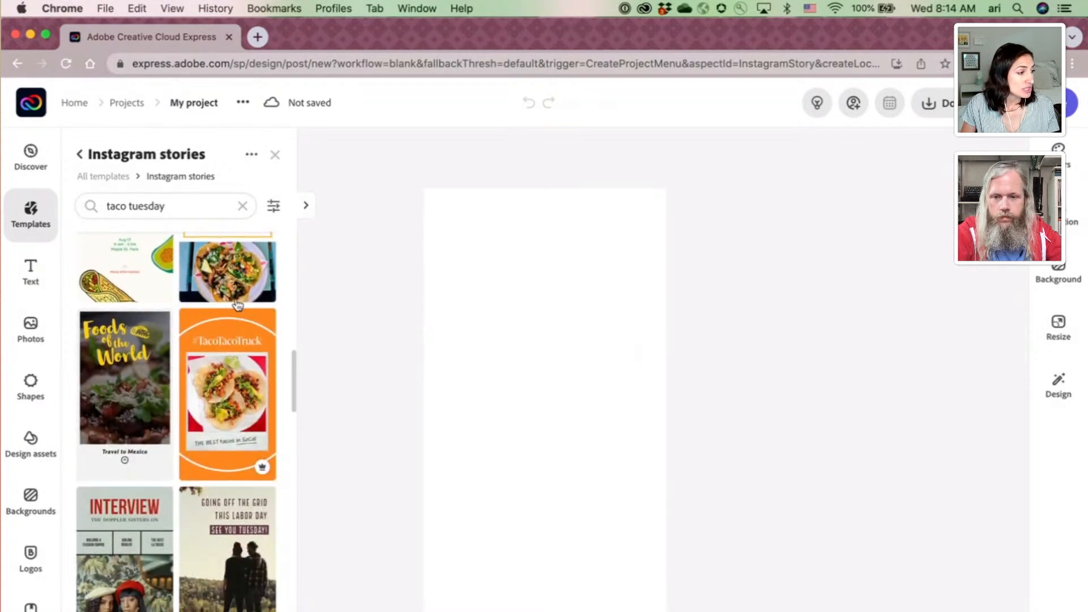
scroll(238, 305, "down", 5)
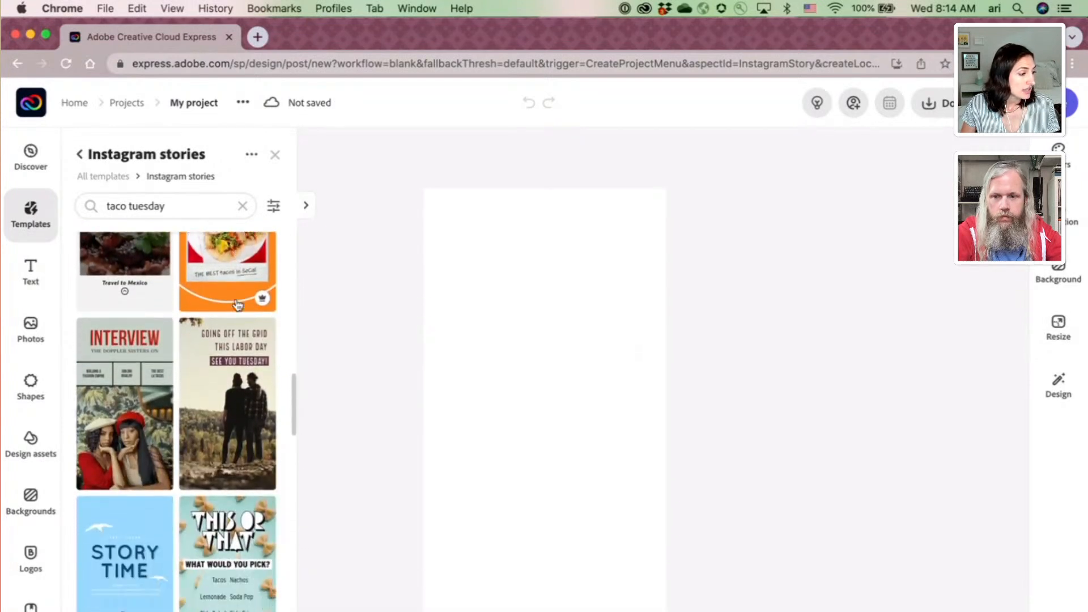
scroll(237, 305, "down", 5)
scroll(237, 306, "up", 12)
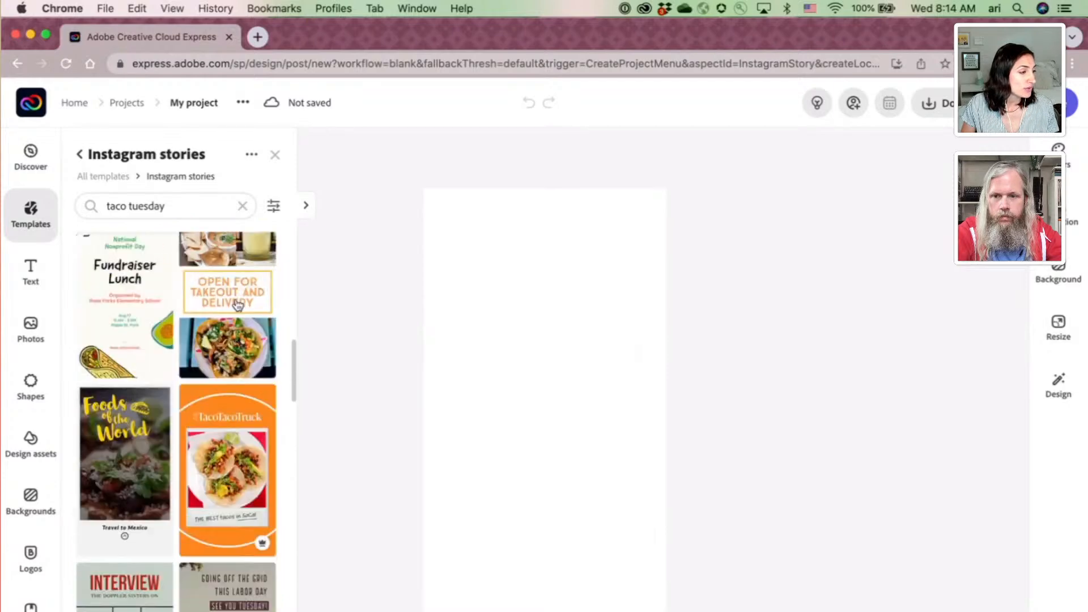
scroll(238, 306, "up", 10)
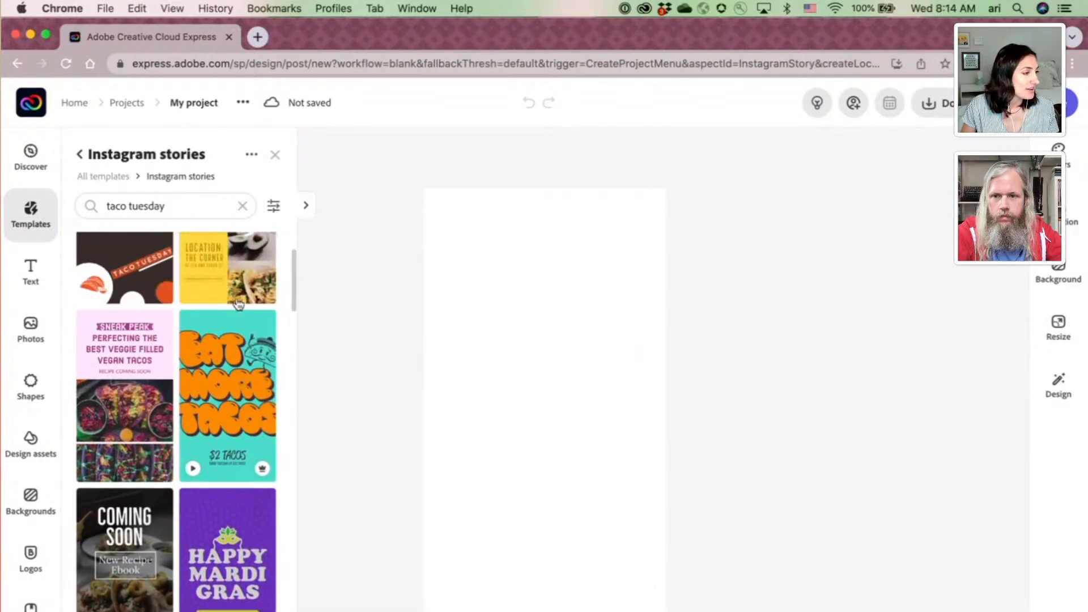
scroll(239, 304, "up", 4)
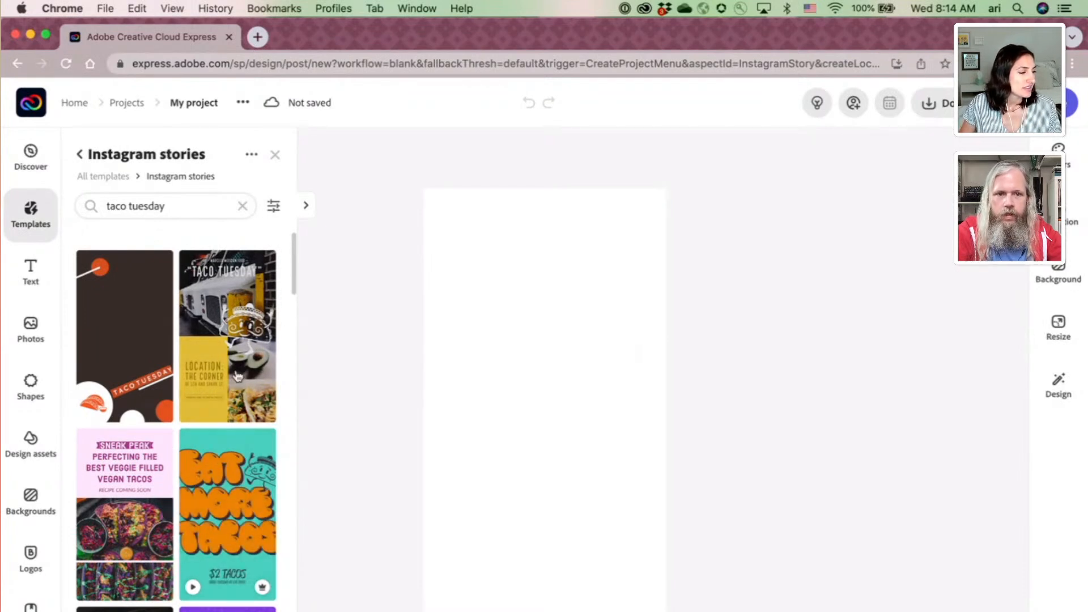
left_click(225, 344)
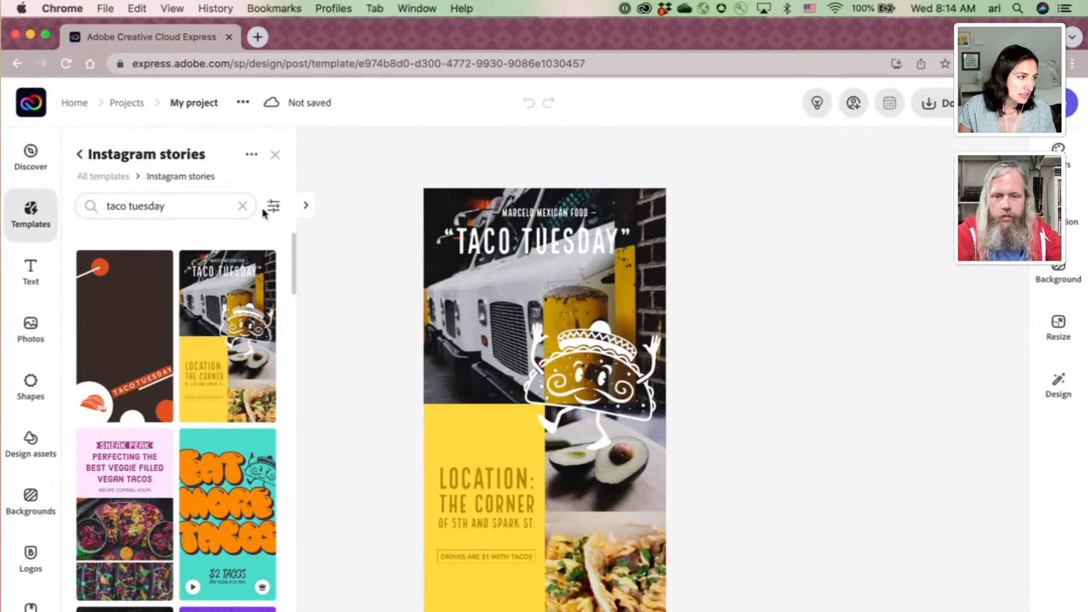
Close the template browser and examine the taco story's layout, from the overall composition to the avocado and taco details.
left_click(275, 155)
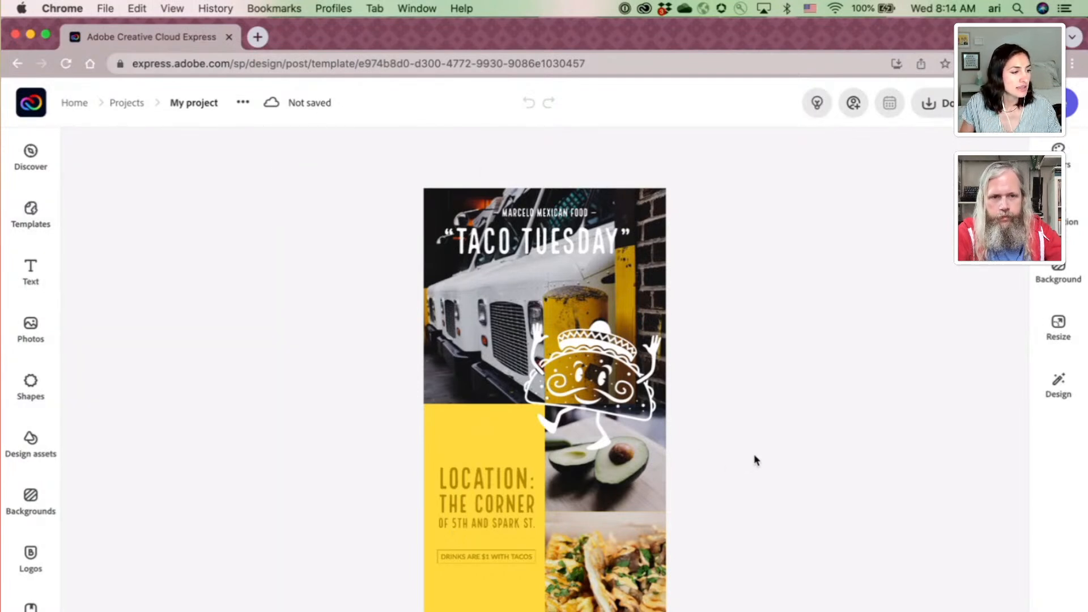
scroll(754, 459, "up", 2)
scroll(755, 460, "up", 5)
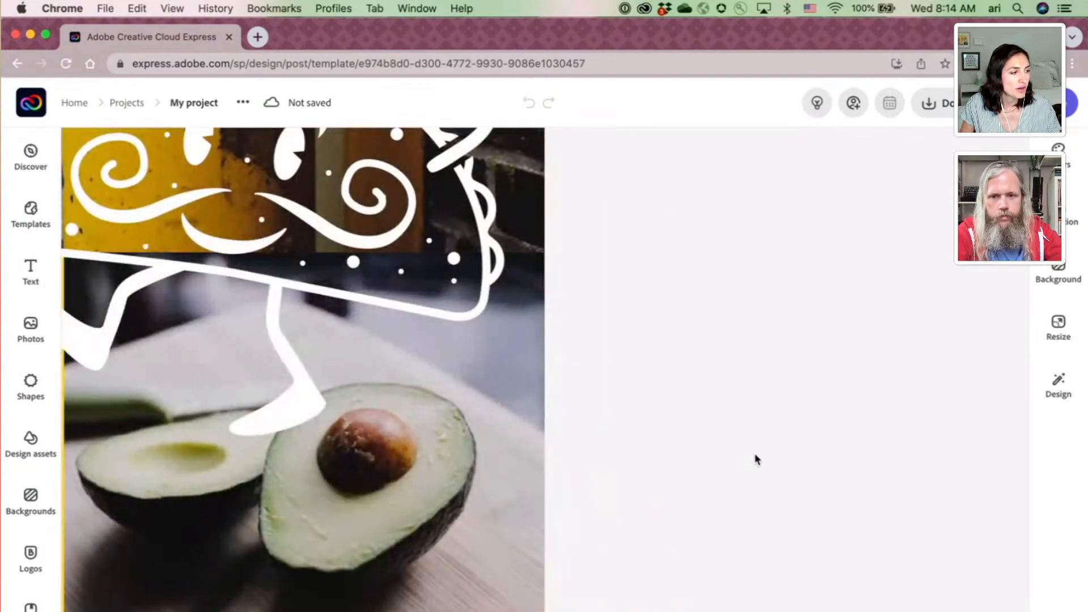
scroll(755, 460, "down", 8)
scroll(756, 459, "up", 3)
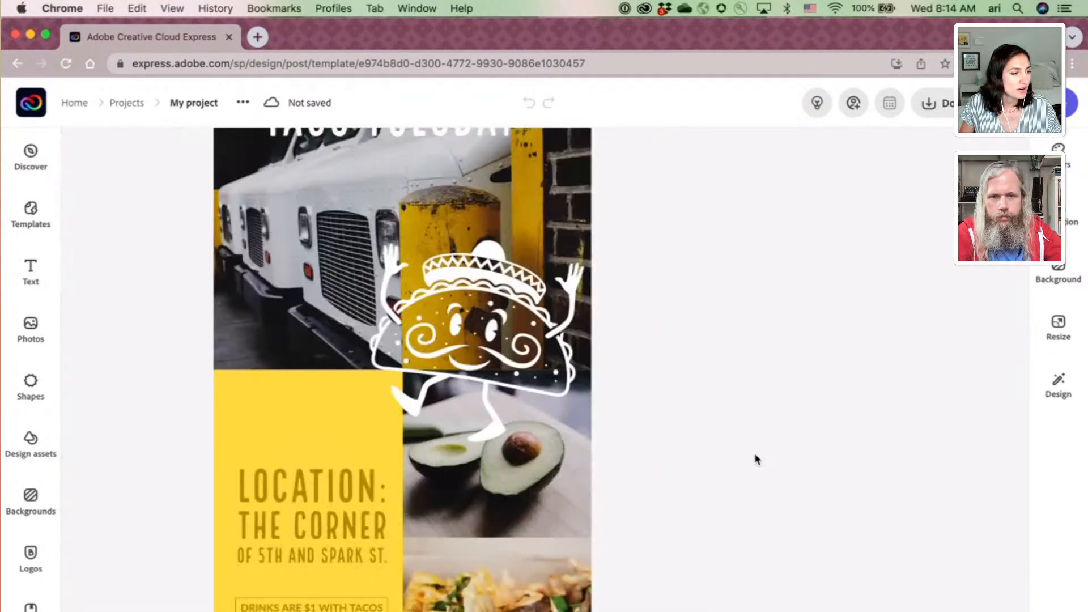
scroll(754, 454, "down", 6)
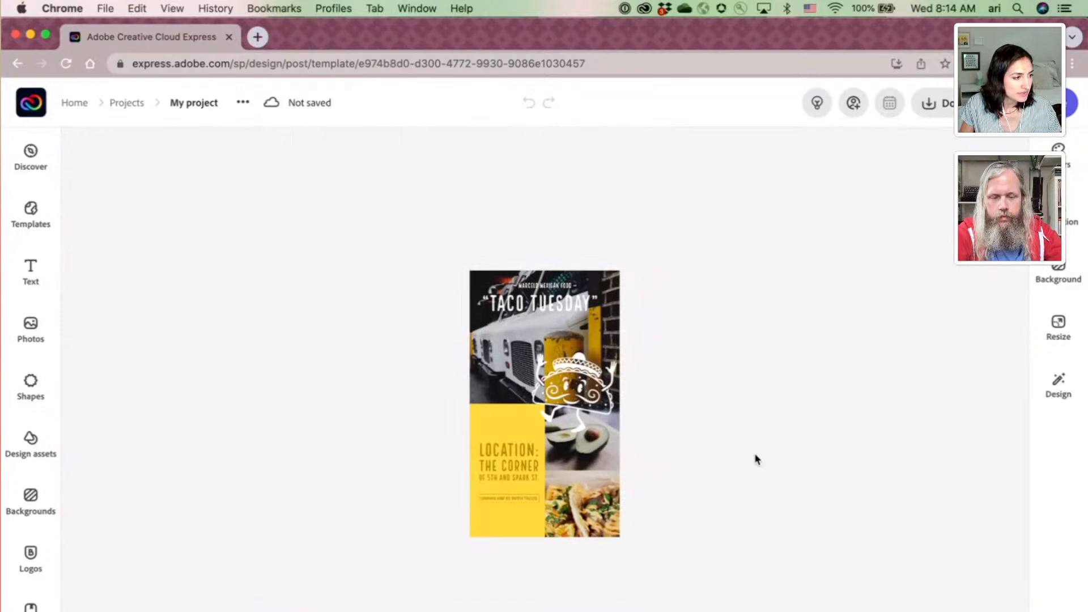
scroll(755, 460, "up", 4)
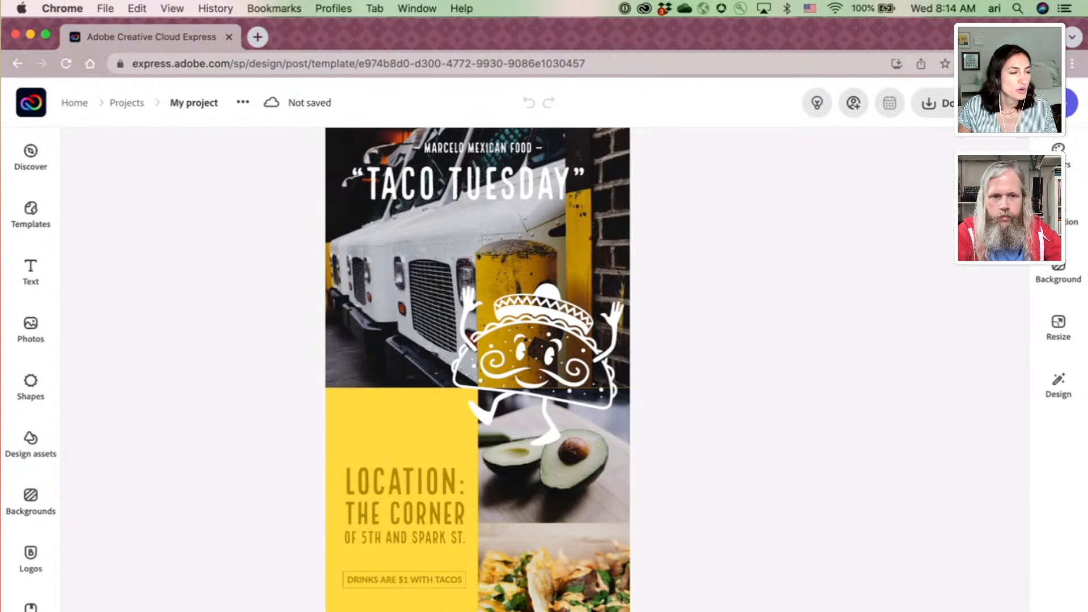
scroll(249, 229, "up", 1)
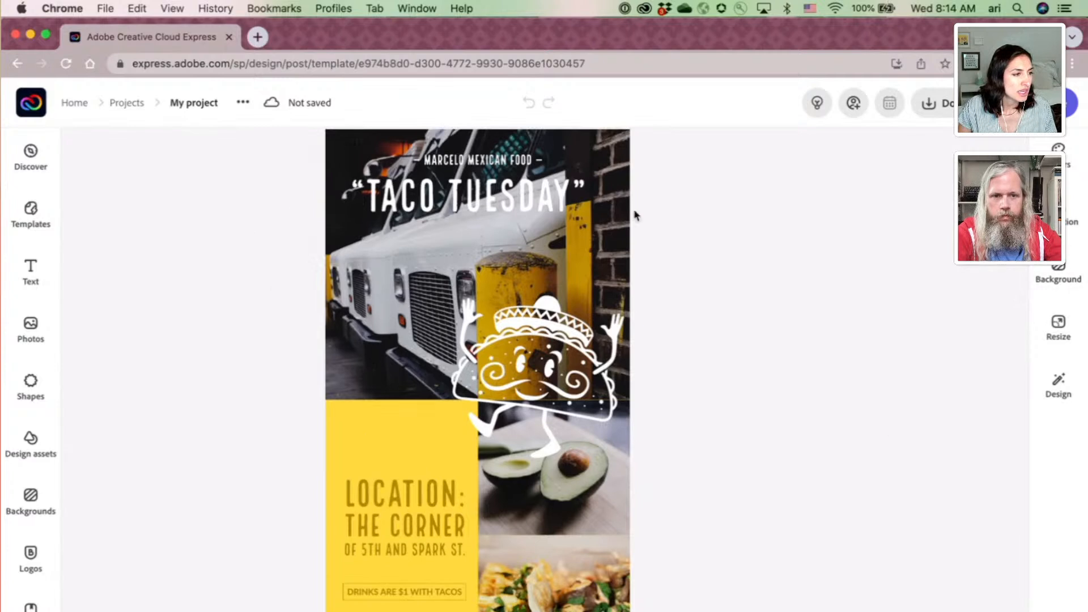
Upload Rudy's-logo.png from Downloads and move it onto the upper edge of the yellow location block.
left_click(31, 334)
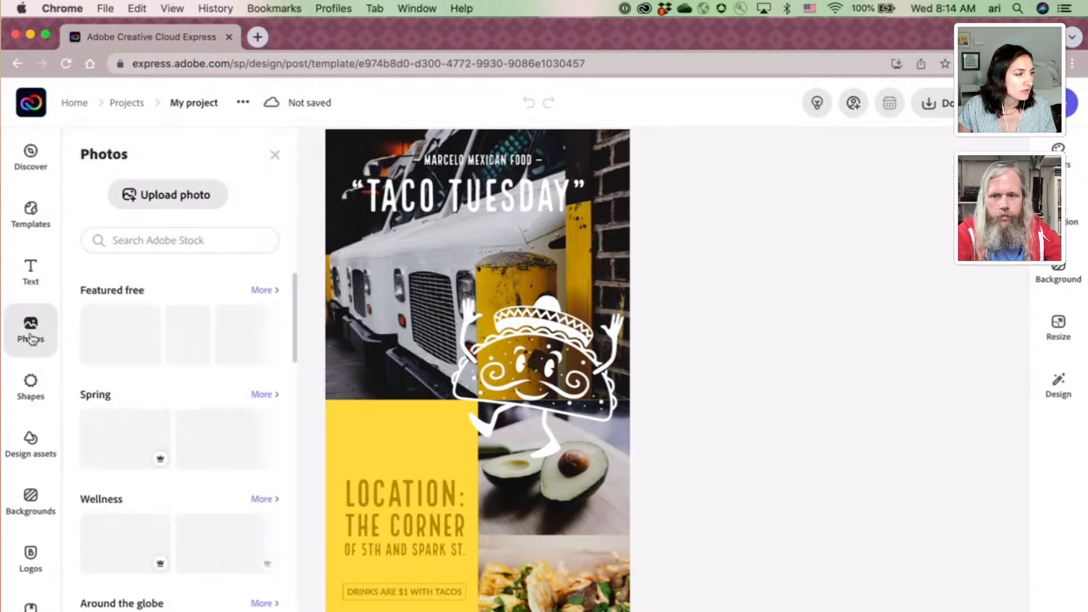
left_click(181, 196)
left_click(299, 253)
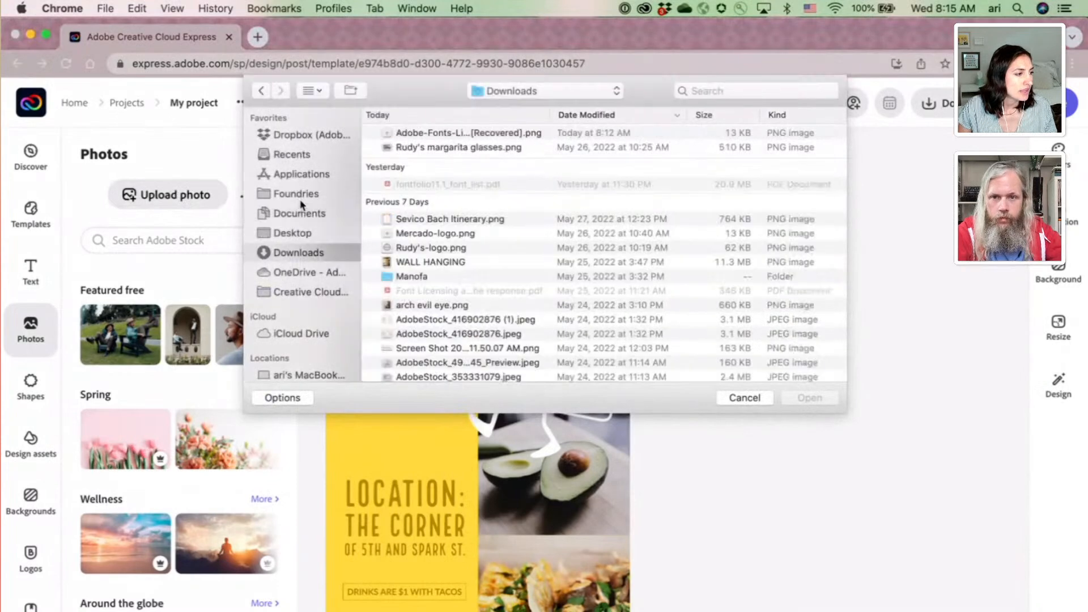
left_click(464, 250)
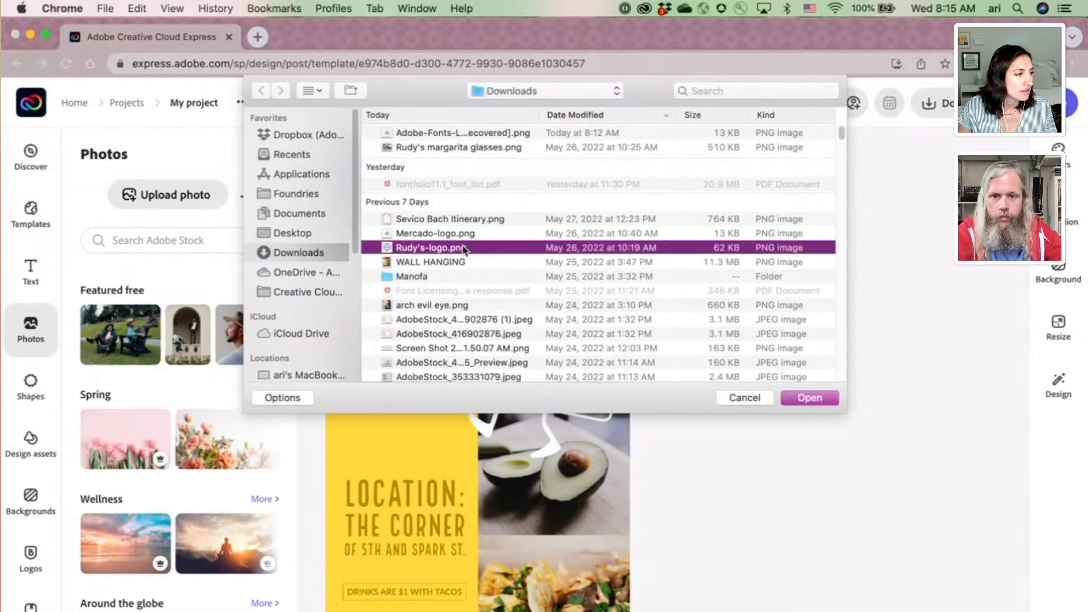
left_click(807, 398)
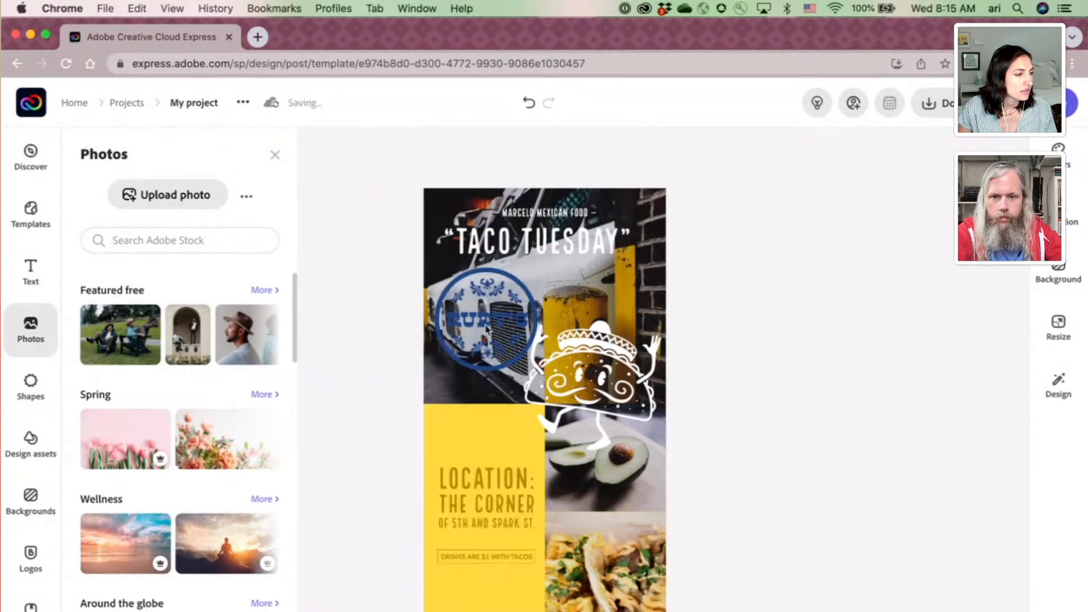
left_click_drag(474, 323, 467, 403)
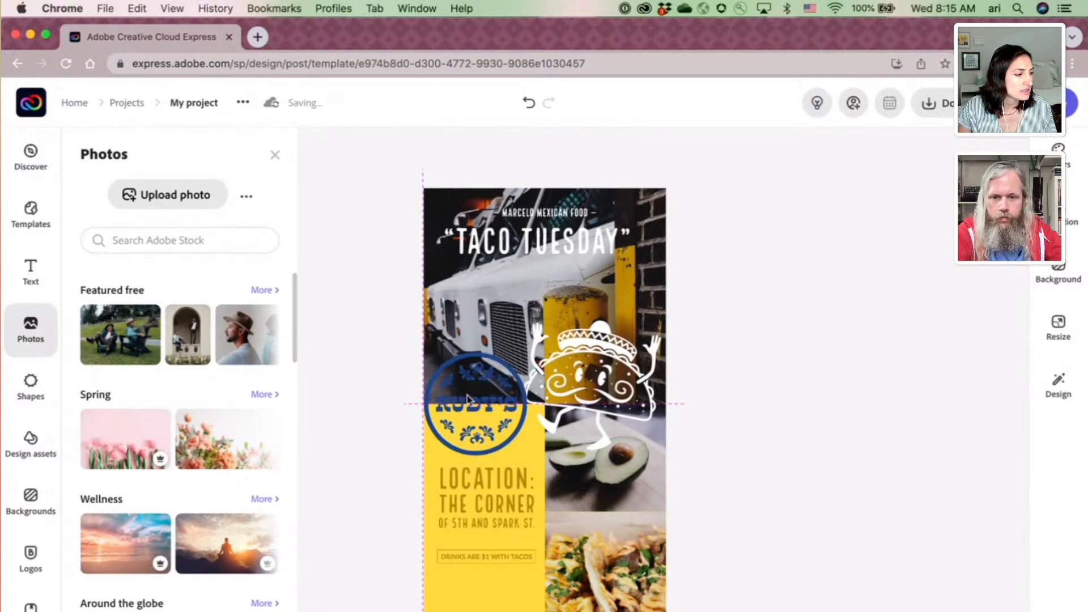
Delete the "DRINKS ARE $1 WITH TACOS" text and place a smaller Rudy's logo beneath the location text.
left_click(484, 558)
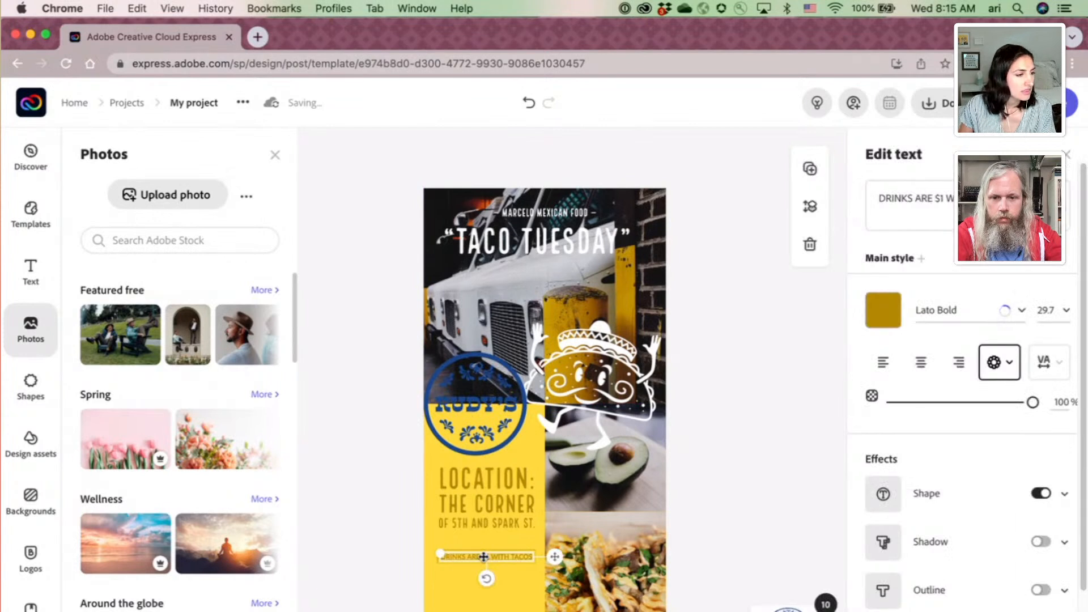
key("Delete")
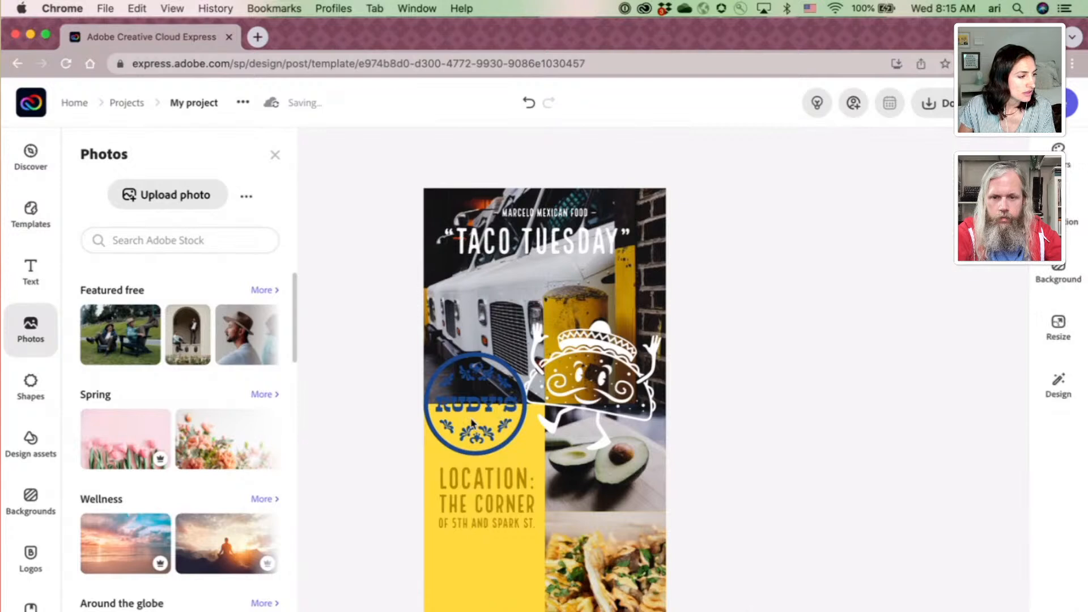
left_click_drag(472, 422, 484, 550)
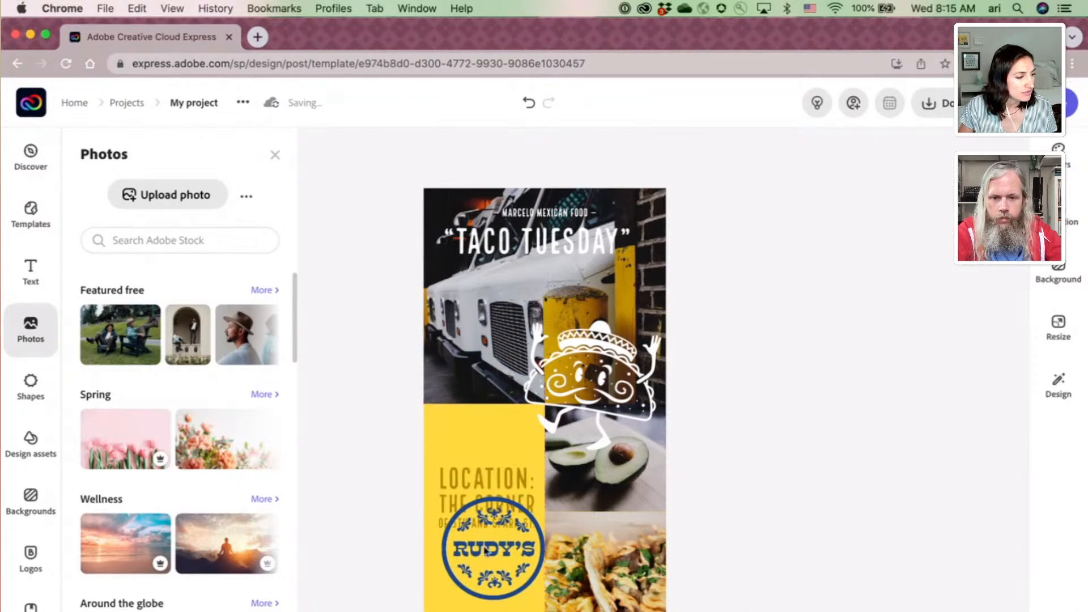
left_click(450, 499)
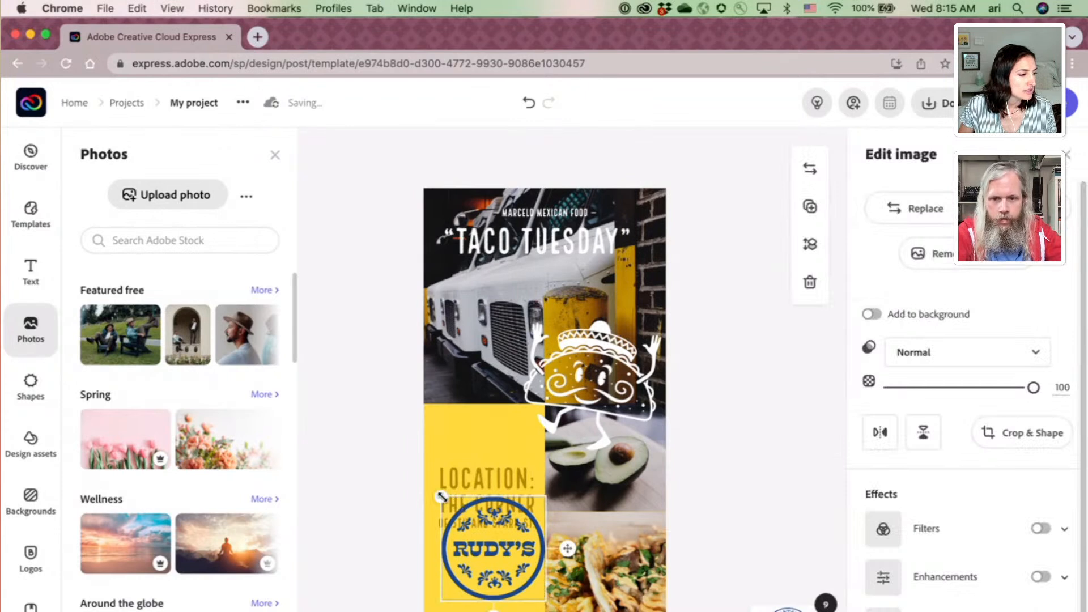
left_click_drag(441, 496, 475, 533)
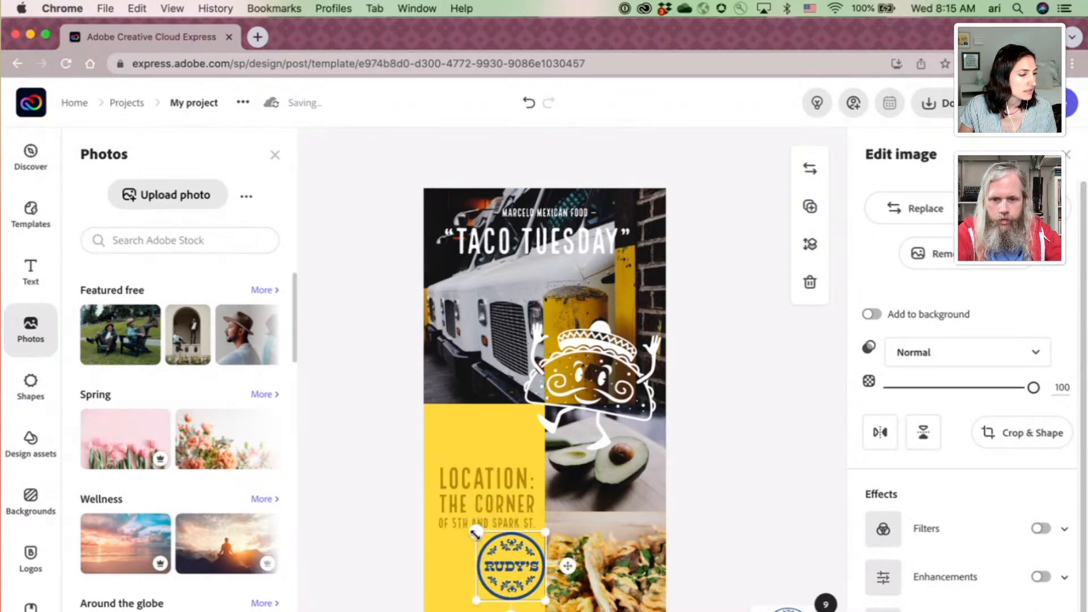
left_click_drag(511, 583, 482, 584)
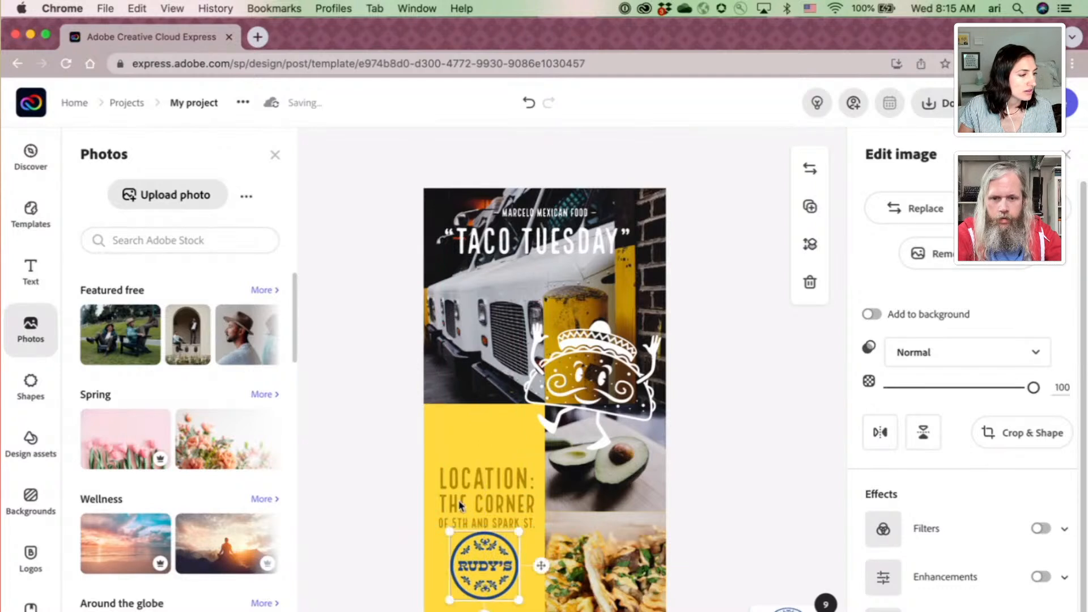
Move the location text slightly up in the yellow block, away from the Rudy's logo, and deselect it.
left_click(461, 500)
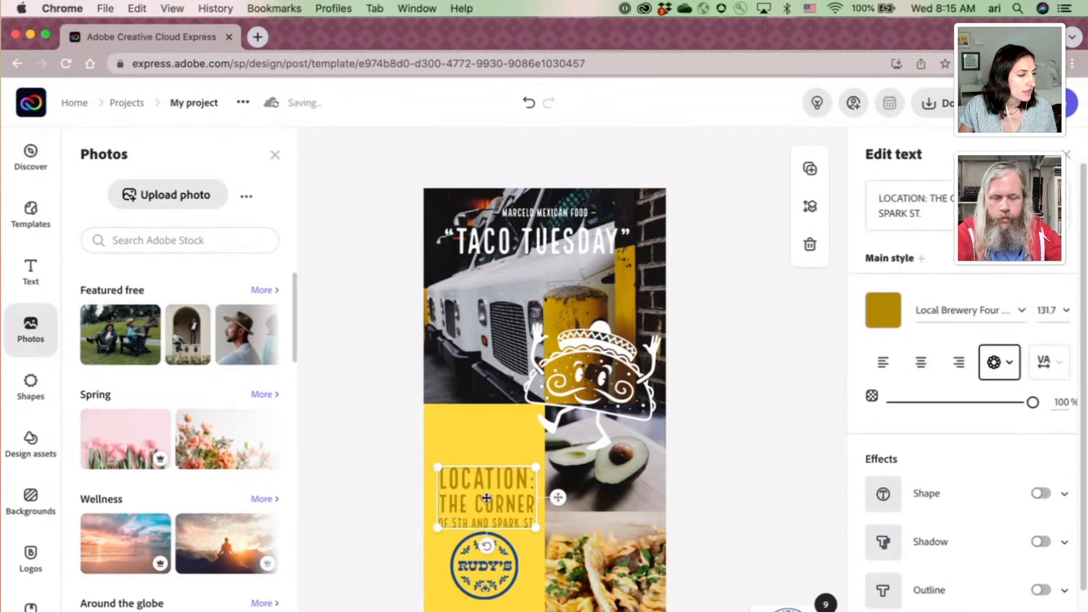
left_click_drag(488, 490, 490, 482)
left_click(343, 505)
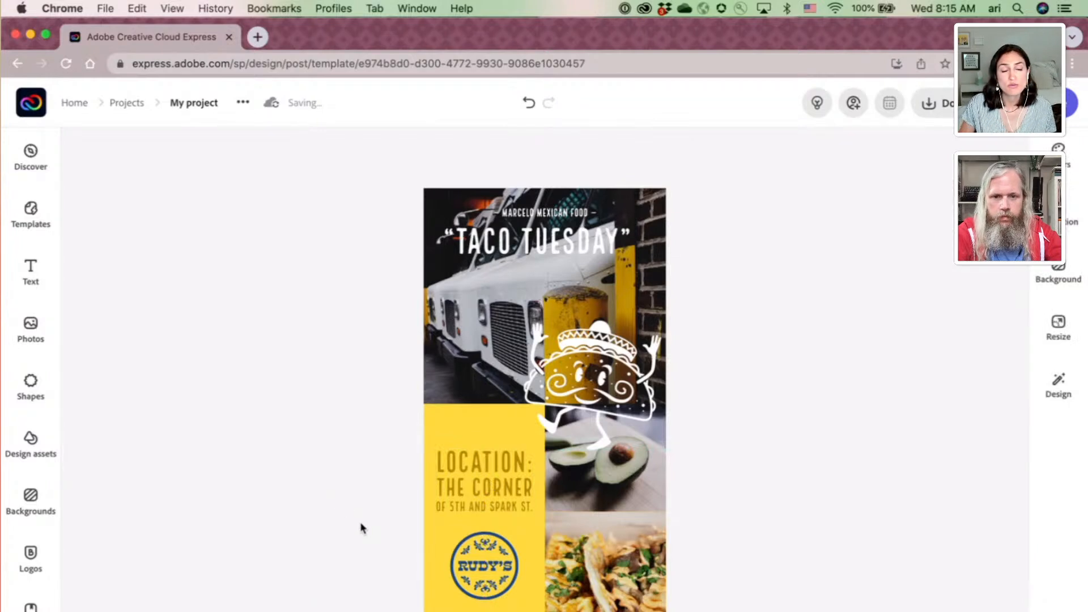
Replace the truck photo with Rudy's margarita glasses.png from the Downloads folder.
left_click(533, 255)
left_click(433, 324)
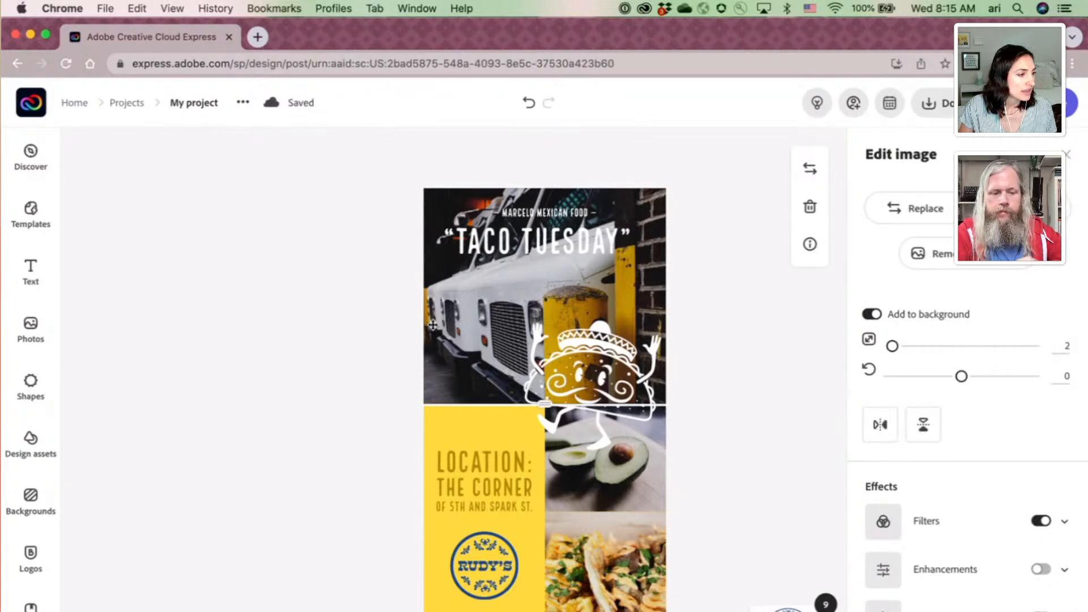
left_click(894, 217)
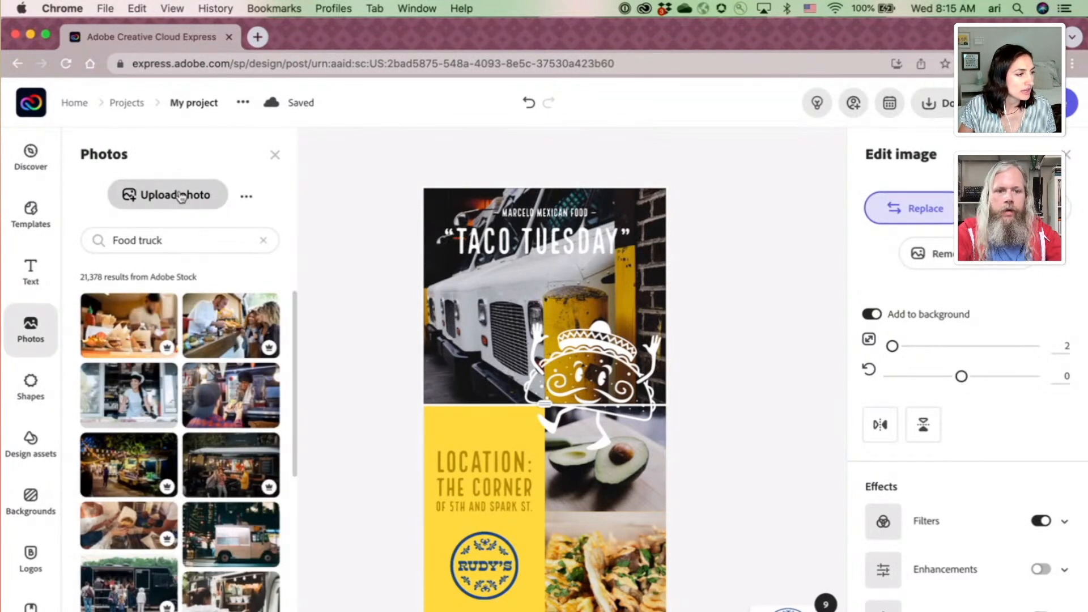
left_click(180, 196)
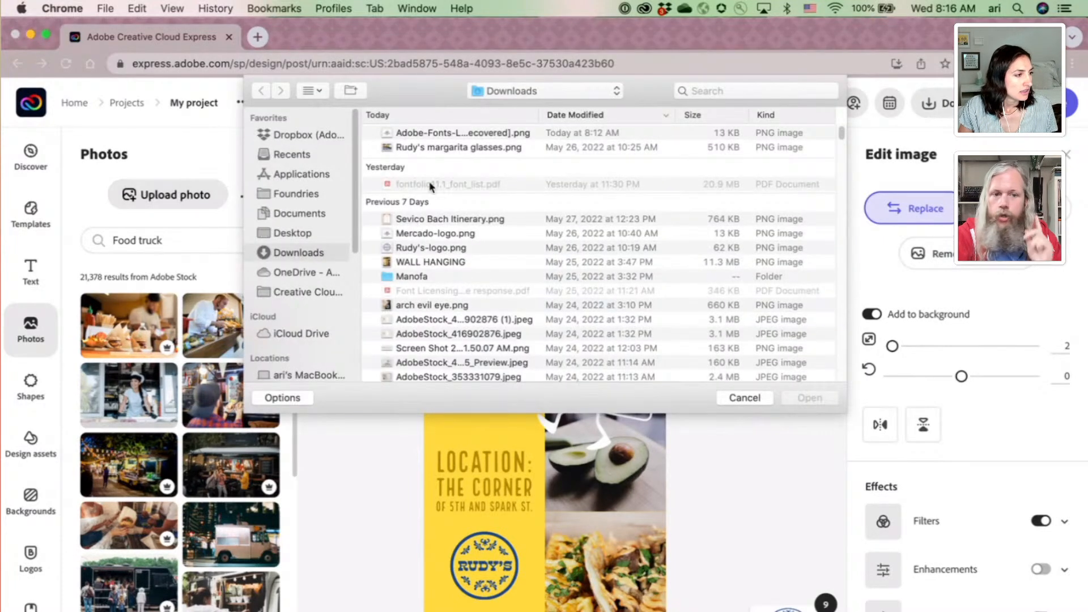
left_click(434, 149)
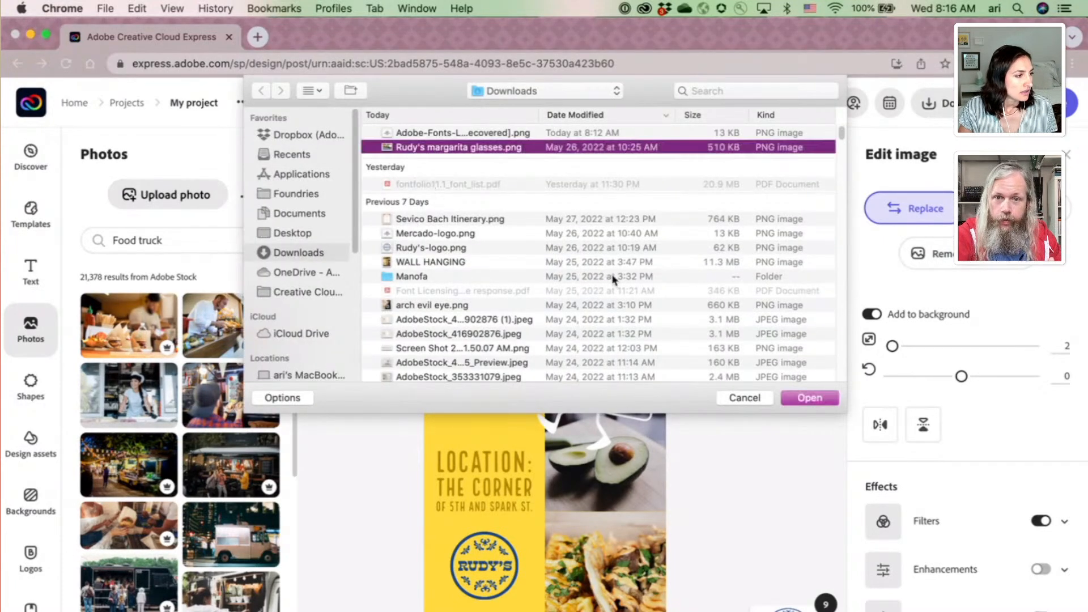
left_click(810, 397)
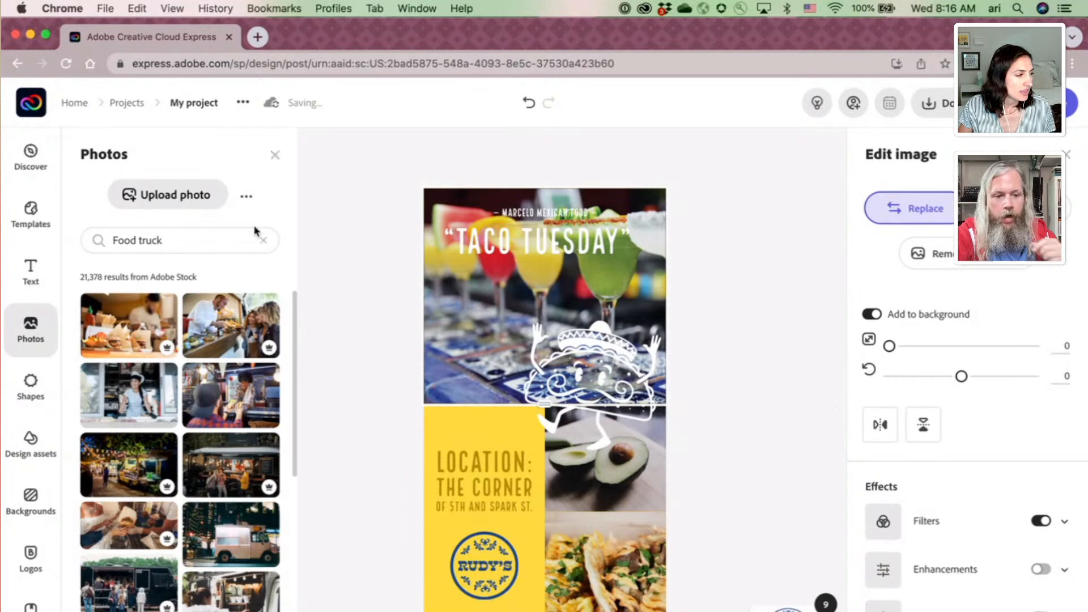
Shrink the dancing taco illustration and move it fully onto the avocado photo.
left_click(606, 413)
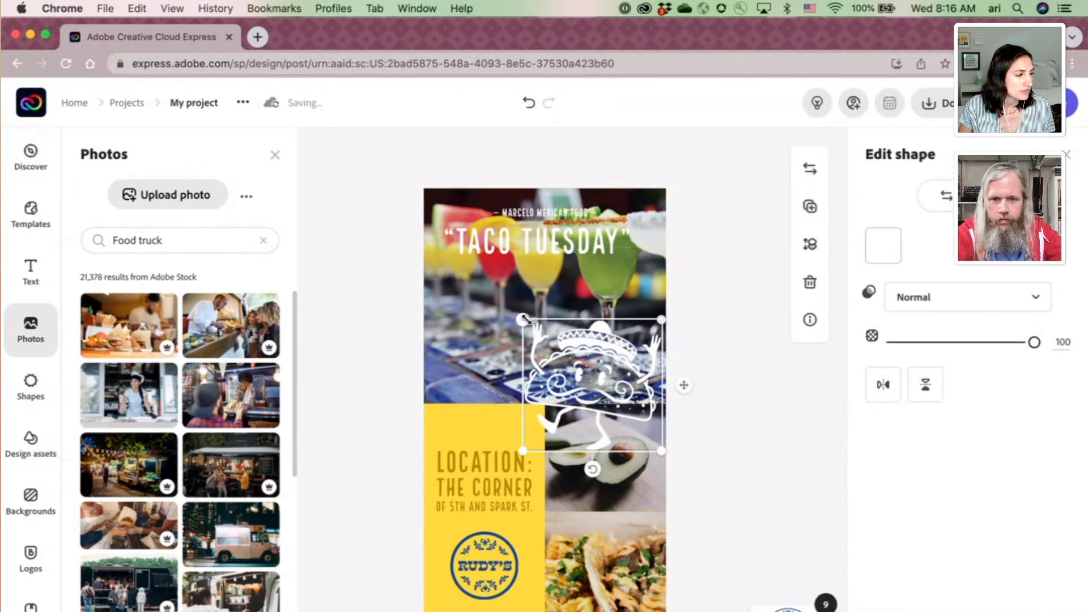
left_click_drag(523, 319, 558, 347)
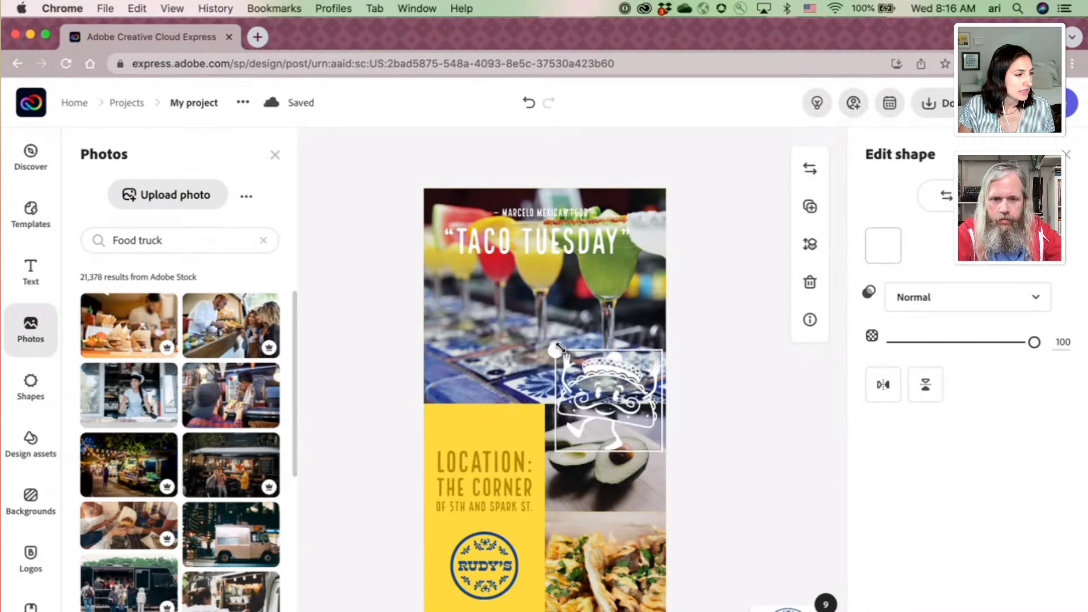
left_click_drag(617, 382, 589, 410)
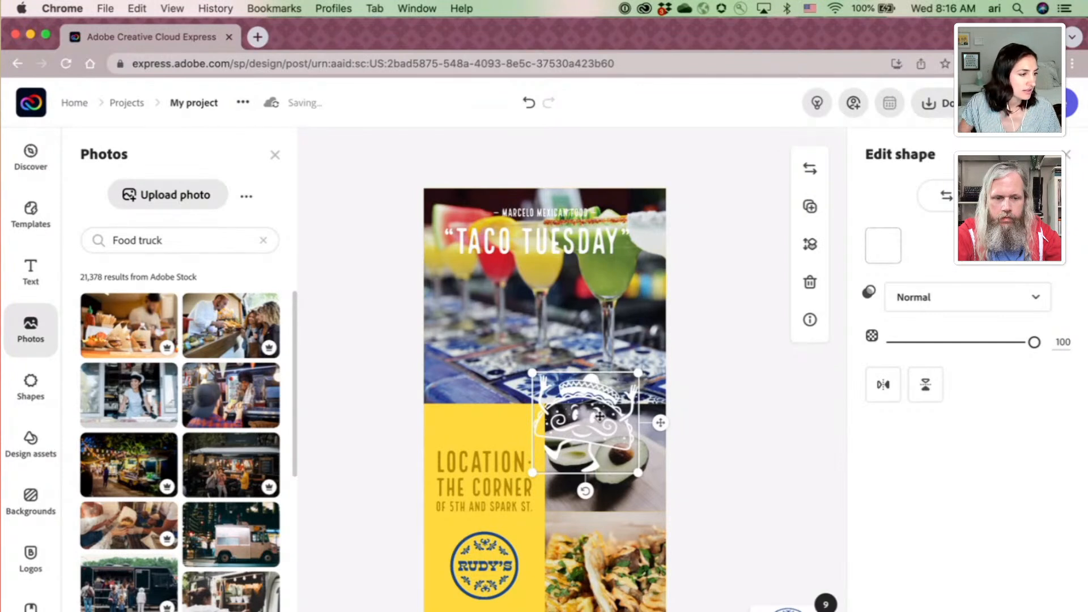
left_click_drag(600, 407, 621, 449)
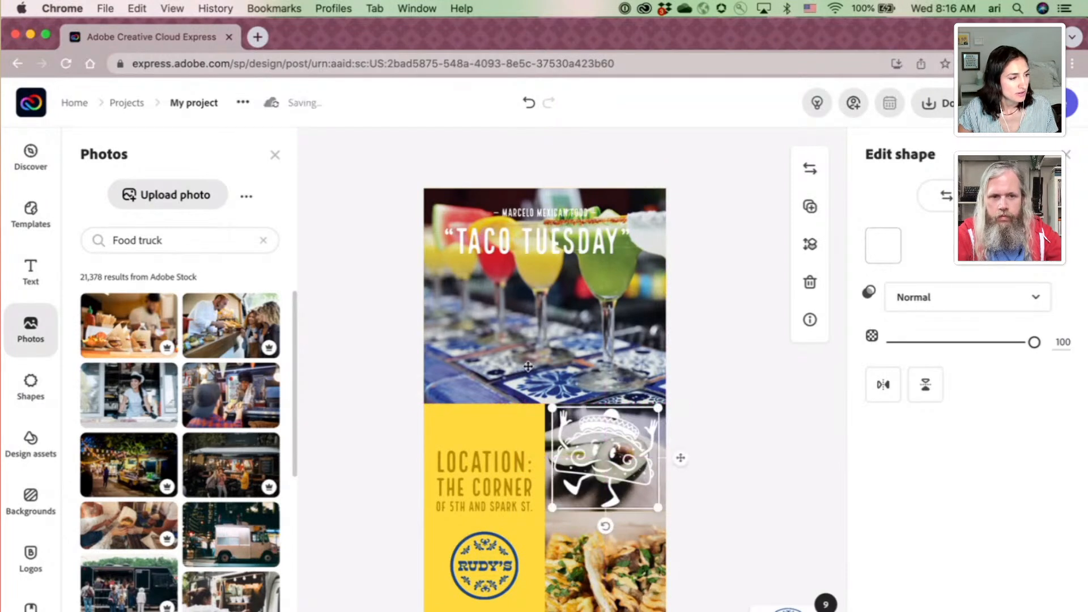
Try to shift the margarita photo sideways within its frame.
left_click(575, 295)
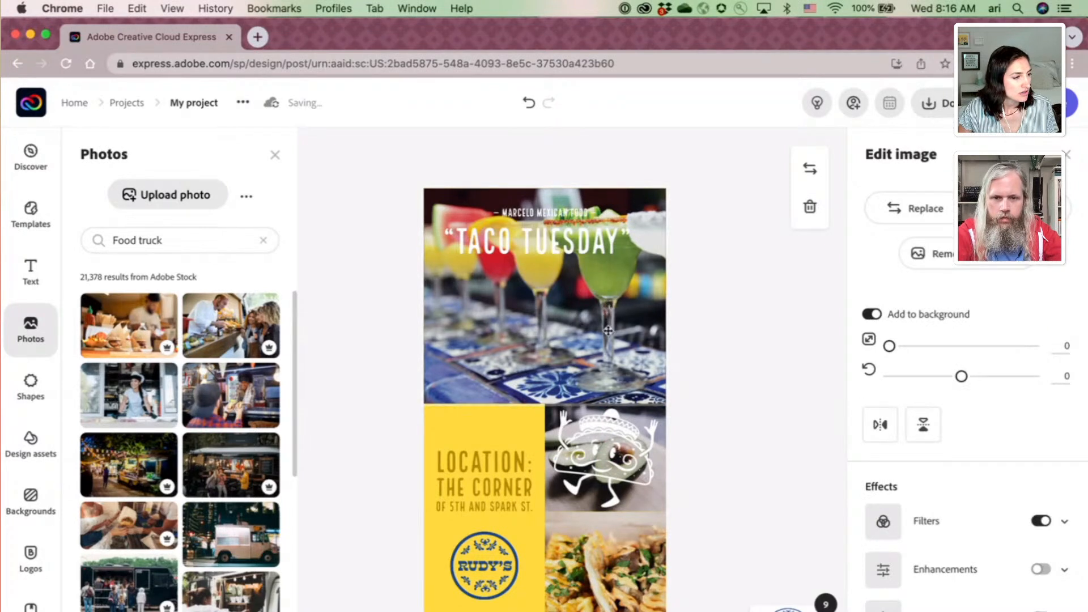
left_click_drag(606, 276, 661, 272)
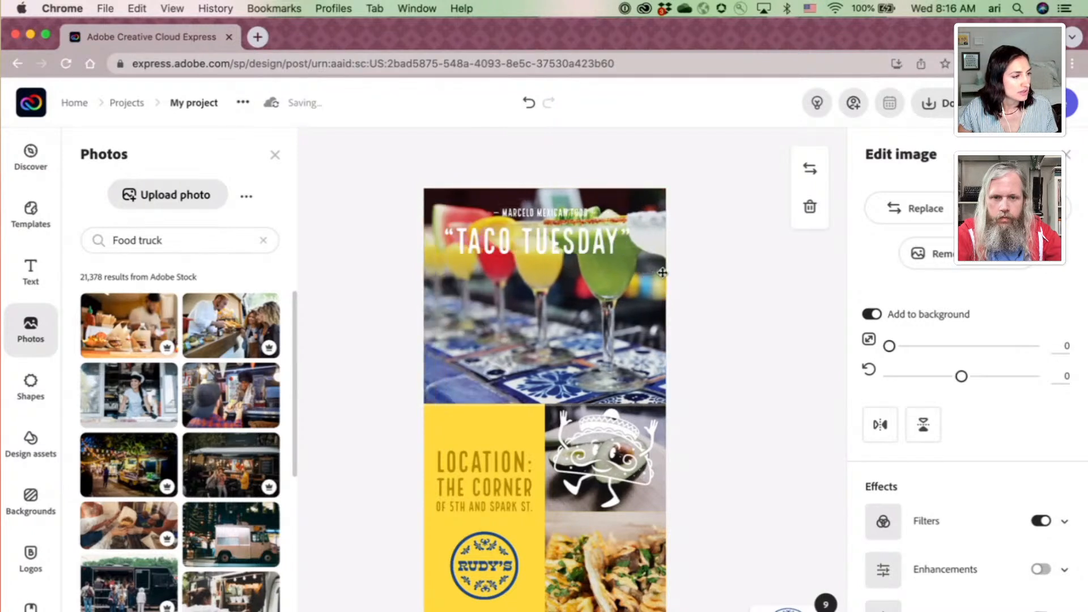
Remove the opening and closing quotation marks from the "TACO TUESDAY" headline.
left_click(551, 242)
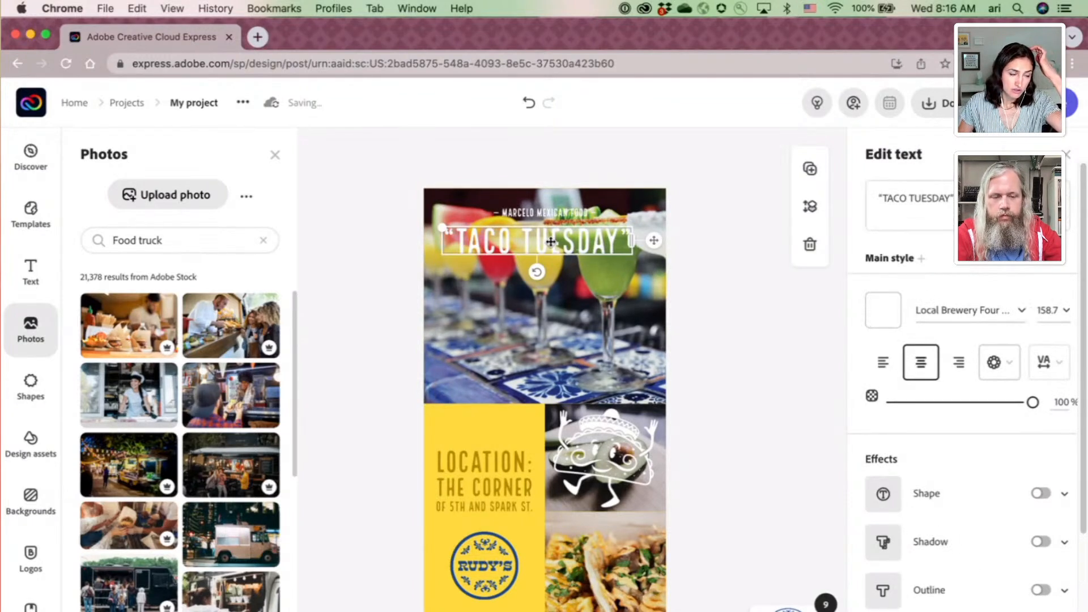
left_click(884, 197)
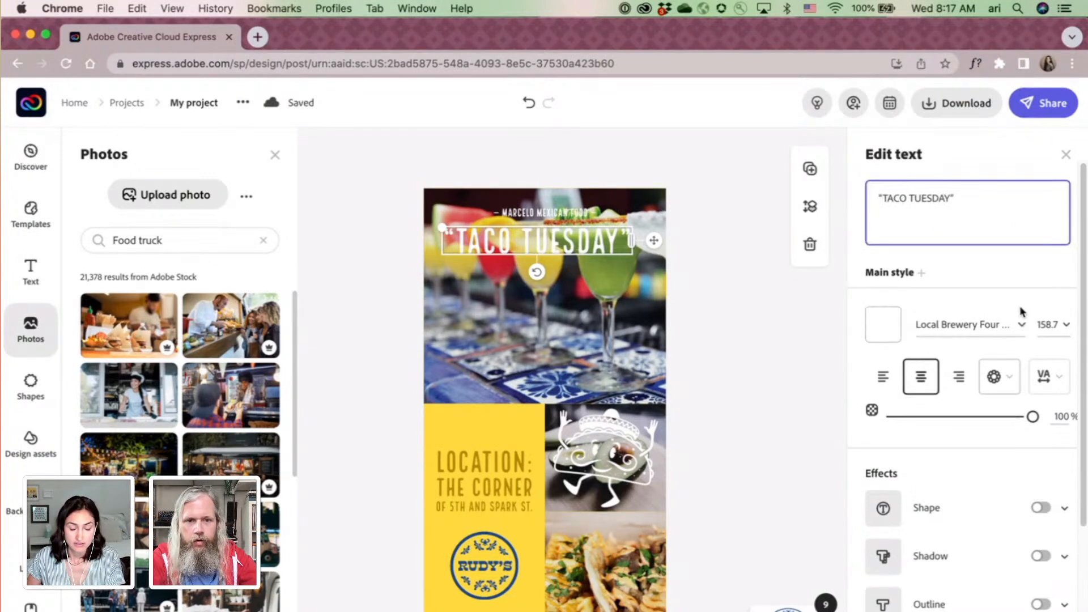
key("BackSpace")
left_click(983, 198)
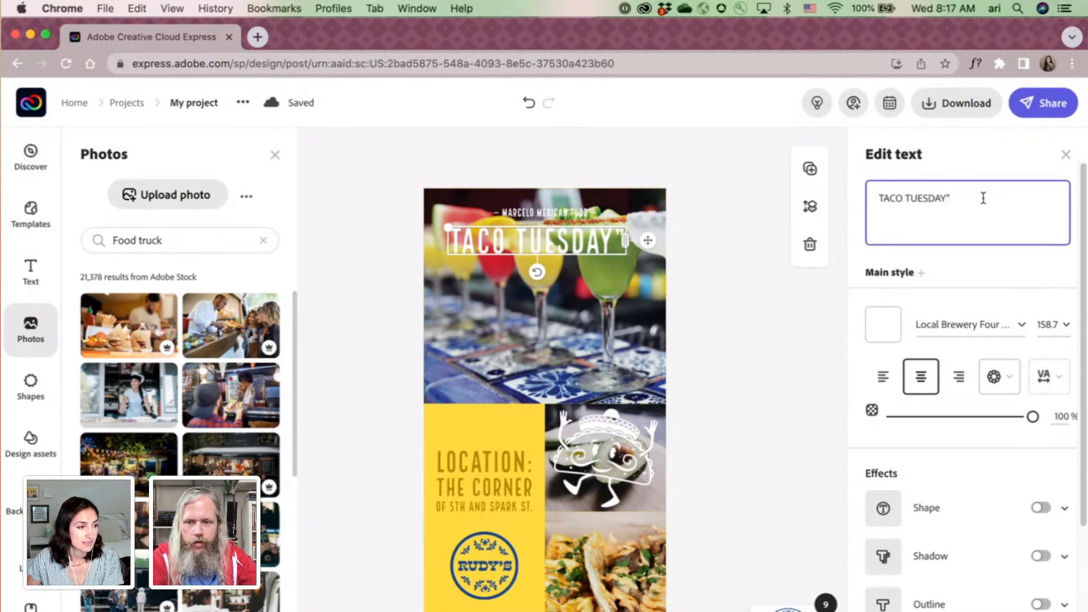
key("BackSpace")
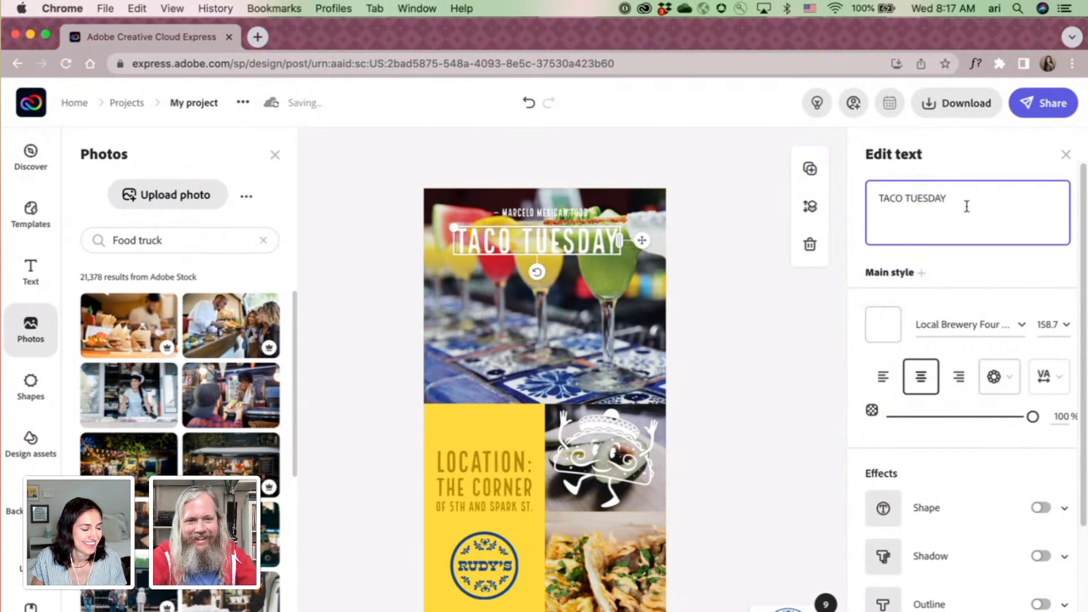
scroll(998, 357, "down", 5)
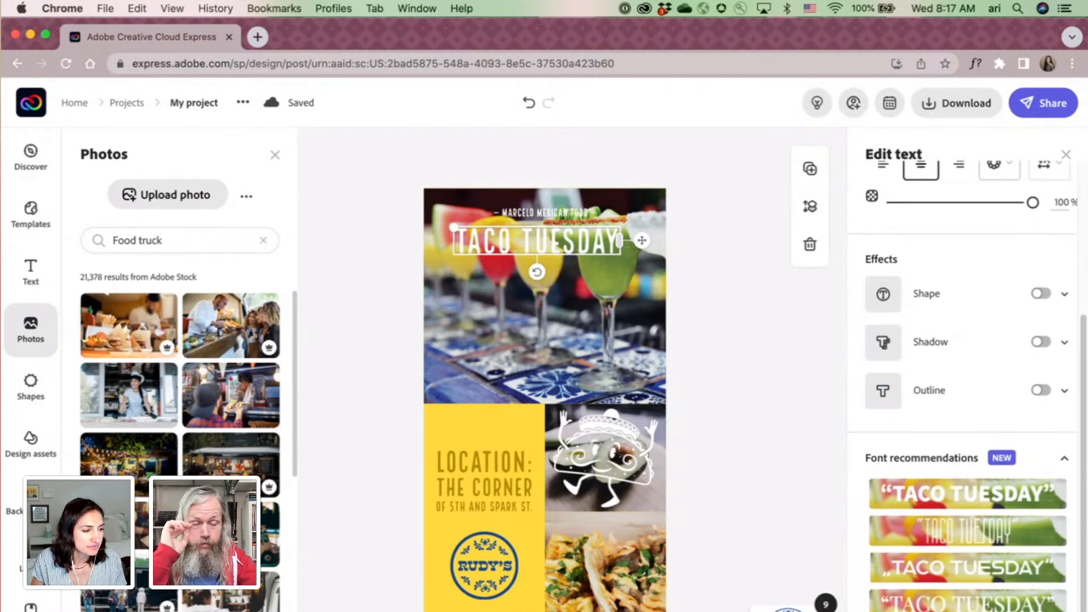
Browse the font recommendations for the "TACO TUESDAY" headline and list fonts similar to a heavy bold one.
left_click(967, 606)
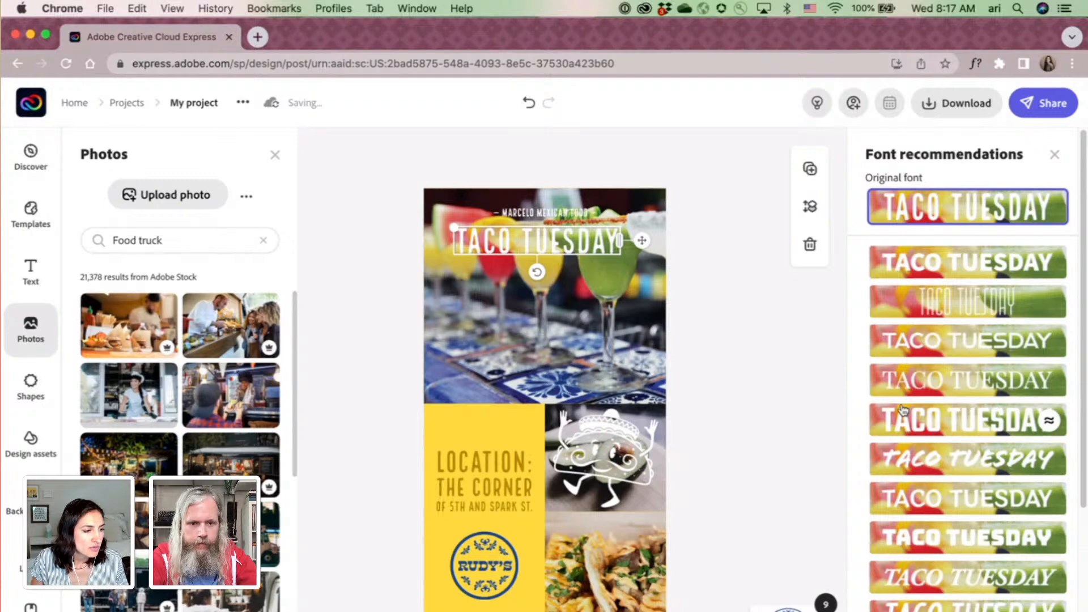
scroll(903, 409, "down", 3)
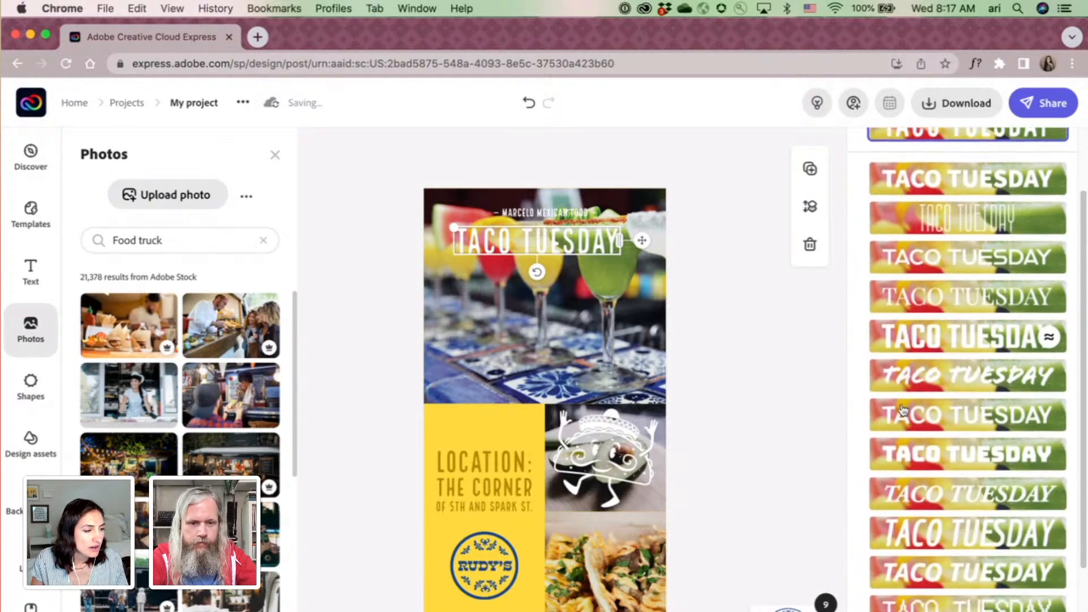
scroll(903, 409, "down", 4)
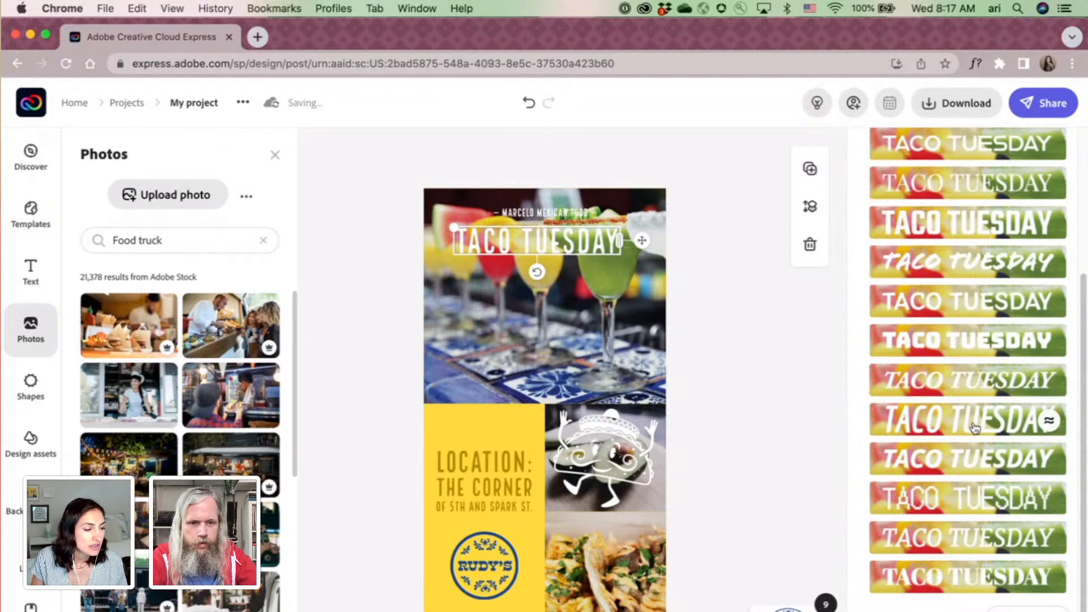
scroll(973, 491, "up", 2)
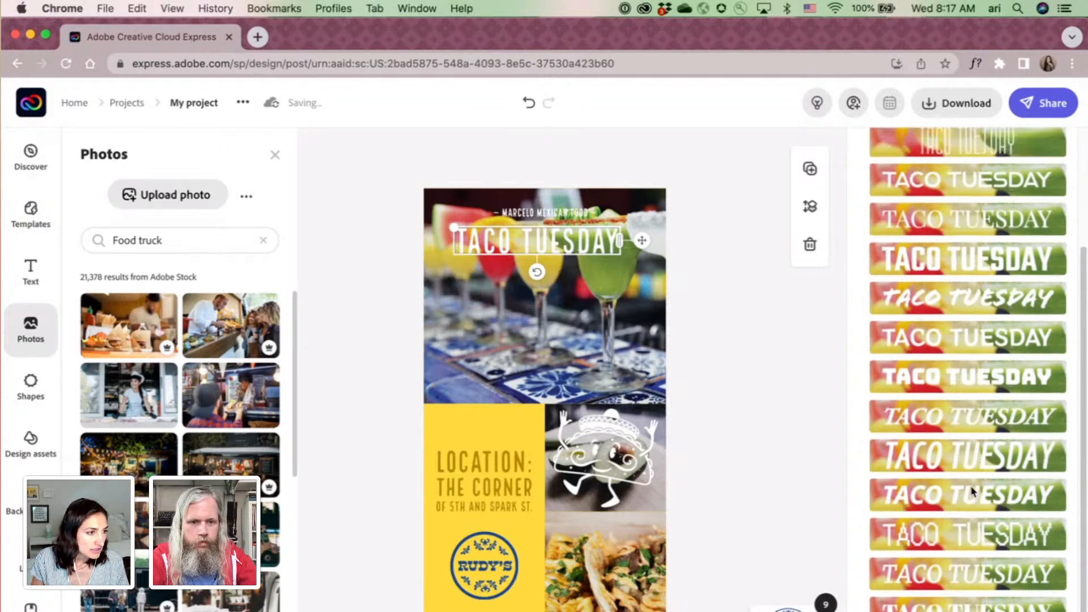
scroll(973, 490, "up", 3)
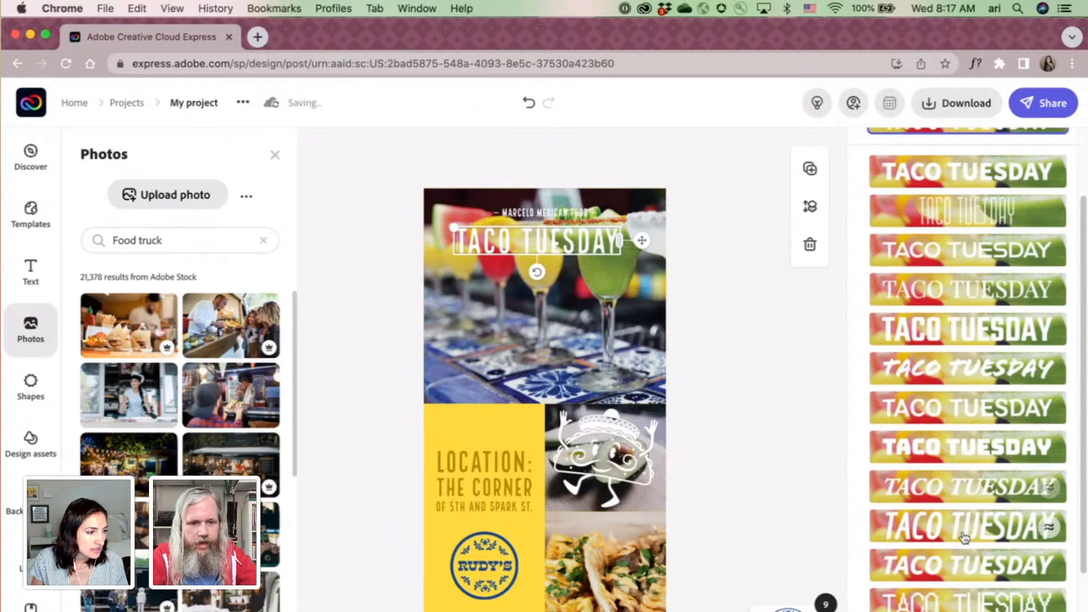
left_click(1049, 449)
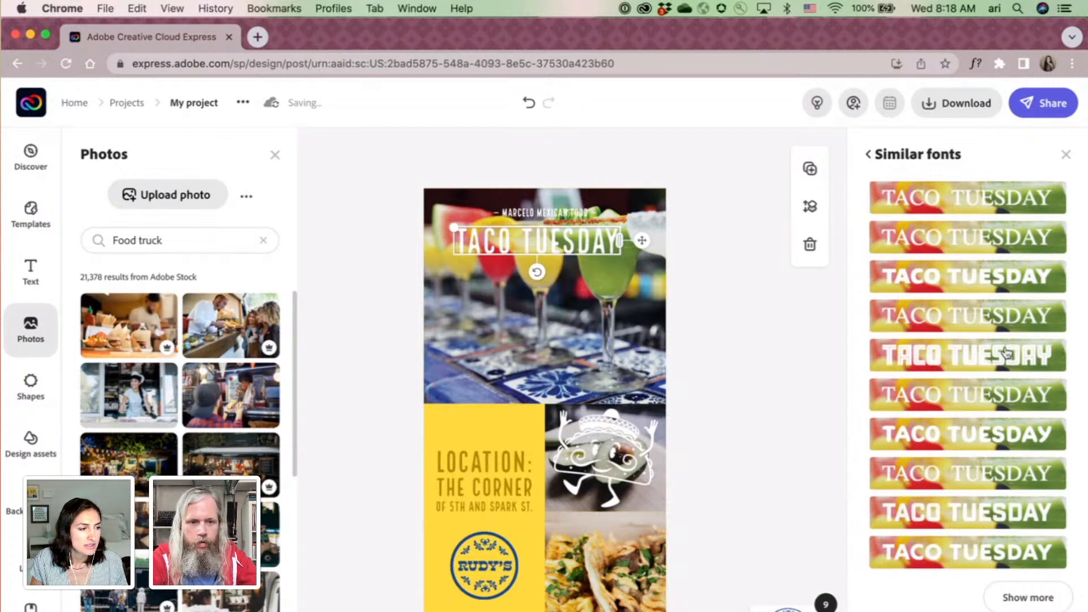
Try three bold block fonts from the similar fonts on the "TACO TUESDAY" headline, ending with an IndustryInc face, and leave the recommendations.
left_click(1006, 352)
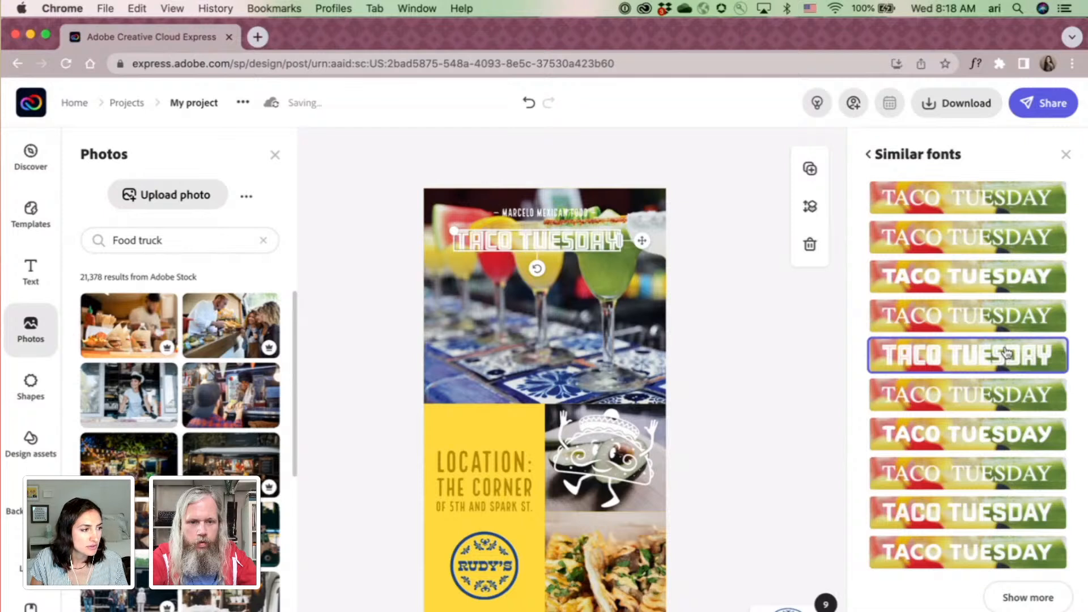
left_click(1011, 439)
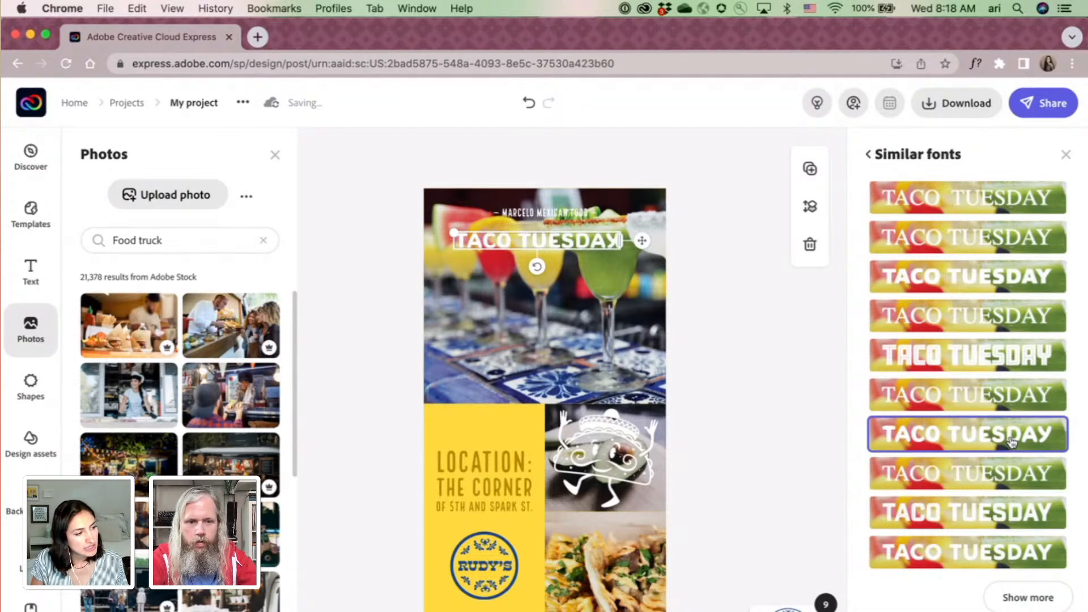
left_click(1003, 517)
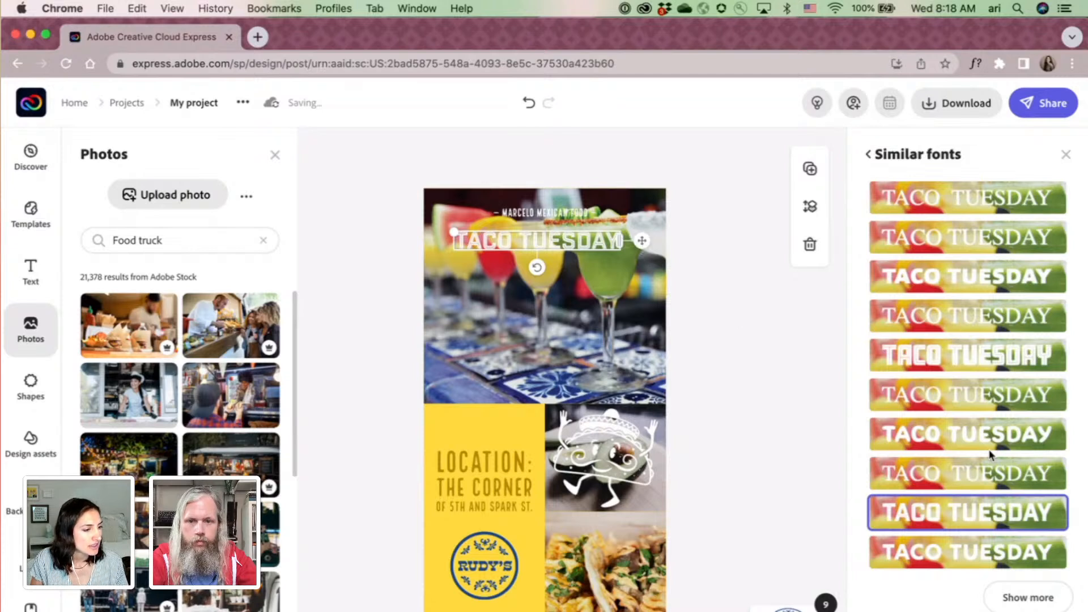
left_click(1012, 597)
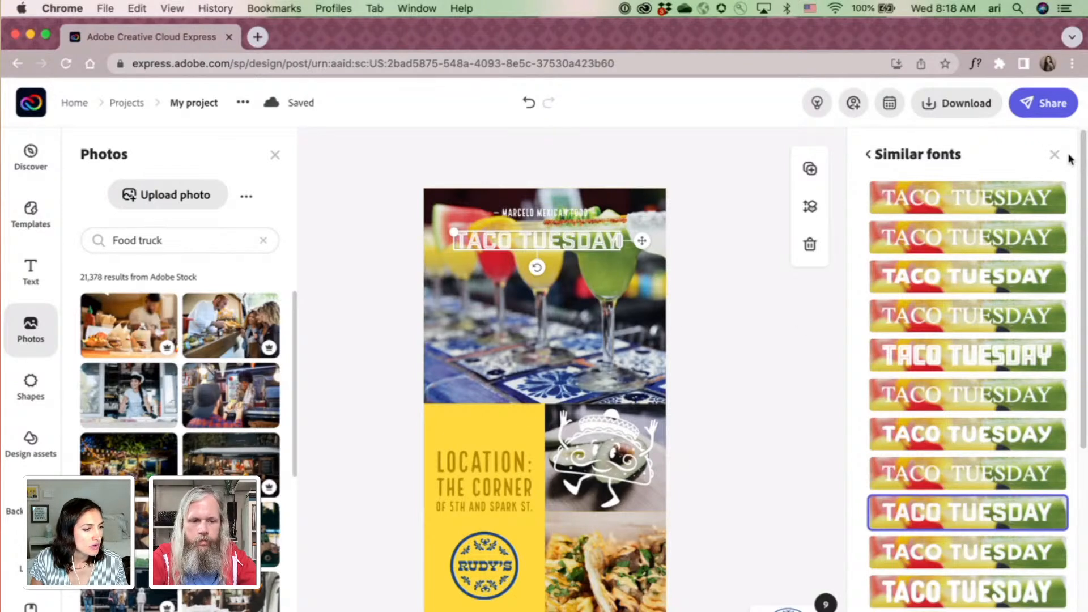
left_click(865, 158)
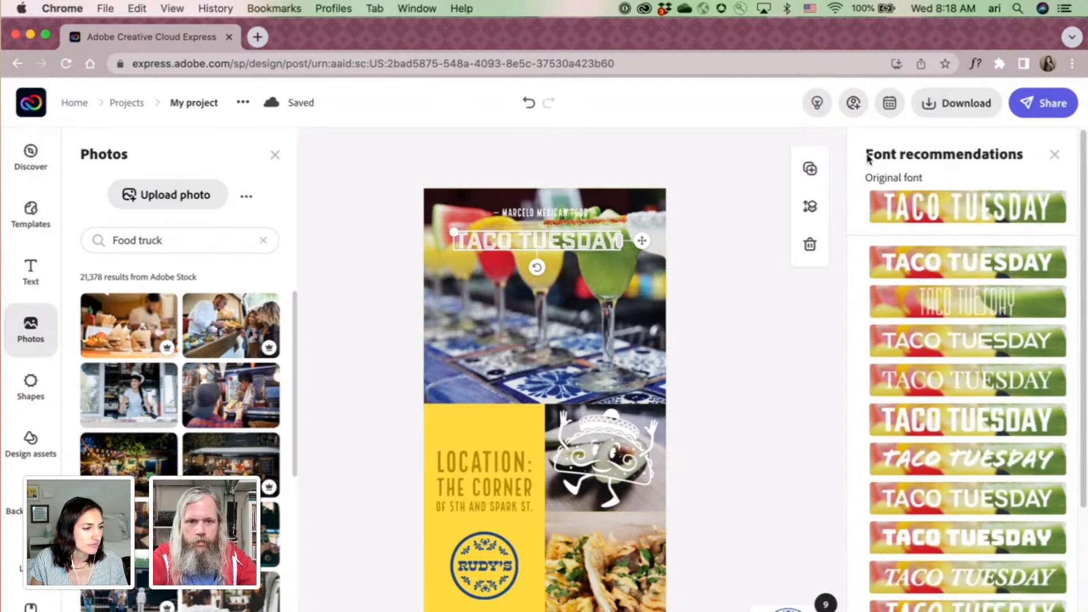
left_click(1056, 154)
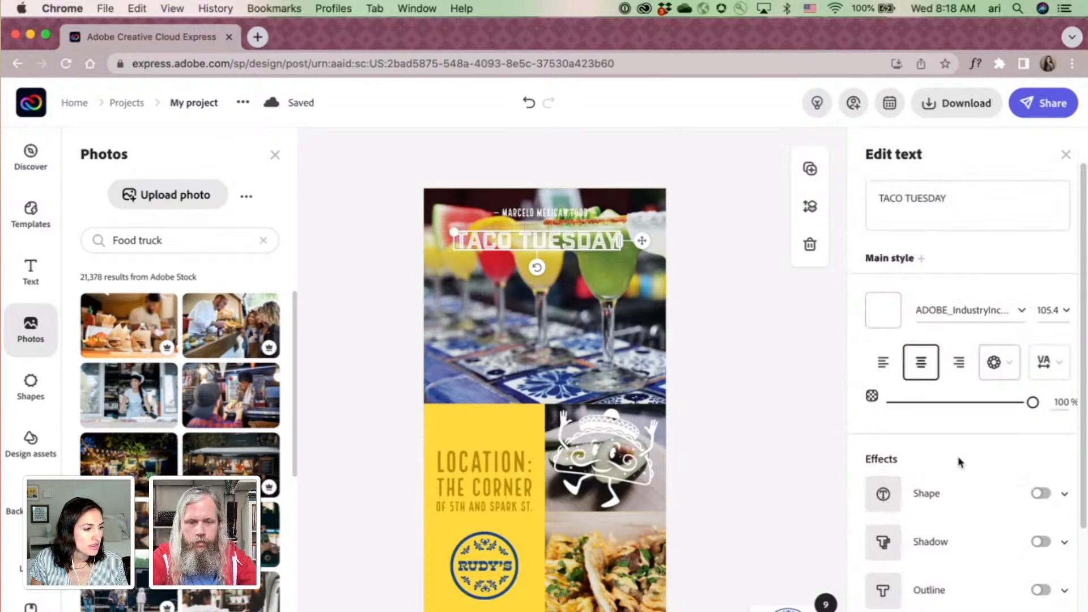
Search the fonts for "presley" and set the "TACO TUESDAY" headline in Presley Slab SemiBold.
left_click(974, 312)
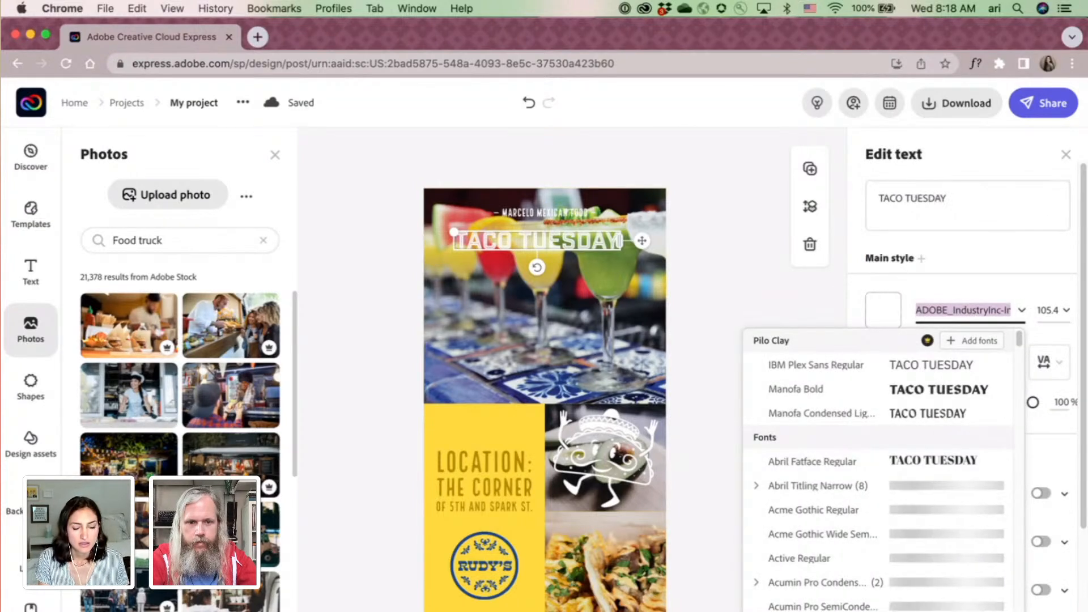
type("pres")
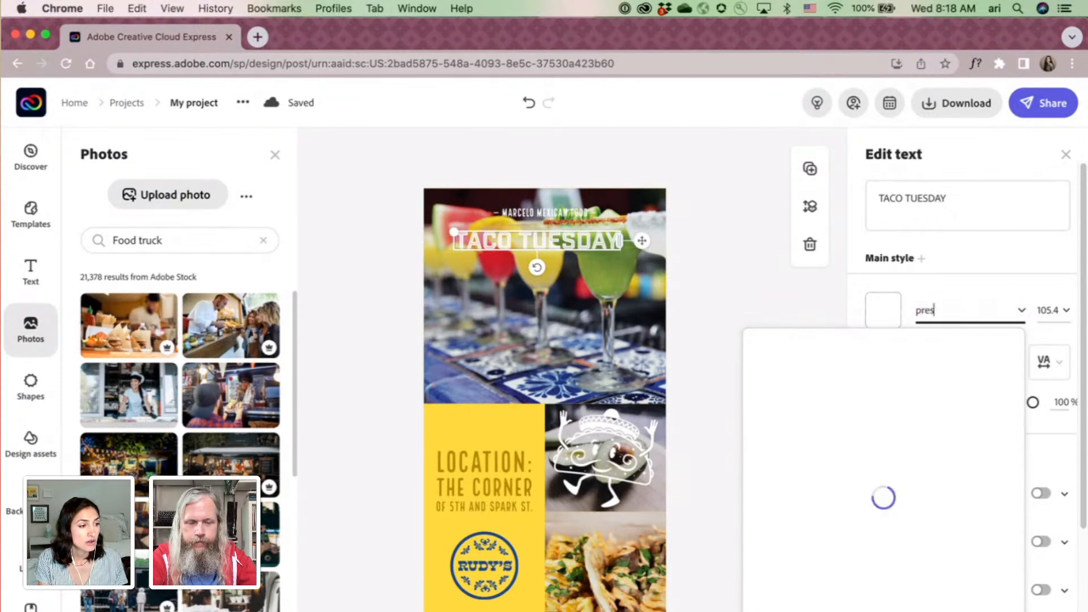
type("ley")
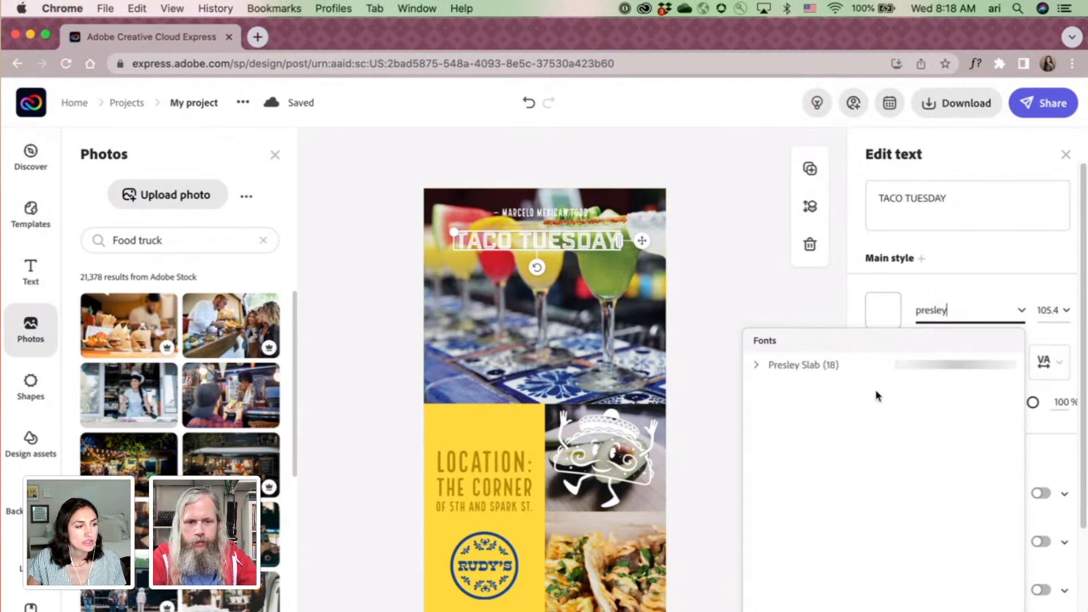
left_click(757, 367)
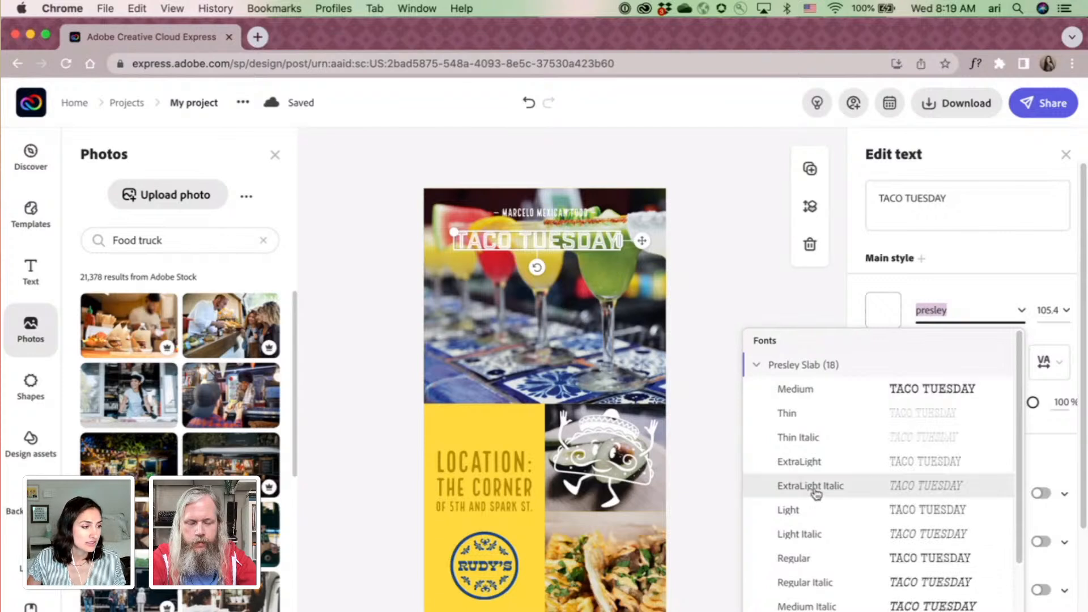
scroll(815, 494, "down", 2)
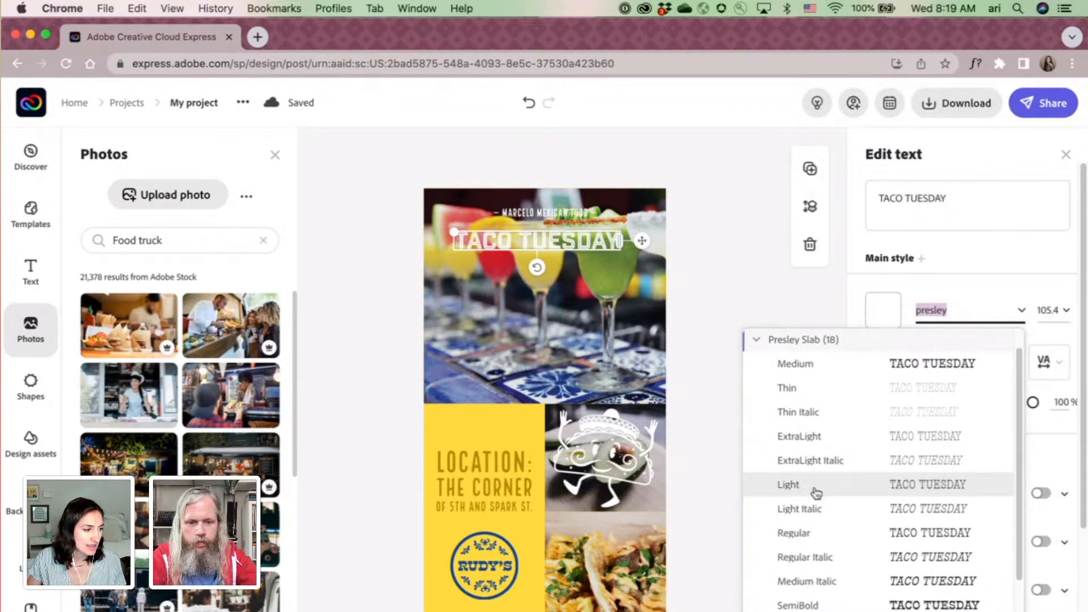
scroll(816, 492, "down", 4)
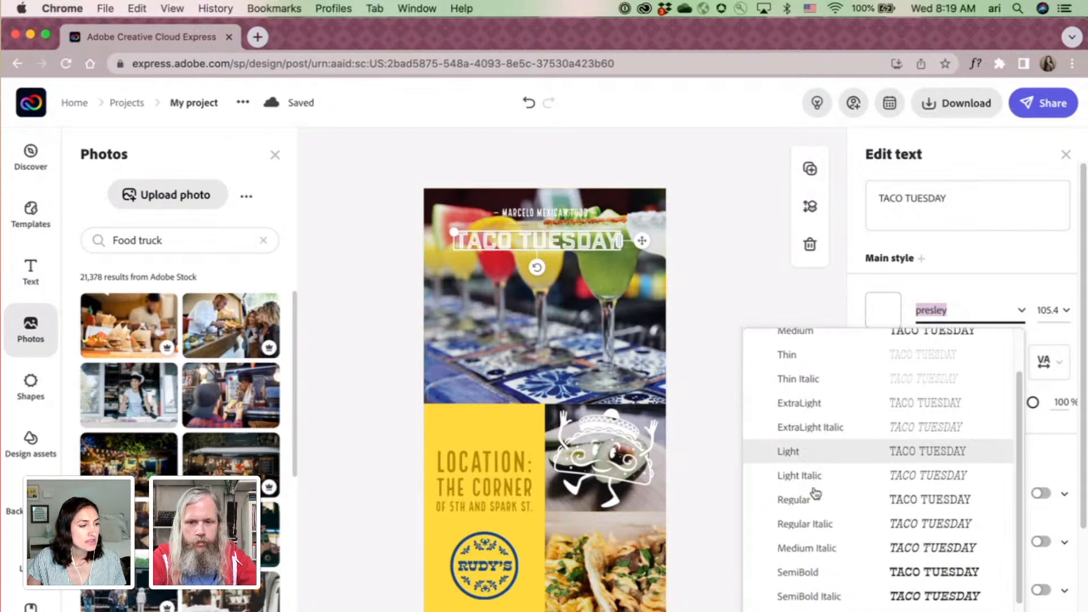
scroll(816, 491, "down", 2)
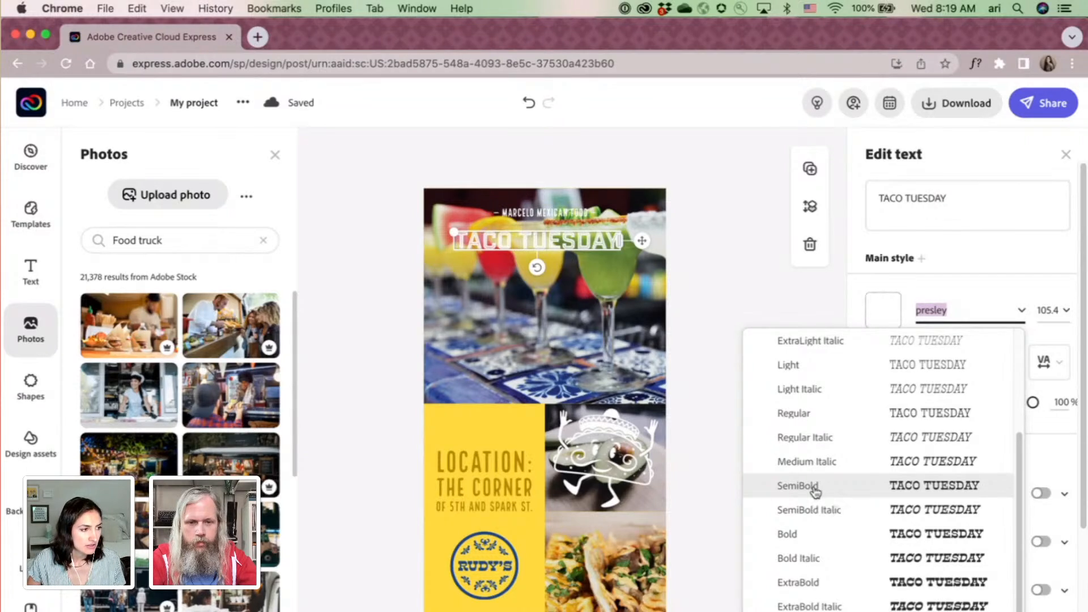
left_click(815, 487)
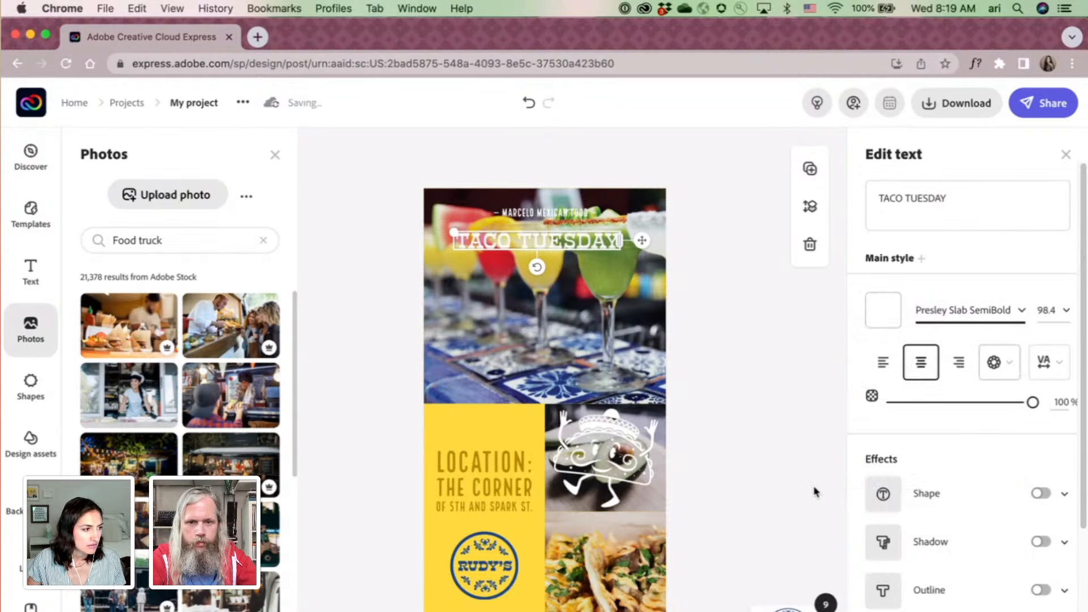
Browse the additional font categories for a Western-looking slab face and apply WTR Fatboy Regular to the "TACO TUESDAY" headline.
left_click(1018, 312)
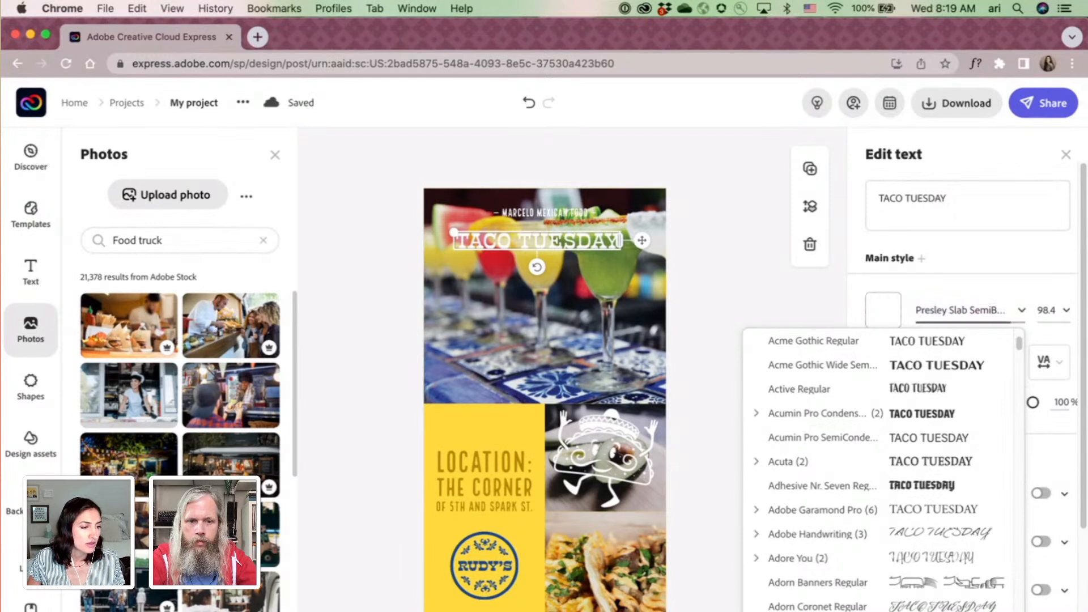
left_click(861, 611)
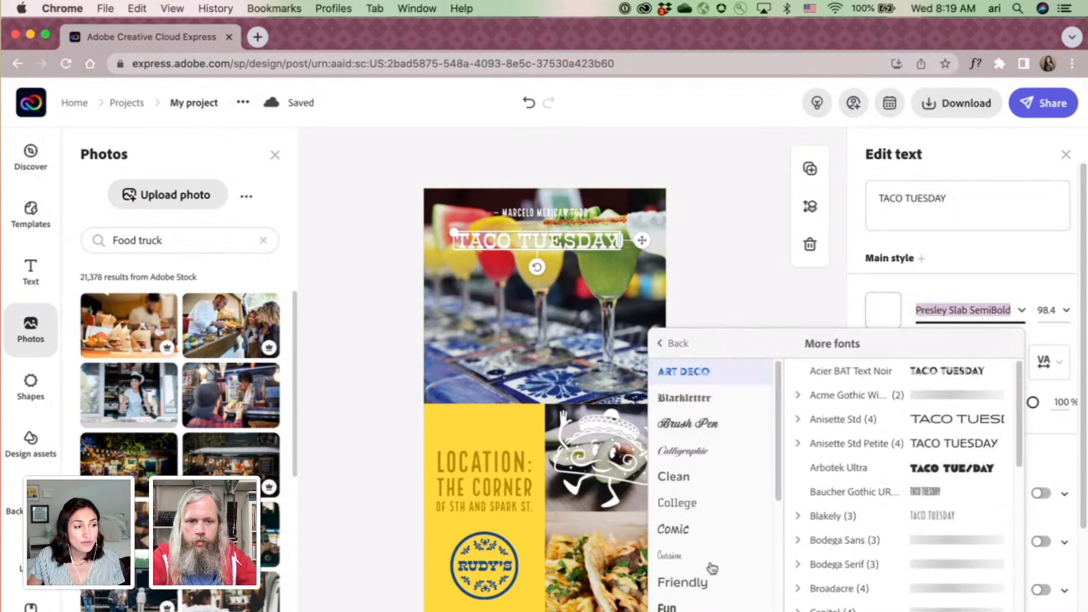
scroll(708, 557, "down", 5)
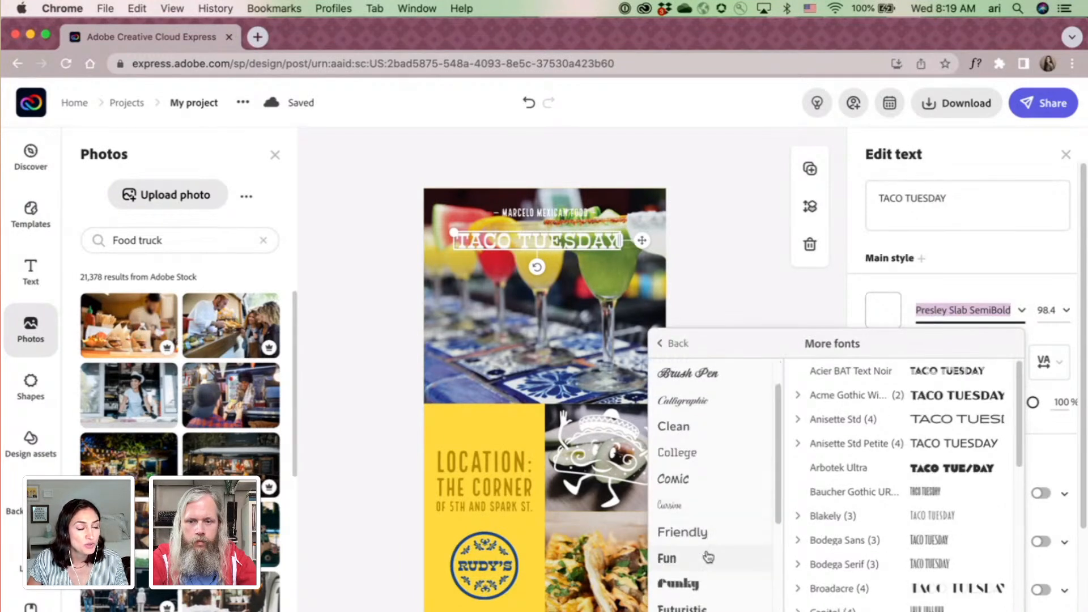
scroll(709, 557, "down", 6)
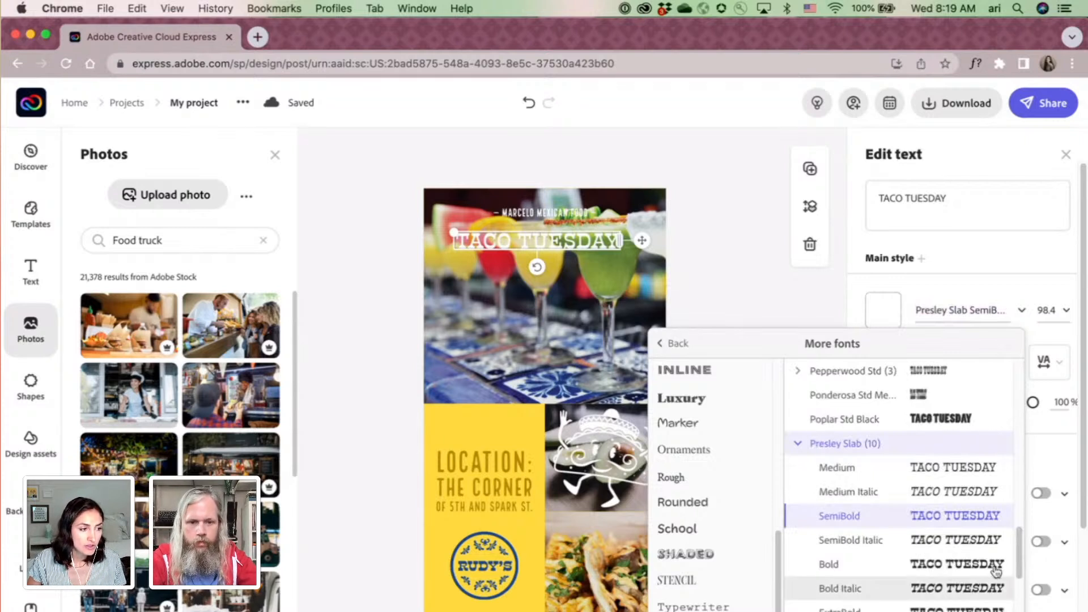
left_click(798, 443)
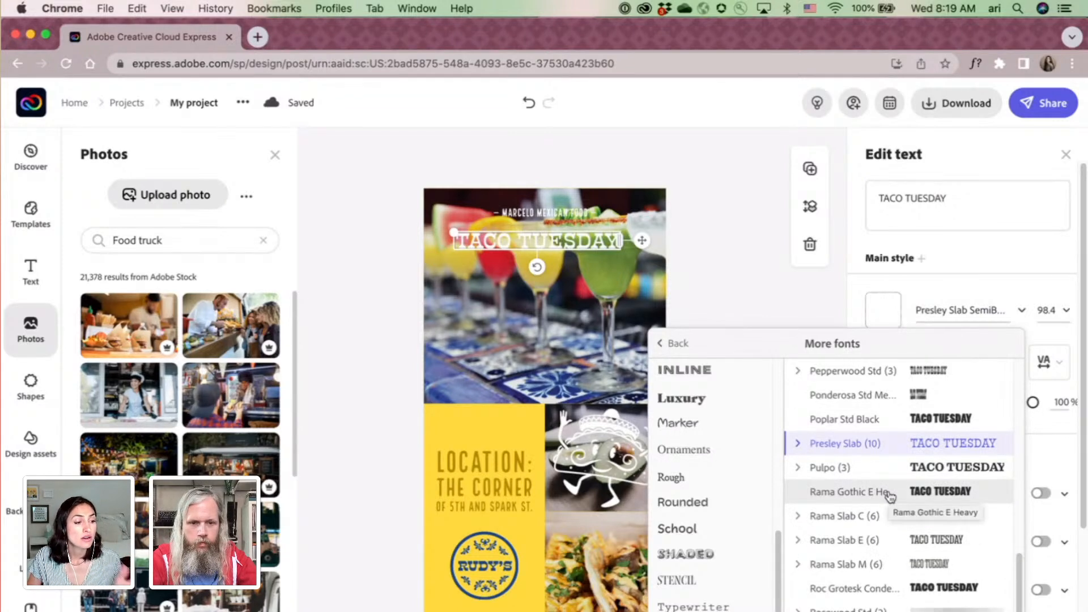
scroll(889, 496, "down", 2)
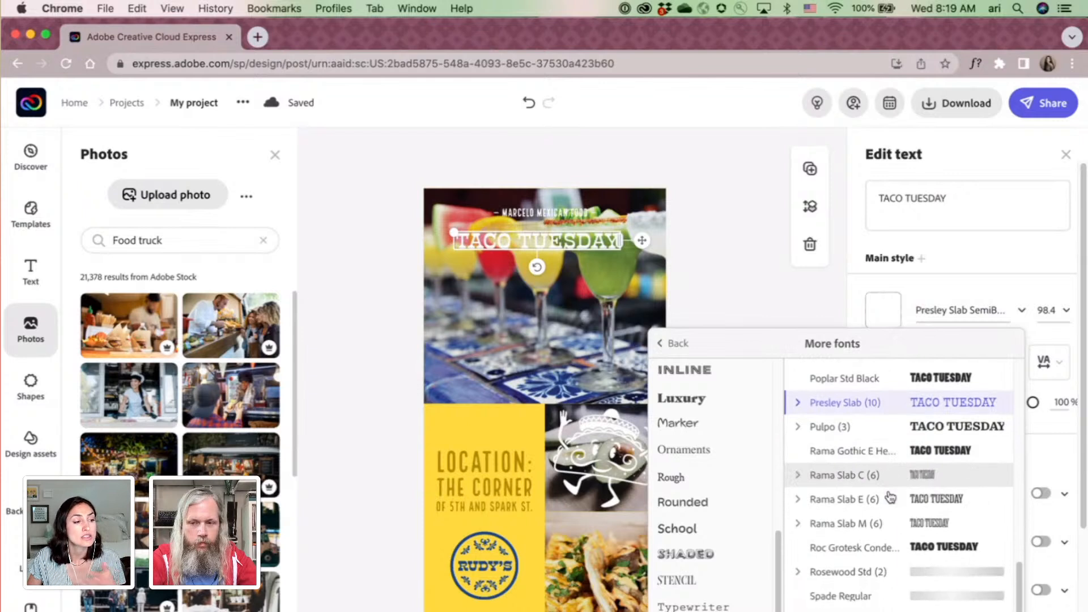
scroll(889, 499, "down", 1)
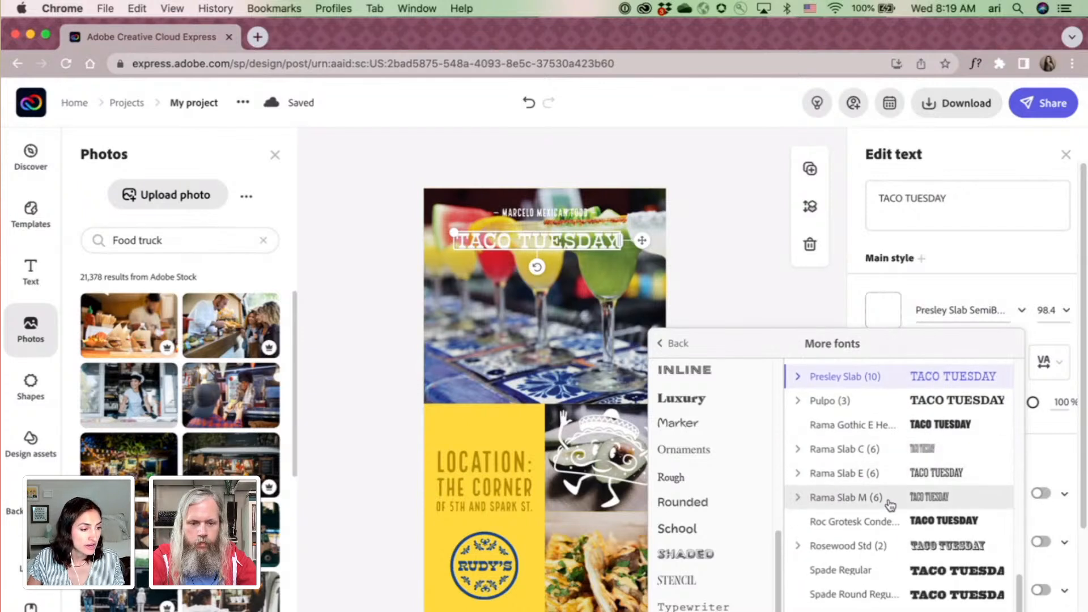
scroll(891, 498, "down", 1)
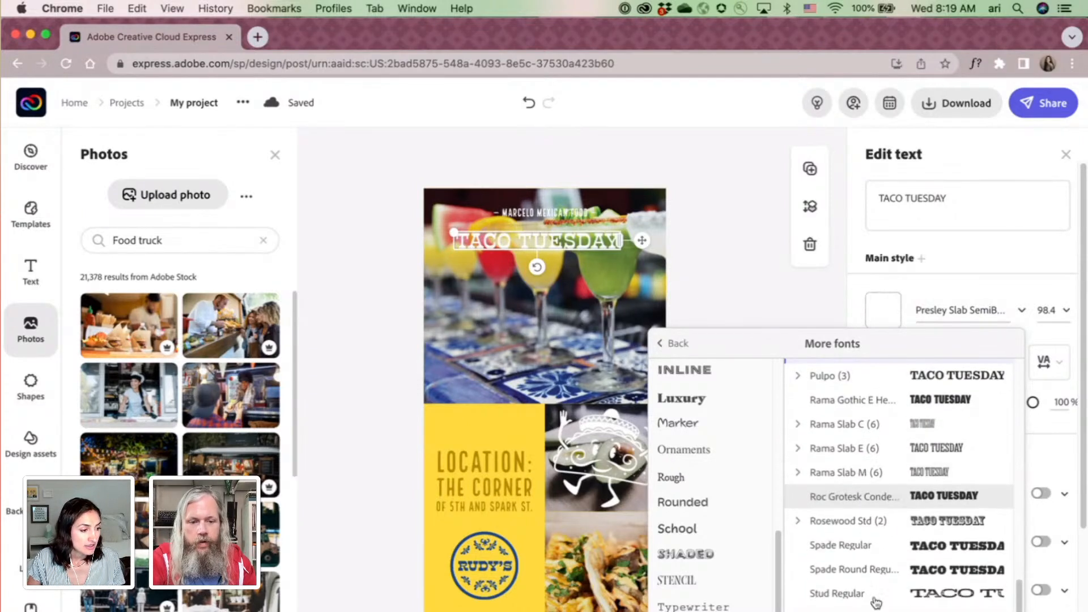
scroll(839, 609, "down", 4)
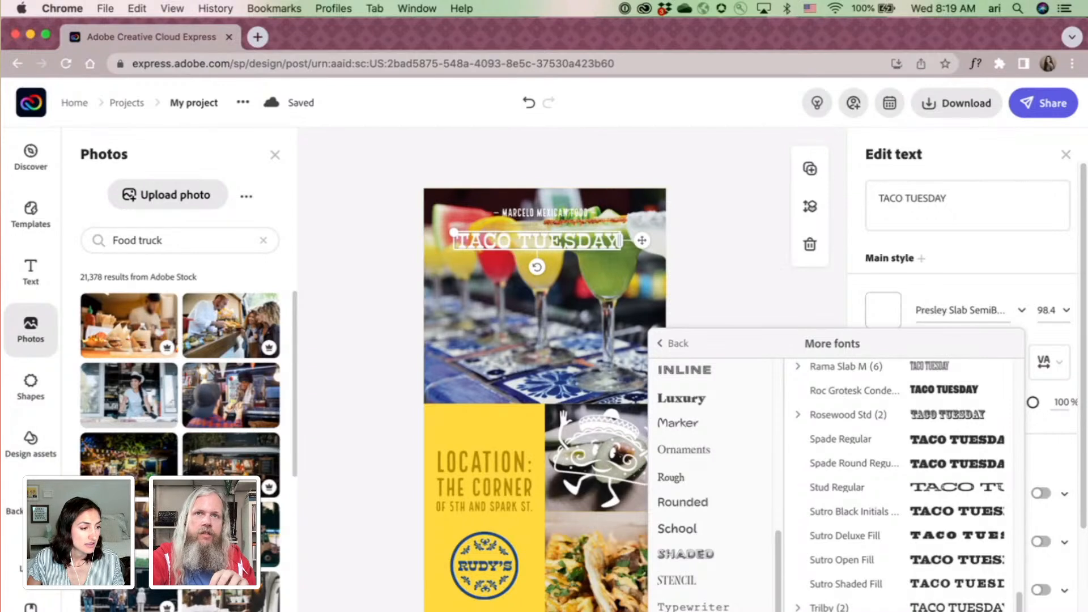
scroll(901, 488, "down", 3)
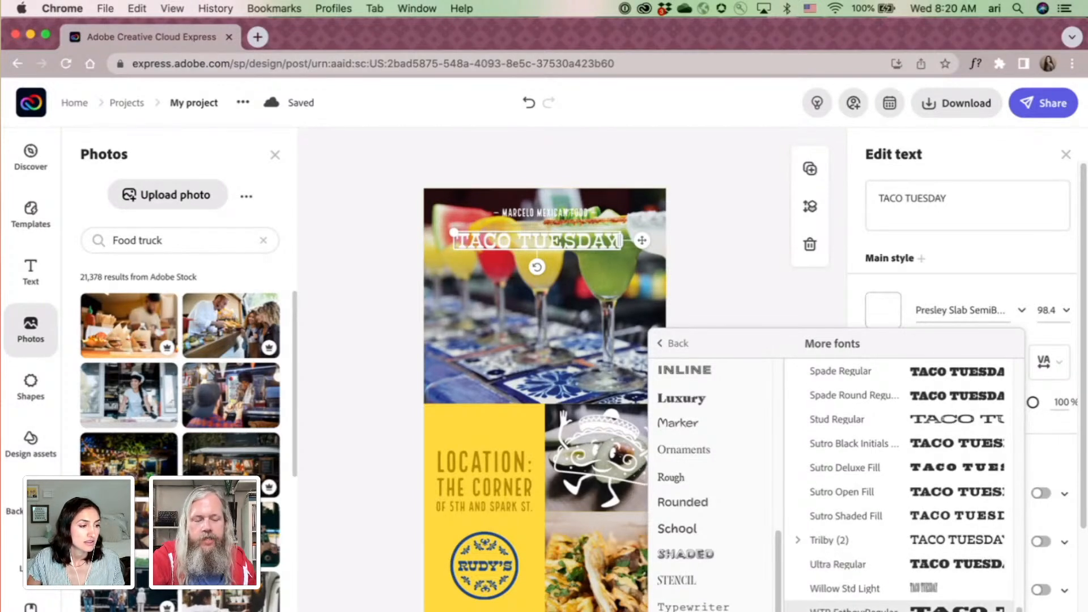
left_click(901, 605)
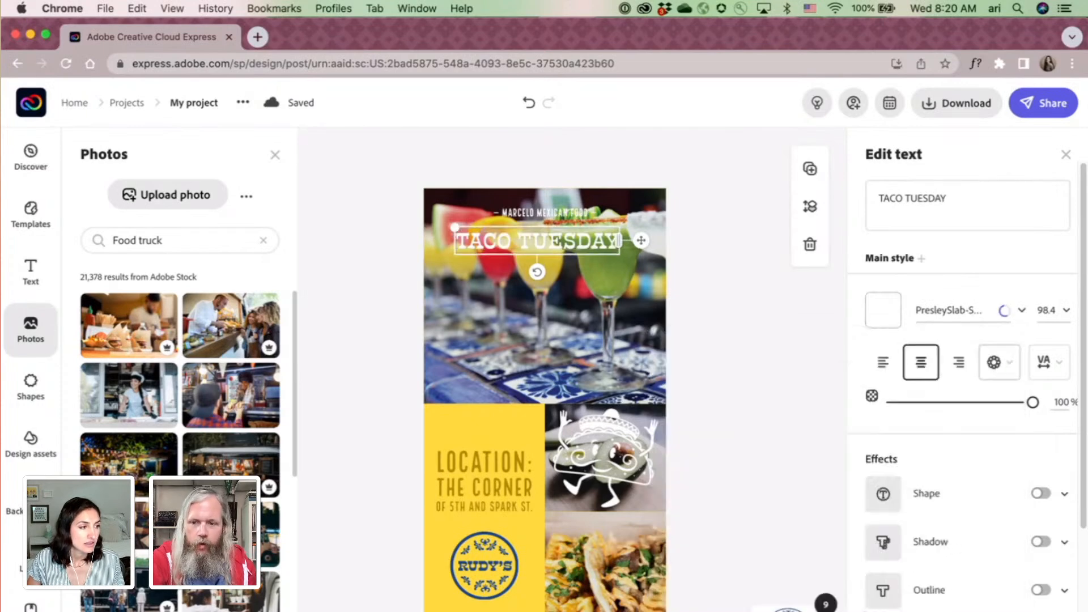
Change the "TACO TUESDAY" headline font to Ultra Regular from the additional fonts.
left_click(1016, 311)
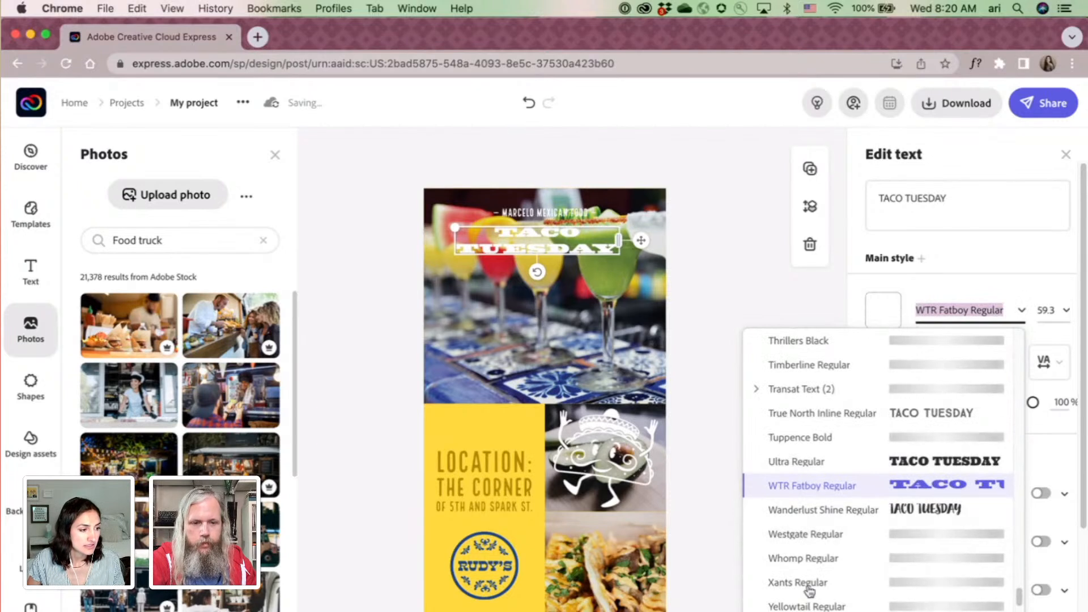
left_click(884, 610)
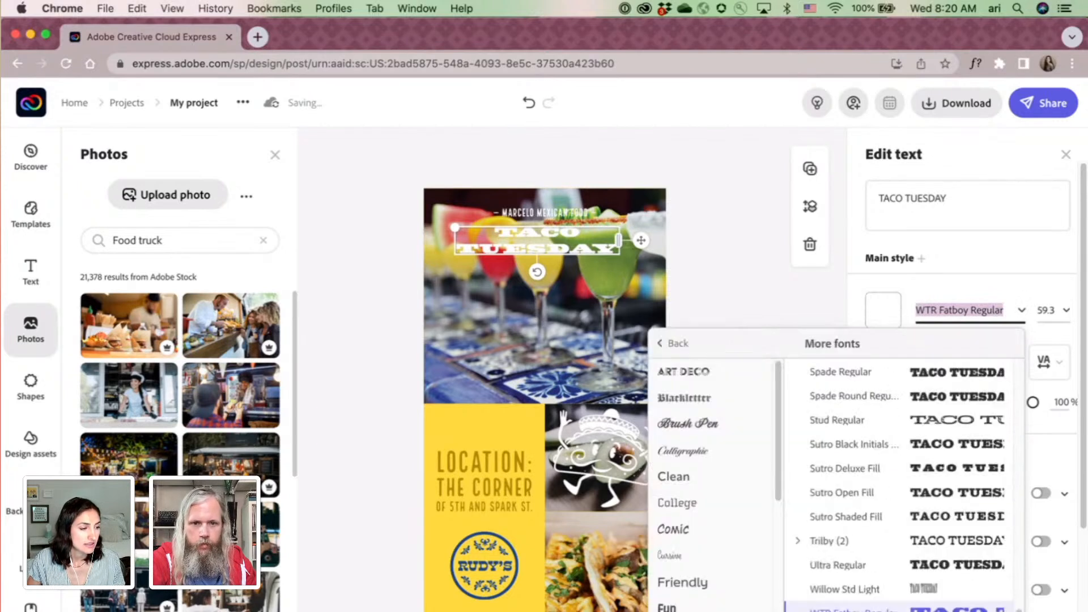
scroll(894, 580, "up", 1)
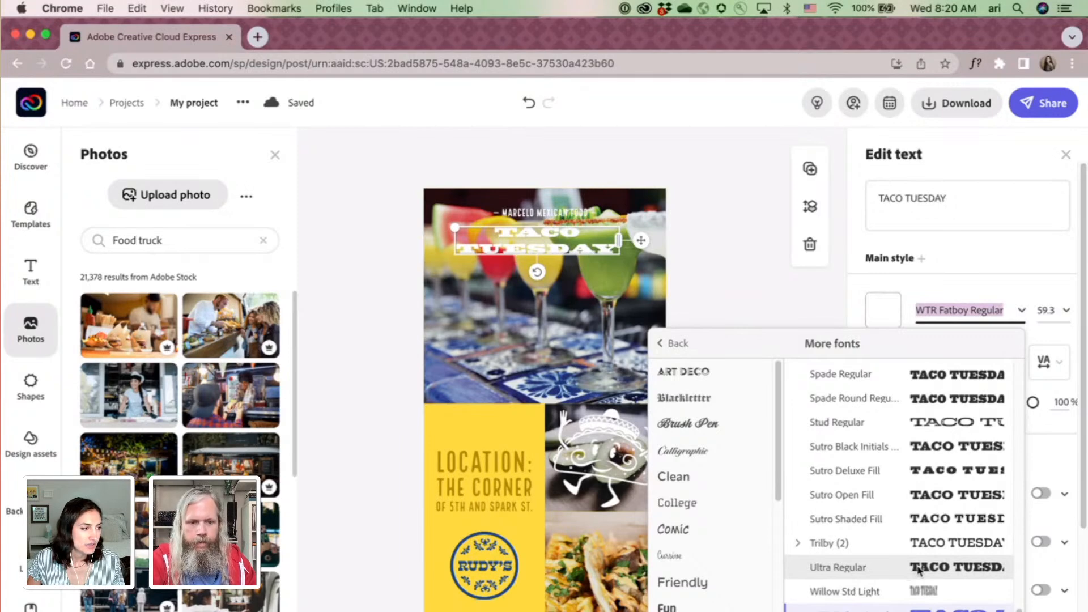
left_click(918, 568)
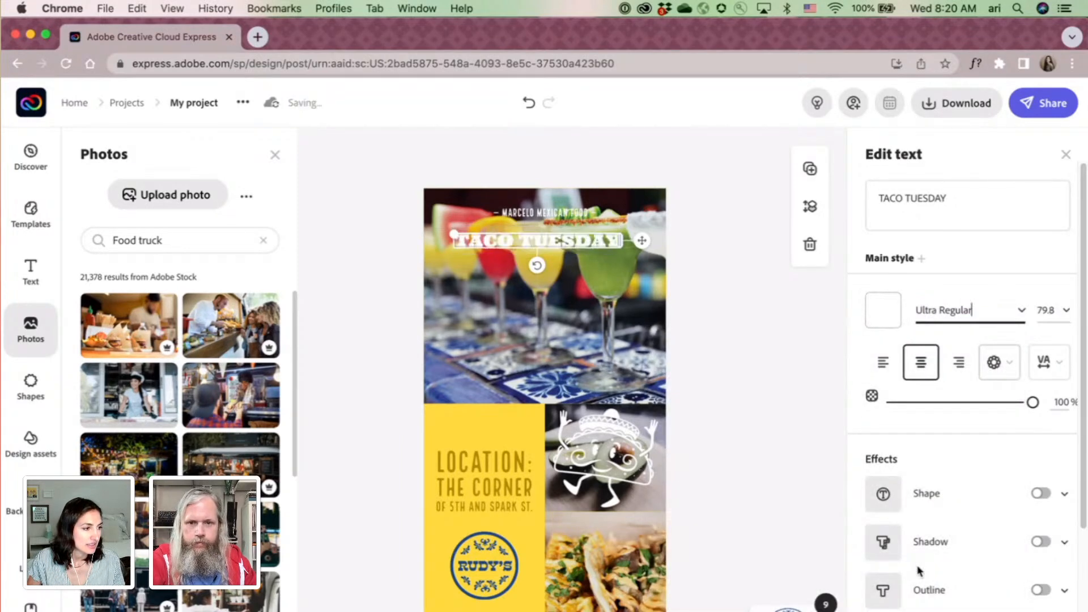
Break the "TACO TUESDAY" headline onto two lines, one word per line.
left_click(1058, 310)
left_click(1021, 313)
left_click(1066, 311)
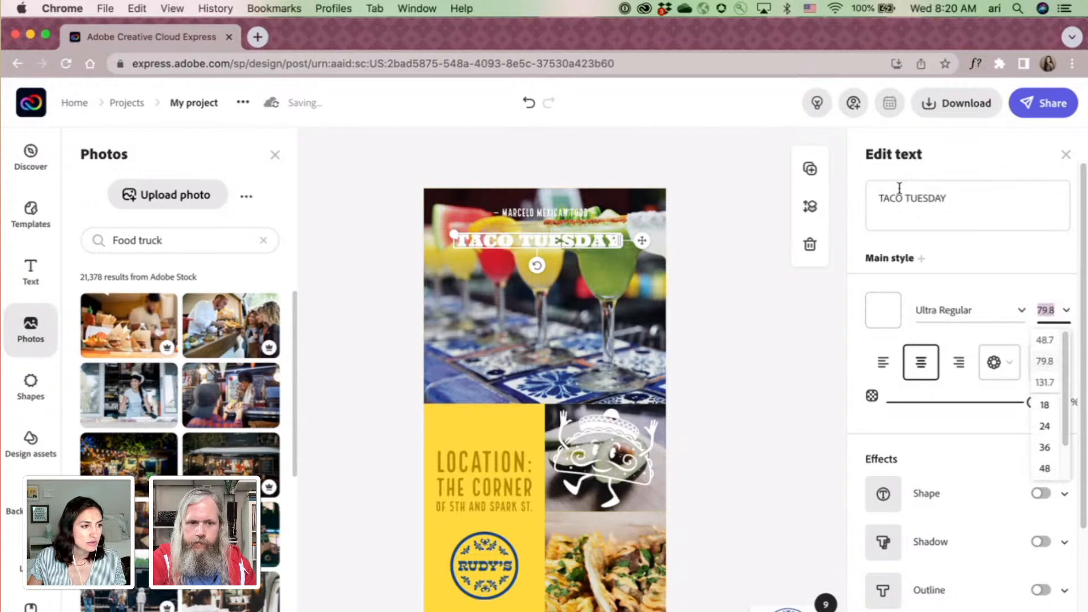
left_click(921, 205)
key("Return")
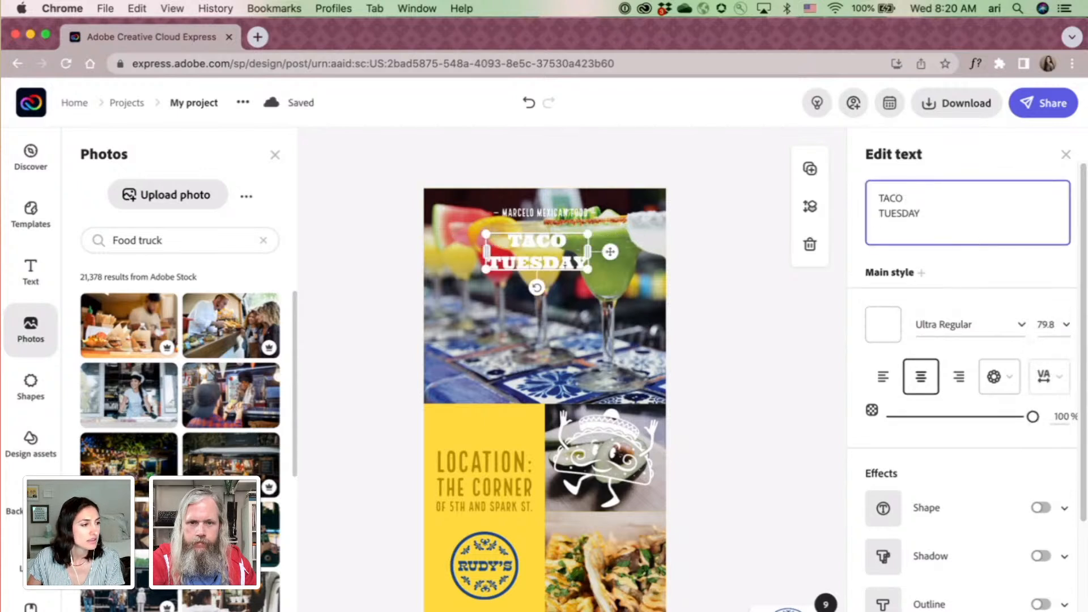
Set the "TACO TUESDAY" headline's font size to 120 and move it slightly lower on the drinks photo.
left_click(1055, 323)
left_click(1041, 327)
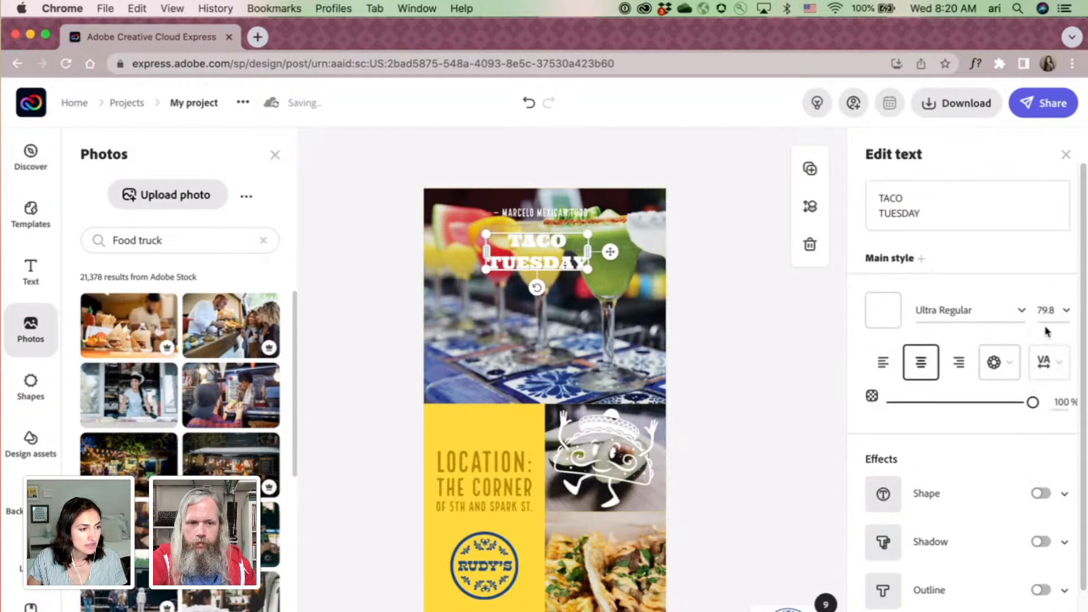
left_click(1052, 313)
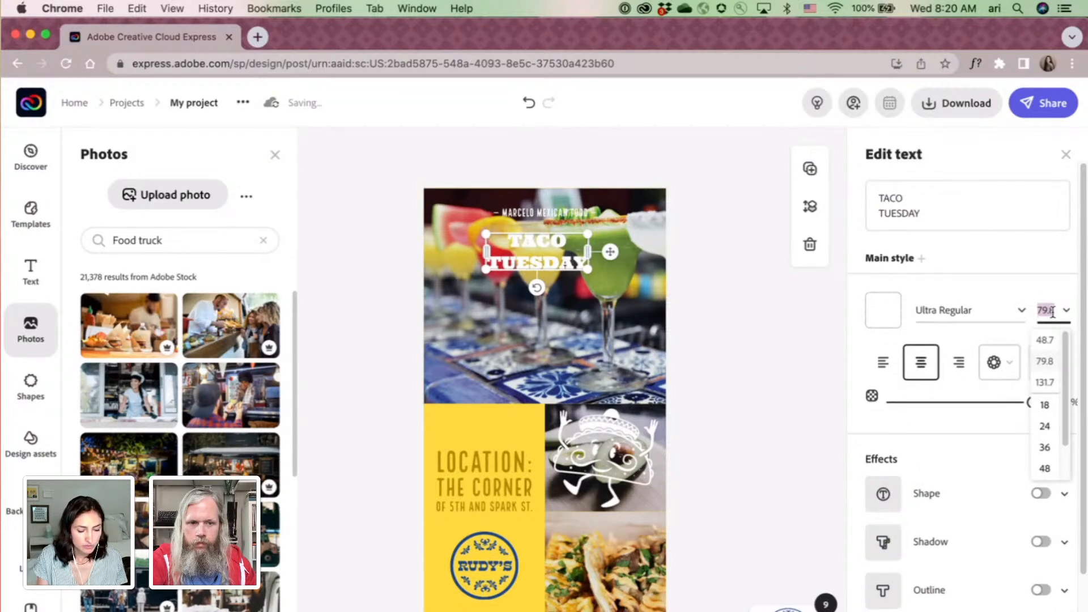
type("100")
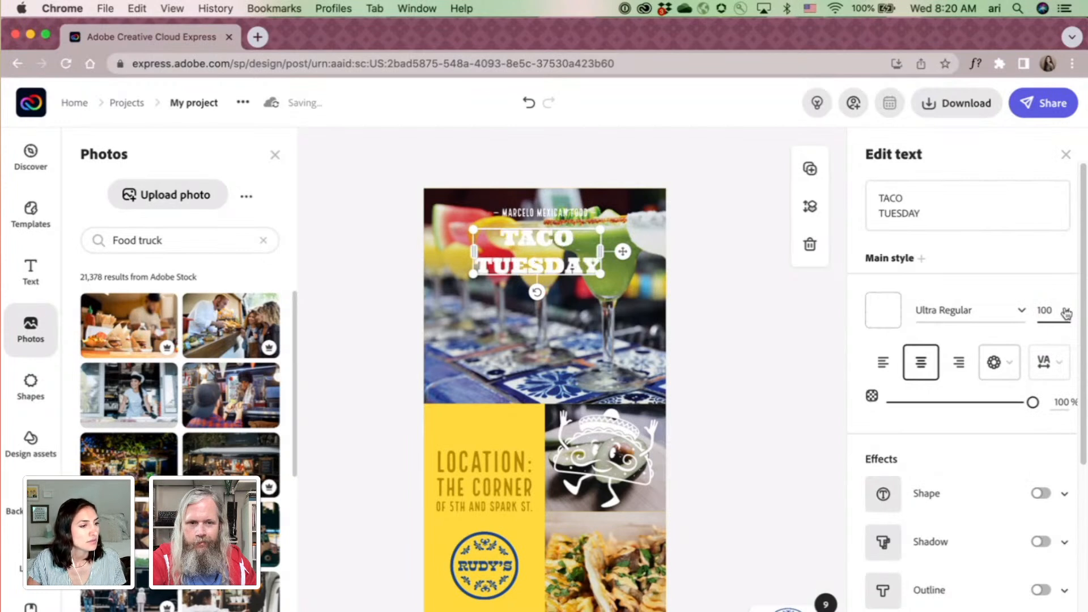
left_click(1066, 312)
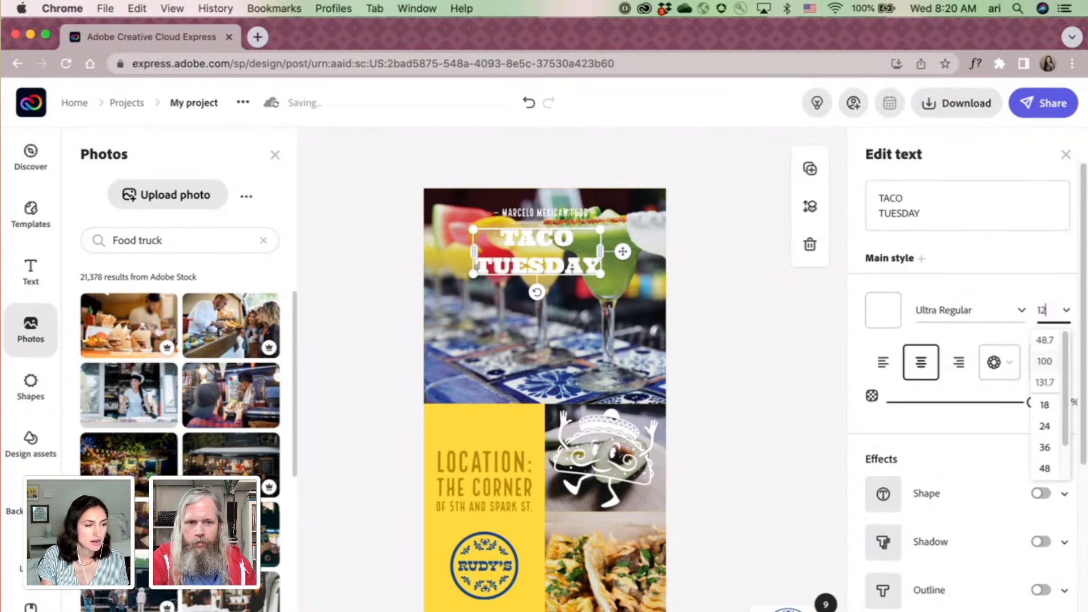
key("Return")
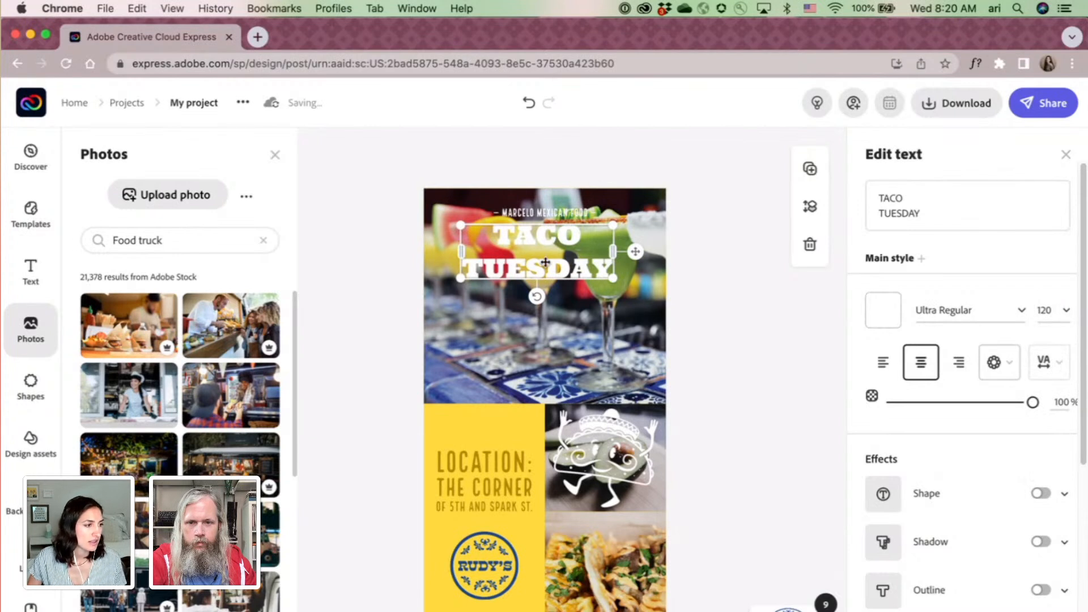
left_click_drag(545, 265, 548, 288)
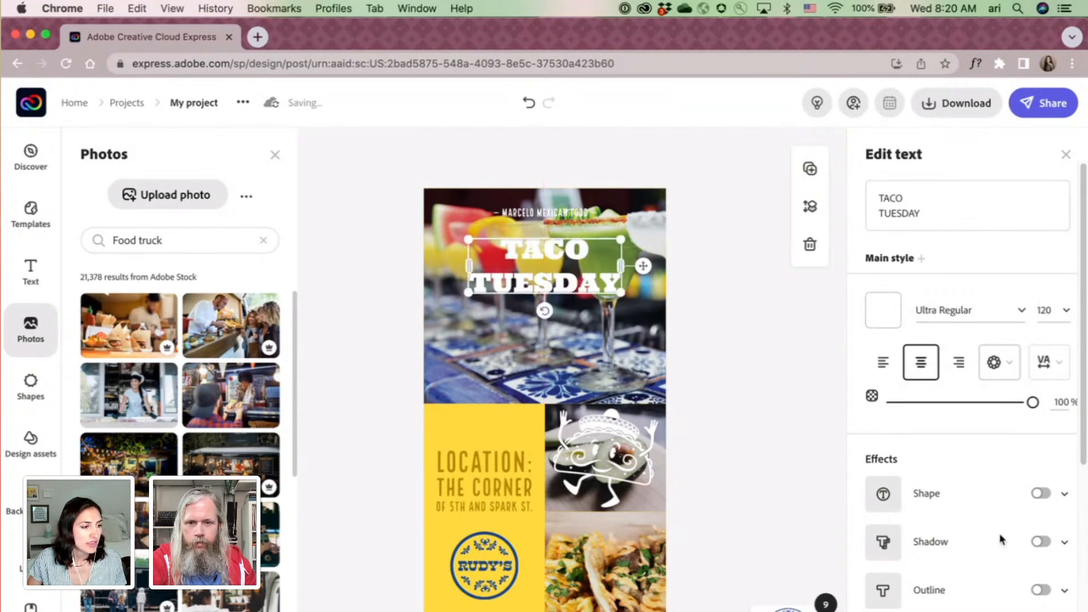
Add a shadow to the "TACO TUESDAY" headline in a red sampled from the drinks photo, with angle 150 and distance 60.
left_click(1042, 543)
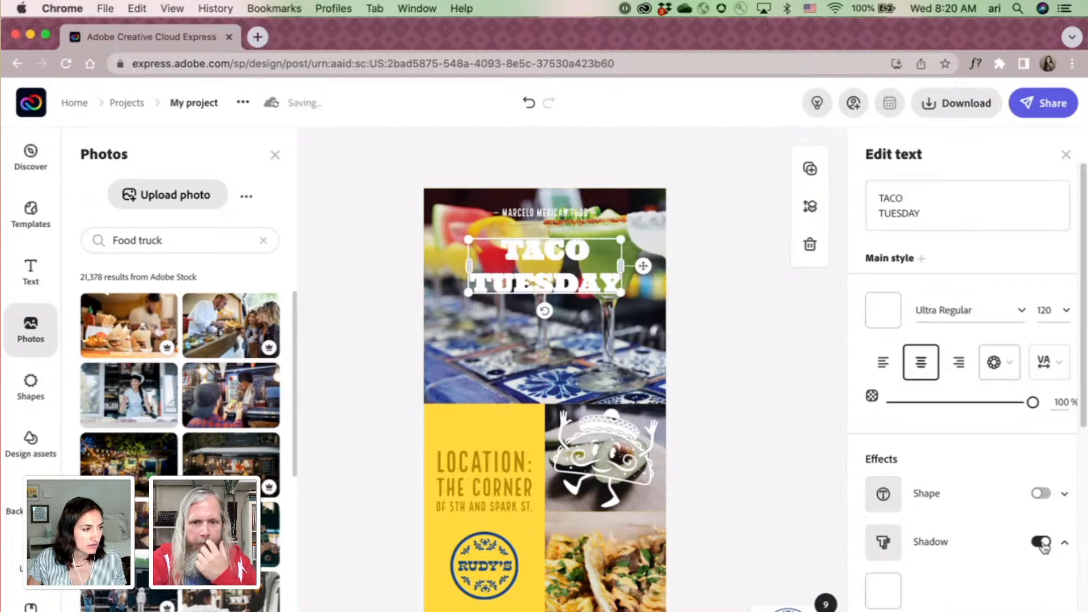
scroll(907, 566, "down", 3)
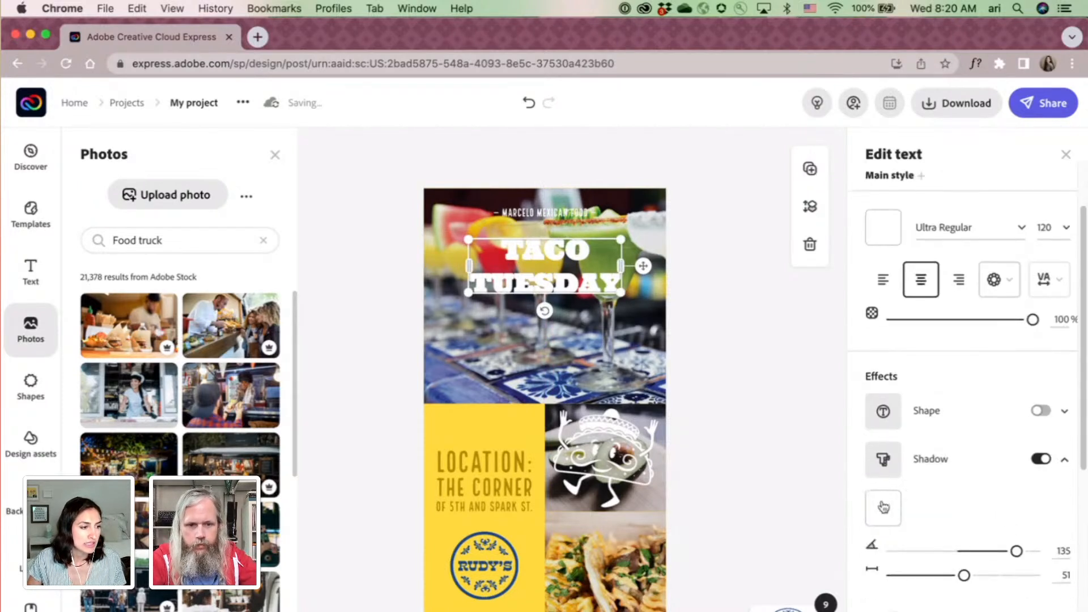
left_click(888, 509)
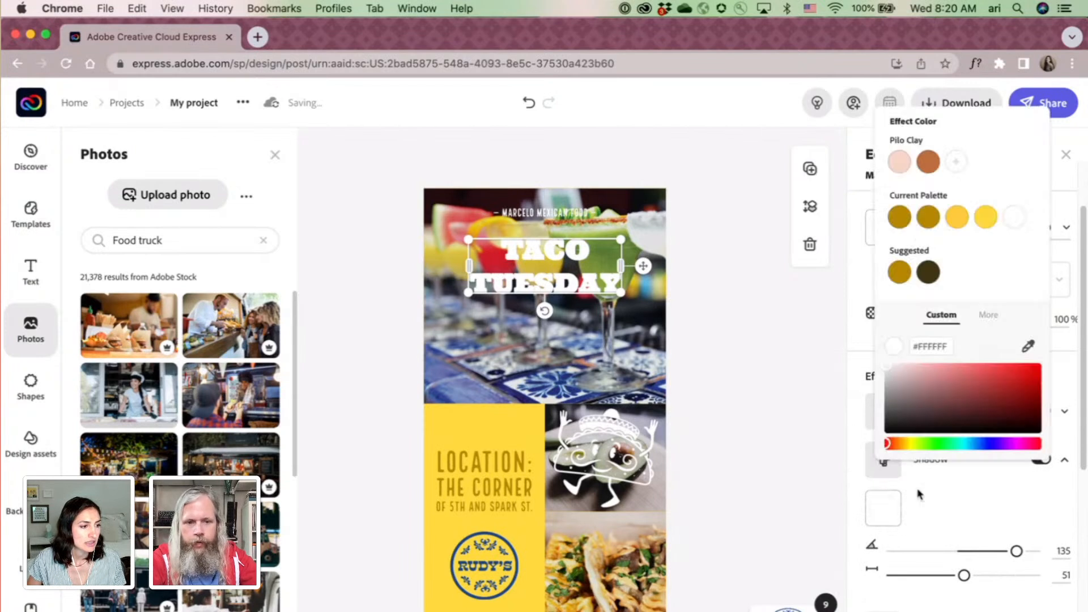
left_click(1028, 347)
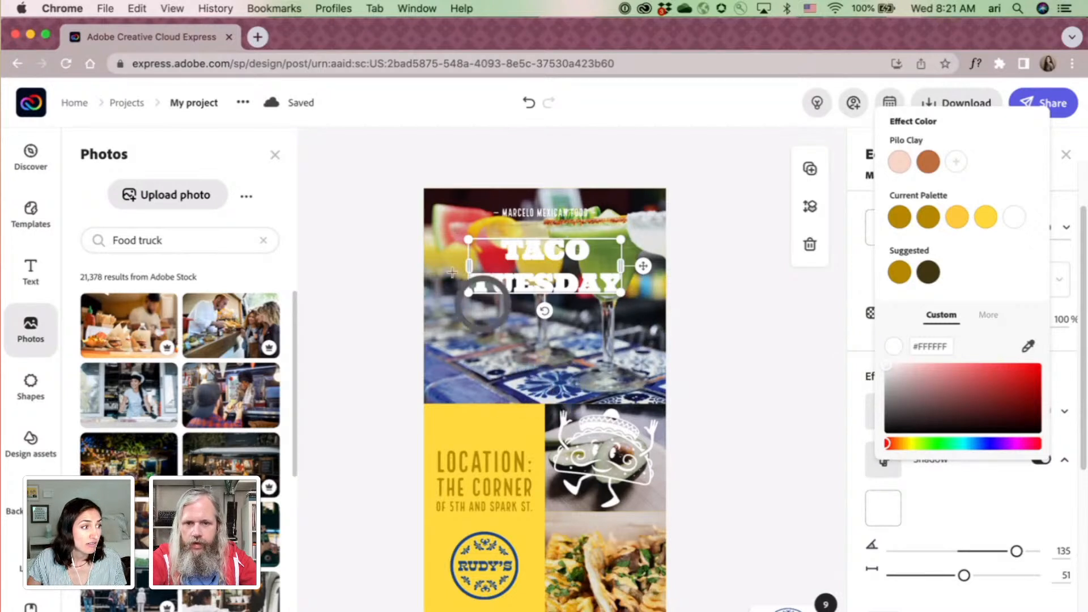
left_click(463, 216)
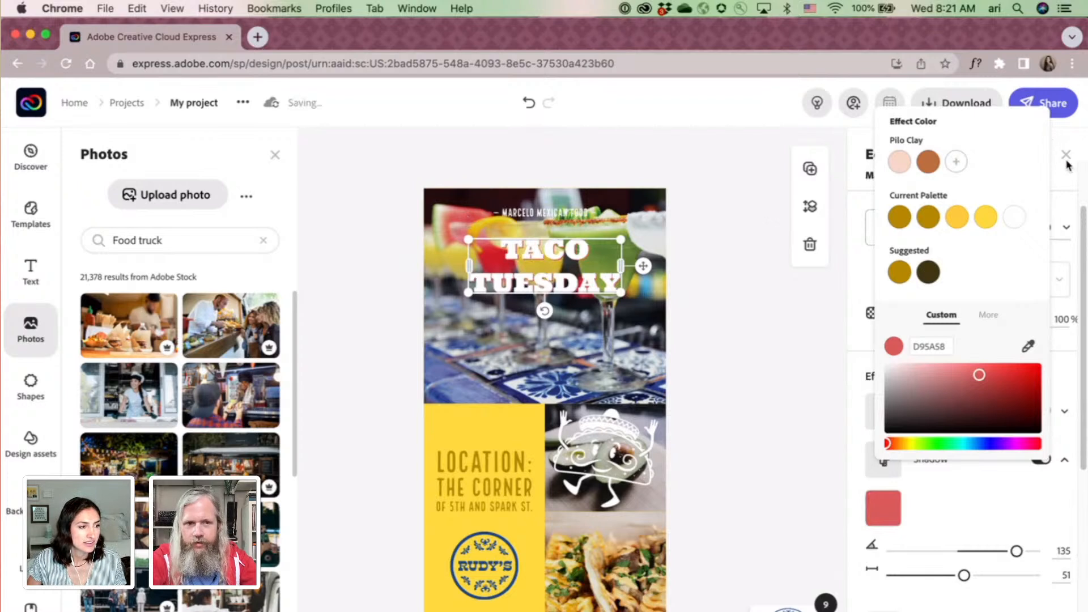
left_click(1057, 175)
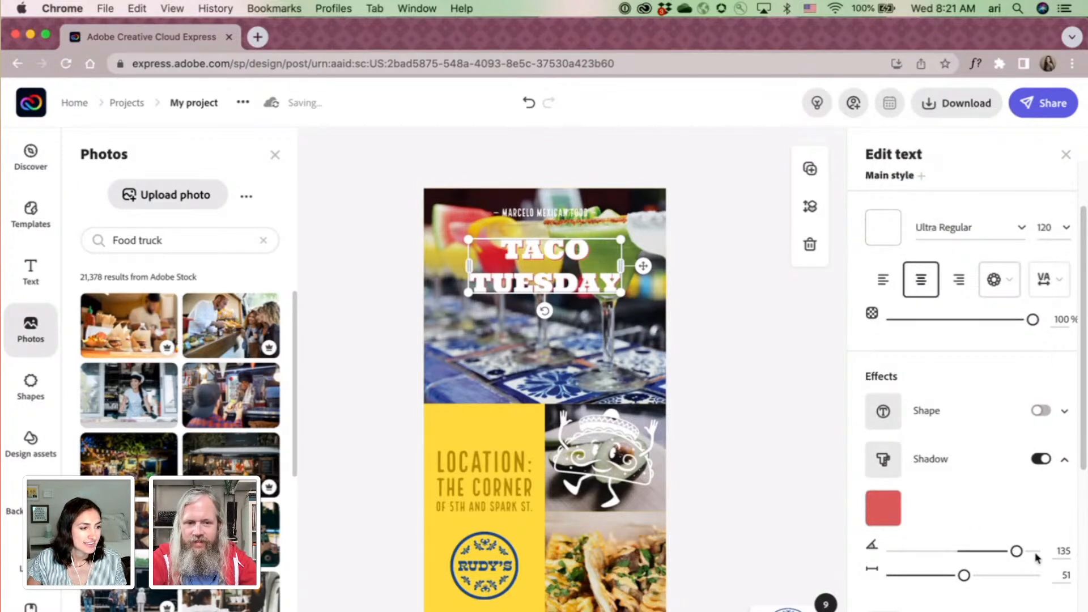
mouse_move(1016, 551)
left_mouse_down()
mouse_move(1035, 552)
mouse_move(1026, 559)
left_mouse_up()
mouse_move(967, 579)
left_mouse_down()
mouse_move(998, 581)
mouse_move(976, 580)
left_mouse_up()
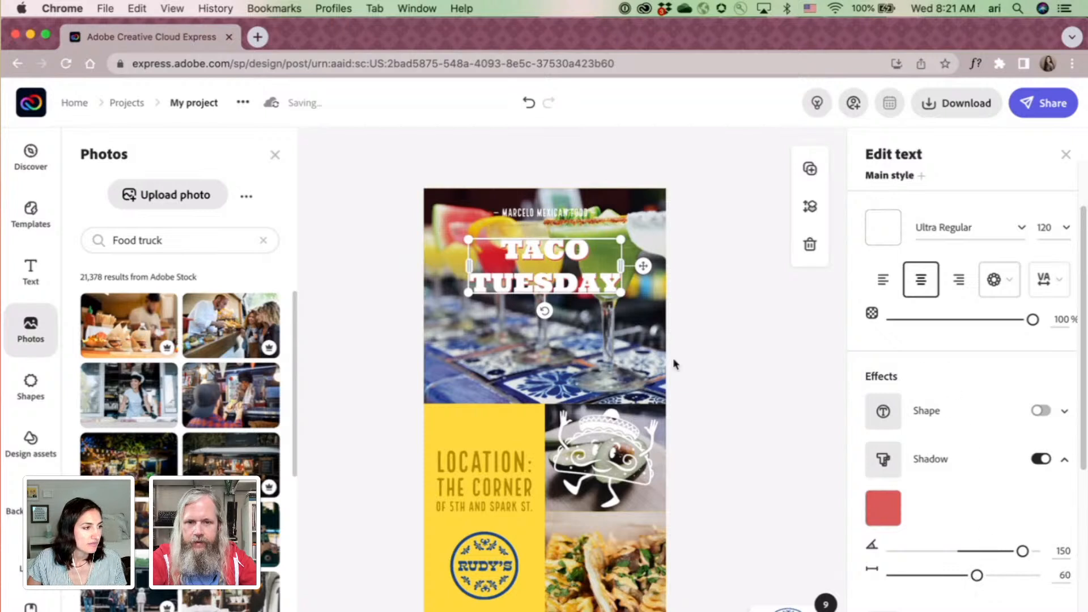
Replace the restaurant name in the line above the headline so it reads "— RUDY'S MEXICAN FOOD —".
left_click(546, 212)
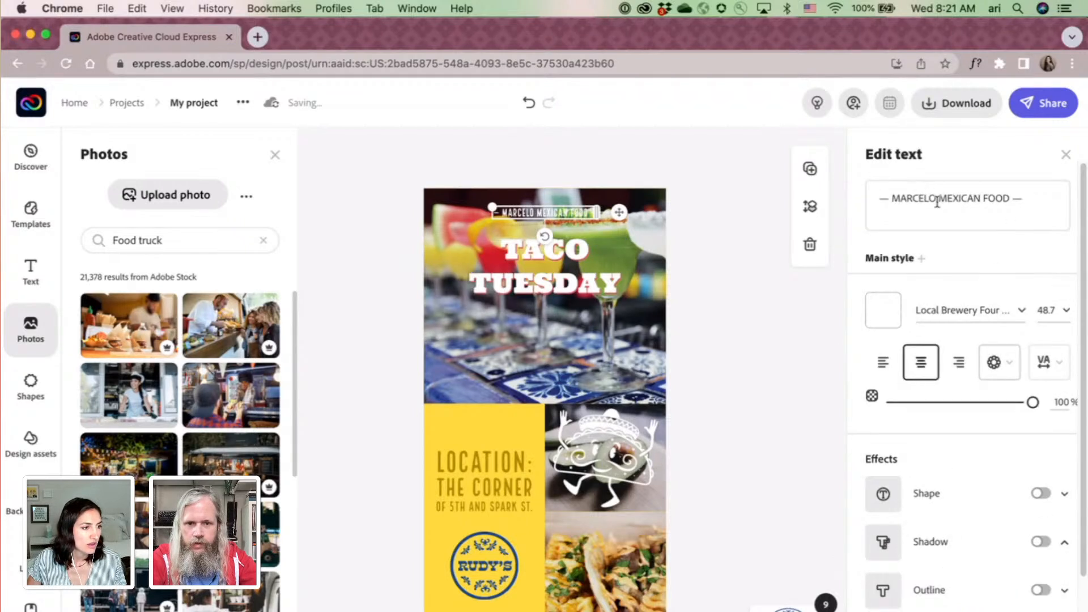
left_click(927, 199)
left_click_drag(936, 199, 895, 202)
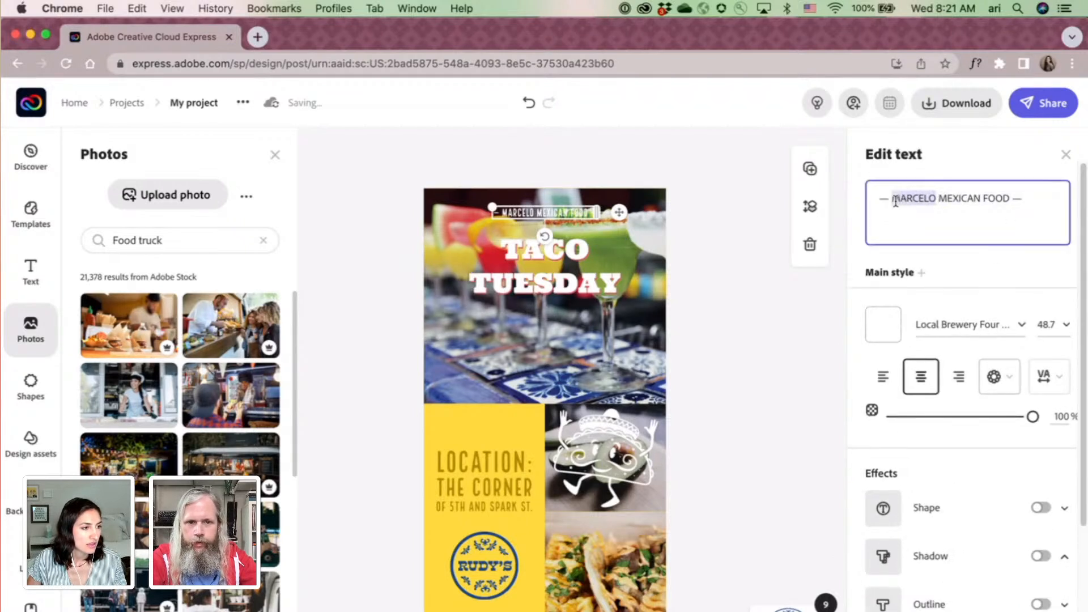
type("RDY")
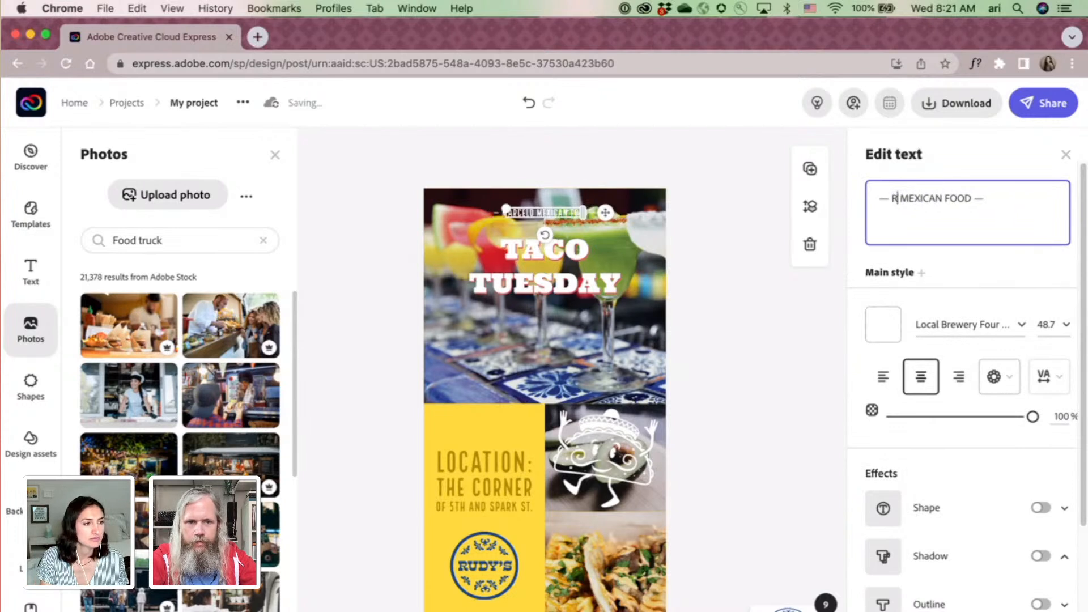
key("BackSpace")
key("BackSpace")
key("BackSpace")
type("RUDY")
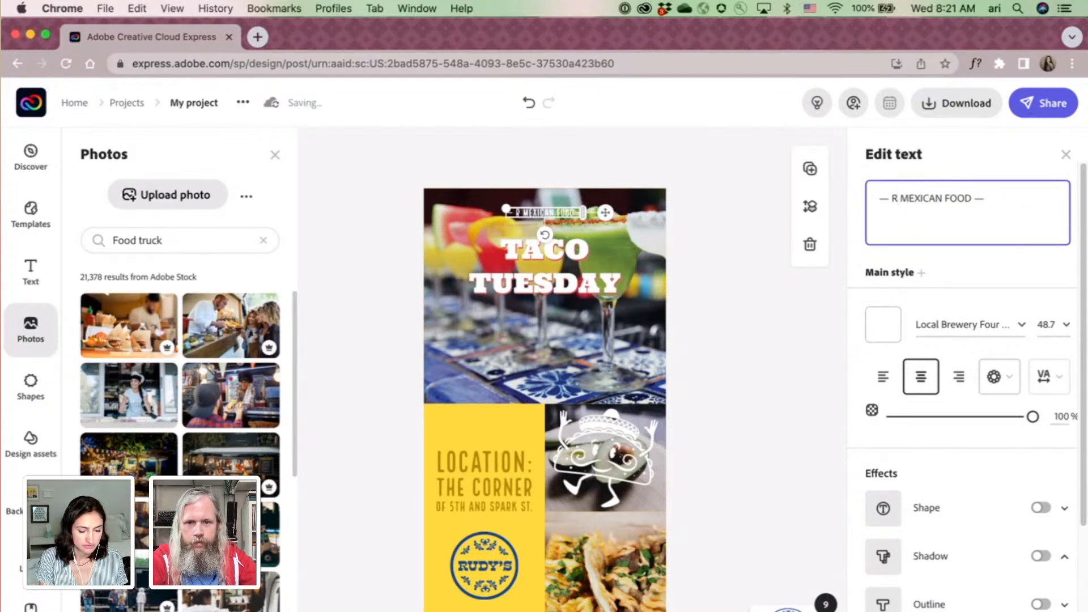
type("'S")
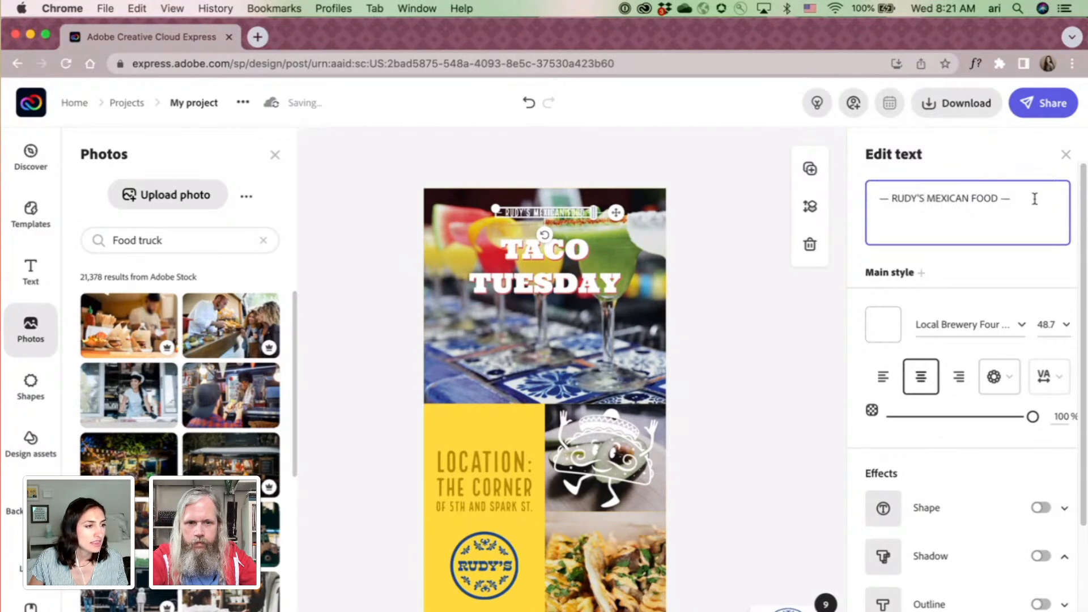
Search the fonts for "PRES" and set the "RUDY'S MEXICAN FOOD" line in Presley Slab SemiBold.
left_click_drag(1033, 199, 843, 197)
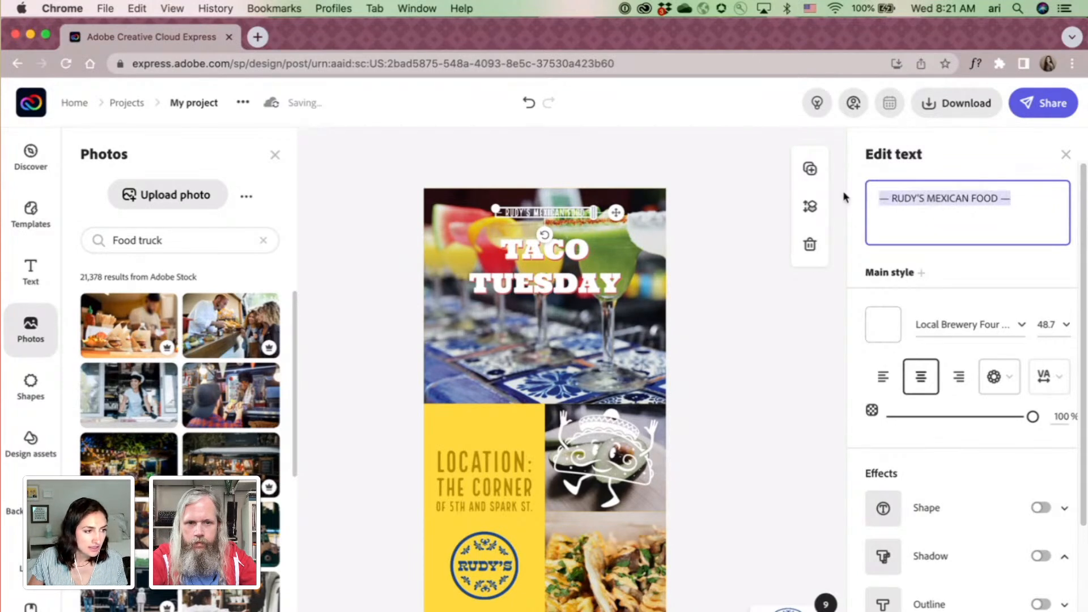
left_click(993, 320)
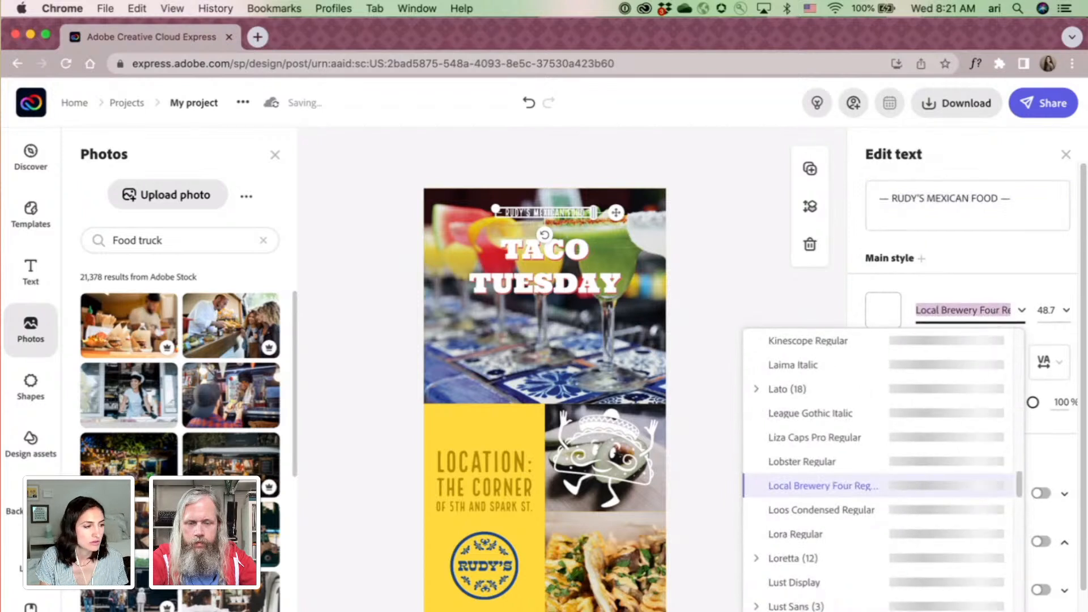
type("PRES")
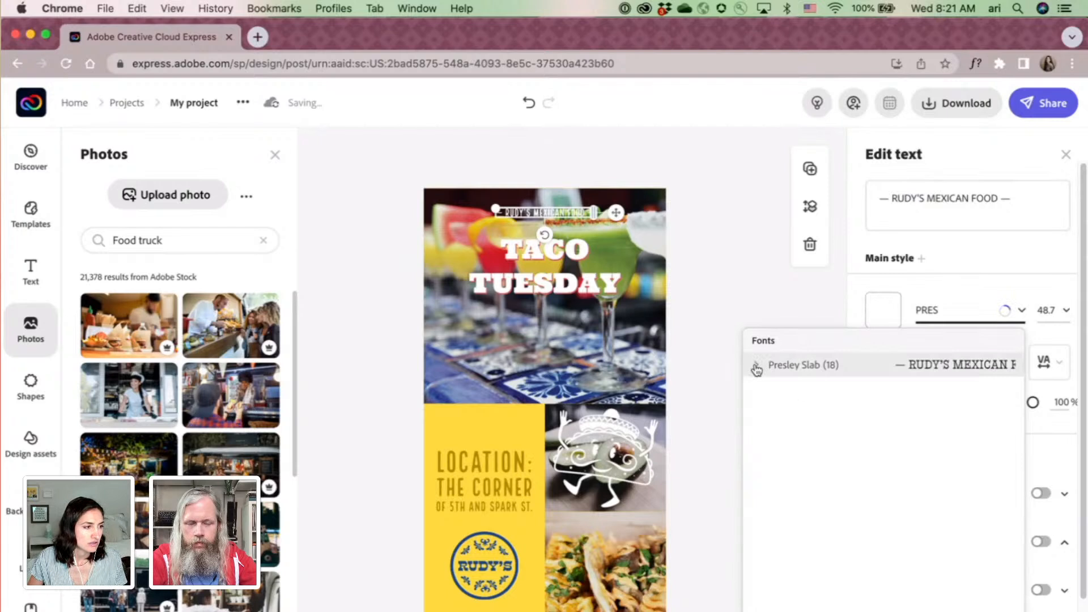
left_click(756, 369)
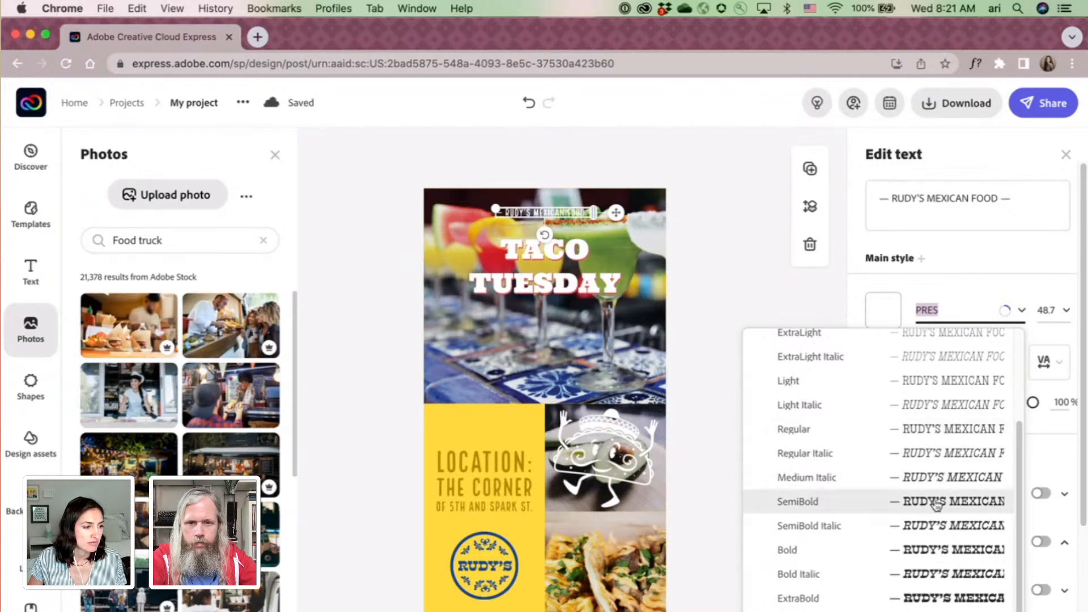
left_click(937, 504)
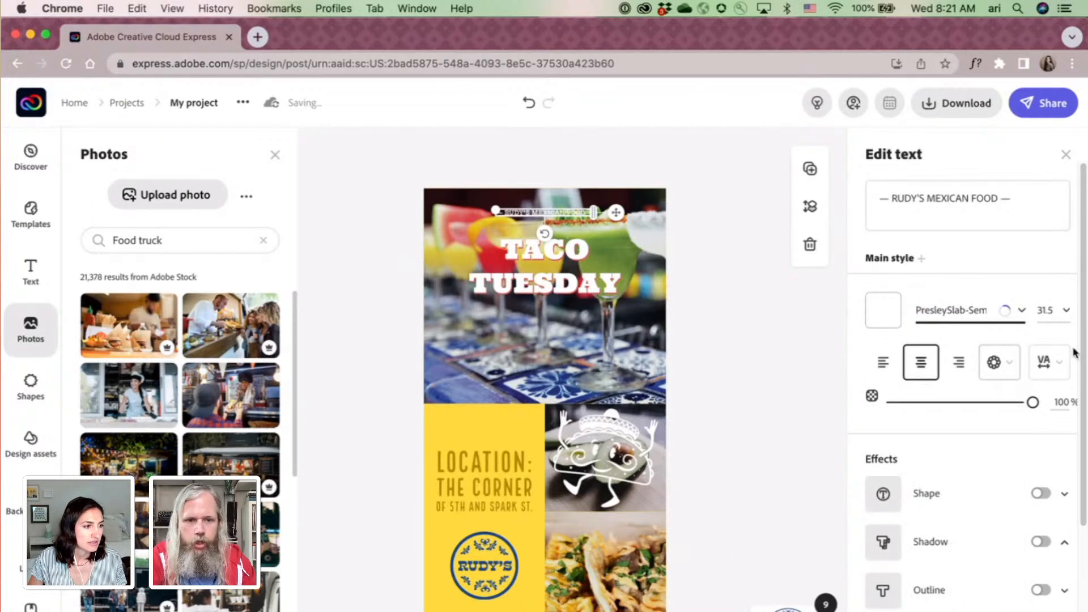
Set the "RUDY'S MEXICAN FOOD" line's font size to 50 and deselect it.
left_click(1054, 311)
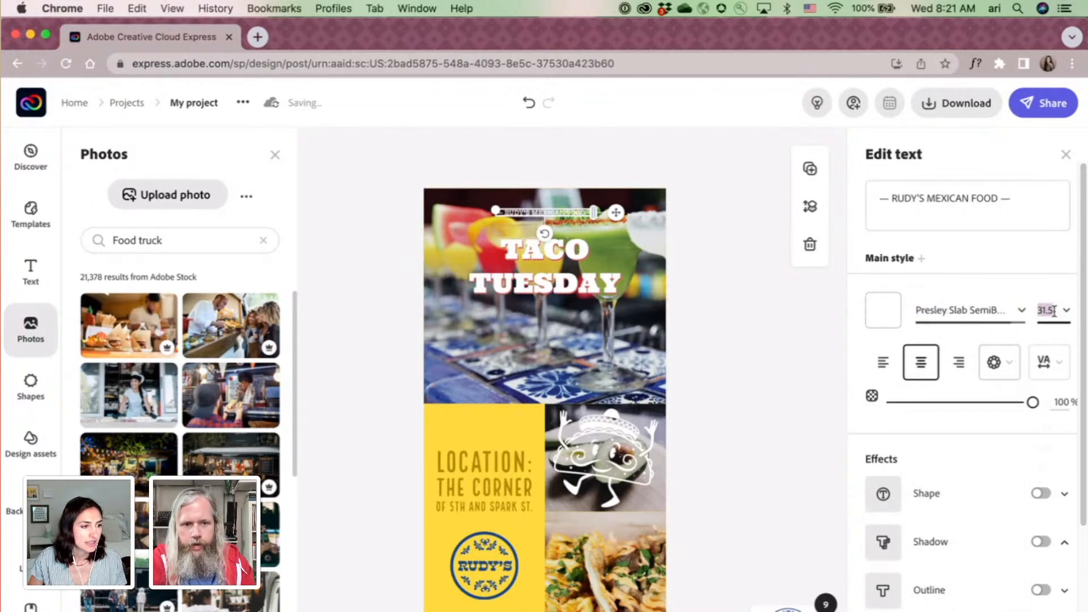
left_click(1066, 309)
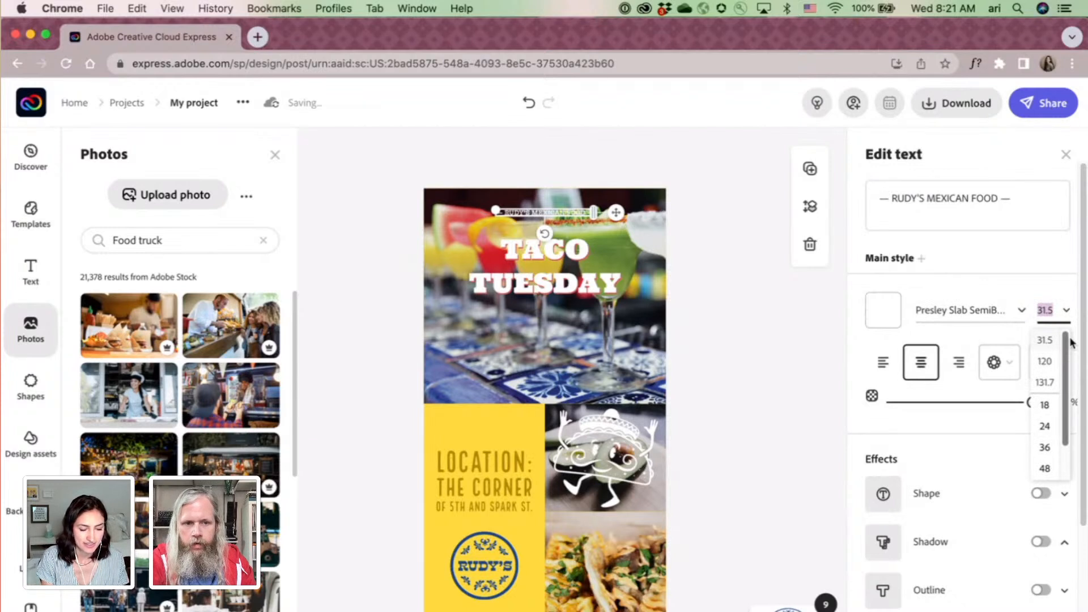
type("50")
key("Return")
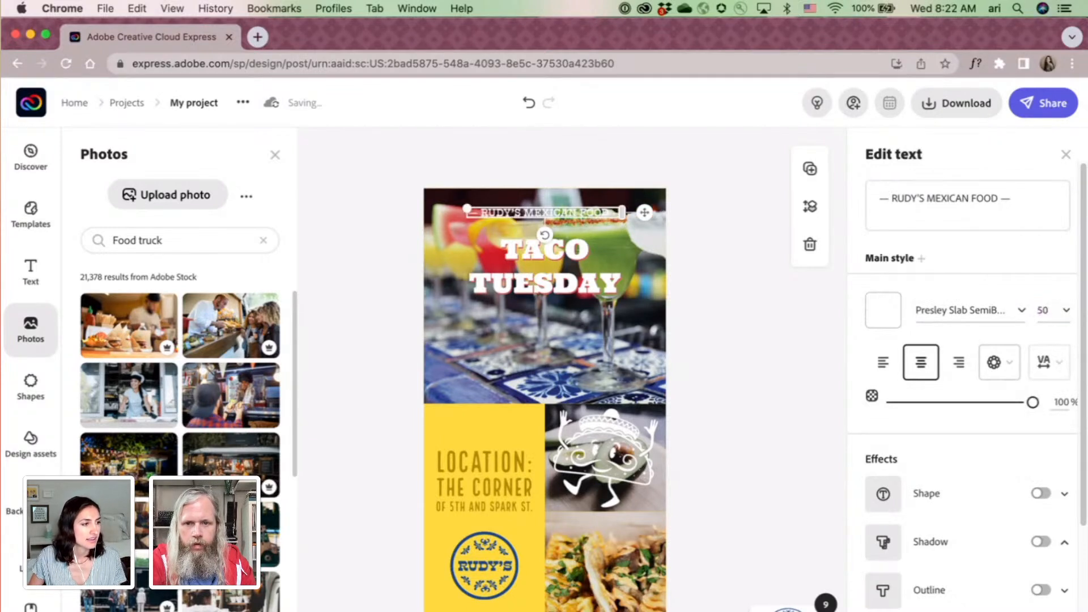
left_click(714, 316)
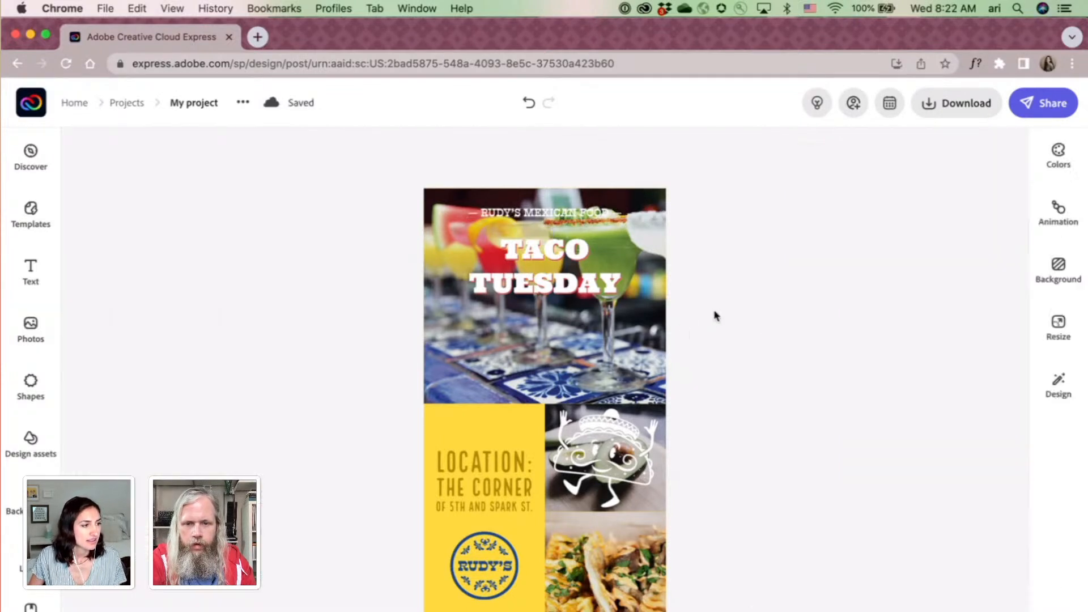
Add a black (#000000) shadow to the "RUDY'S MEXICAN FOOD" line.
left_click(551, 214)
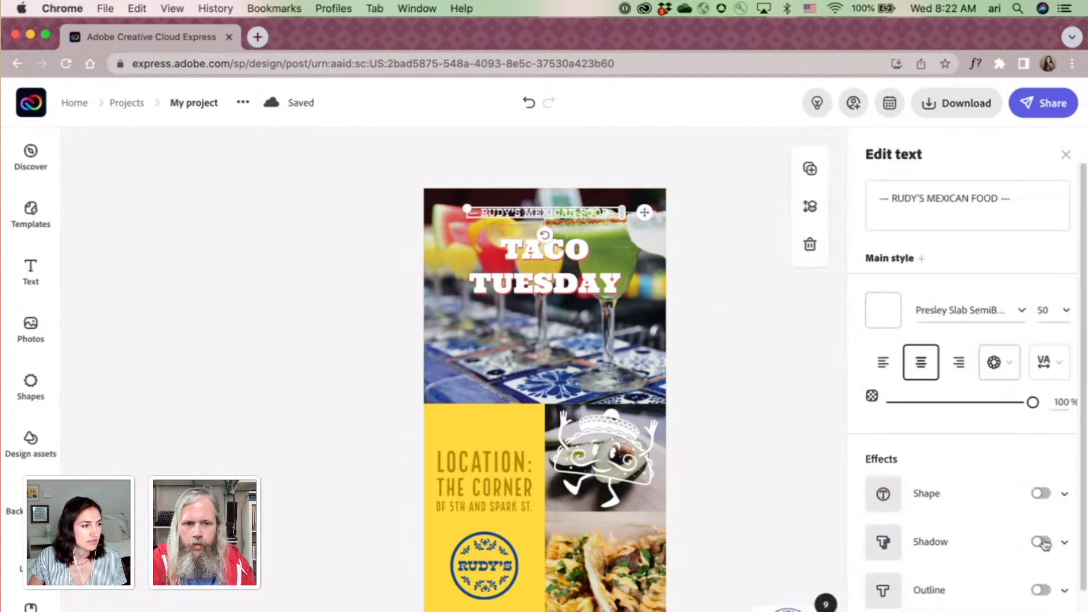
left_click(1042, 543)
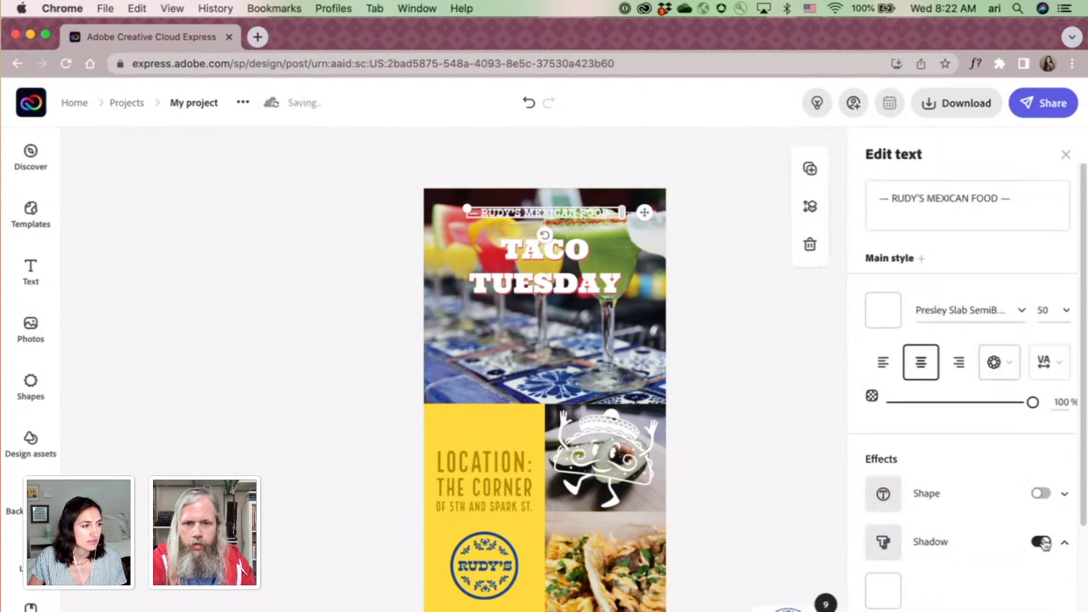
left_click(894, 593)
left_click(880, 521)
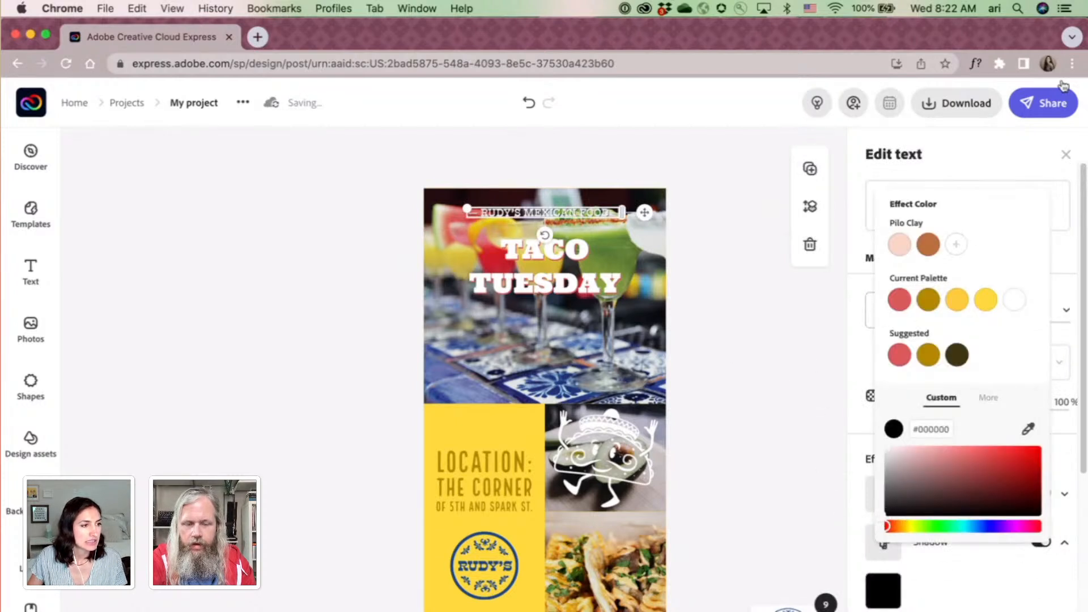
left_click(1024, 151)
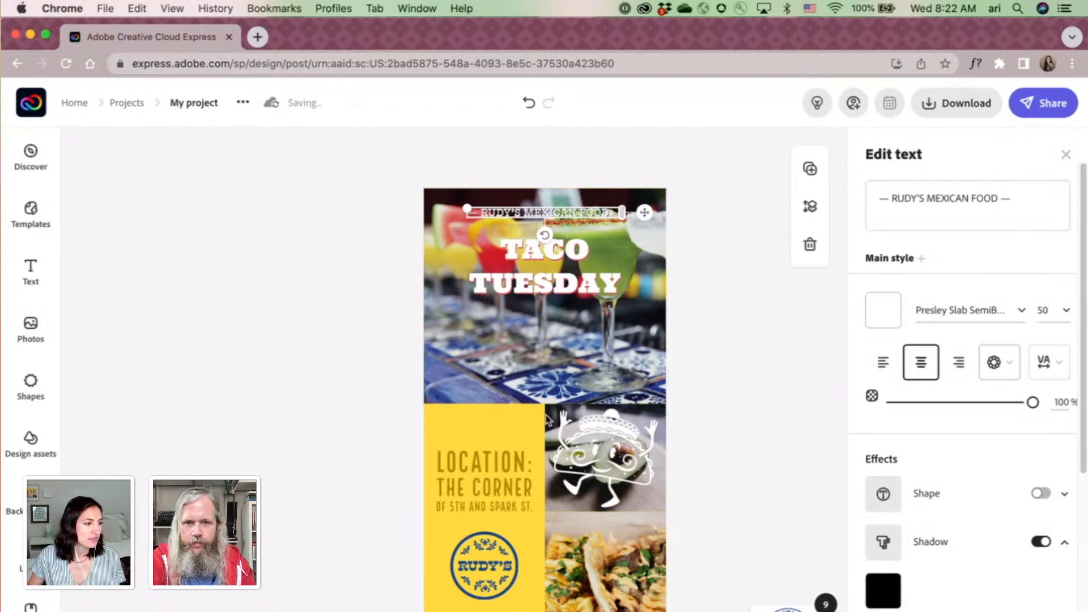
Set the location text in the yellow block to the Presley Slab Regular font.
left_click(505, 496)
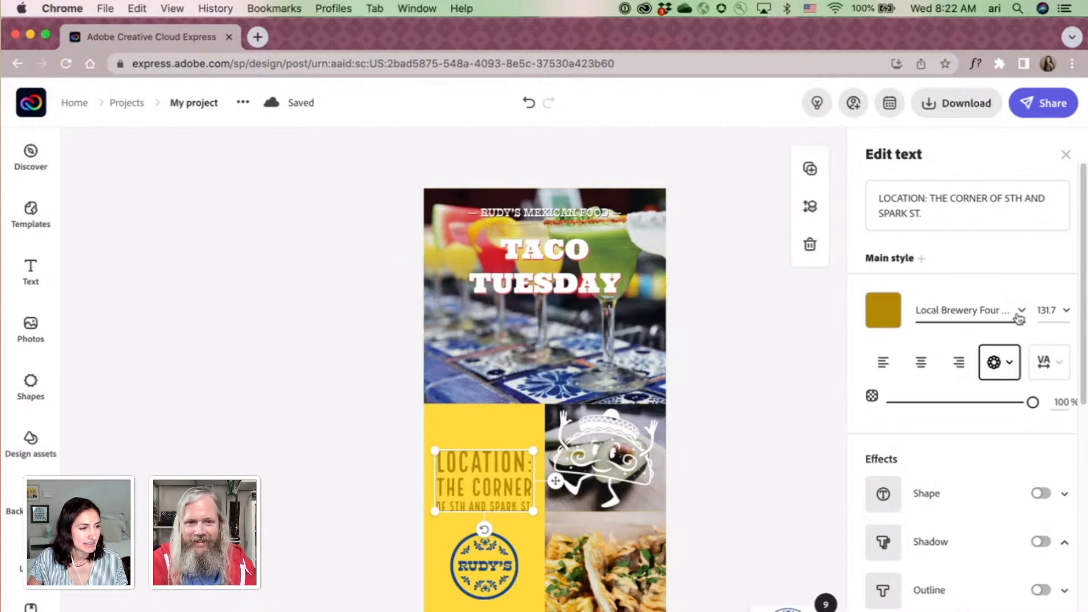
left_click(1017, 311)
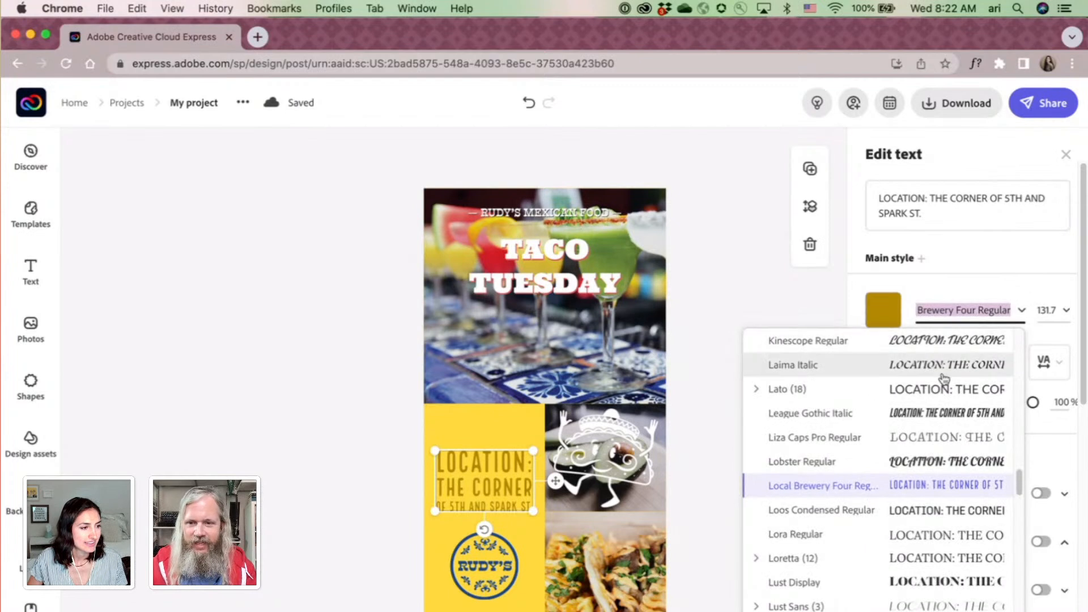
type("PRE")
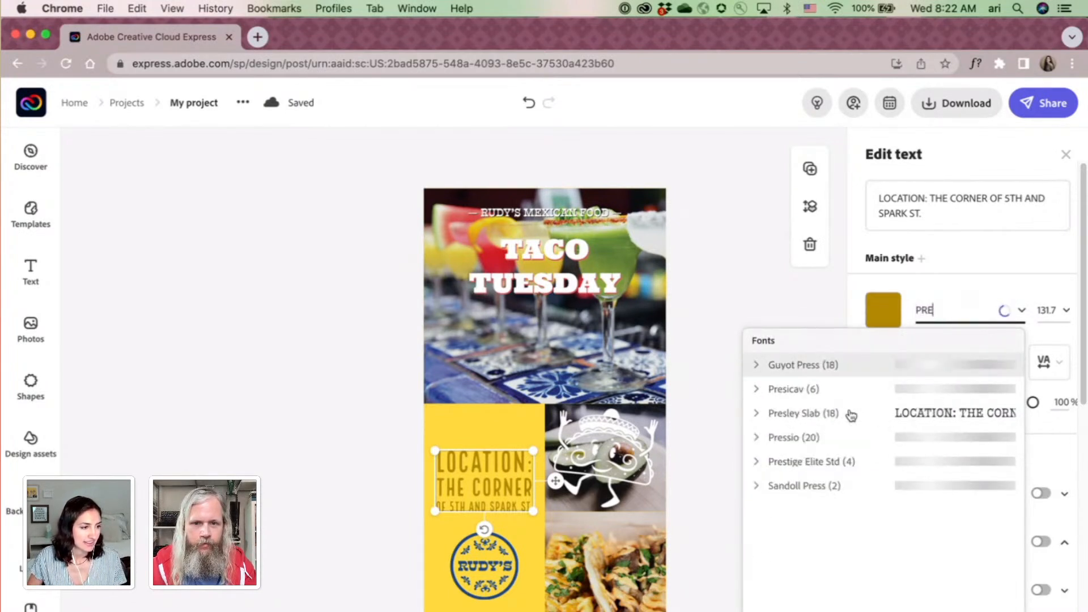
left_click(756, 414)
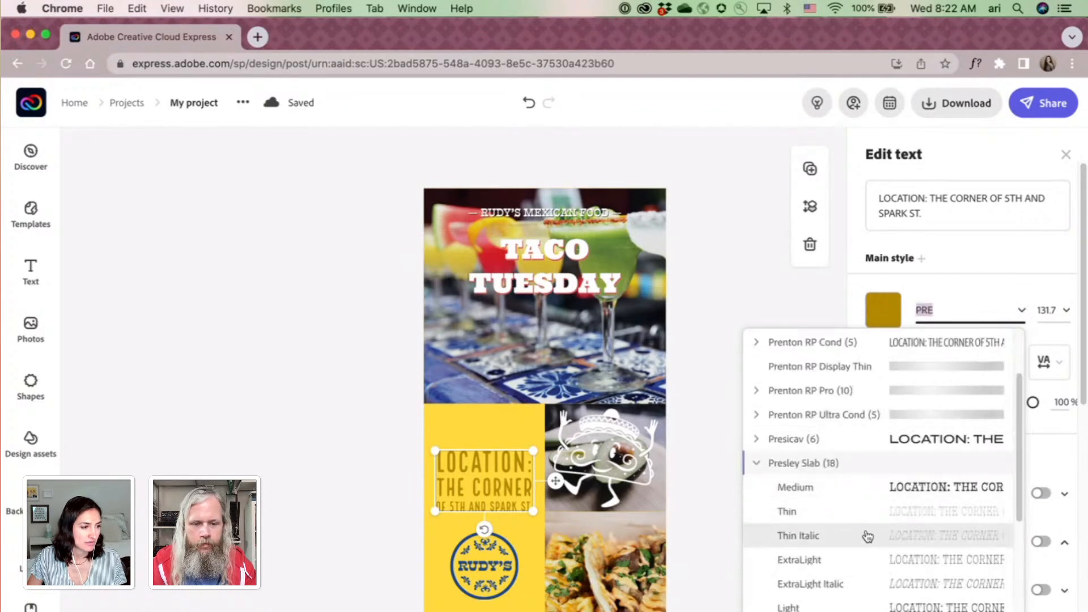
scroll(872, 528, "down", 1)
left_click(872, 611)
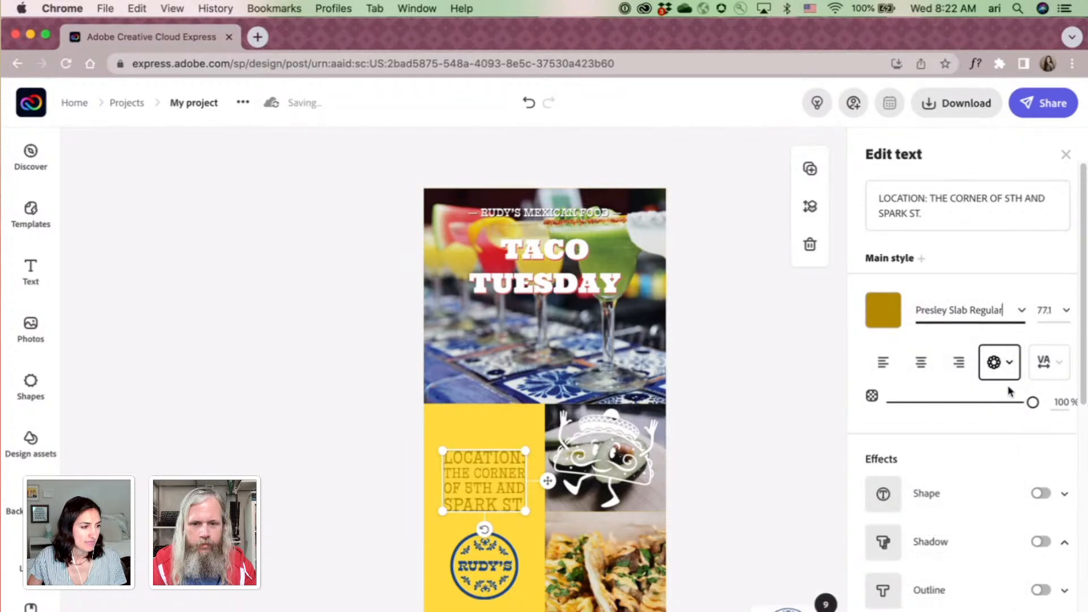
Search the fonts for "PRESLEY", set the location text in Presley Slab SemiBold and deselect it.
left_click(1020, 311)
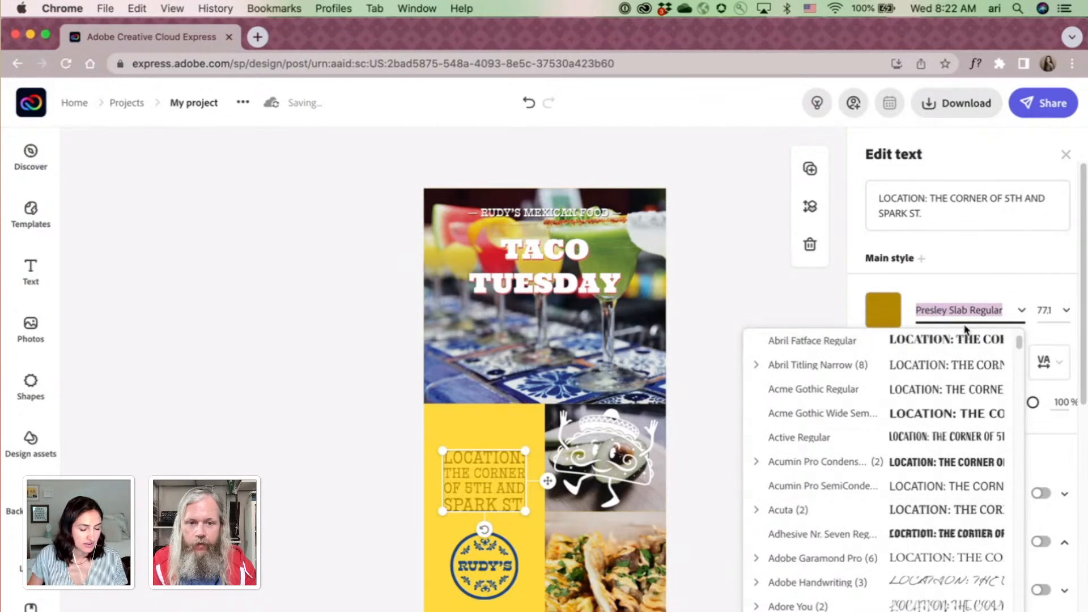
type("PRE")
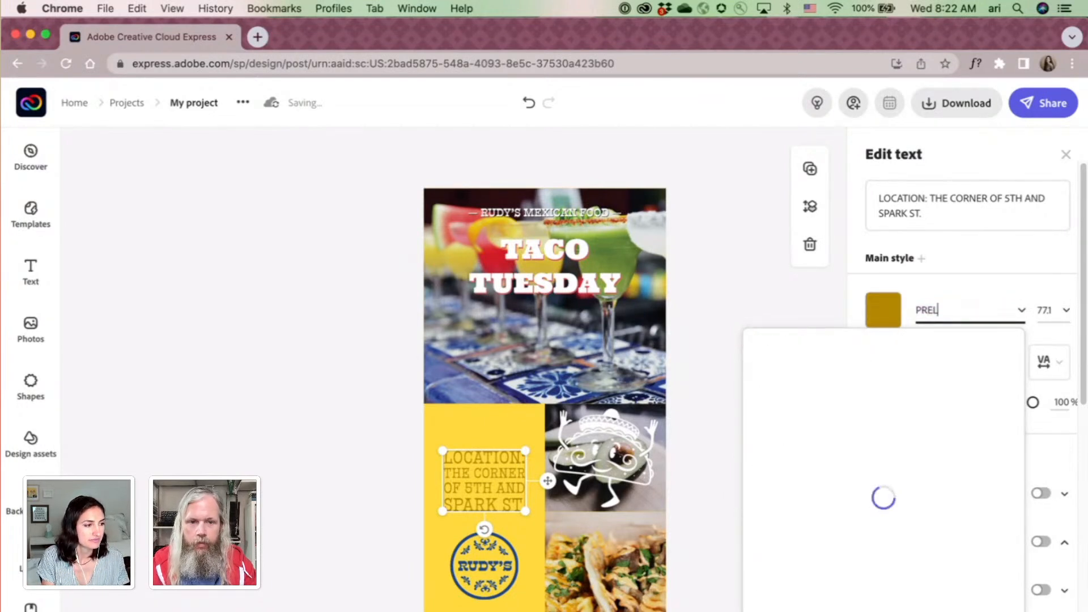
type("SLEY")
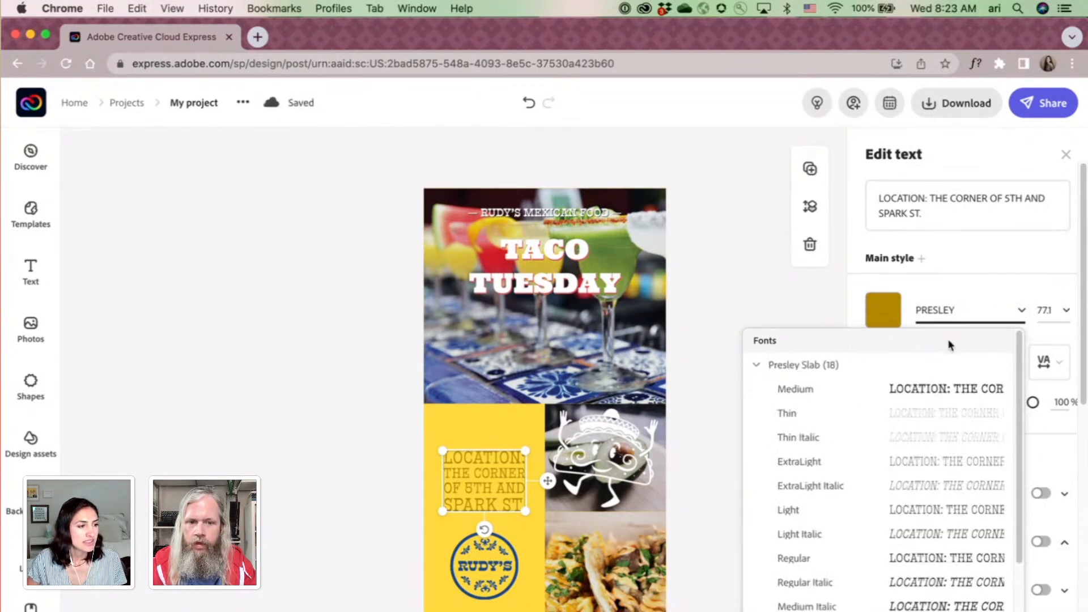
scroll(909, 519, "down", 1)
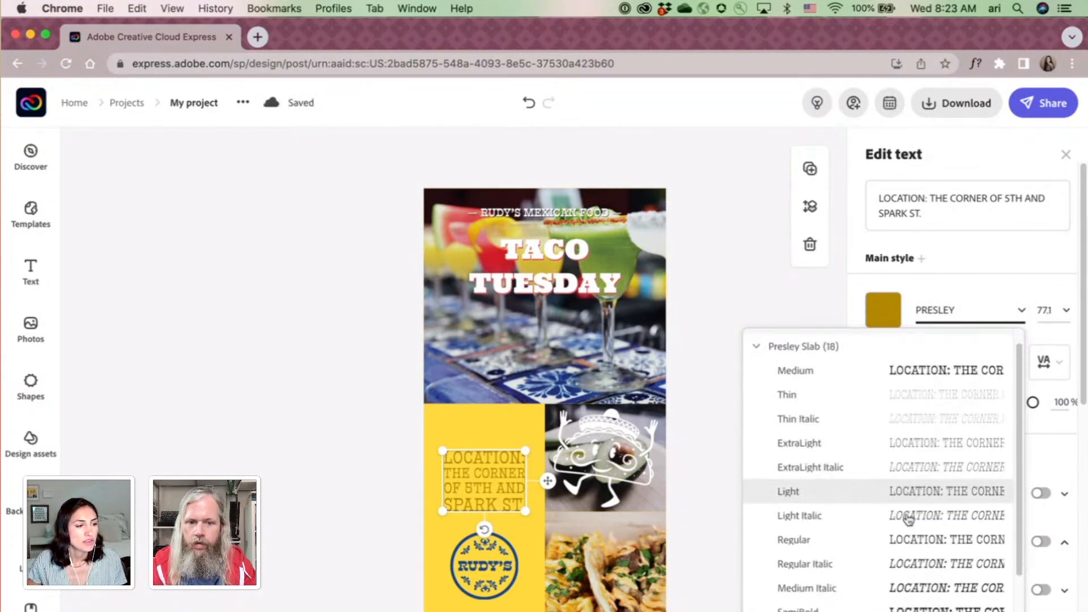
left_click(897, 608)
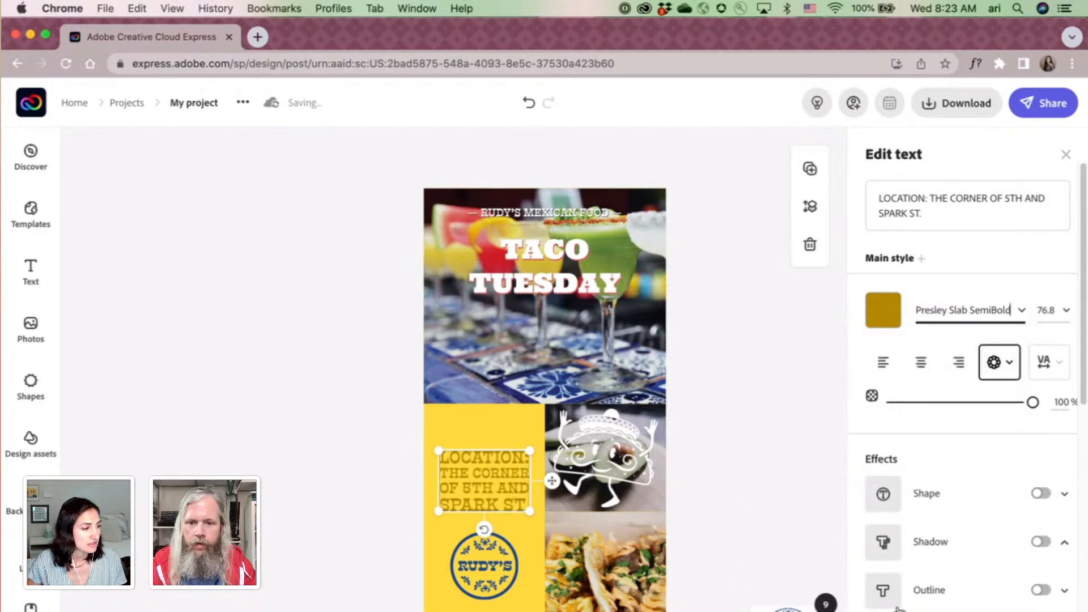
left_click(759, 488)
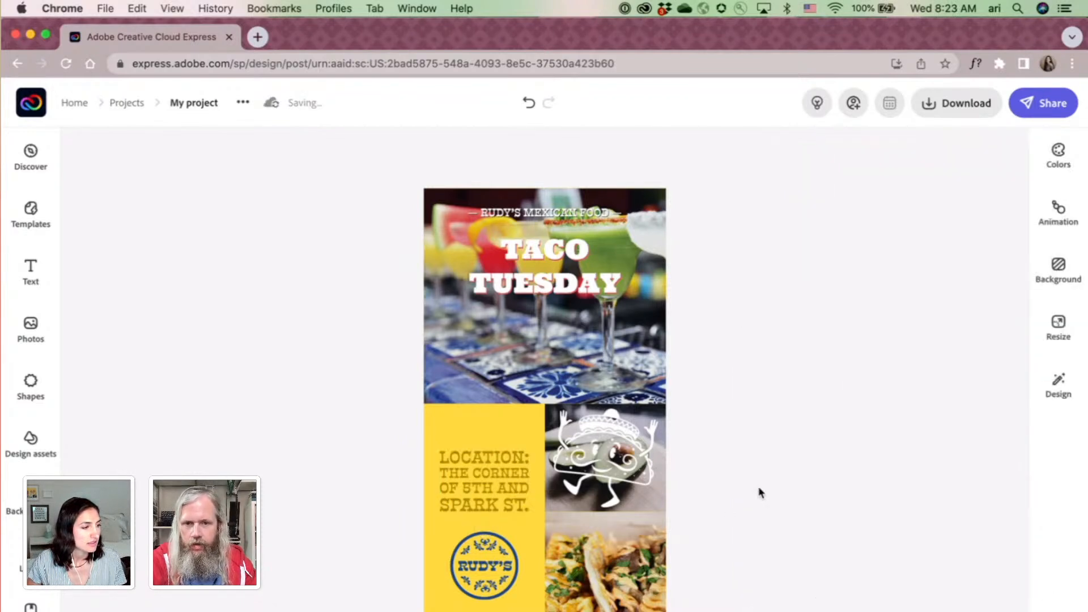
Move the white dancing taco shape up so it straddles the lower edge of the margarita photo, and deselect it.
left_click(585, 431)
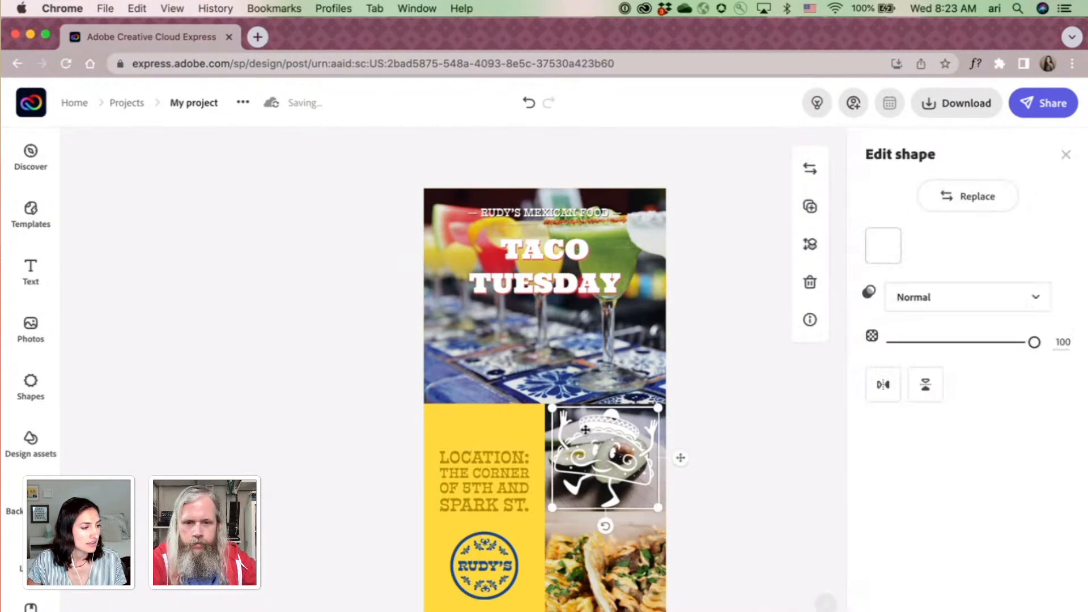
left_click_drag(589, 429, 571, 368)
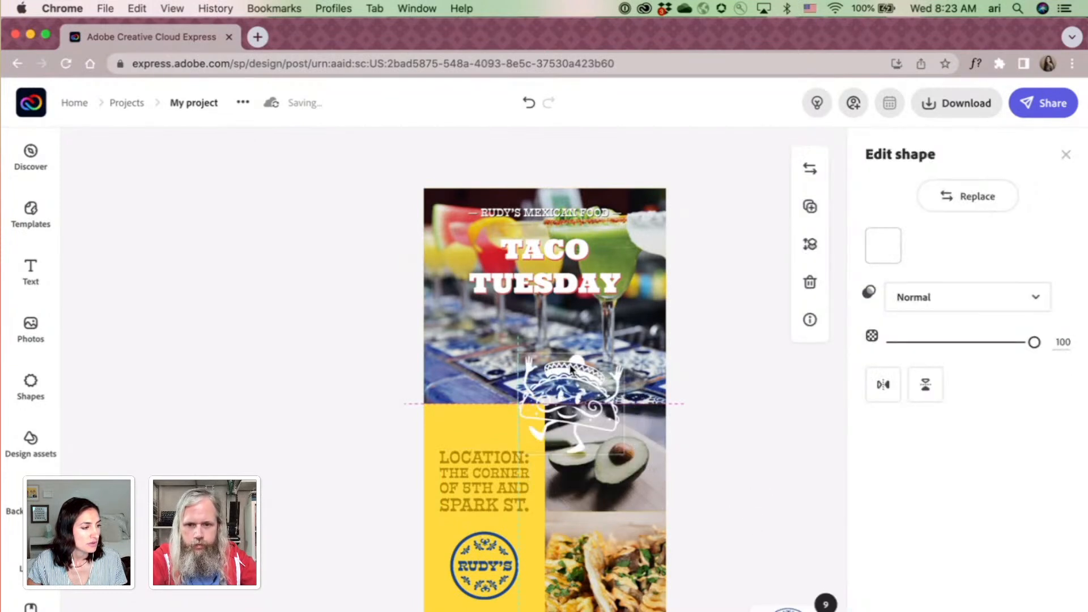
left_click(711, 445)
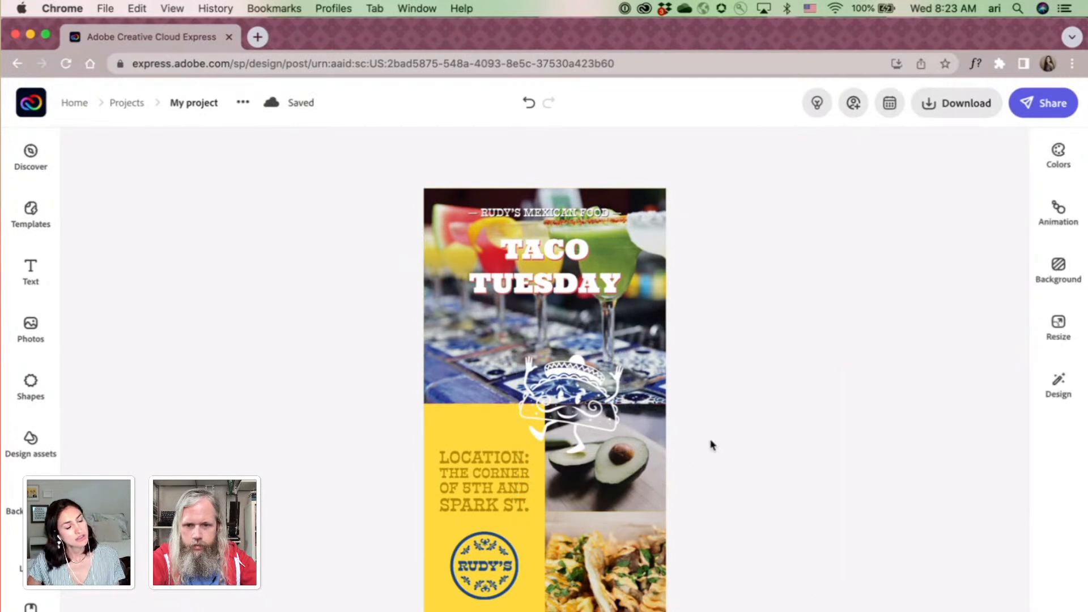
Replace the avocado photo with the Adobe Stock photo of tacos on a patterned wooden table from the "Taco" results.
left_click(638, 475)
left_click(901, 211)
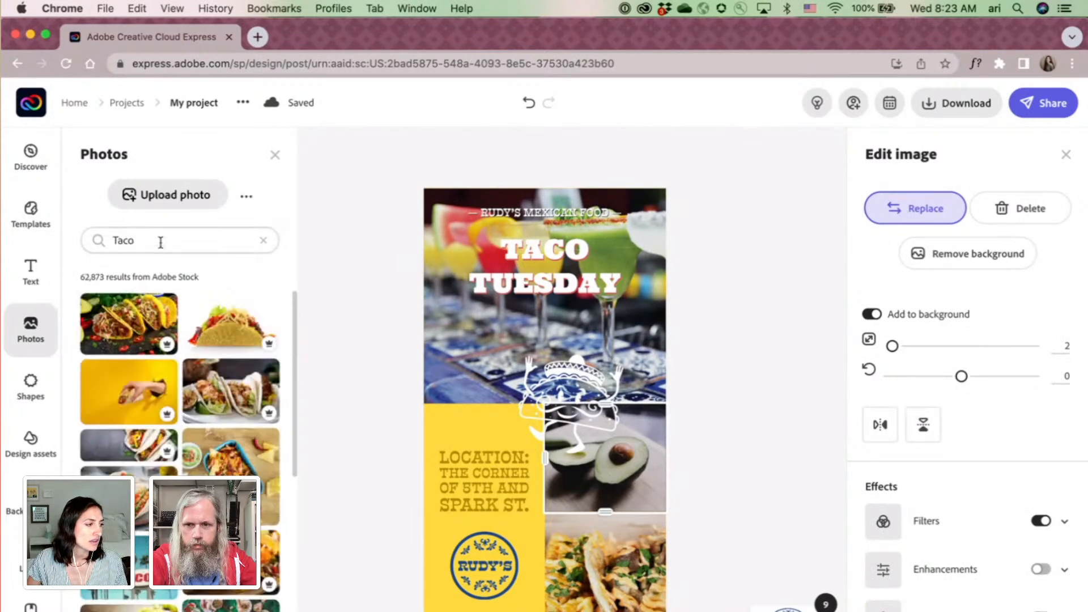
scroll(225, 465, "down", 2)
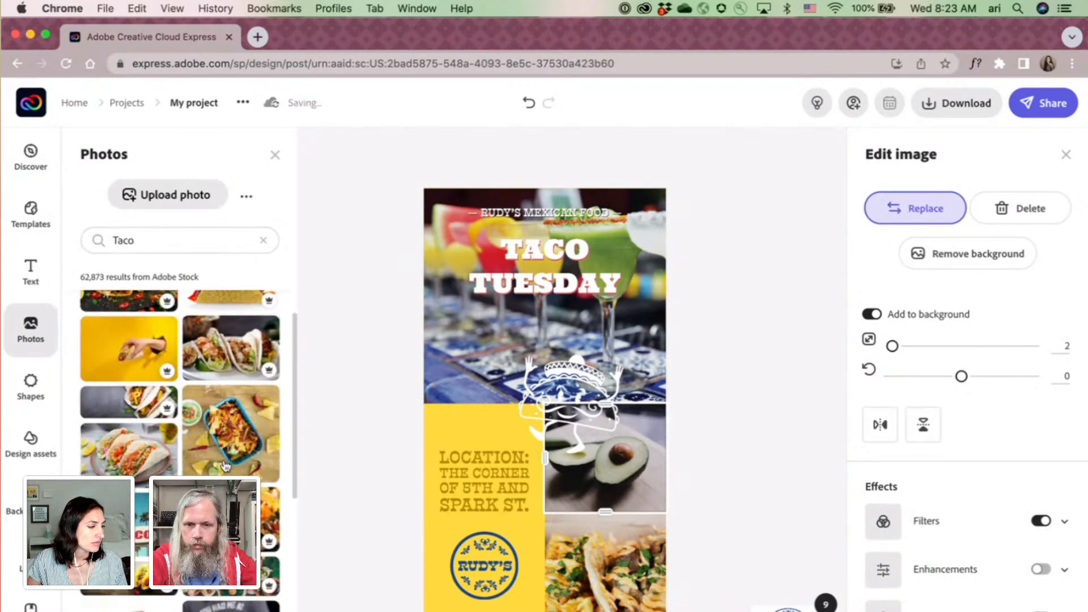
scroll(224, 465, "down", 5)
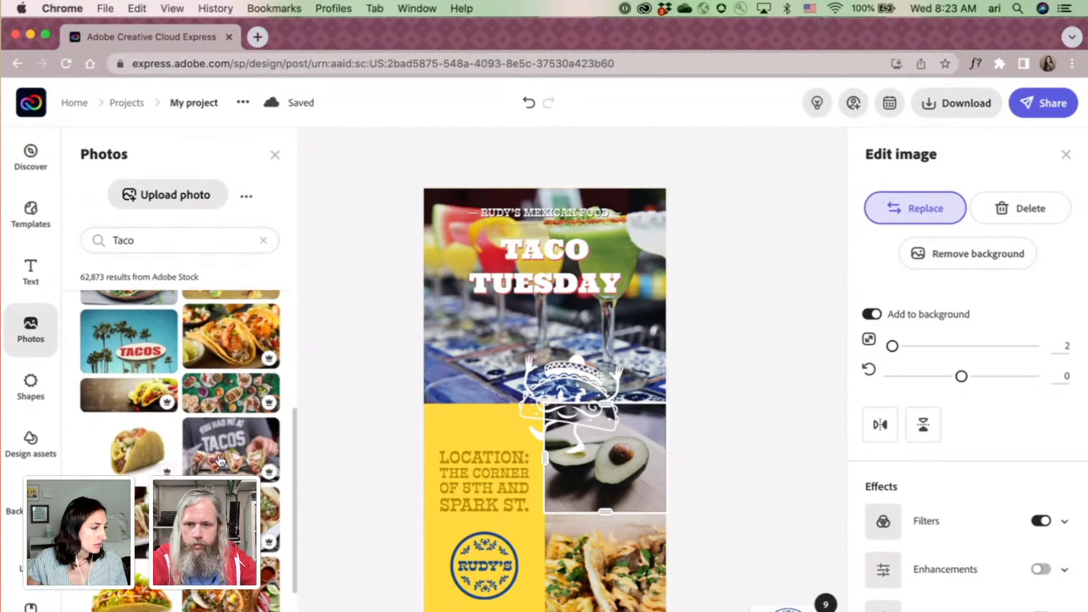
scroll(221, 460, "down", 1)
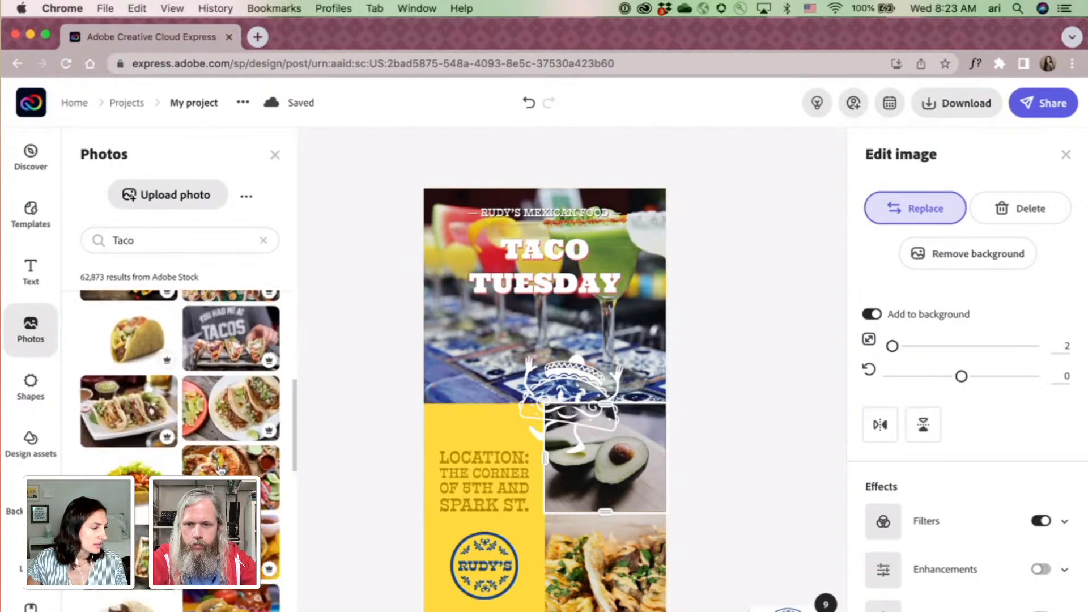
left_click(220, 471)
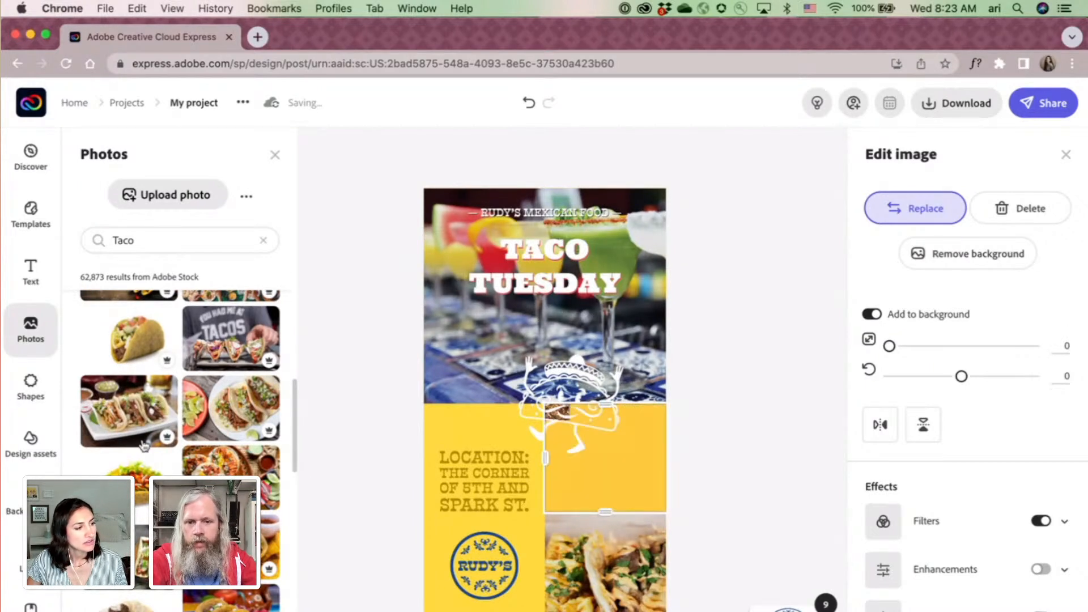
Change the stock photo search from "Taco" to "tortilla" and run it.
scroll(144, 446, "down", 1)
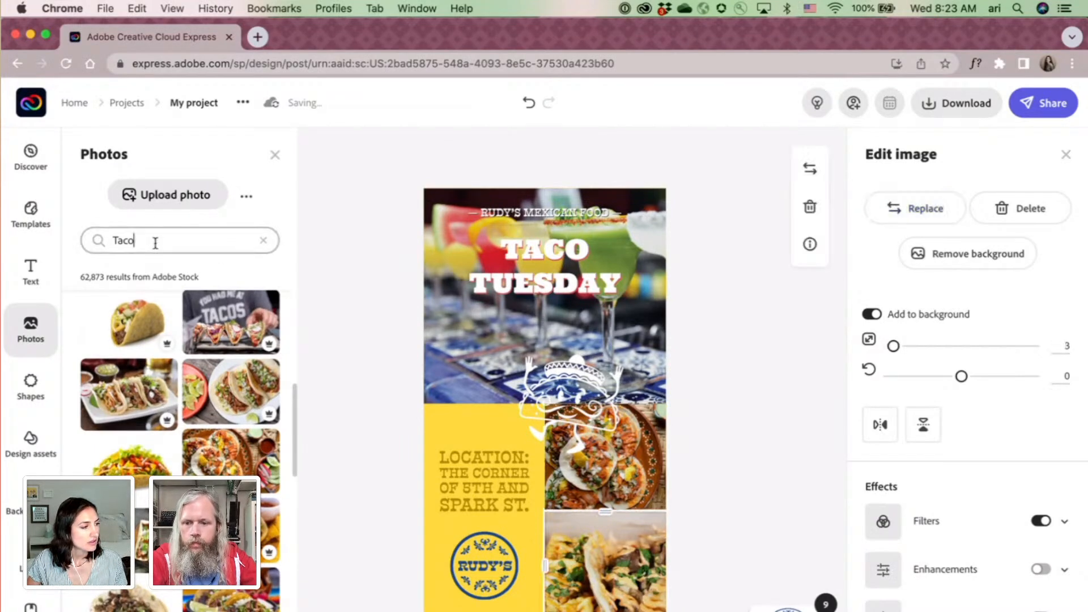
key("BackSpace")
key("BackSpace")
key("BackSpace")
key("BackSpace")
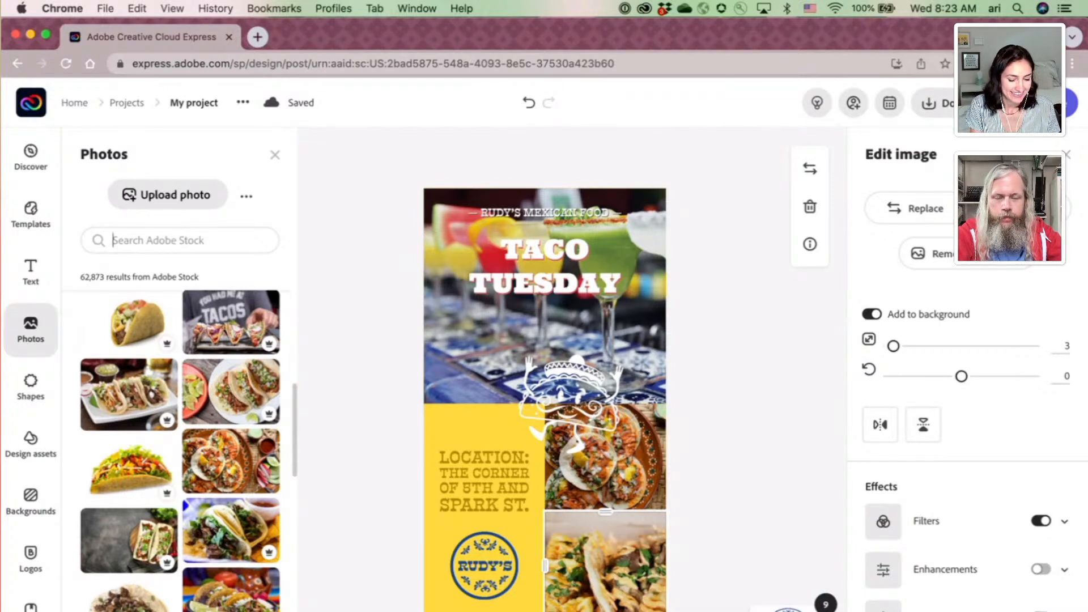
type("nacho")
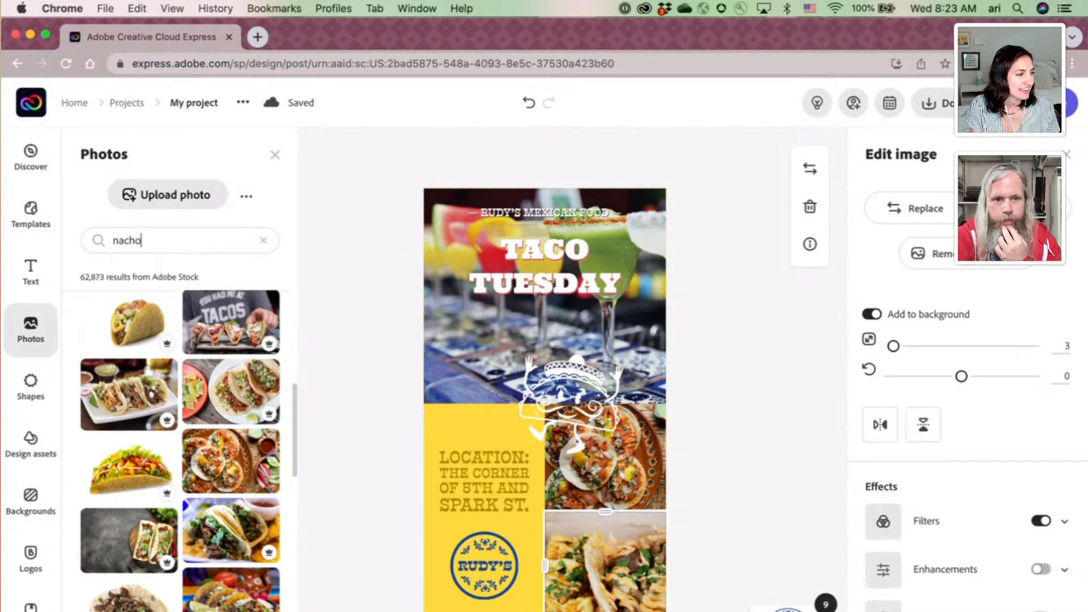
key("BackSpace")
key("BackSpace")
key("BackSpace")
type("tortilla")
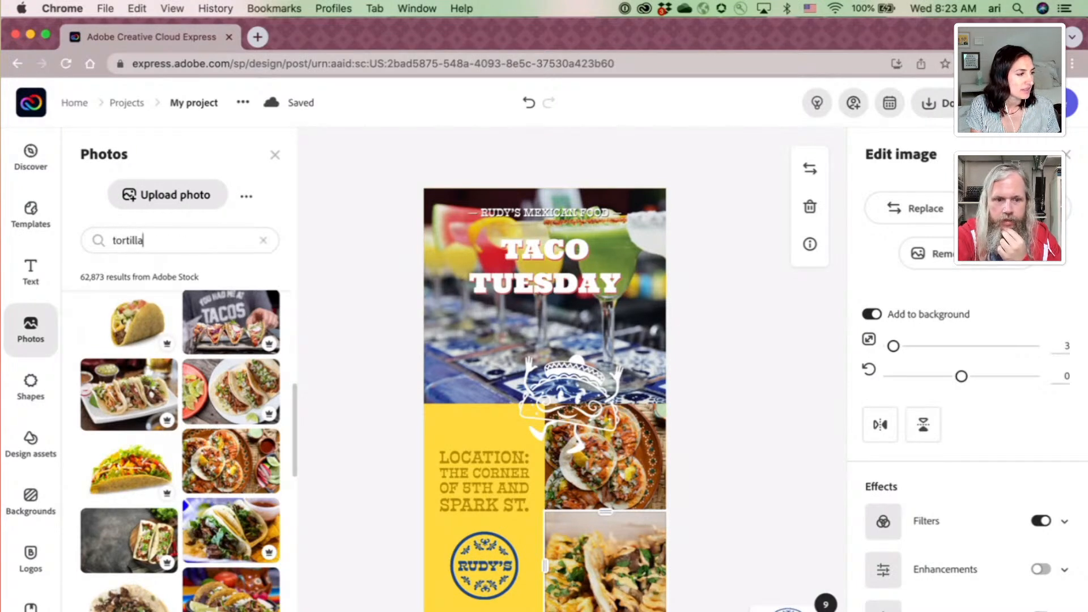
key("Return")
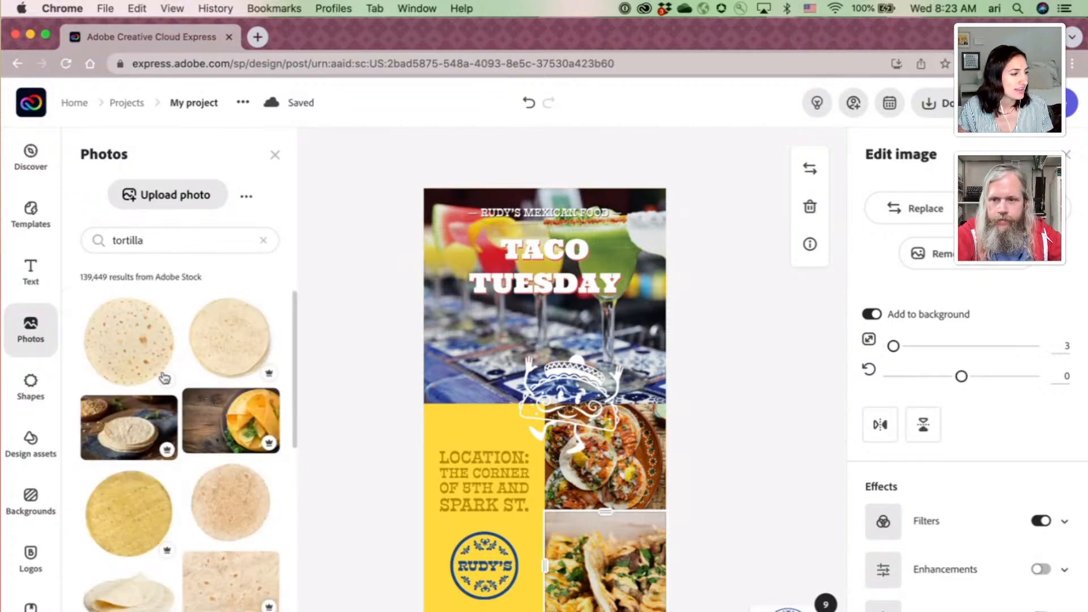
Try adding the round speckled tortilla photo to the design, and delete it from the canvas.
left_click(110, 350)
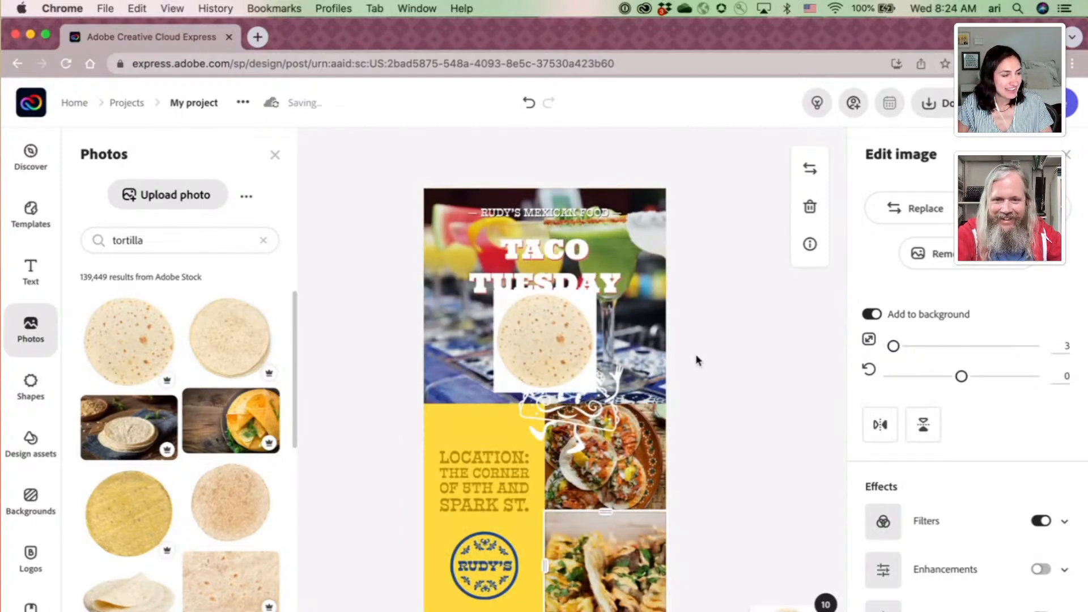
left_click(529, 343)
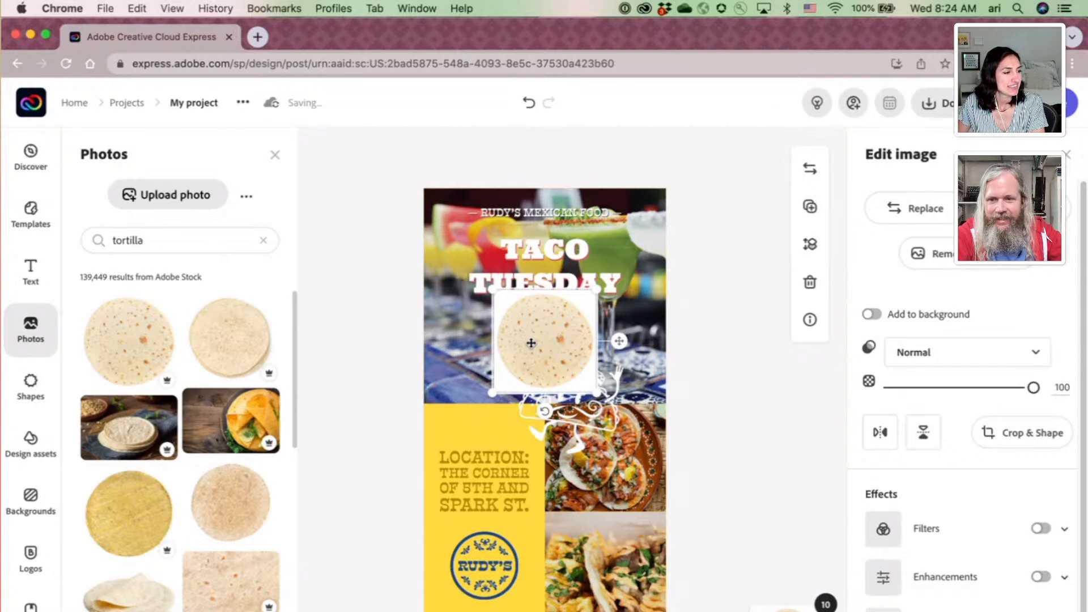
key("Delete")
Start replacing the lowest taco photo in the design and search the stock photos for "Tortilla".
left_click(607, 570)
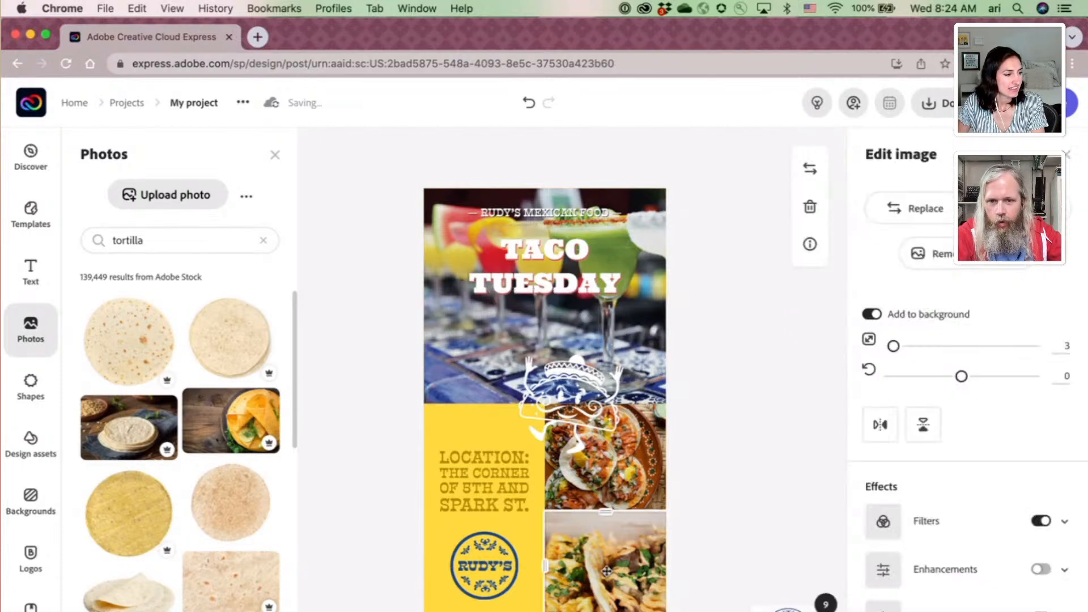
left_click(906, 208)
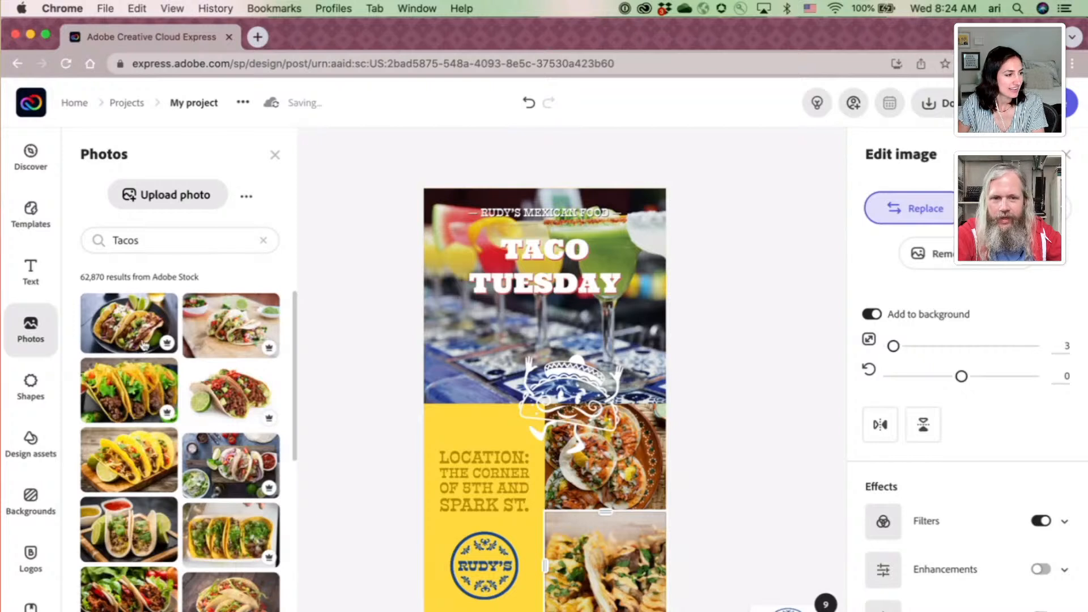
left_click(143, 238)
key("BackSpace")
key("BackSpace")
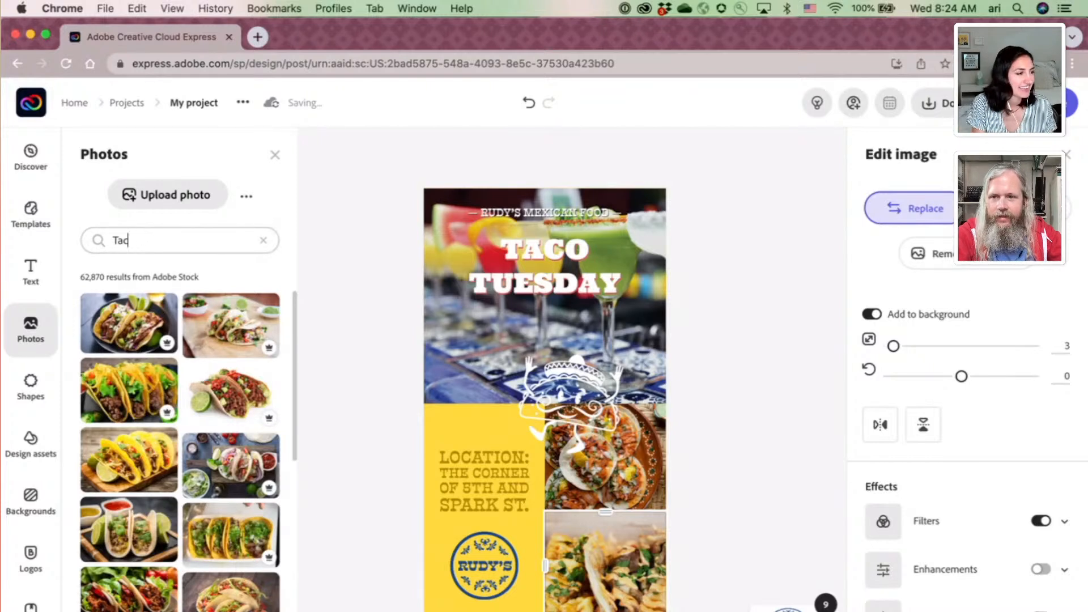
type("ortil")
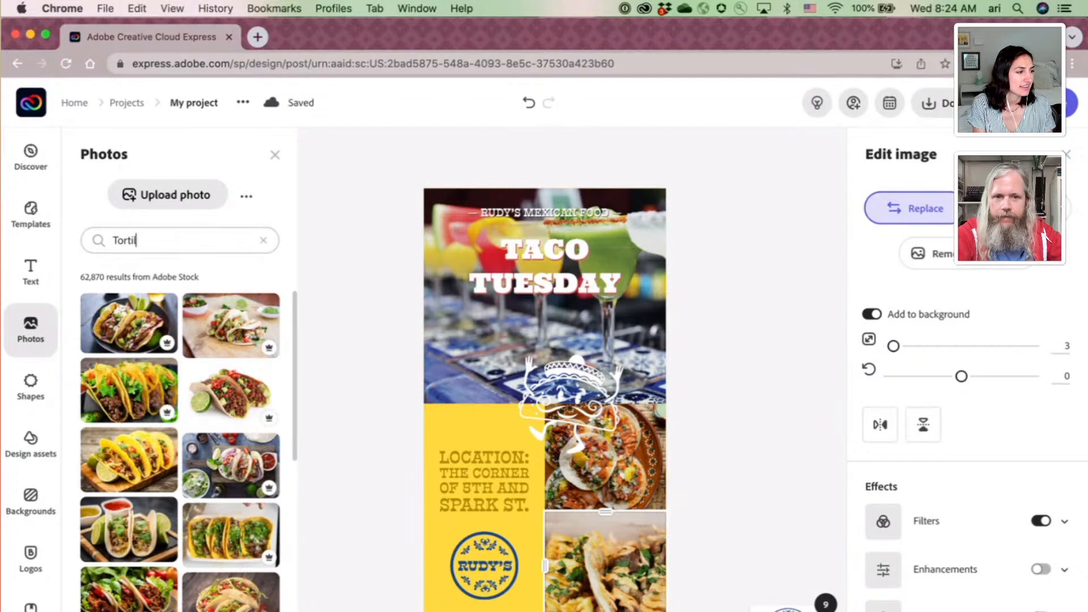
type("la")
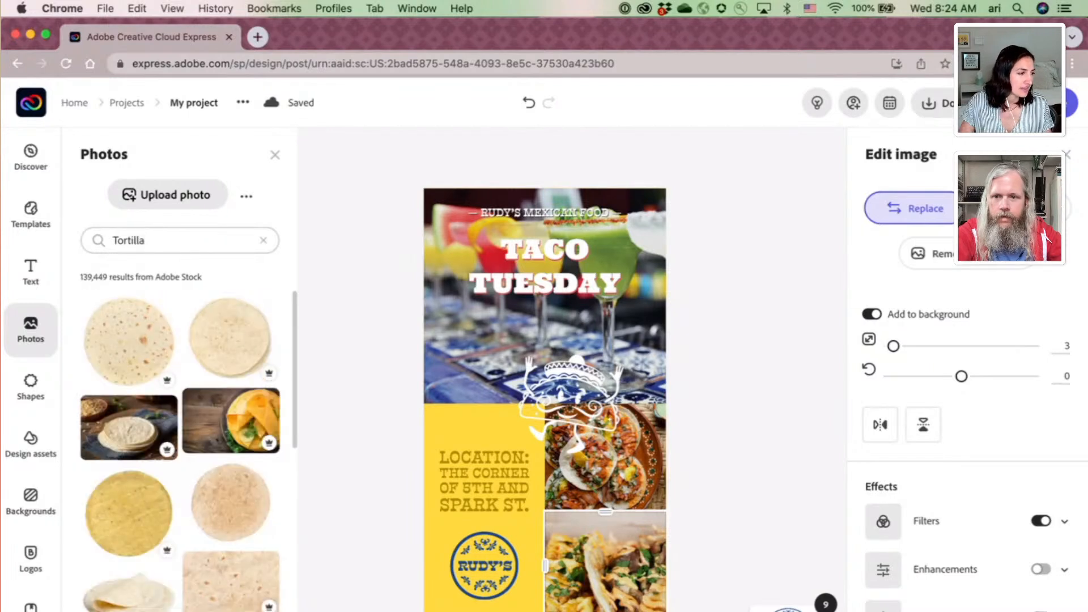
Try the round speckled tortilla as the replacement, and settle on the photo of stacked folded yellow tortillas.
left_click(133, 339)
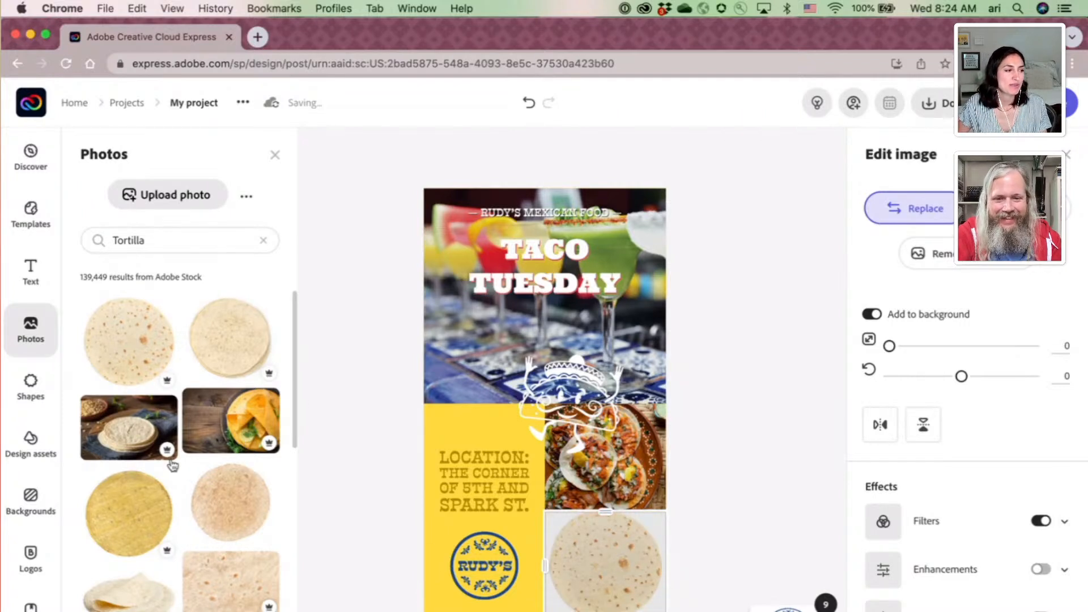
scroll(190, 458, "down", 3)
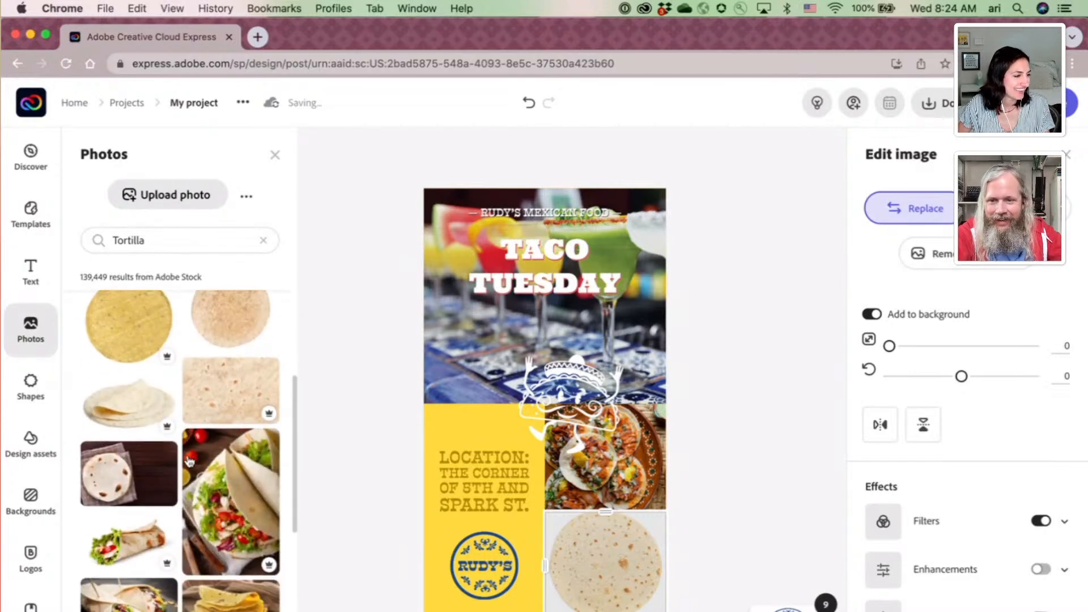
scroll(226, 527, "down", 2)
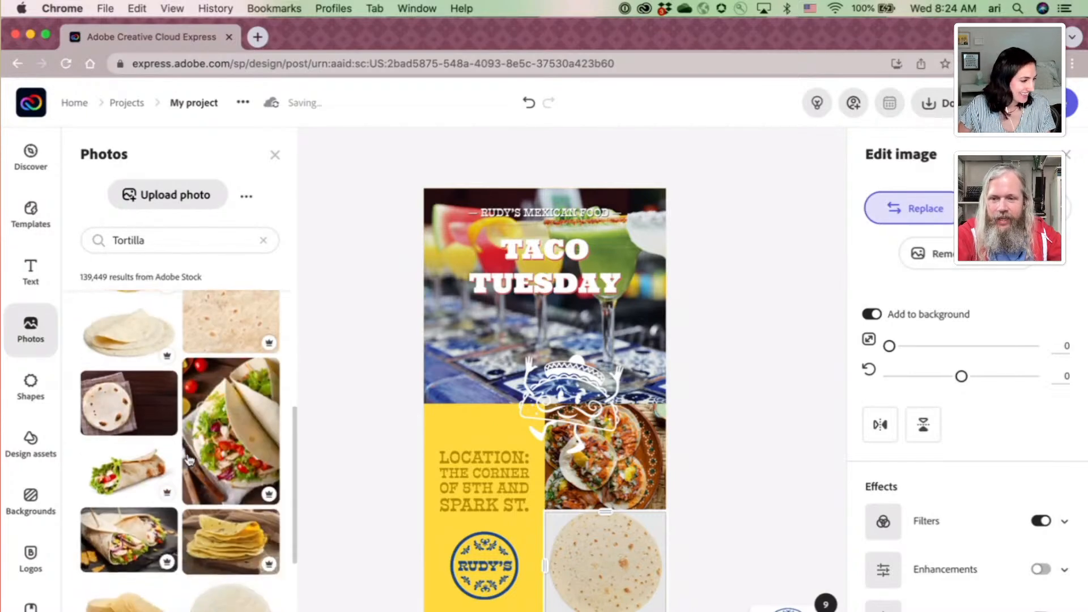
left_click(237, 533)
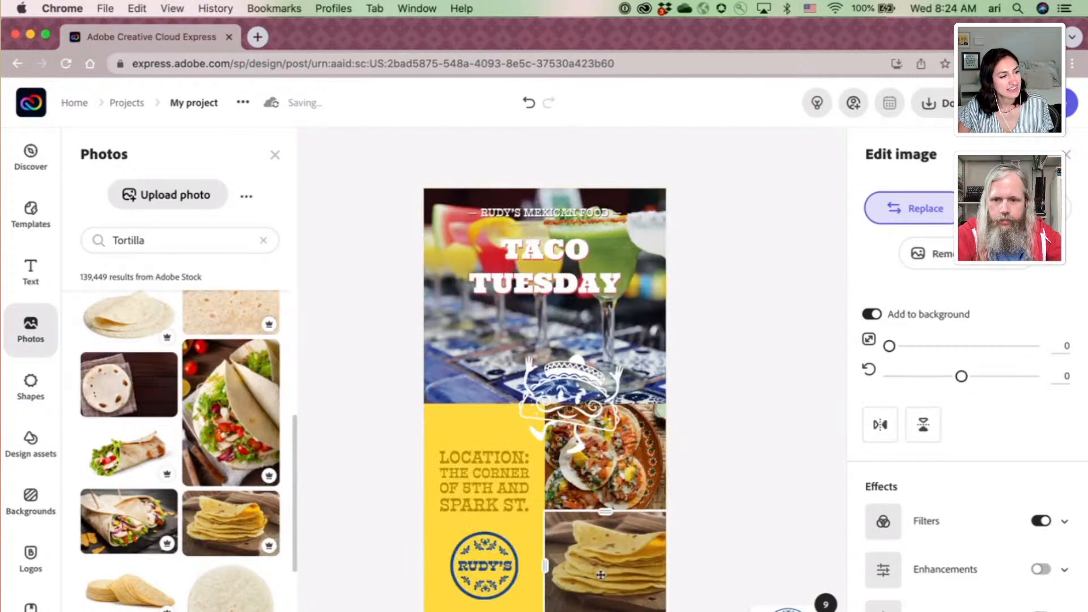
Shift the folded yellow tortillas photo slightly to the left within its frame.
left_click_drag(628, 574, 618, 573)
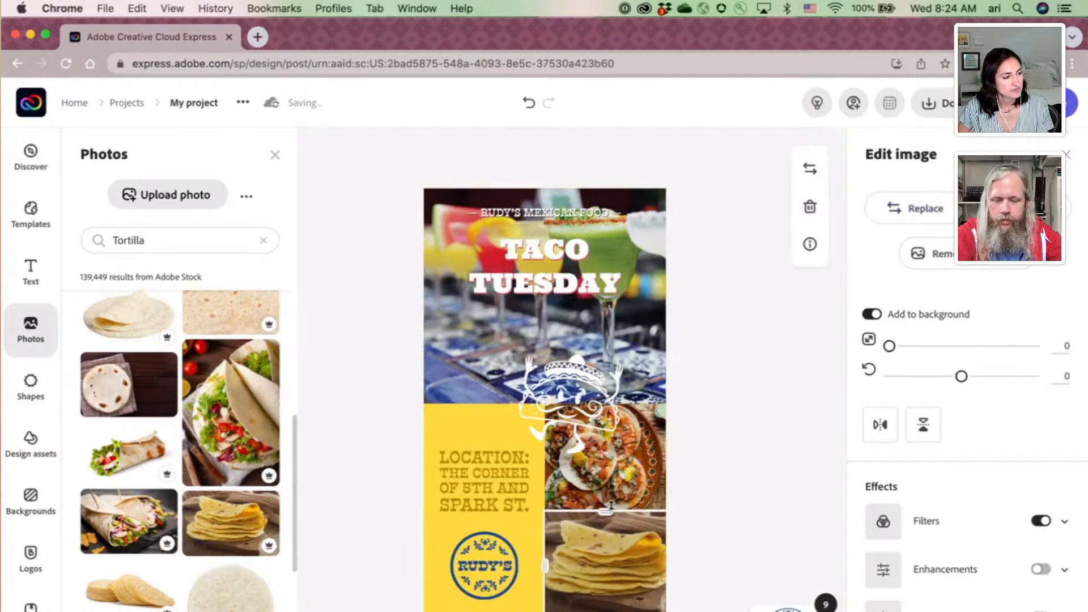
left_click(733, 533)
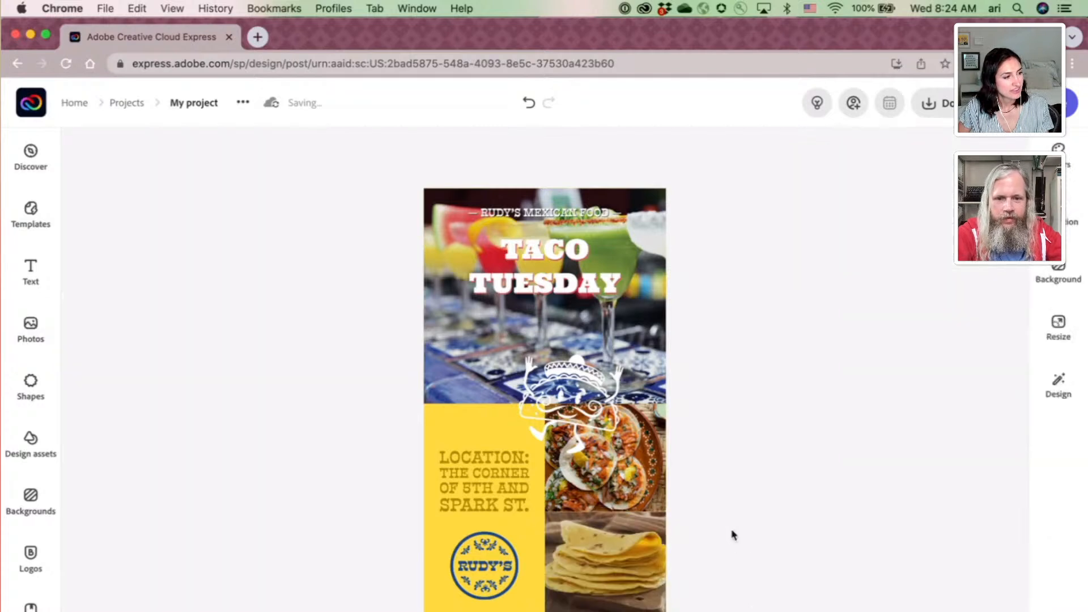
Lower the TACO TUESDAY title slightly, then enlarge the white taco character and shift it toward the design's right edge.
left_click(571, 378)
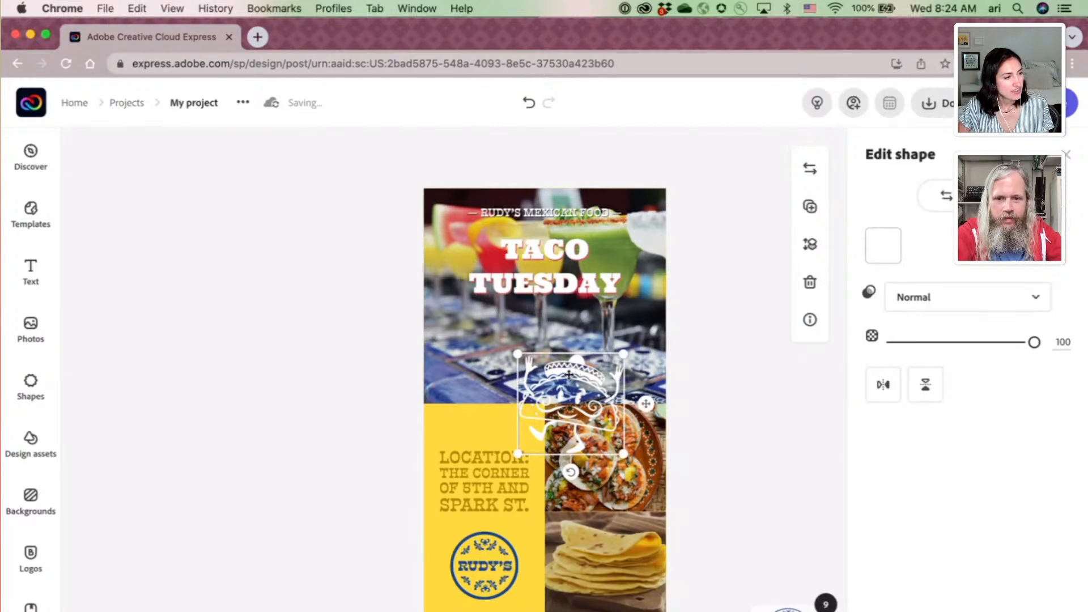
left_click_drag(568, 374, 558, 374)
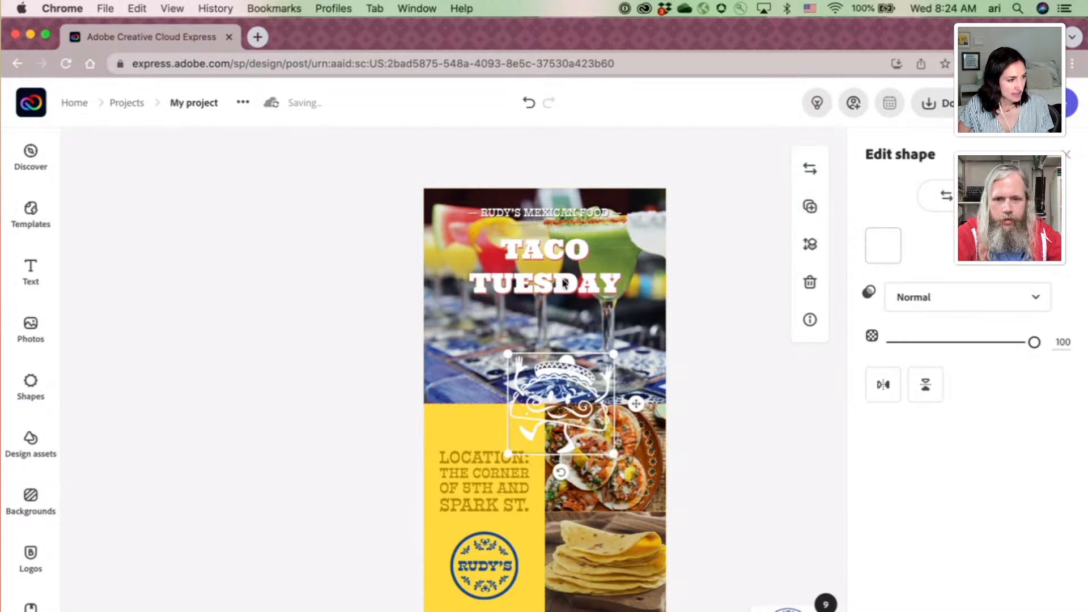
left_click_drag(564, 283, 566, 294)
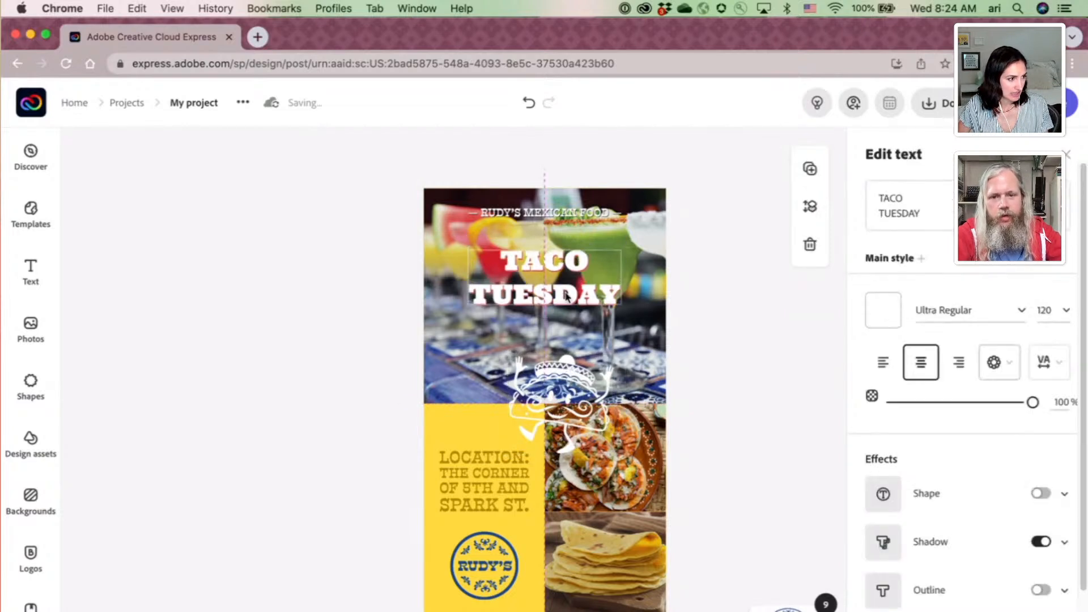
left_click(562, 376)
left_click_drag(508, 453, 427, 498)
left_click_drag(527, 385, 603, 356)
left_click(705, 533)
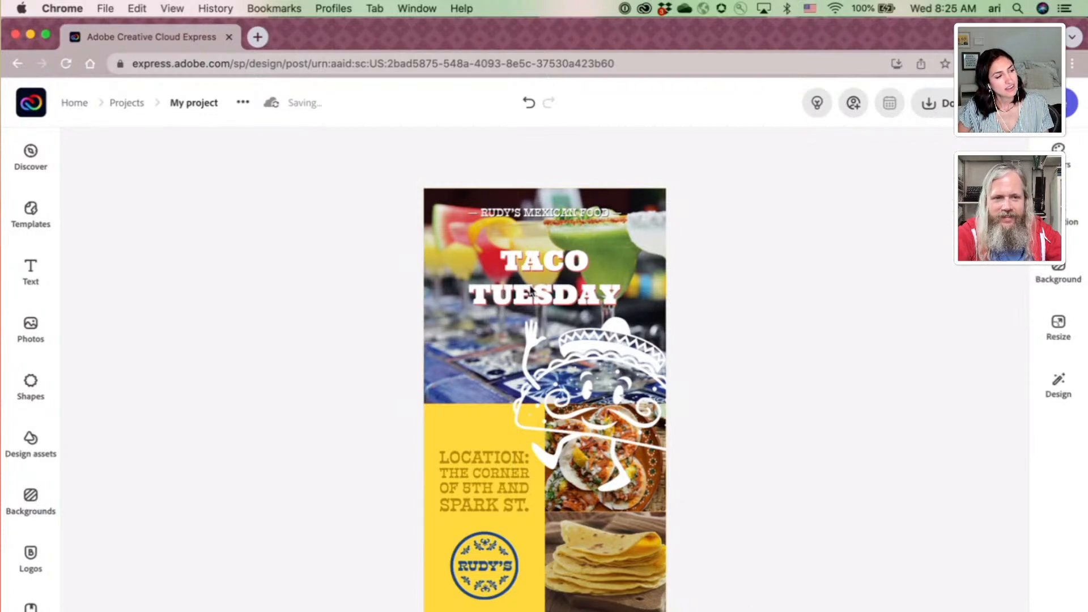
Raise the TACO TUESDAY title closer to the restaurant name, and shrink the taco character and fit it fully inside the design below the title.
left_click(547, 305)
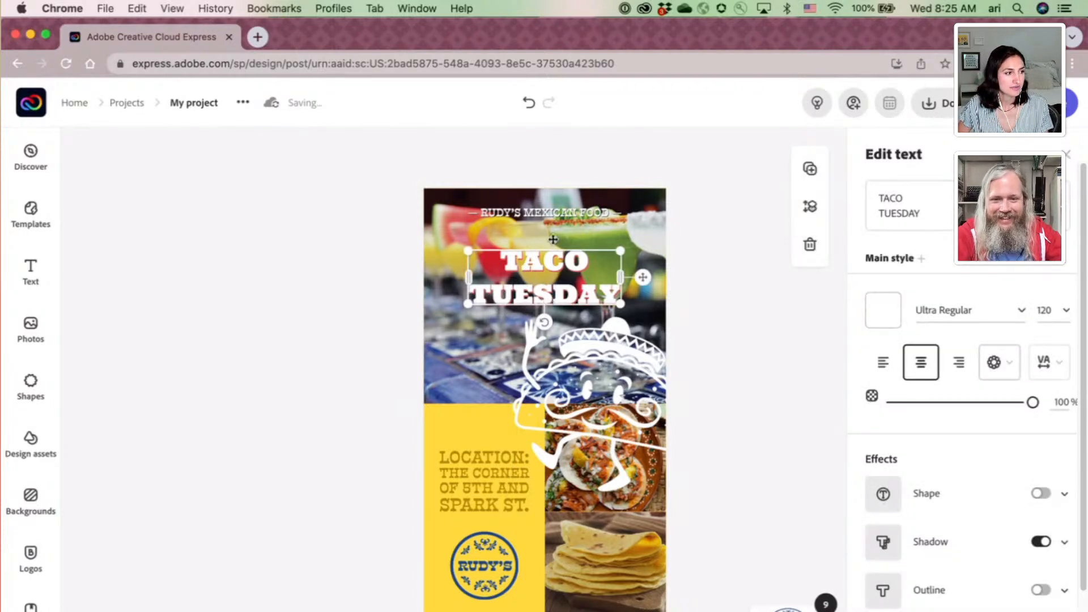
left_click_drag(553, 295, 554, 288)
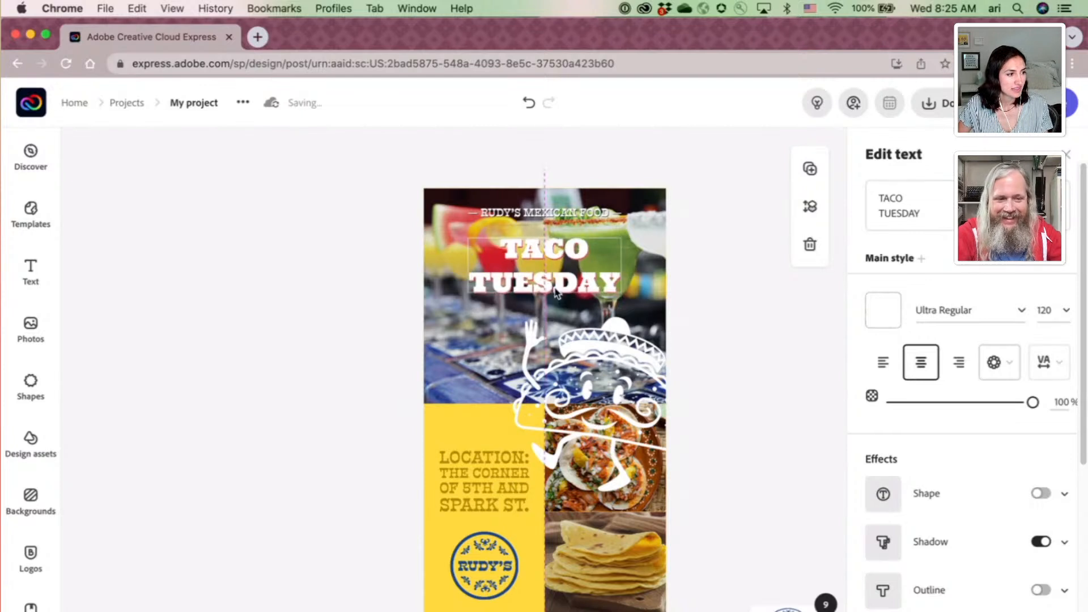
left_click(603, 347)
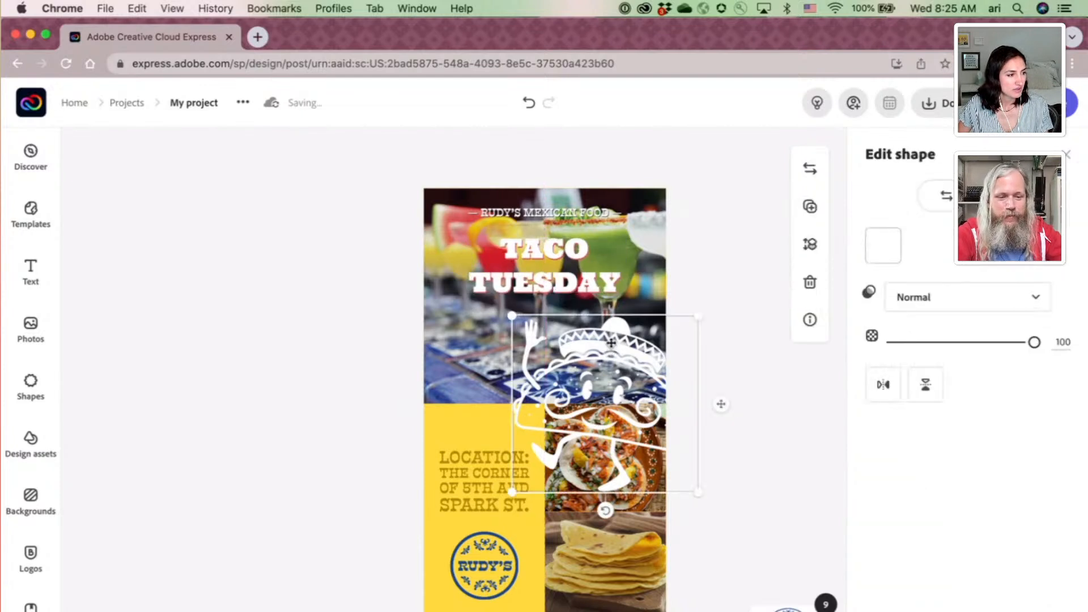
left_click_drag(605, 346, 590, 320)
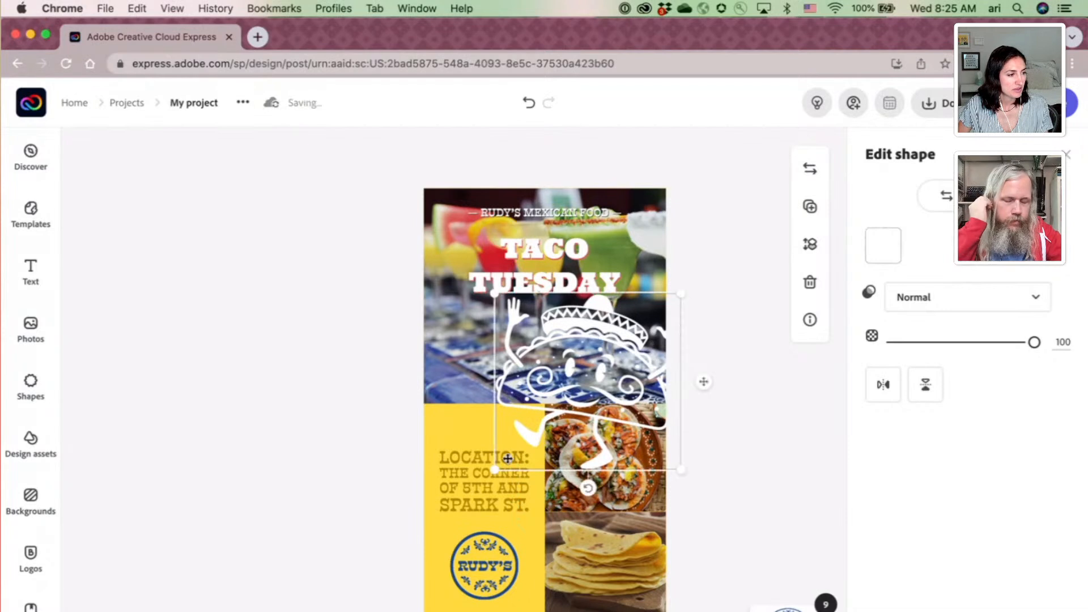
left_click_drag(499, 469, 536, 450)
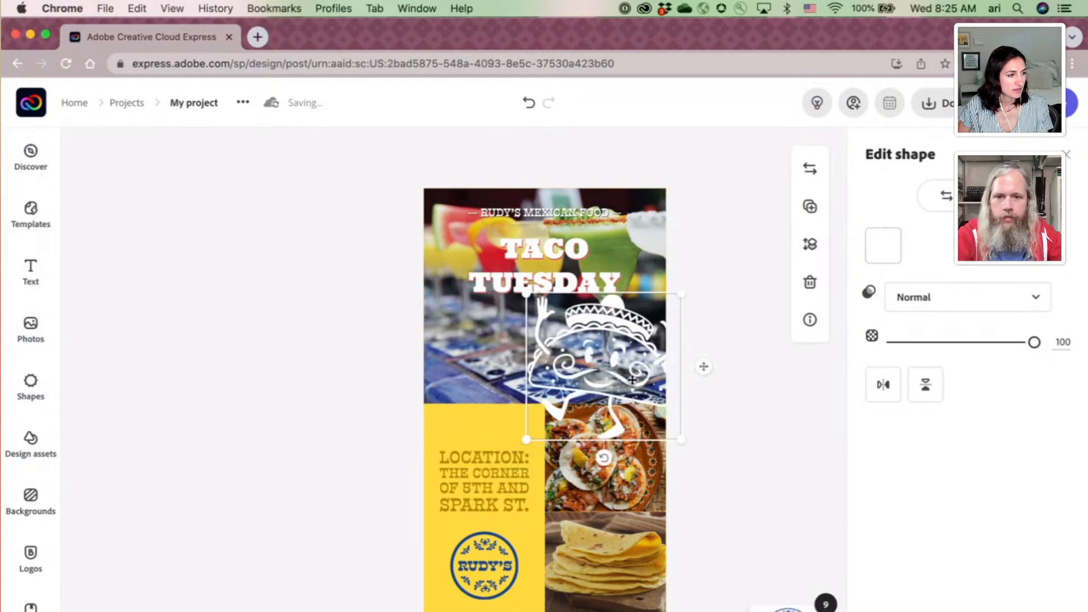
left_click_drag(632, 386, 611, 405)
left_click(724, 407)
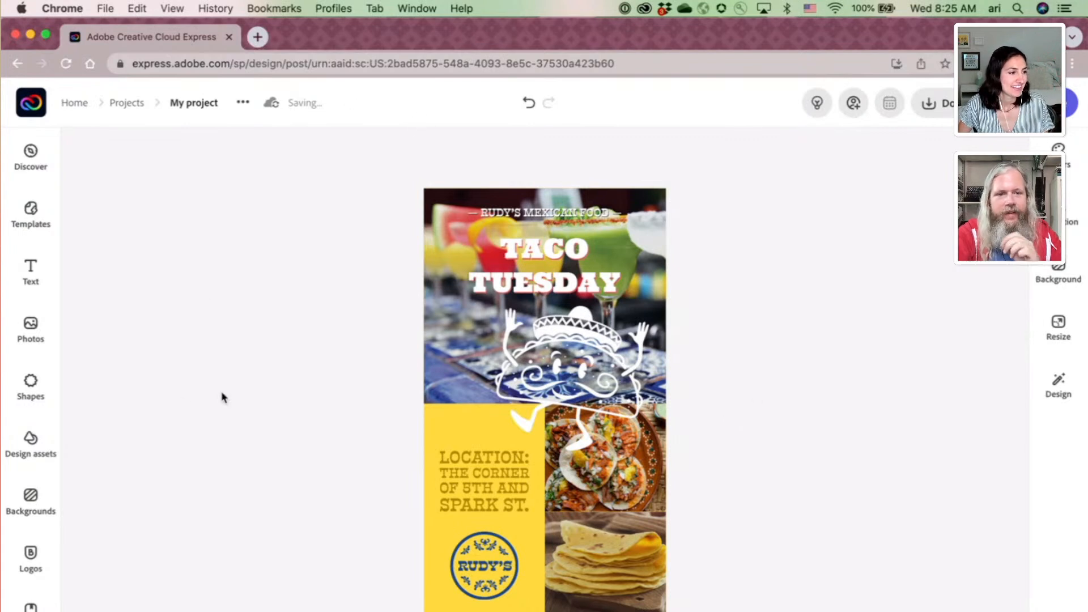
Nudge the location text up slightly on the yellow block, farther from the Rudy's logo.
left_click(510, 491)
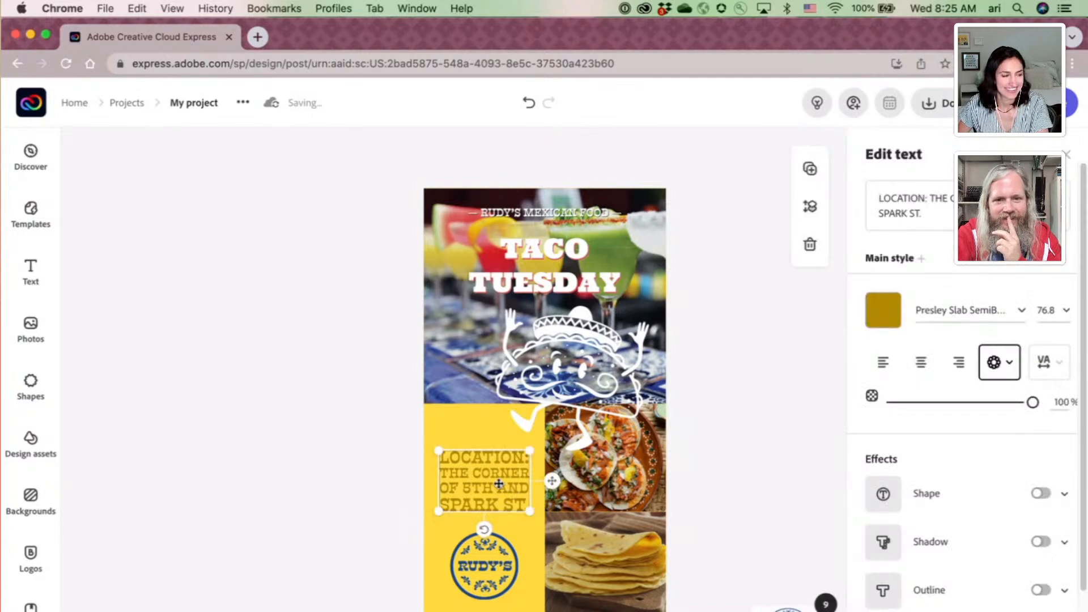
left_click_drag(498, 483, 498, 478)
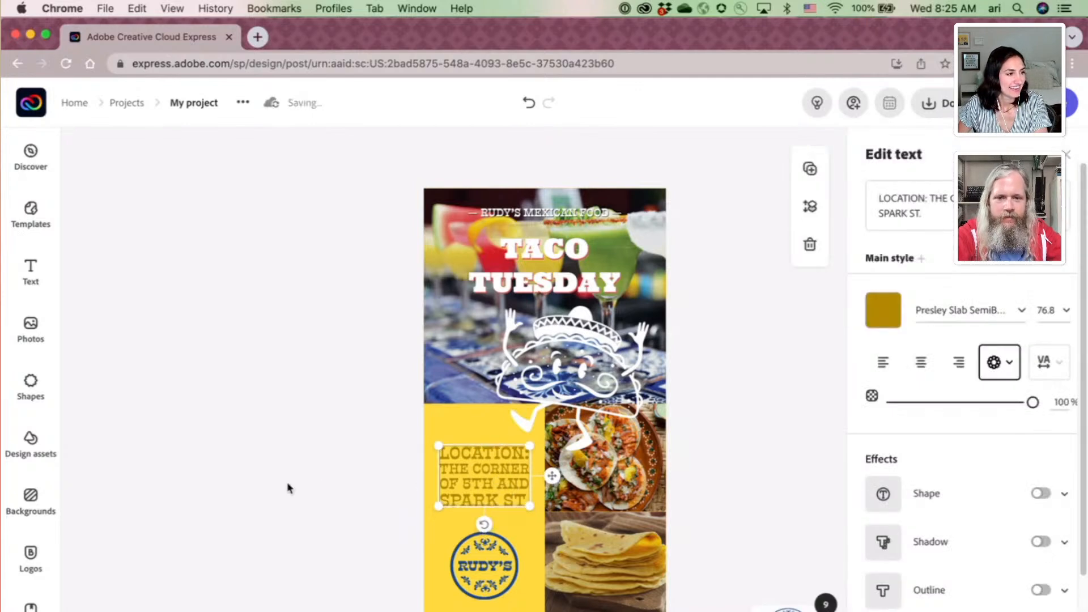
left_click(289, 488)
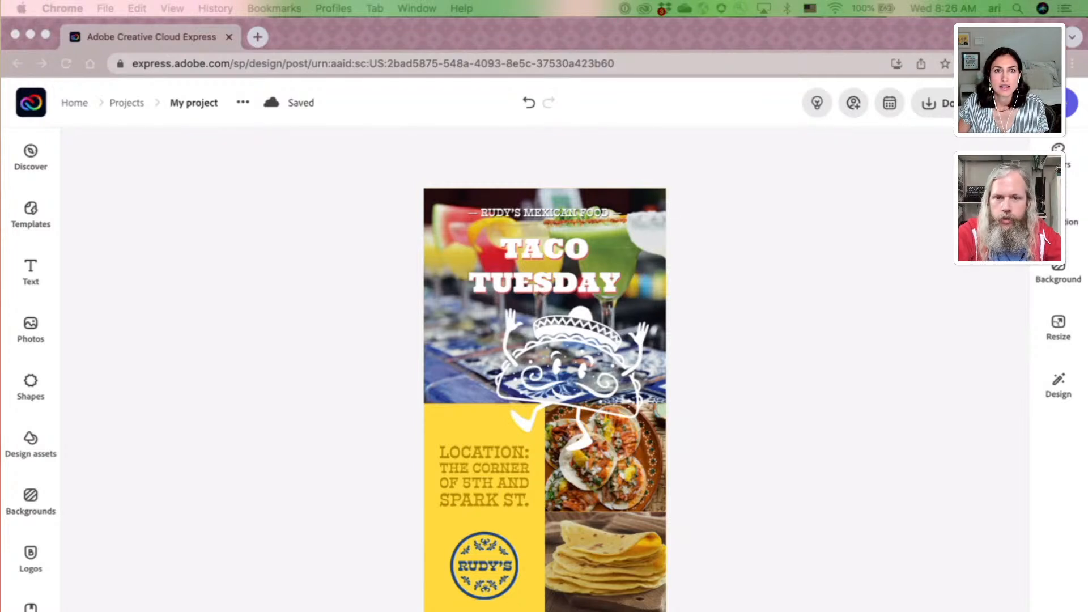
Try the Shape effect on the TACO TUESDAY title, and turn off the title's Shadow effect.
left_click(594, 289)
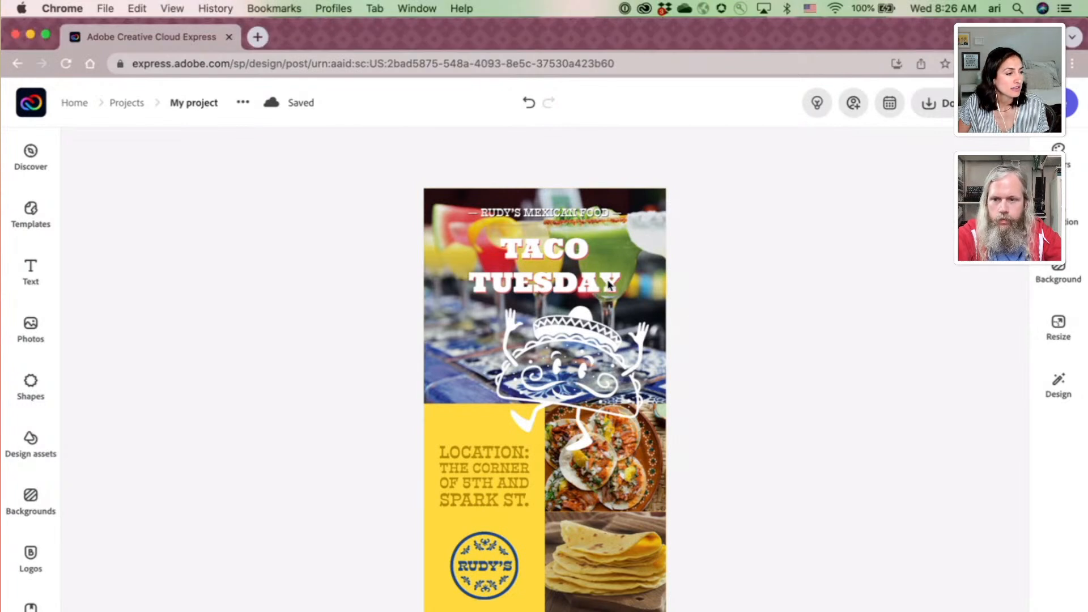
left_click(608, 281)
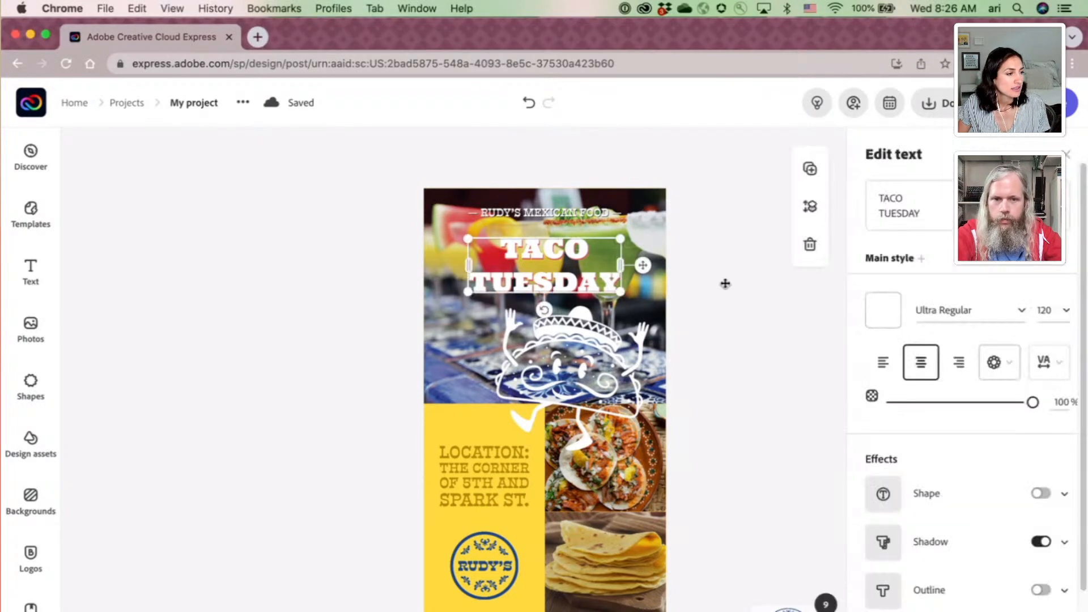
left_click(1041, 494)
left_click(1040, 493)
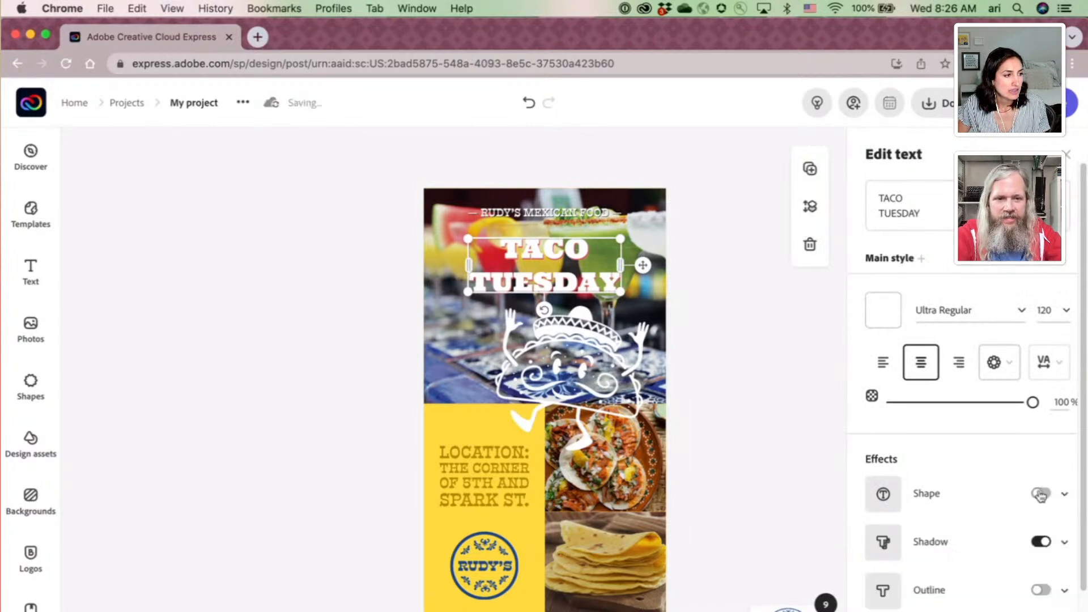
left_click(1039, 542)
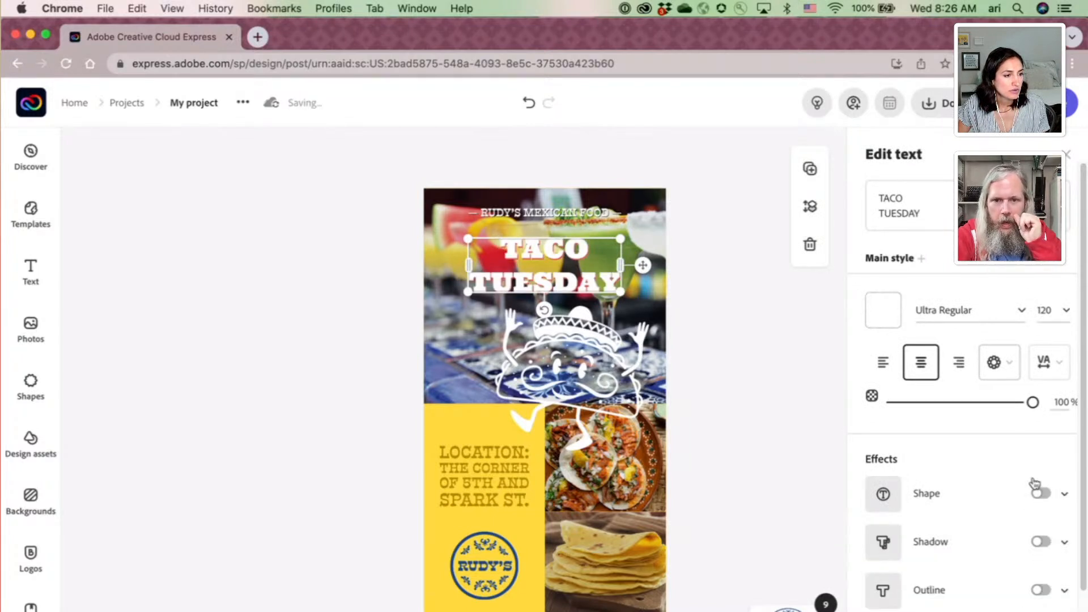
Enable the Shape effect on the TACO TUESDAY title and choose the solid rounded block with uneven edges listed just above the Pinterest icon.
left_click(1039, 493)
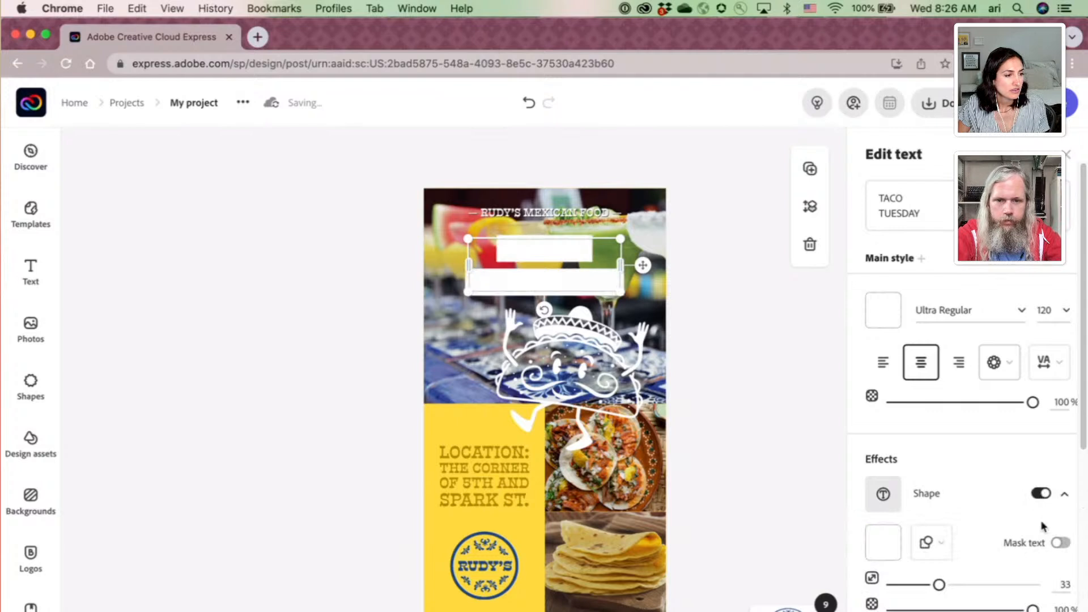
left_click(924, 543)
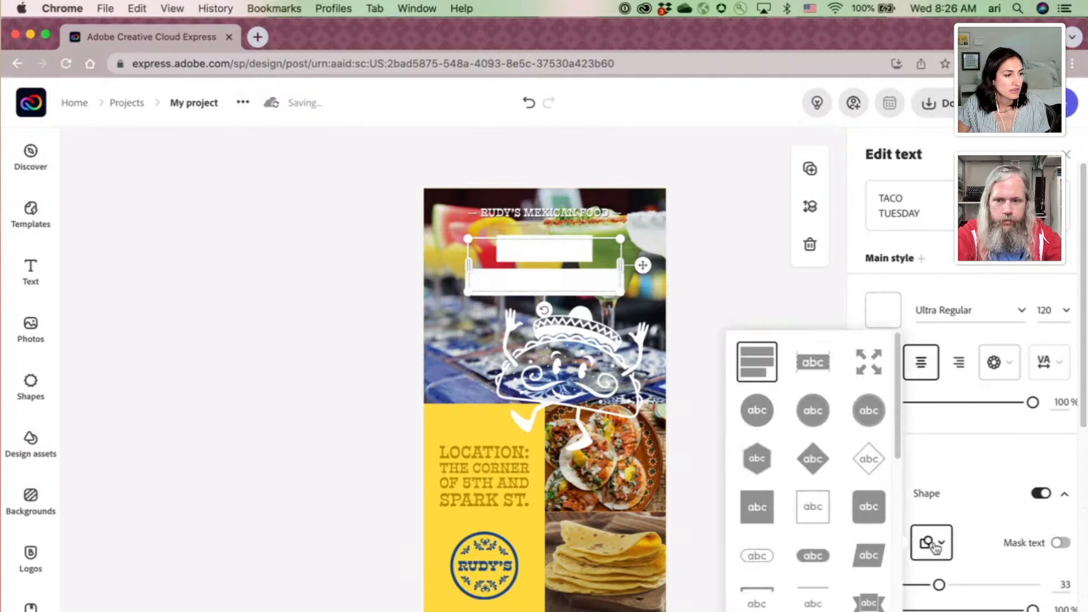
scroll(821, 504, "down", 2)
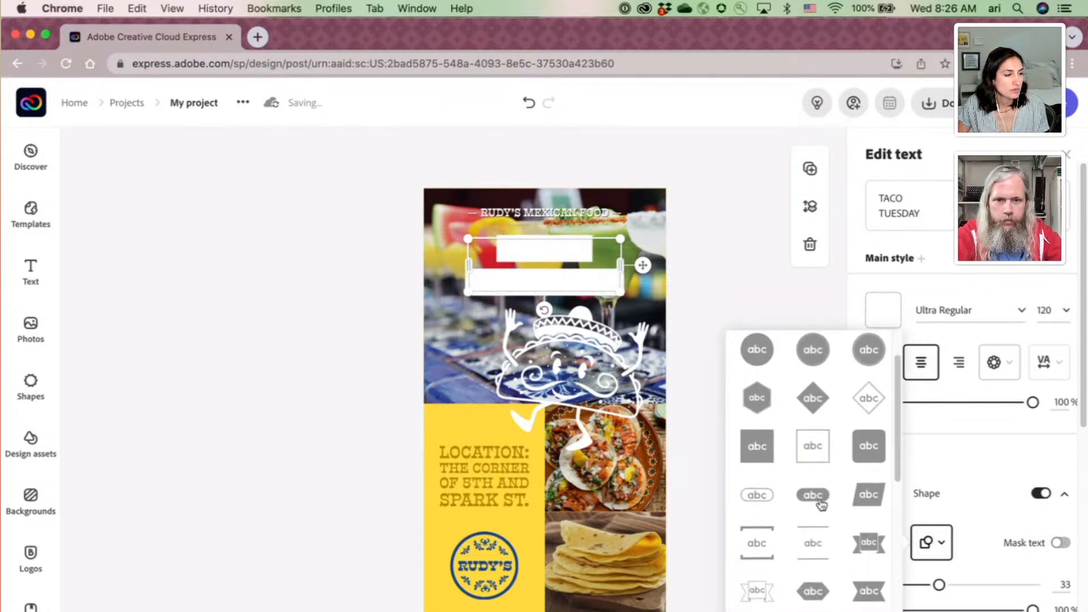
scroll(821, 504, "down", 5)
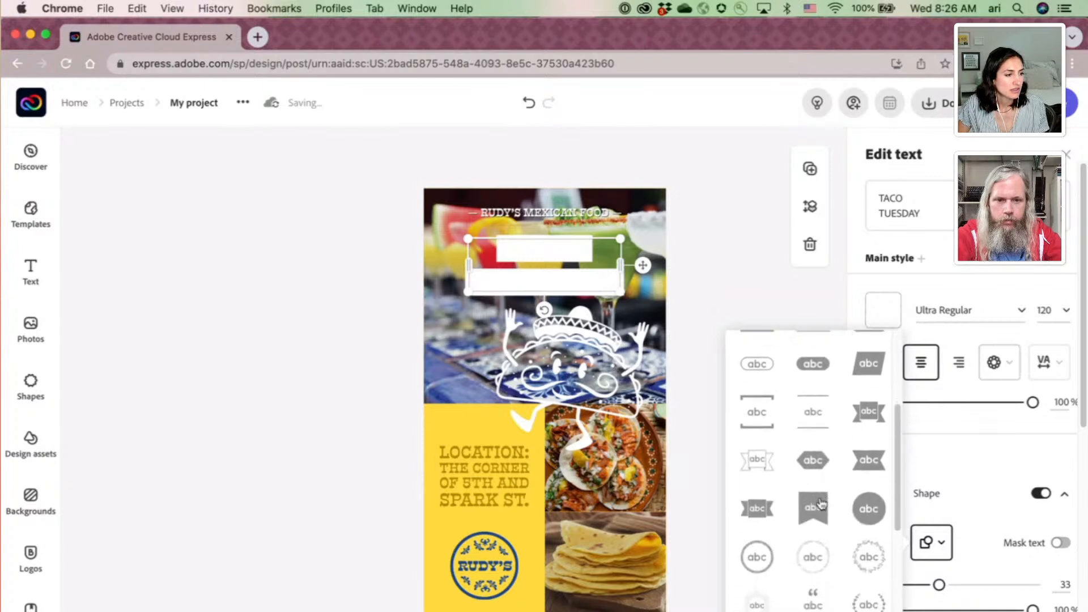
scroll(820, 502, "down", 8)
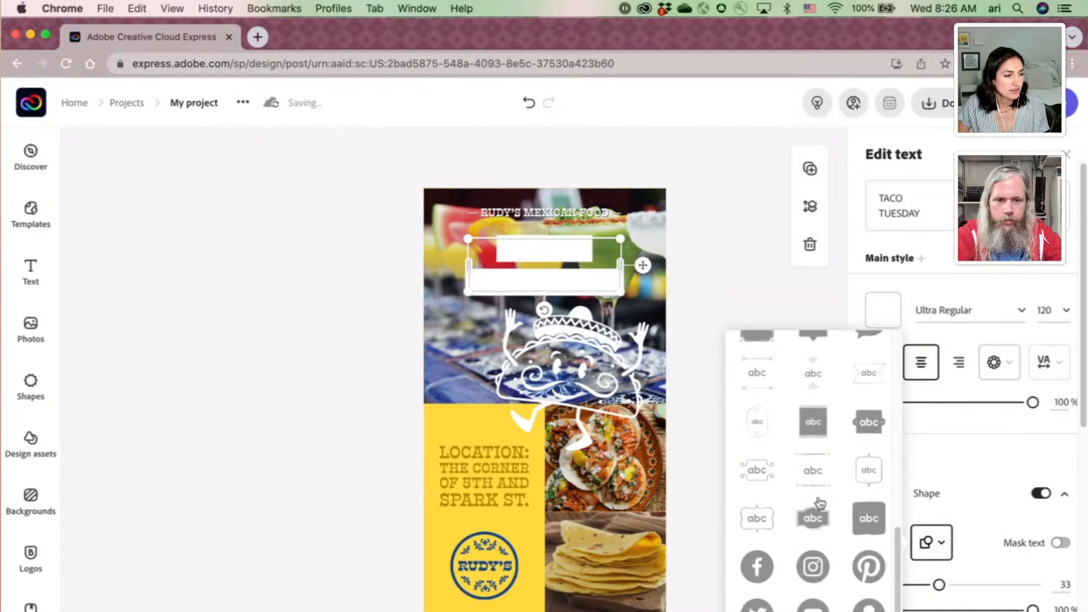
scroll(820, 502, "up", 10)
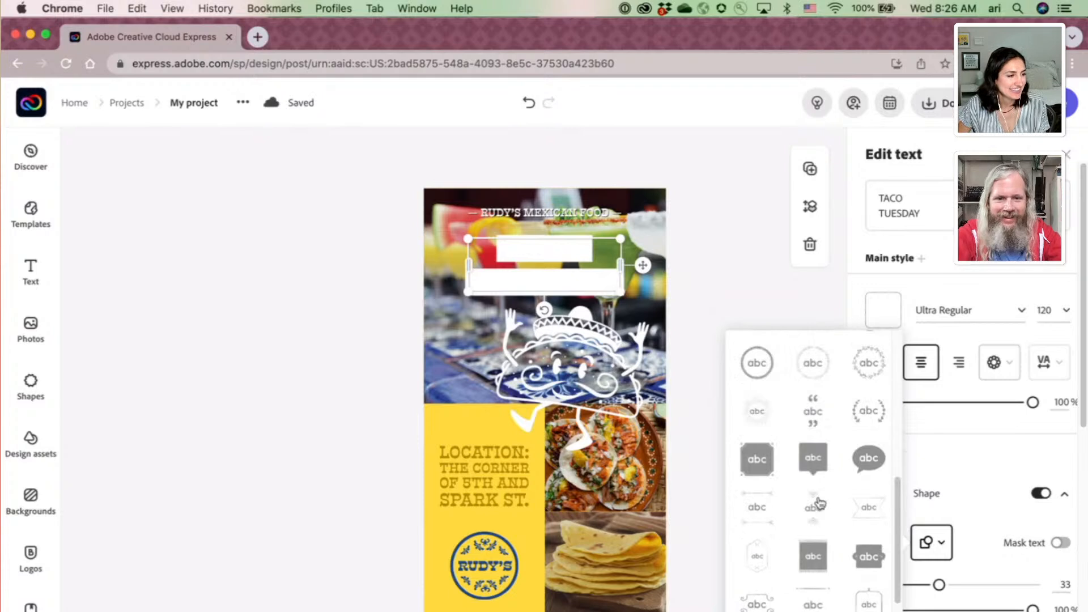
scroll(819, 503, "up", 8)
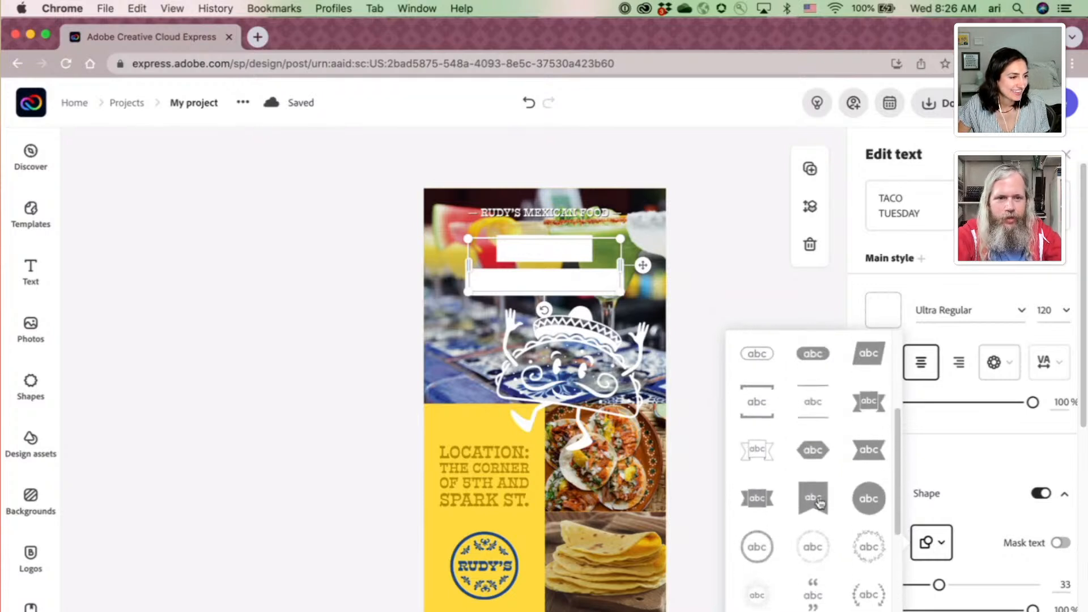
scroll(820, 503, "up", 4)
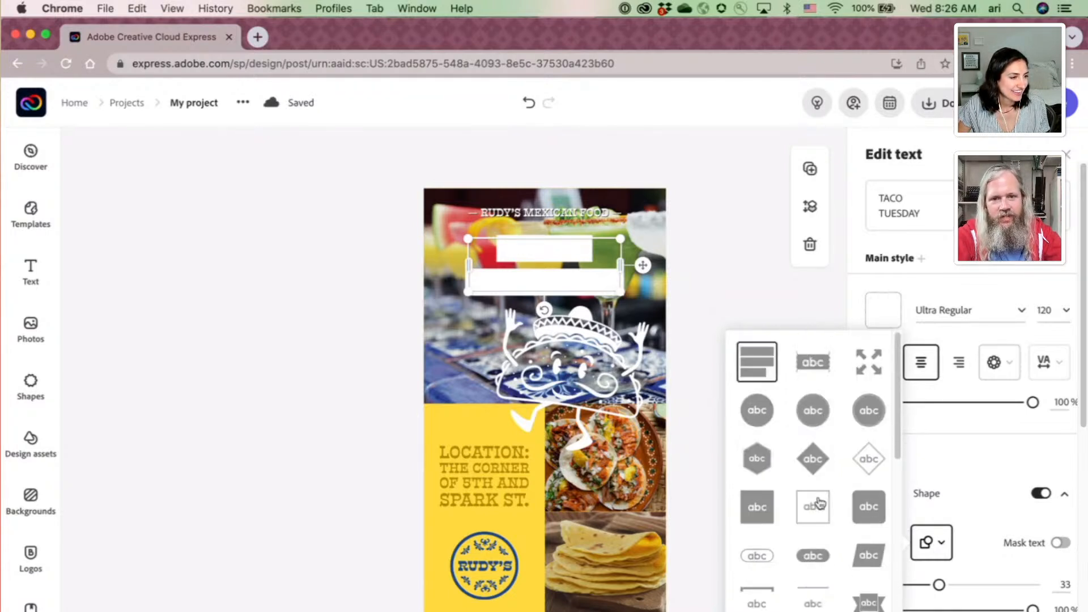
scroll(820, 503, "down", 8)
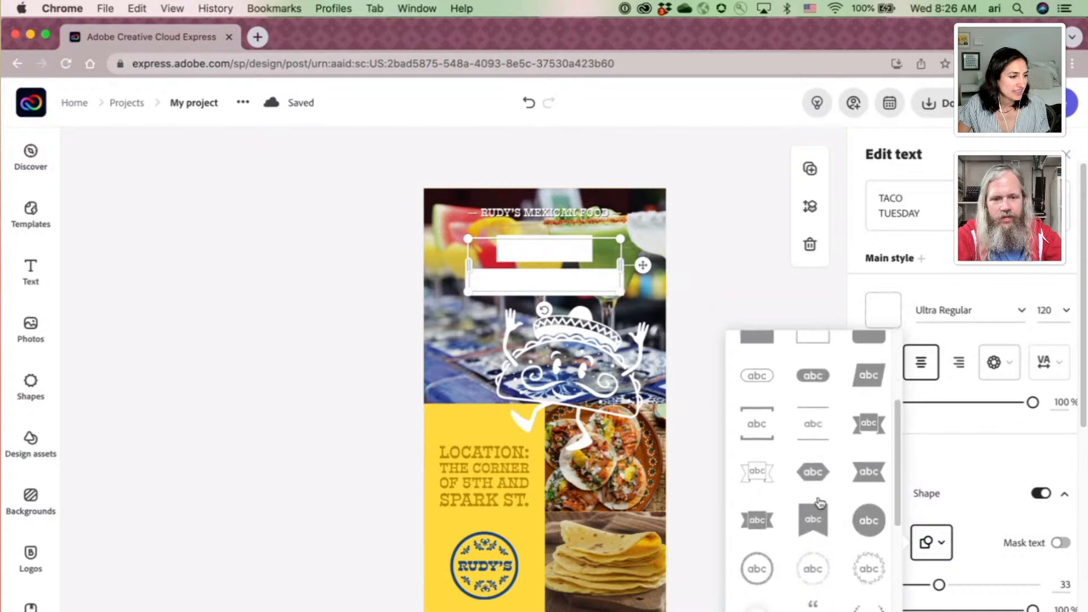
scroll(817, 501, "down", 10)
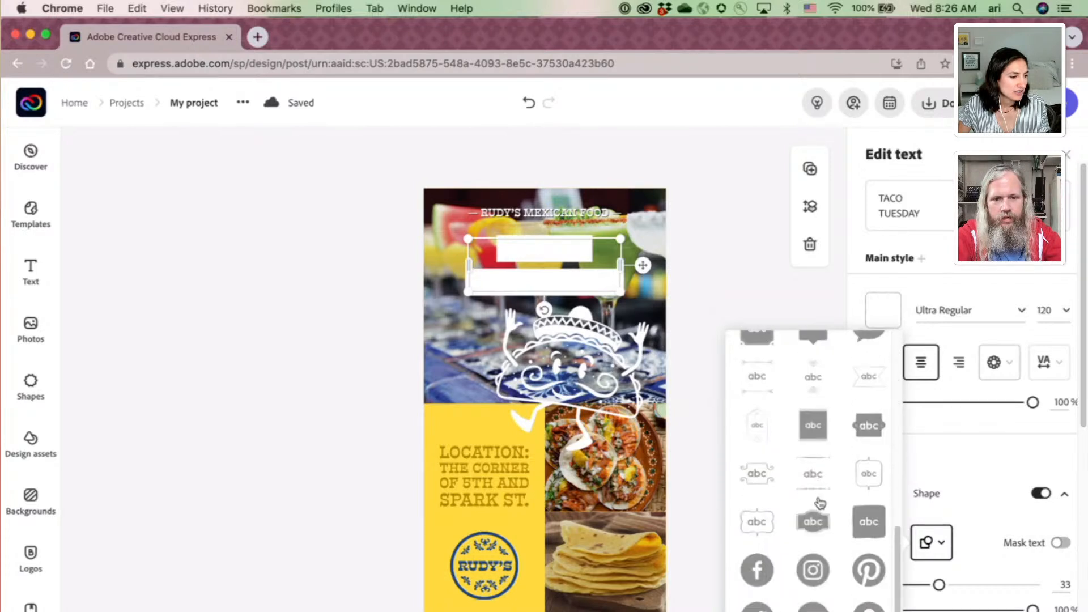
scroll(819, 501, "down", 2)
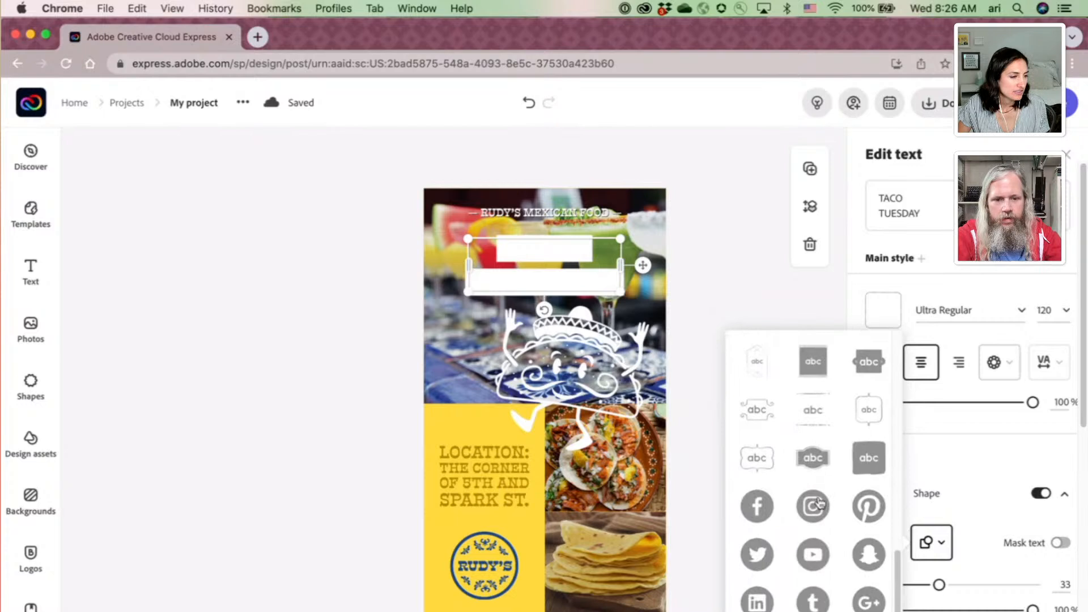
scroll(819, 501, "up", 3)
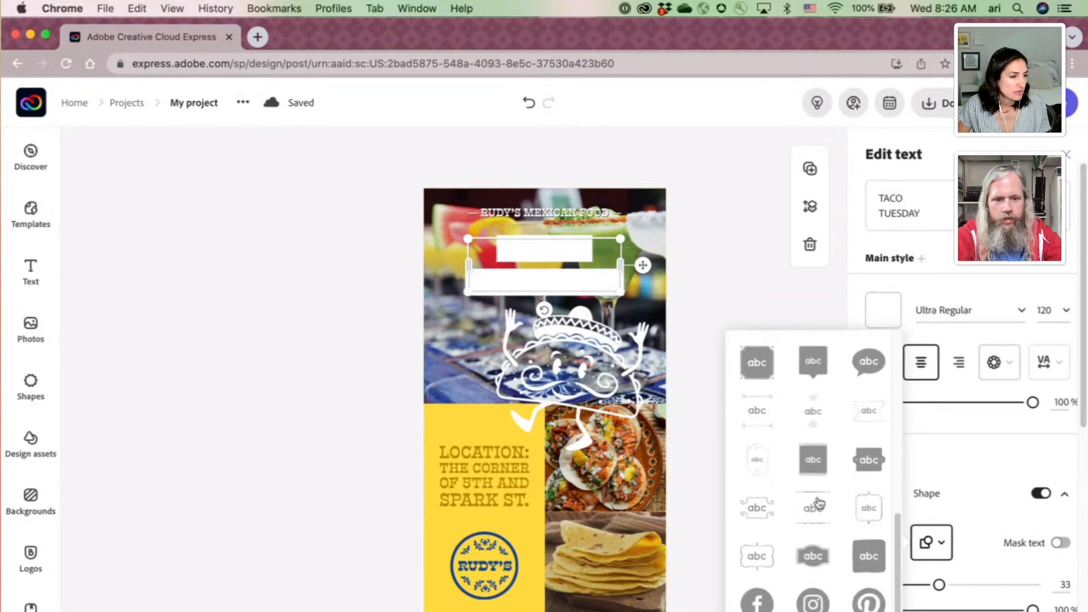
left_click(869, 549)
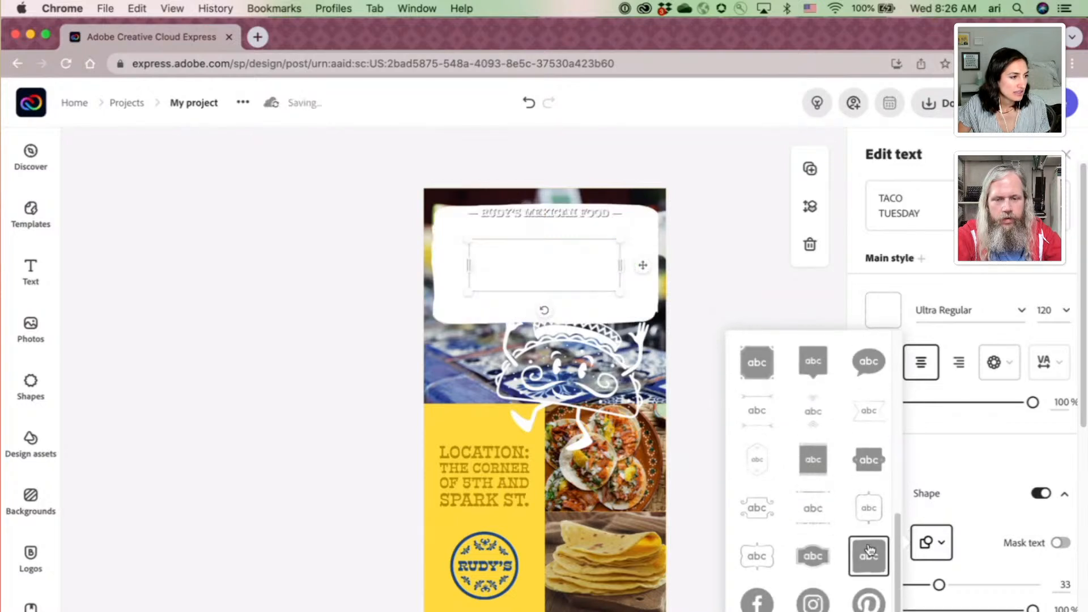
left_click(970, 514)
Set the title's background shape to the custom pink-red colour #E61969.
left_click(890, 547)
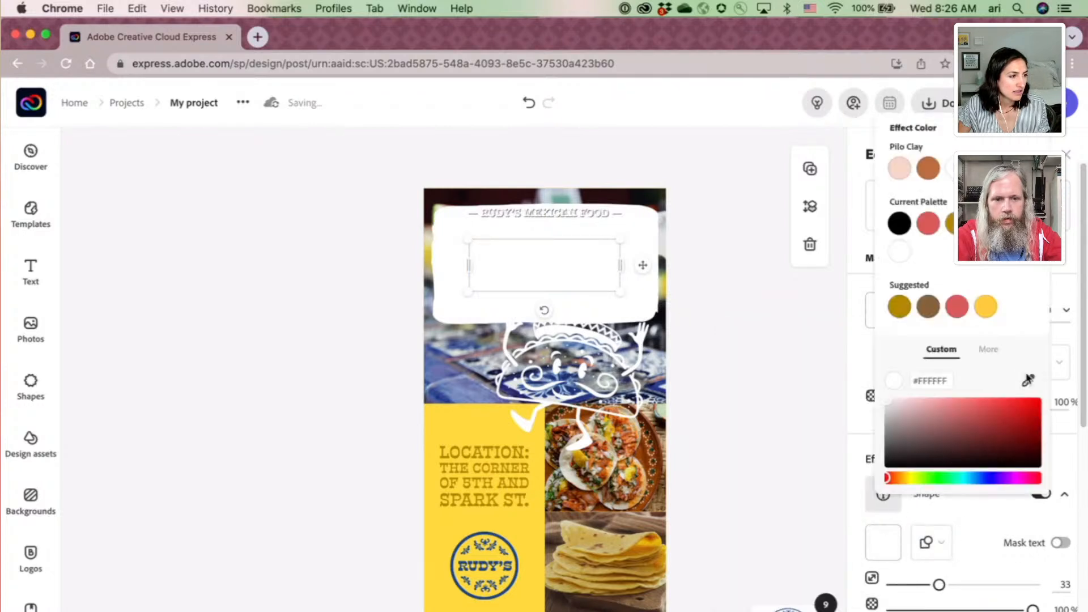
left_click(1027, 478)
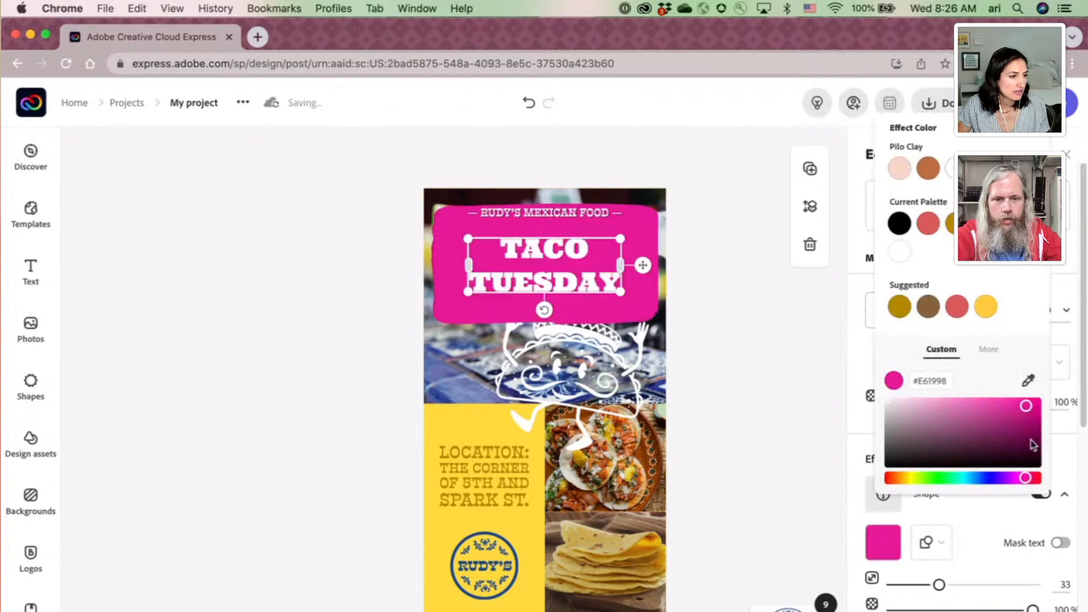
left_click_drag(1027, 478, 1034, 478)
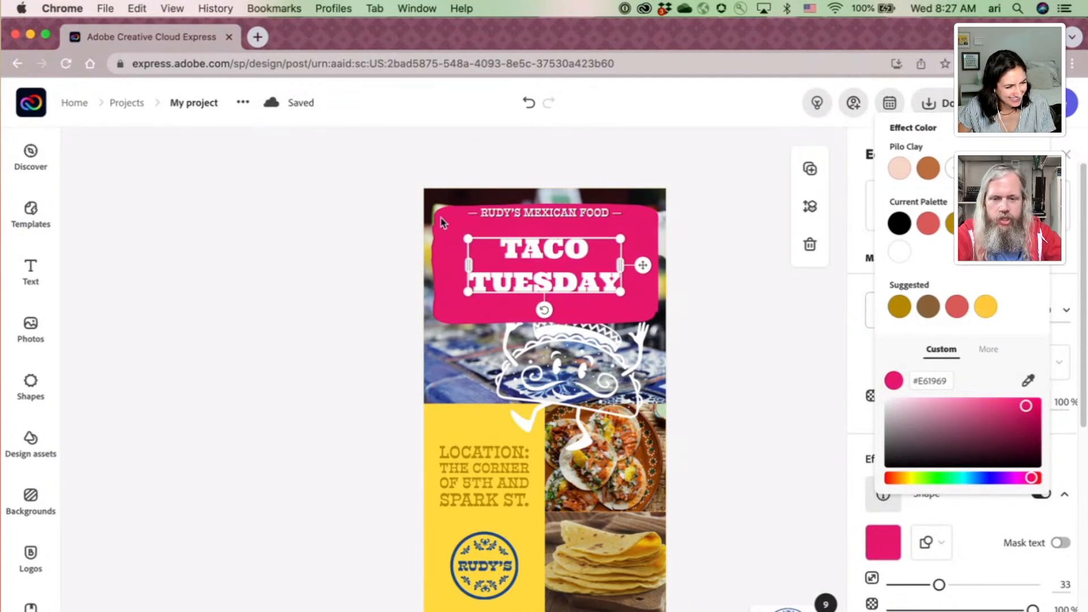
Set the TACO TUESDAY background shape to 45% opacity and size 0, and switch the Shape effect off and on to compare.
left_click_drag(1033, 609, 951, 609)
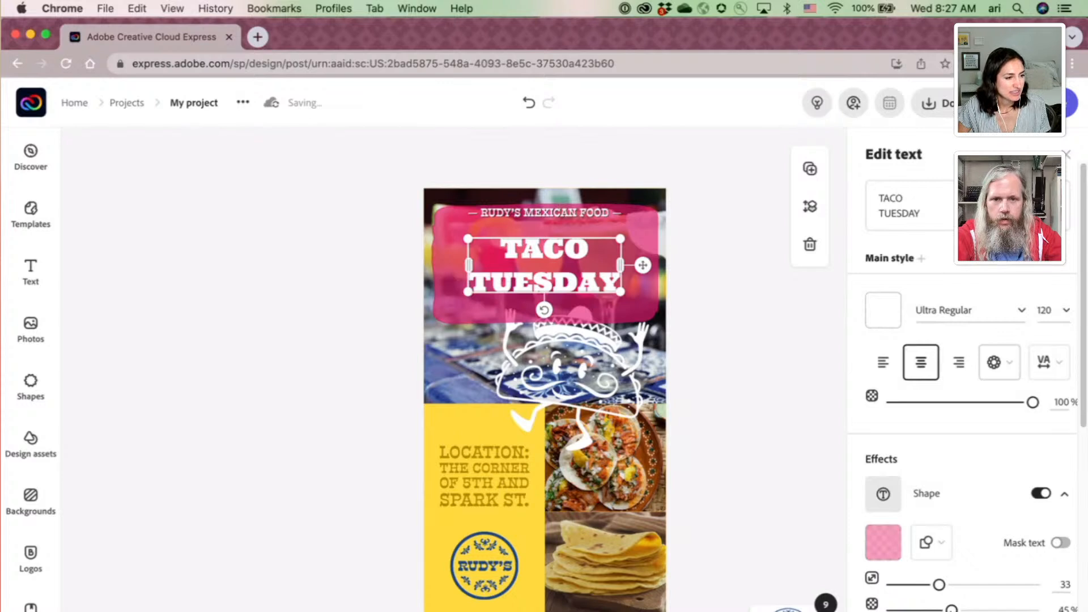
left_click_drag(939, 584, 896, 584)
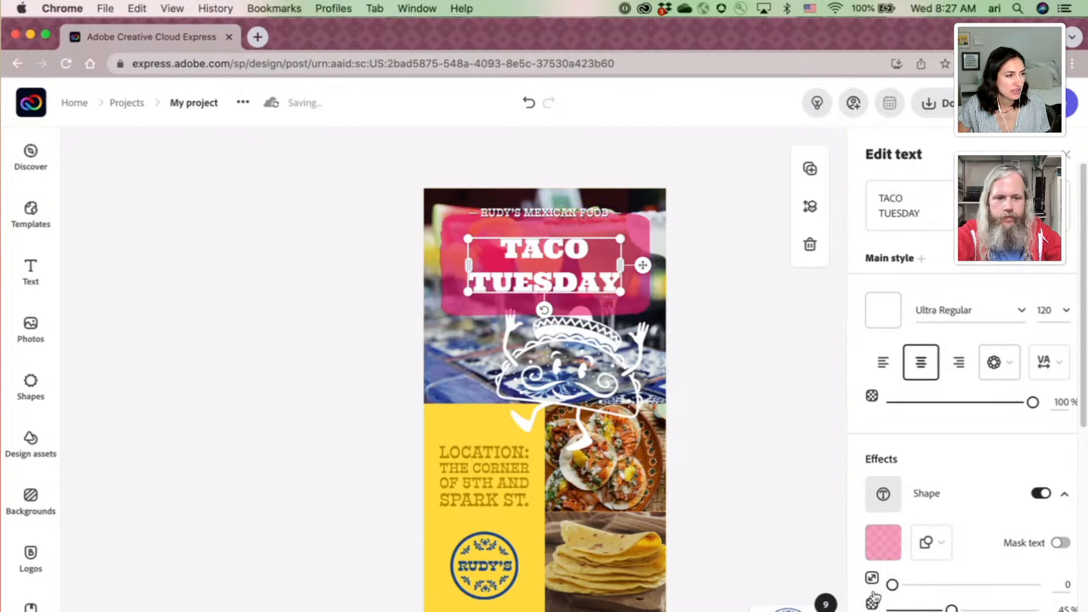
left_click(884, 497)
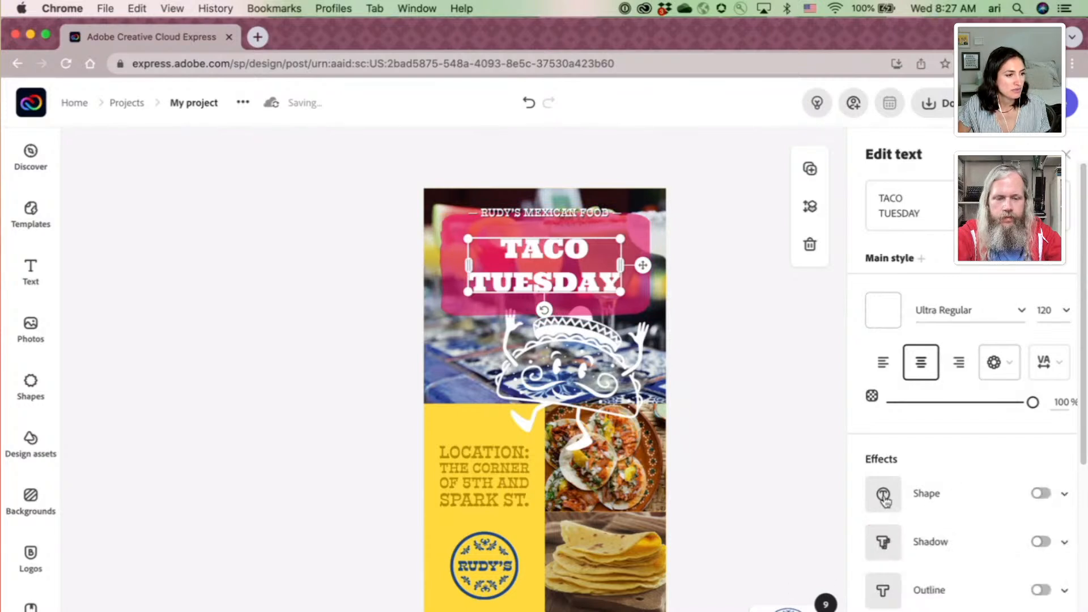
left_click(1041, 493)
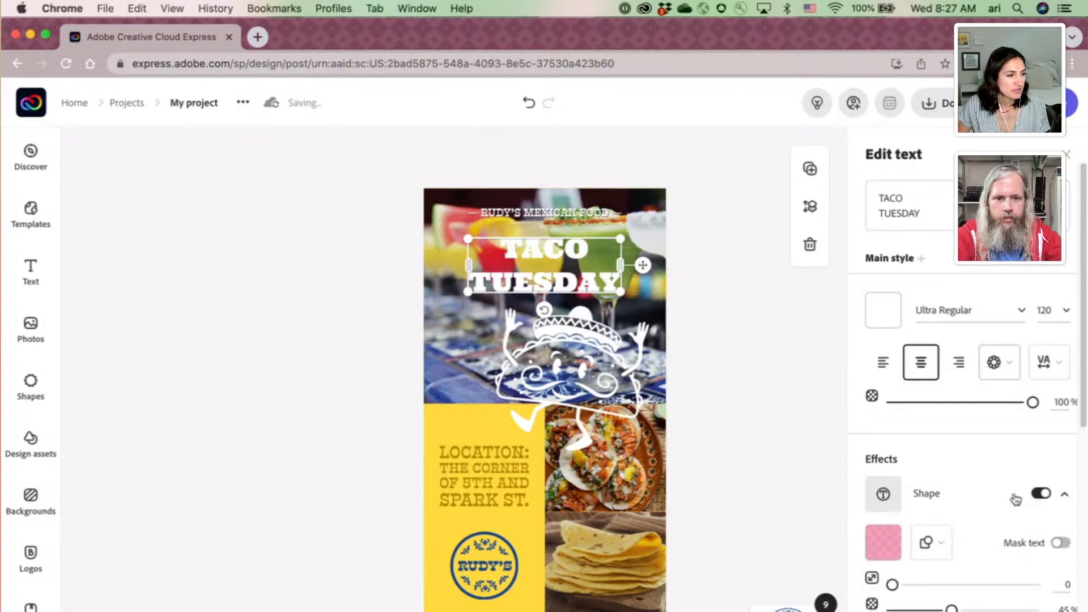
Try the solid pill shape behind the TACO TUESDAY title and look through the other background shapes.
left_click(930, 542)
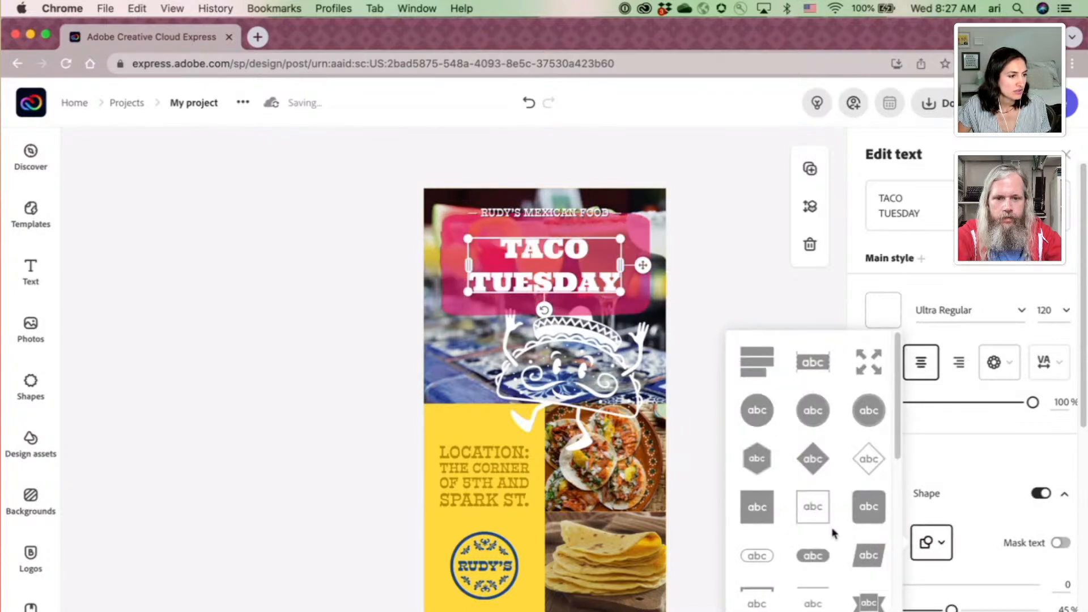
left_click(813, 557)
scroll(847, 544, "down", 2)
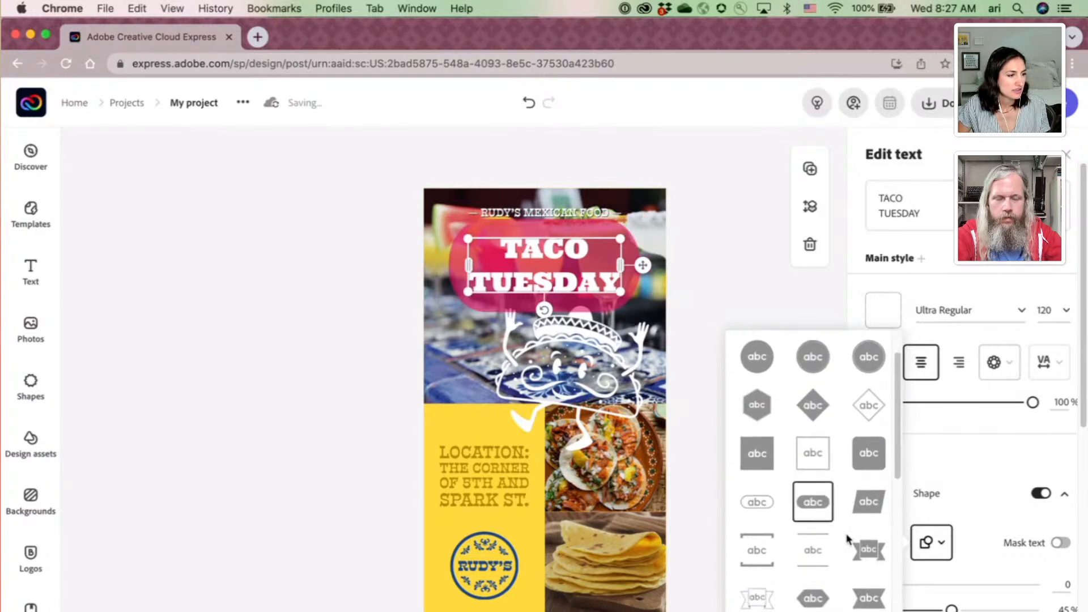
scroll(838, 581, "down", 5)
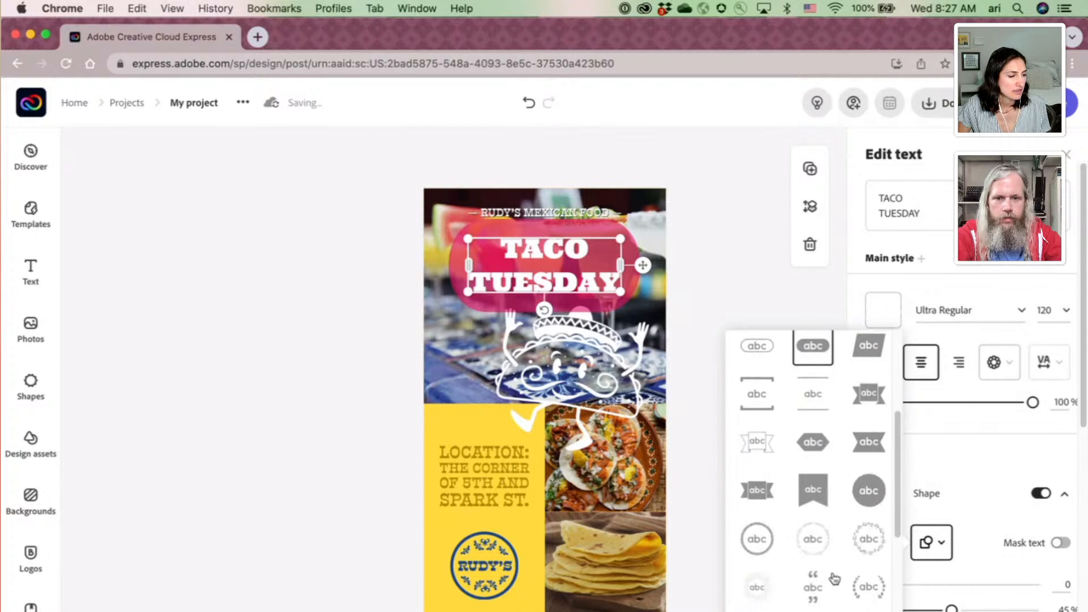
scroll(834, 575, "up", 7)
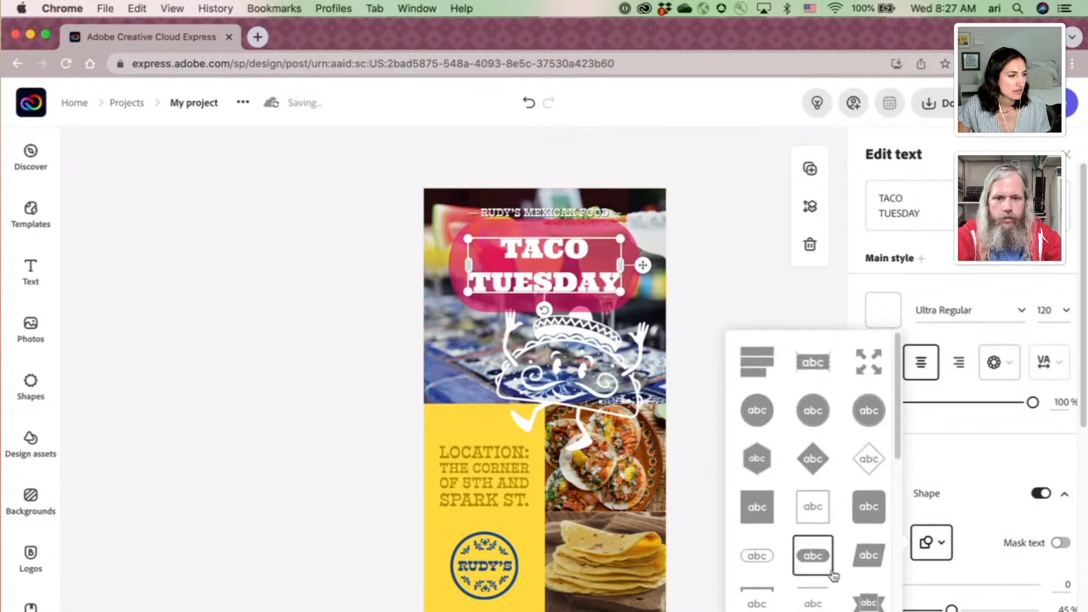
Try the line-by-line bars and the full-width band behind TACO TUESDAY, setting the band's opacity to 23%.
left_click(758, 357)
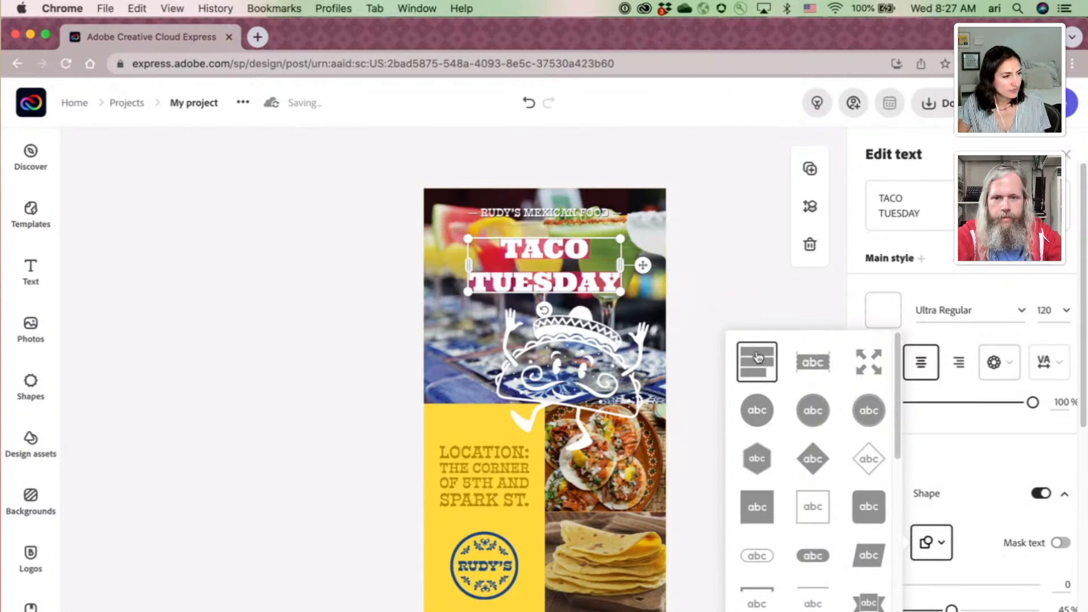
left_click(812, 365)
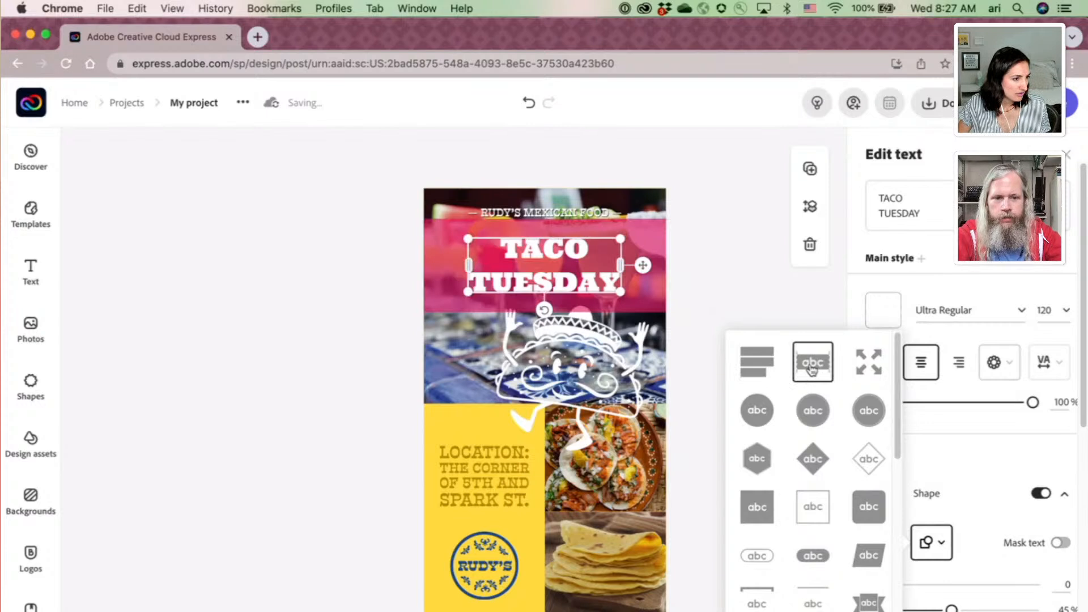
left_click(985, 458)
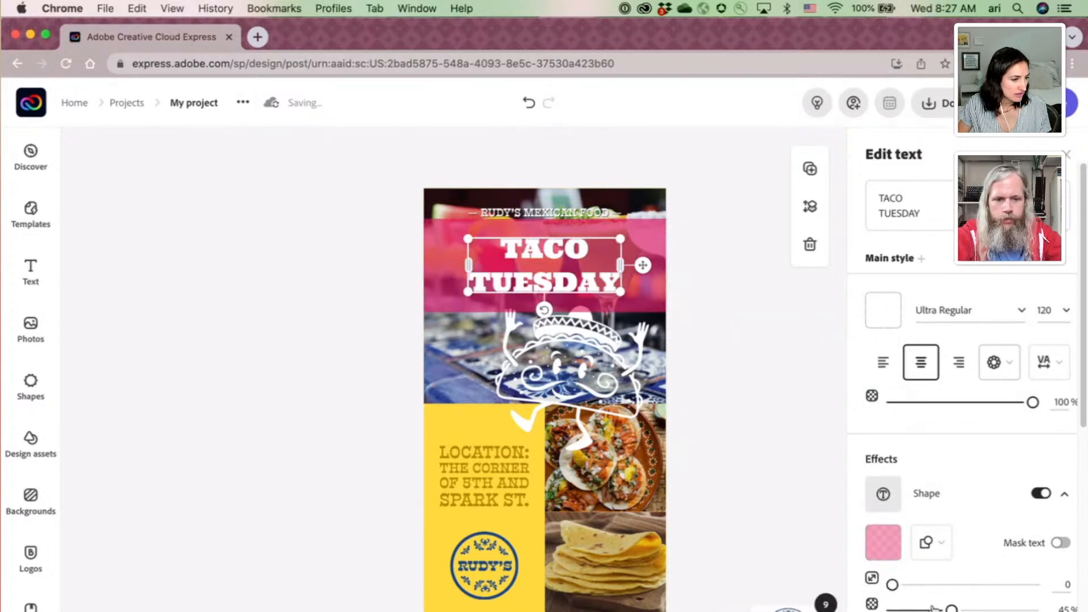
left_click_drag(952, 609, 909, 609)
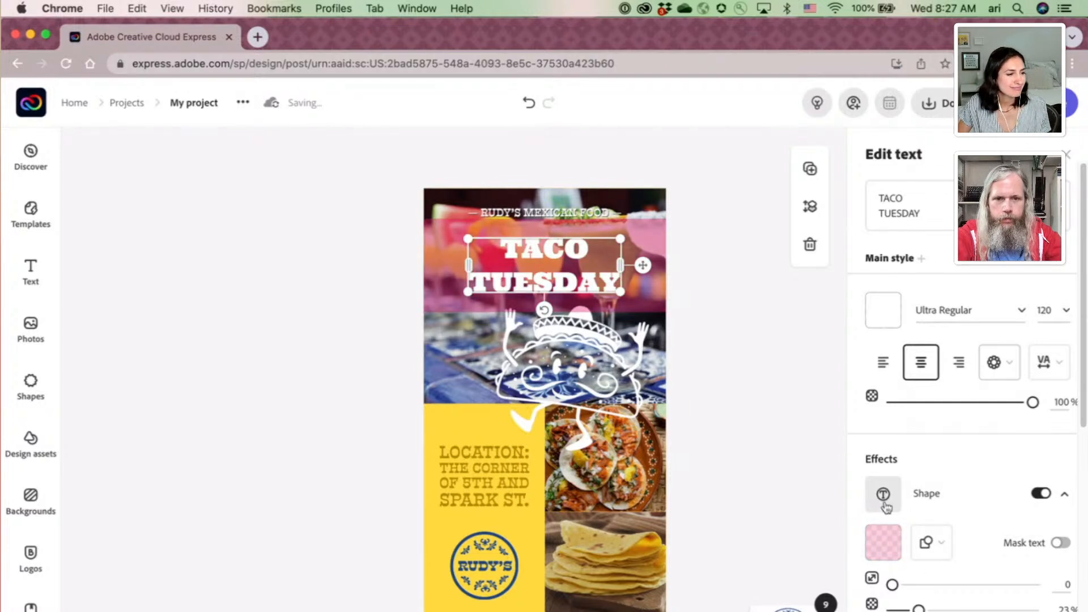
Try the line-by-line bars behind the TACO TUESDAY title again, with the shape's opacity at 41%.
left_click(930, 544)
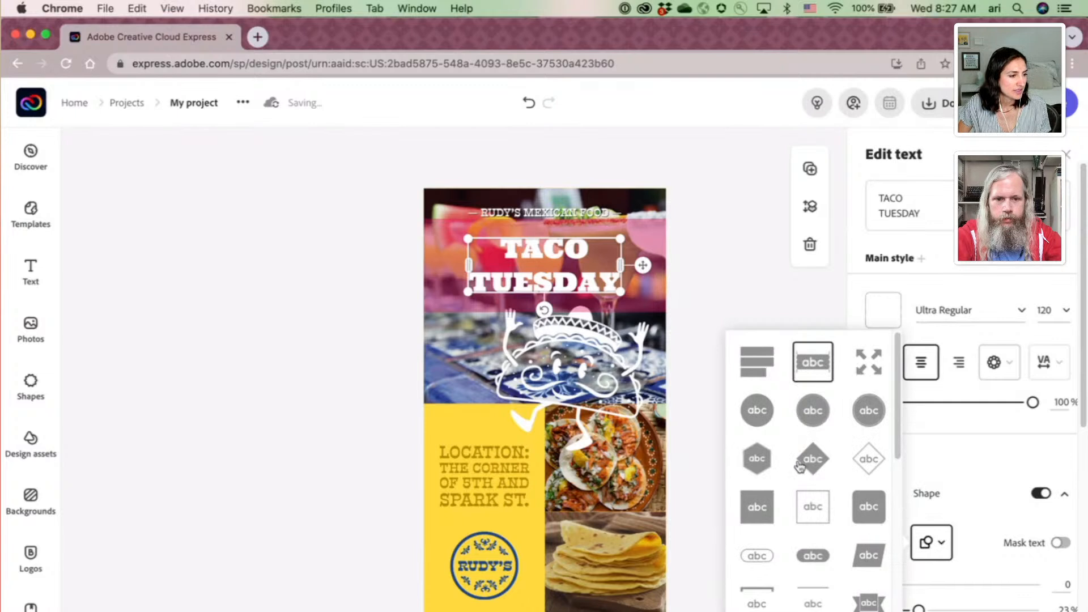
left_click(754, 361)
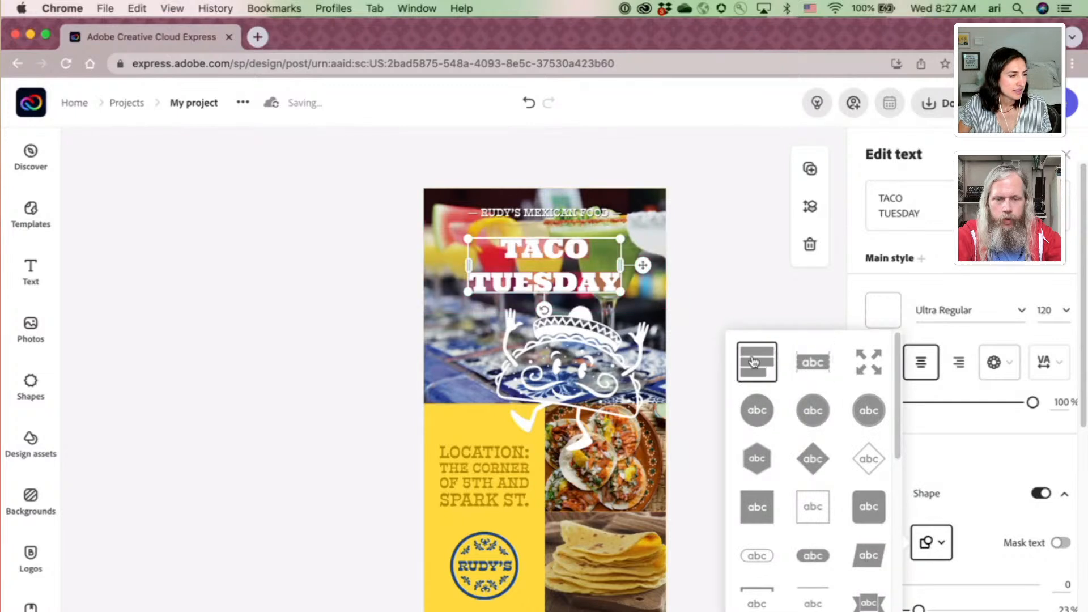
left_click(928, 482)
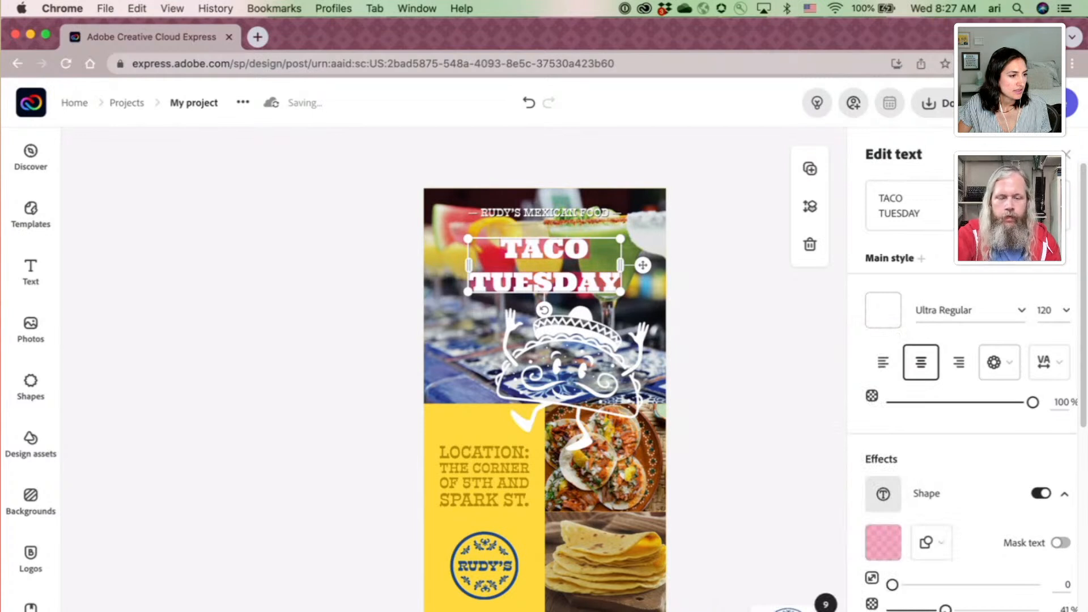
left_click(931, 542)
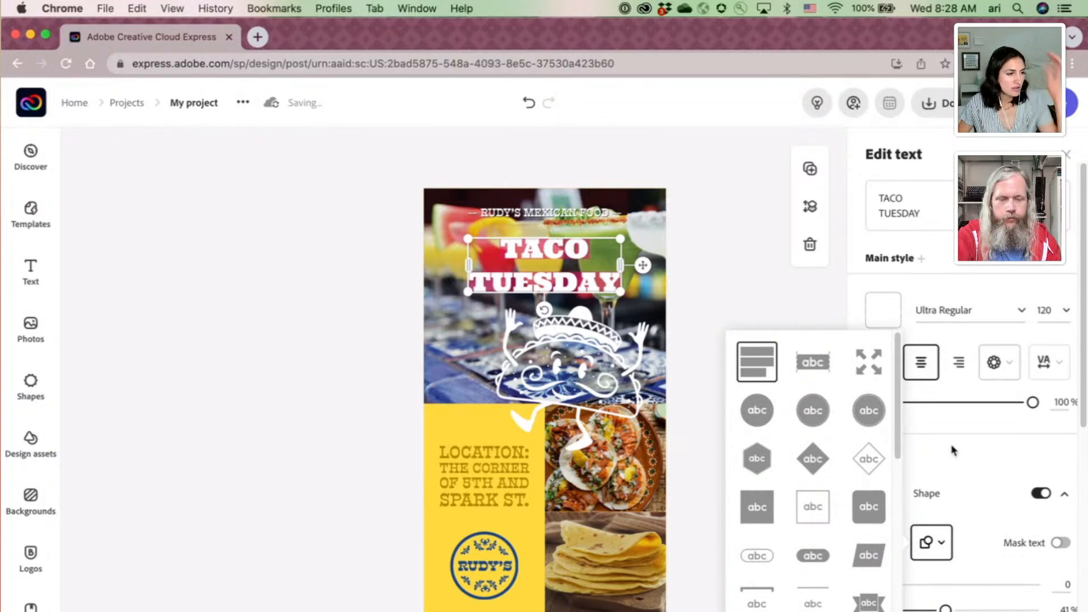
left_click(1002, 486)
Turn off the TACO TUESDAY title's Shape effect, enable its Shadow effect and deselect the title.
left_click(1044, 493)
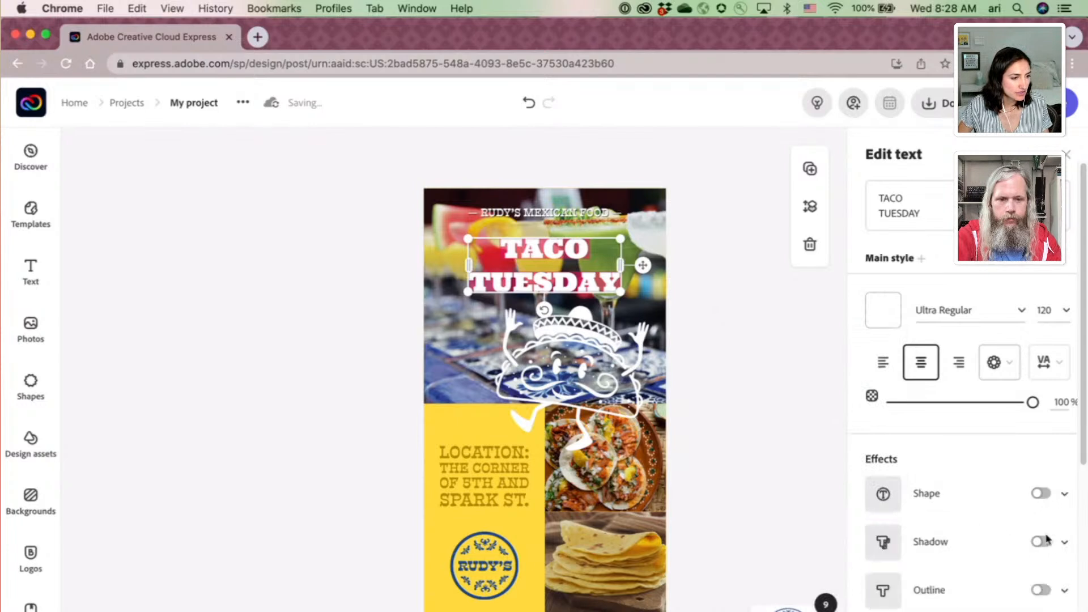
left_click(1041, 542)
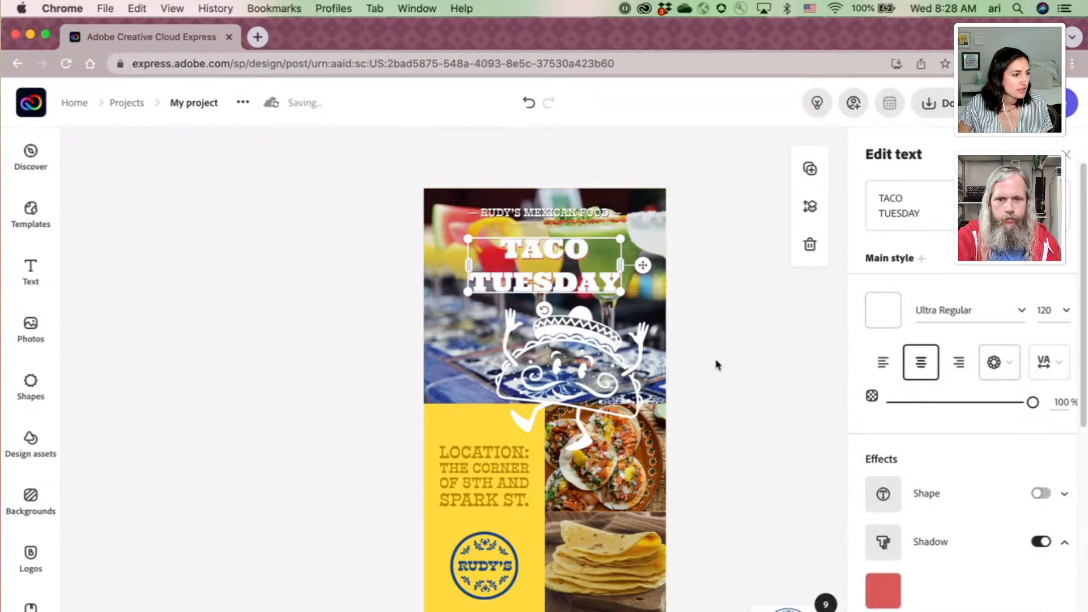
left_click(747, 363)
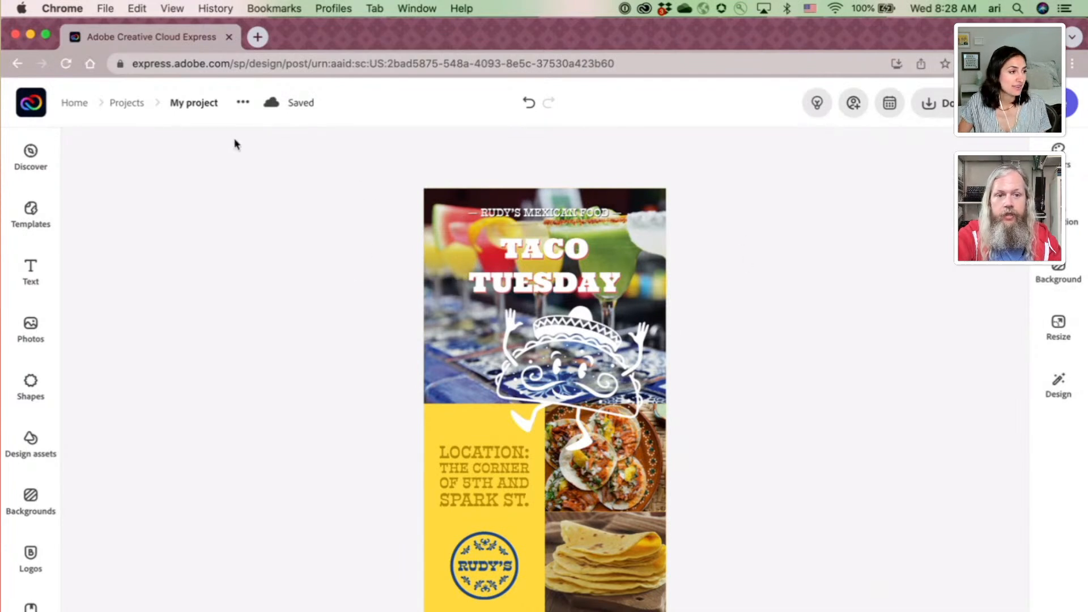
Rename the project as "Rudy's Taco Tuesday".
left_click(208, 105)
type("Ru")
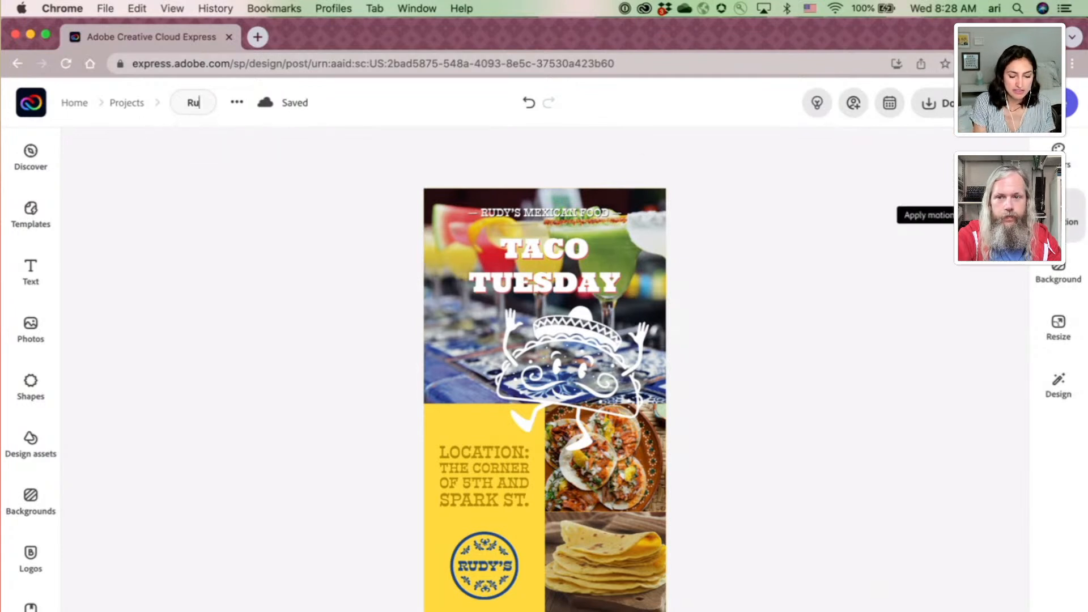
type("dy")
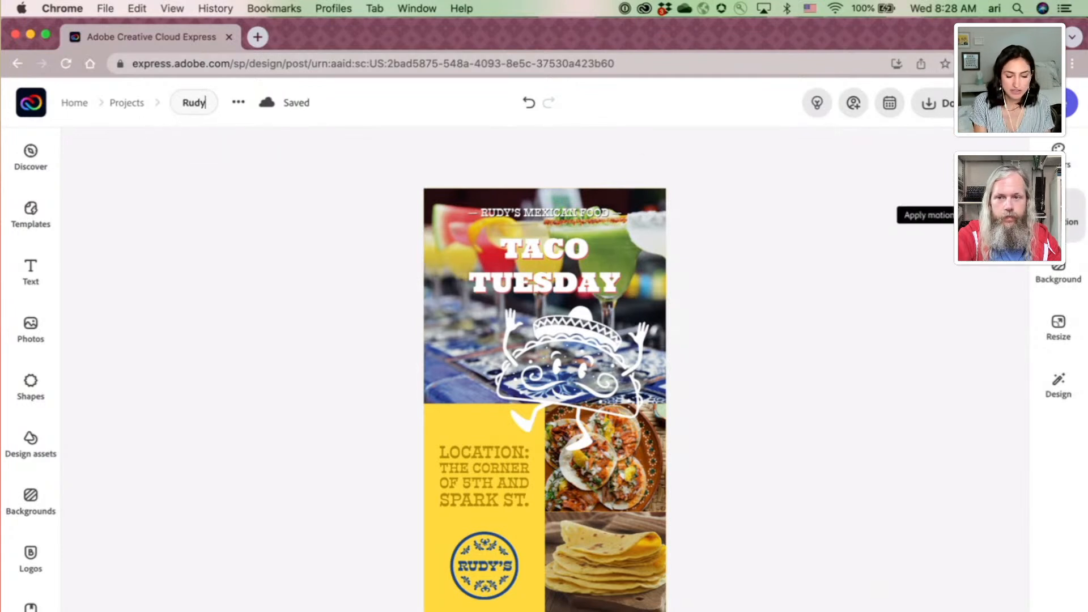
type("'s Taco t")
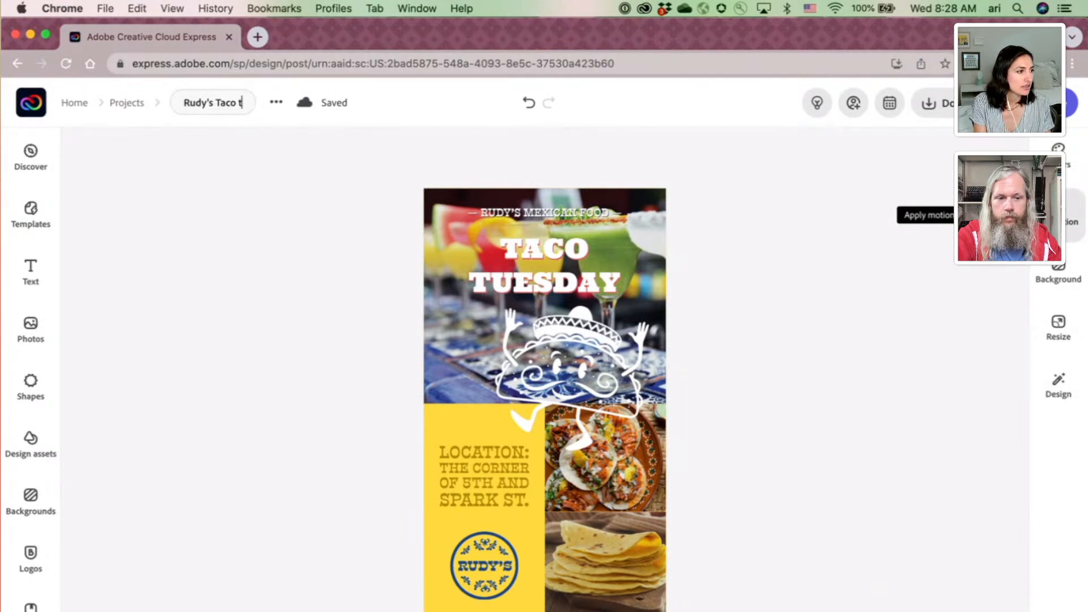
key("BackSpace")
type("Tuesday")
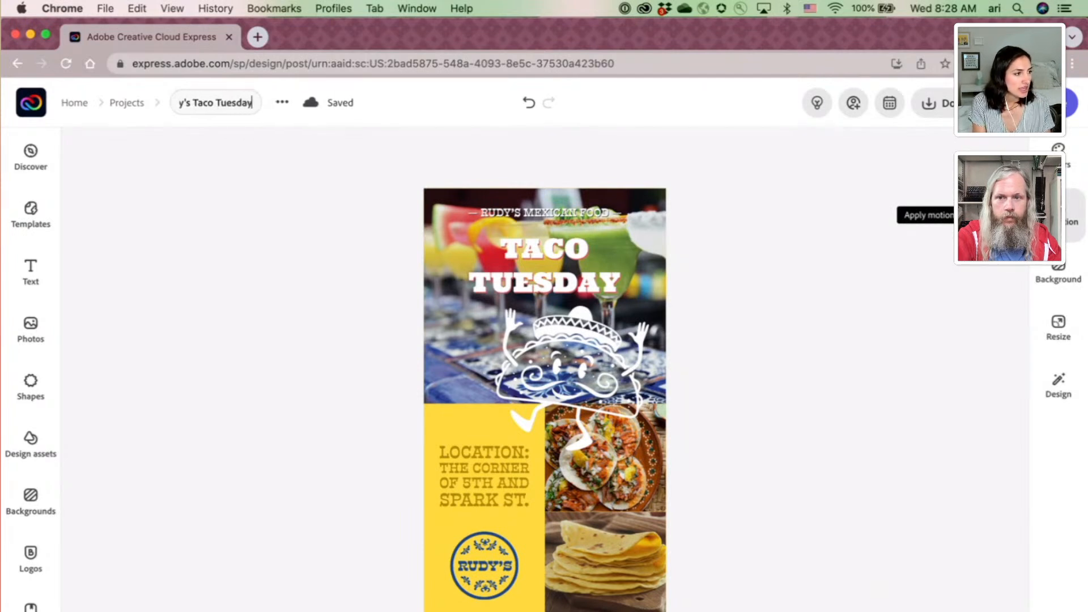
key("Return")
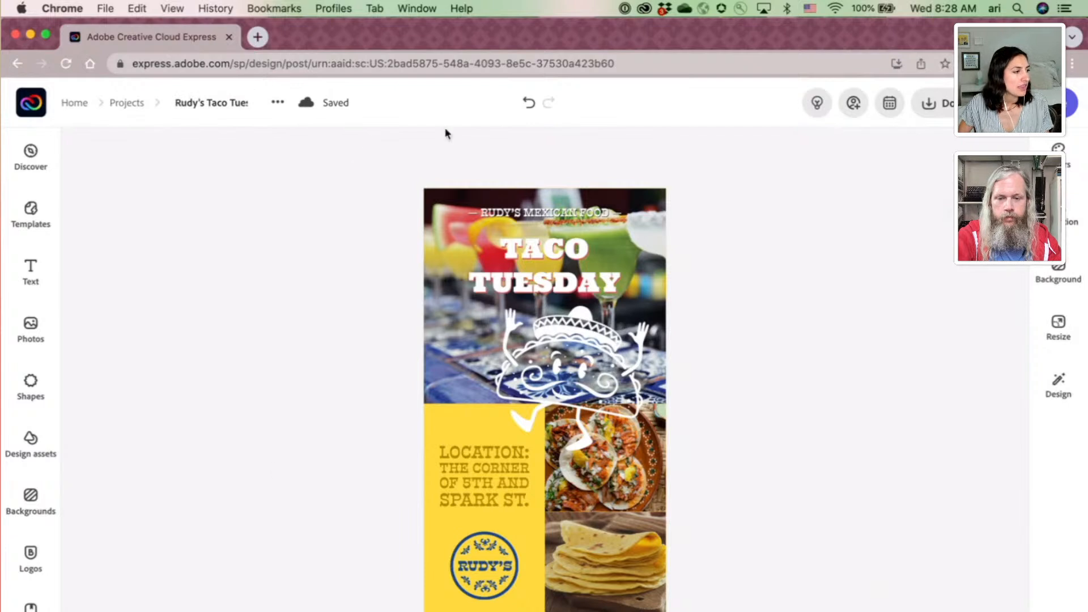
Leave the taco design and create a new blank Instagram story project.
left_click(80, 107)
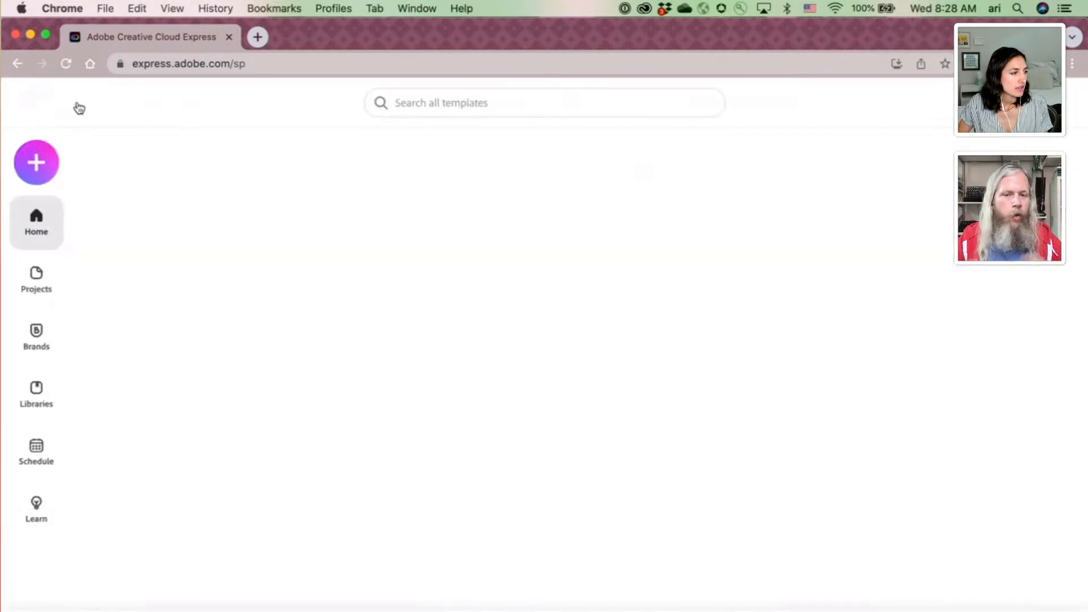
left_click(39, 164)
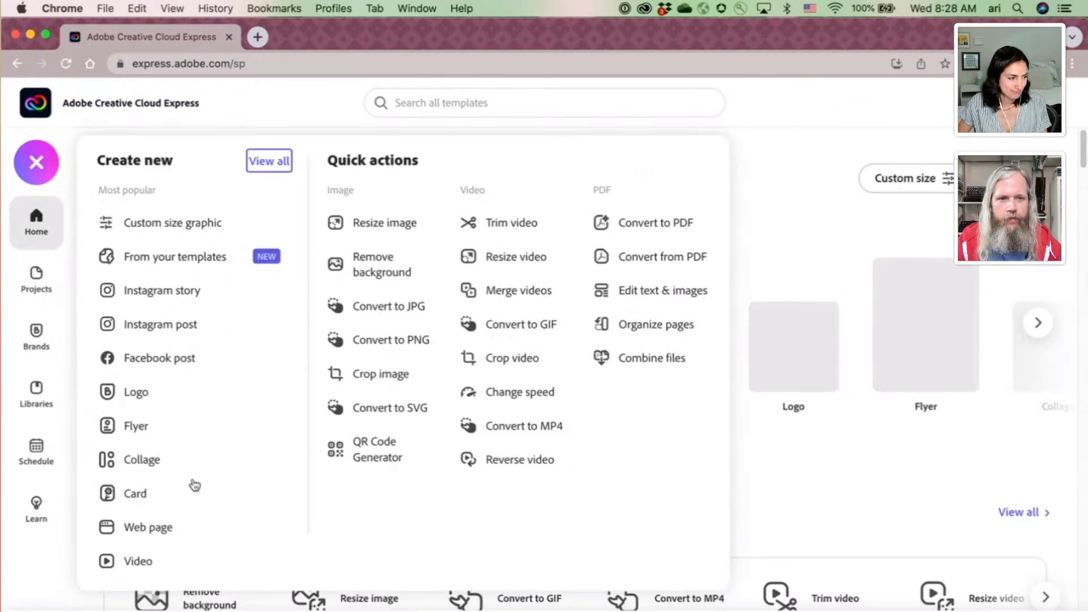
left_click(183, 295)
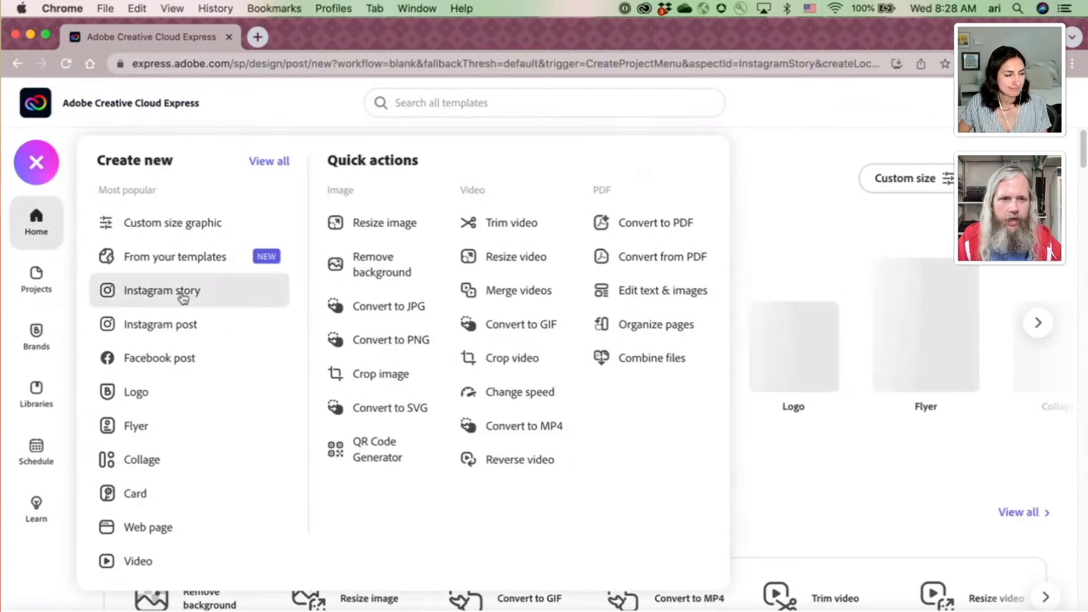
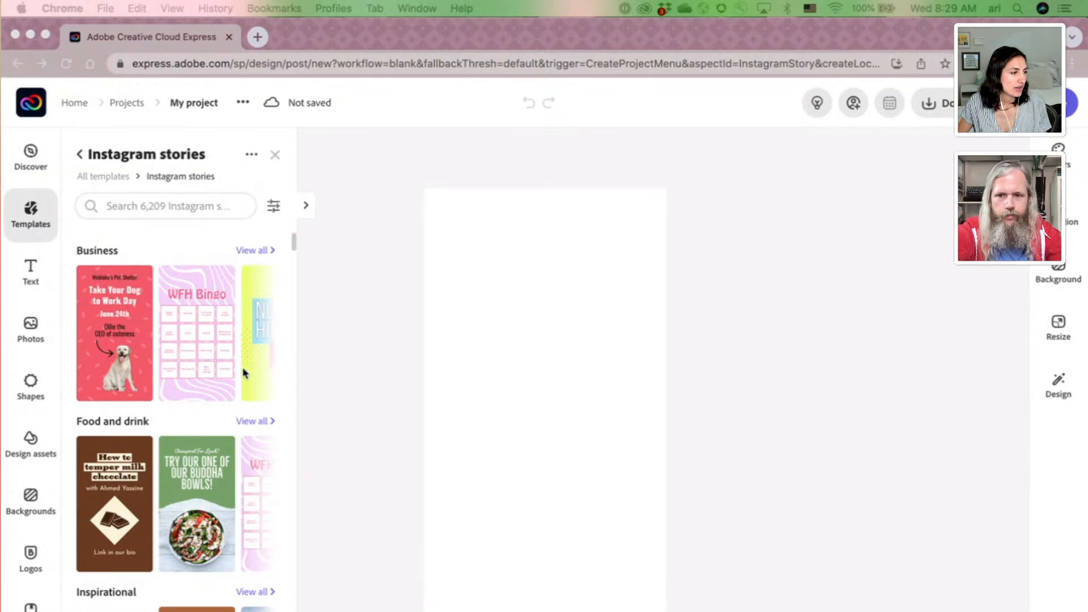
Search the Instagram story templates for "cocktail".
left_click(150, 207)
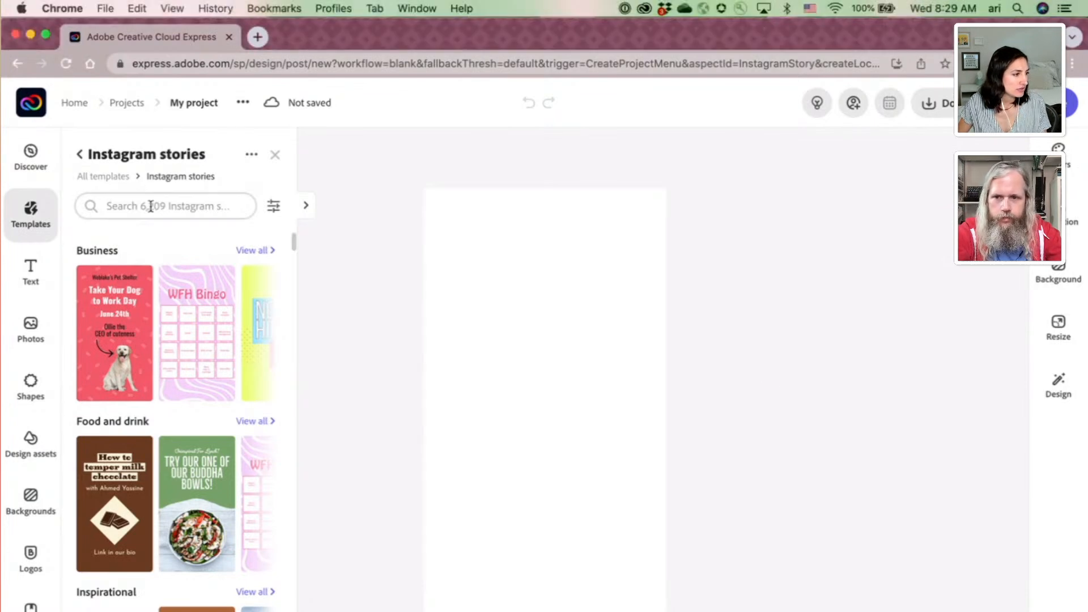
type("cock")
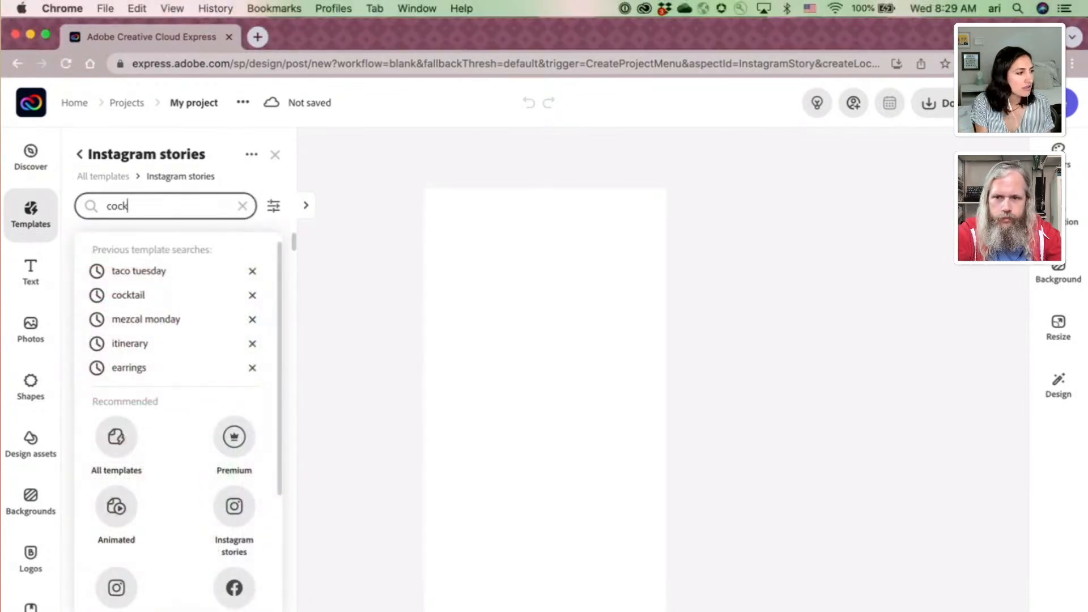
type("tail")
key("Return")
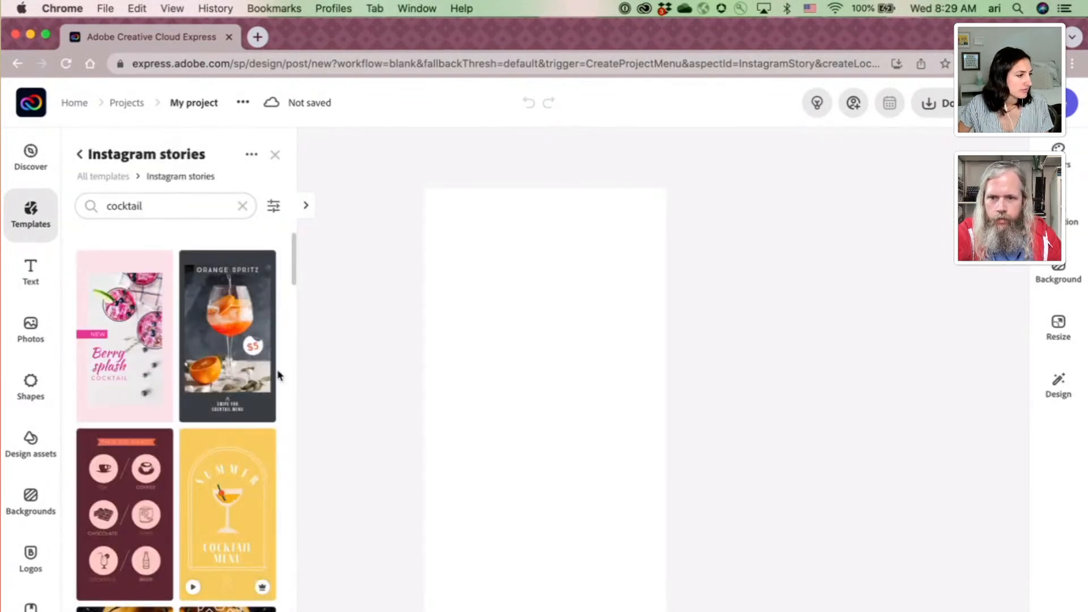
Browse the cocktail templates and try the yellow Summer Cocktail Menu template on the blank story.
scroll(170, 380, "down", 3)
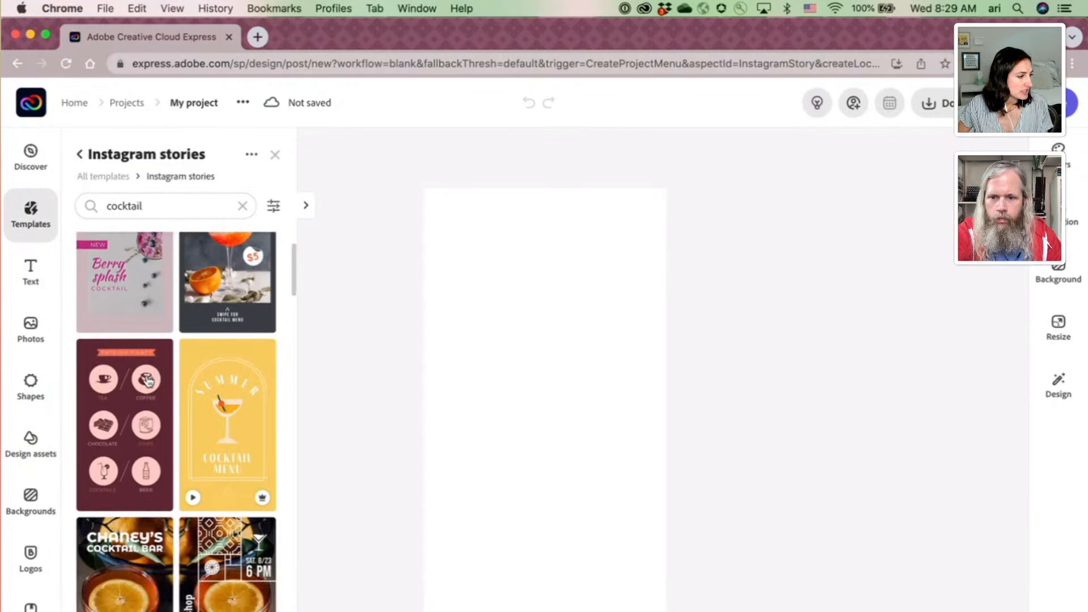
scroll(148, 381, "down", 1)
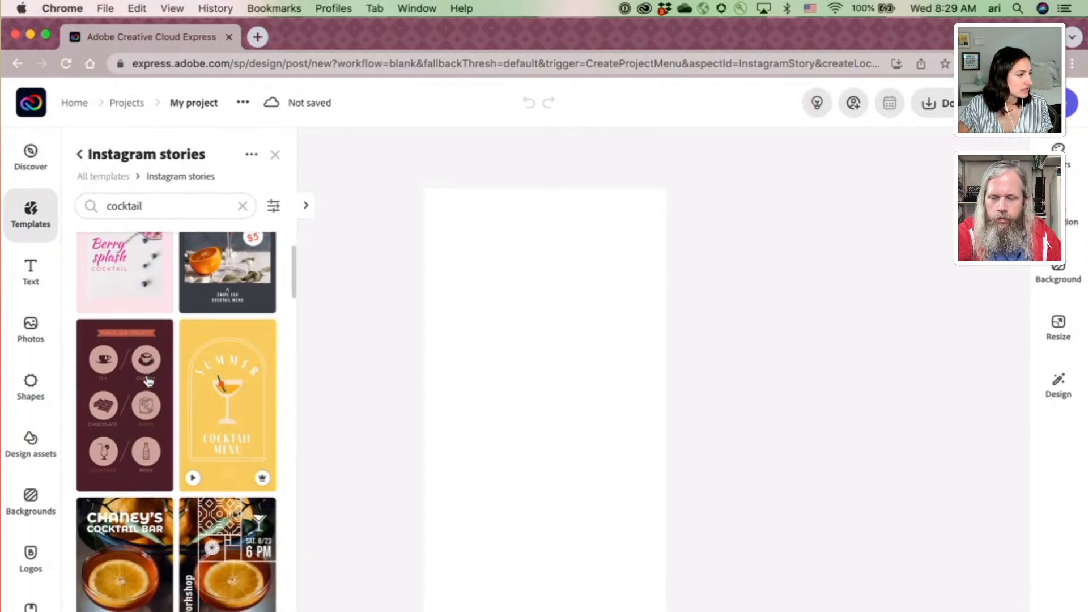
scroll(149, 381, "down", 6)
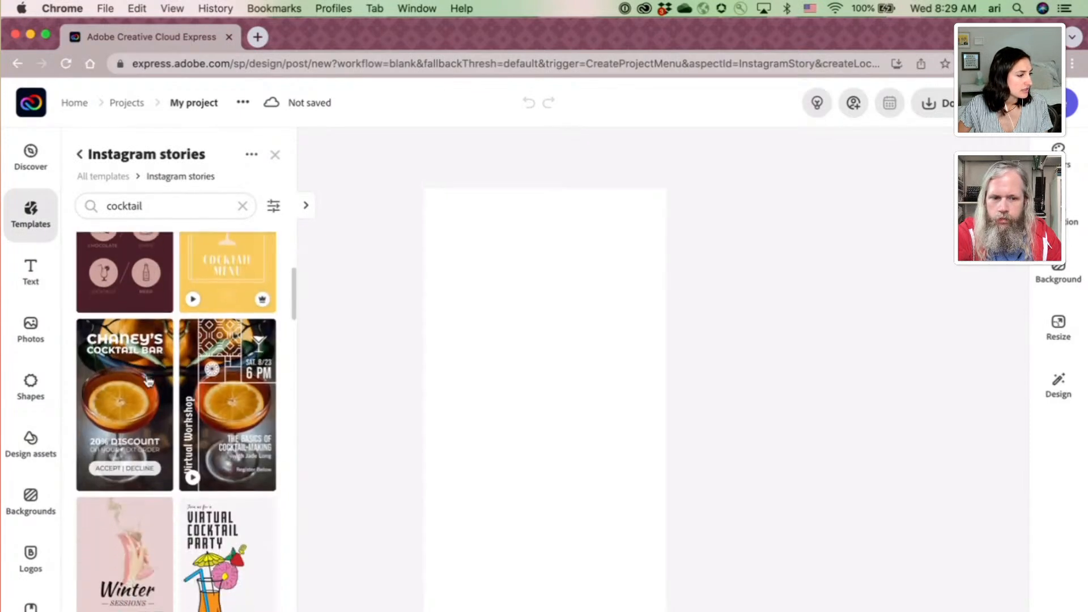
scroll(148, 381, "down", 1)
scroll(187, 362, "up", 4)
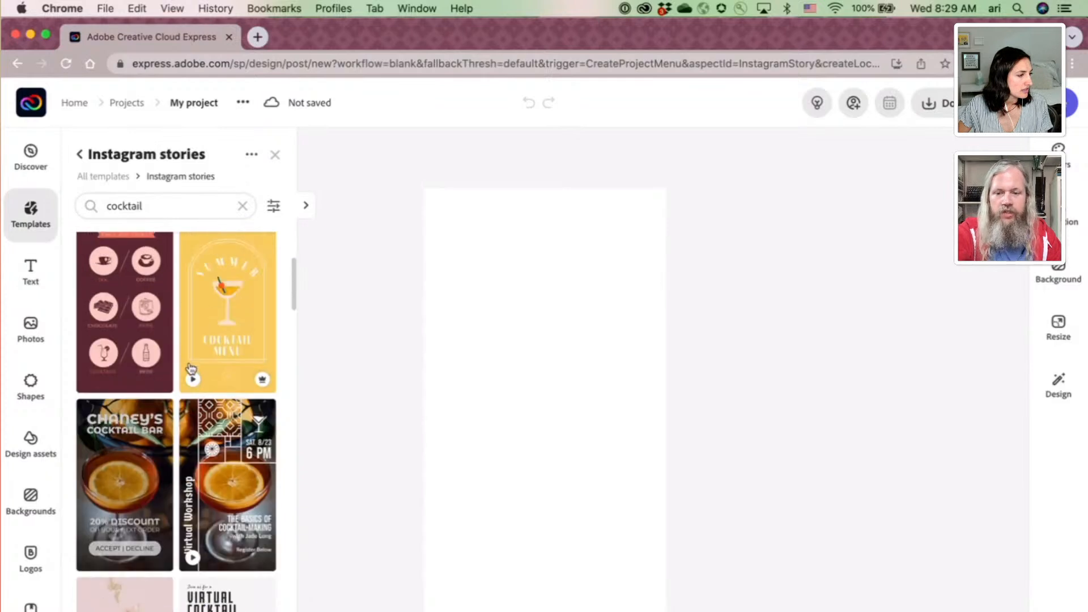
left_click(212, 331)
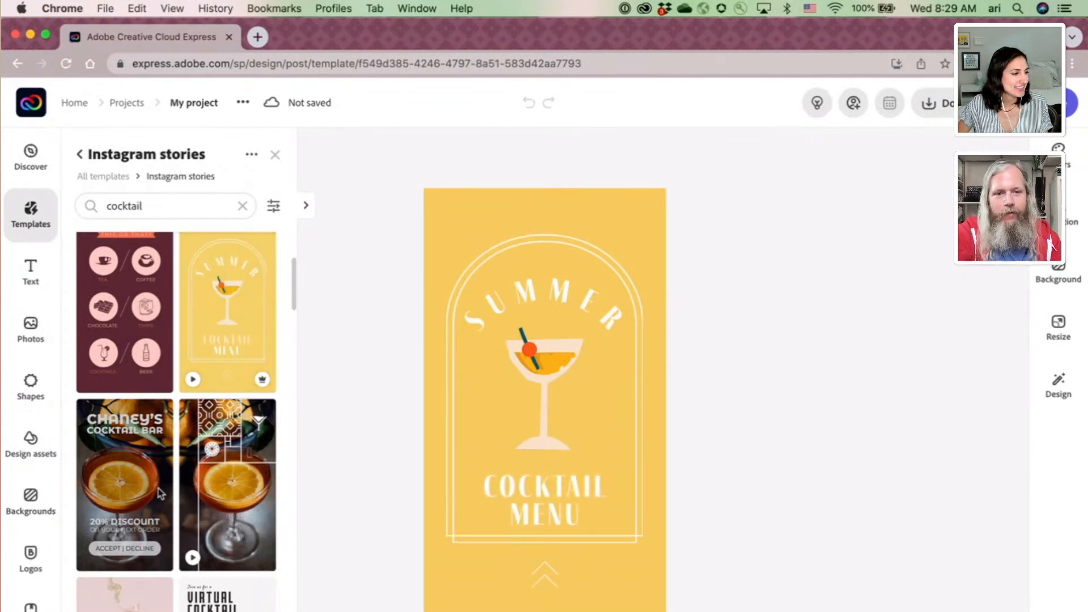
Look further through the cocktail templates and try the dark Beginners Guide template with the orange half circle.
scroll(170, 487, "down", 2)
scroll(160, 491, "down", 3)
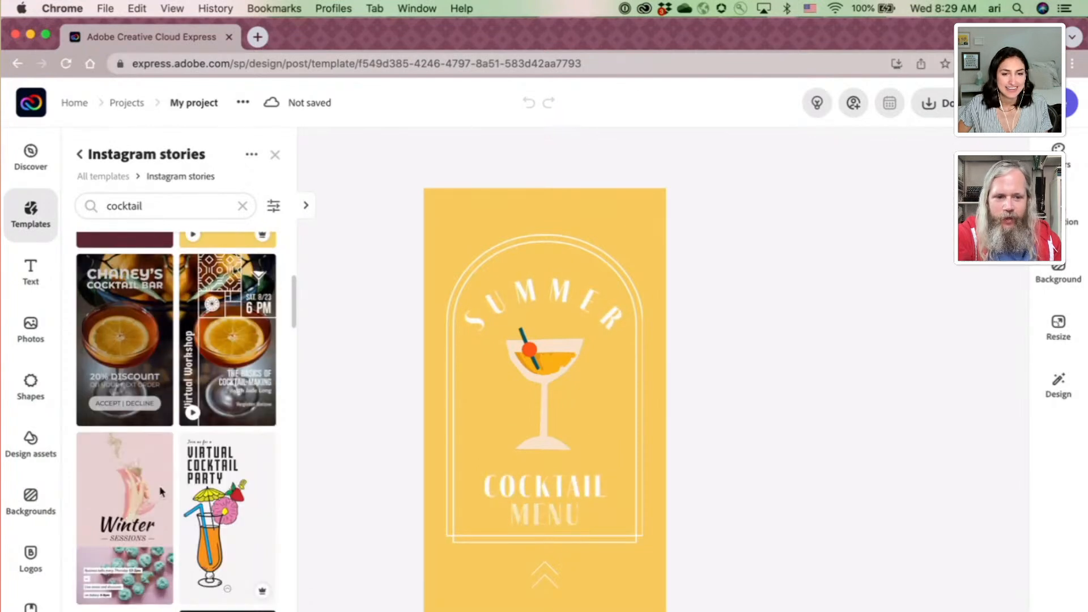
scroll(160, 492, "down", 4)
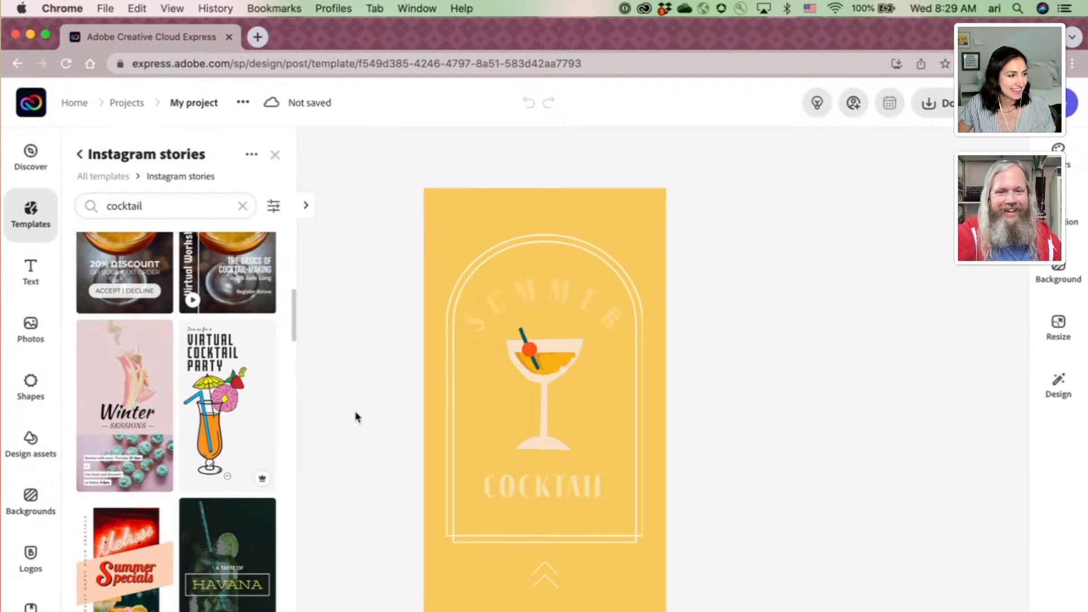
scroll(355, 411, "up", 3)
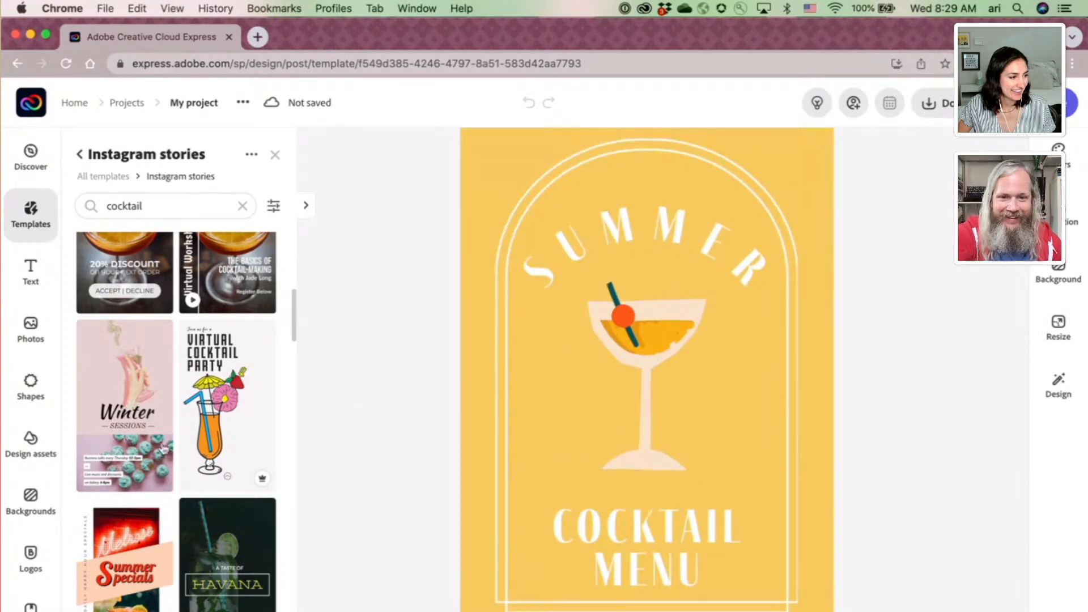
scroll(186, 439, "down", 3)
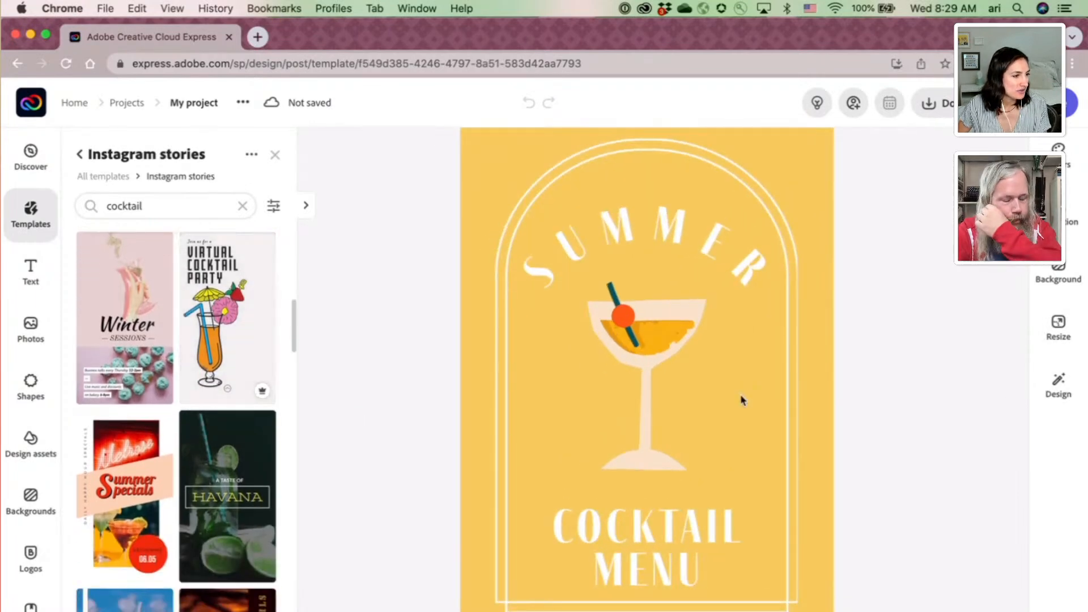
scroll(173, 405, "down", 10)
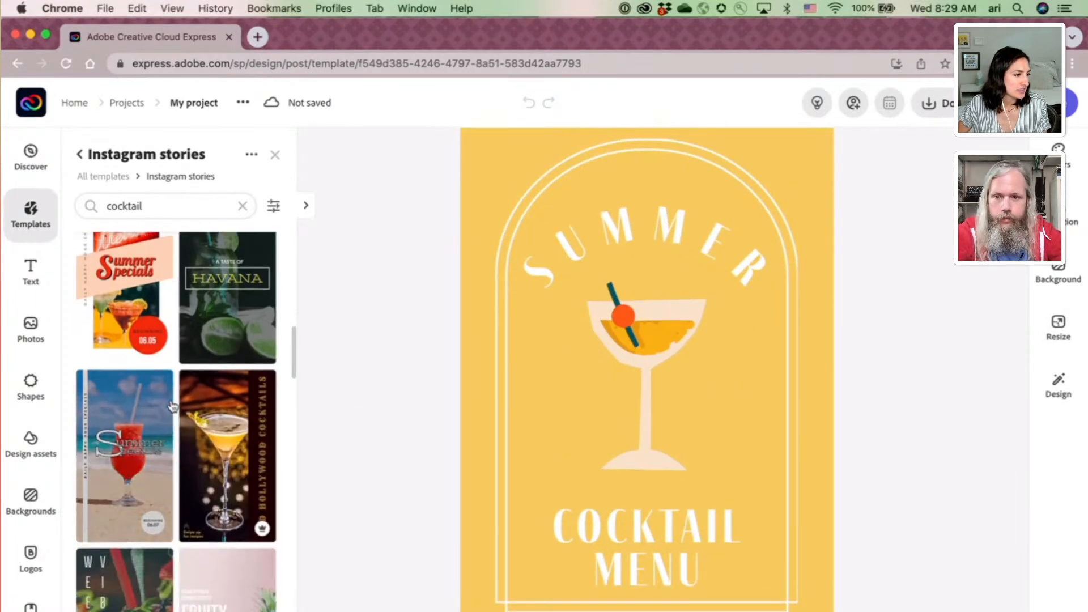
scroll(173, 406, "down", 7)
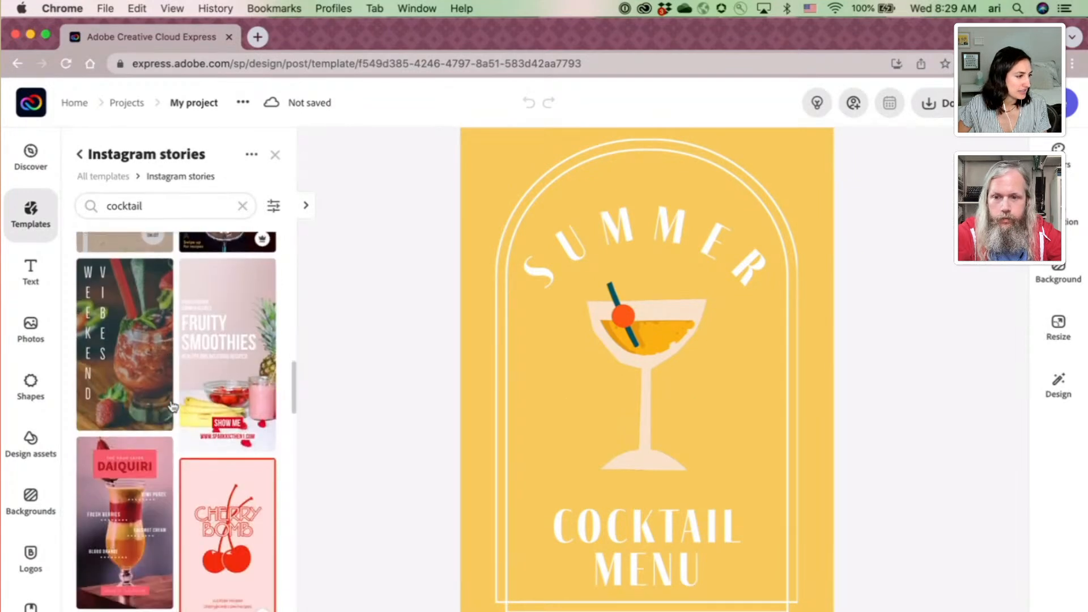
scroll(173, 406, "up", 8)
scroll(173, 406, "down", 15)
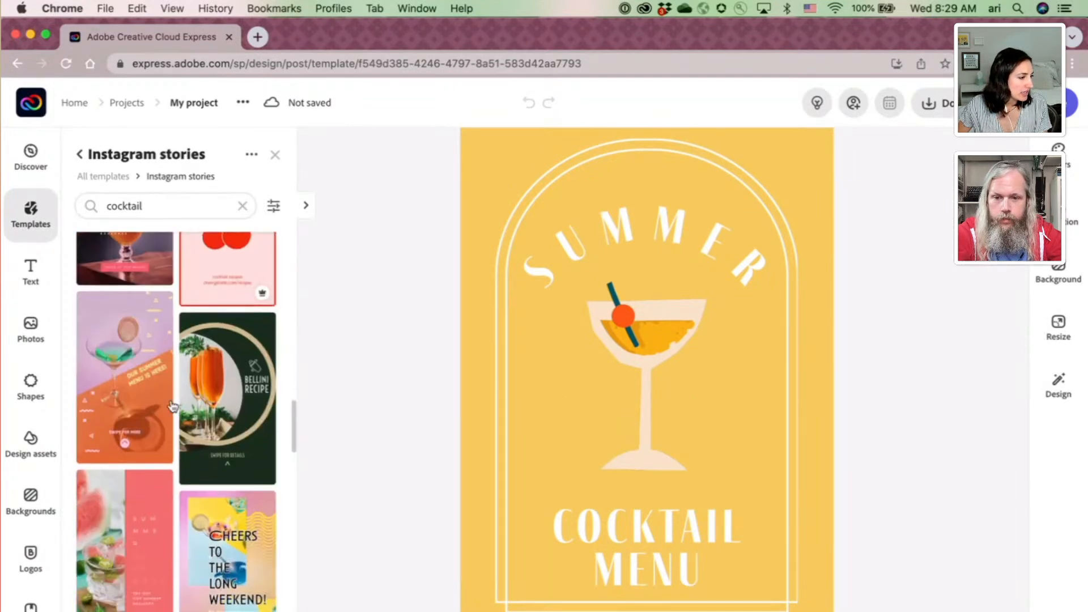
scroll(173, 406, "down", 12)
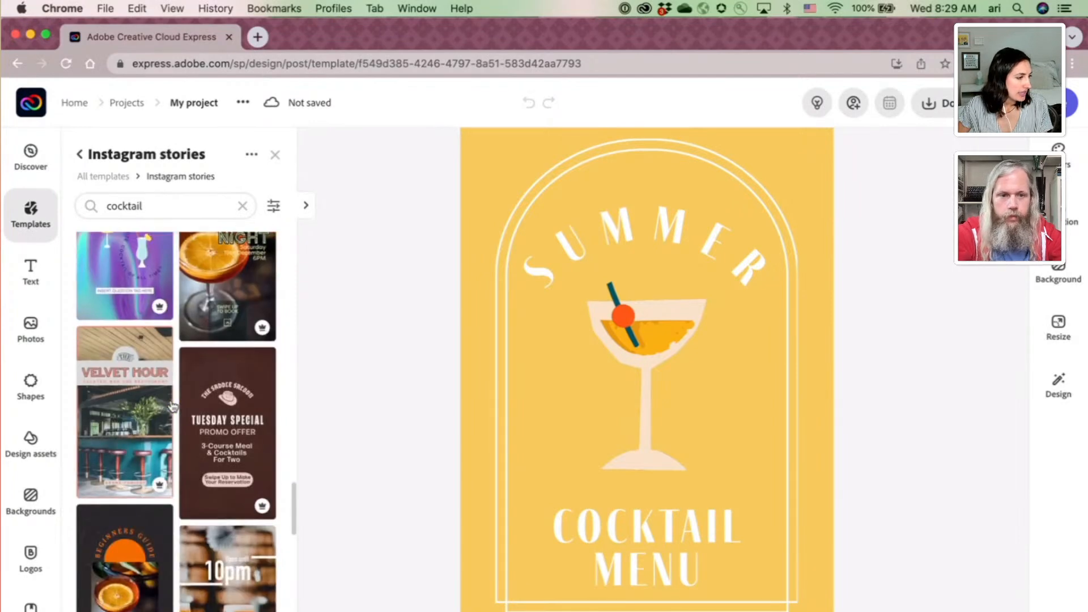
left_click(120, 578)
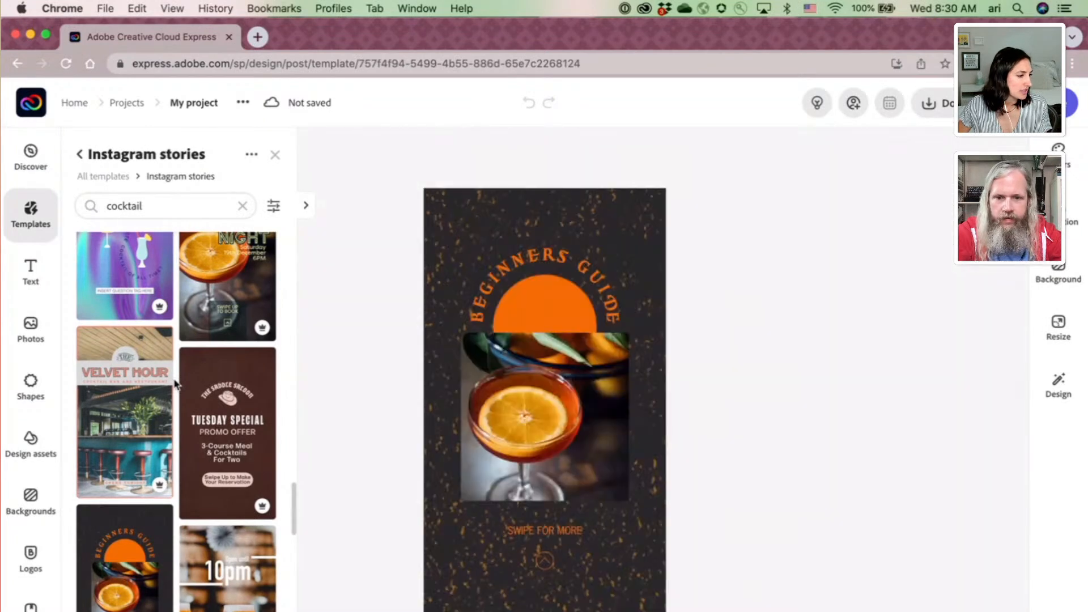
Review the remaining cocktail templates and apply the Virtual Cocktail Night template to the story.
scroll(176, 384, "down", 3)
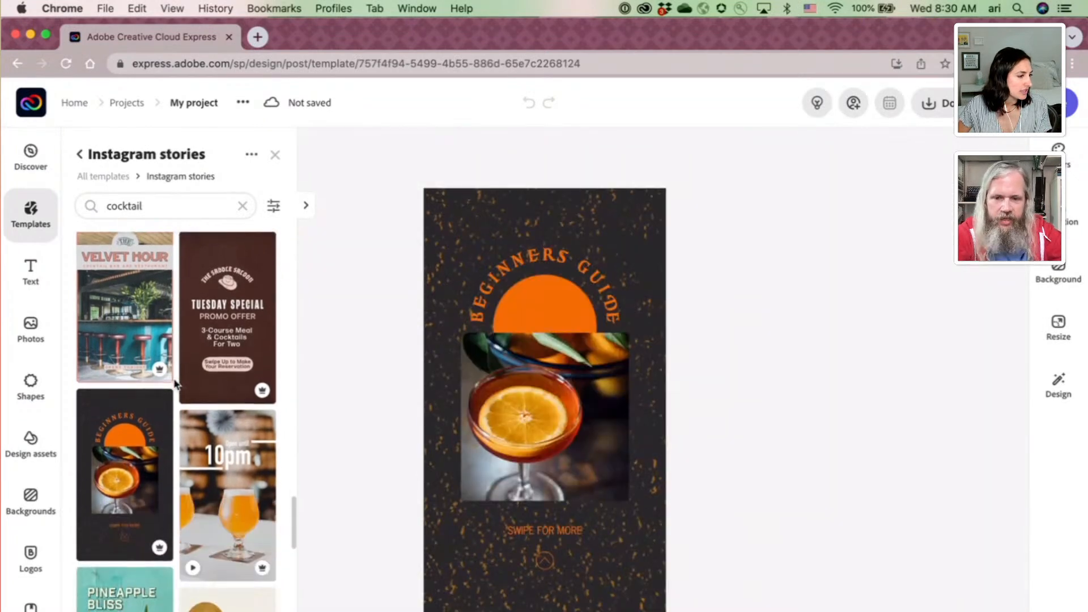
scroll(176, 384, "down", 10)
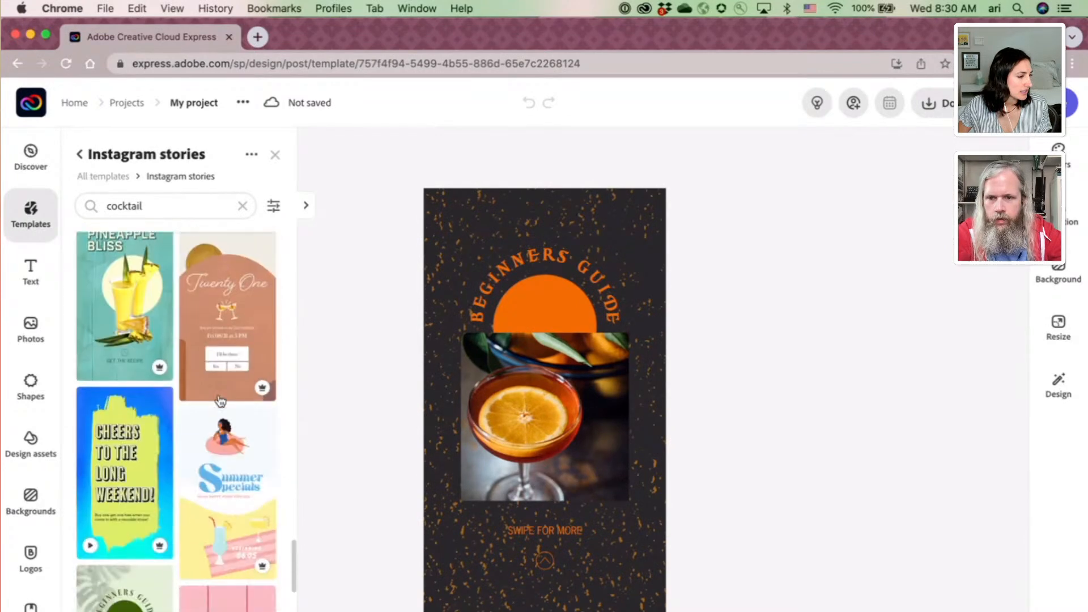
scroll(220, 401, "down", 4)
scroll(219, 398, "down", 10)
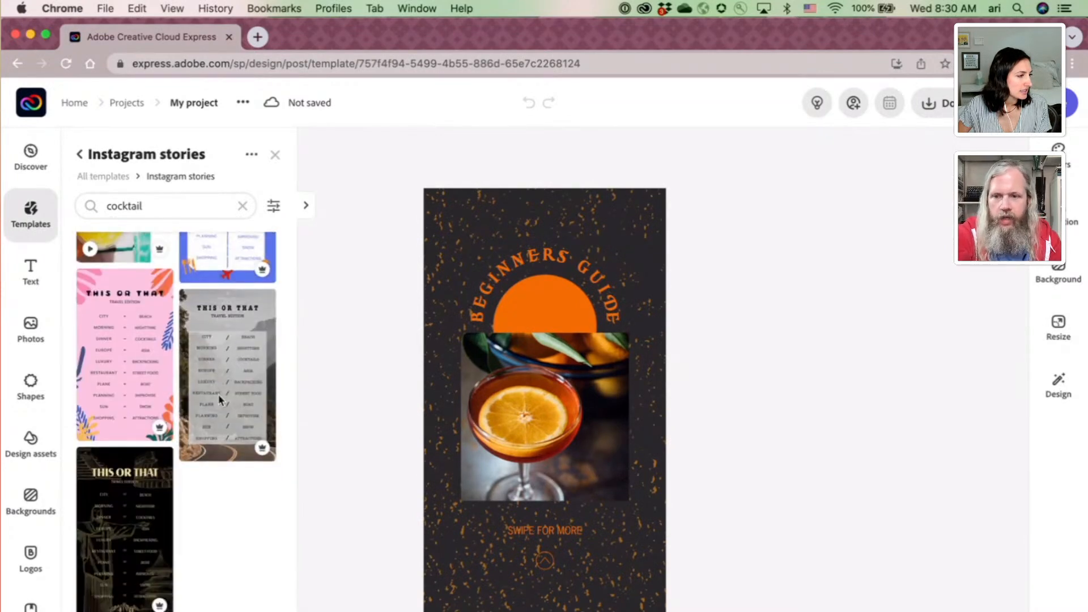
scroll(218, 398, "down", 2)
scroll(218, 395, "up", 10)
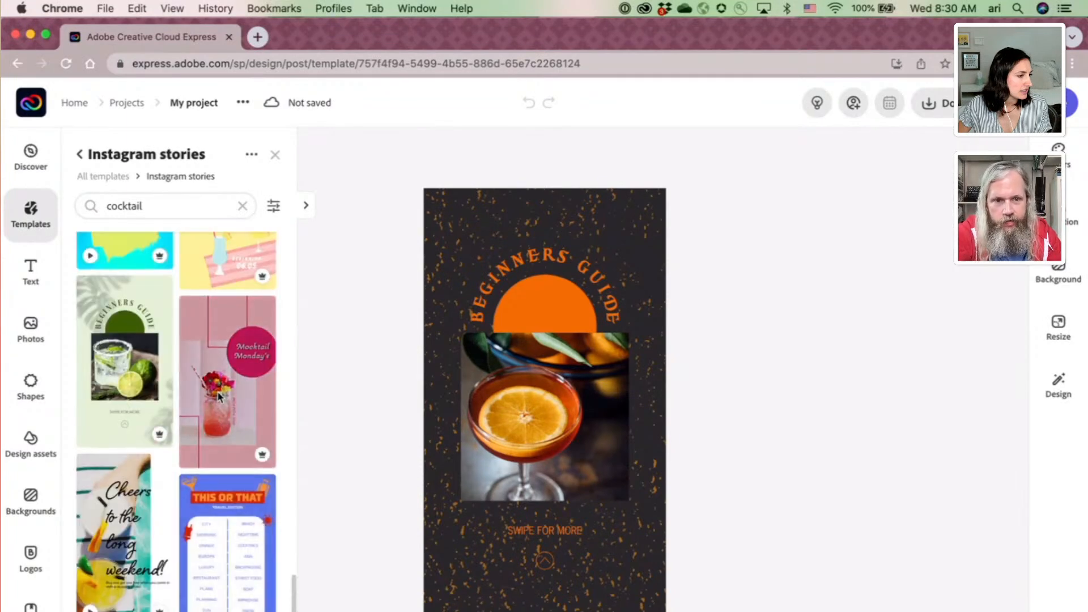
scroll(218, 395, "up", 5)
scroll(219, 396, "up", 5)
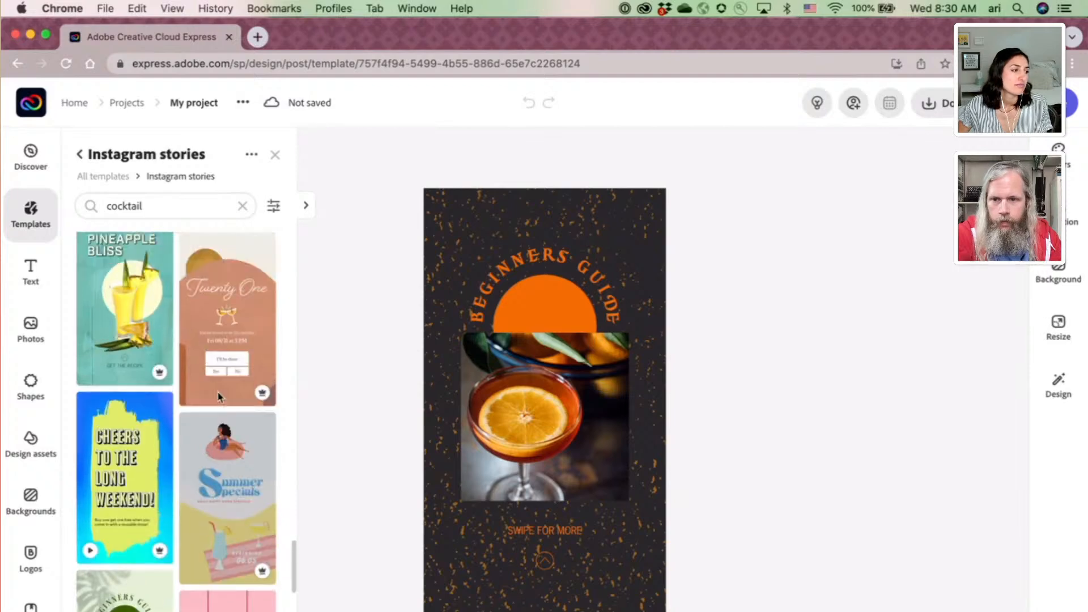
scroll(219, 394, "up", 5)
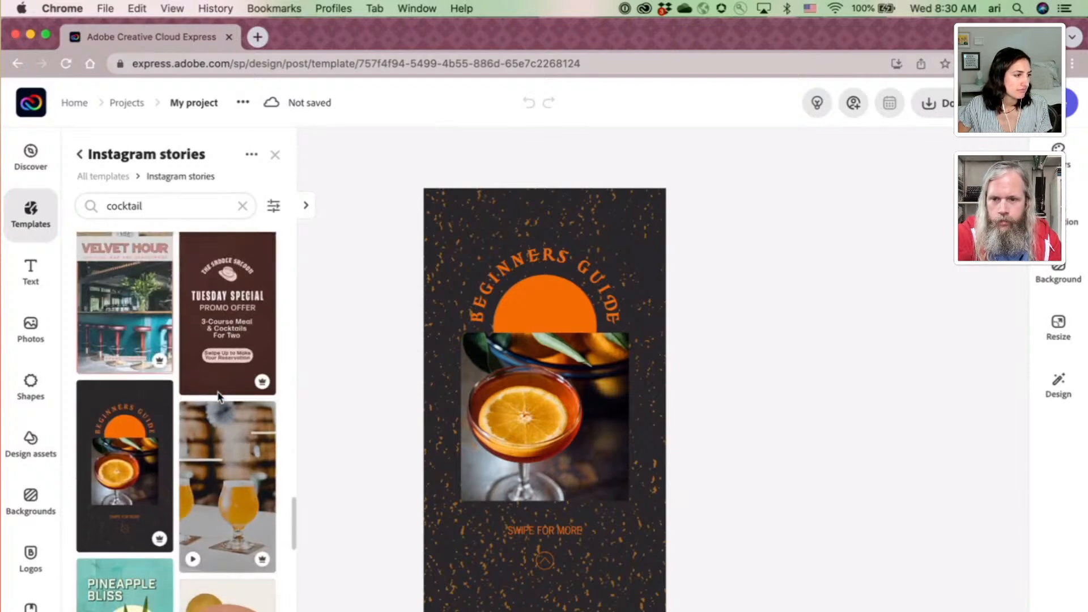
scroll(220, 395, "up", 5)
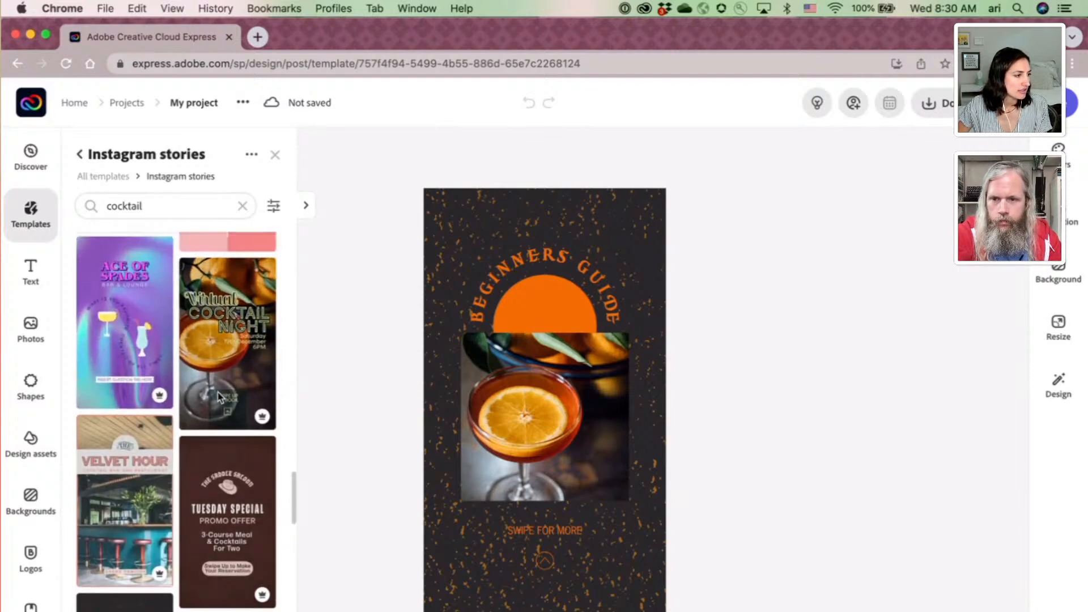
left_click(245, 387)
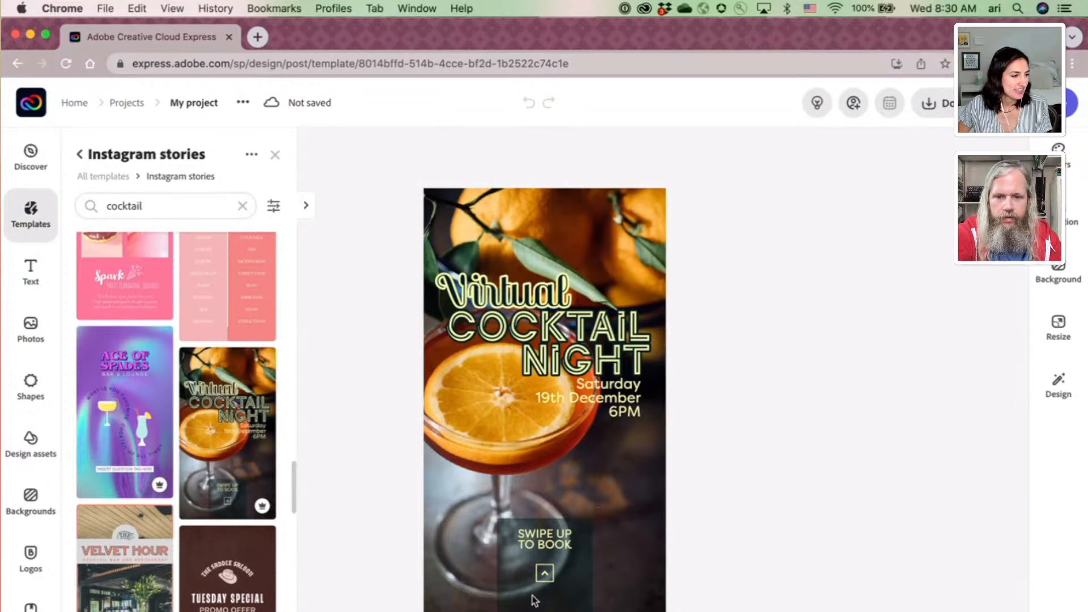
Delete the SWIPE UP TO BOOK group from the story and close the template browser.
left_click(571, 557)
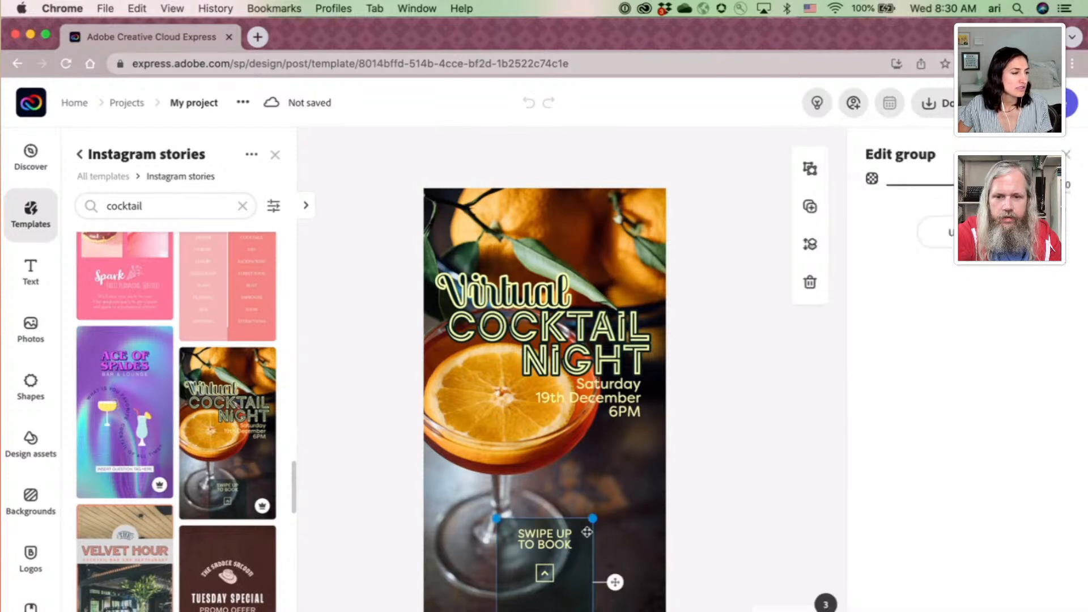
key("Delete")
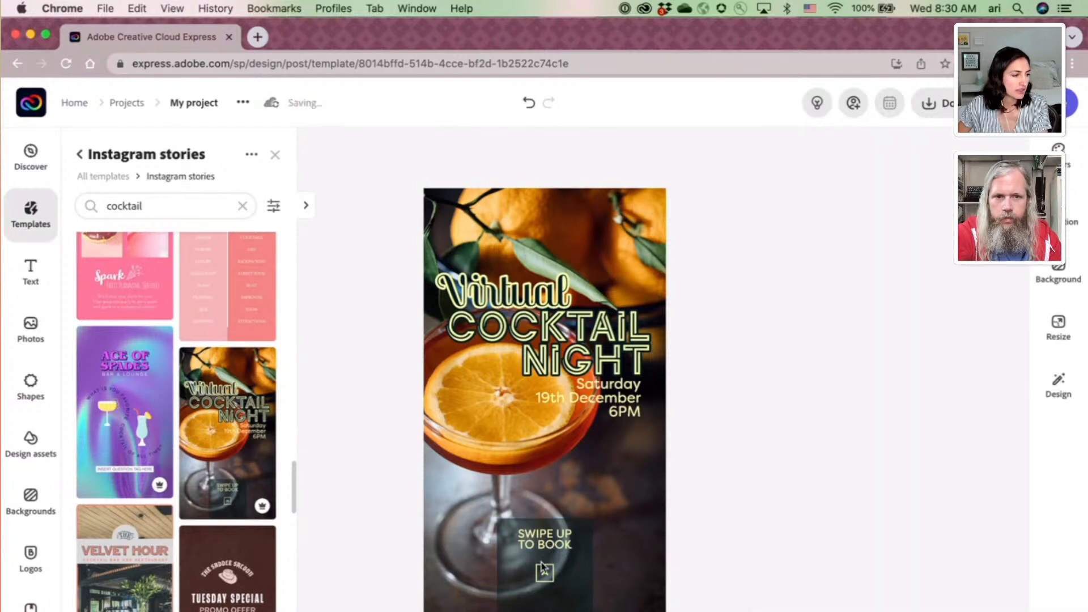
left_click(276, 155)
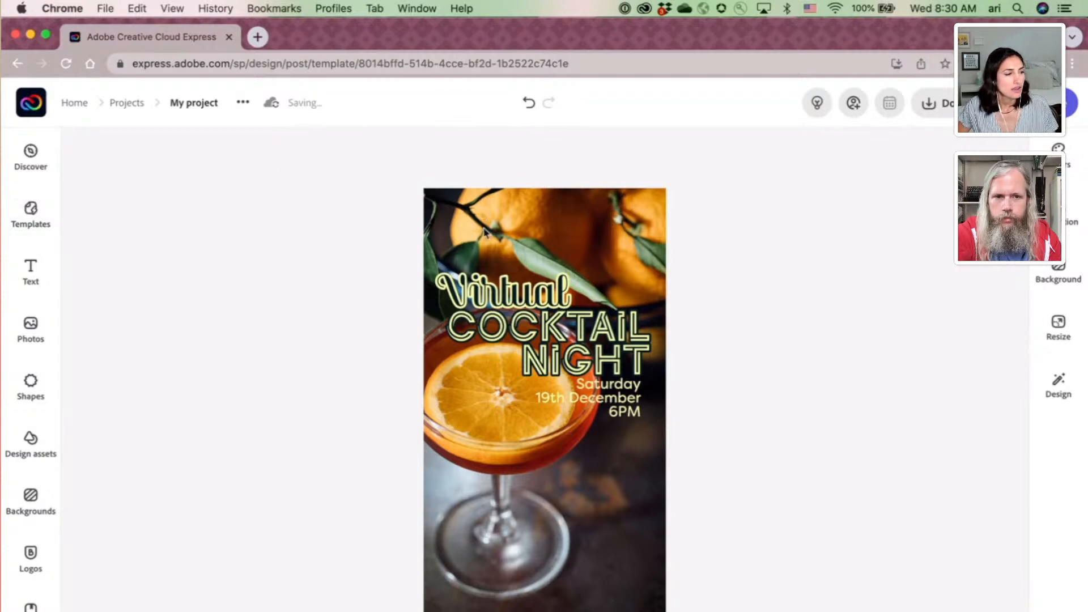
Open the photo library for the Virtual Cocktail Night story.
left_click(595, 609)
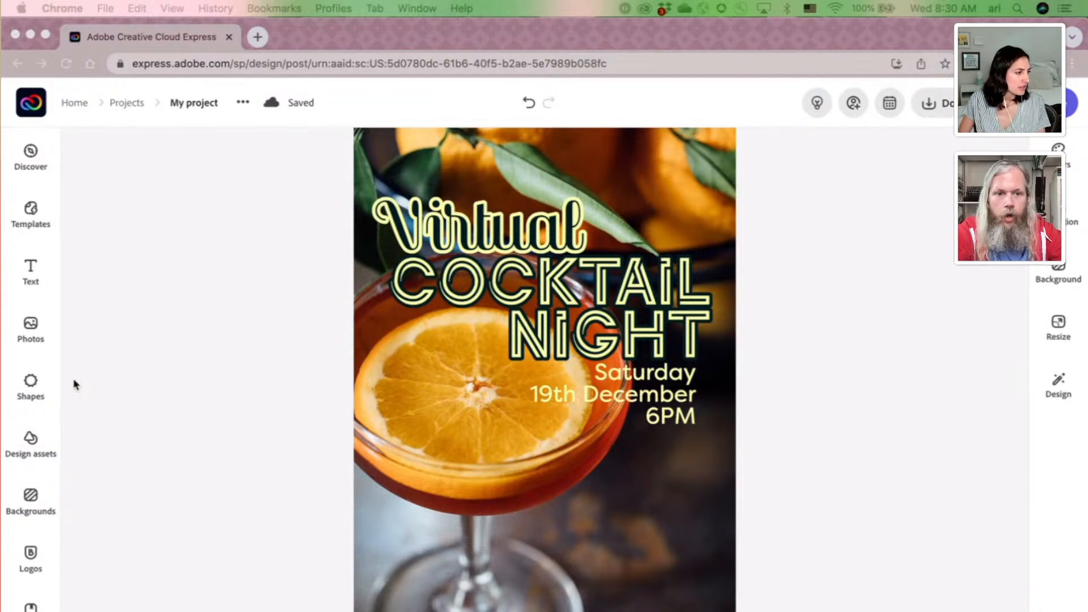
left_click(32, 326)
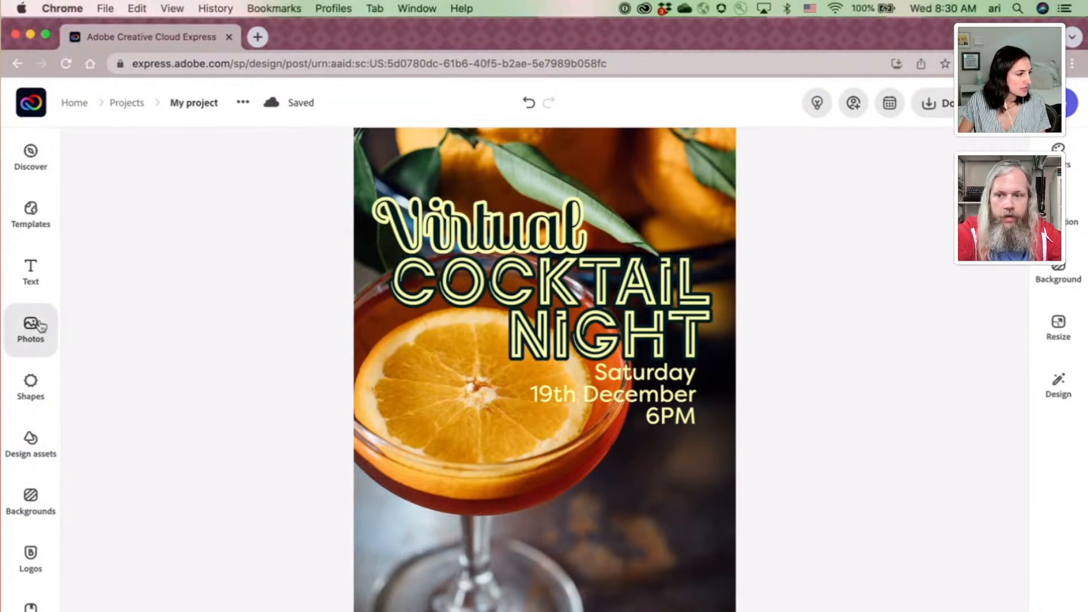
left_click(39, 326)
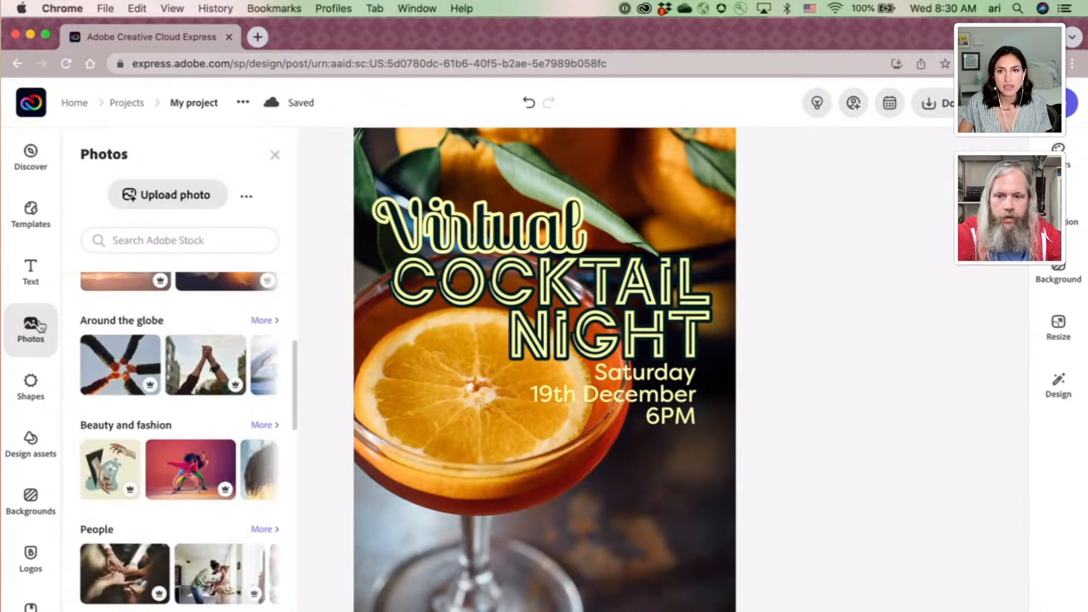
Upload Mercado-logo.png to the poster and move the logo down beside the base of the glass.
left_click(150, 196)
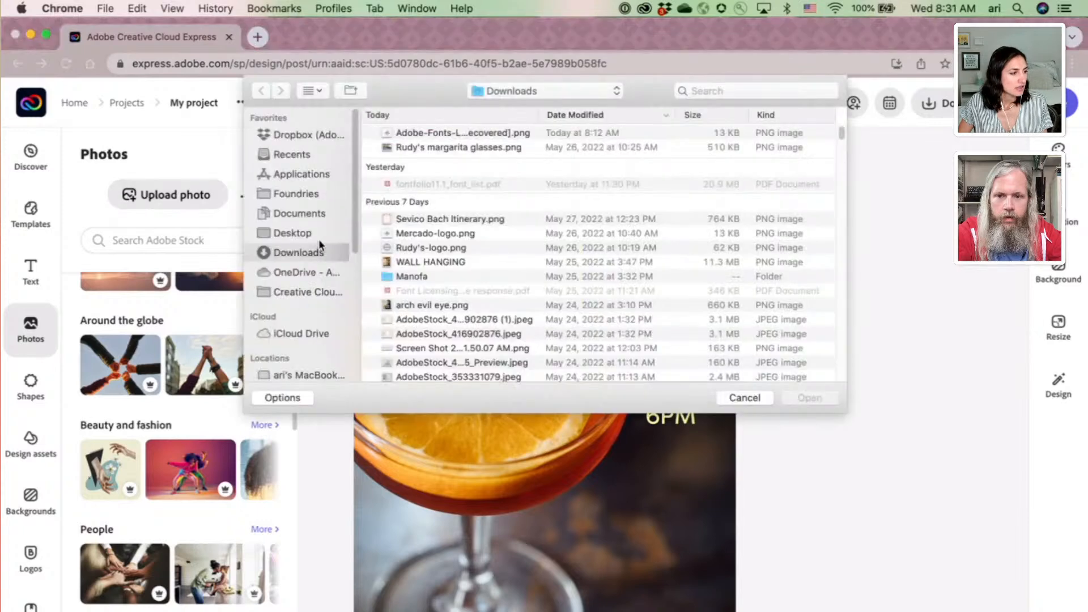
left_click(431, 235)
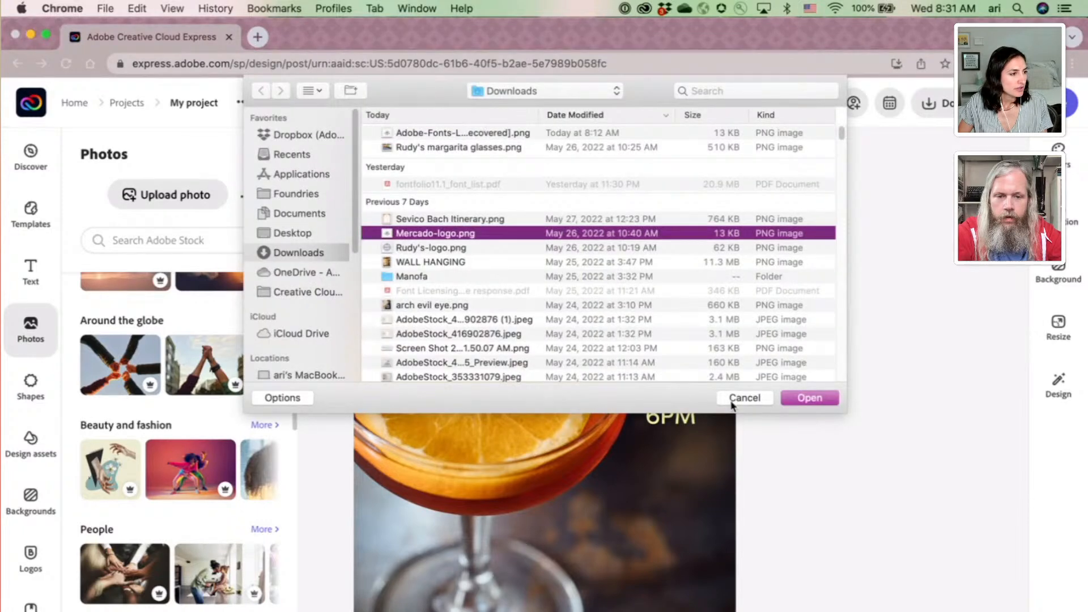
left_click(821, 399)
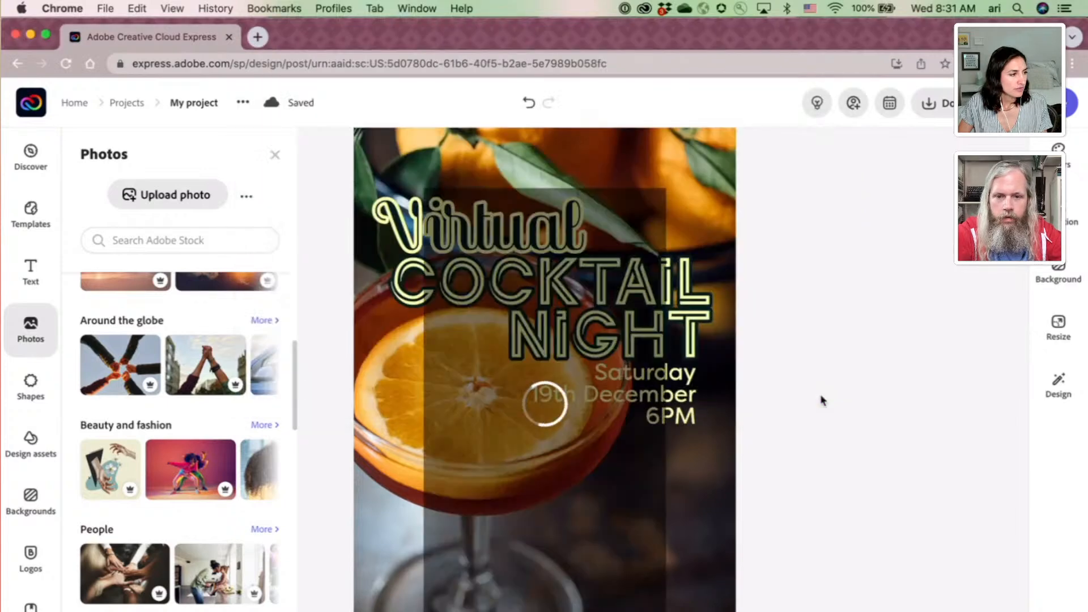
left_click(274, 155)
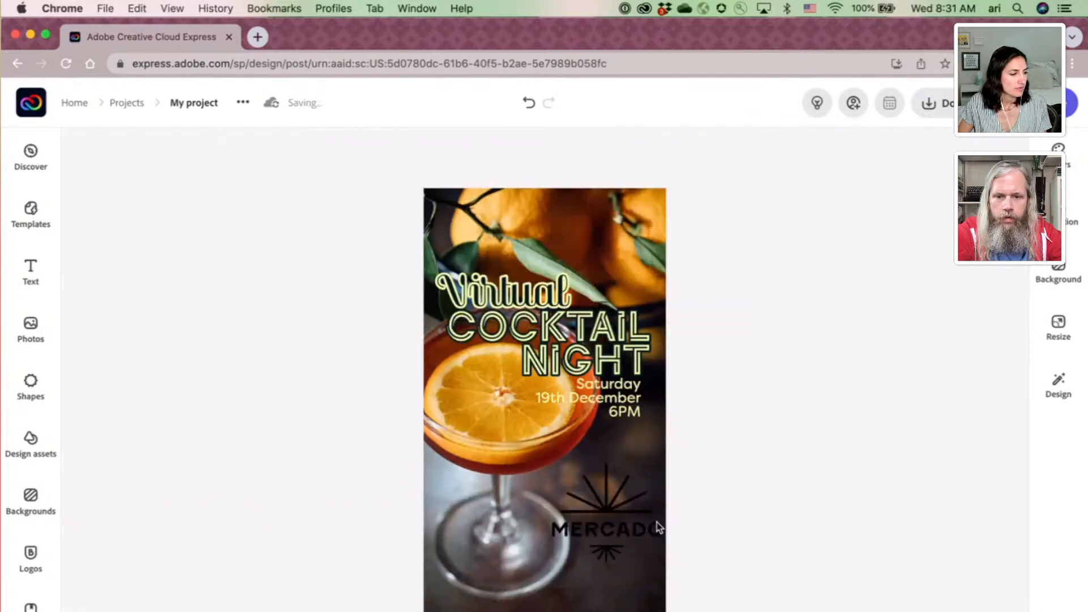
left_click(600, 535)
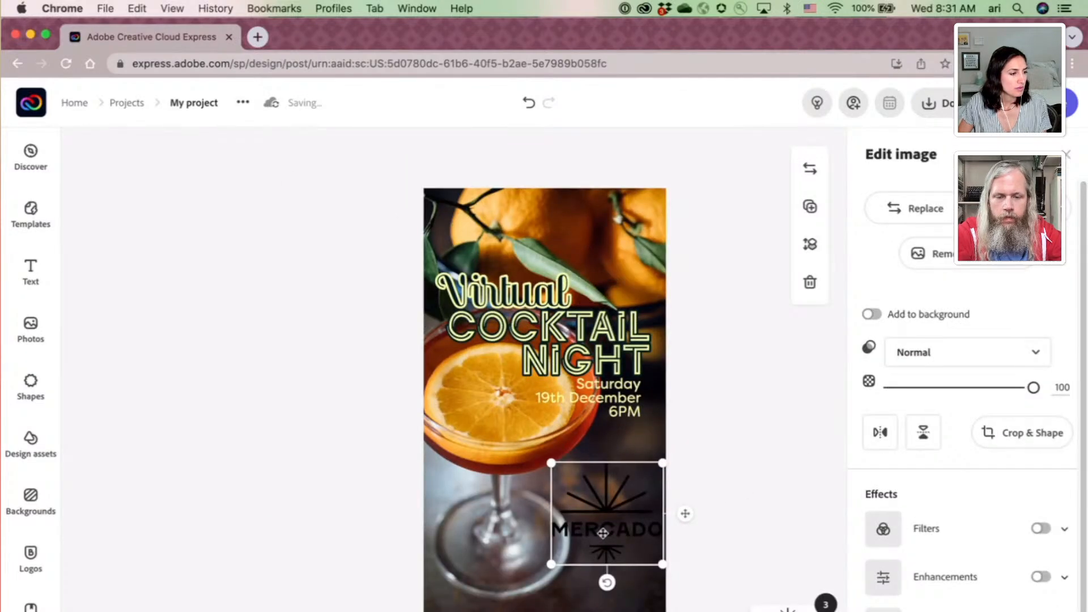
left_click_drag(601, 533, 582, 584)
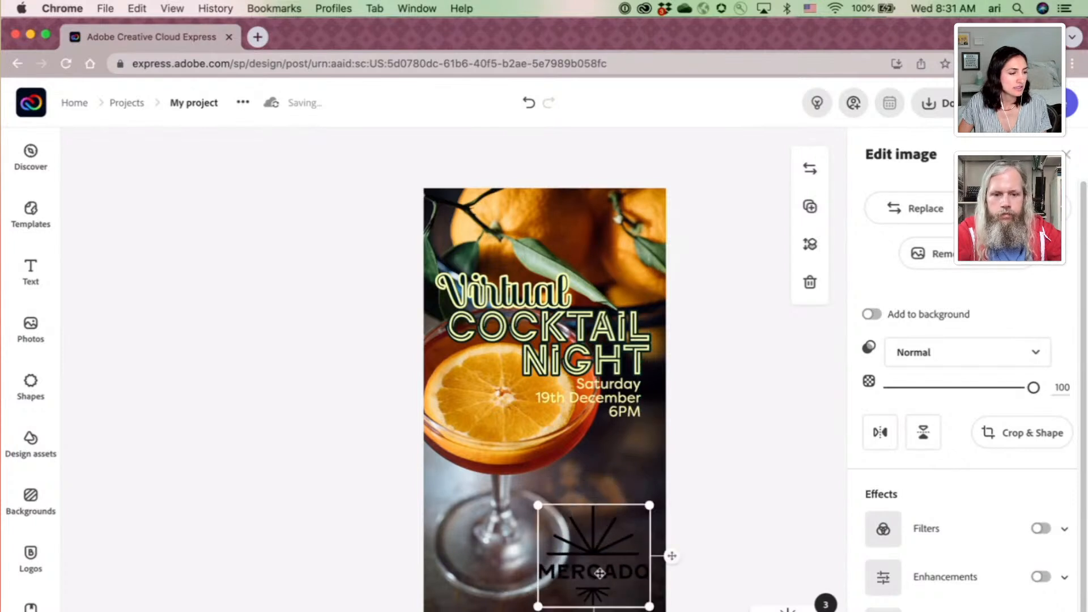
Turn on filters for the Mercado logo with the Duotone effect and set its highlights color to pale yellow #FBFEAA.
left_click(1041, 529)
scroll(942, 500, "down", 5)
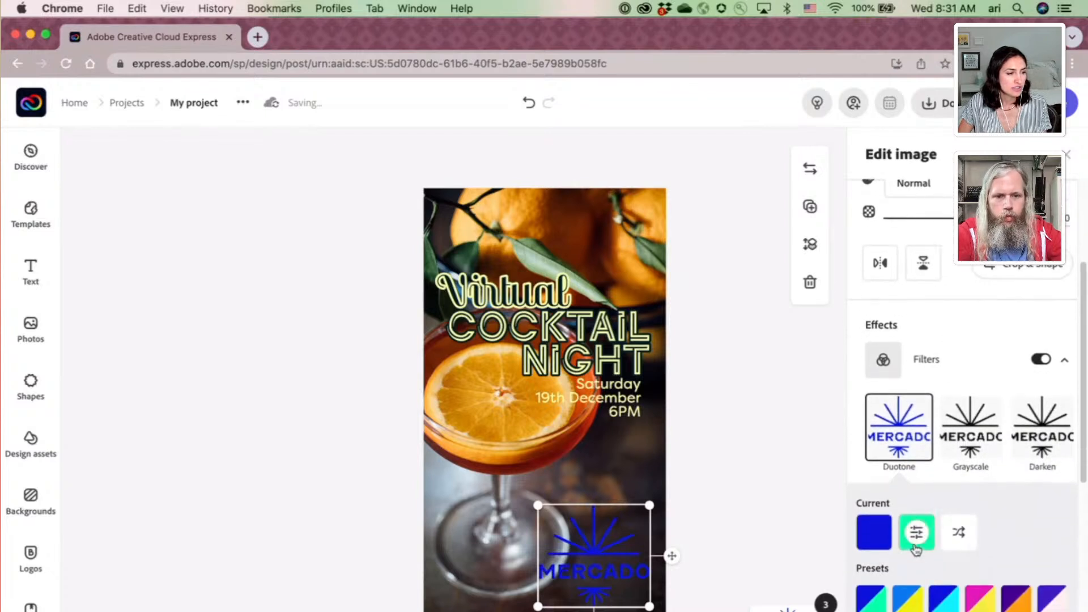
scroll(926, 544, "down", 1)
left_click(919, 512)
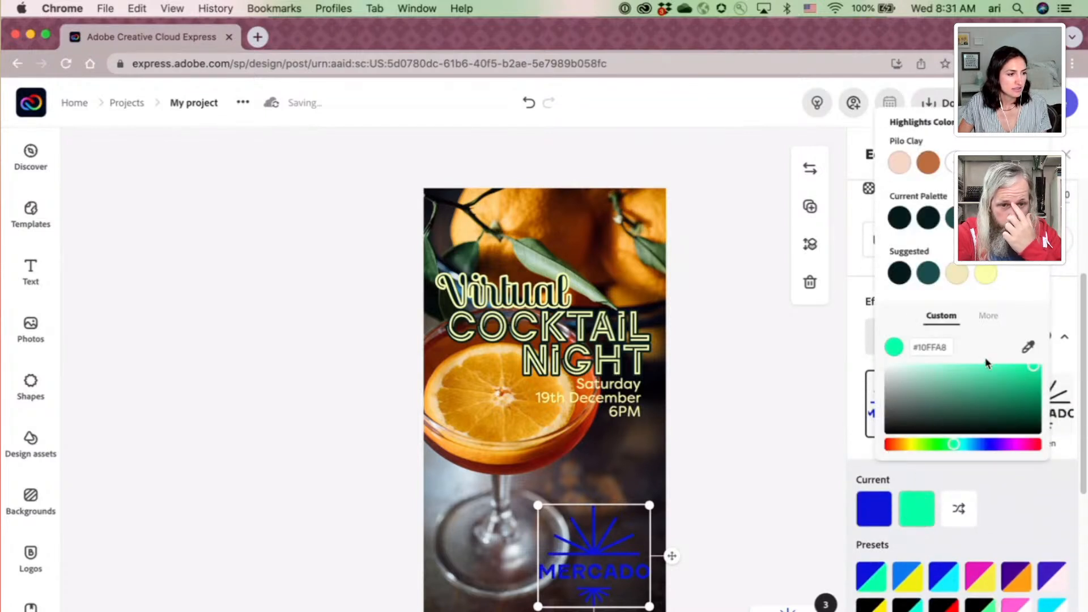
left_click(987, 274)
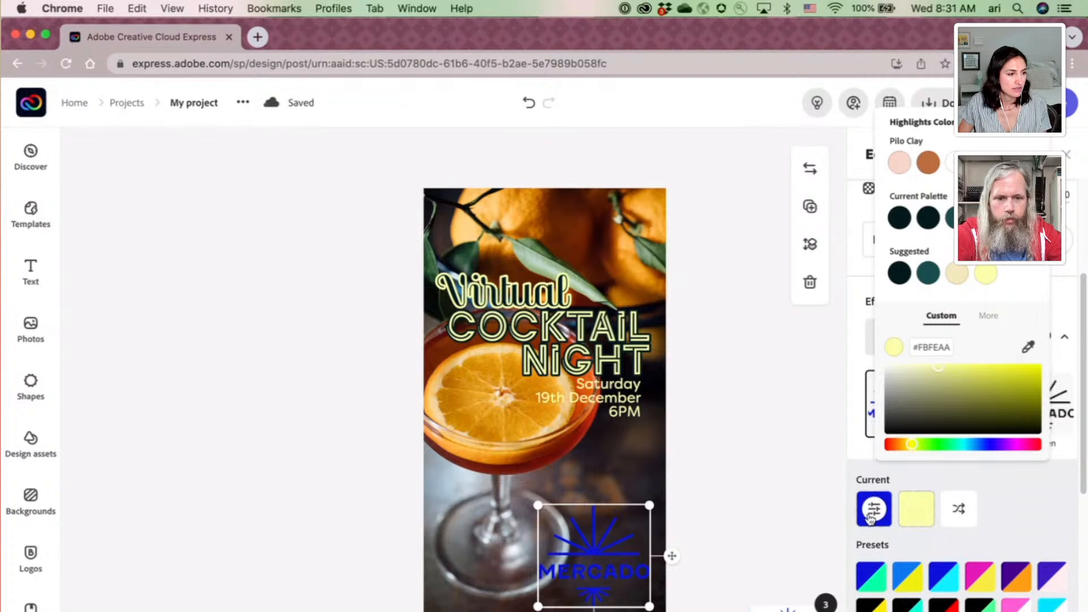
Set the logo's duotone shadows color to the same pale yellow, #FBFEAA, and finish editing the image.
left_click(872, 510)
left_click(873, 510)
left_click(995, 276)
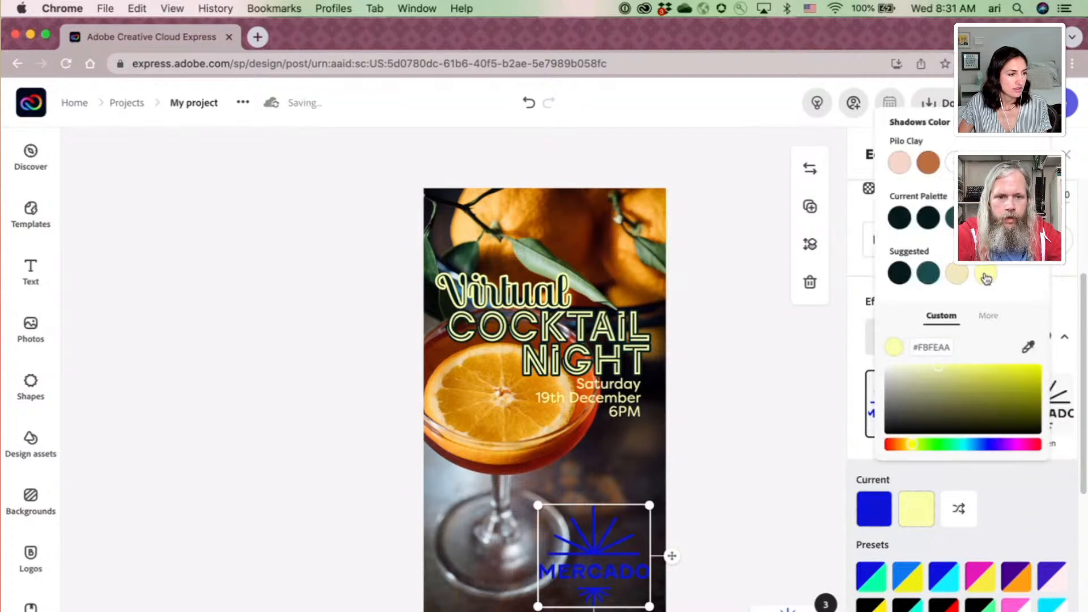
left_click(778, 424)
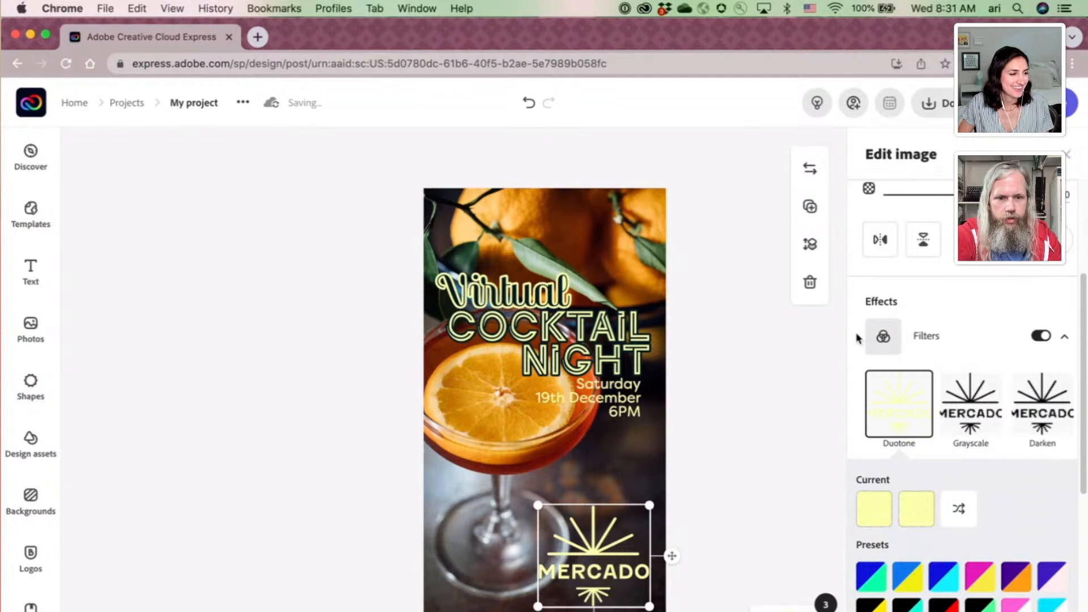
left_click(1067, 154)
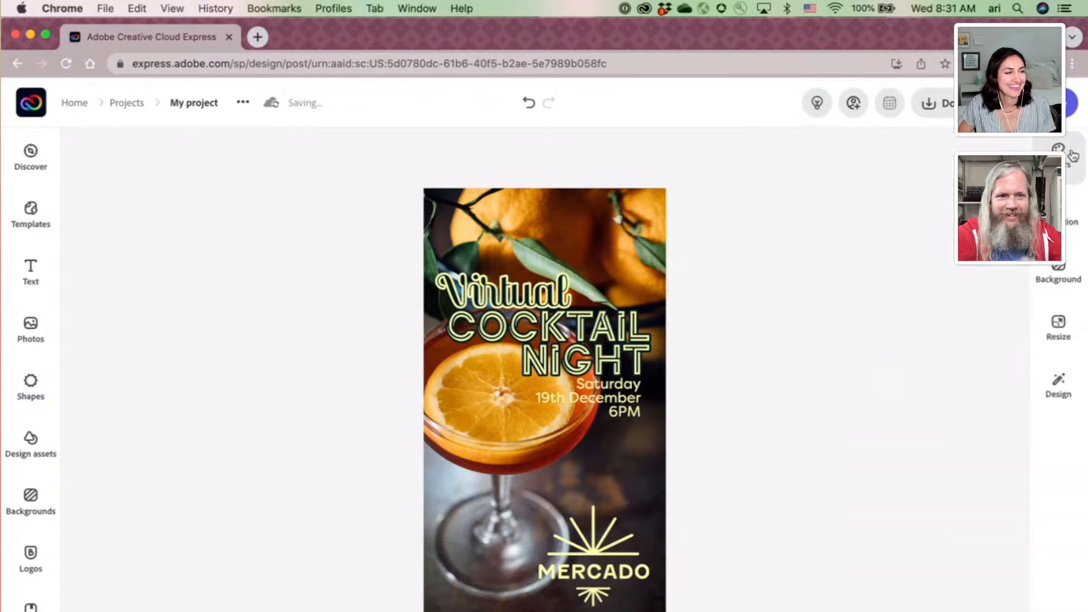
Shrink the Mercado logo to about two thirds of its size and place it near the poster's lower right corner.
left_click(595, 596)
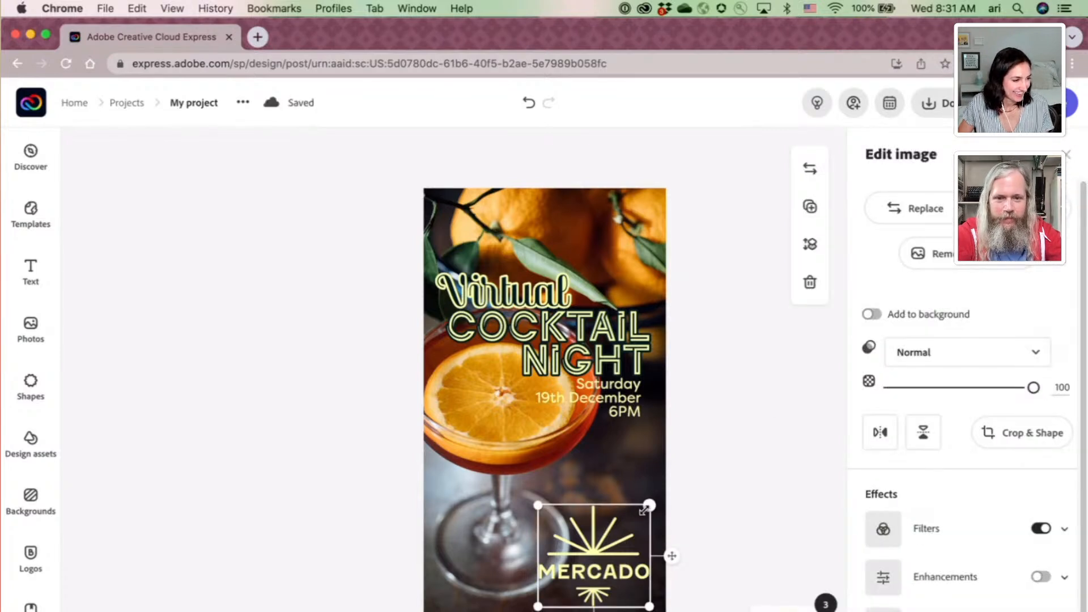
left_click_drag(648, 503, 614, 536)
left_click_drag(581, 579, 618, 579)
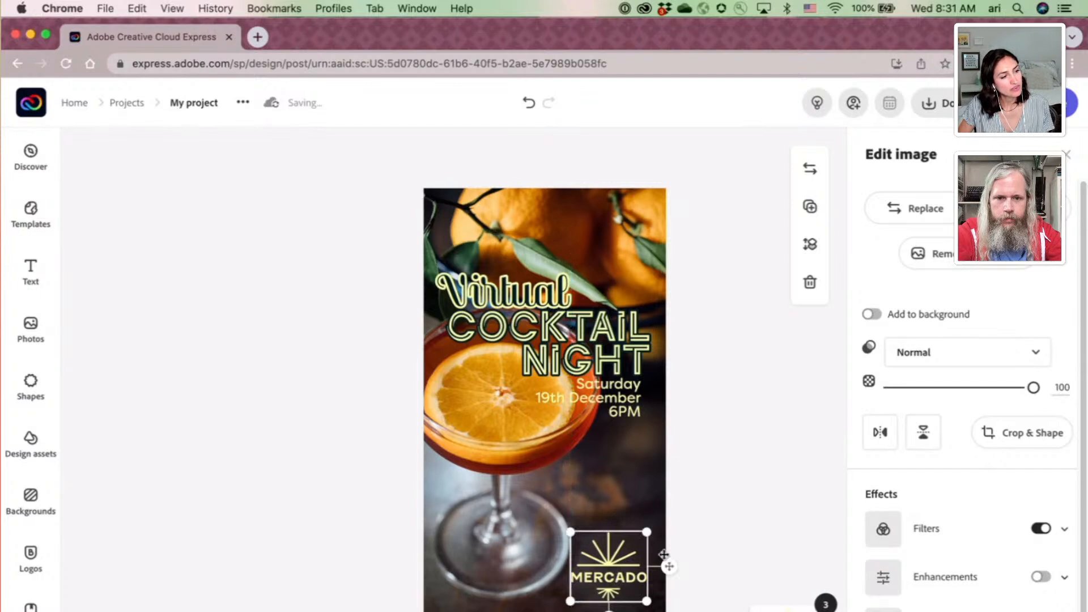
left_click(705, 549)
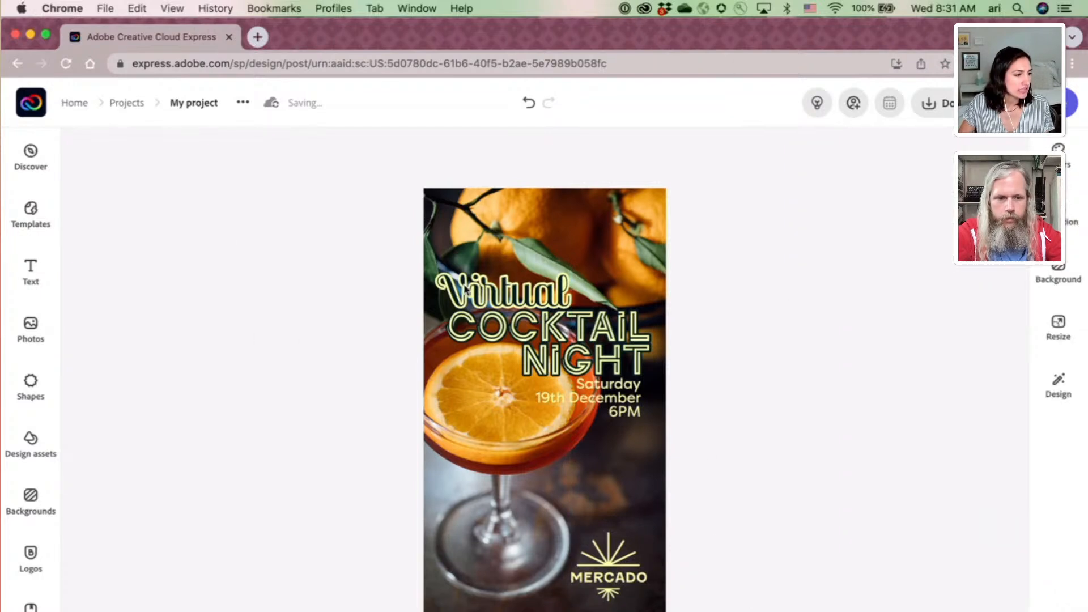
Start replacing the orange cocktail background photo, searching the stock photos for "cocktails" and for "margarita".
left_click(498, 503)
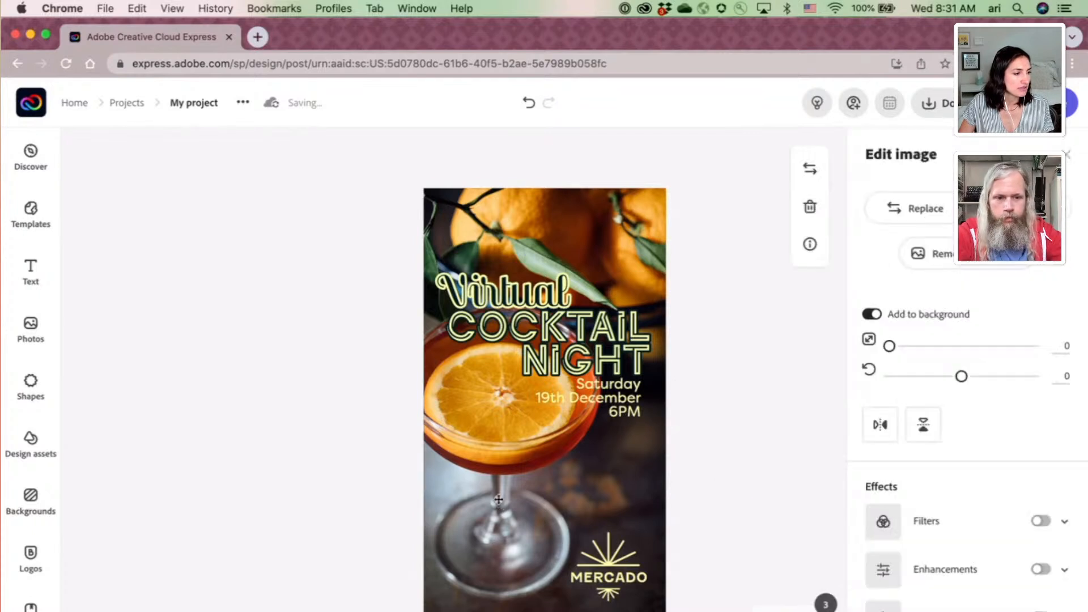
left_click(896, 213)
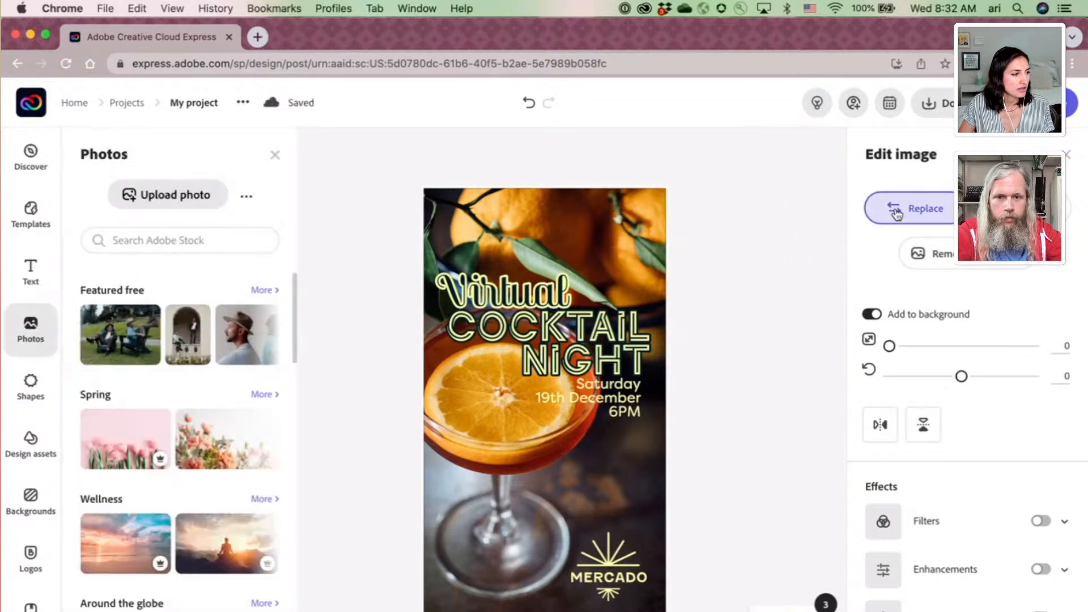
left_click(187, 245)
type("cocktails")
key("Return")
key("super+Left")
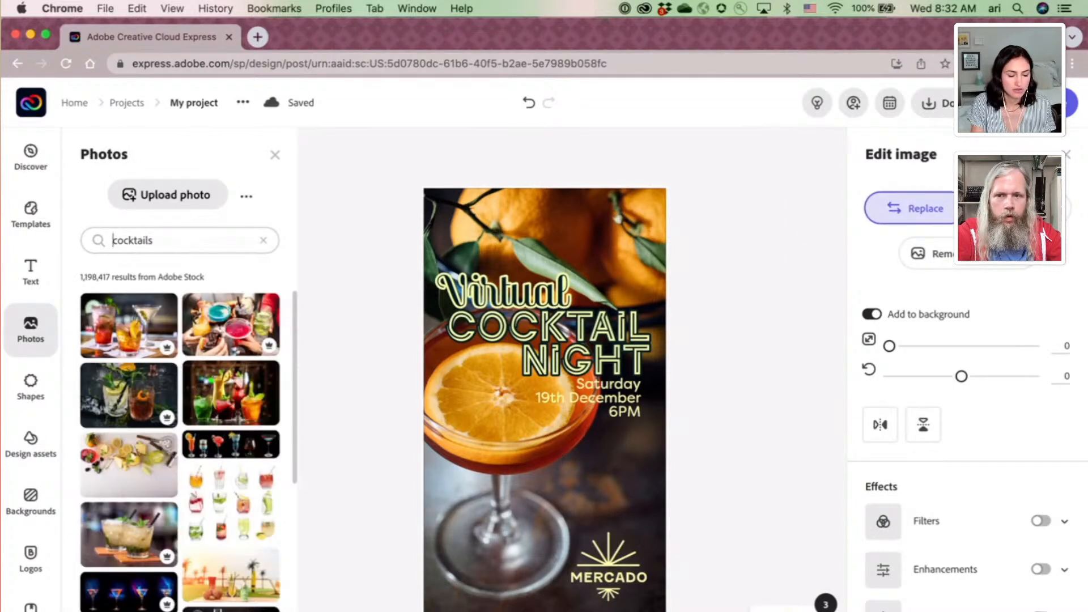
type("margarita")
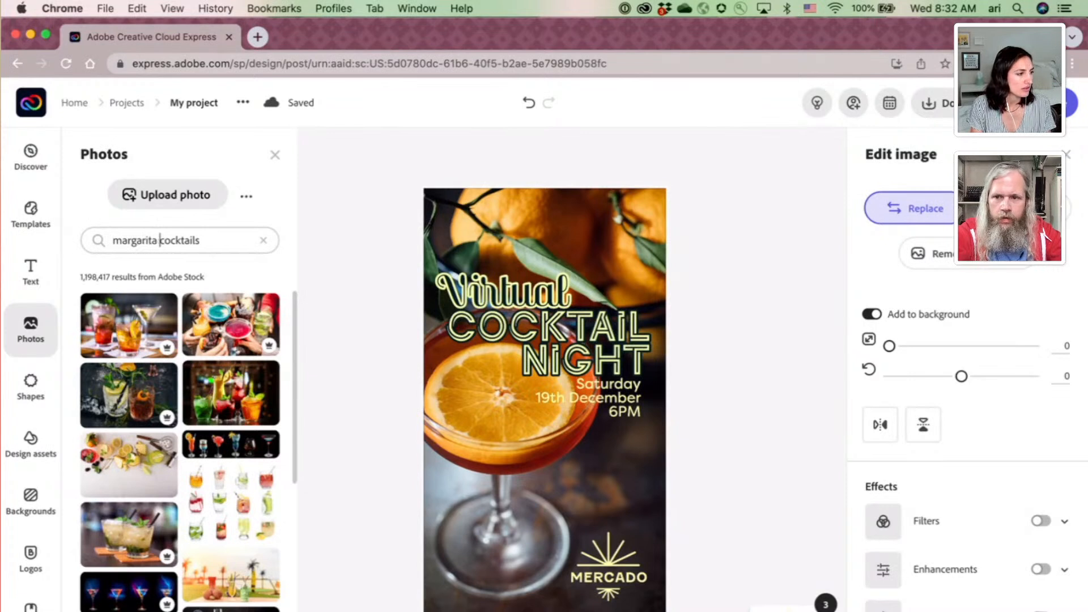
left_click(224, 241)
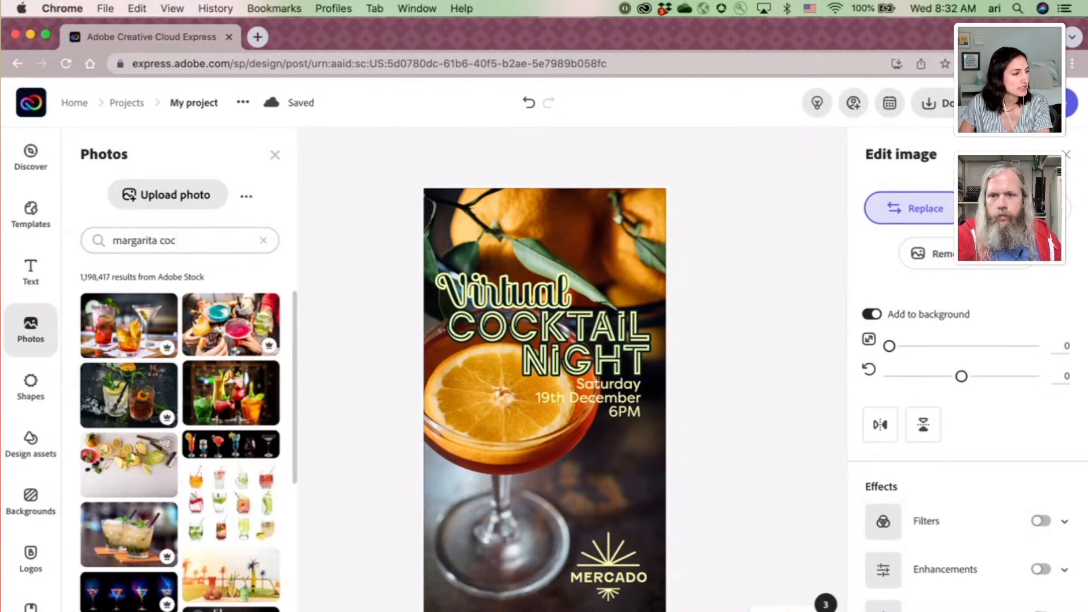
key("Return")
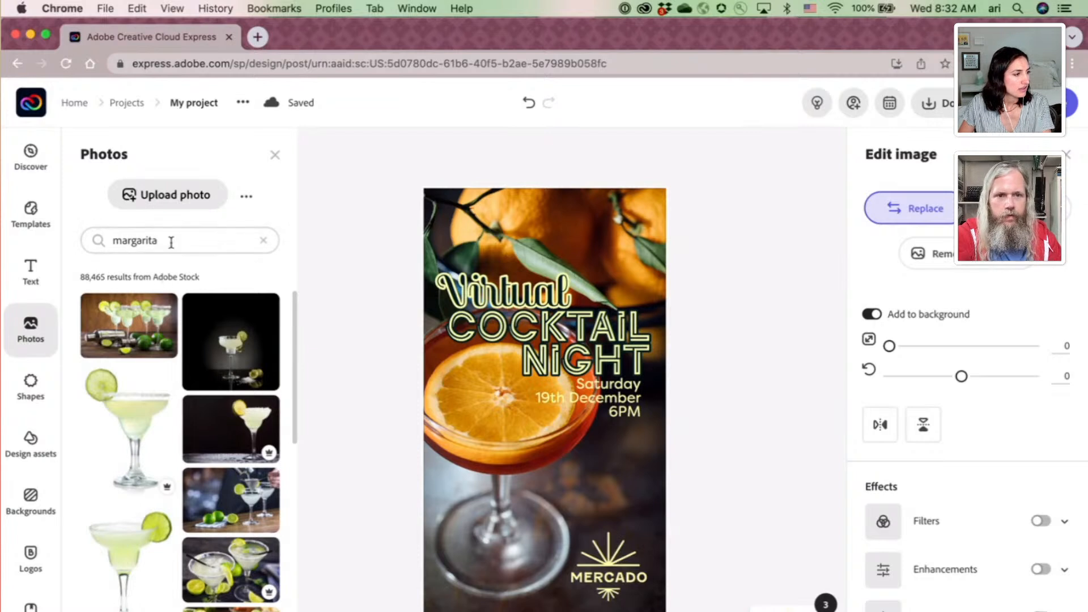
Search for "margarita skull" and replace the background with the photo of a green drink in a skull-shaped glass.
type("skull")
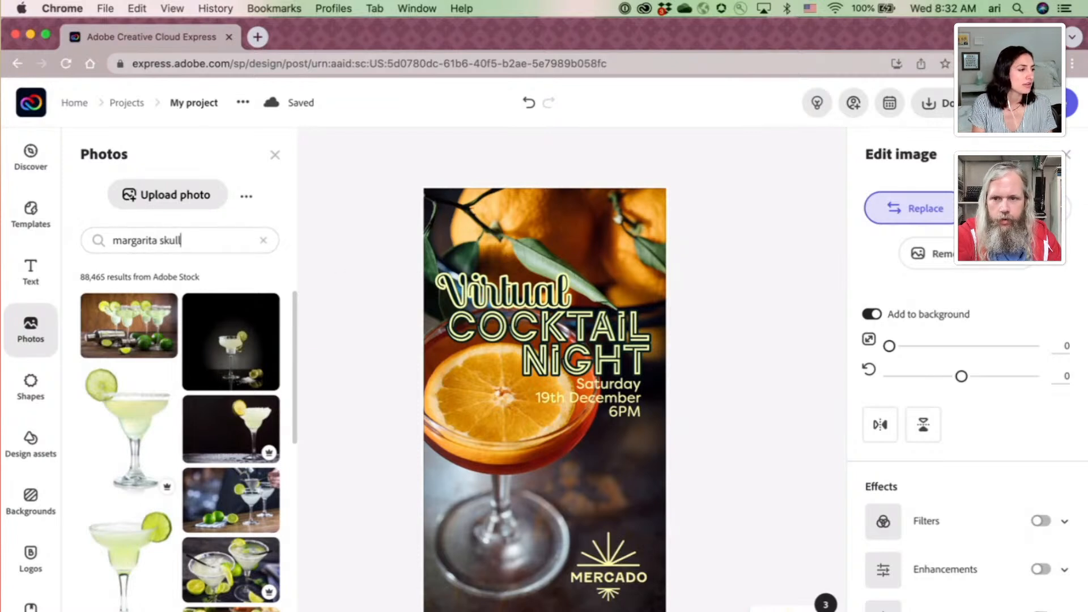
key("Return")
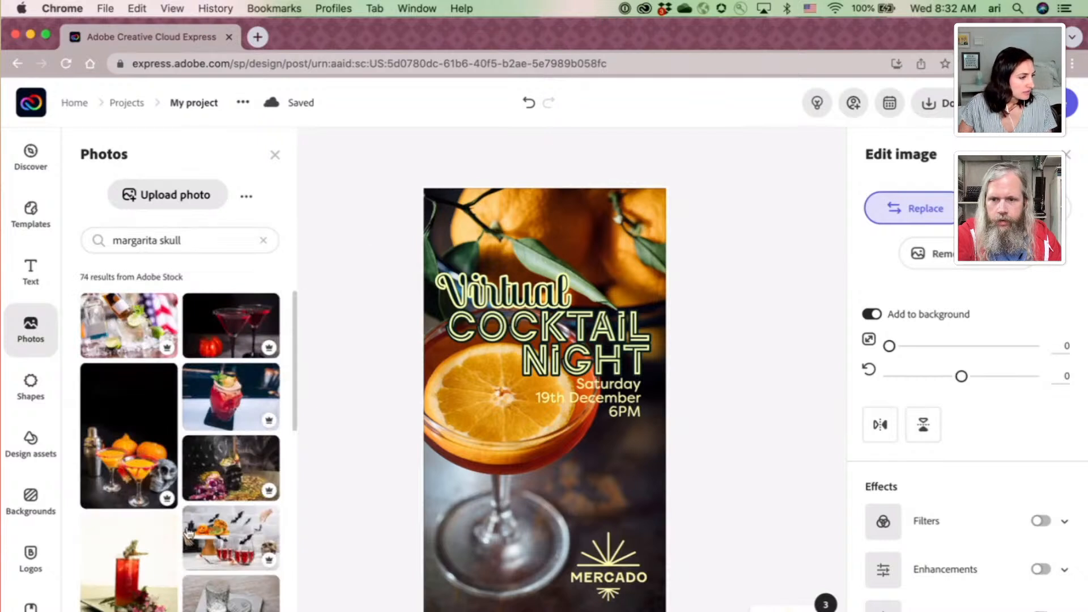
scroll(189, 532, "down", 3)
scroll(189, 533, "down", 2)
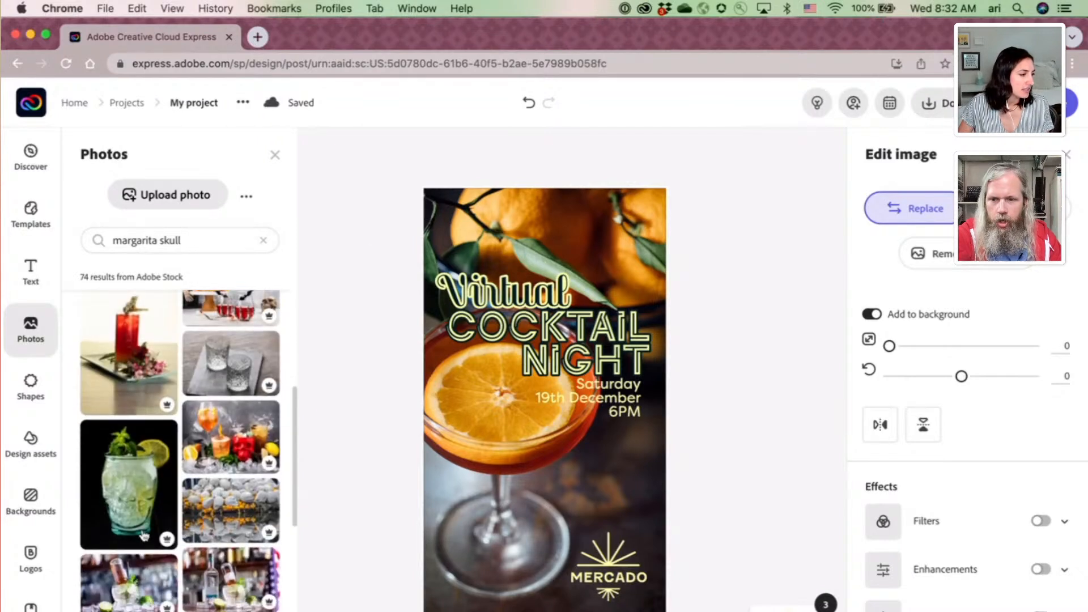
scroll(132, 508, "down", 2)
scroll(132, 508, "down", 4)
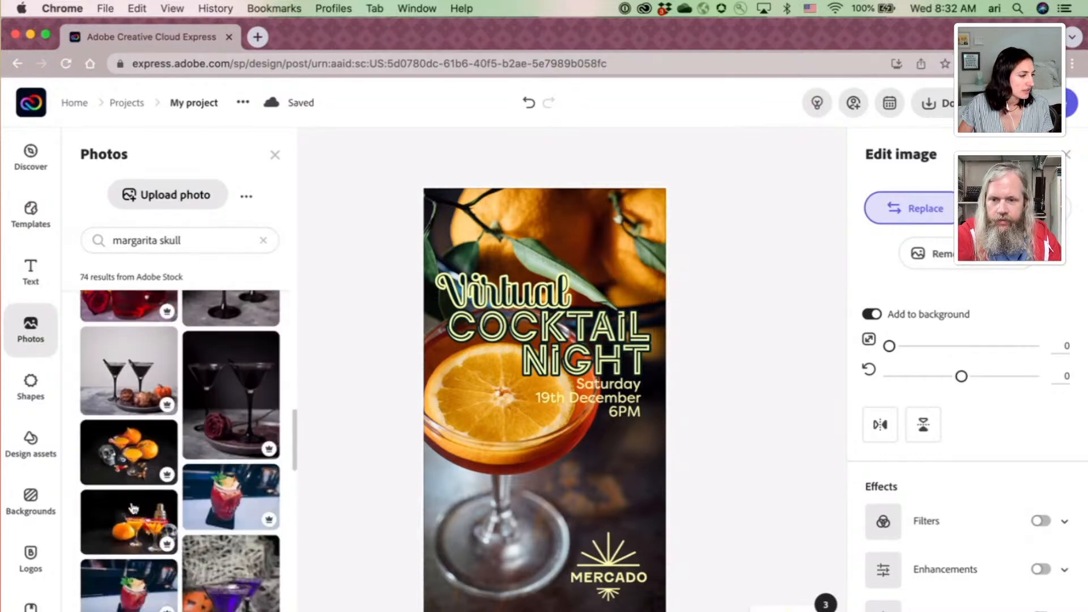
scroll(132, 508, "down", 3)
scroll(132, 508, "up", 5)
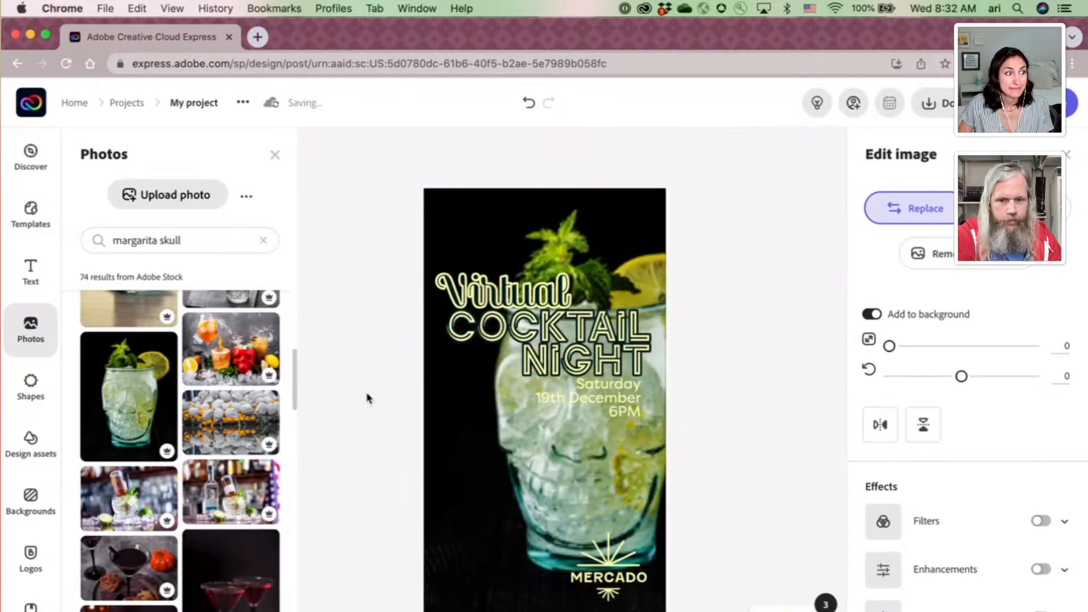
Try to enlarge the skull-glass background photo to a scale of 92, and undo the scaling.
left_click(573, 468)
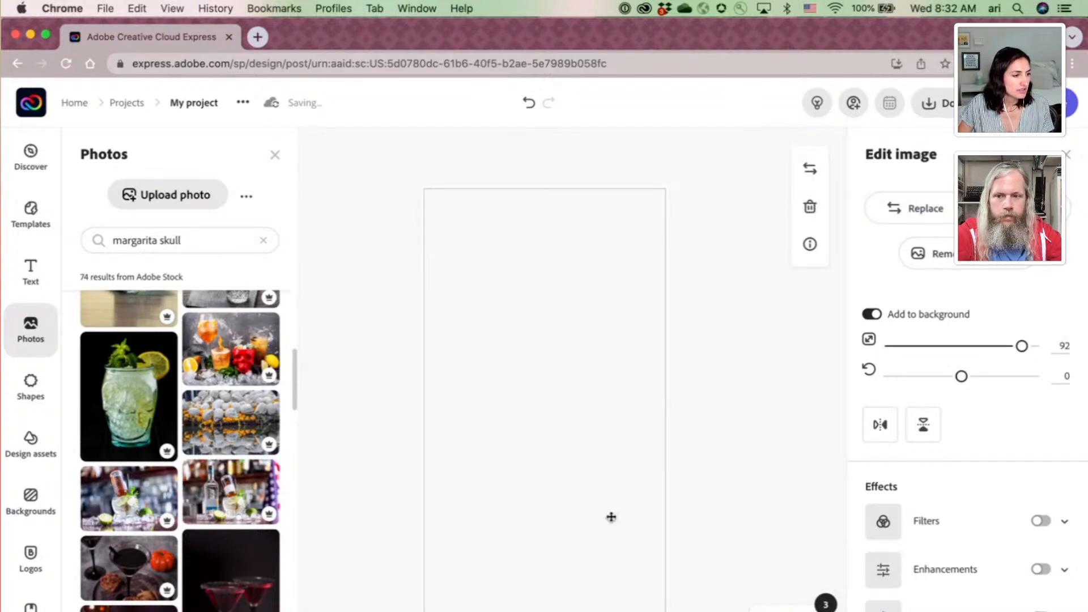
mouse_move(791, 608)
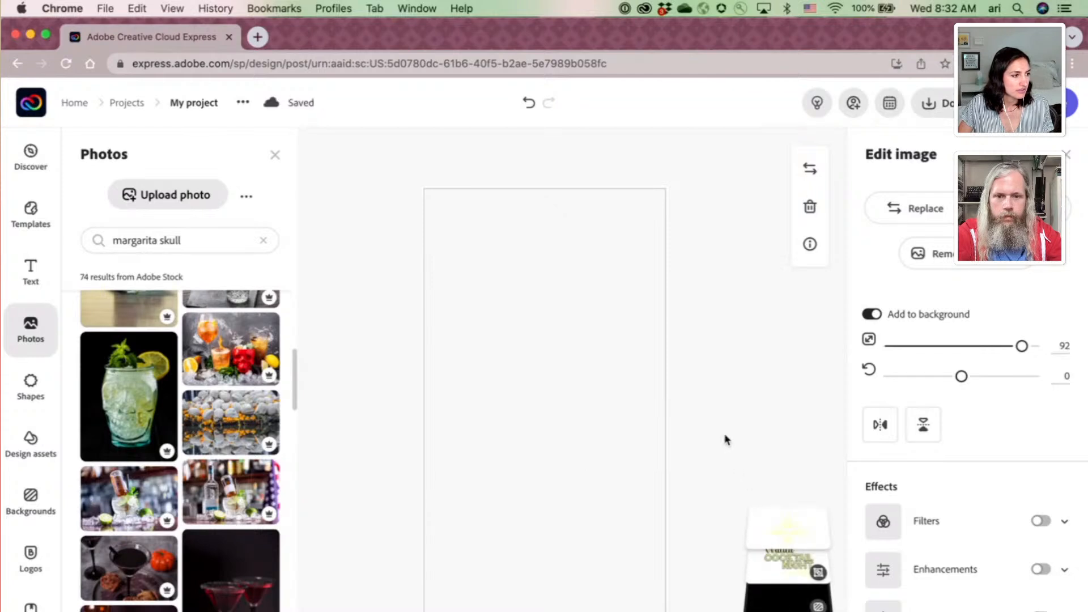
left_click(526, 103)
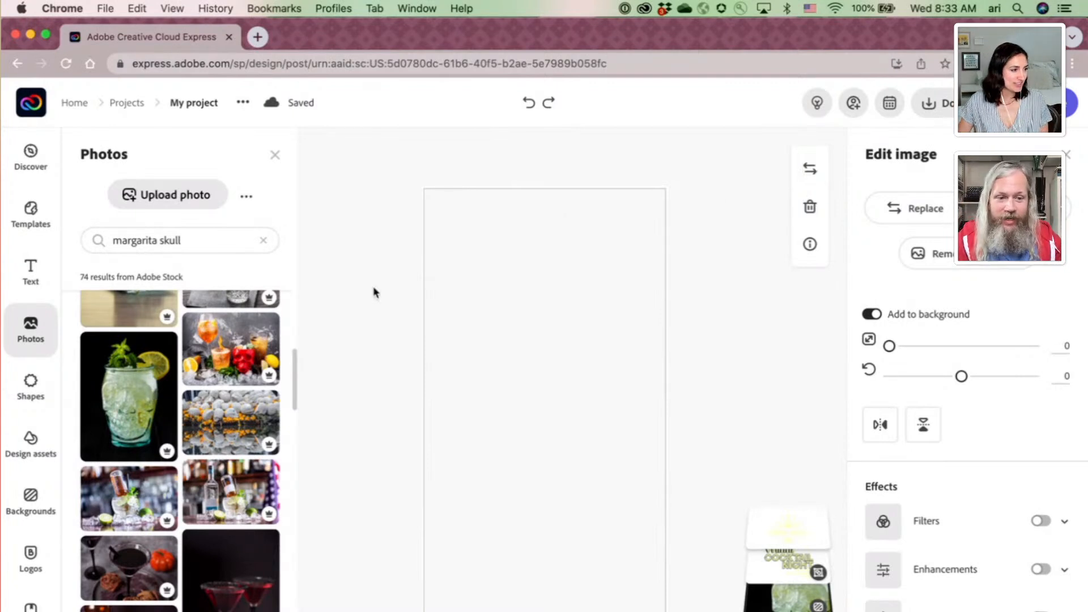
Reload the project page and dismiss the design suggestions that open with it.
left_click(67, 64)
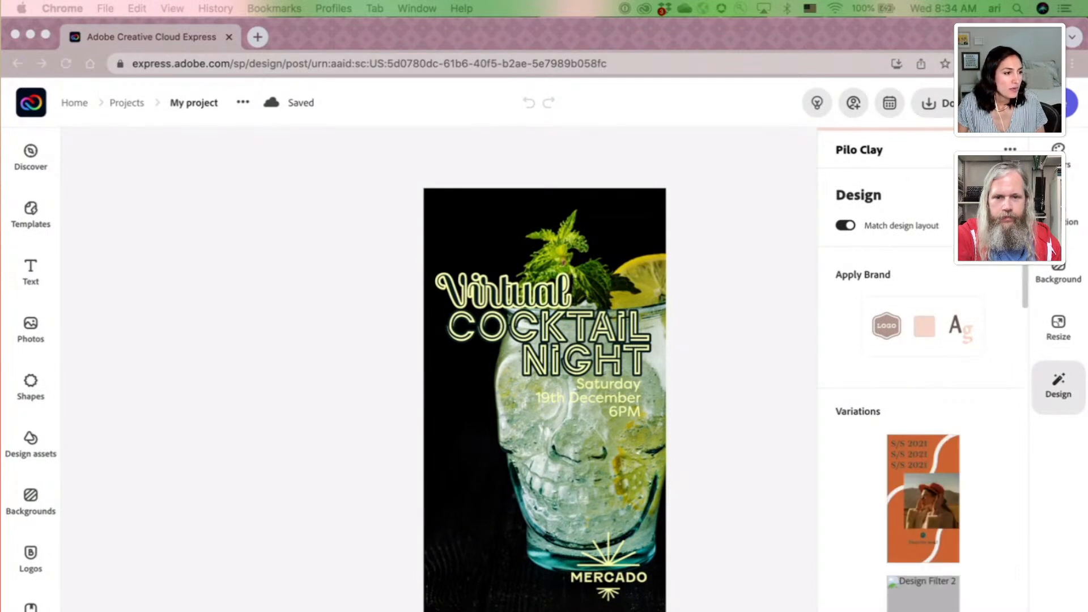
left_click(1010, 195)
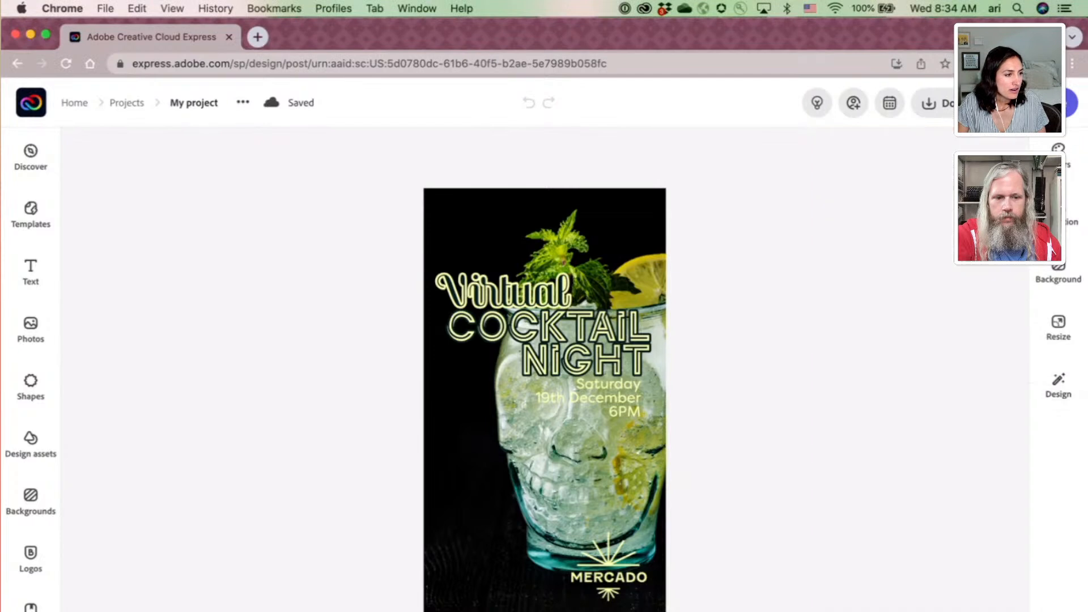
Shift the skull-glass background photo left and back to the right, and set its scale to 16.
left_click(556, 508)
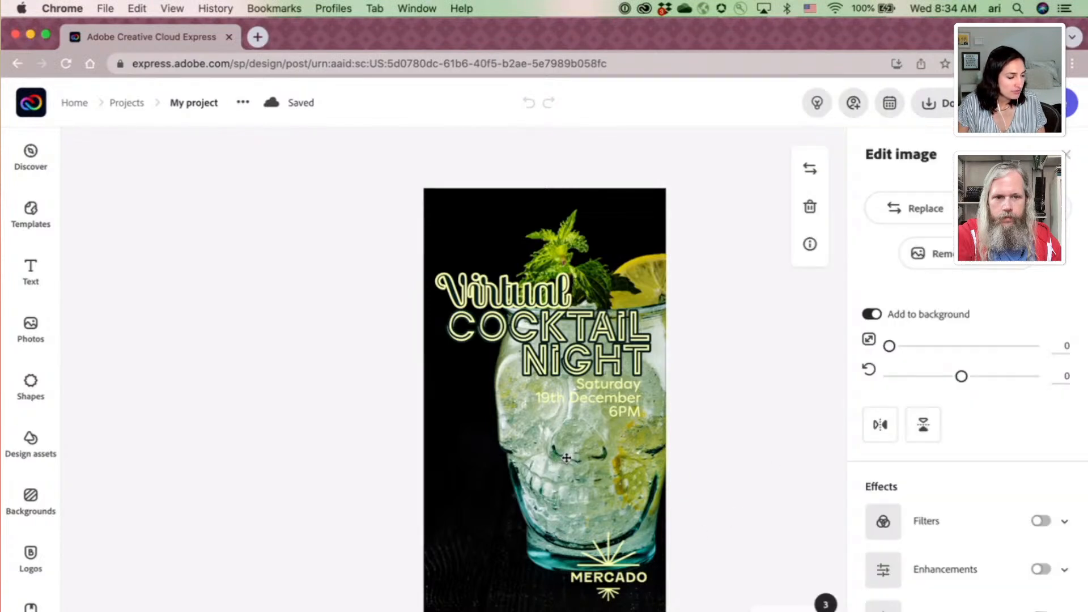
mouse_move(566, 457)
left_mouse_down()
mouse_move(436, 447)
mouse_move(595, 454)
mouse_move(541, 454)
mouse_move(553, 453)
left_mouse_up()
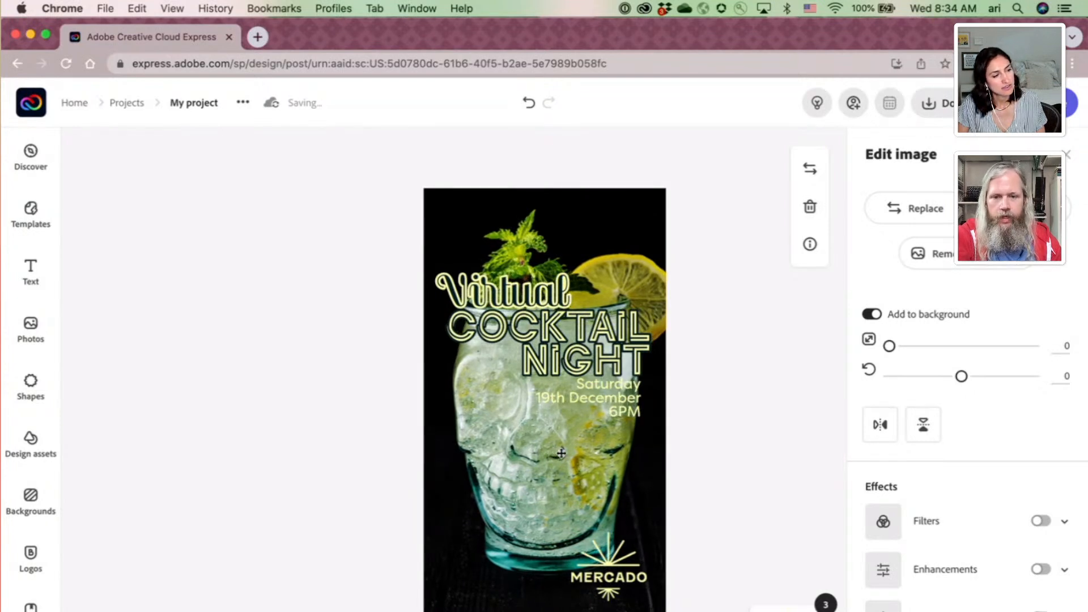
left_click_drag(561, 453, 611, 456)
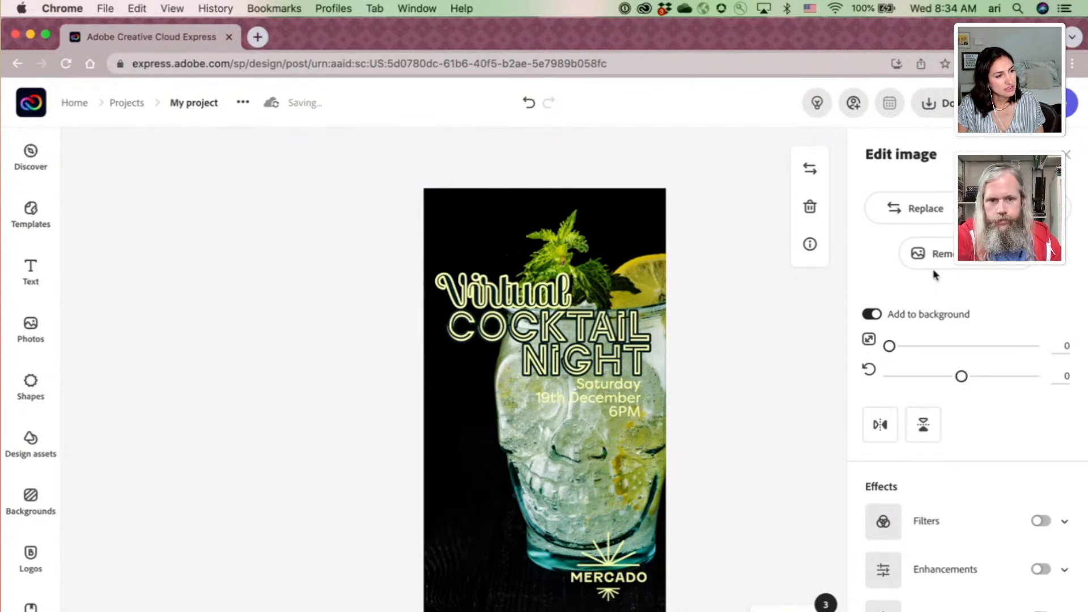
left_click(911, 347)
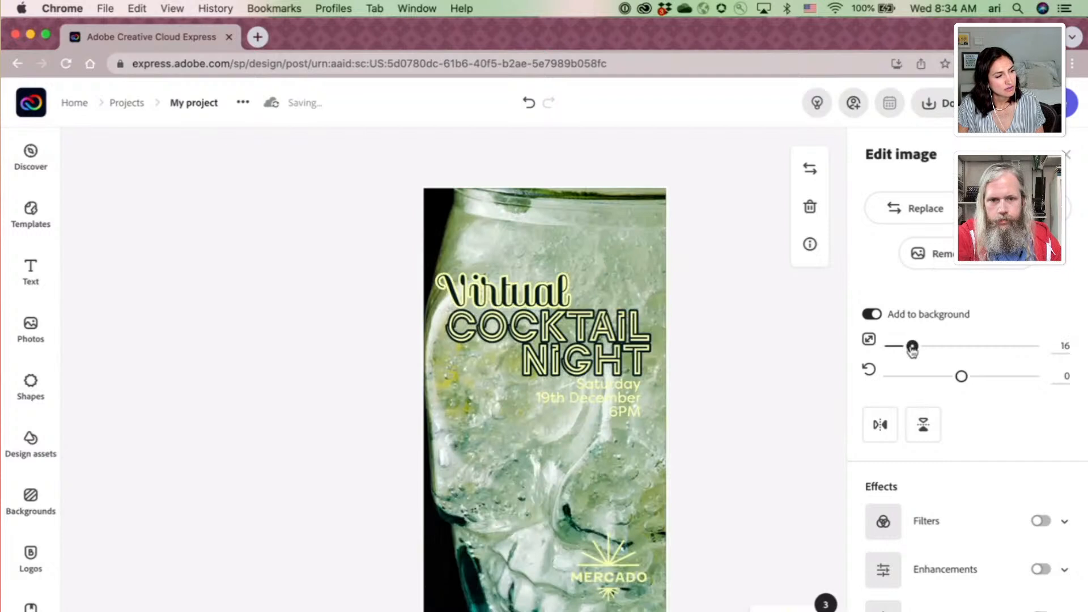
Set the background photo's scale to 4 and move the Mercado logo to the poster's lower-left corner.
mouse_move(911, 348)
left_mouse_down()
mouse_move(884, 352)
mouse_move(893, 354)
left_mouse_up()
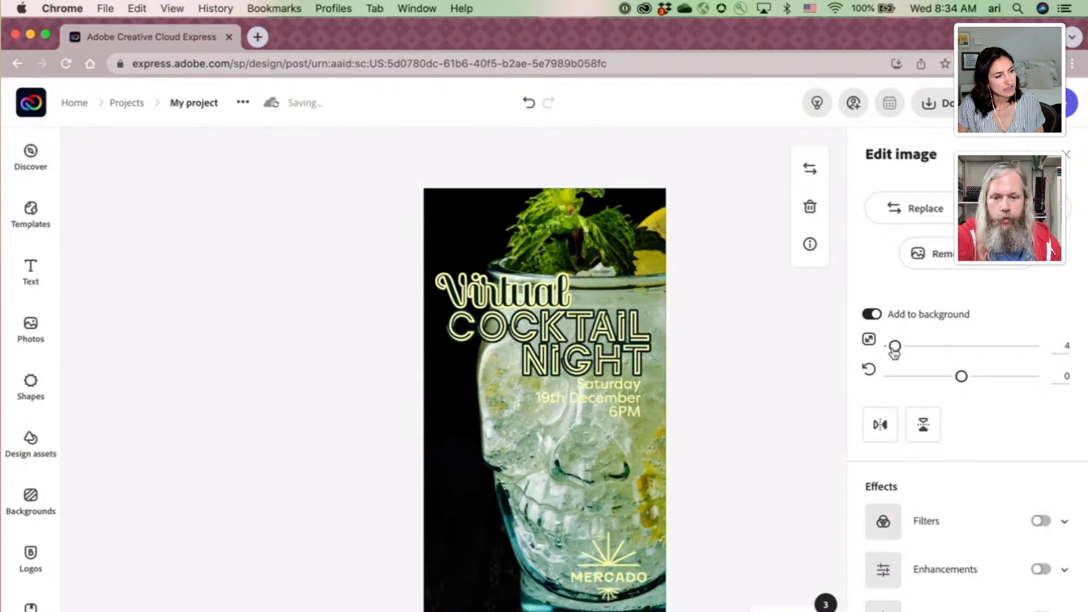
left_click(597, 571)
left_click_drag(529, 560, 463, 558)
left_click(717, 520)
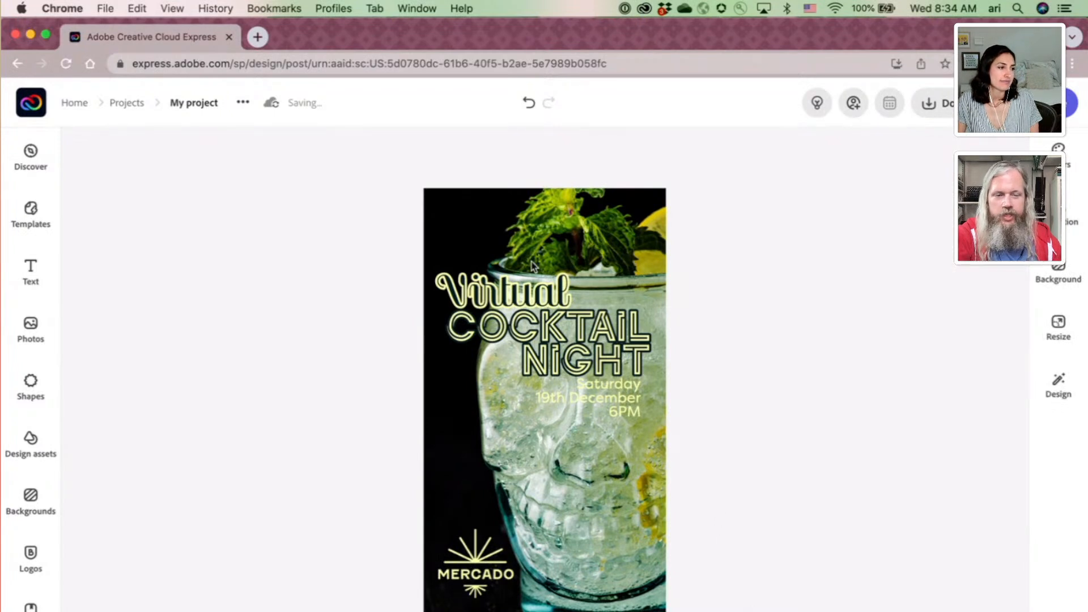
left_click(514, 294)
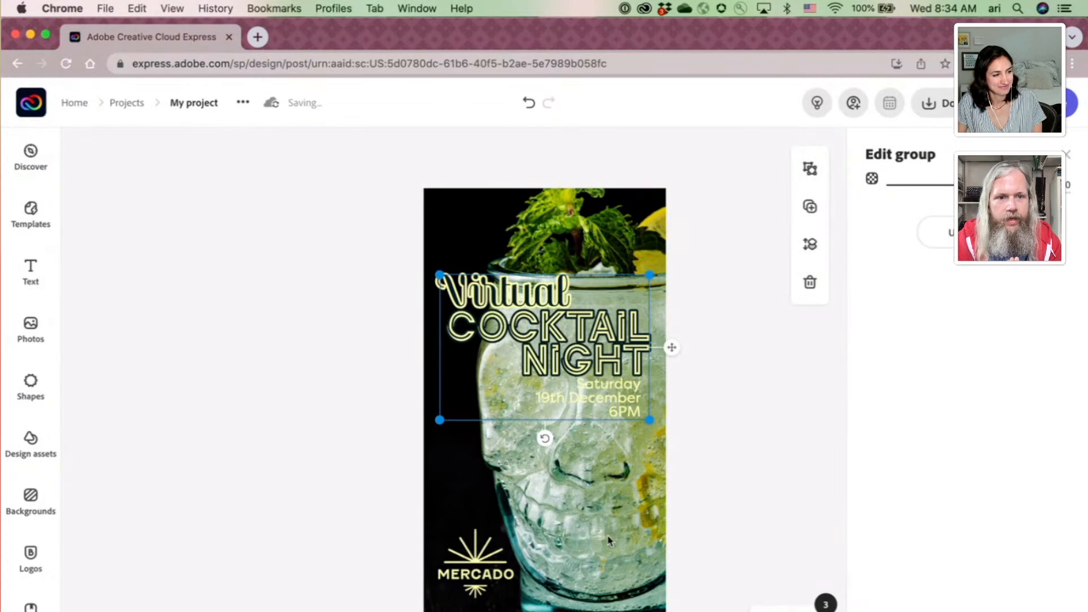
left_click(621, 547)
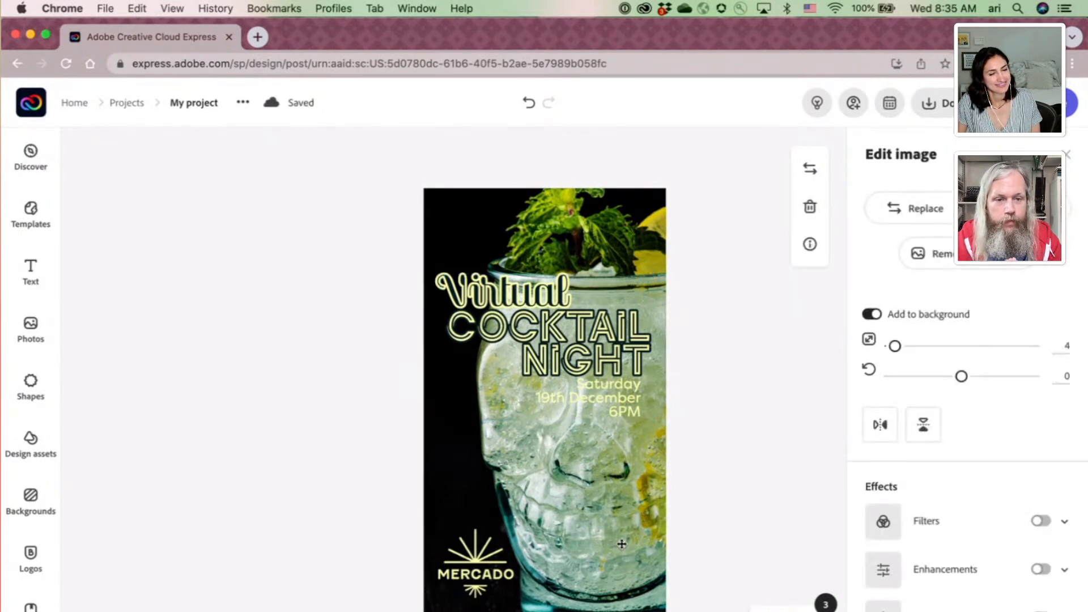
left_click(748, 377)
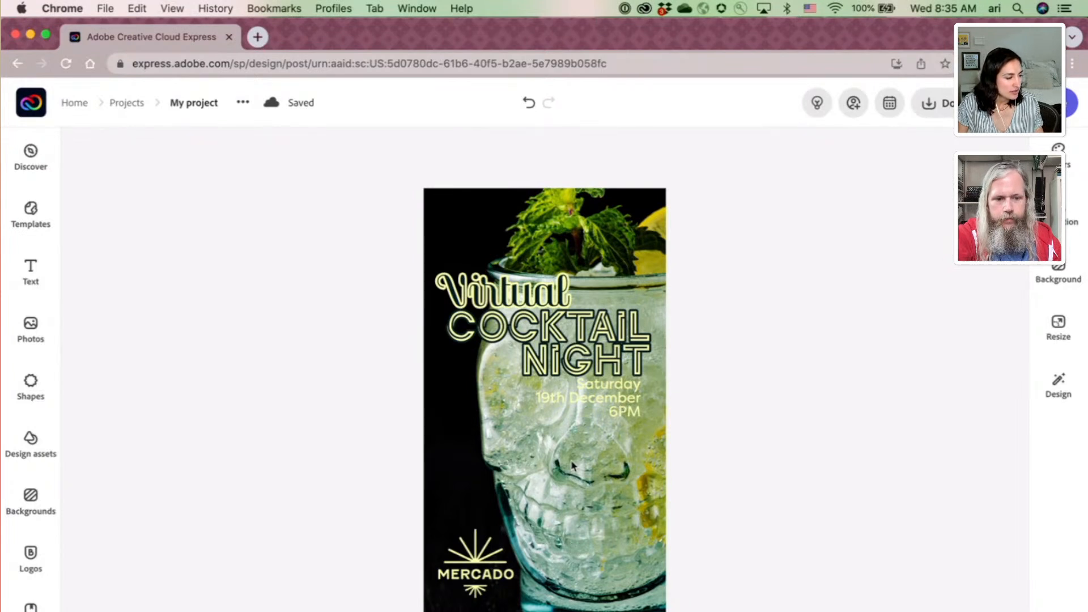
left_click(523, 287)
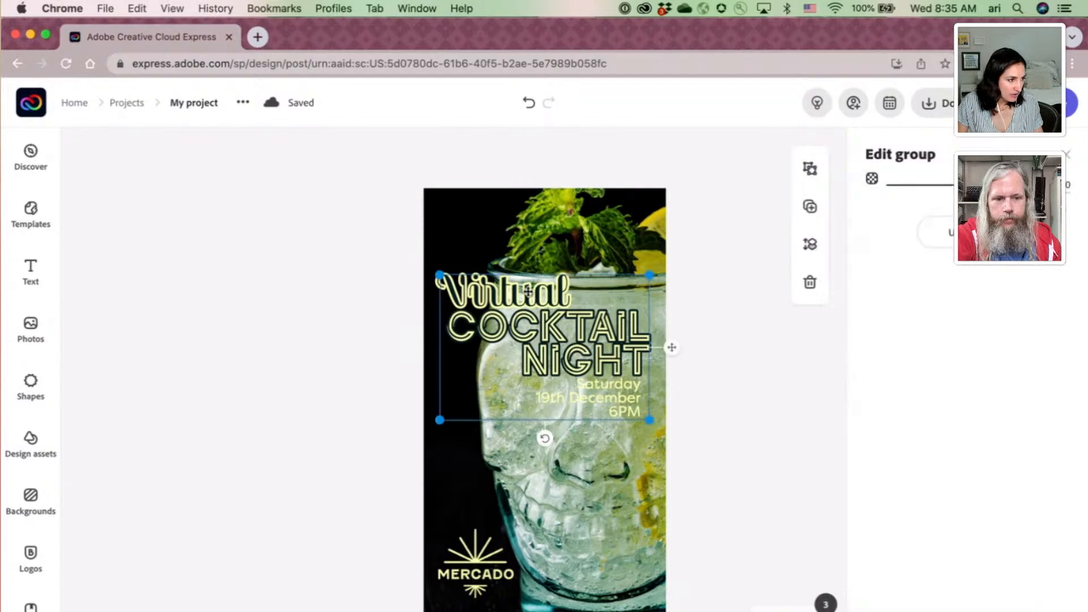
left_click(576, 336)
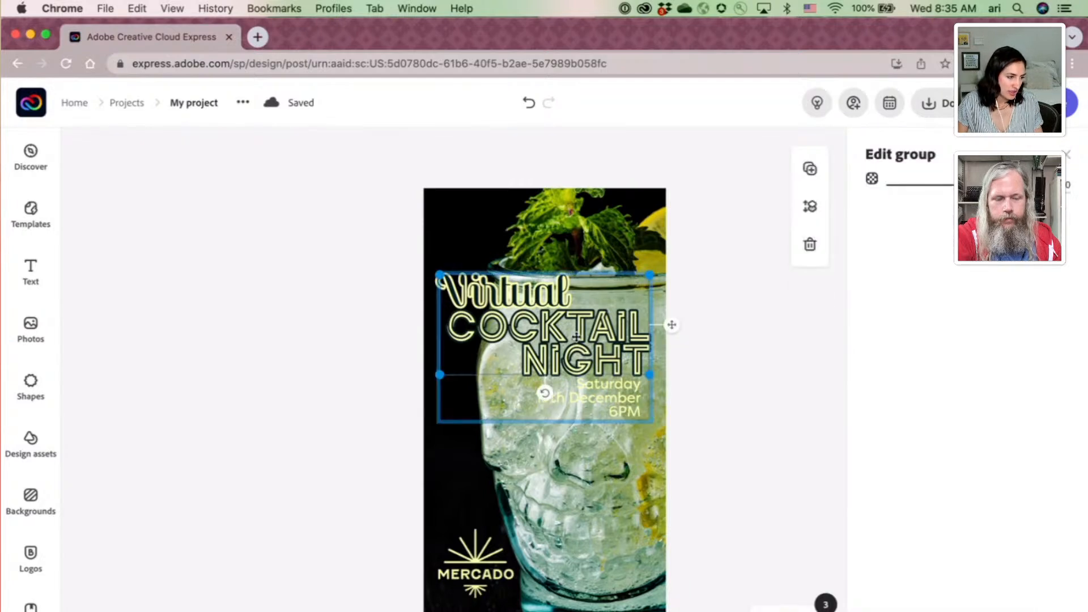
left_click(1067, 153)
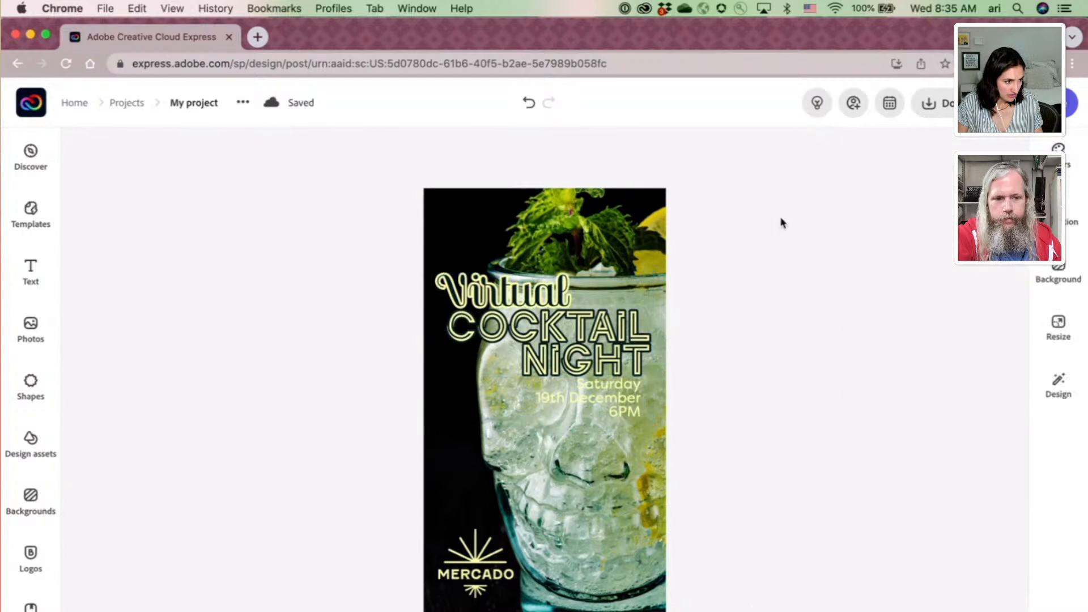
Replace the "cocktail night" text in the poster title with "Mondays".
left_click(604, 323)
left_click(602, 320)
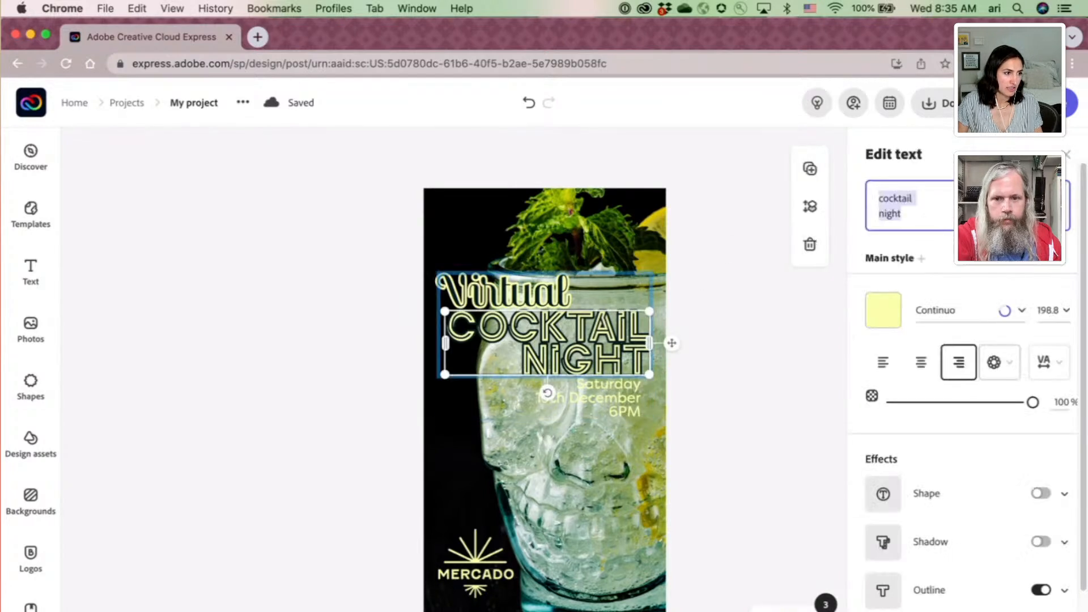
left_click(917, 207)
left_click(916, 219)
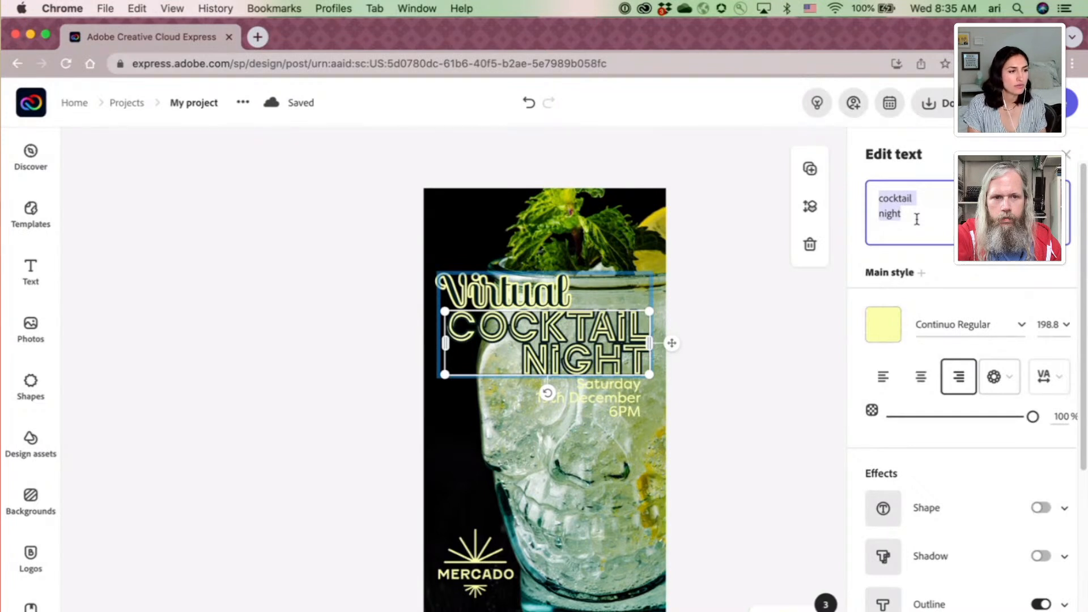
key("BackSpace")
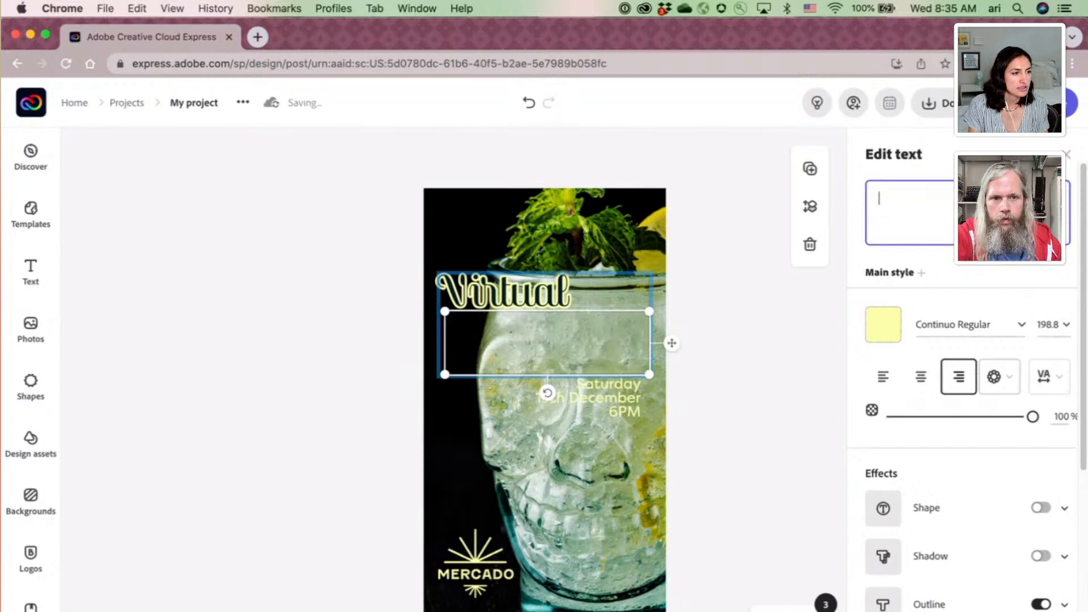
type("Mon")
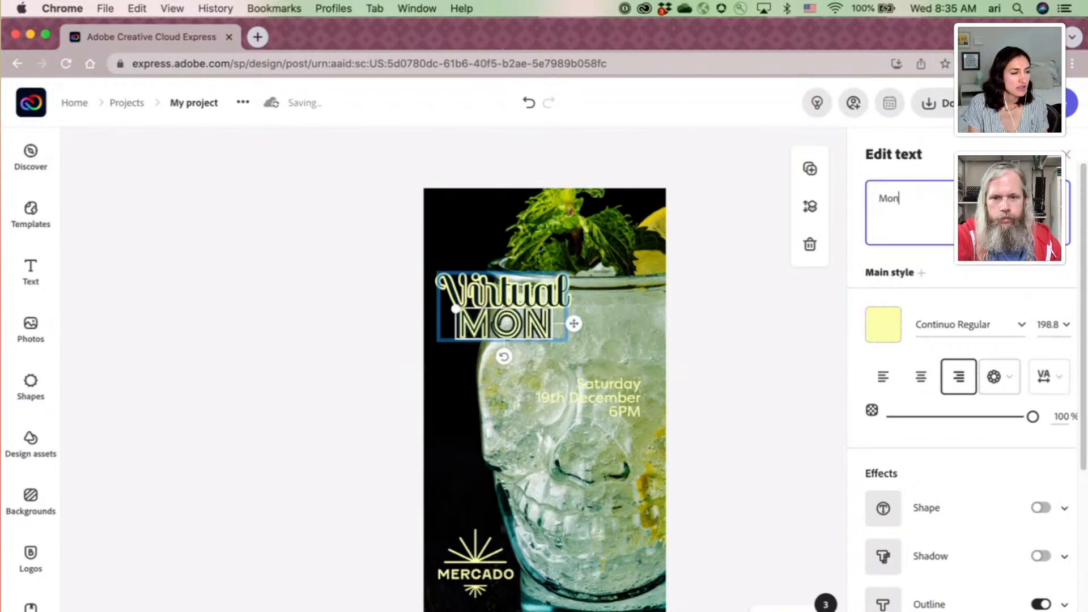
type("days")
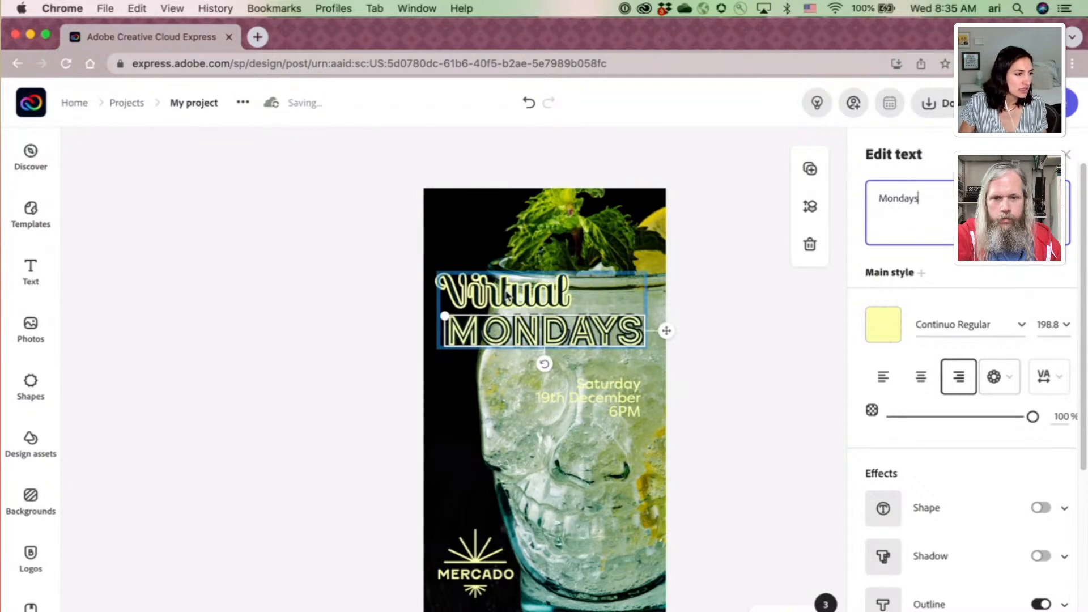
Ungroup the two-line poster title from the date and time text.
left_click(556, 300)
left_click(556, 299)
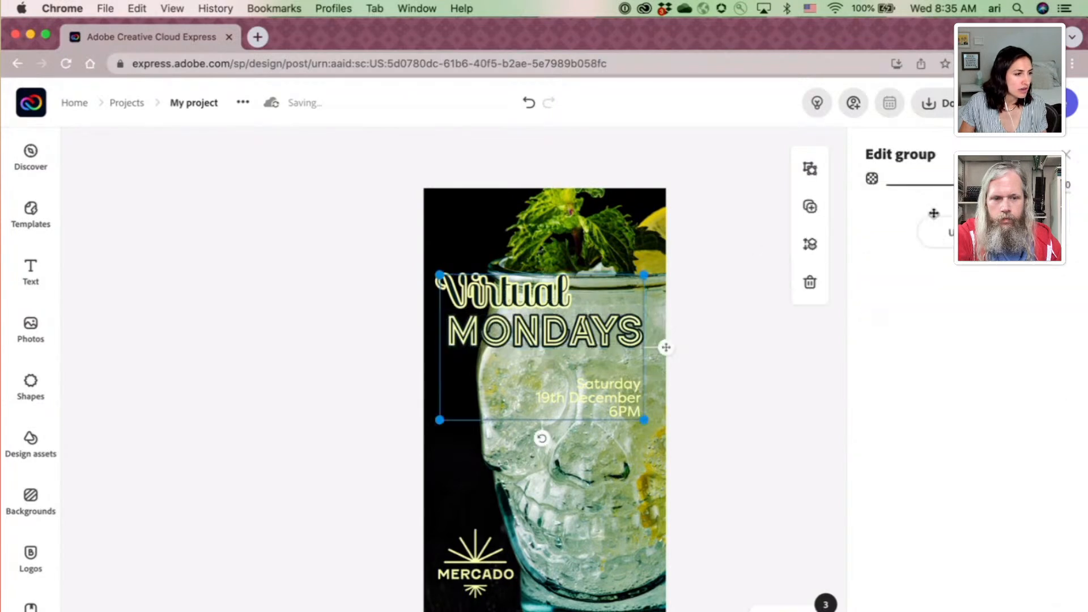
left_click(938, 232)
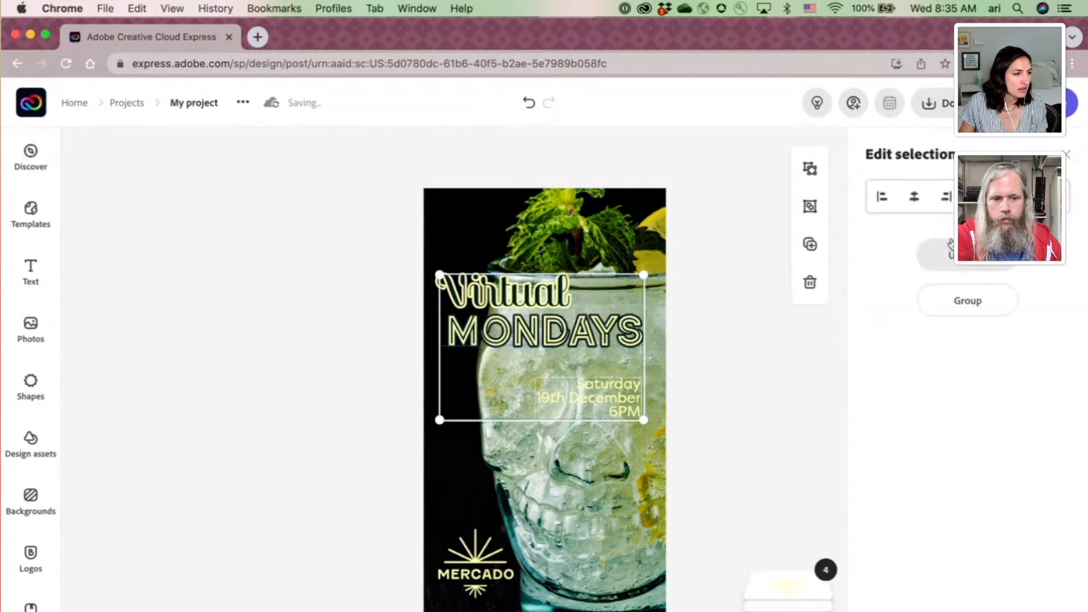
left_click(673, 291)
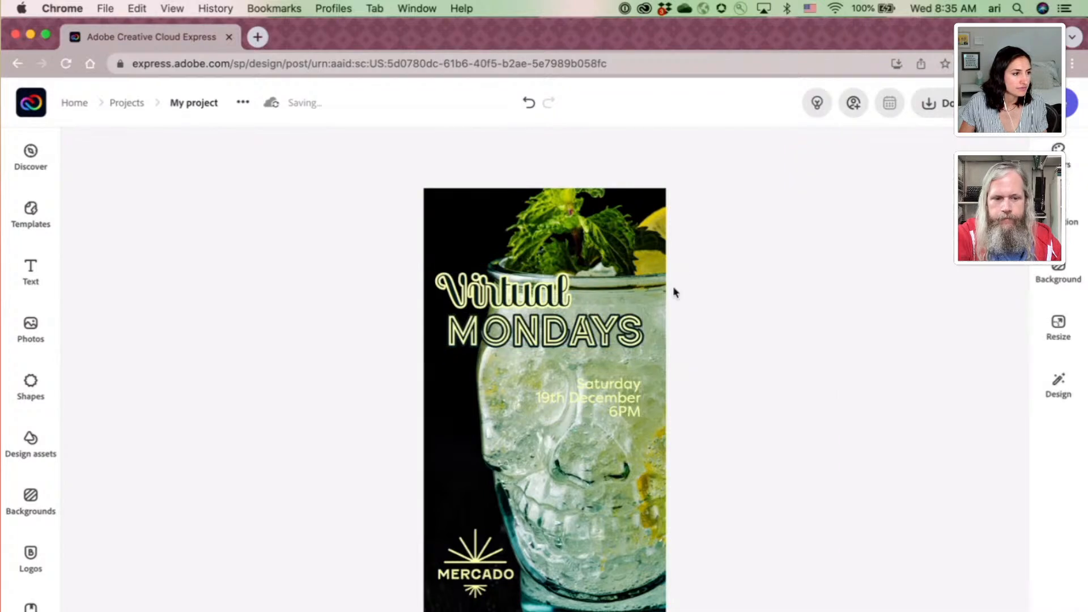
Replace the word "Virtual" in the poster title with "Mezcal".
left_click(495, 299)
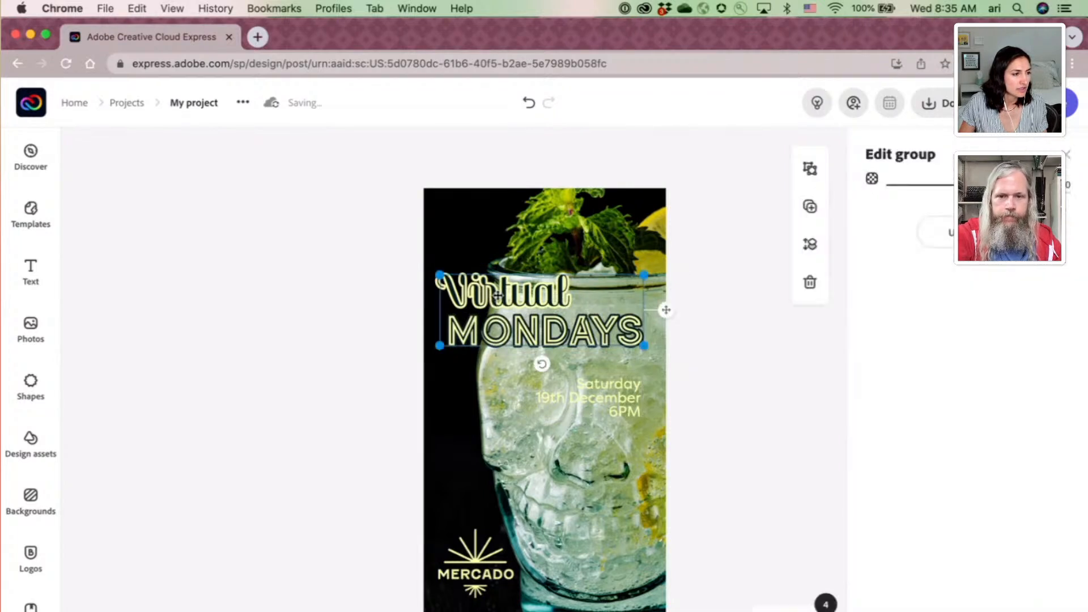
left_click(497, 295)
left_click(944, 203)
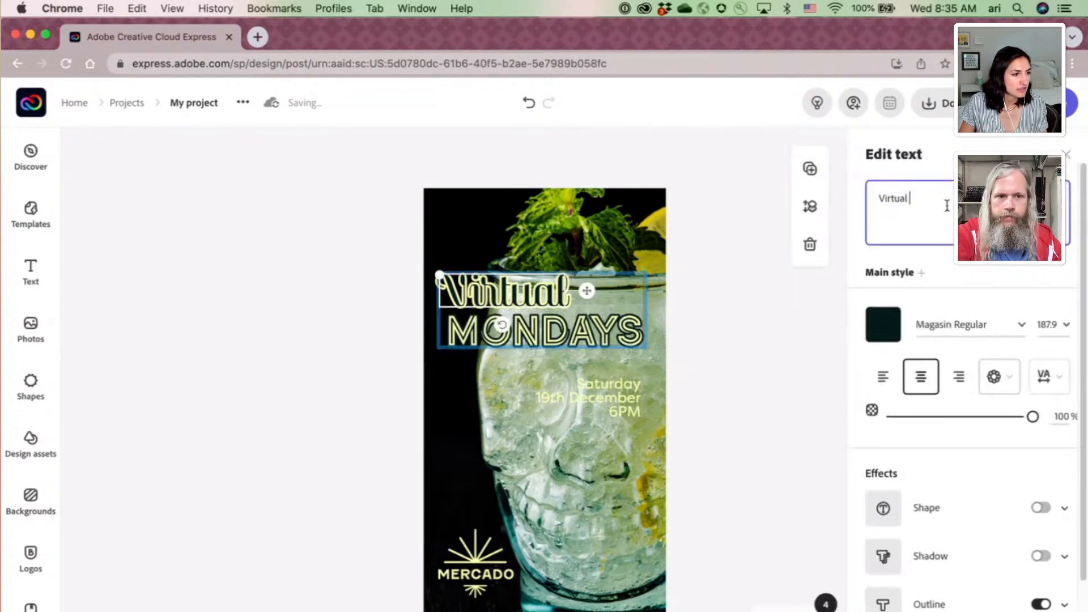
left_click_drag(895, 198, 858, 200)
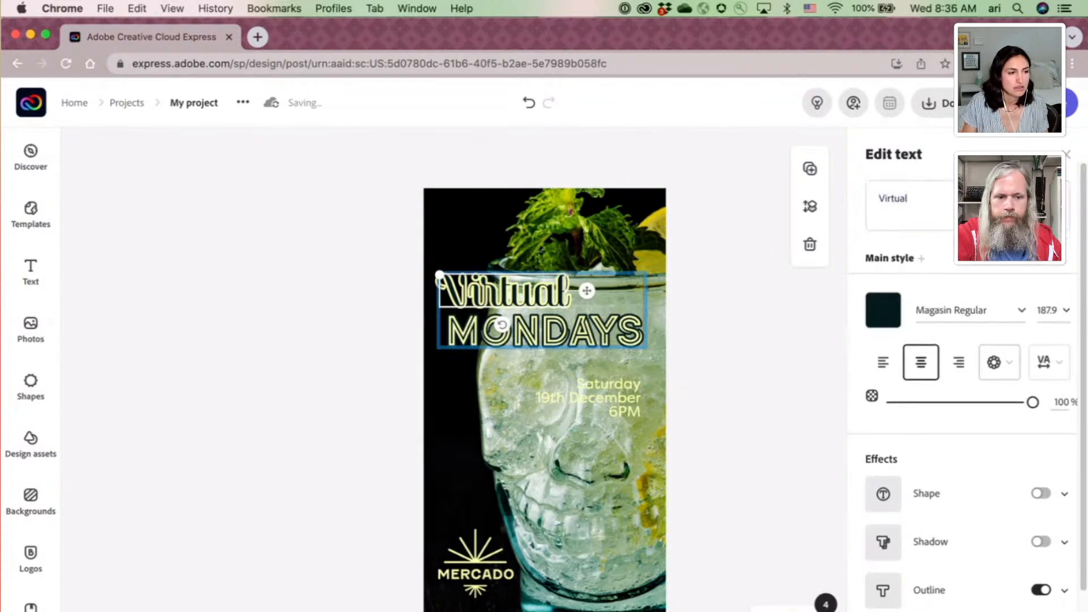
left_click_drag(936, 202, 886, 194)
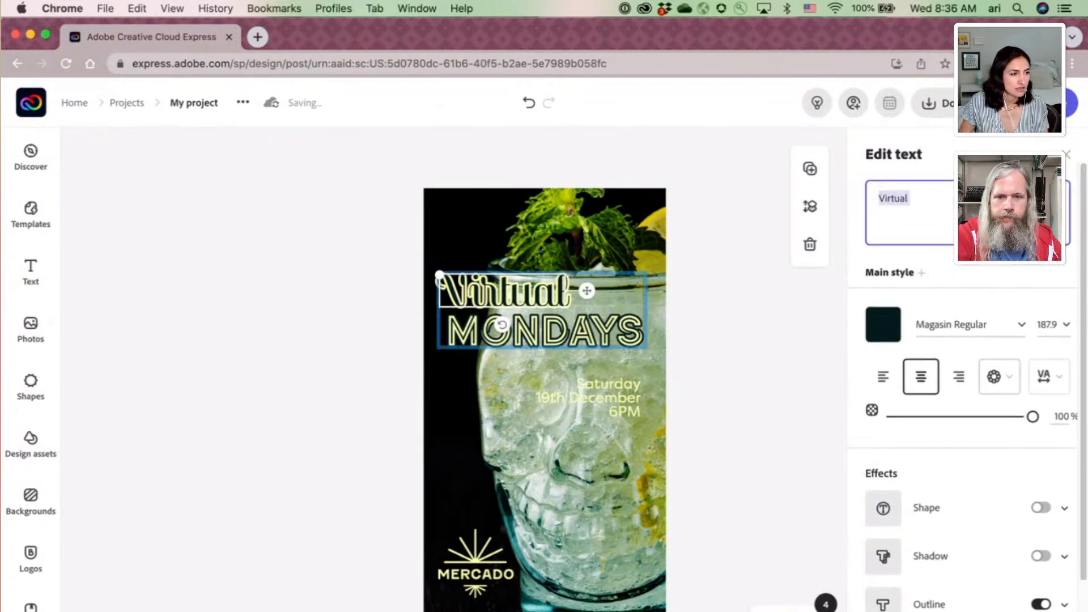
type("Me")
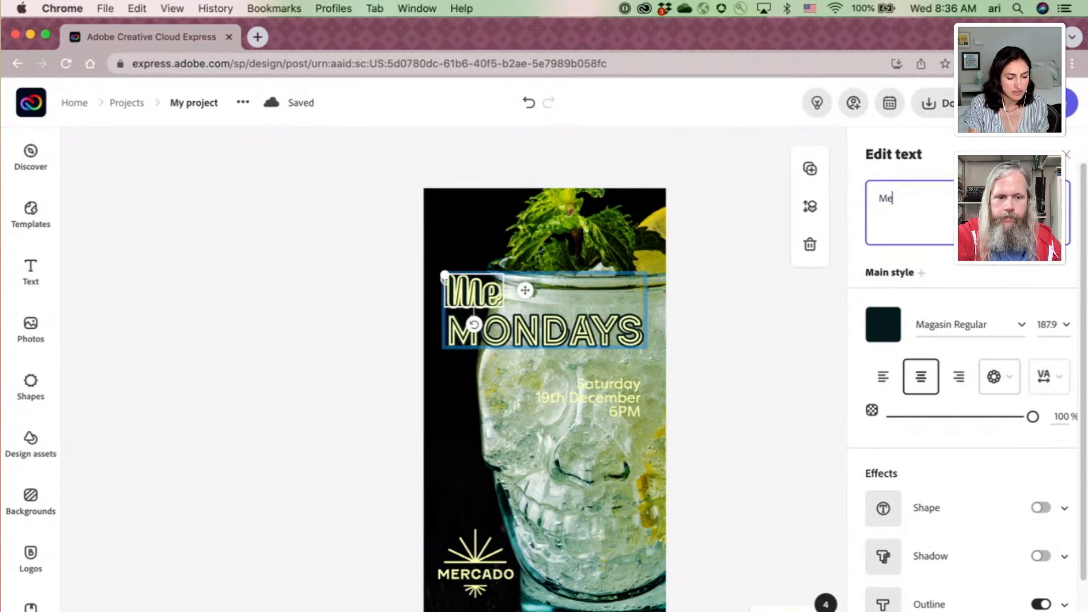
type("zcal")
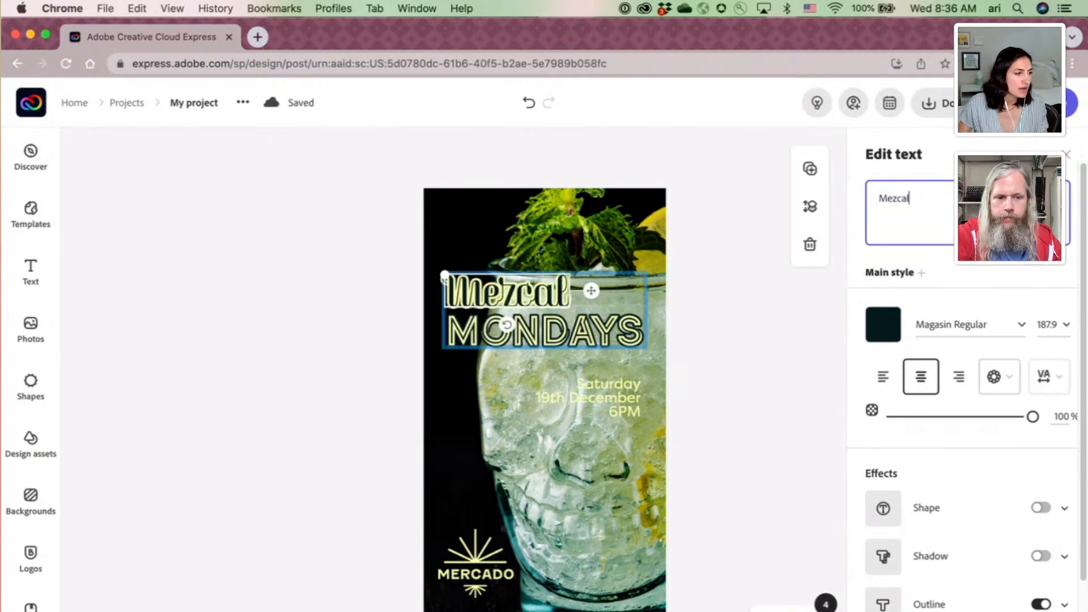
Turn off the outline effect on both the "Mezcal" and "Mondays" title texts.
left_click(1038, 607)
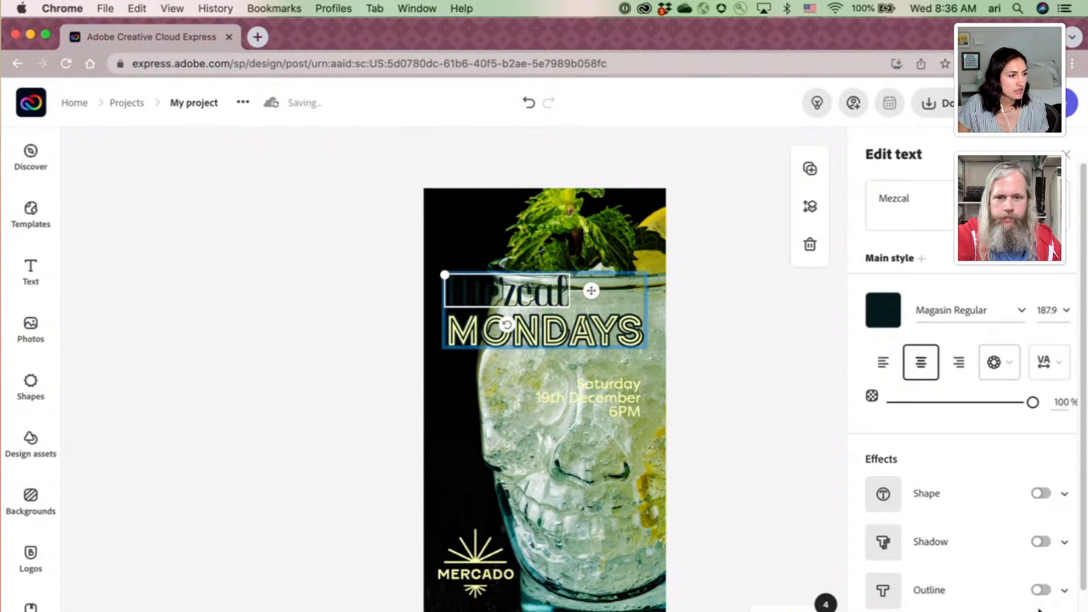
left_click(592, 333)
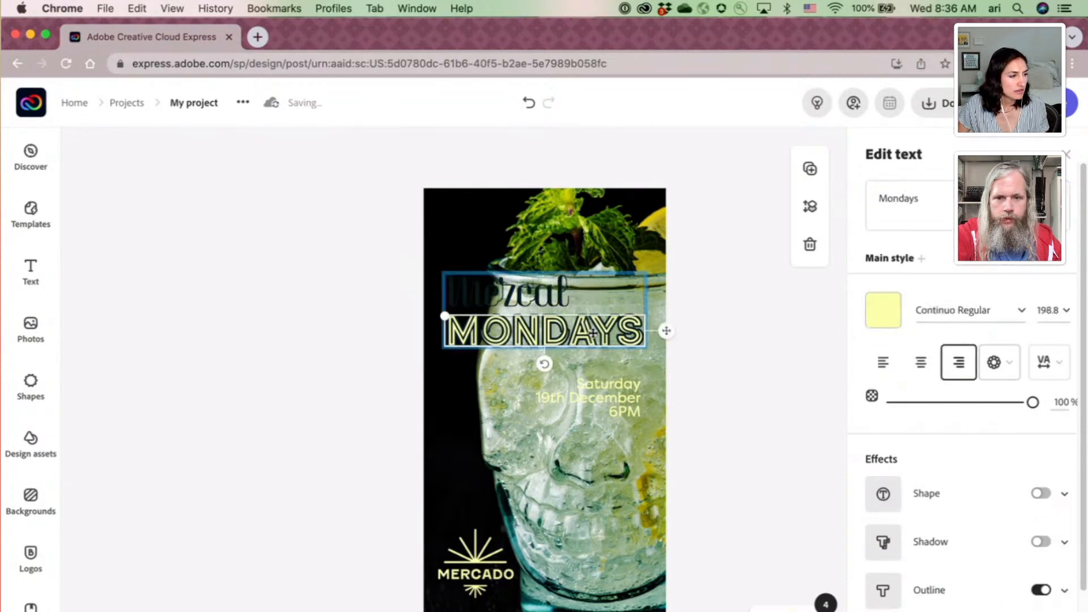
left_click(542, 303)
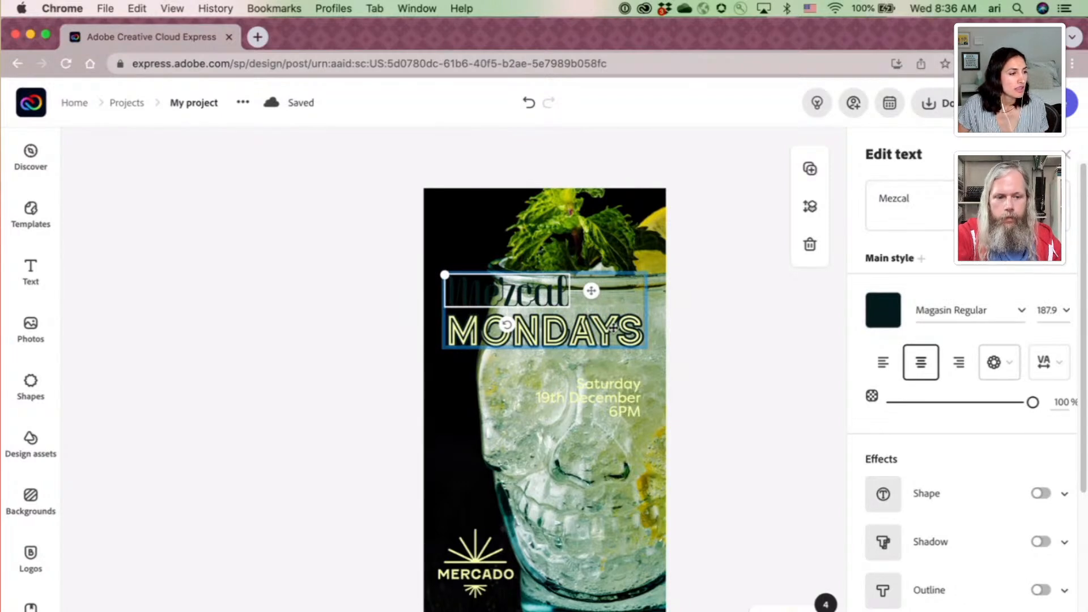
left_click(614, 327)
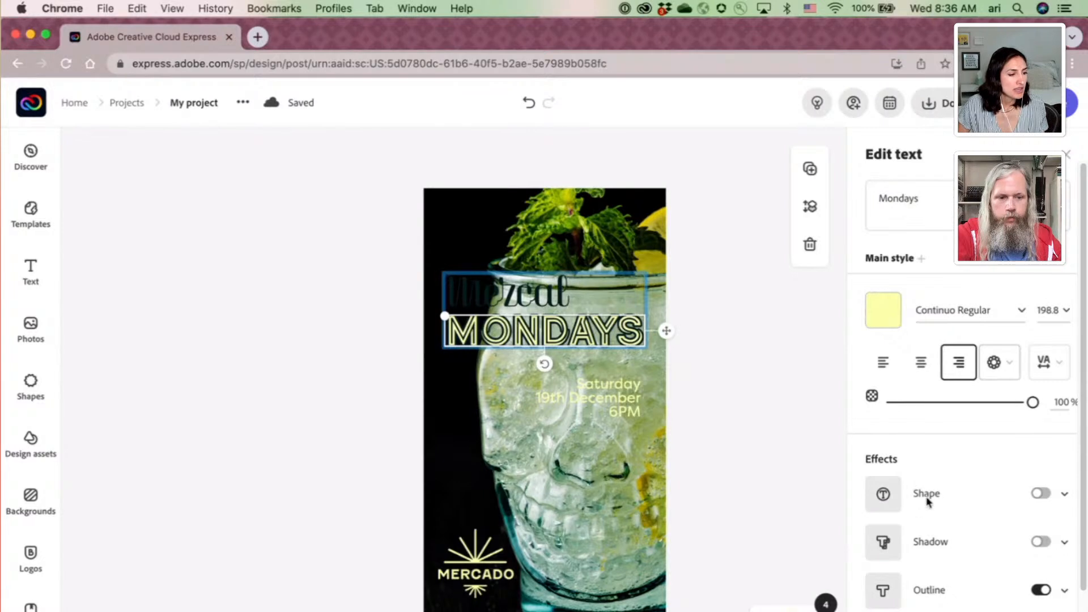
scroll(983, 490, "down", 2)
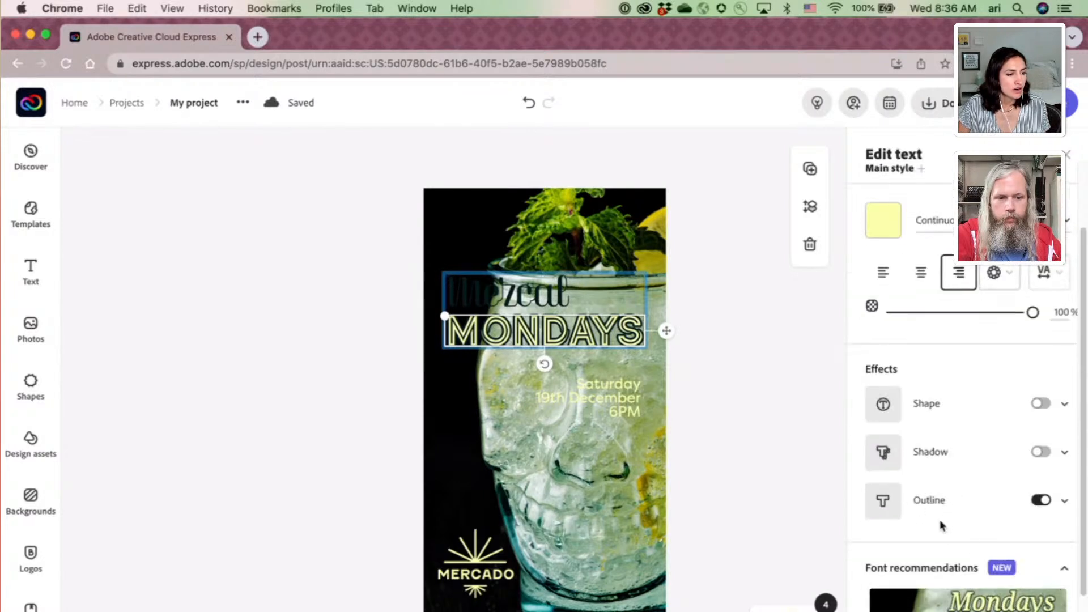
left_click(1044, 501)
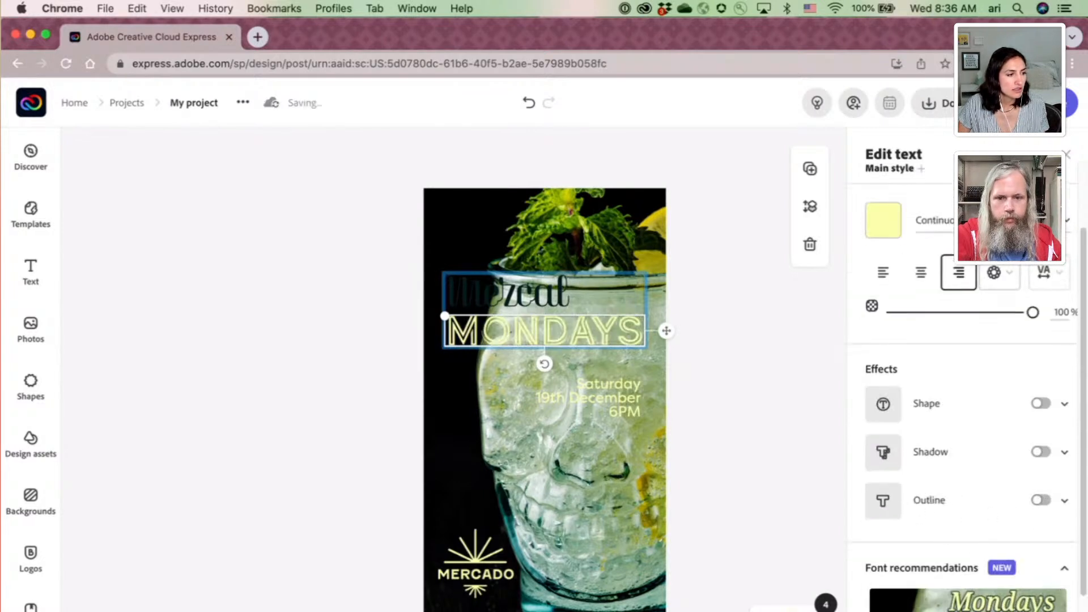
scroll(1044, 501, "down", 2)
scroll(994, 512, "down", 2)
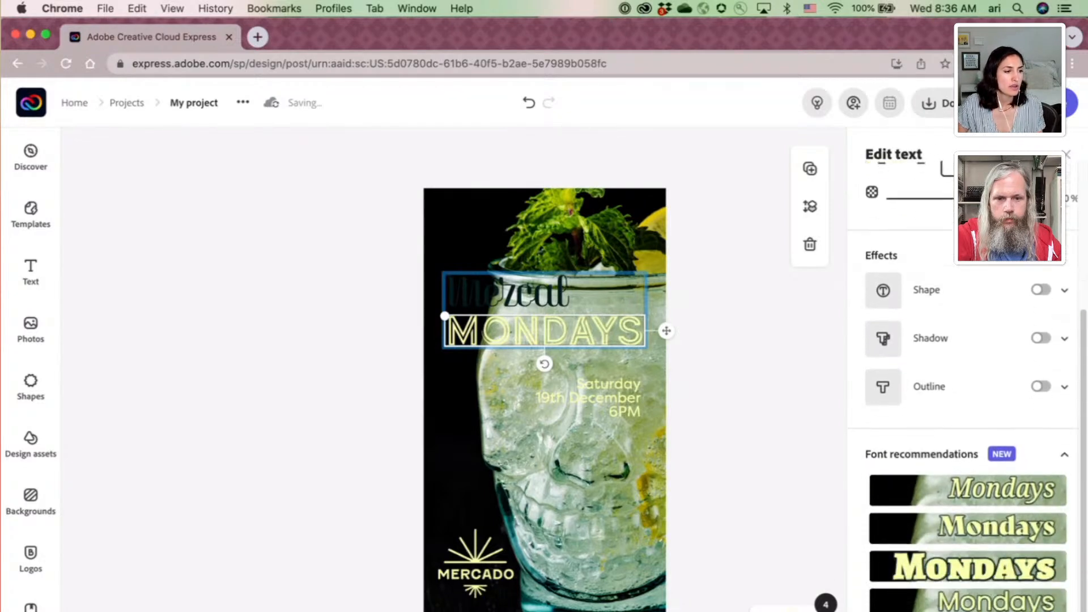
left_click(1059, 453)
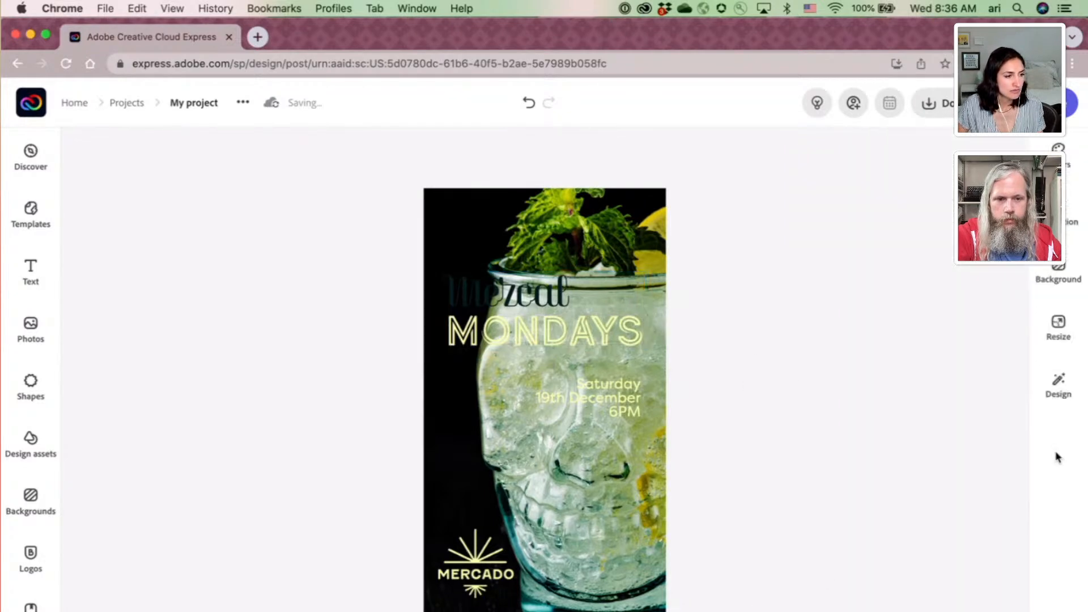
Ungroup the "Mezcal" and "Mondays" title texts and select "Mondays" on its own for editing.
left_click(630, 336)
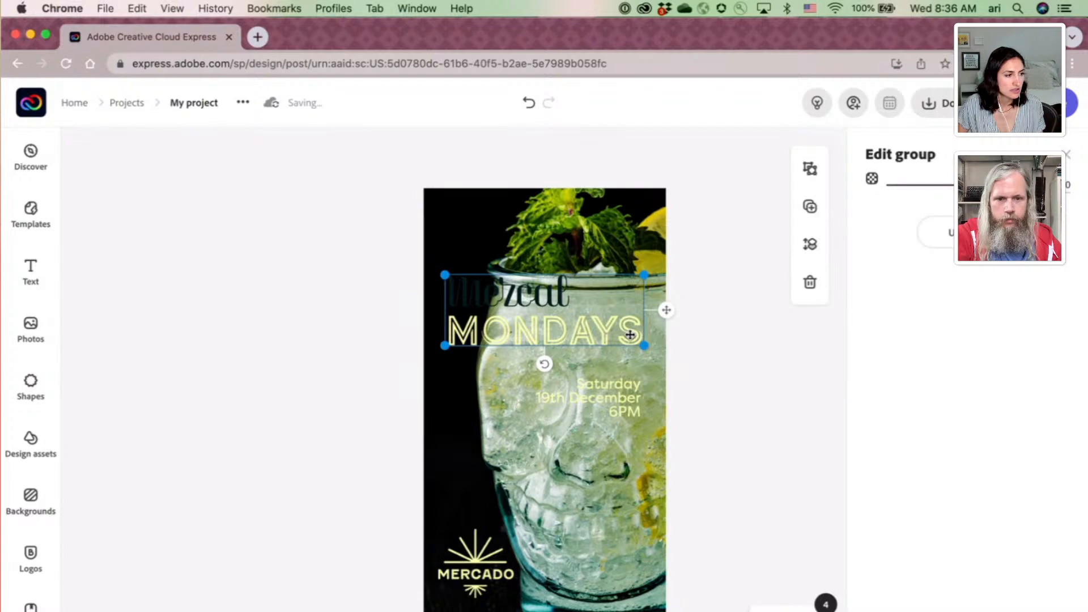
left_click(944, 239)
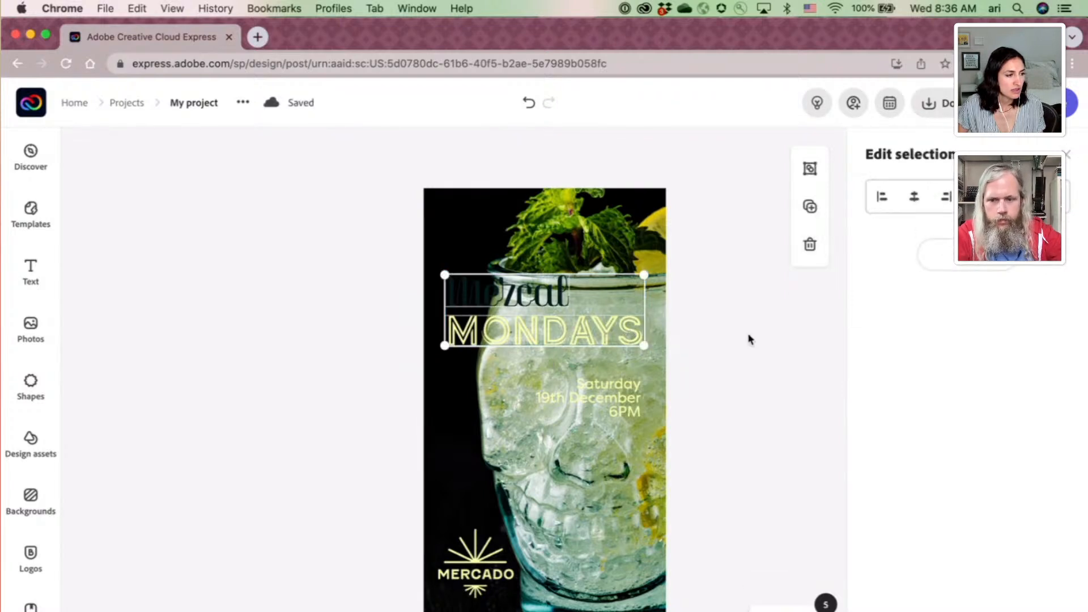
left_click(748, 339)
left_click(612, 338)
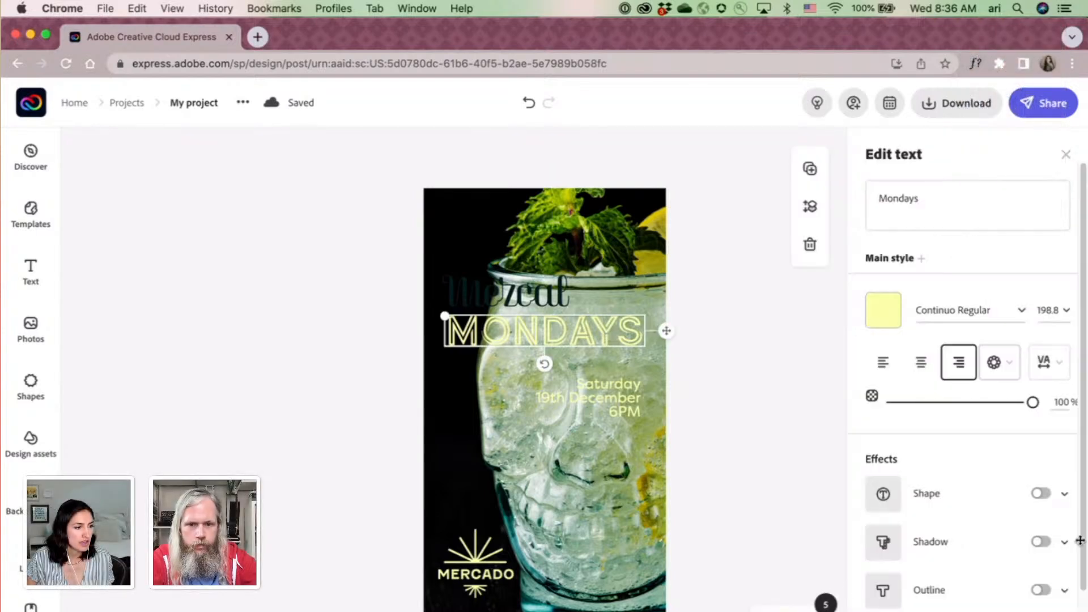
scroll(1068, 578, "down", 2)
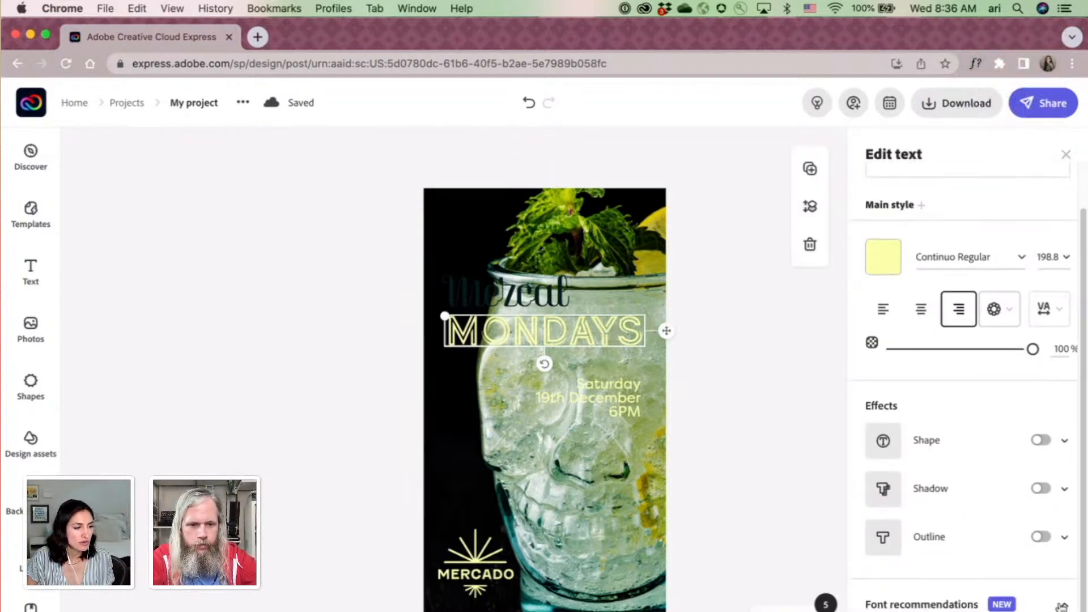
scroll(1061, 604, "up", 2)
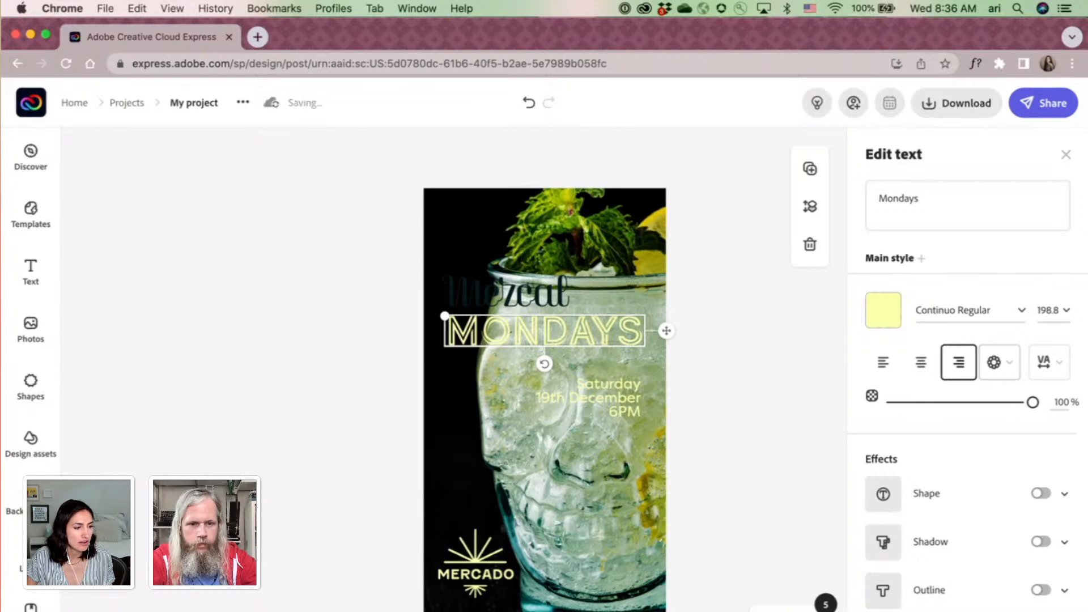
Apply the recommended Bely Display Regular font to the "Mondays" title text.
scroll(967, 385, "down", 5)
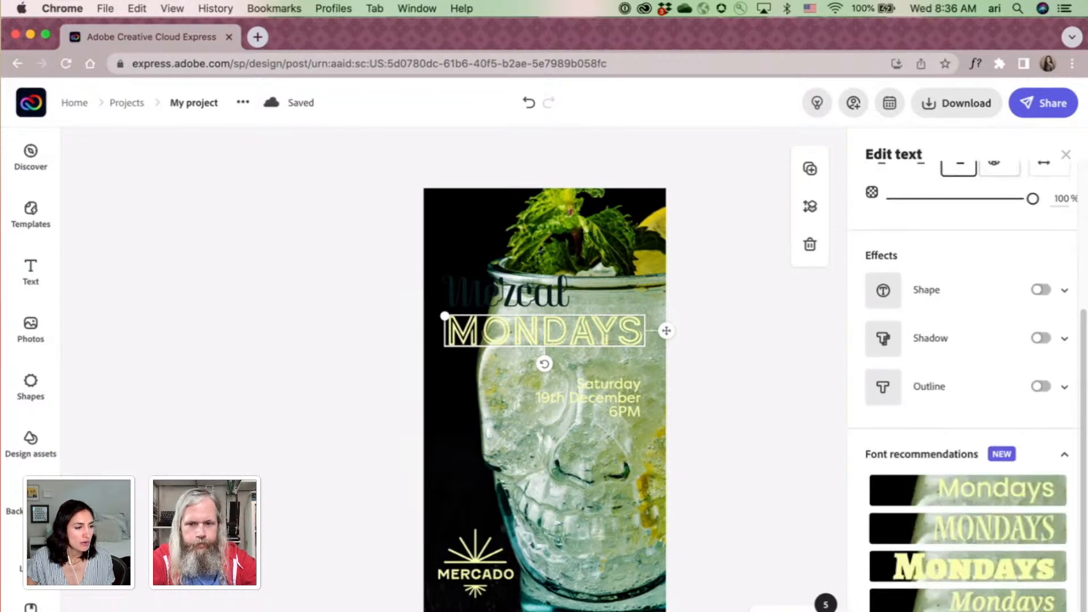
left_click(1027, 610)
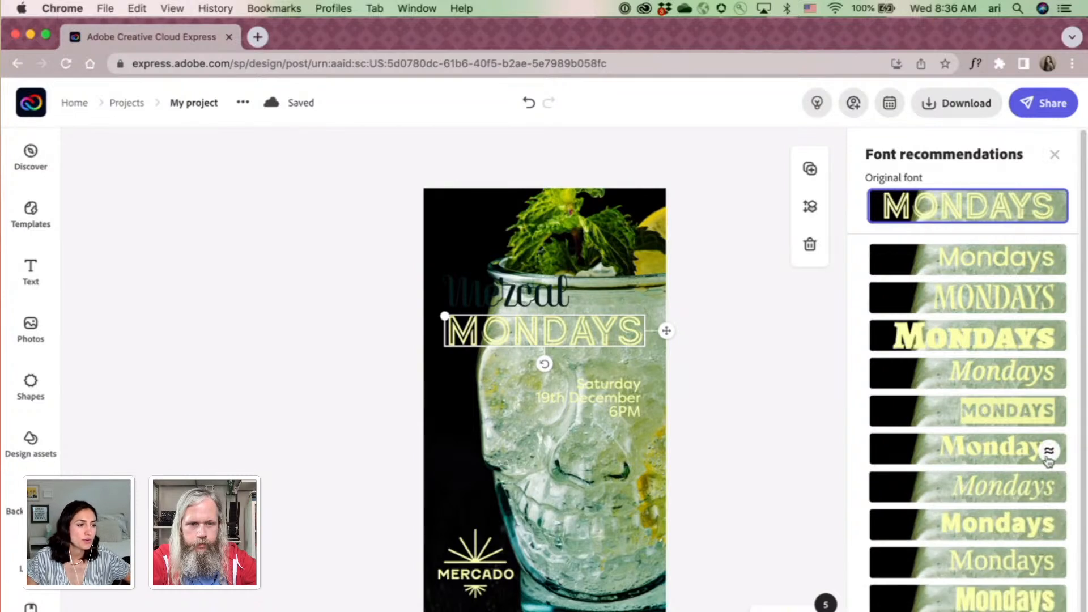
left_click(990, 458)
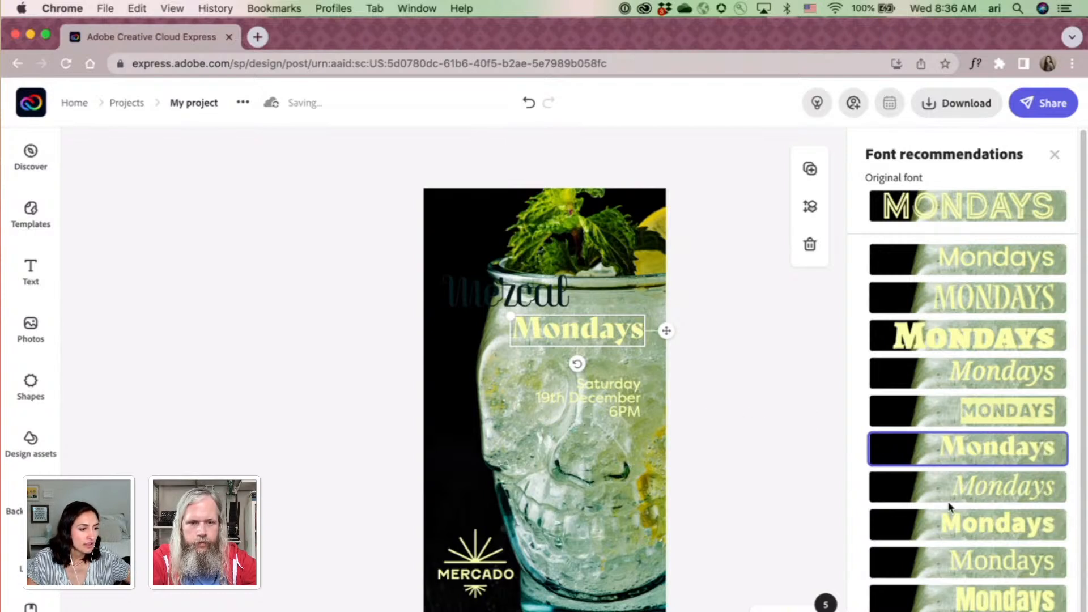
Try a brush script, a heavy serif and a bold italic serif from the font recommendations on "Mondays".
scroll(950, 506, "down", 1)
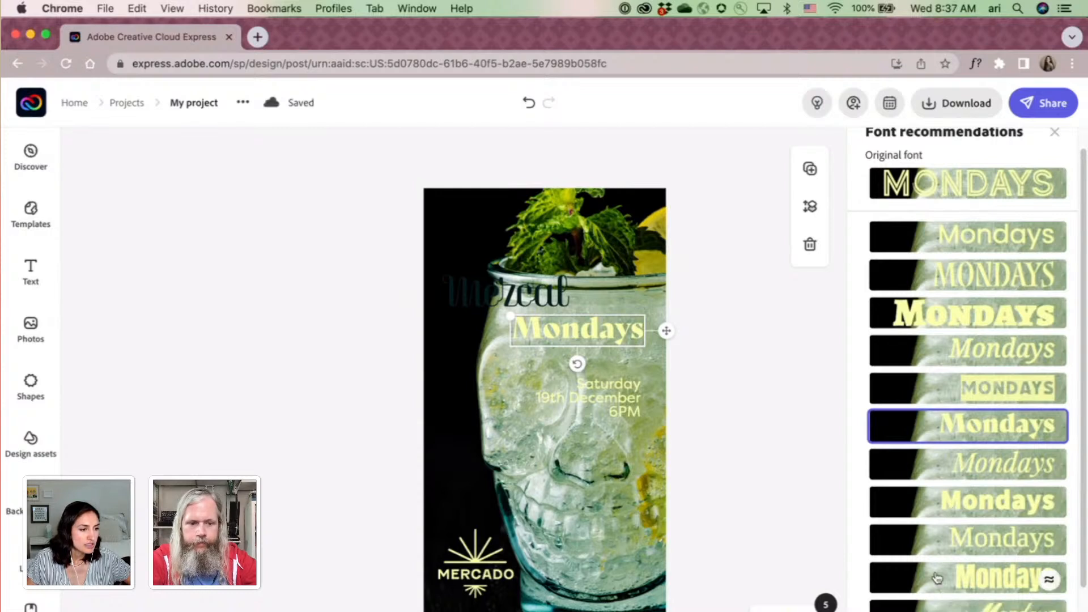
scroll(934, 577, "down", 3)
scroll(935, 577, "down", 3)
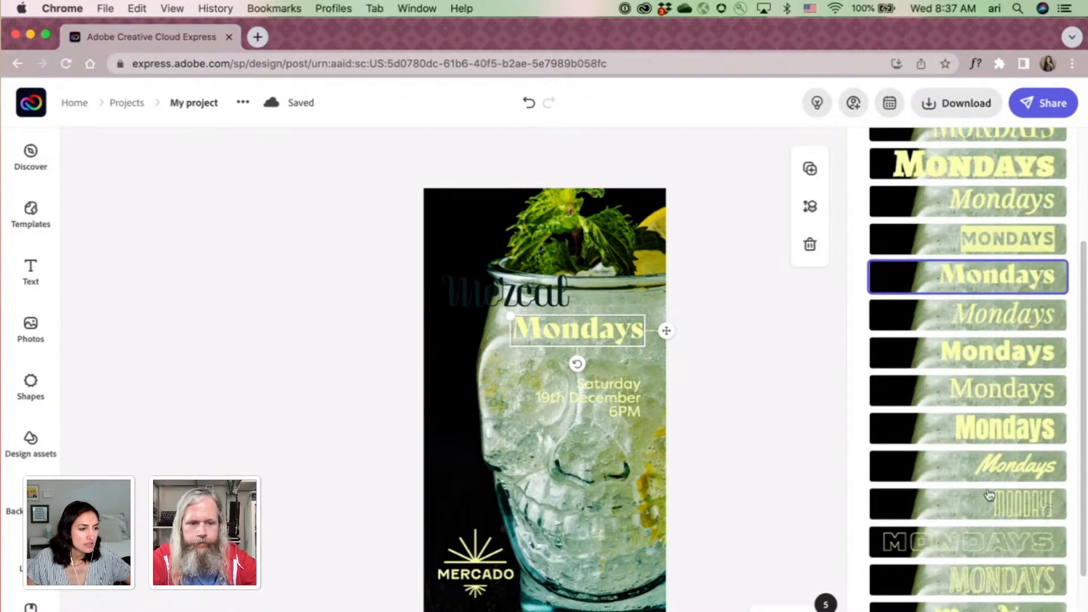
left_click(989, 466)
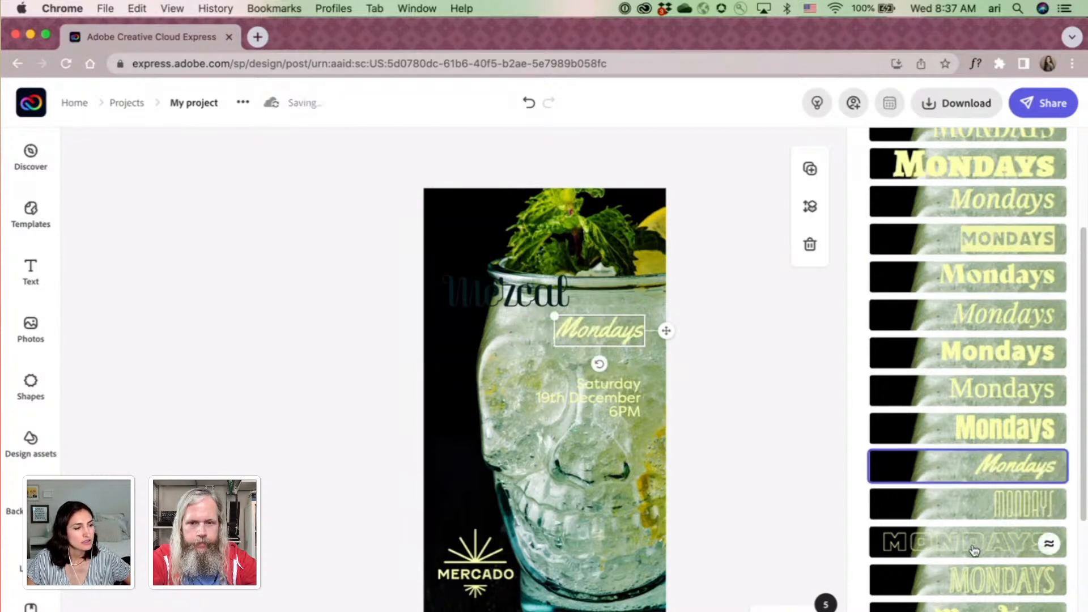
scroll(973, 550, "down", 5)
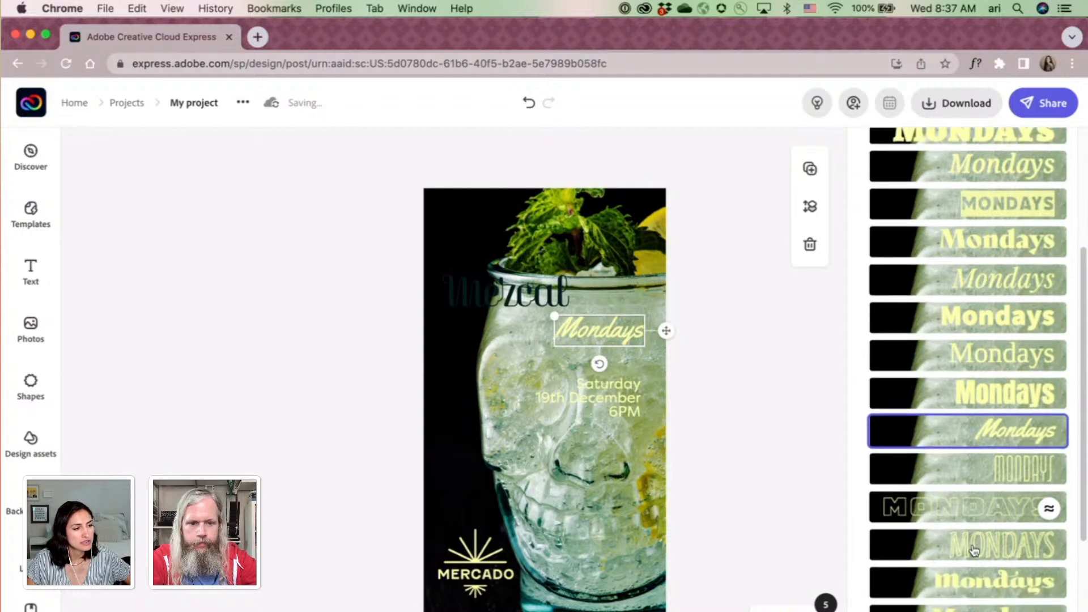
scroll(973, 549, "down", 3)
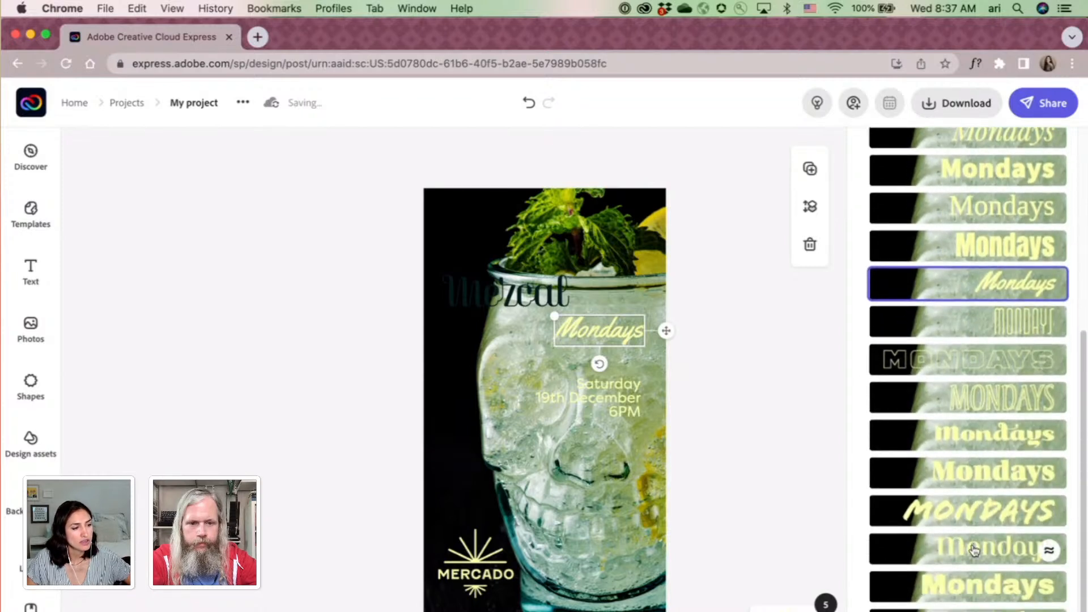
scroll(973, 549, "down", 2)
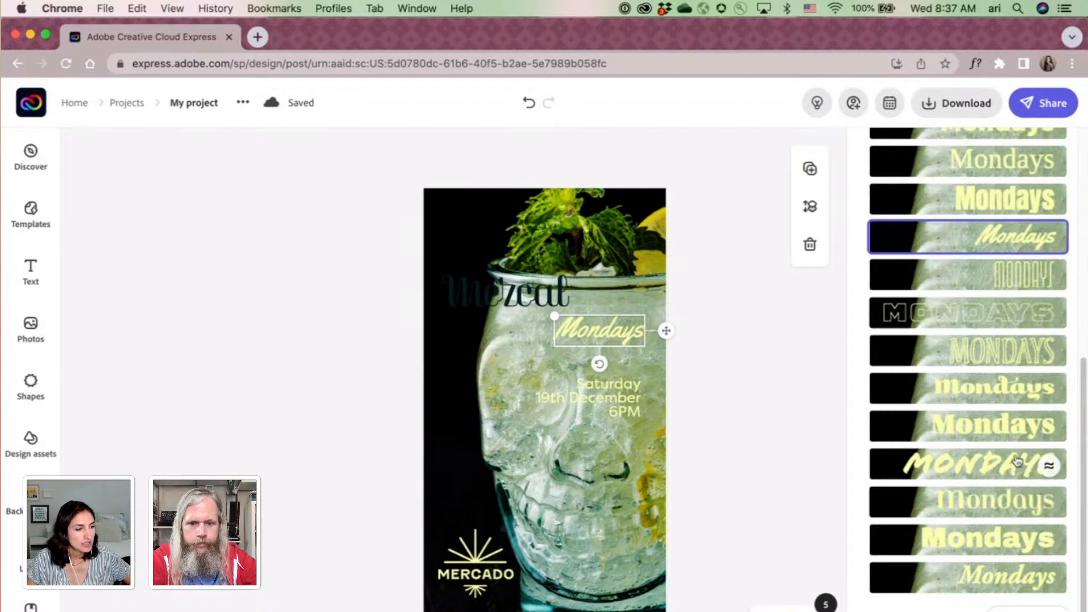
left_click(1008, 431)
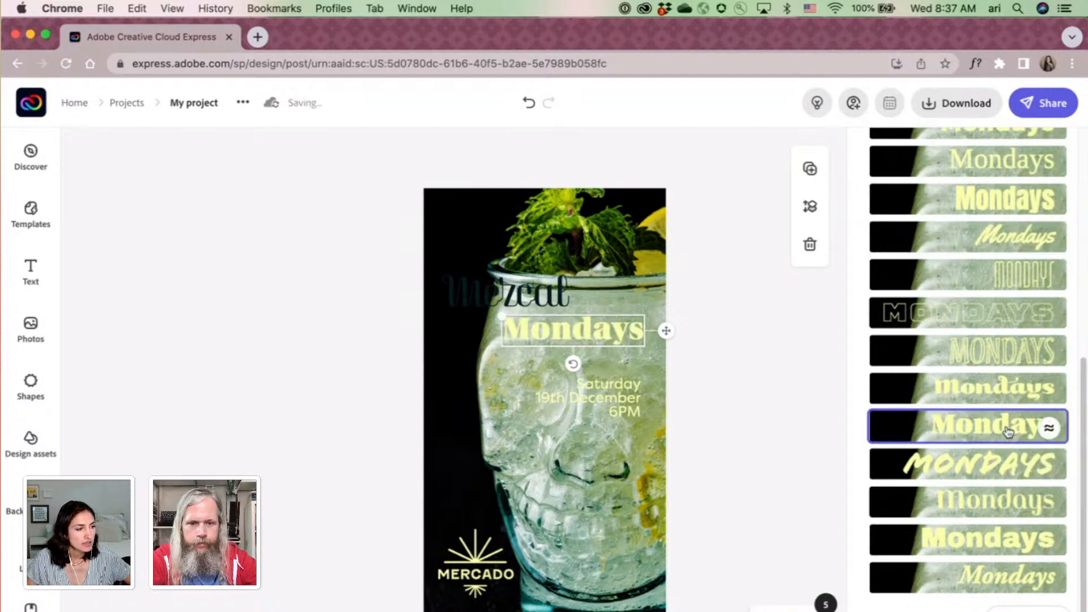
left_click(1018, 575)
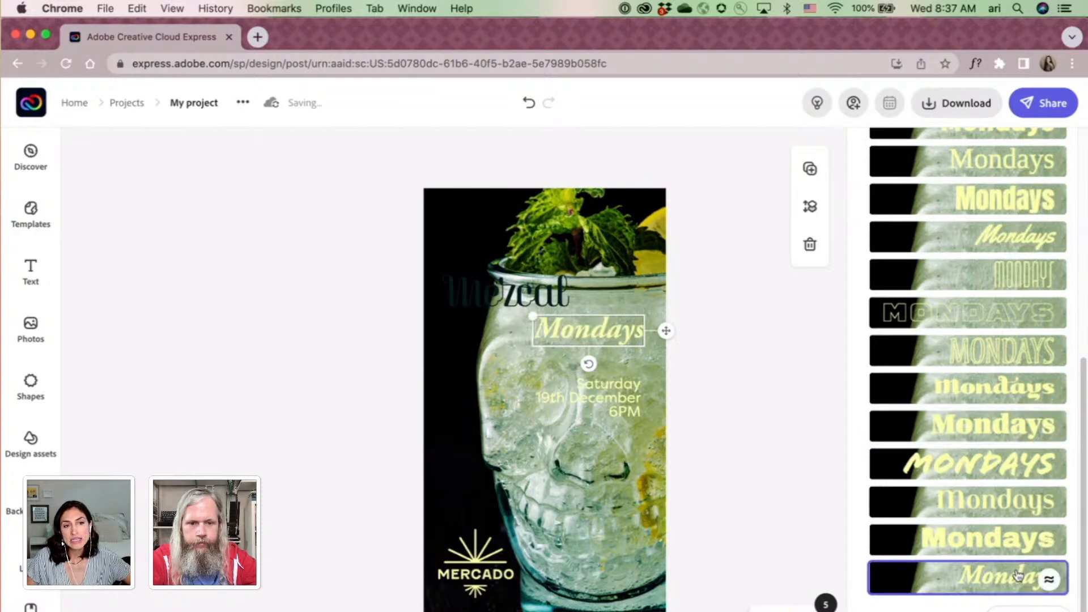
Set "Mondays" back to the recommended Bely Display Regular font and close the font recommendations.
scroll(1018, 575, "up", 5)
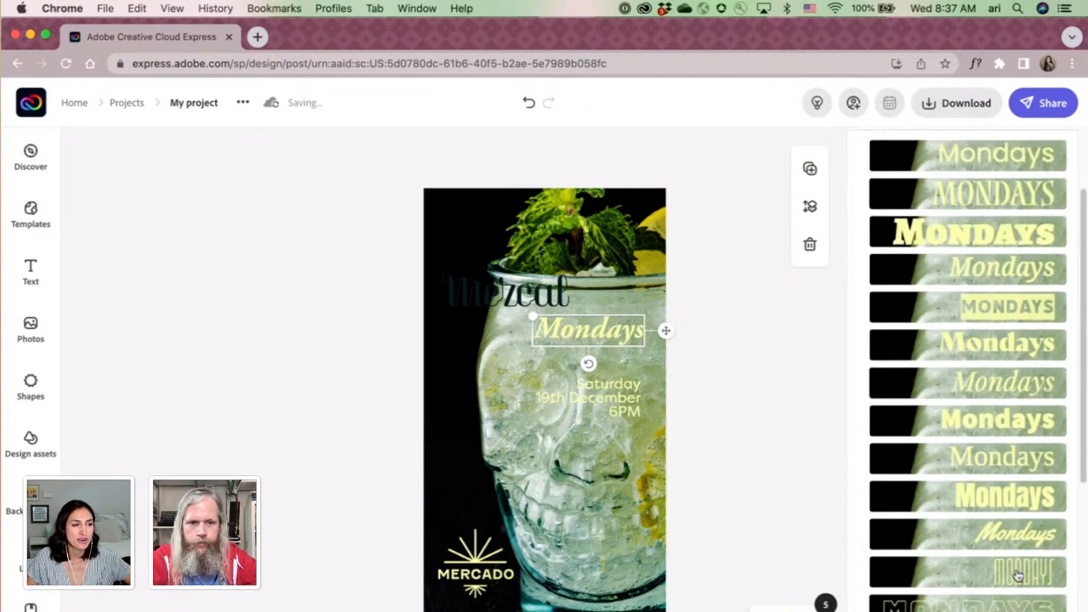
scroll(1018, 575, "up", 6)
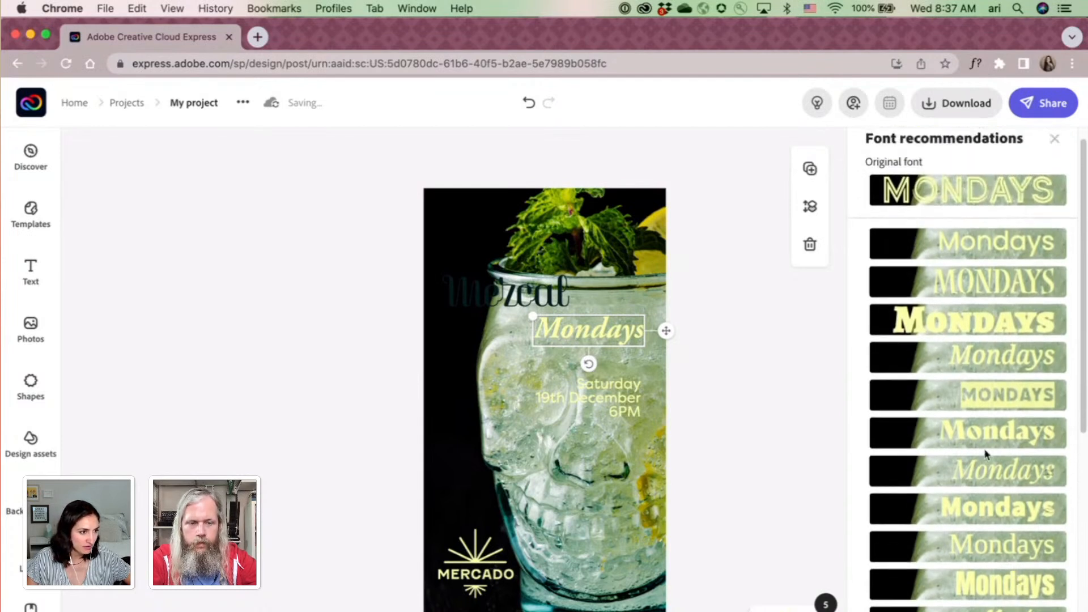
left_click(998, 435)
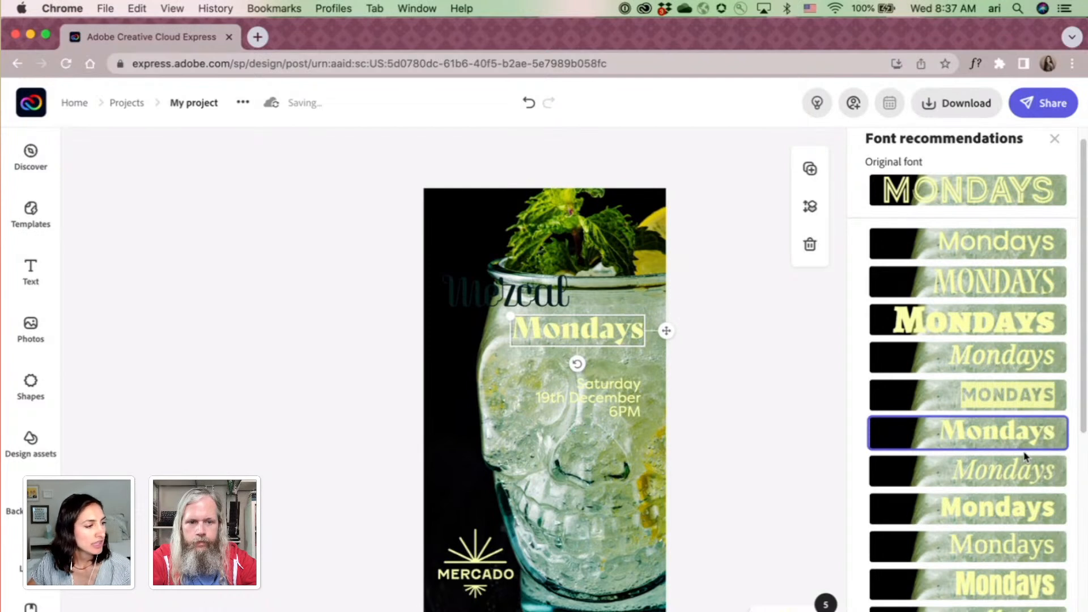
left_click(1056, 138)
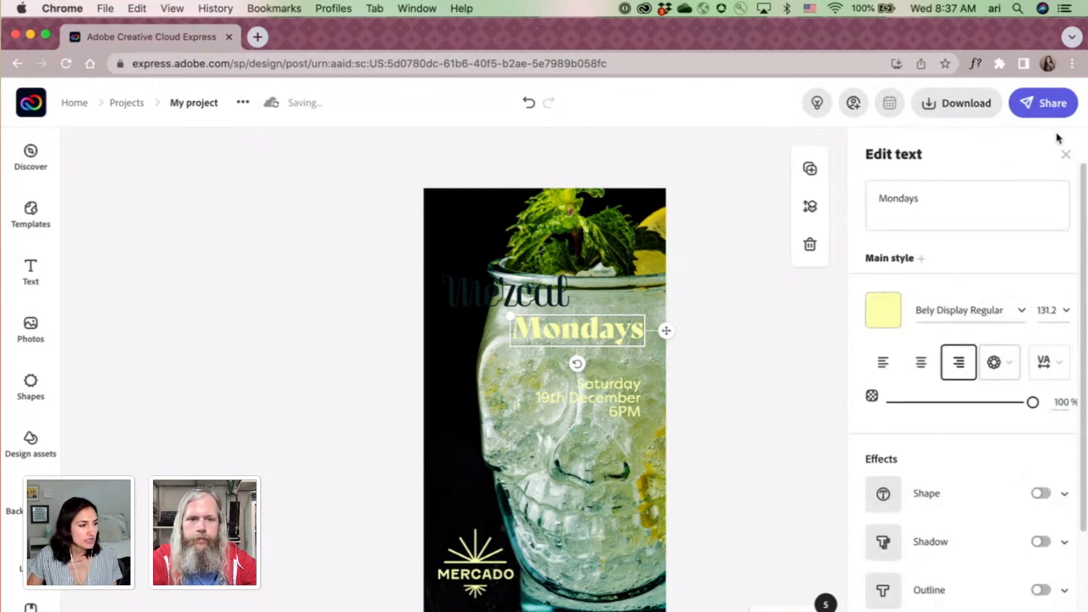
Set the font size of "Mondays" to 150.
left_click(1044, 308)
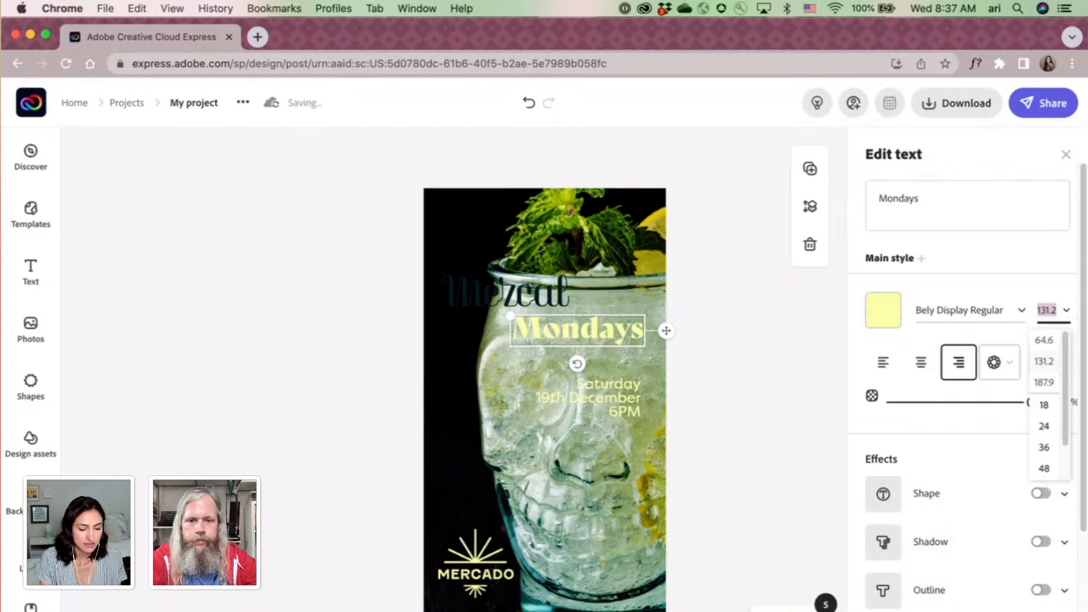
type("150")
key("Return")
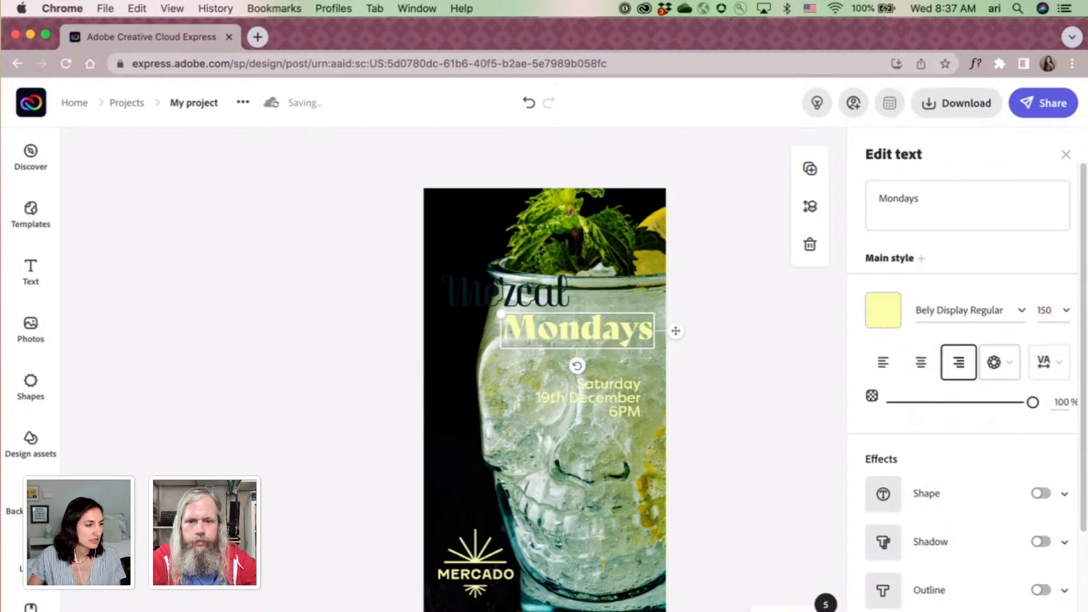
Recolor the "Mezcal" title text with the pale yellow #FBFEAA from the current palette.
left_click(550, 298)
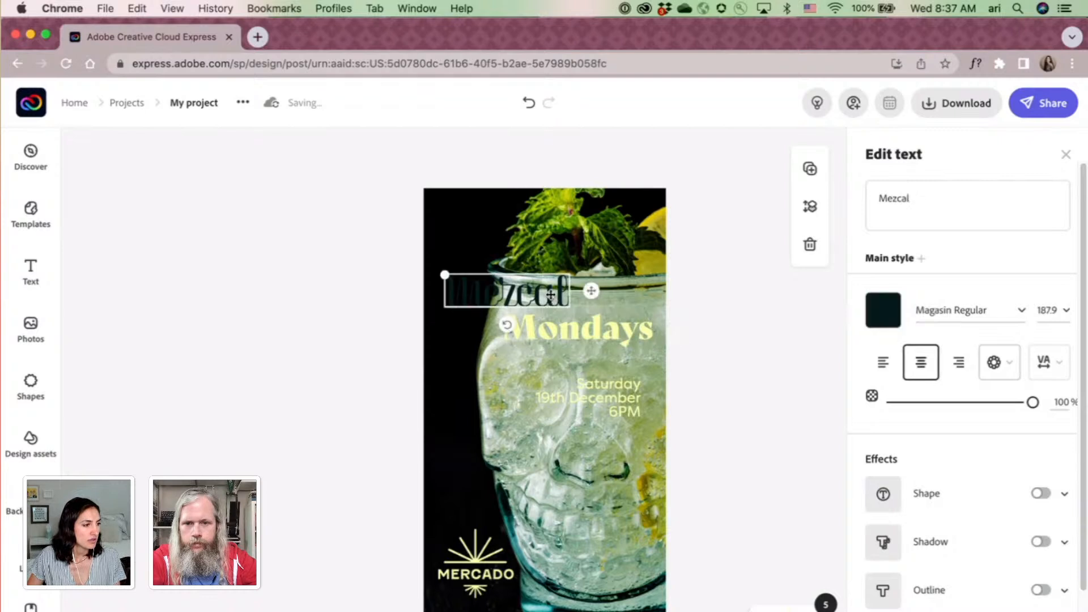
left_click(882, 310)
left_click(815, 231)
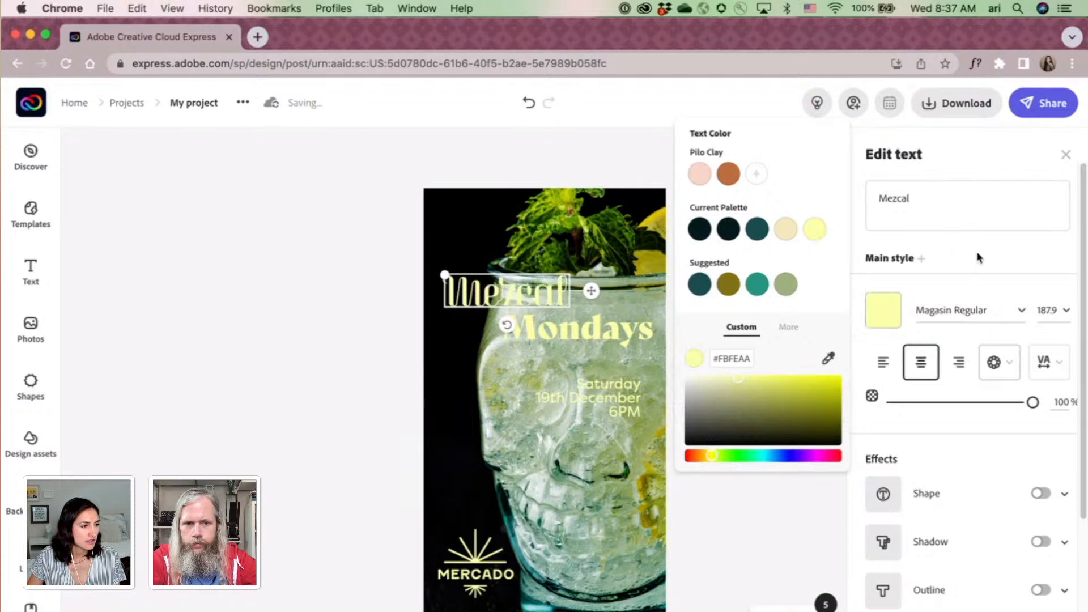
Look up the "magasin" font in the font list for "Mezcal", then leave the list without choosing a font.
left_click(1019, 321)
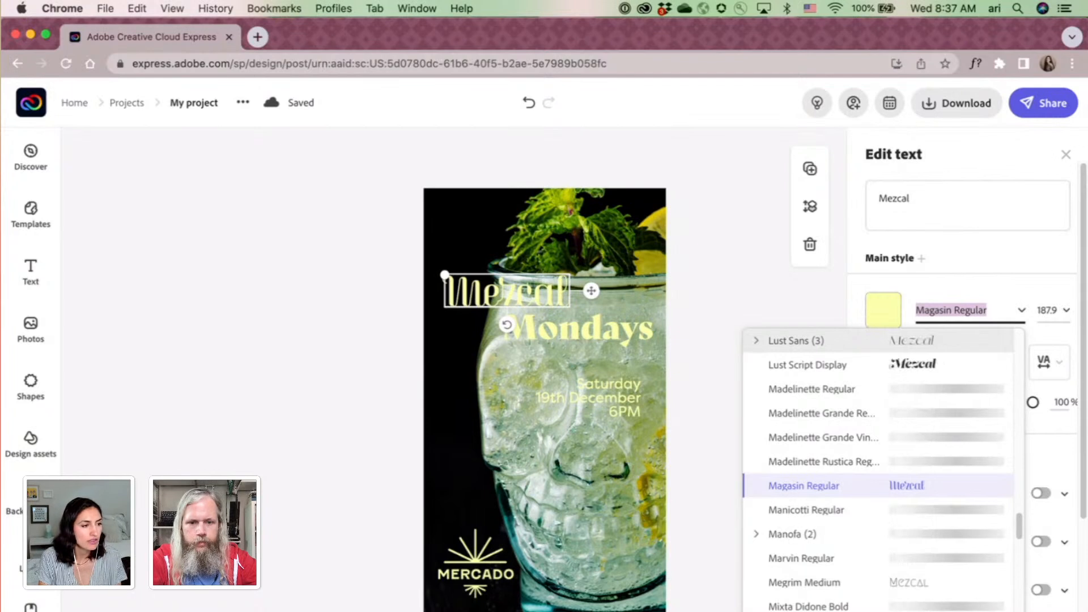
type("maga")
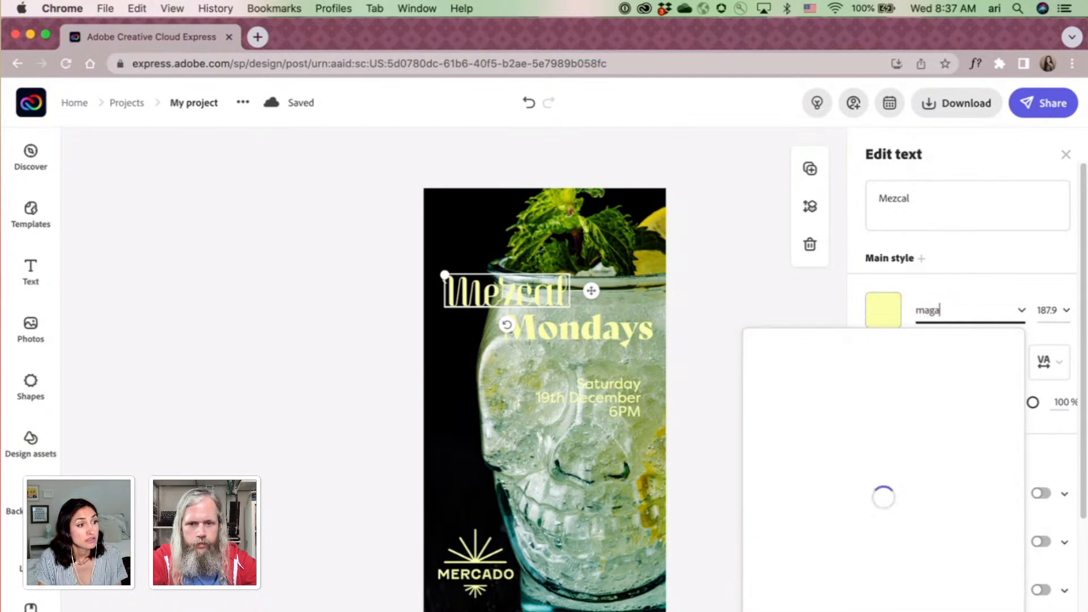
type("sin")
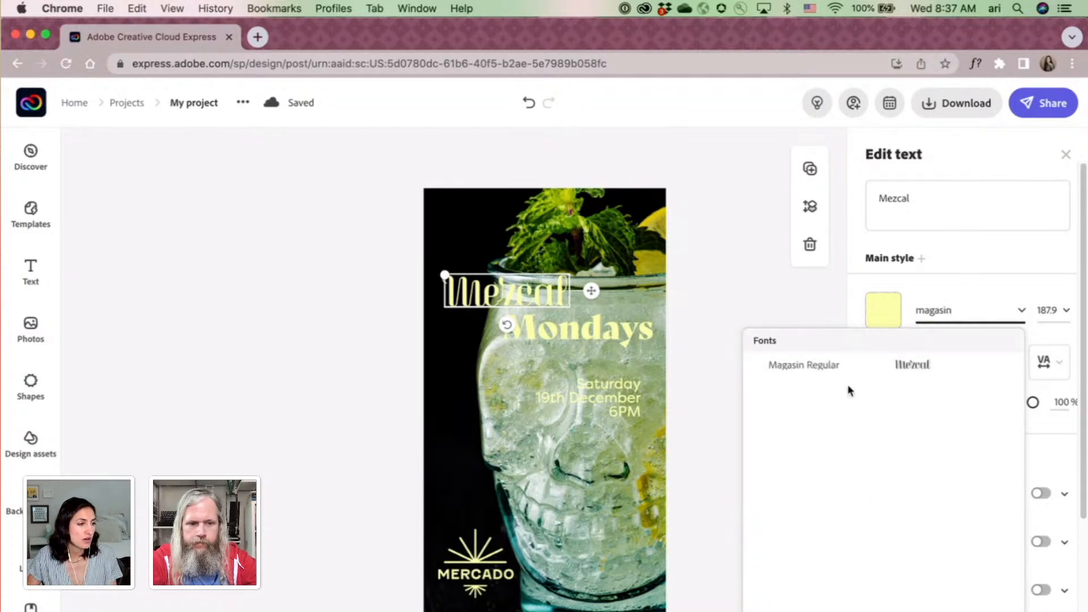
left_click(748, 259)
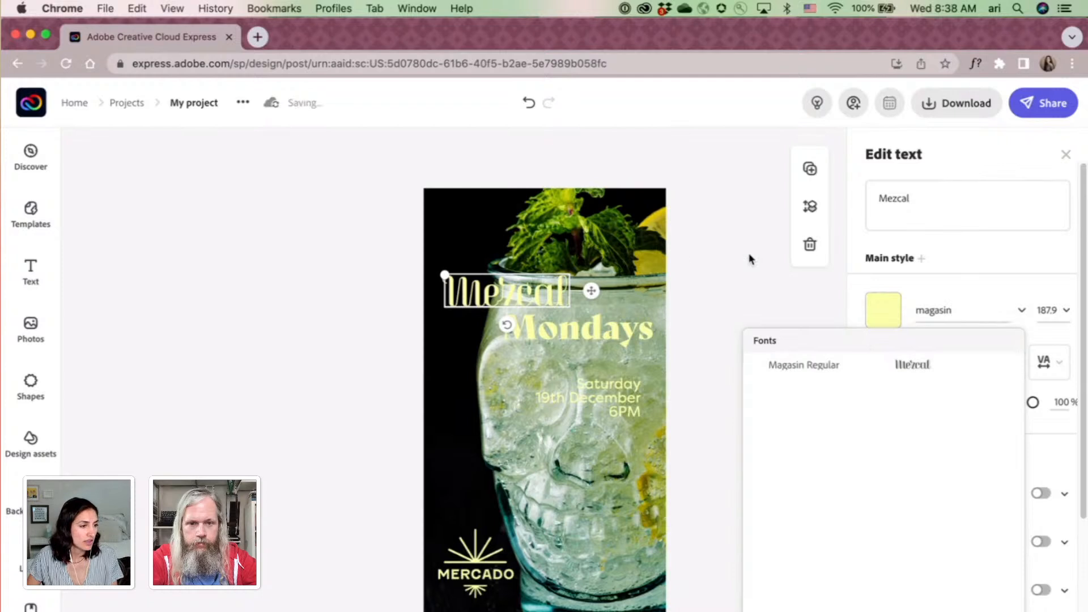
left_click(826, 313)
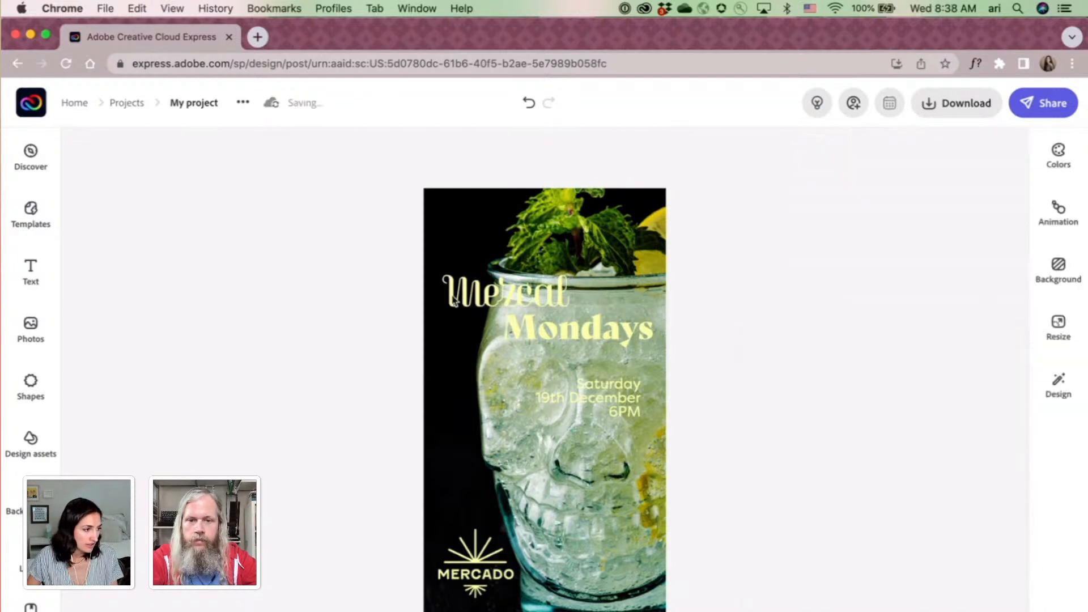
Set the font size of "Mezcal" to 200 and deselect the text.
left_click(471, 307)
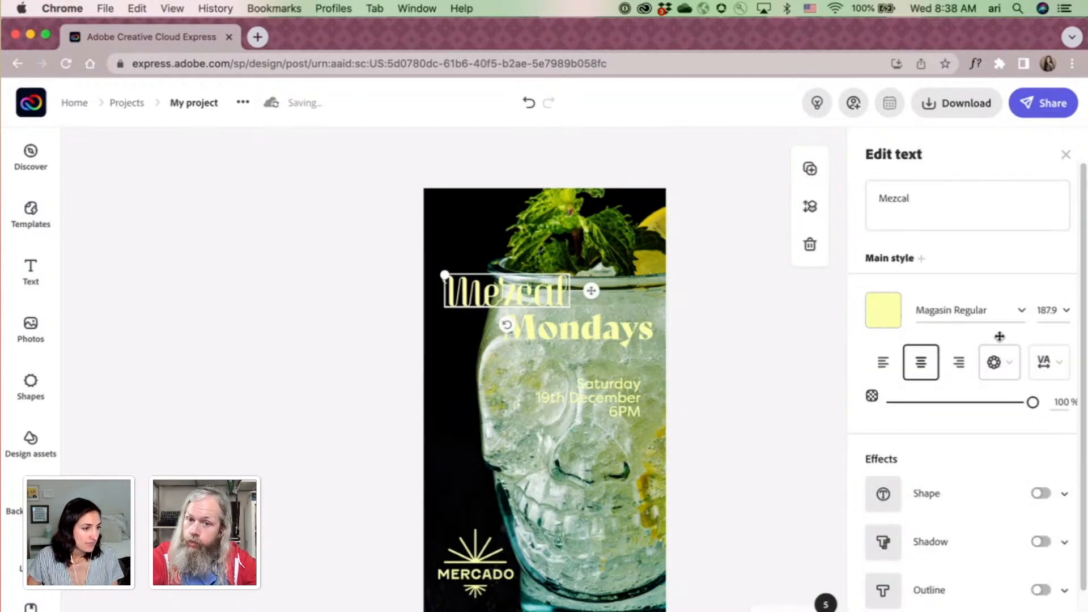
left_click(1068, 311)
type("2000")
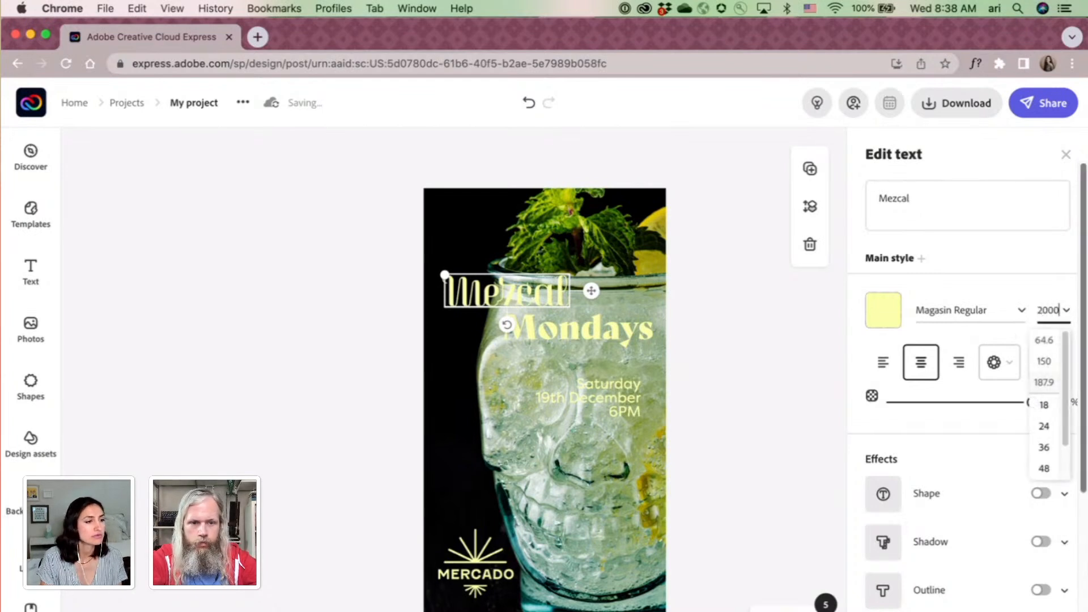
key("BackSpace")
key("Return")
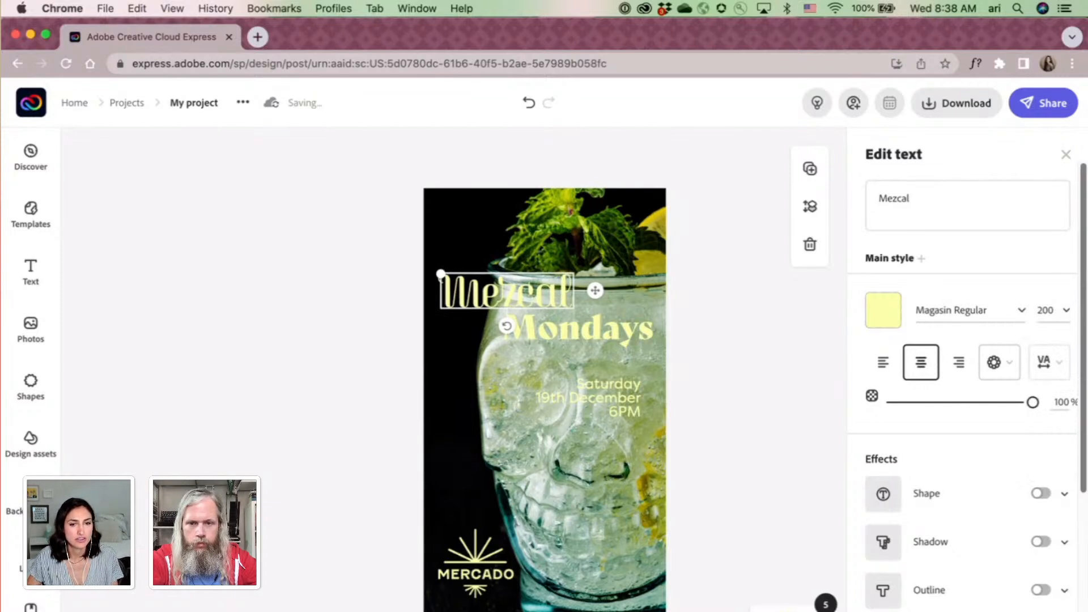
left_click(721, 379)
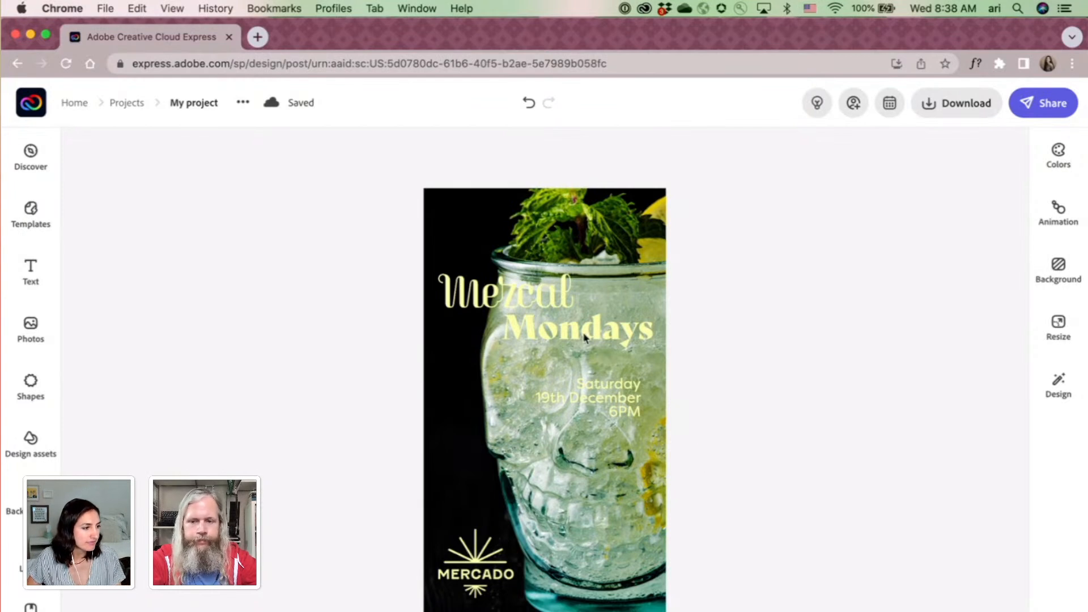
Move "Mezcal" and "Mondays" slightly lower on the poster, aligning the right edge of "Mondays" with the date text.
left_click(612, 335)
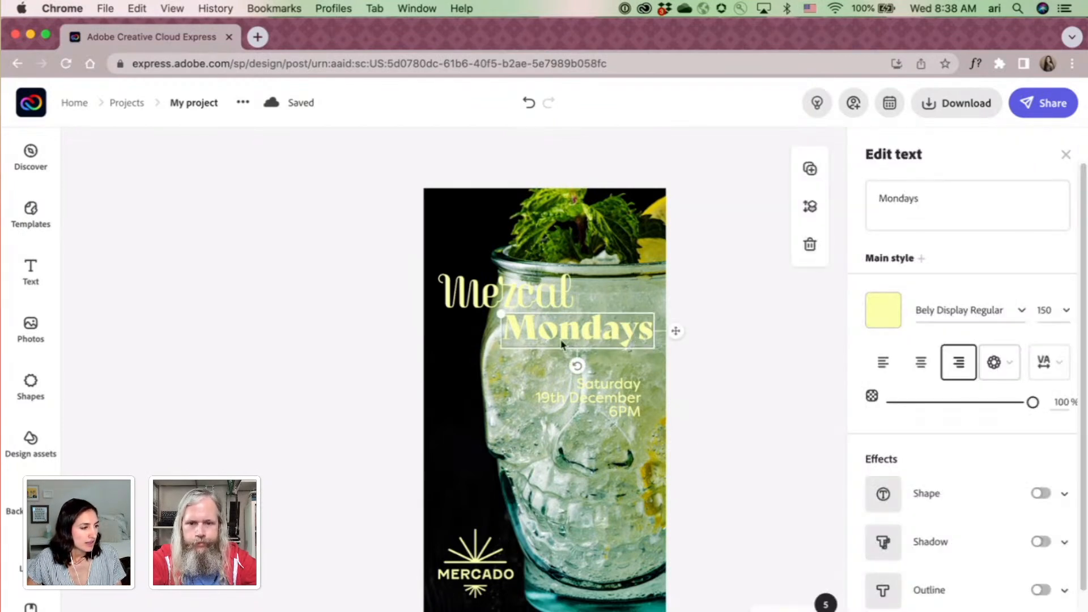
left_click_drag(567, 339, 560, 343)
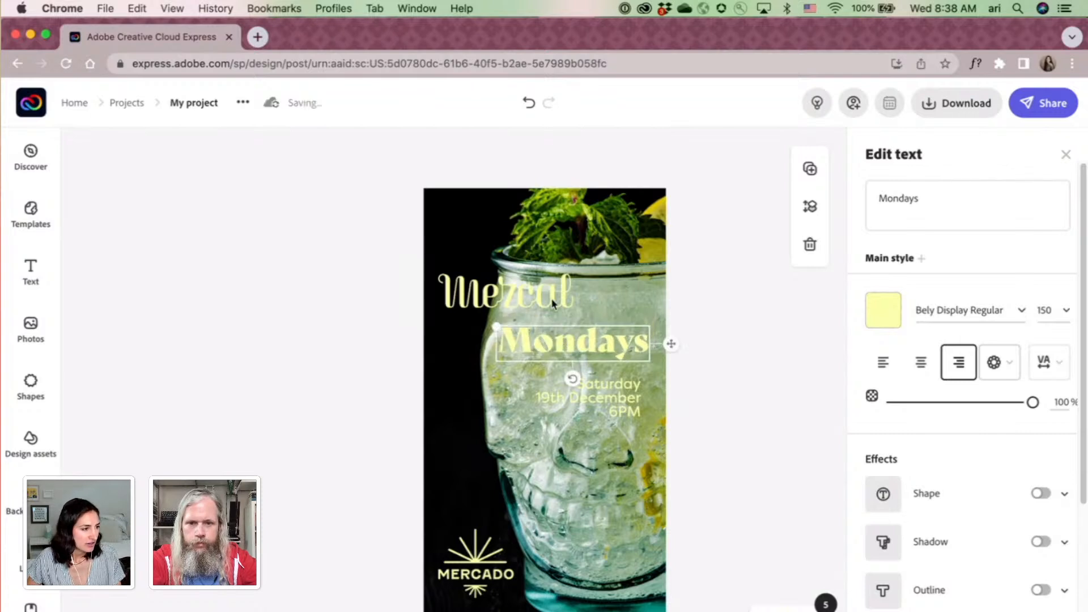
mouse_move(544, 304)
left_mouse_down()
mouse_move(568, 307)
mouse_move(554, 311)
left_mouse_up()
left_click(588, 350)
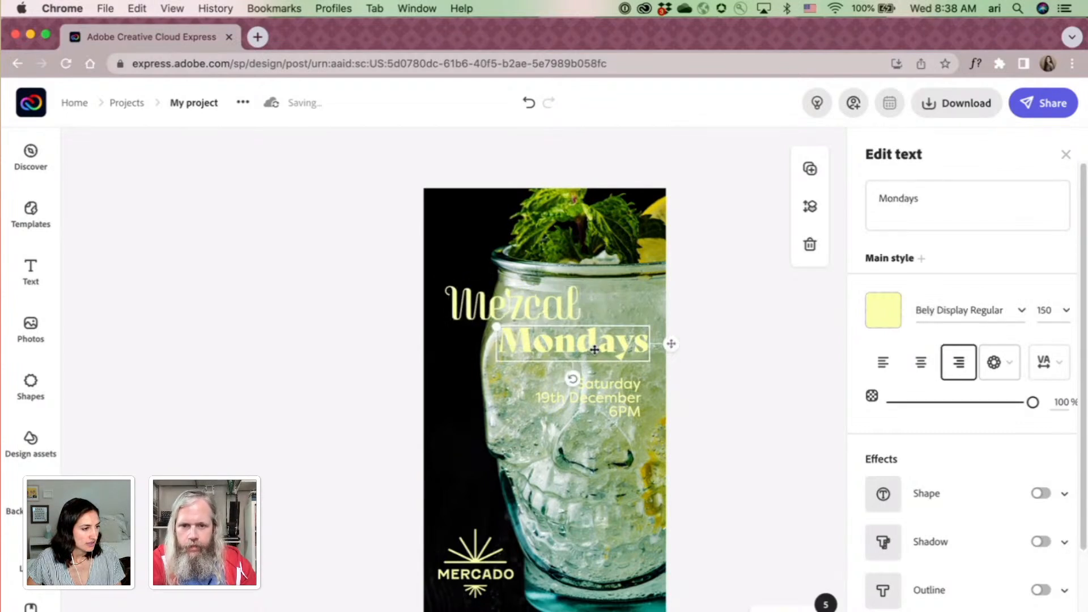
left_click_drag(588, 349, 585, 351)
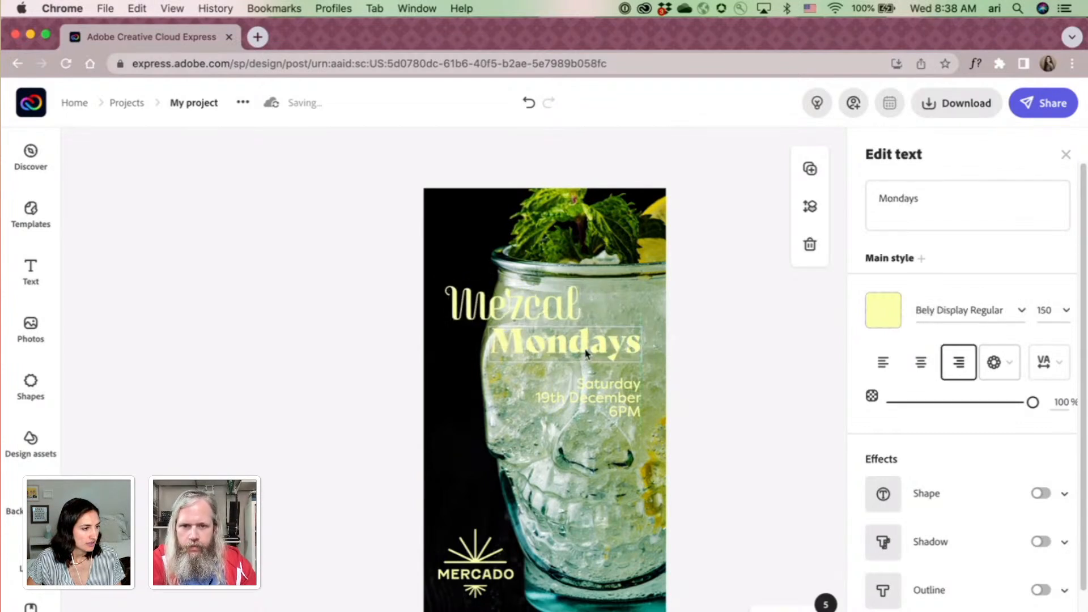
Add a shadow to the "Mezcal" text in dark green #193304, sampled from the mint leaves in the background photo.
left_click(558, 309)
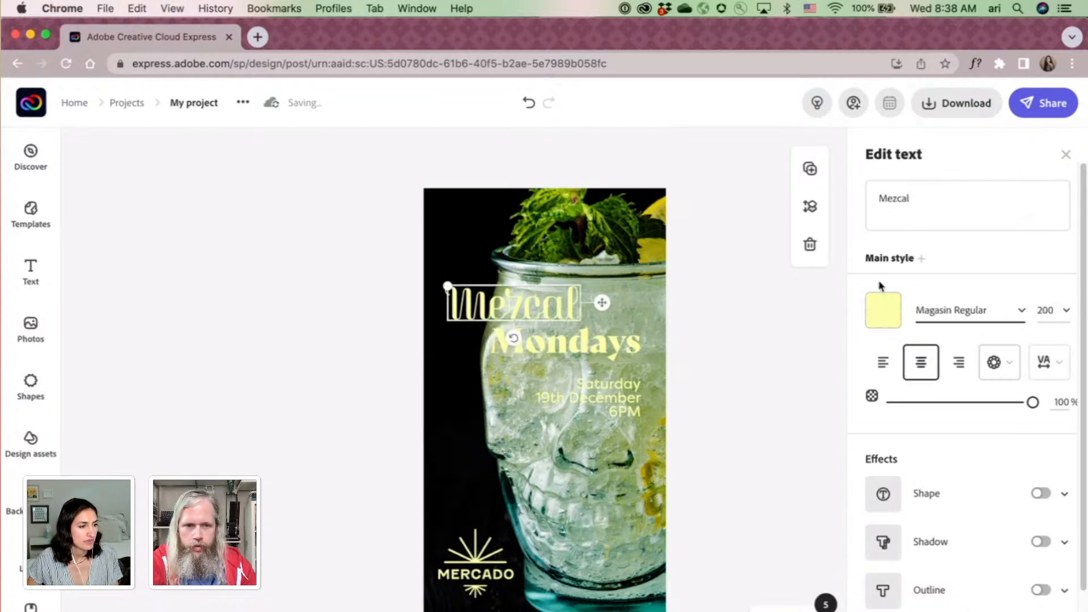
left_click(1041, 542)
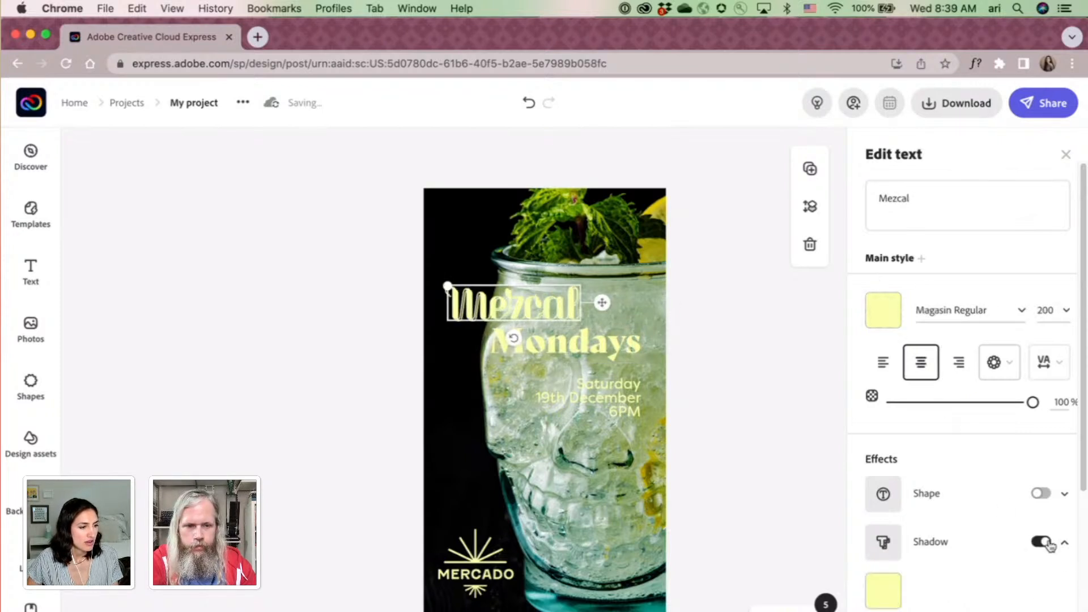
left_click(886, 593)
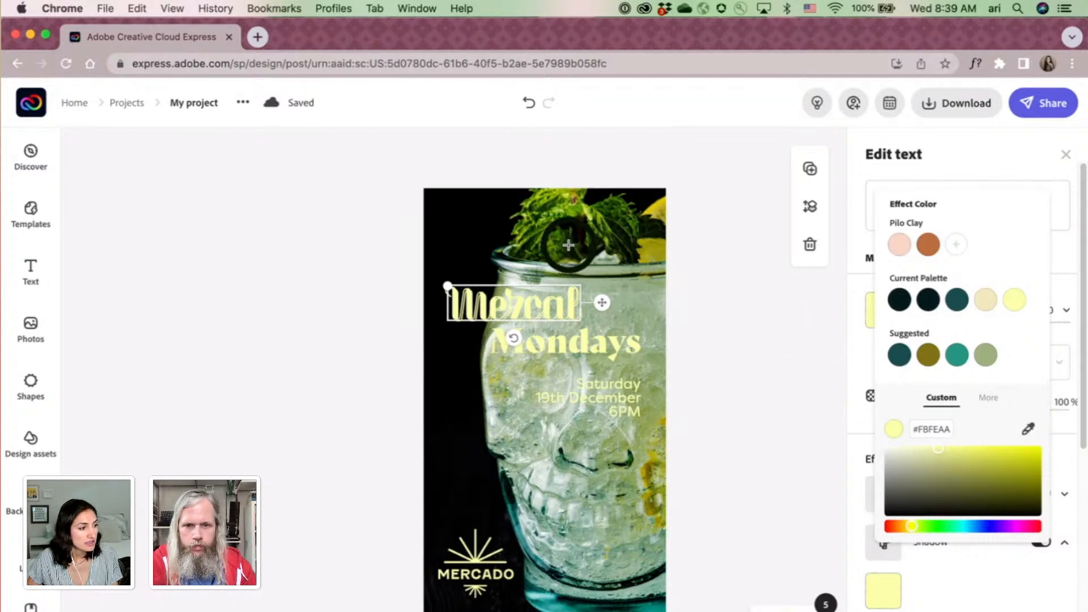
left_click(563, 241)
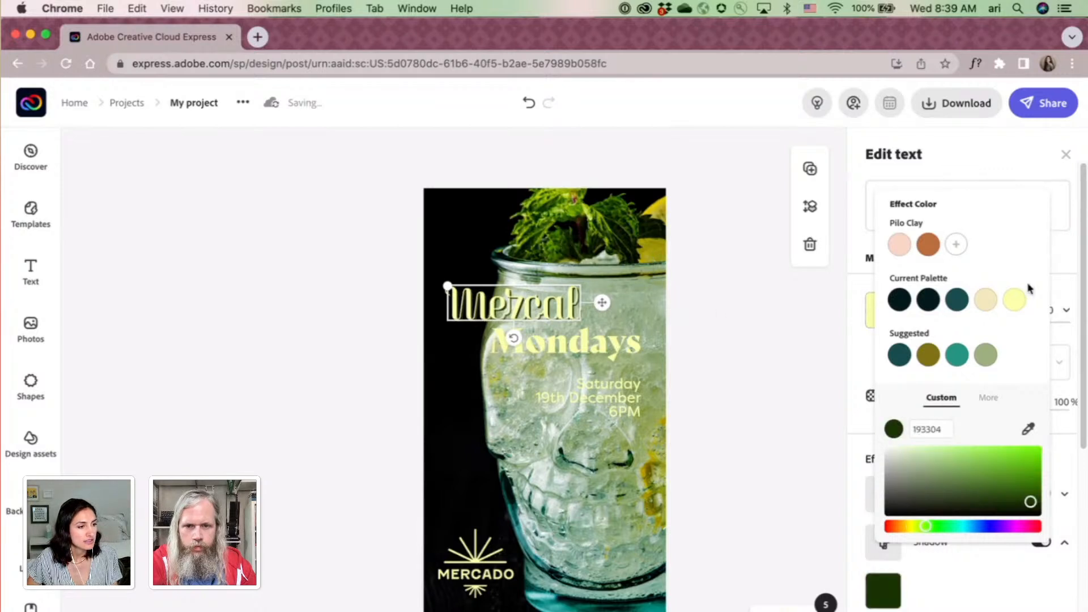
Add a shadow to the "Mondays" text, keeping its dark teal color #031B1C, and deselect the text.
left_click(620, 352)
left_click(1038, 542)
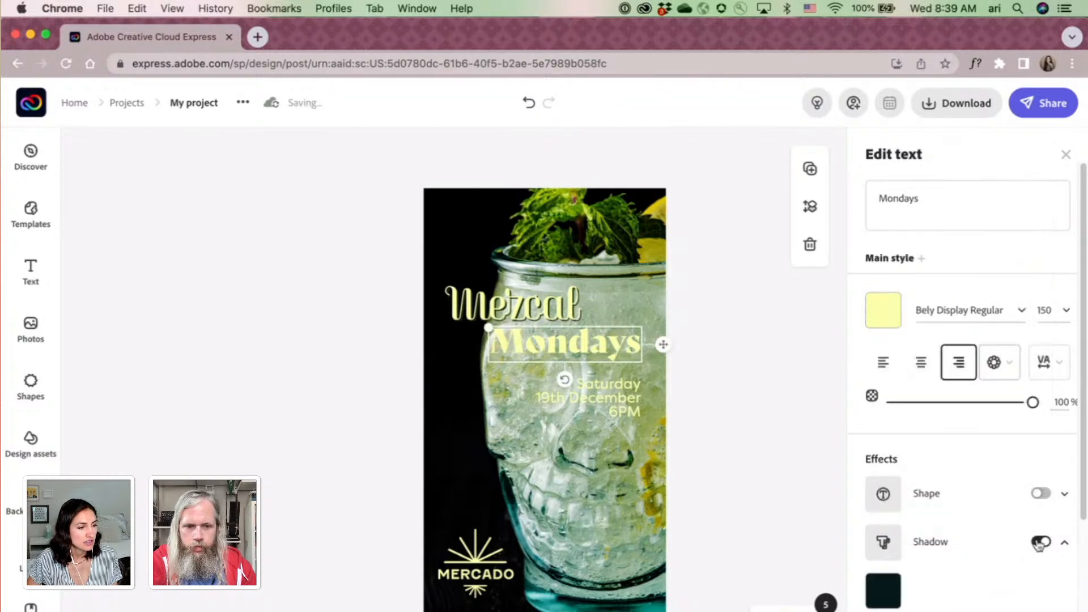
left_click(884, 595)
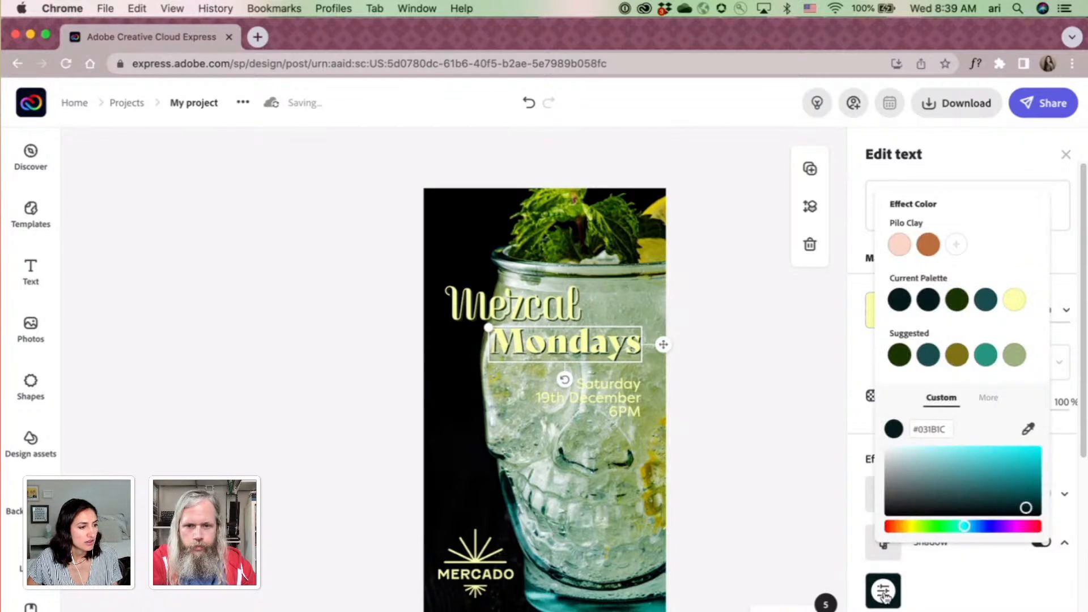
left_click(752, 471)
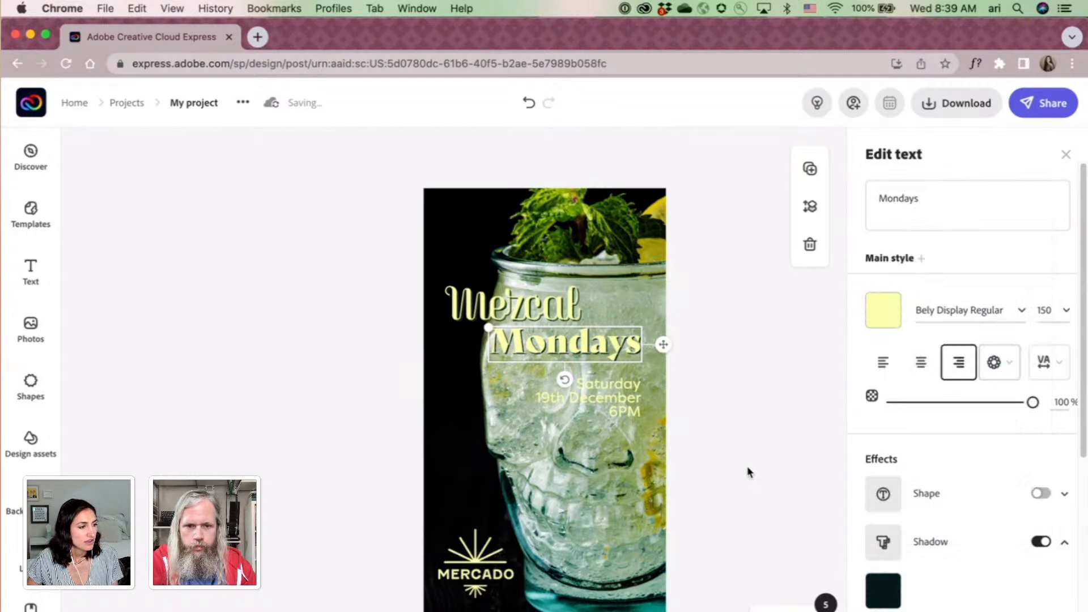
left_click(741, 463)
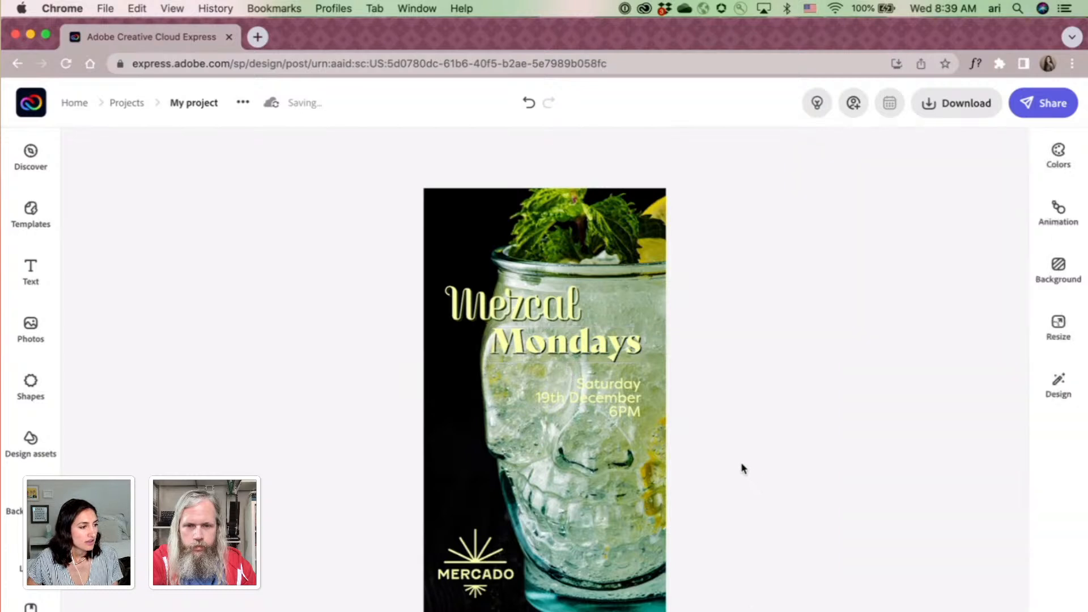
Set the font size of the "Mezcal" text to 250.
left_click(533, 311)
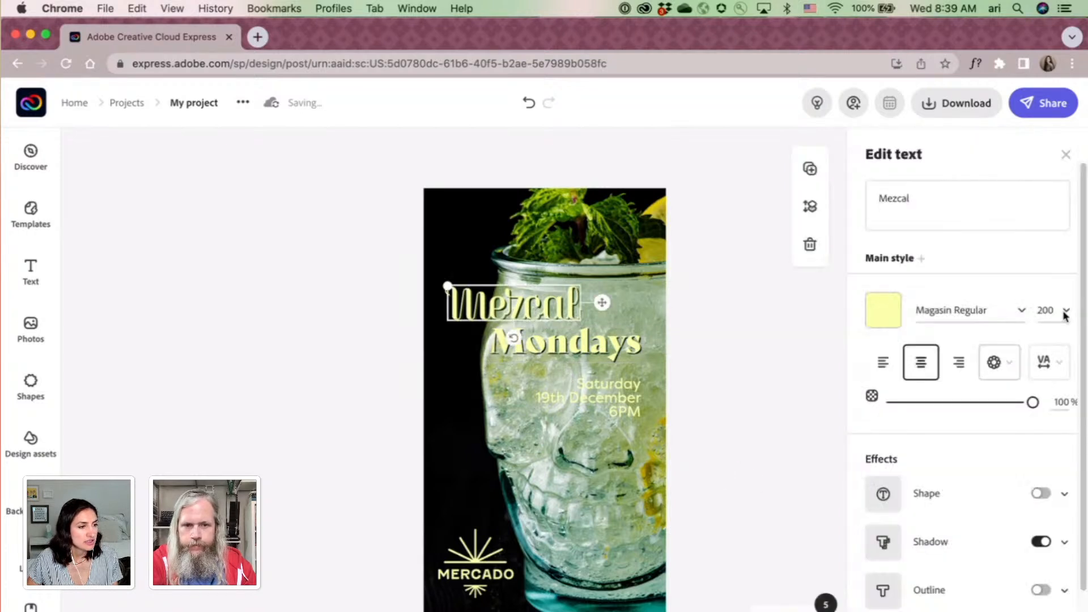
left_click(1046, 310)
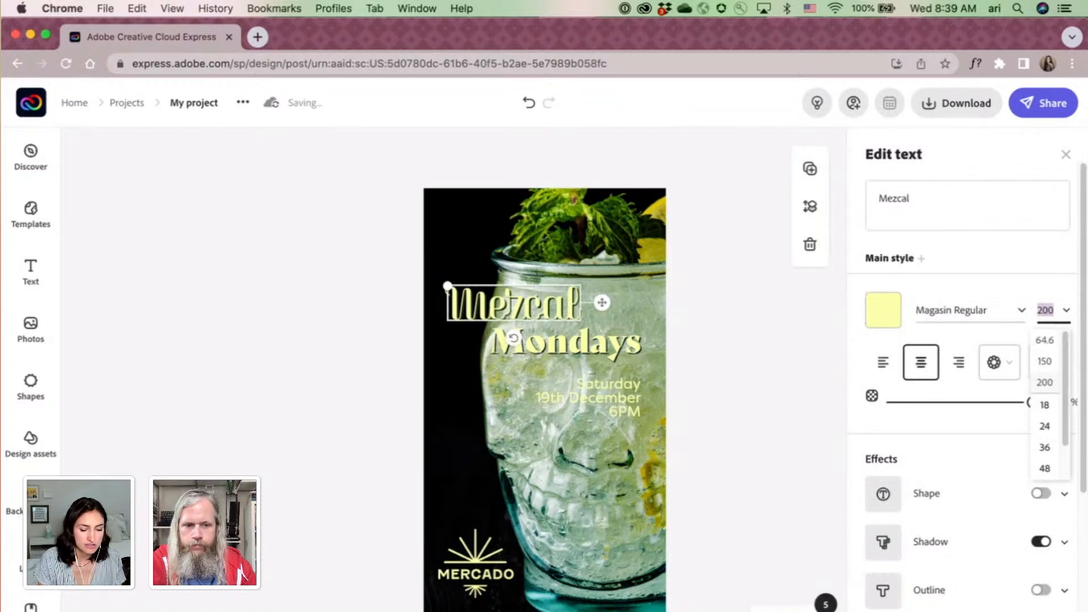
type("25")
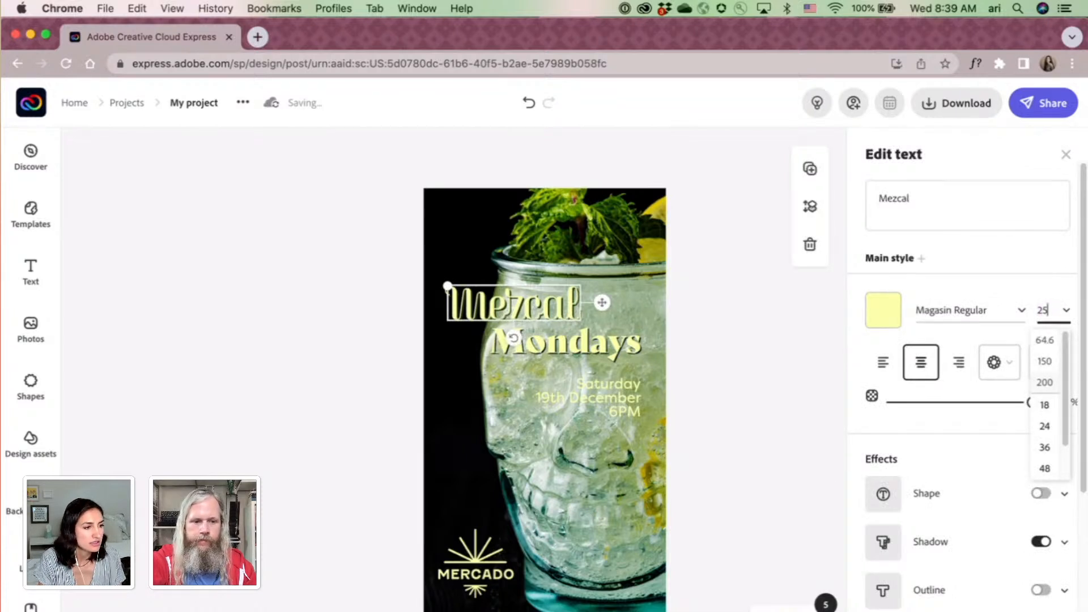
type("0")
key("Return")
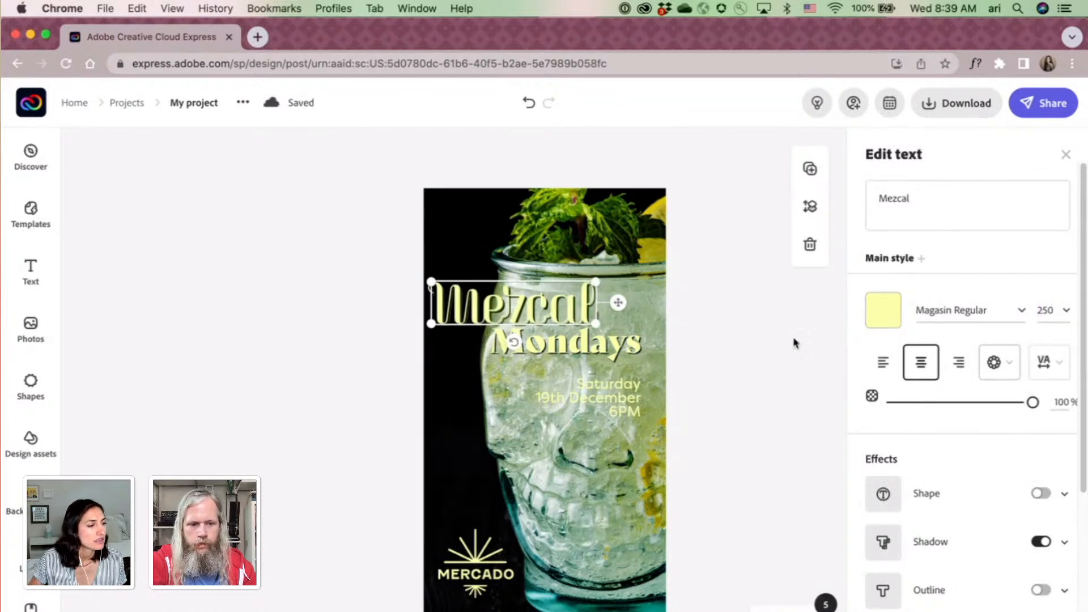
Move "Mezcal" slightly up and right above "Mondays", shift "Mondays" slightly right, and deselect the text.
left_click_drag(535, 309, 543, 299)
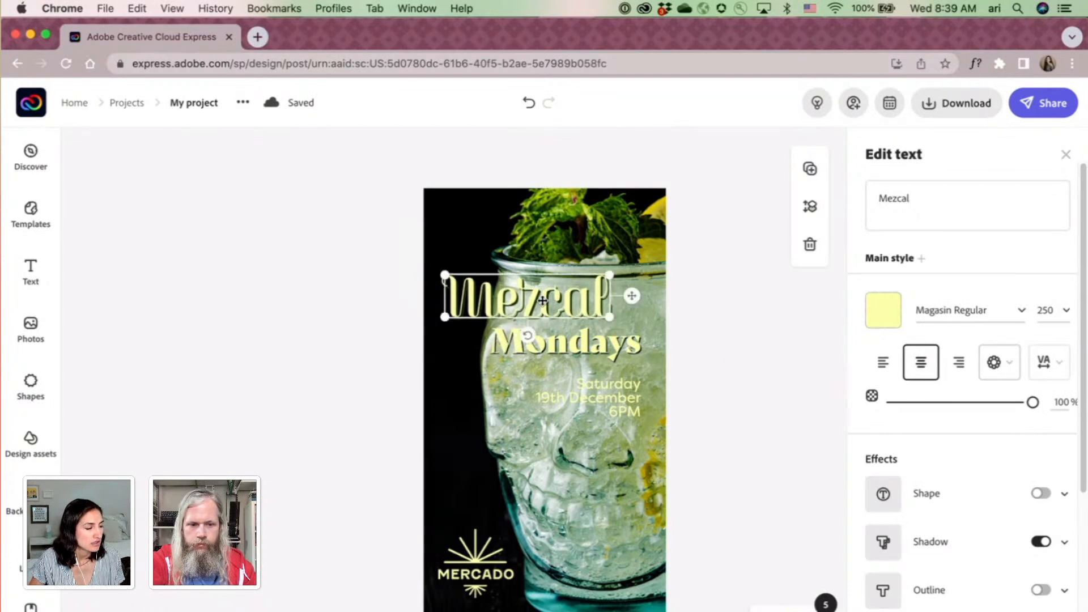
left_click(568, 344)
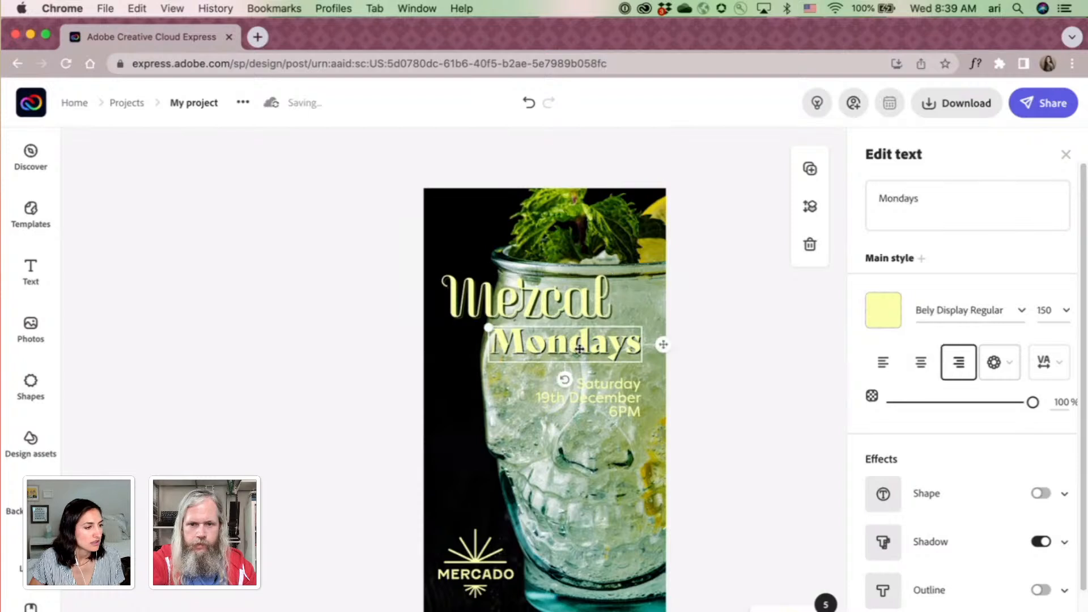
left_click_drag(585, 347, 589, 350)
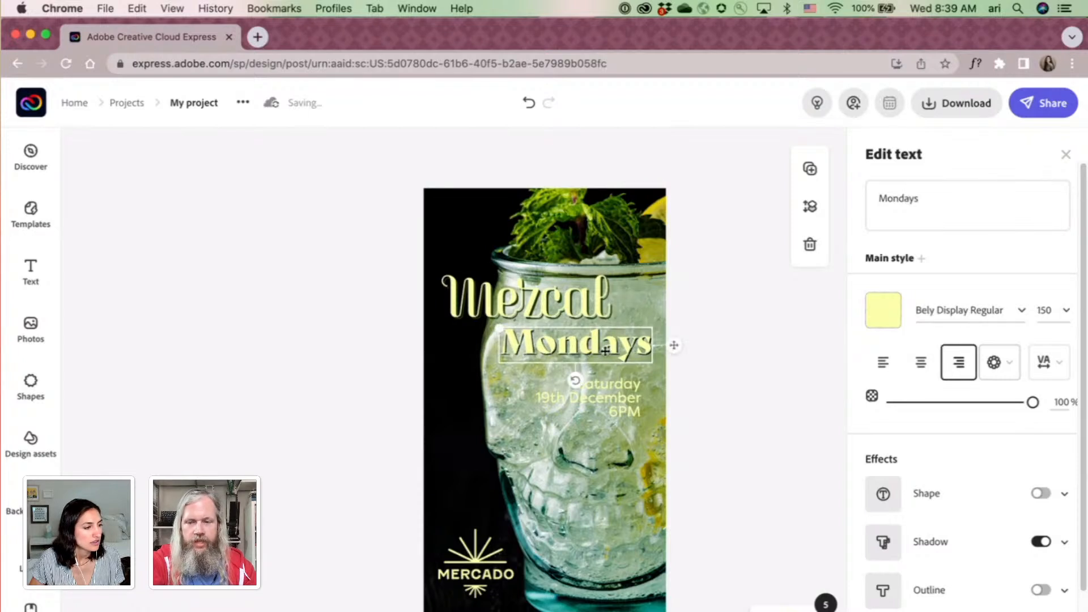
left_click(760, 308)
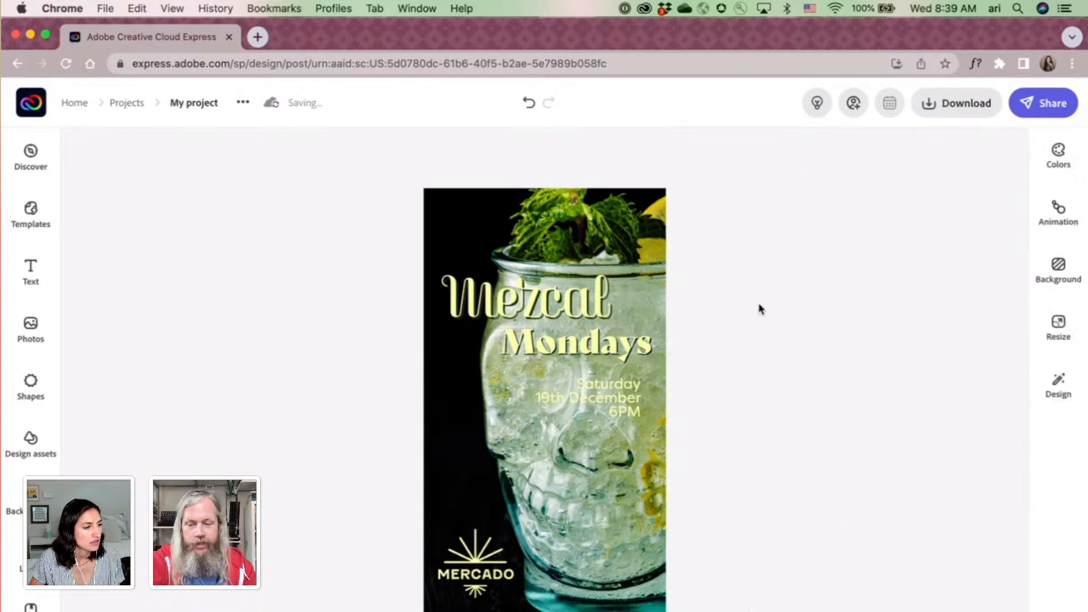
Try font sizes of 2000 and 200 for the "Mondays" text.
left_click(604, 396)
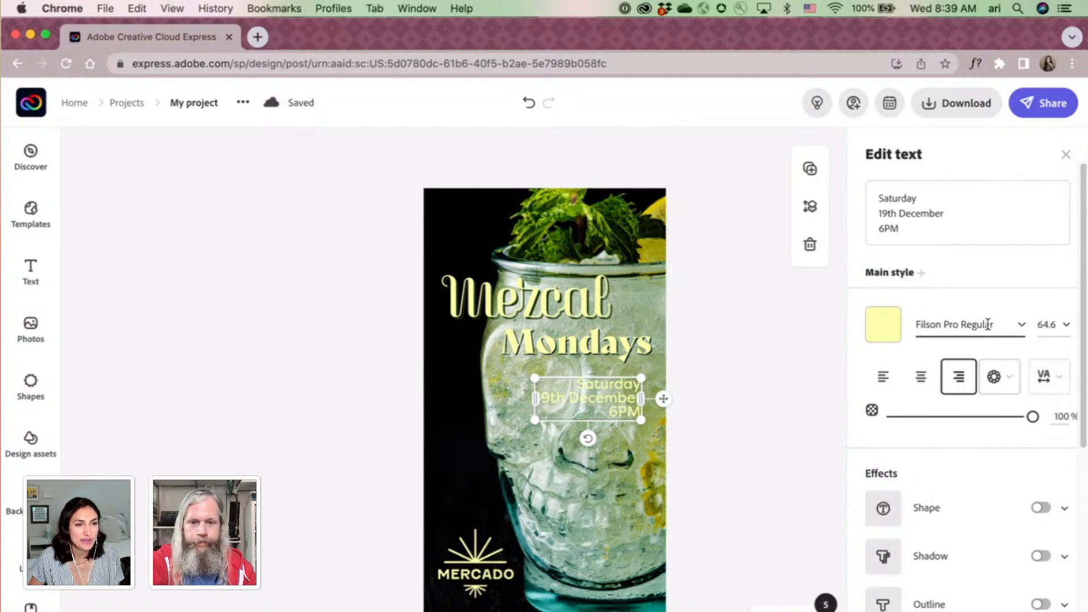
left_click(626, 356)
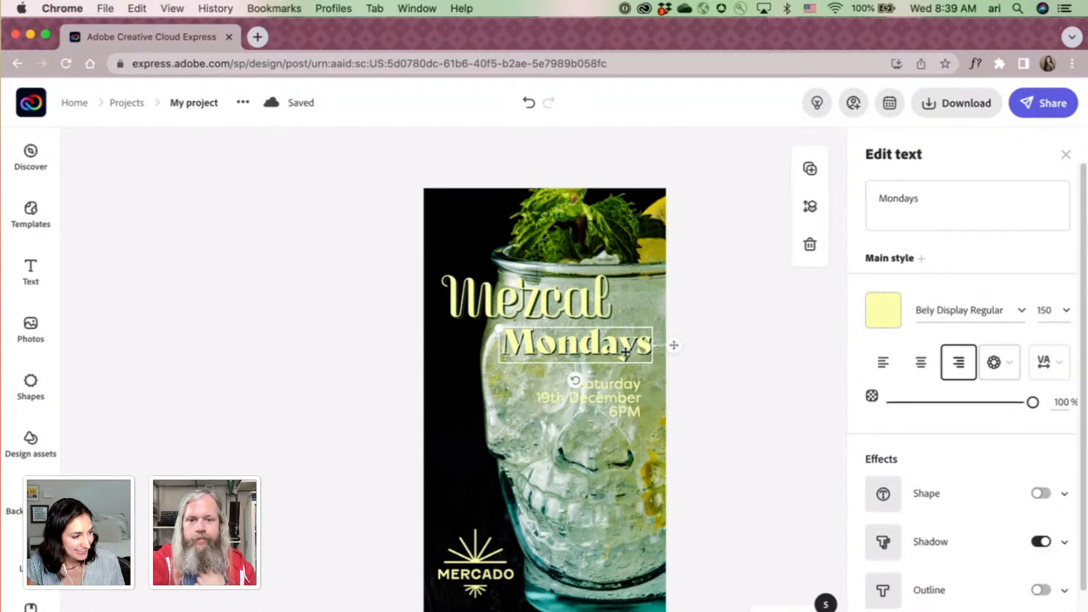
left_click(1044, 310)
type("20")
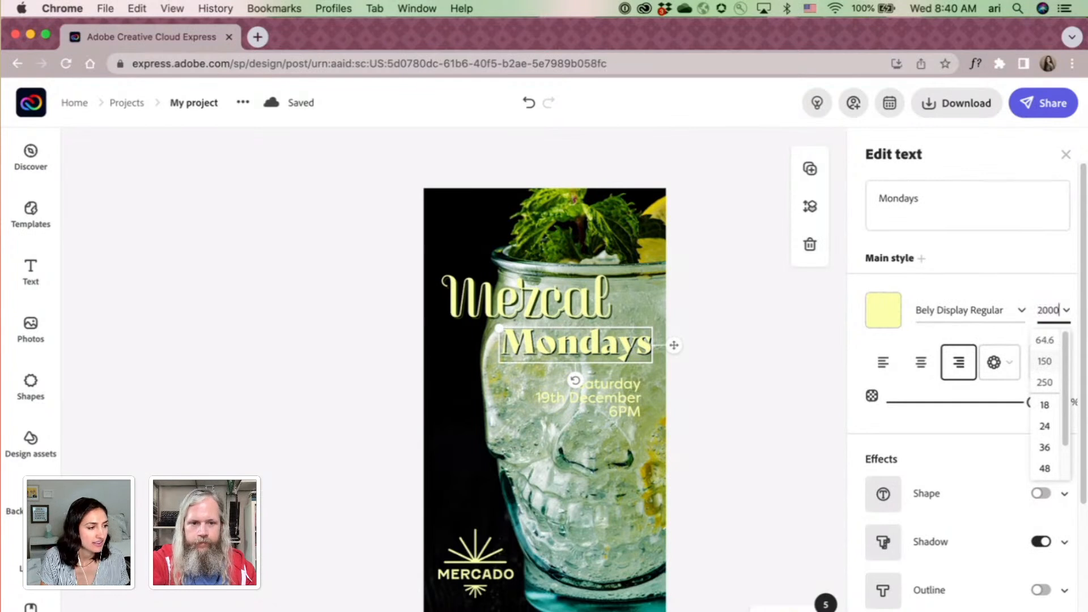
type("00")
key("Return")
left_click(1044, 310)
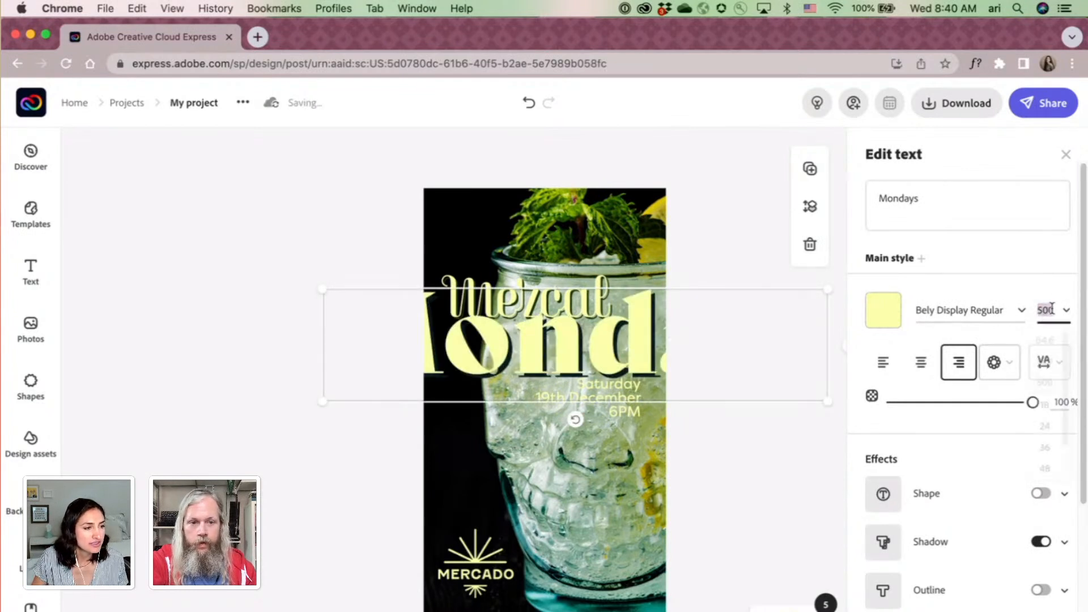
type("200")
key("Return")
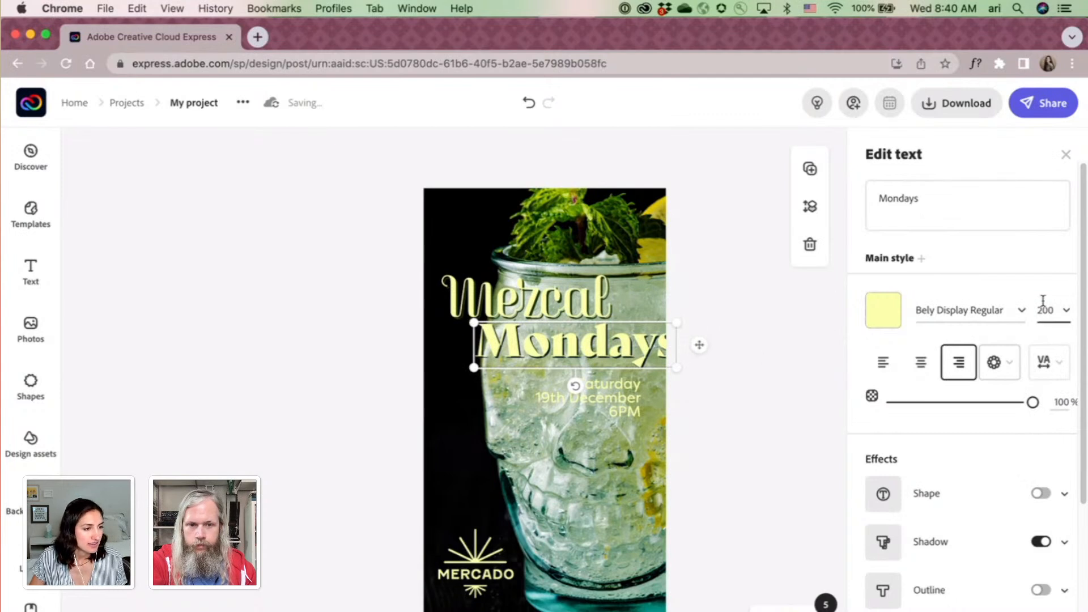
Set the font size of "Mondays" to 180 and move it slightly left and down so it fits inside the poster.
left_click(1071, 310)
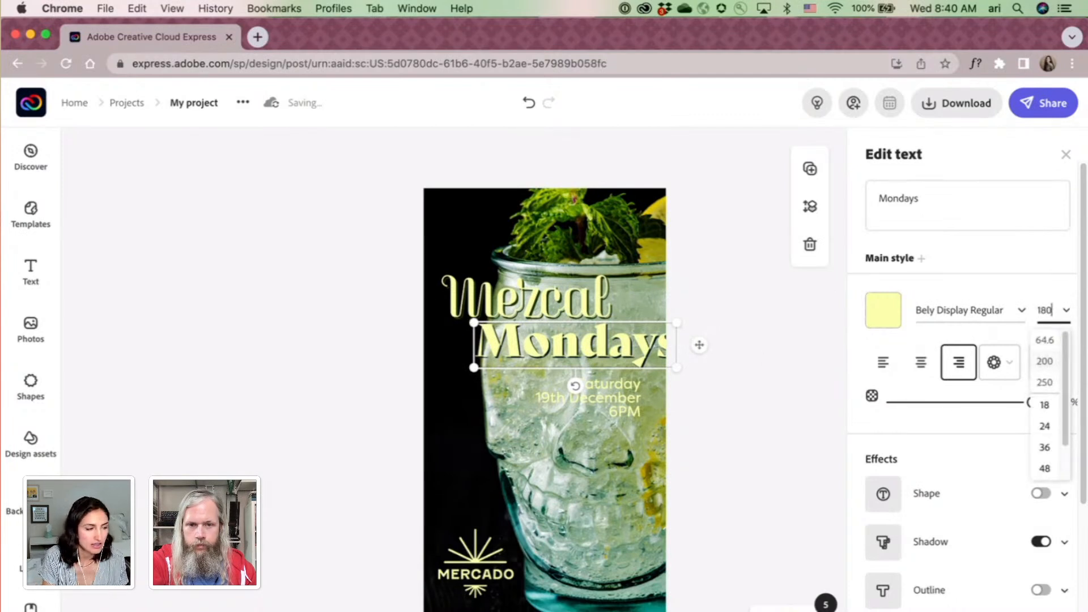
key("Return")
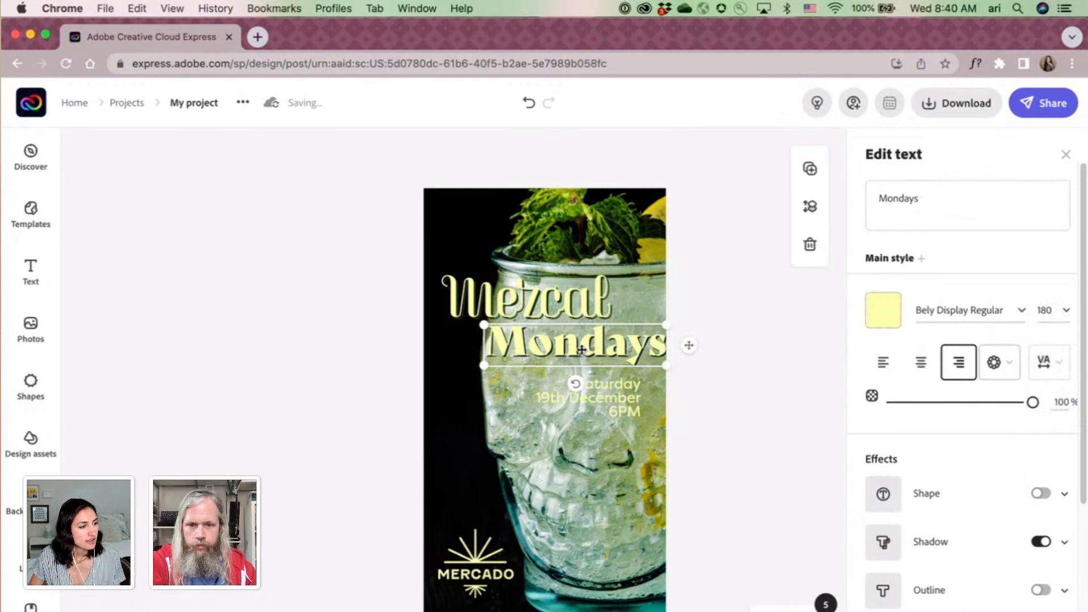
left_click_drag(581, 349, 569, 348)
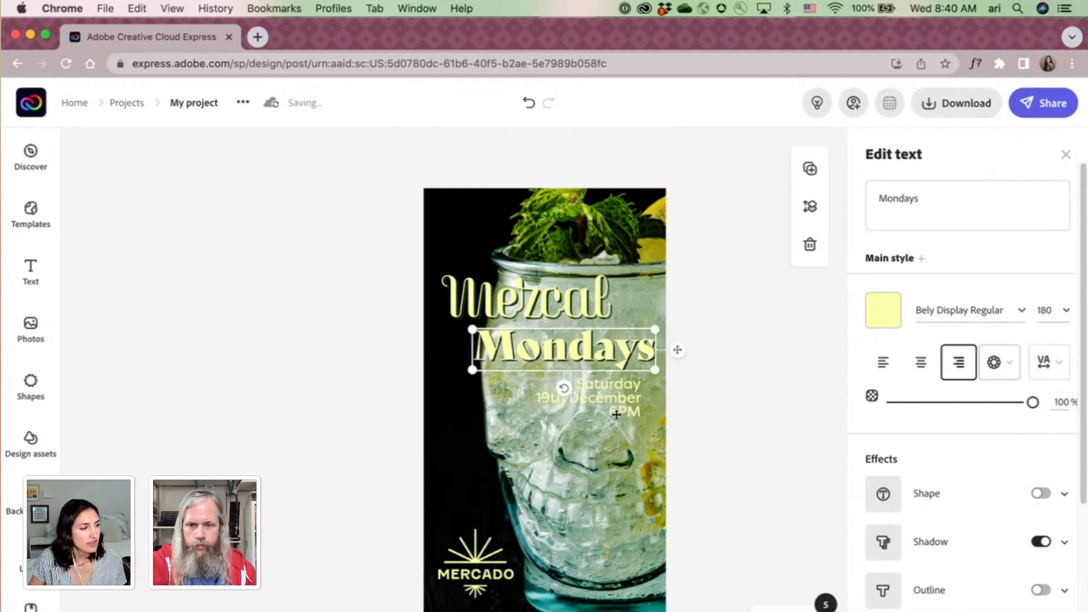
Replace "Saturday" in the date text with "Happy Hour".
left_click(617, 418)
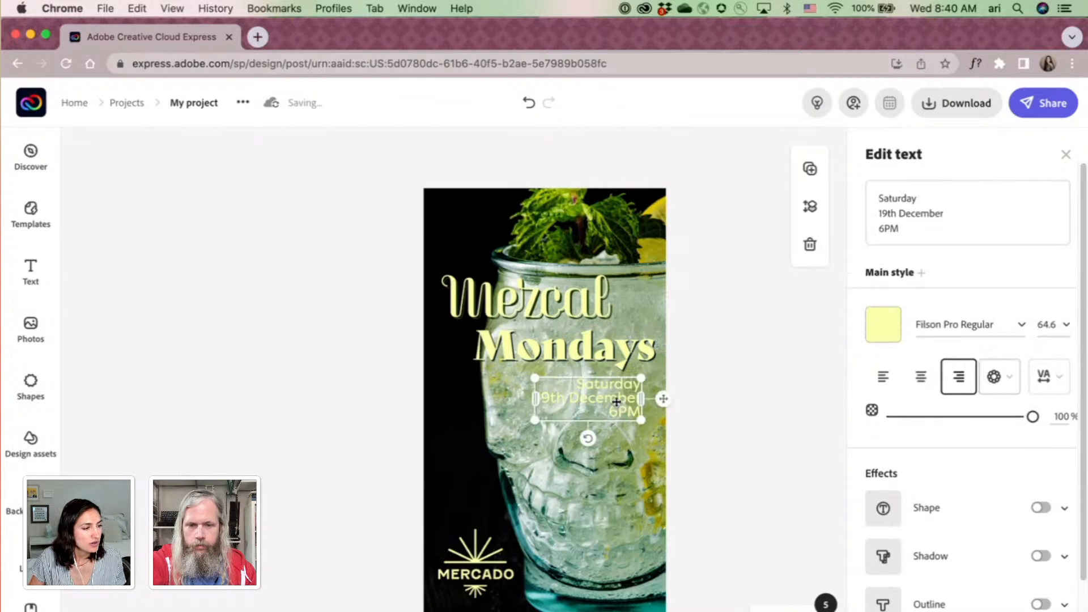
left_click(931, 191)
left_click_drag(879, 196, 917, 198)
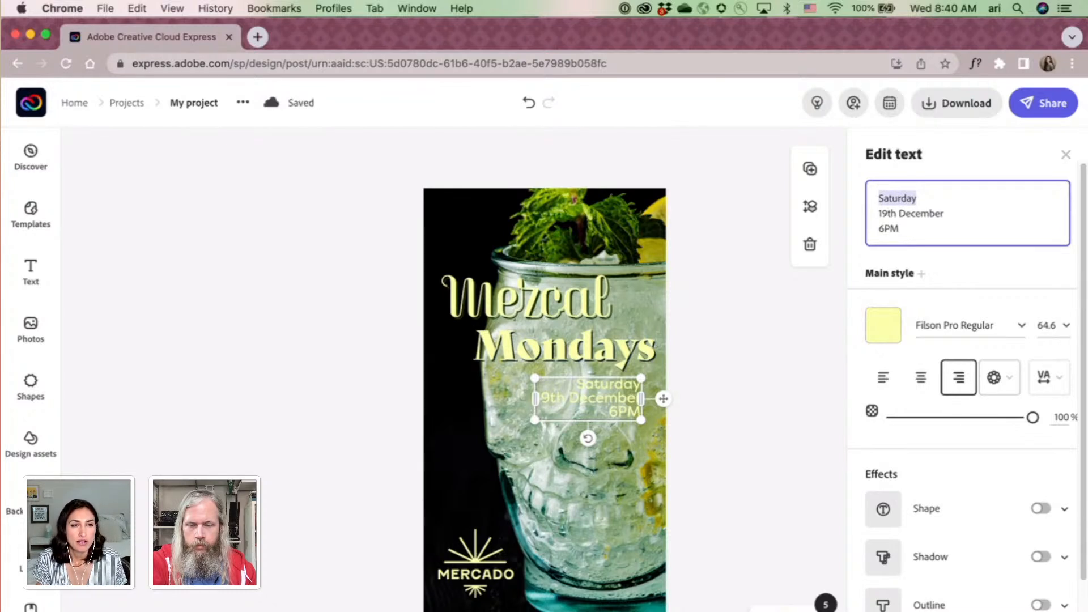
type("Hp")
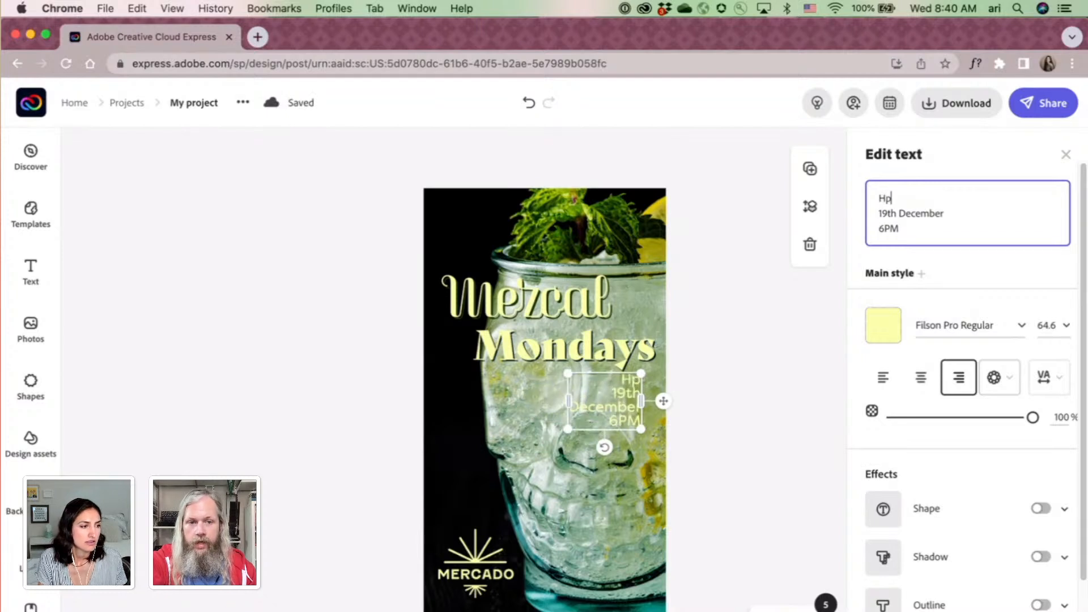
type("ap")
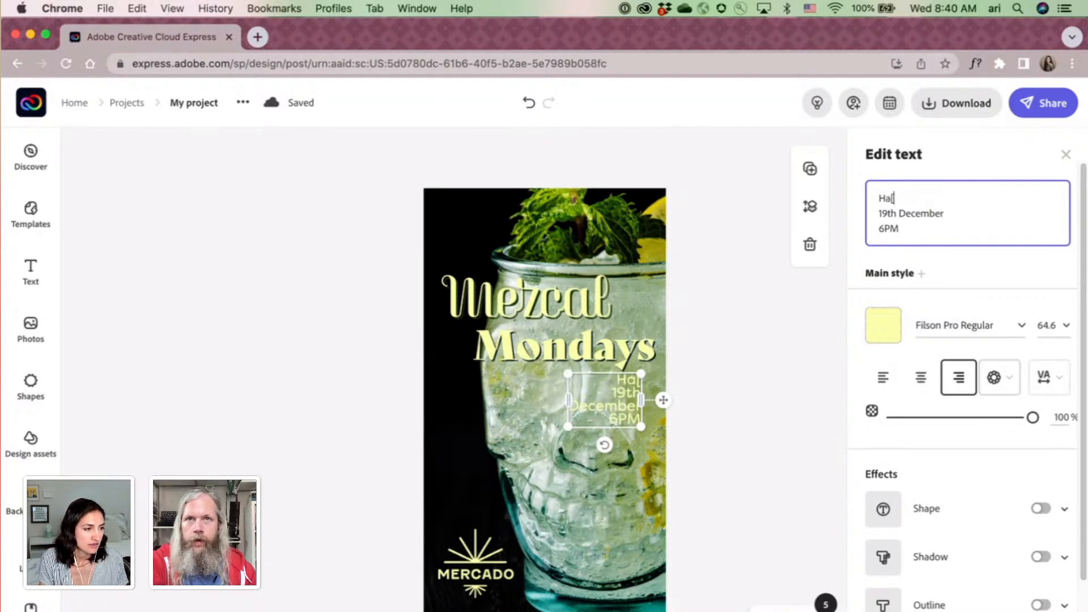
type("py hour")
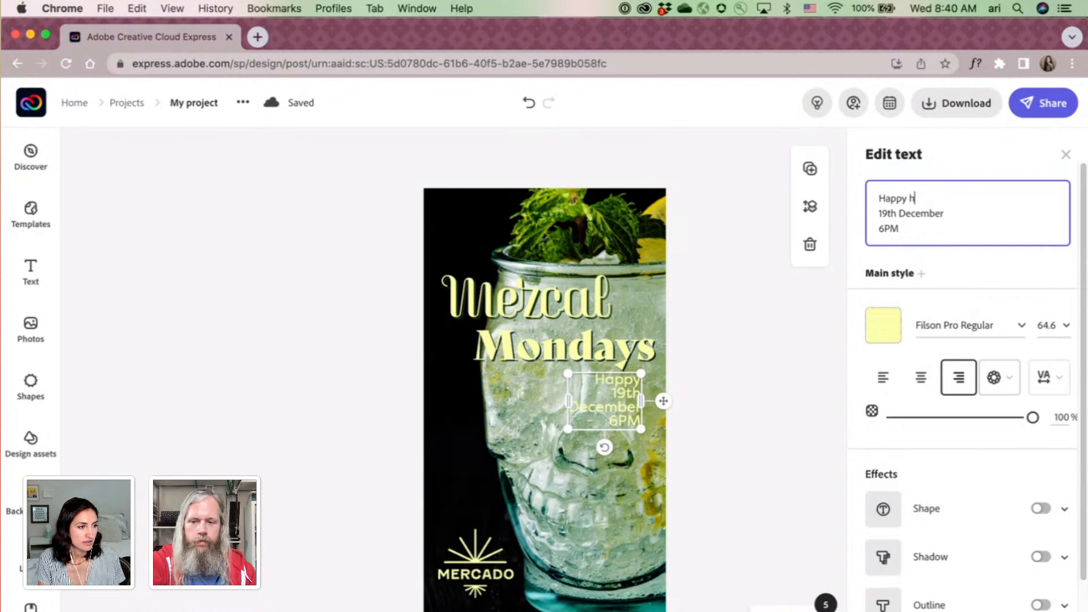
key("BackSpace")
key("BackSpace")
key("BackSpace")
key("BackSpace")
key("BackSpace")
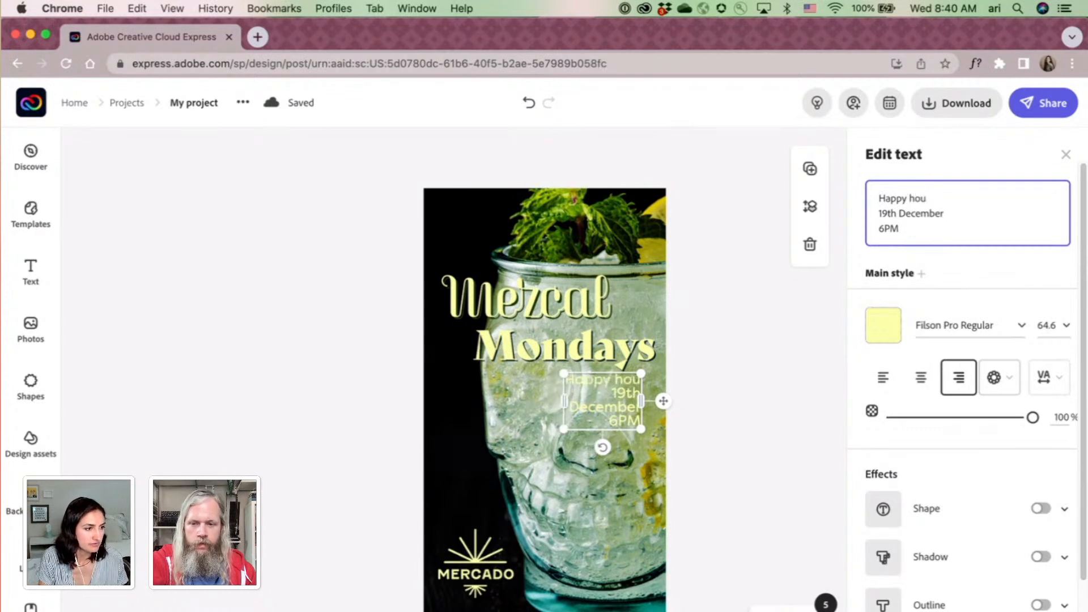
type("r")
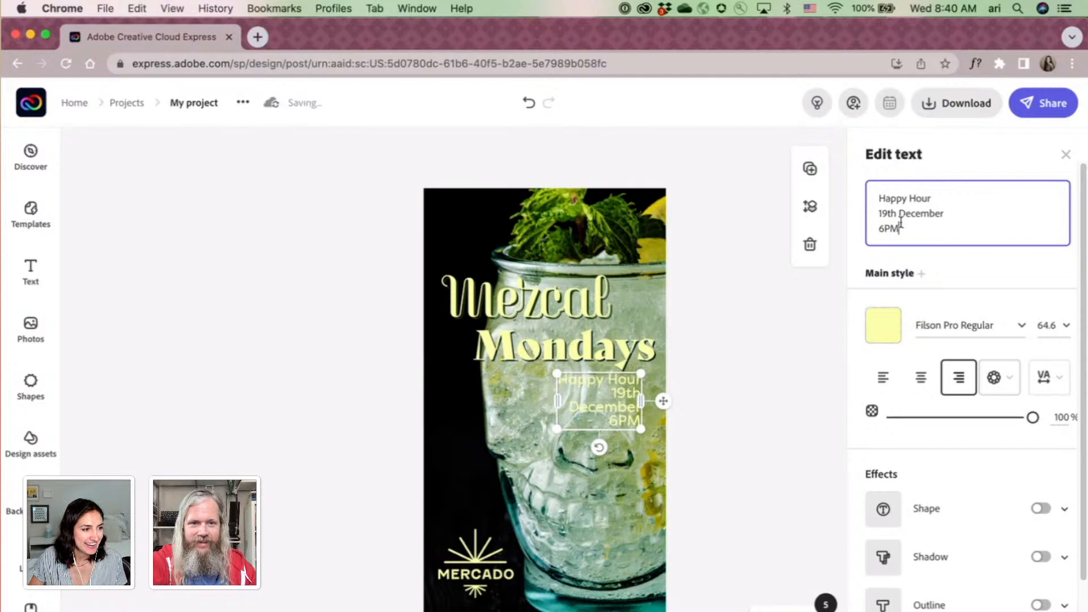
Replace the "19th December" and "6PM" lines below "Happy Hour" with "5-7 PM".
left_click_drag(899, 227, 885, 217)
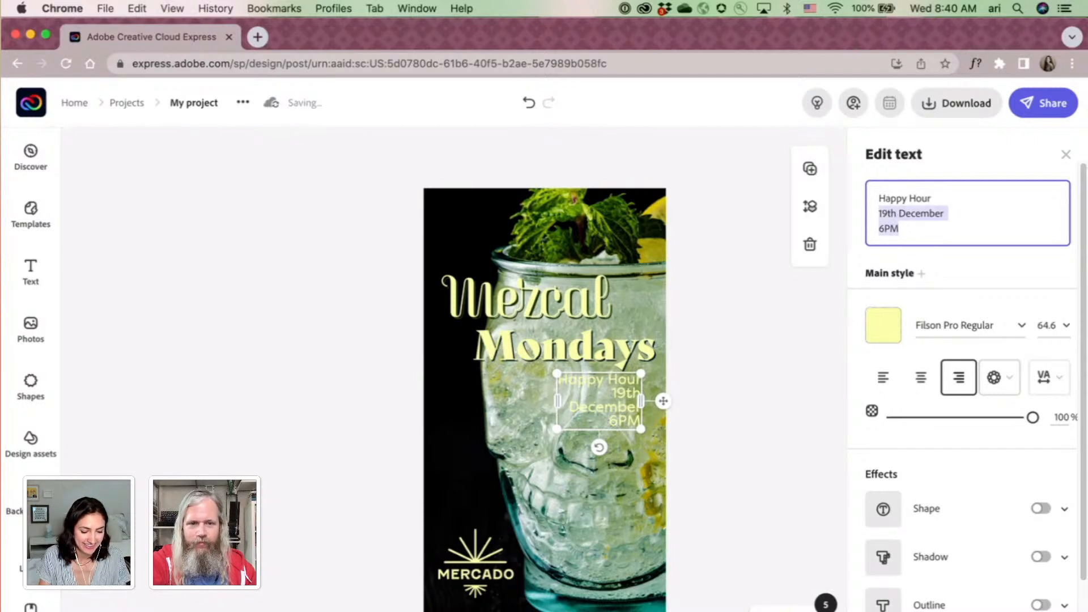
type("5")
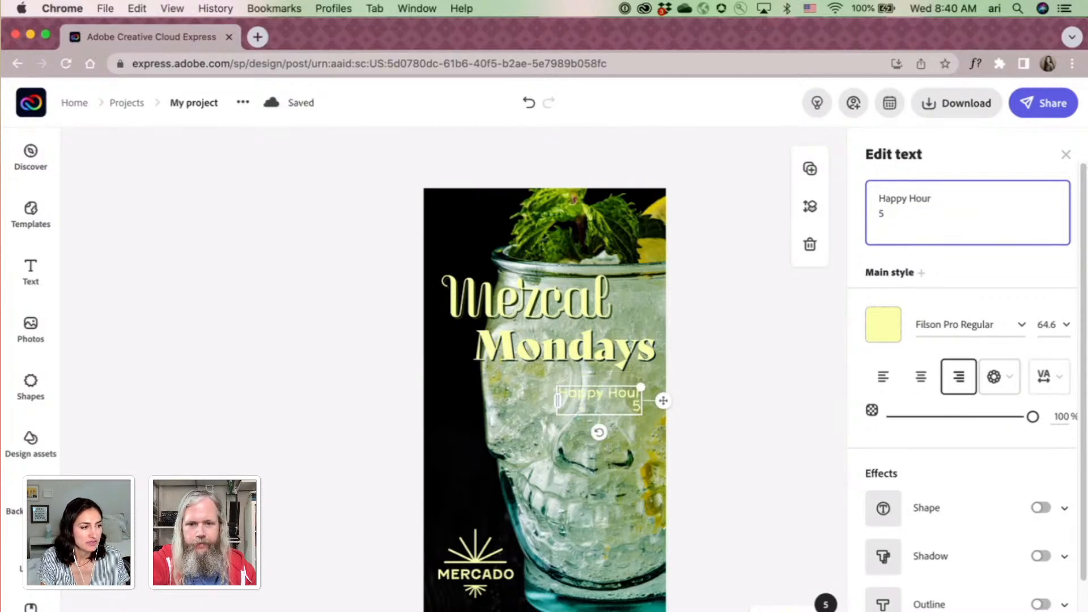
type("-7 PM")
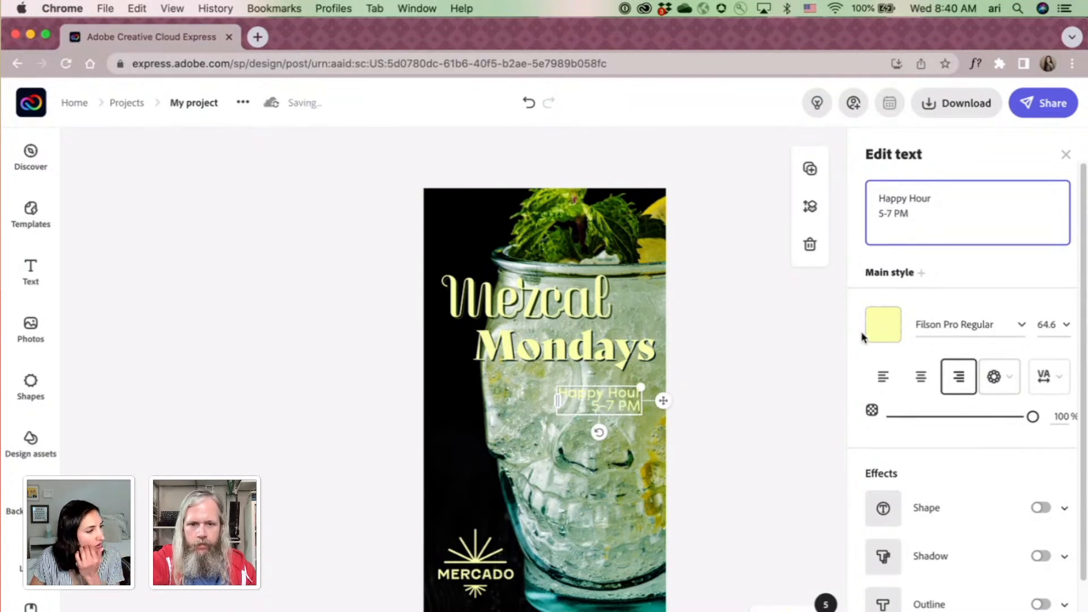
Set the font size of the "Happy Hour 5-7 PM" text to 100 and move it slightly left and down.
left_click(1068, 326)
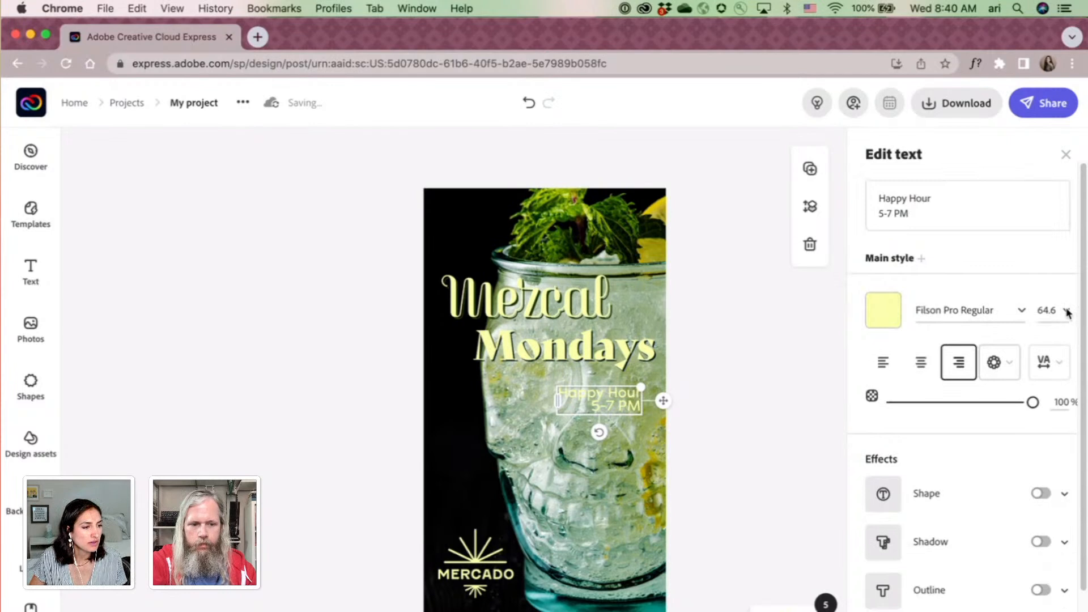
left_click(1067, 312)
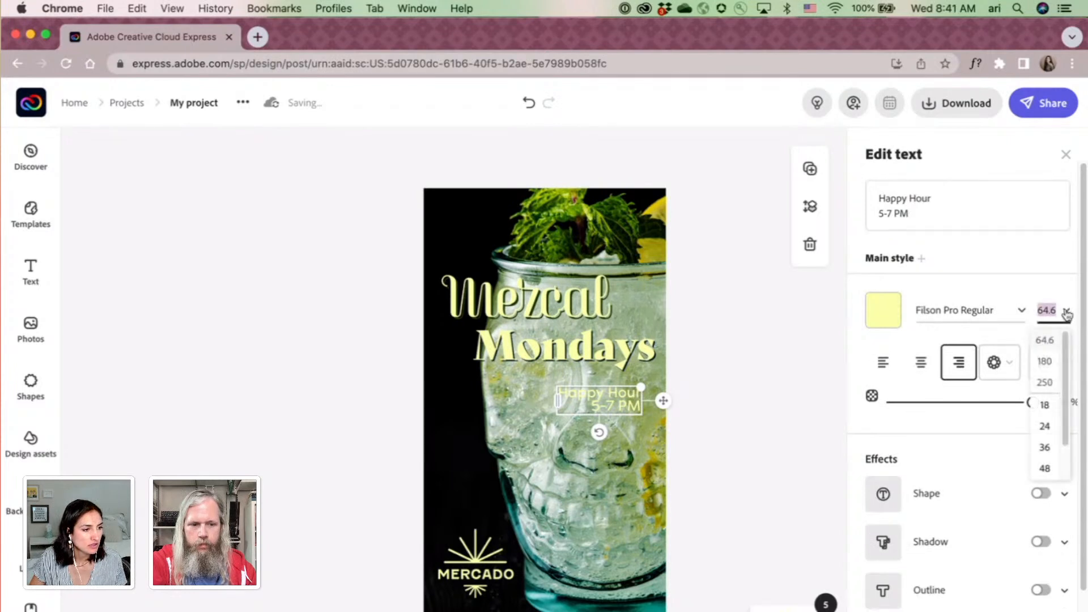
type("1000")
key("BackSpace")
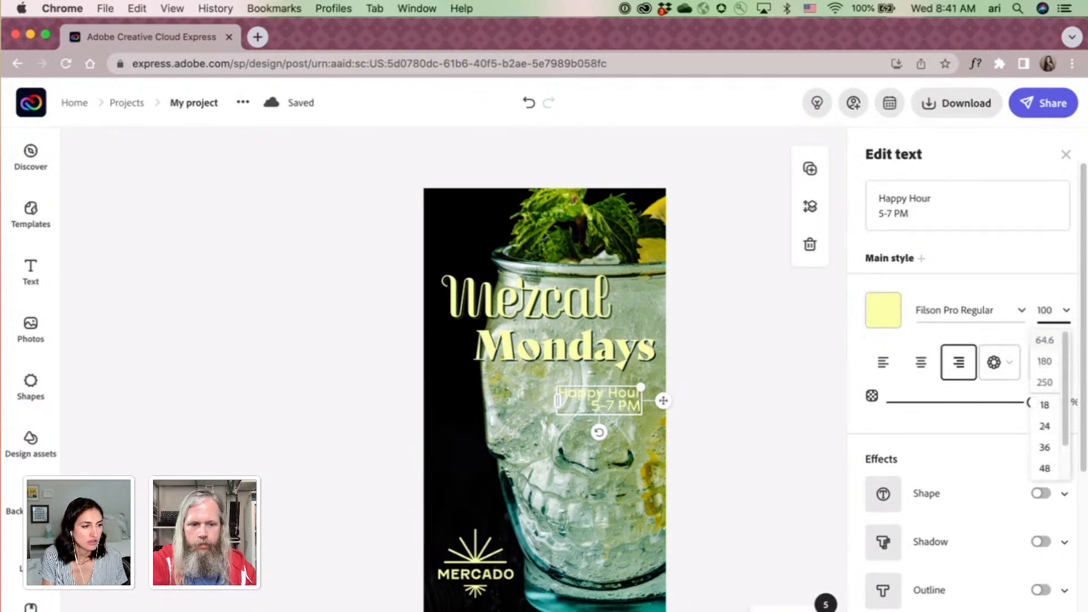
key("Return")
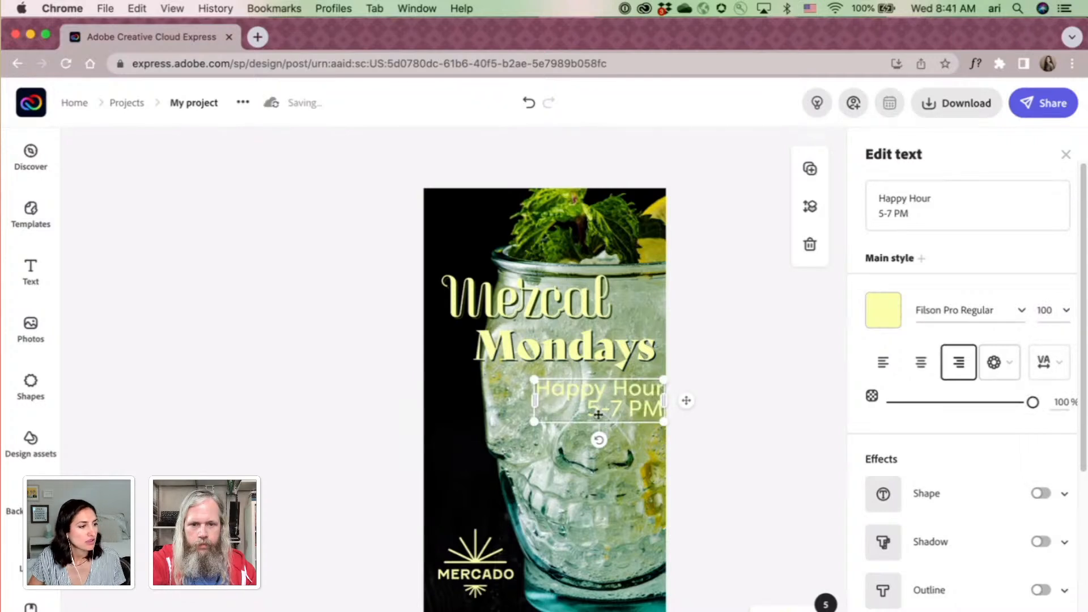
left_click_drag(619, 416, 605, 420)
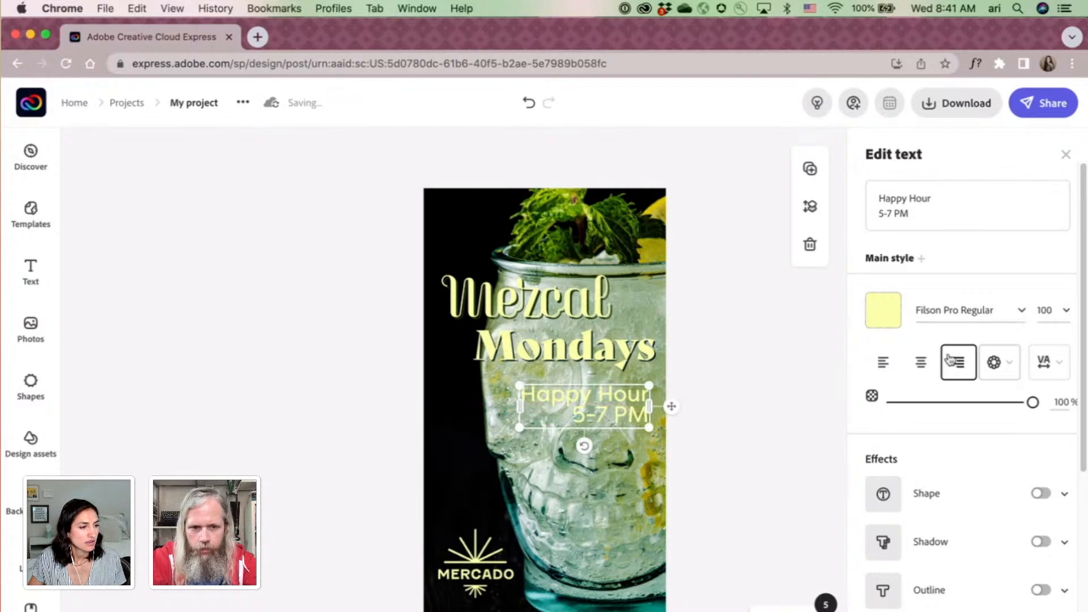
Recolor the "Happy Hour 5-7 PM" text with the suggested dark green #193304.
left_click(882, 310)
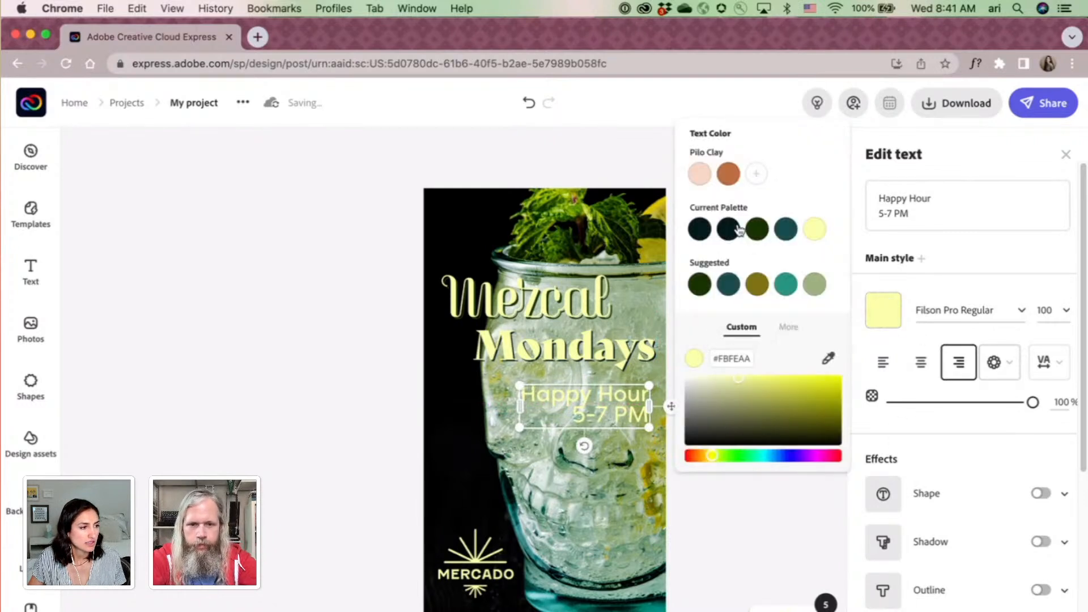
left_click(704, 288)
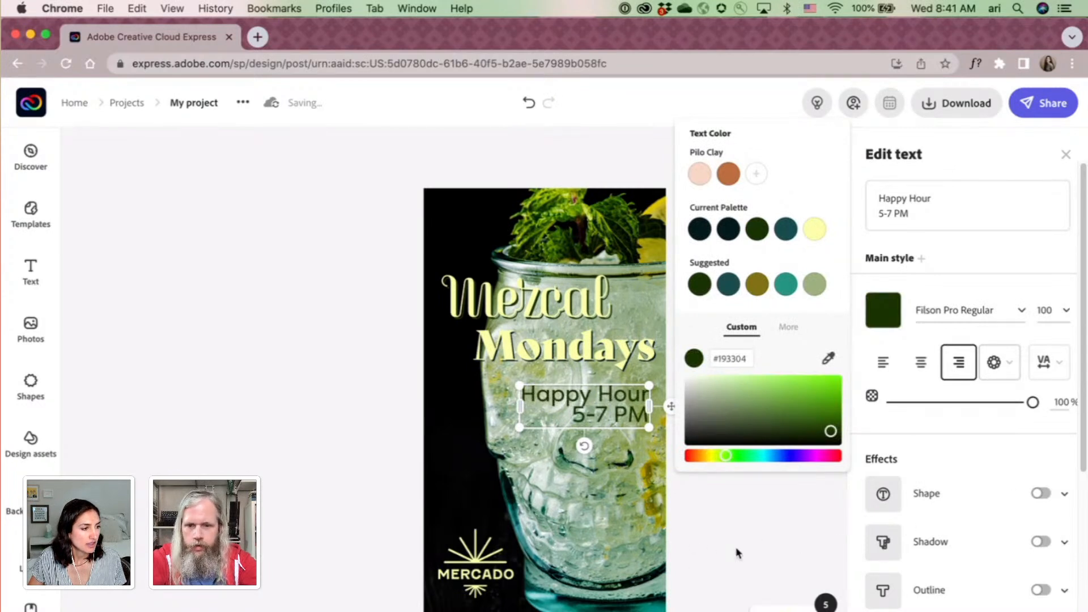
left_click(978, 430)
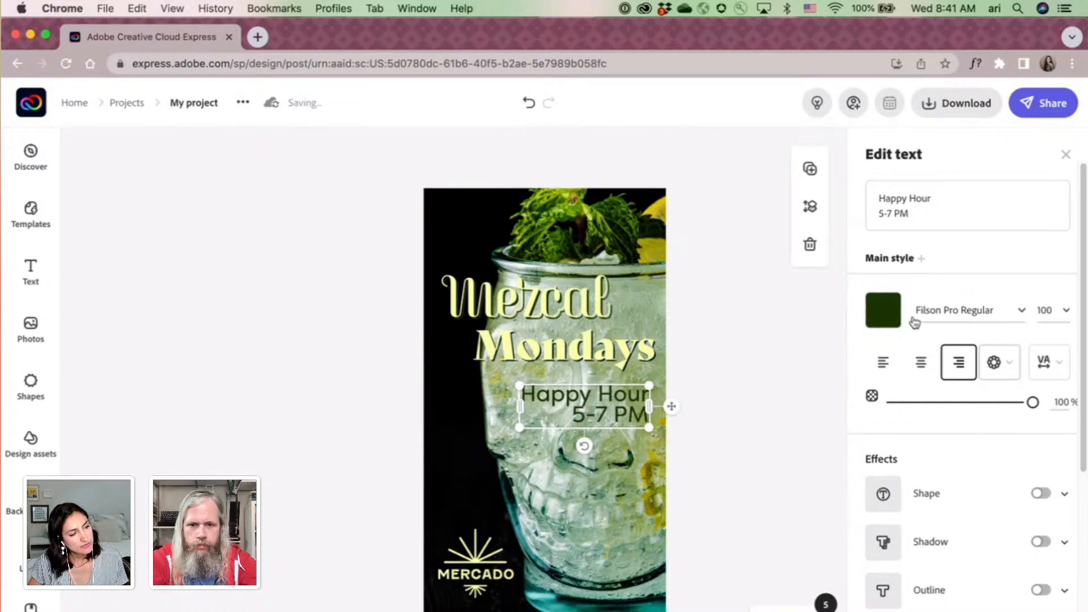
left_click(1021, 312)
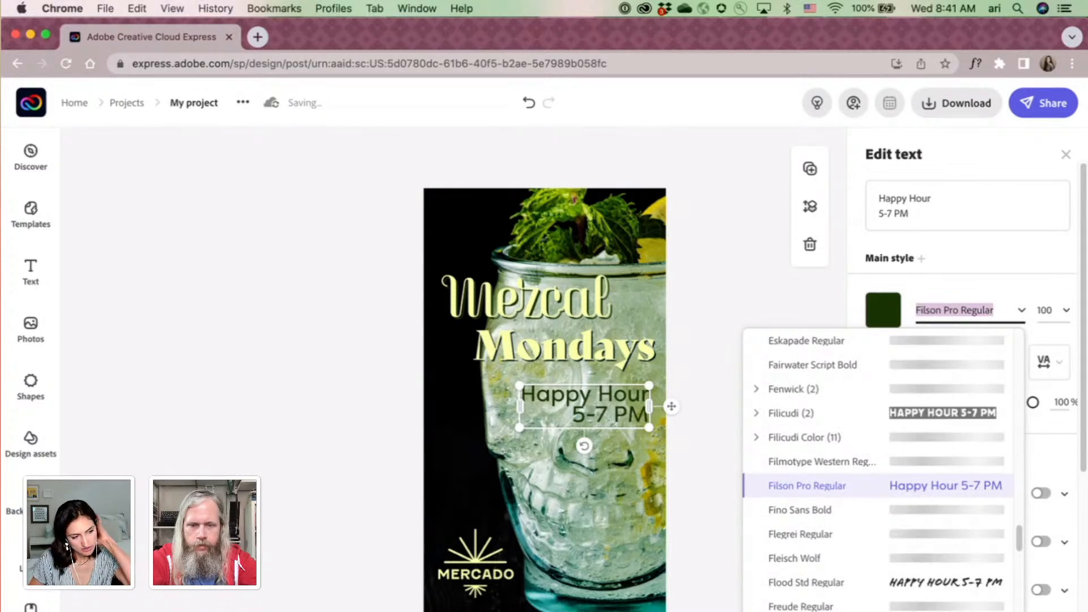
left_click(884, 610)
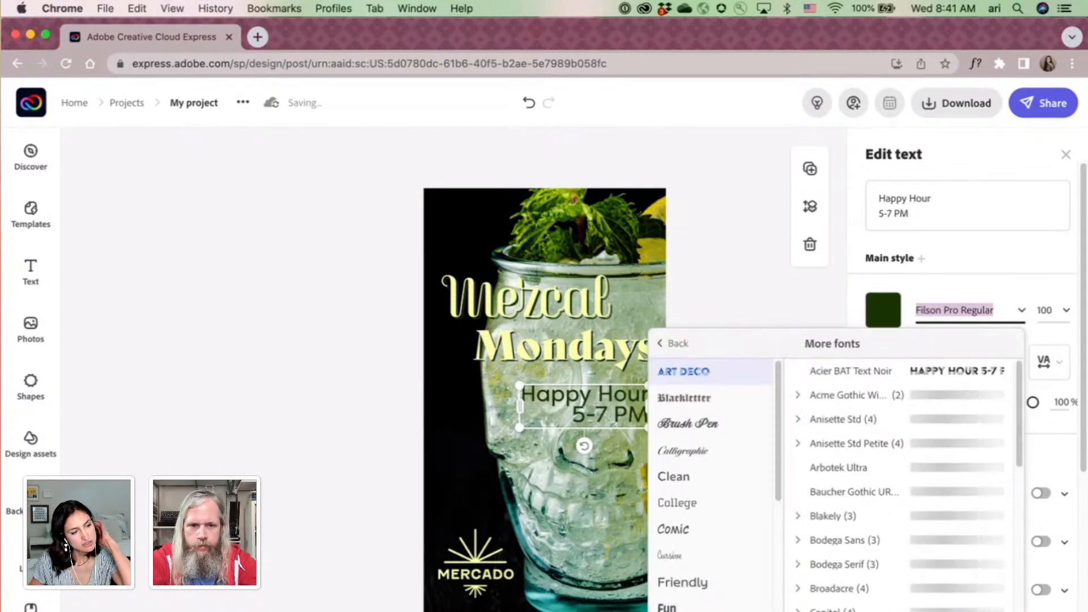
left_click(710, 480)
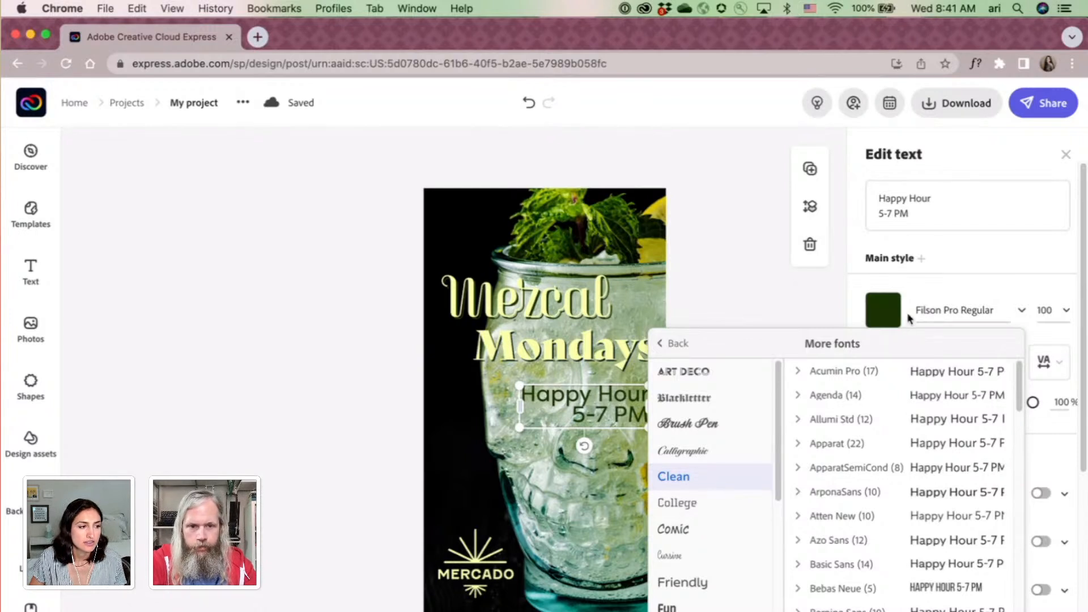
Search the fonts for "fenwick" and apply Fenwick Bold to the "Happy Hour 5-7 PM" text.
left_click(950, 314)
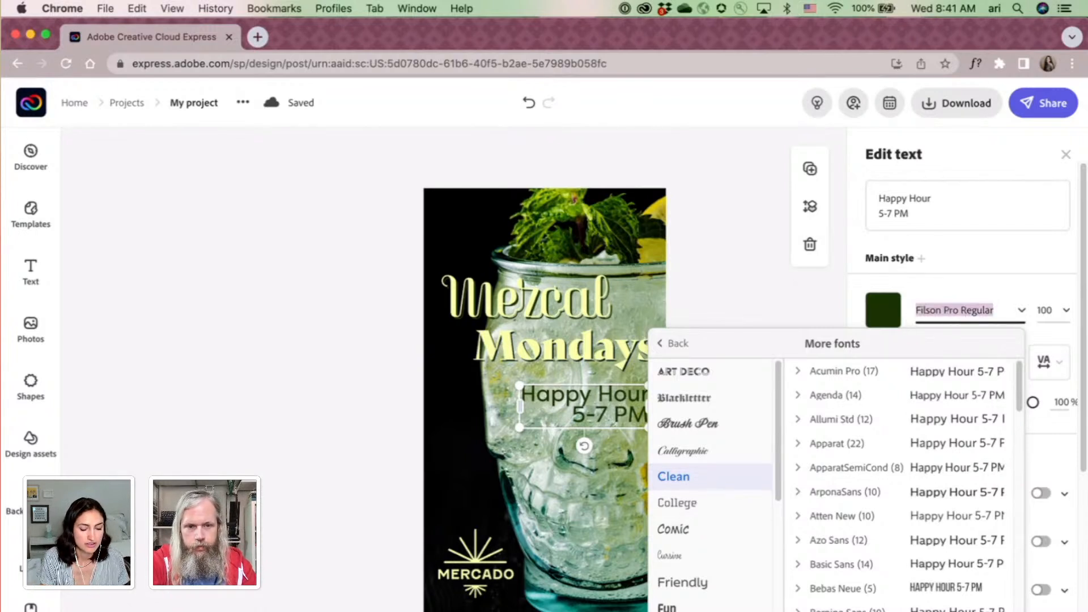
type("fenwi")
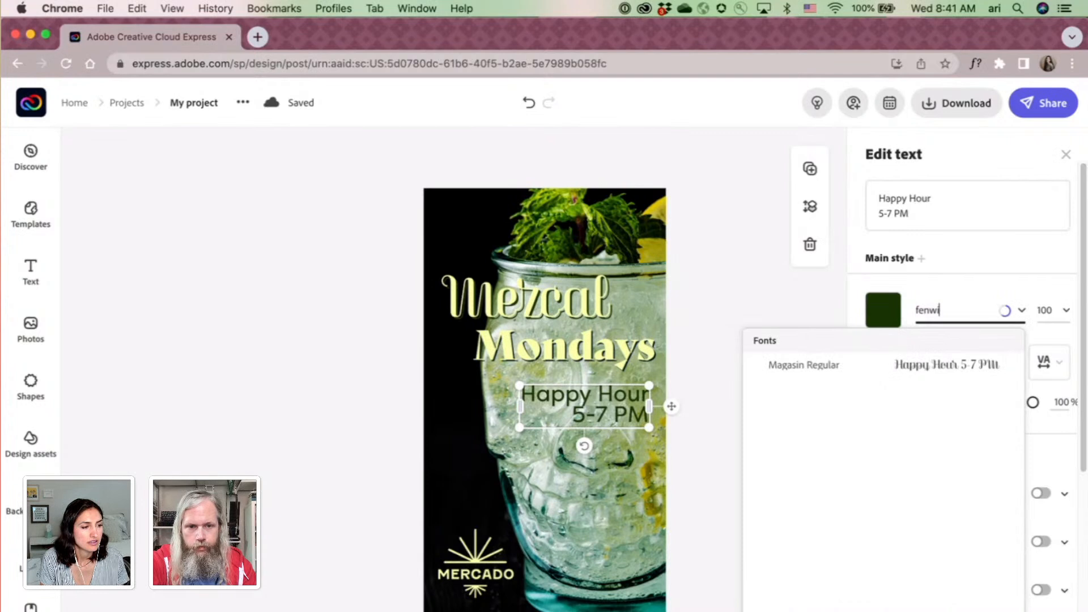
type("ch")
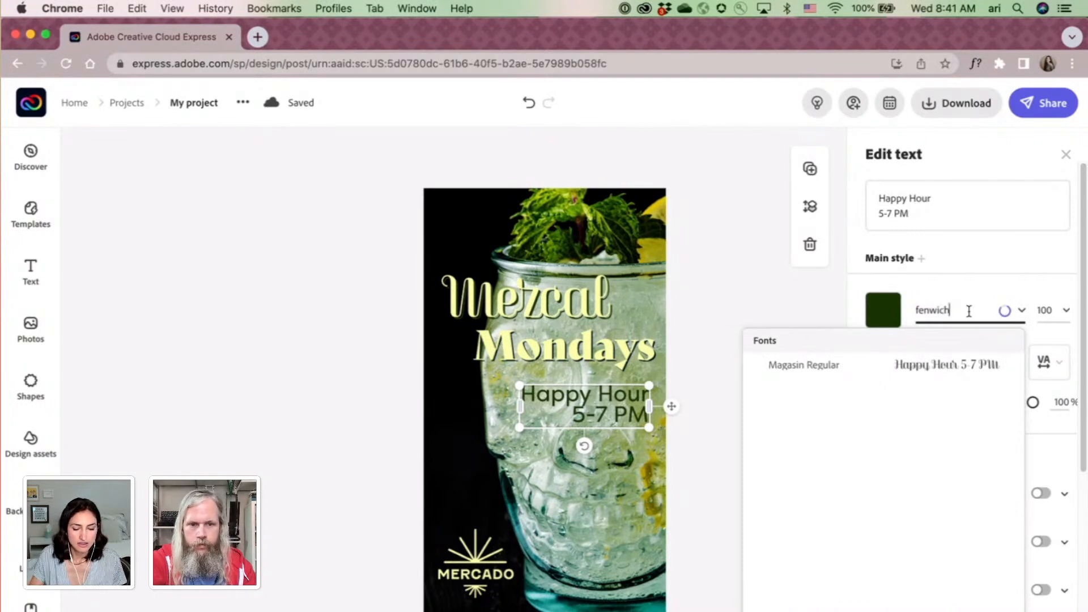
key("BackSpace")
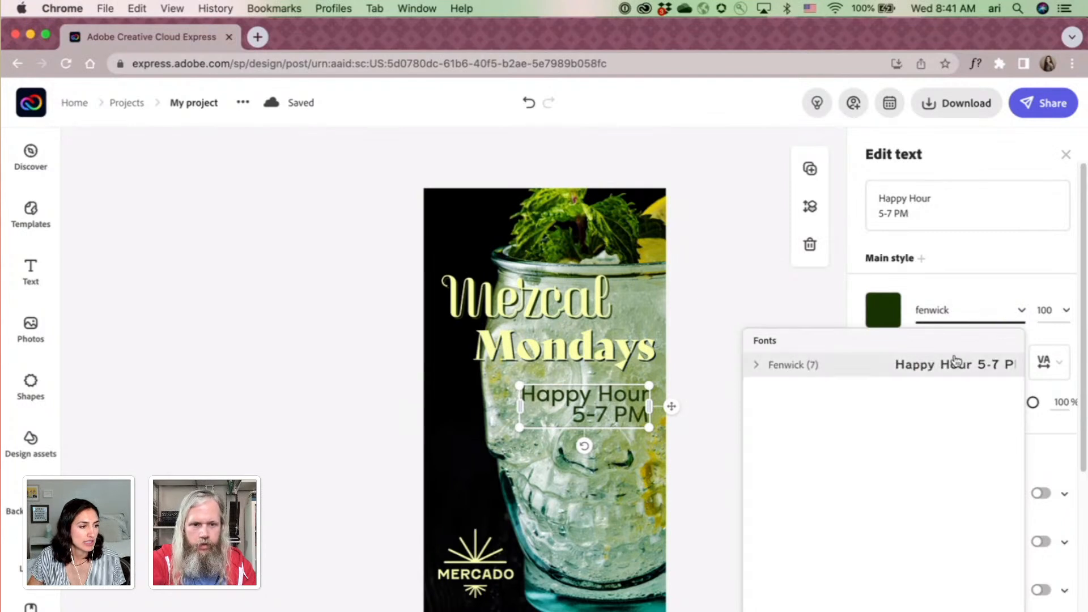
left_click(756, 366)
left_click(757, 366)
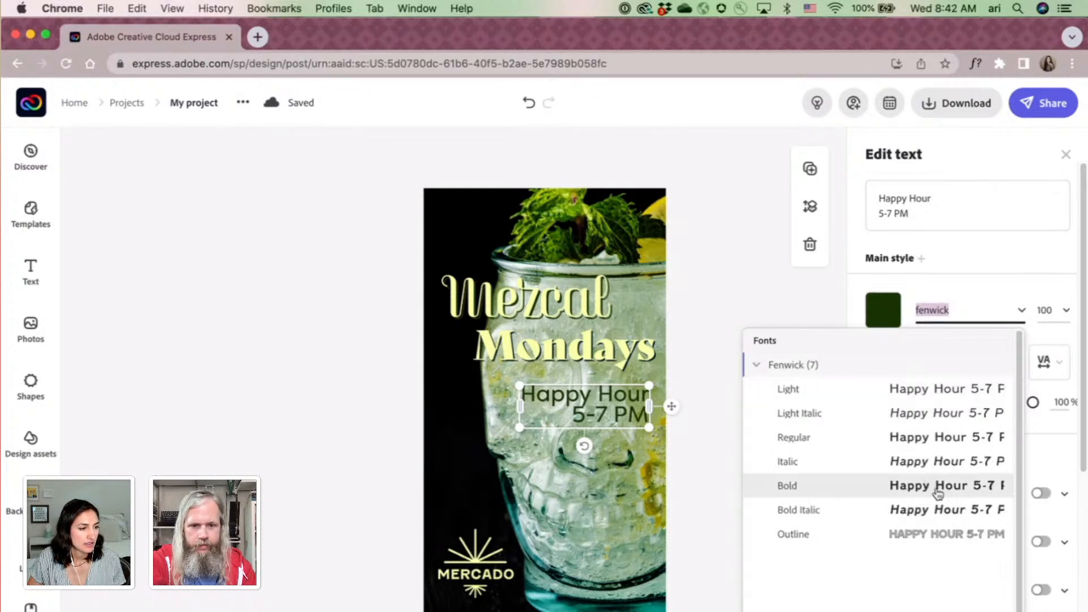
left_click(938, 487)
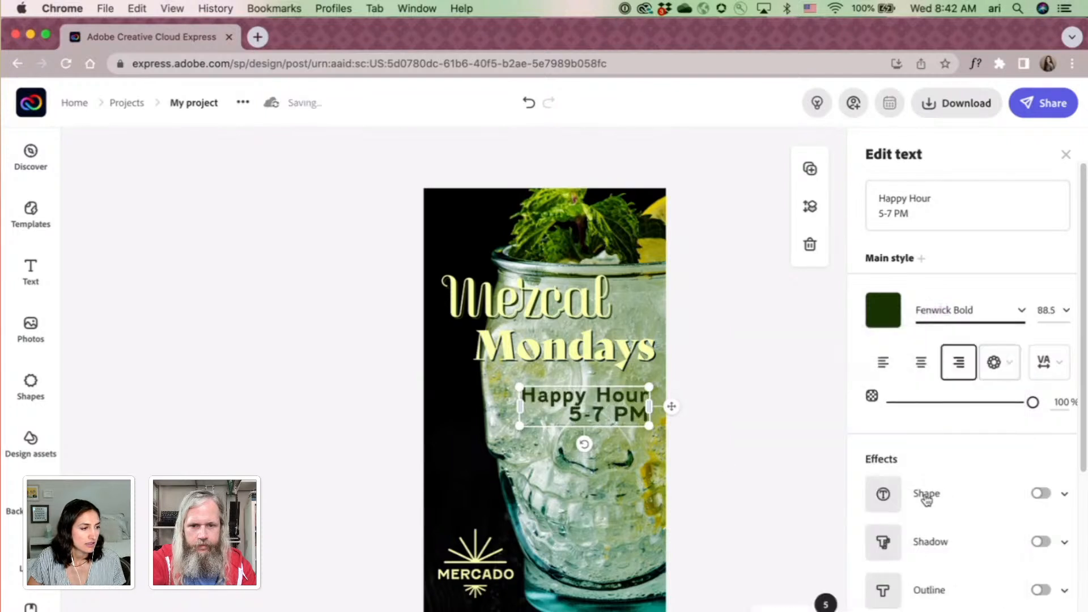
Try to tighten the letter spacing of the "Happy Hour 5-7 PM" text below 0, then deselect it.
left_click(721, 427)
left_click(622, 415)
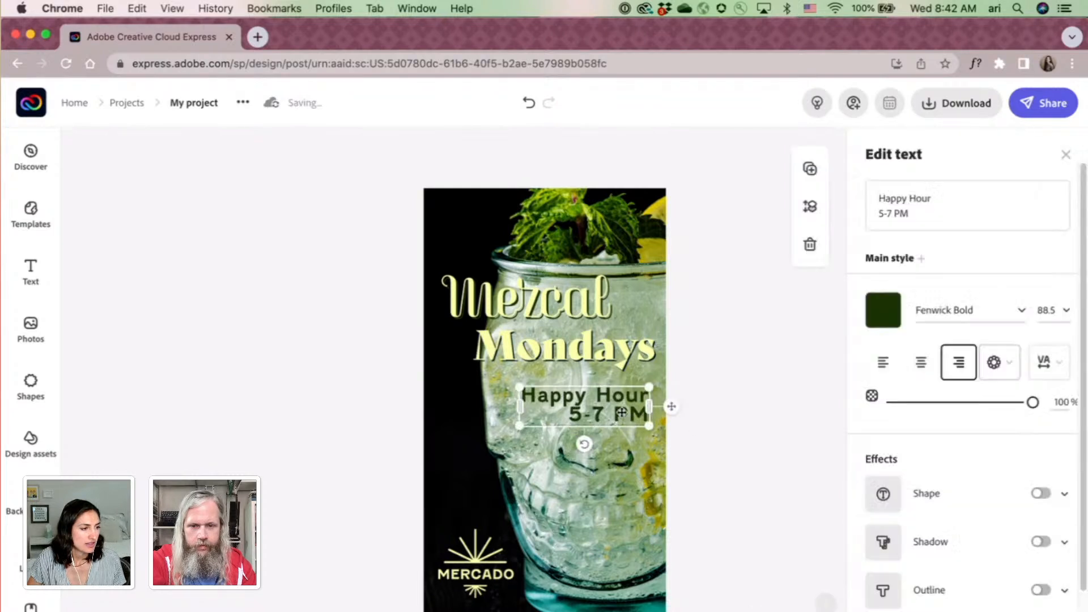
left_click(1048, 362)
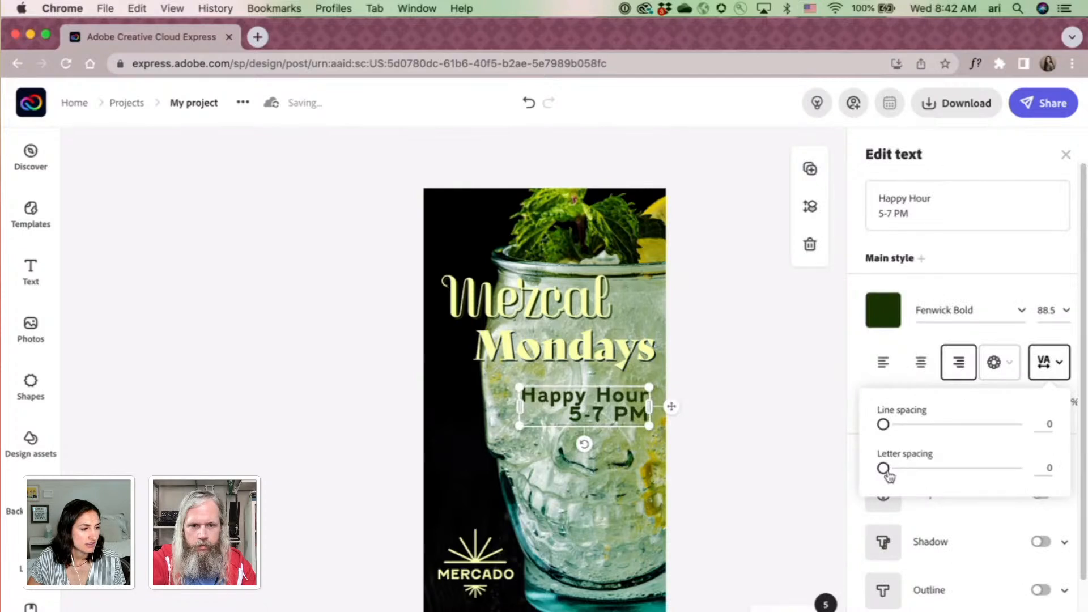
left_click_drag(883, 469, 855, 467)
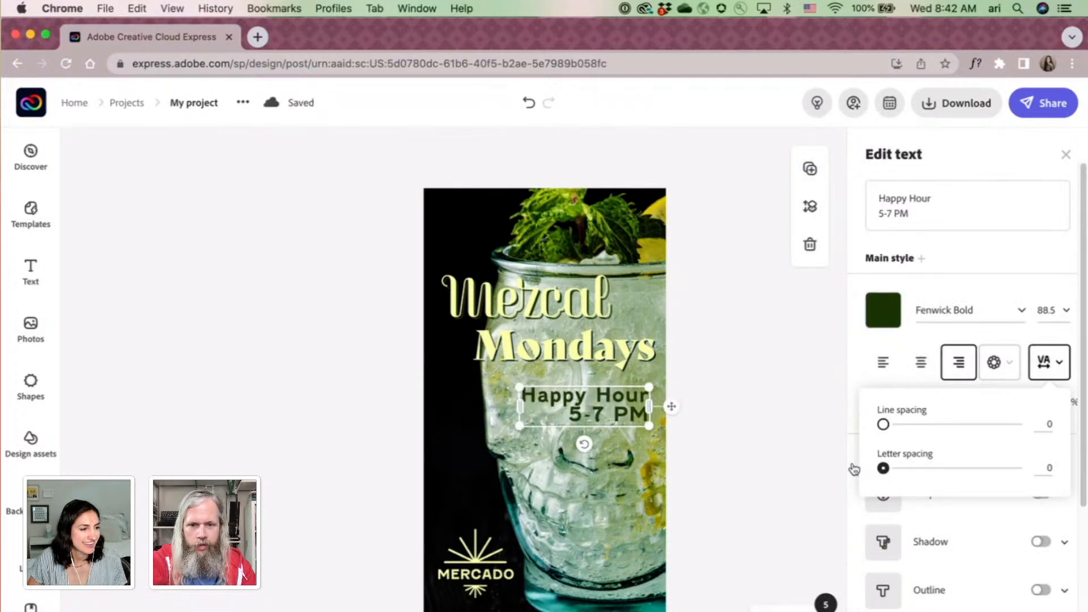
left_click(771, 451)
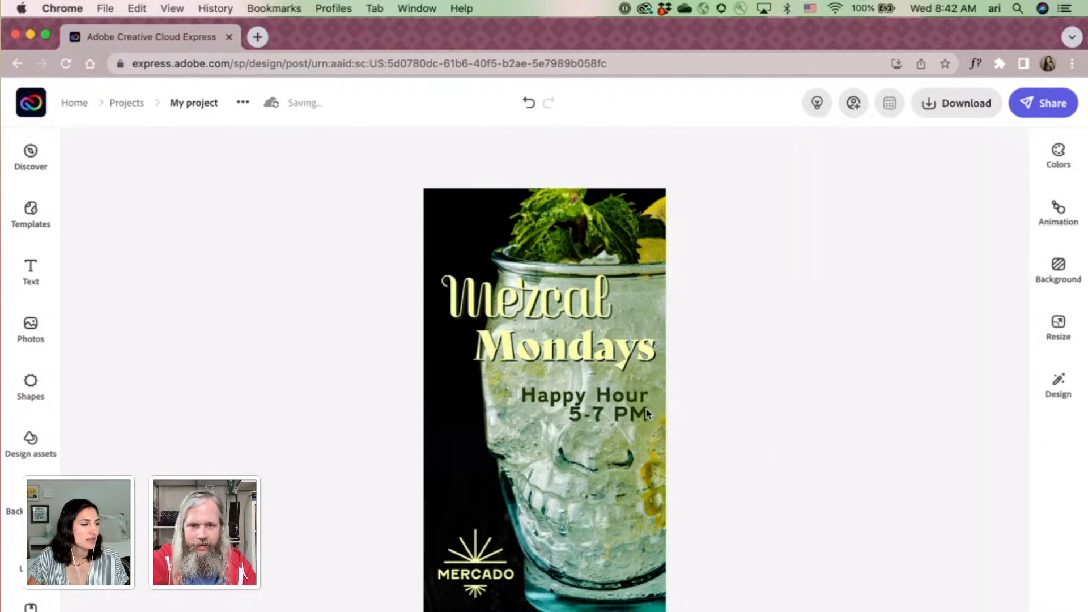
Examine the titles and the "Happy Hour 5-7 PM" text up close, then view the whole poster.
scroll(646, 413, "up", 5)
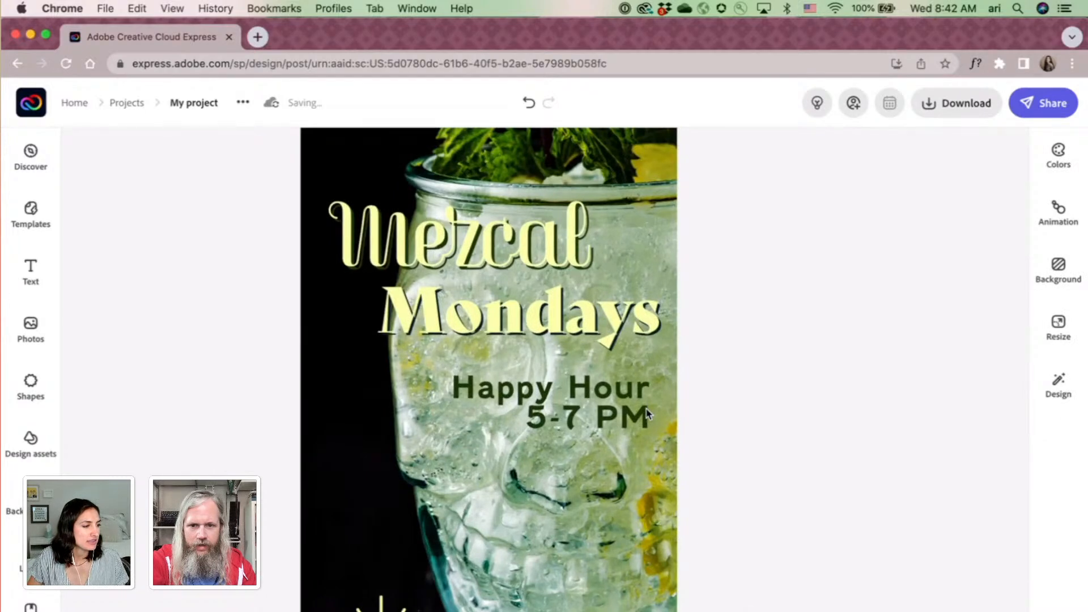
scroll(646, 413, "up", 8)
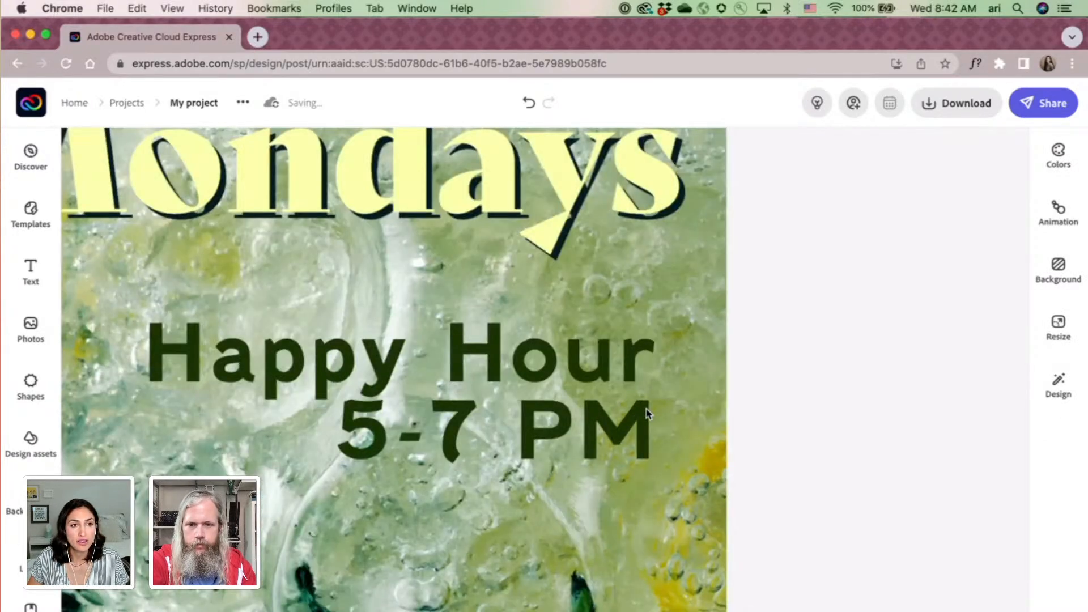
scroll(647, 413, "down", 6)
scroll(646, 413, "up", 2)
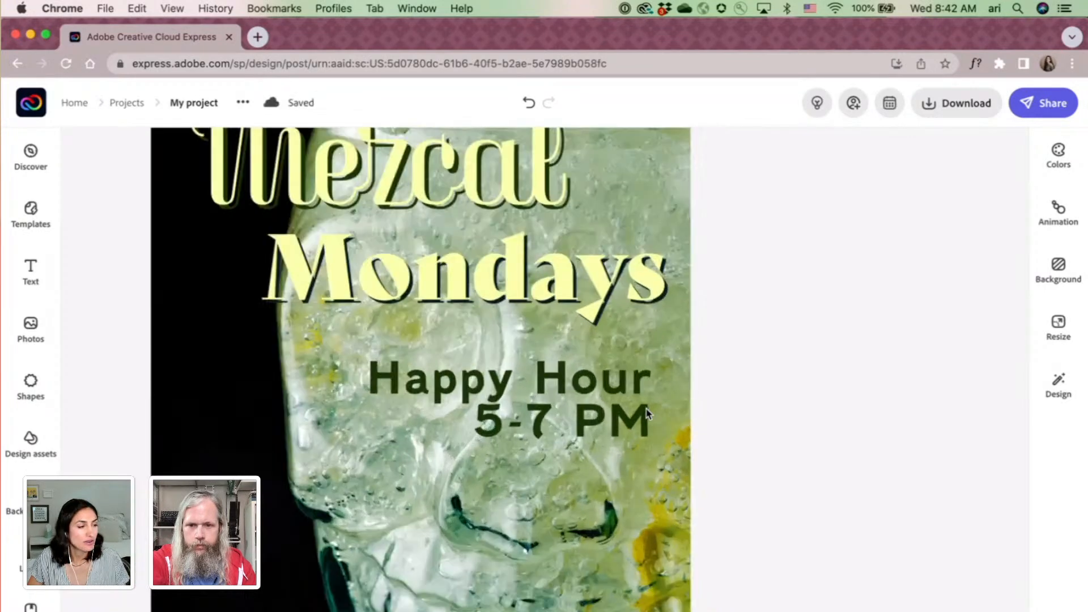
scroll(646, 413, "up", 4)
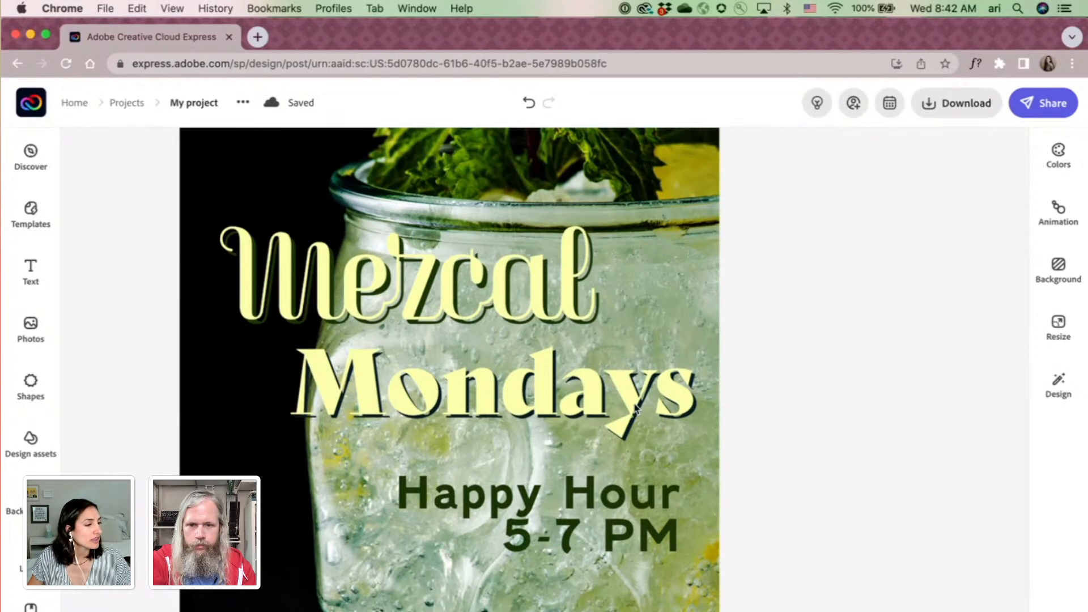
scroll(674, 414, "down", 4)
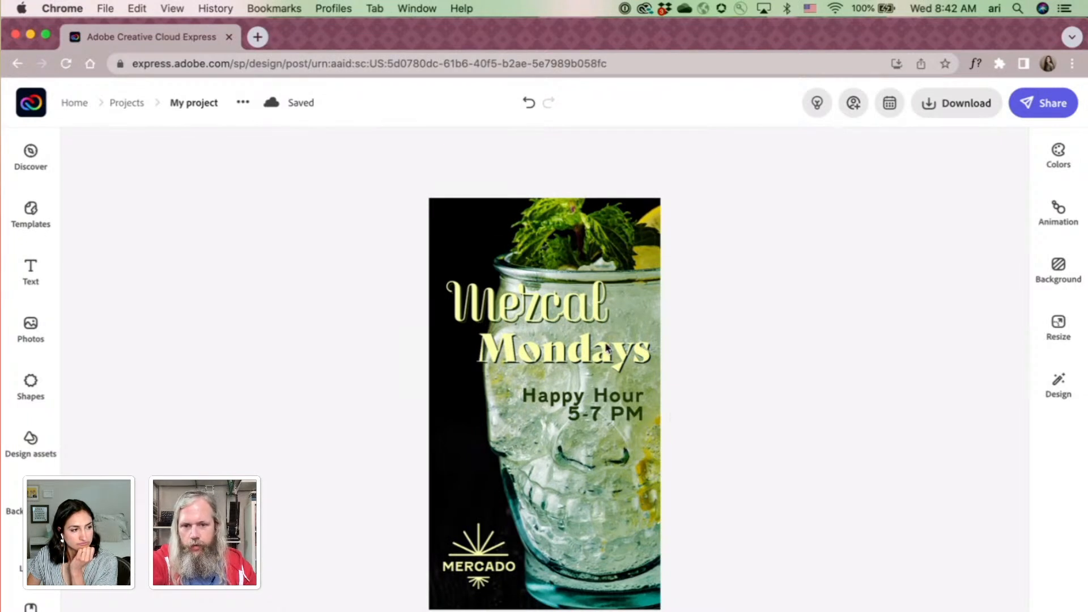
Recolor "Mondays" by sampling teal tones from the base of the glass, settling on 038F83.
left_click(588, 354)
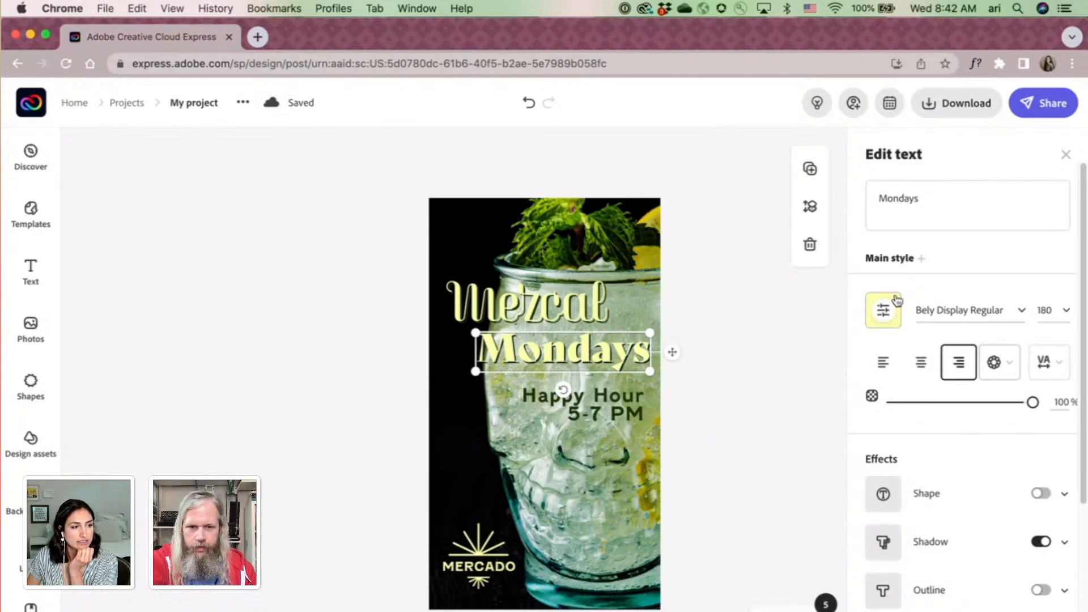
left_click(885, 311)
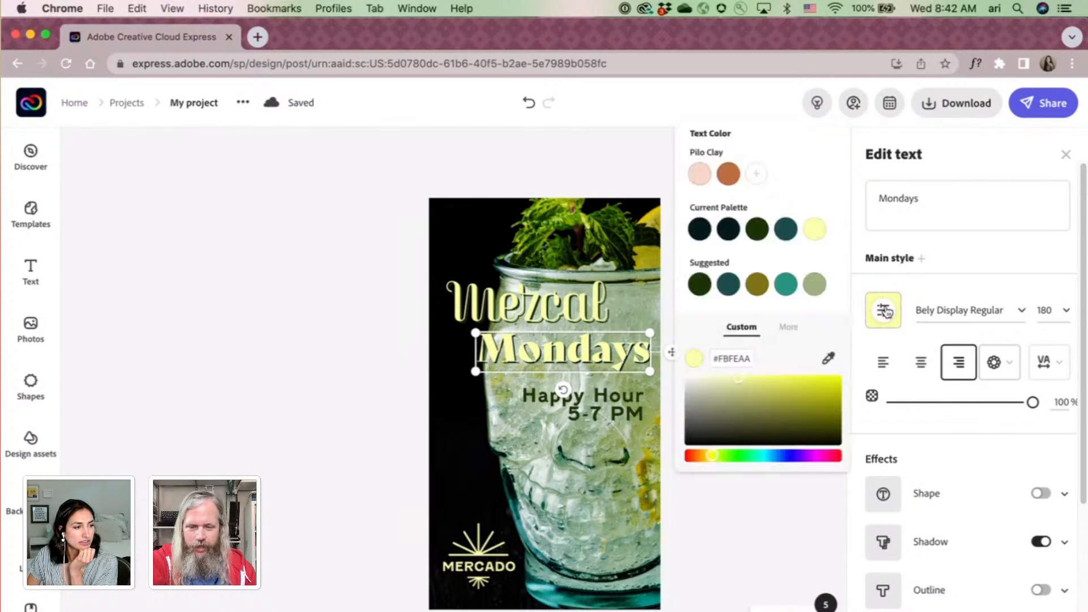
left_click(828, 357)
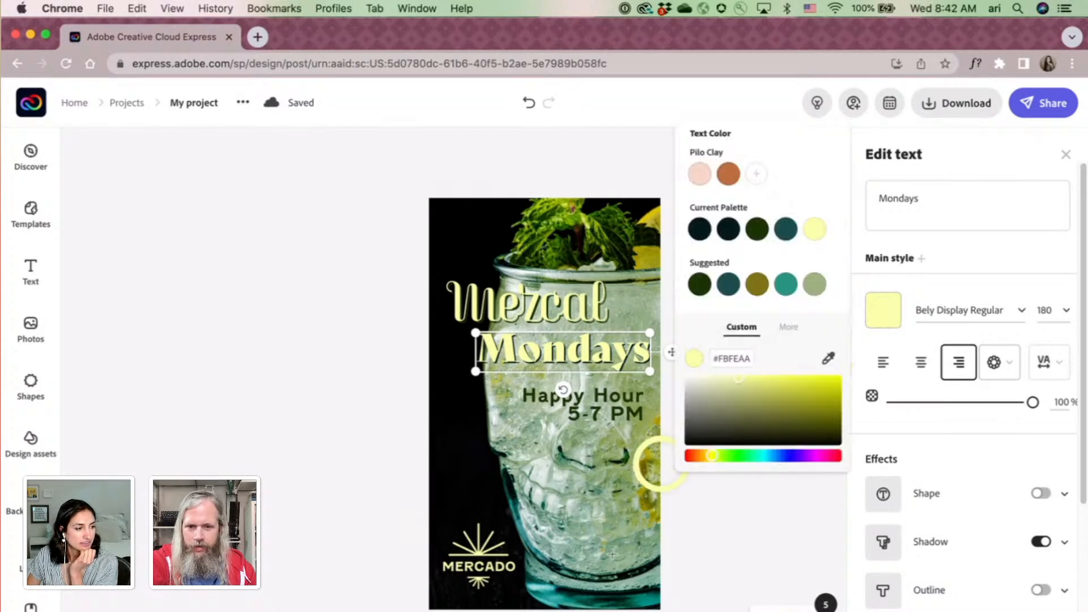
left_click(555, 596)
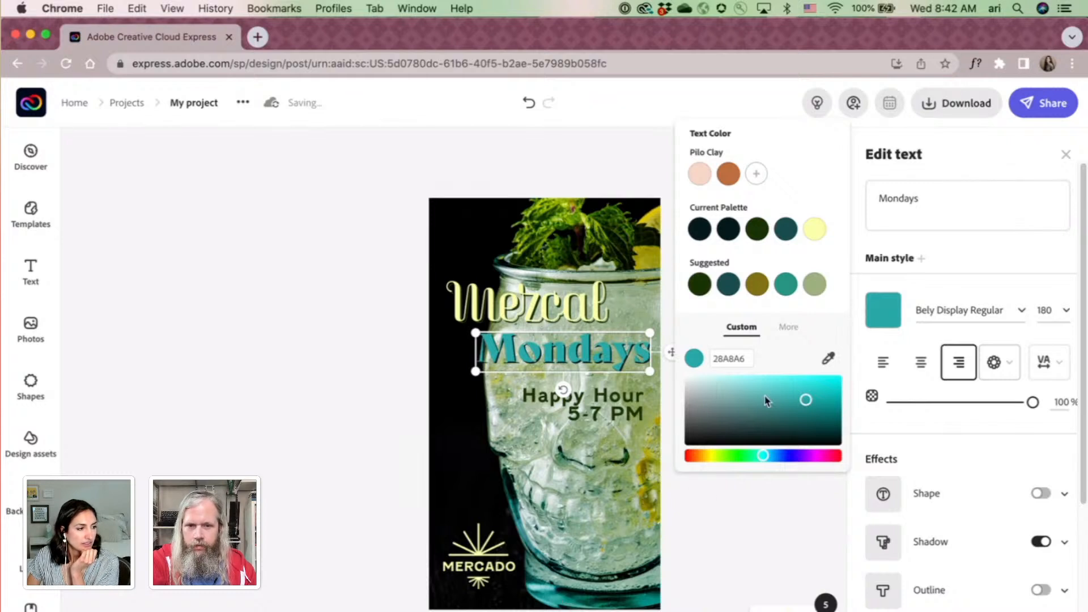
left_click(828, 358)
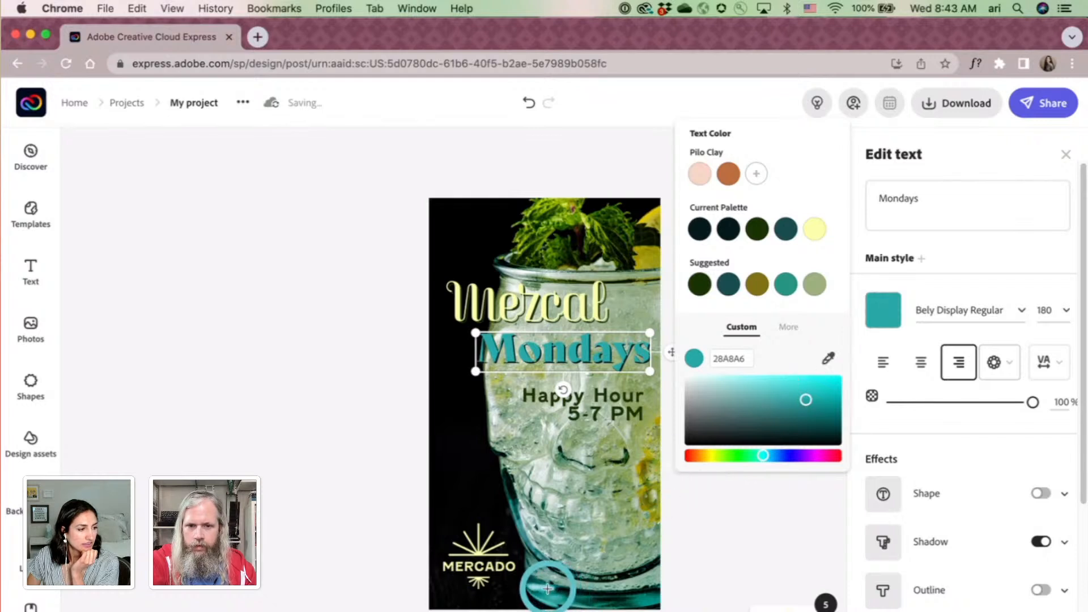
left_click(551, 590)
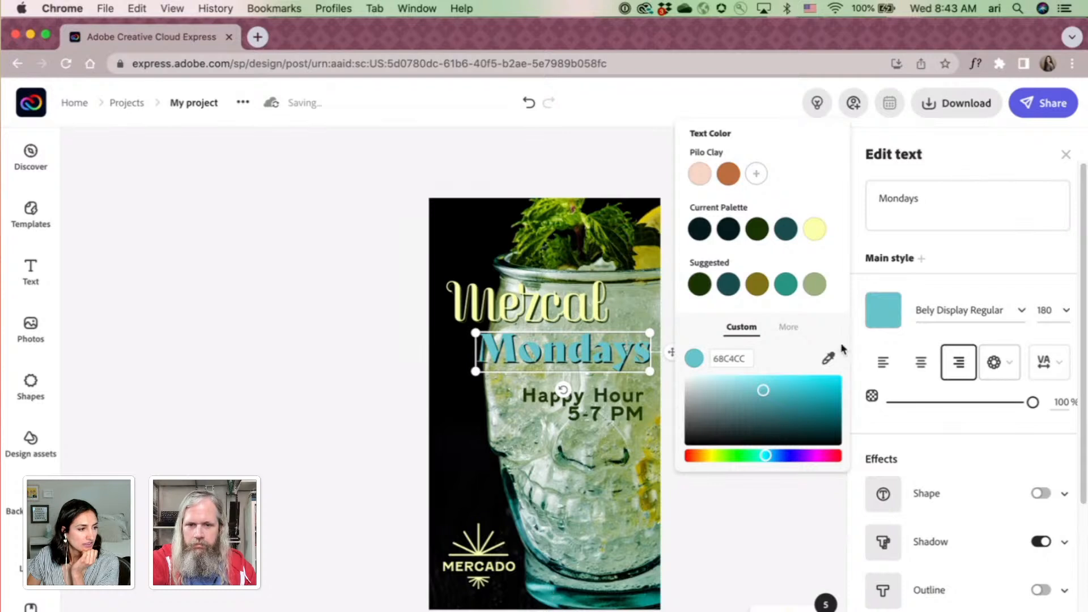
left_click(828, 357)
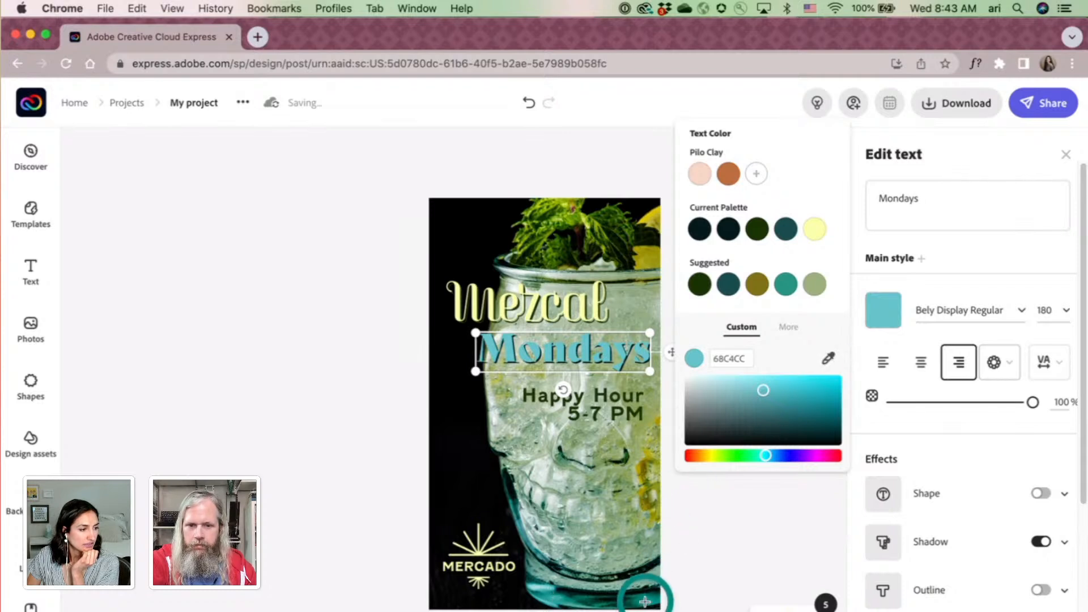
left_click(645, 605)
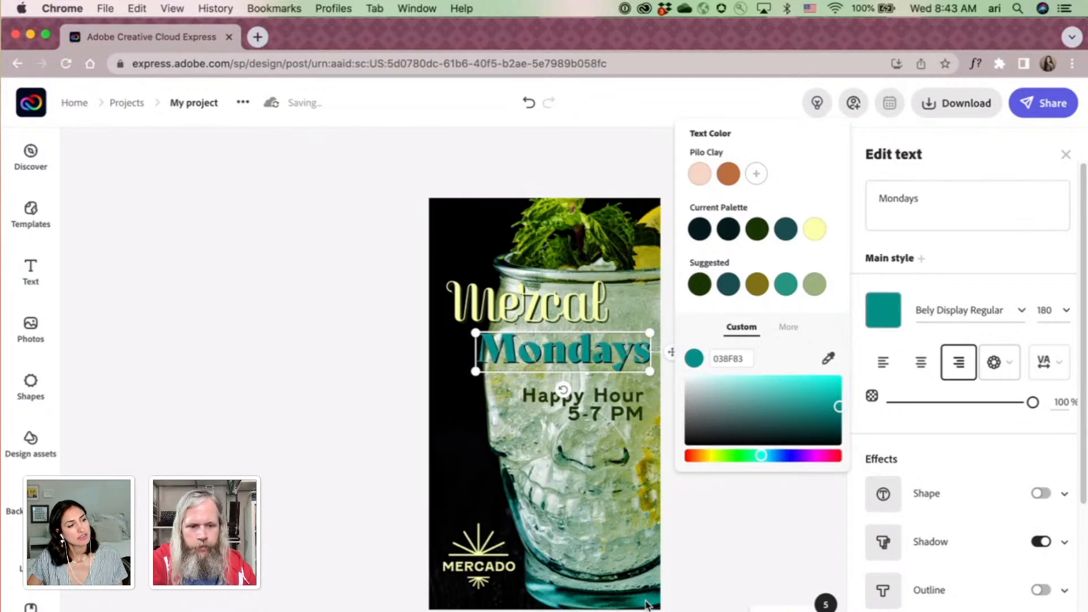
Recolor the "Mezcal" title with the teal 038F83 used for "Mondays", then deselect it.
left_click(548, 300)
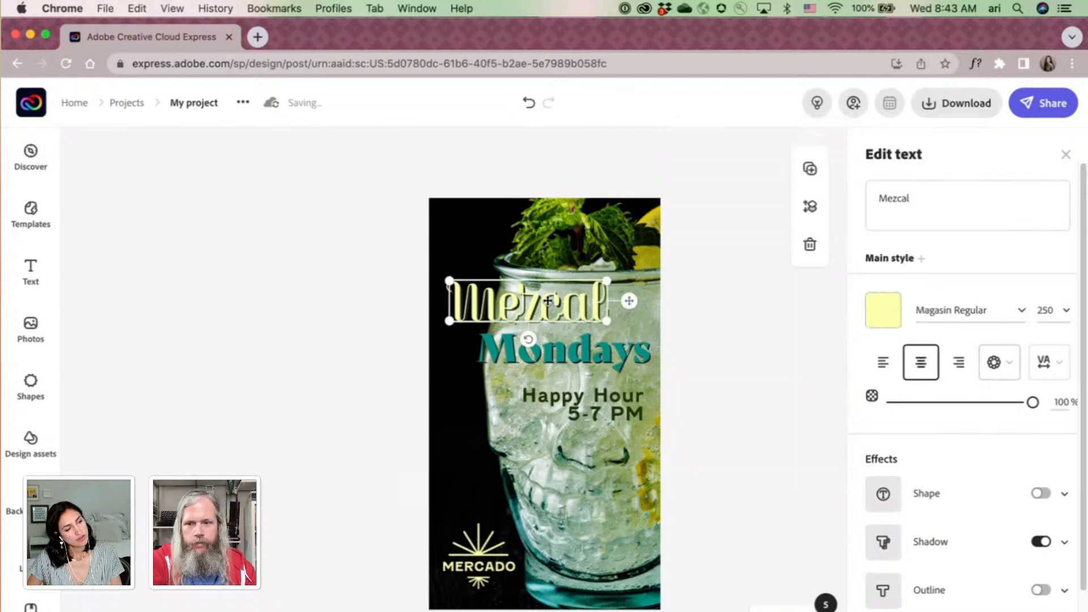
left_click(883, 316)
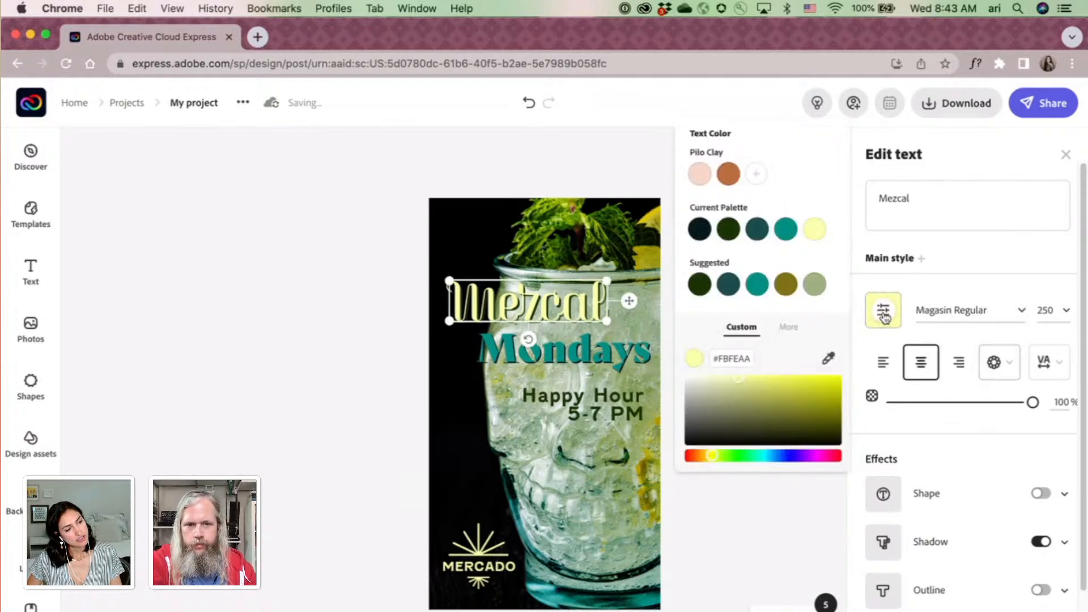
left_click(757, 289)
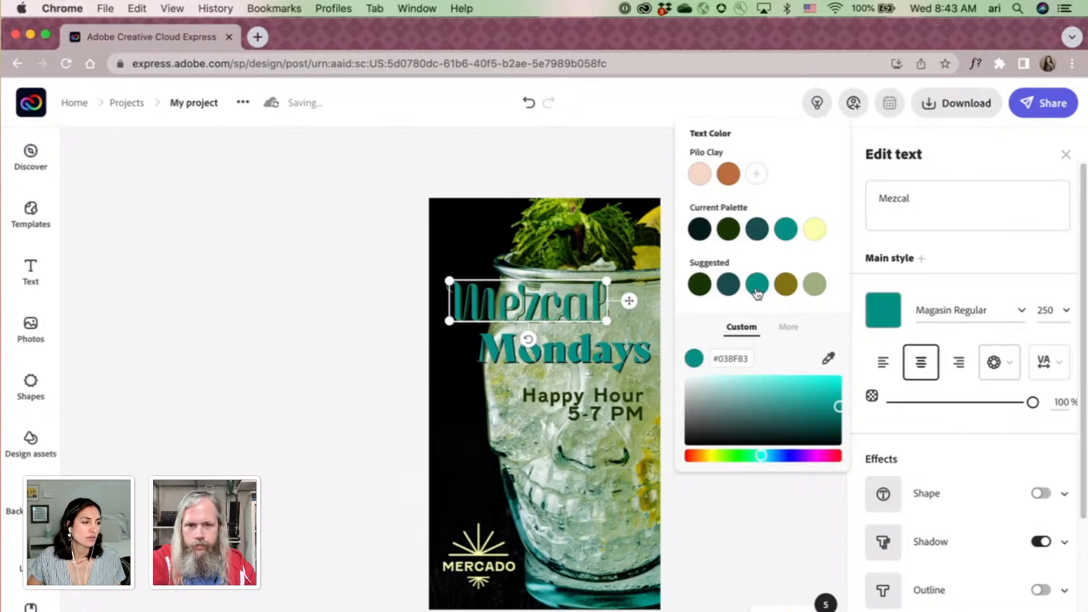
left_click(746, 551)
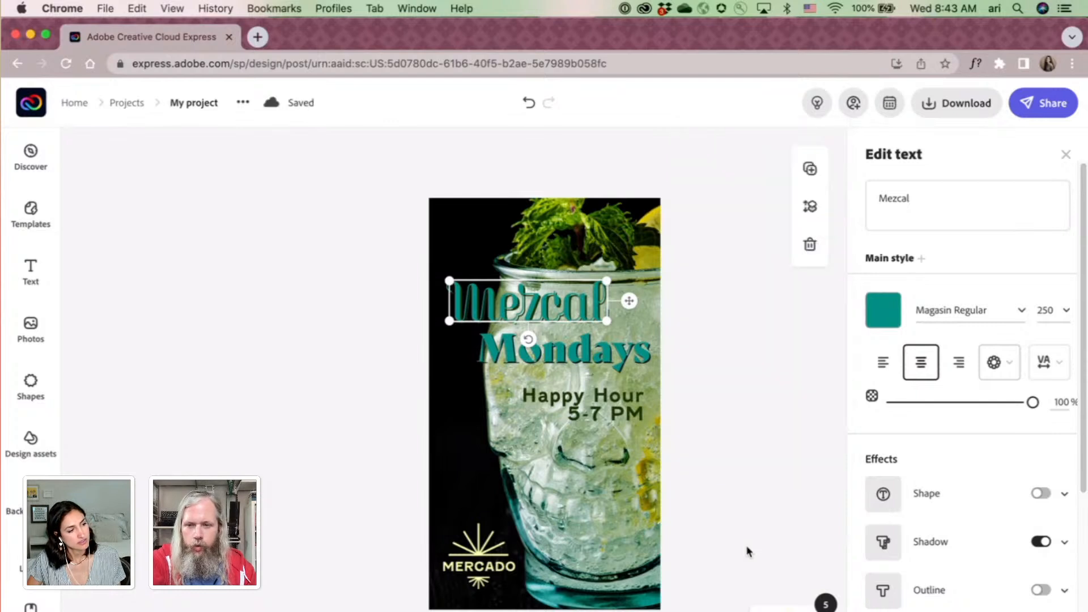
left_click(740, 482)
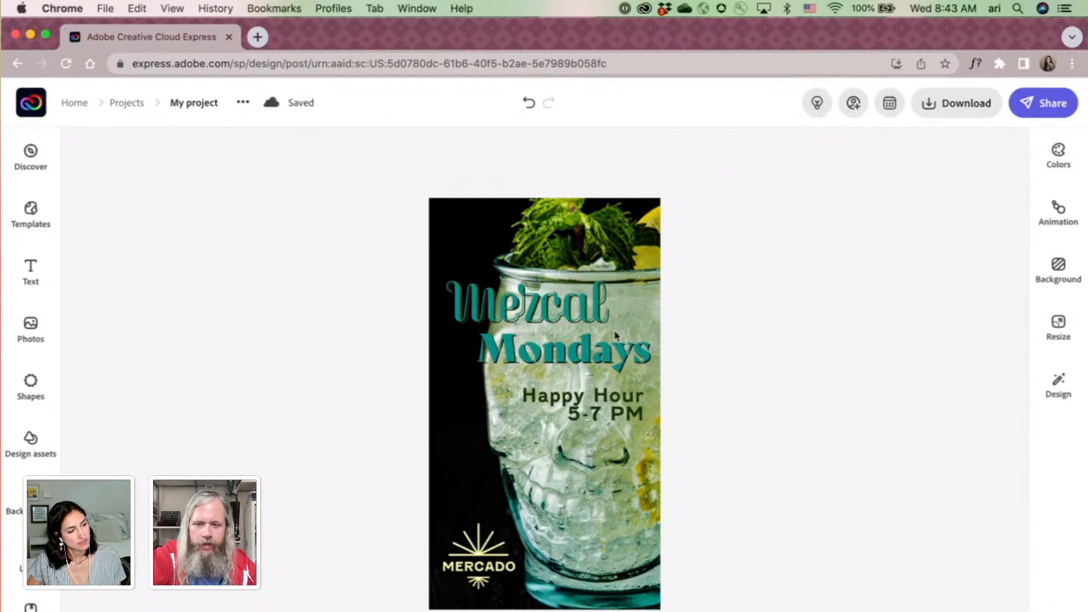
Set the shadow of the "Mezcal" title to an angle of 125 and a distance of 23.
left_click(578, 307)
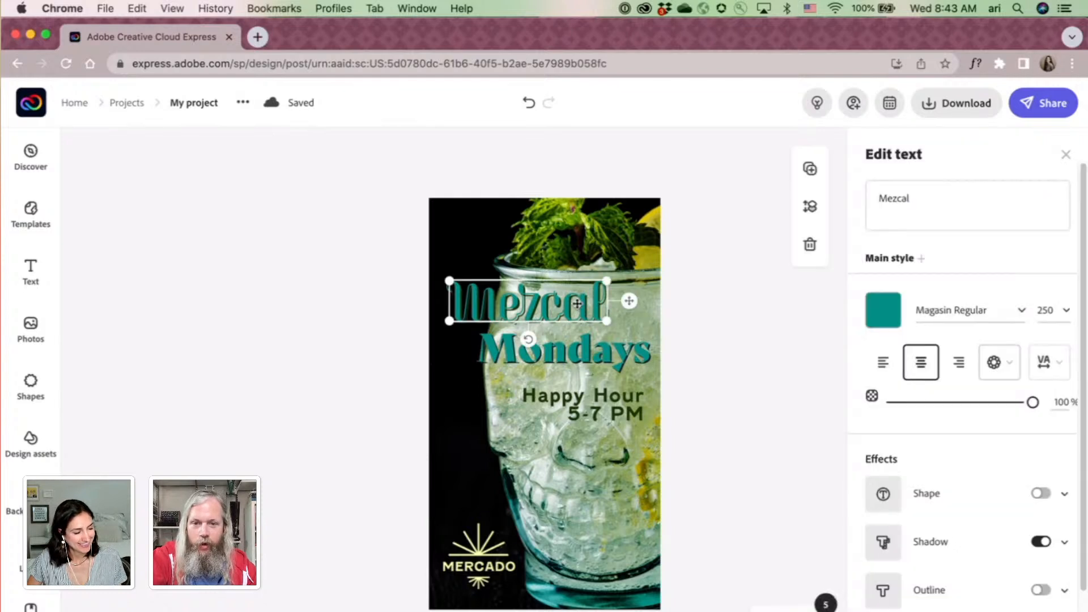
left_click(1065, 544)
scroll(954, 542, "down", 2)
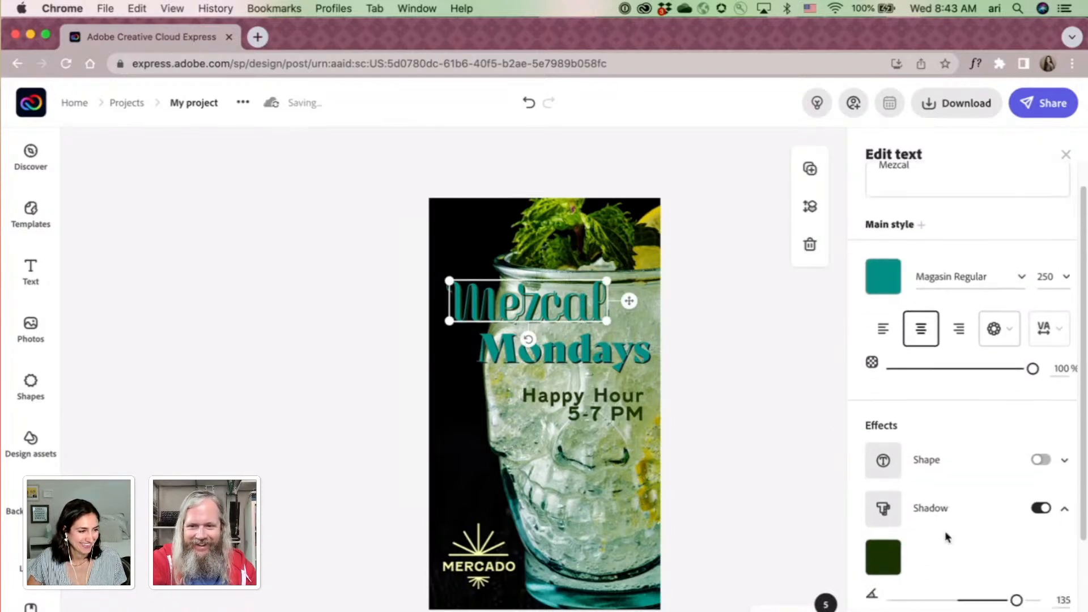
left_click(995, 582)
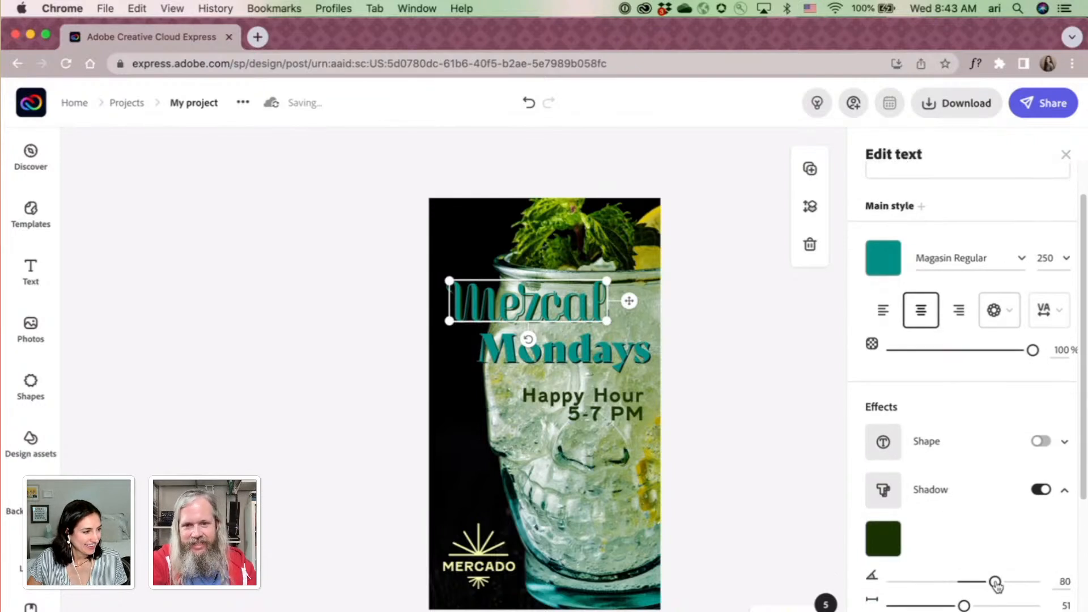
left_click_drag(996, 585, 905, 605)
scroll(966, 575, "down", 3)
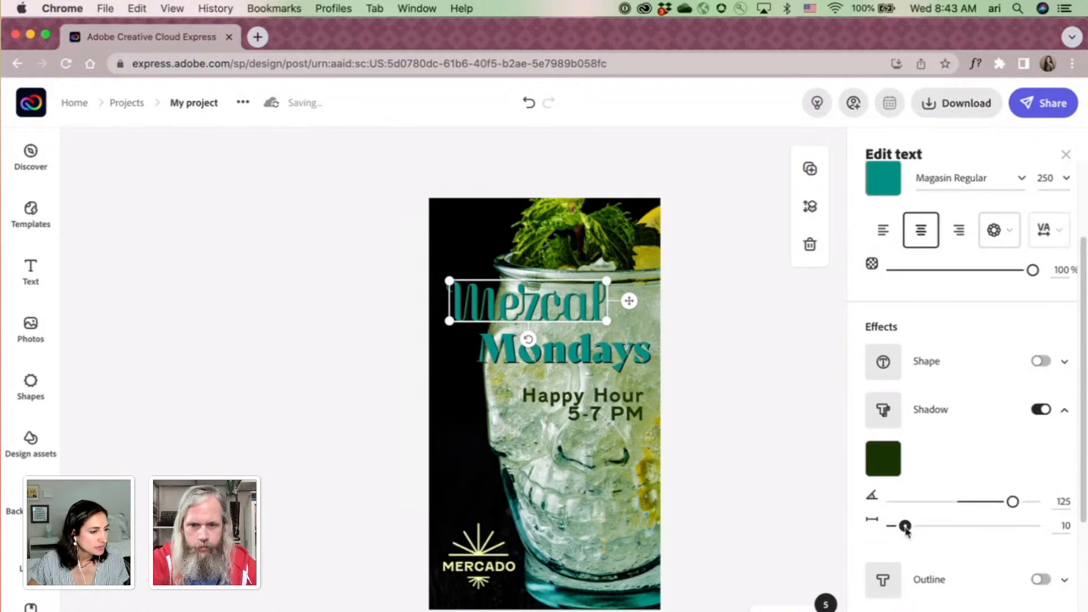
left_click_drag(904, 526, 915, 525)
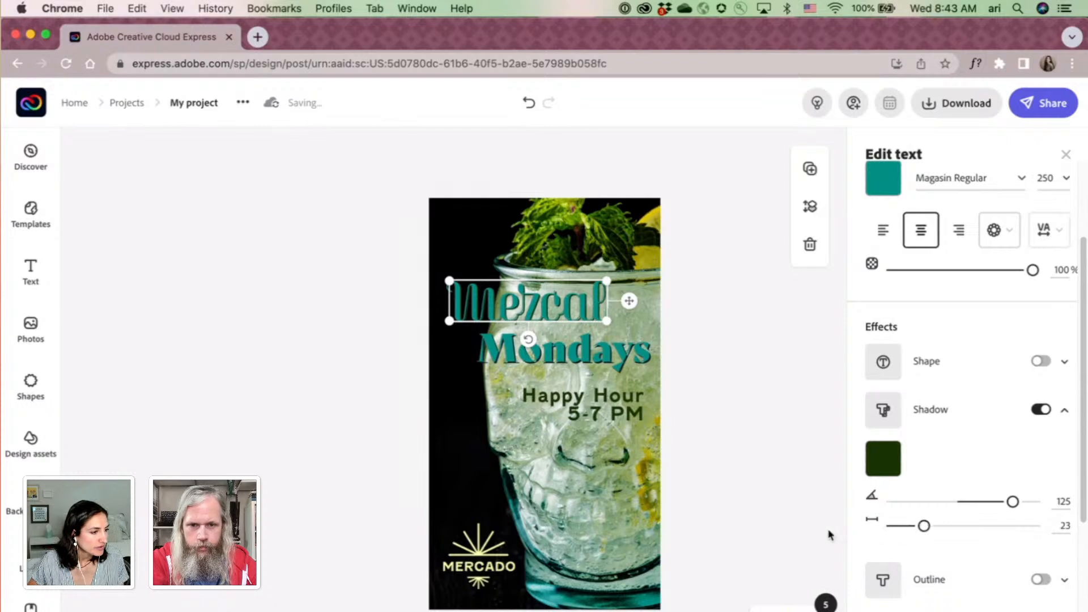
left_click(792, 526)
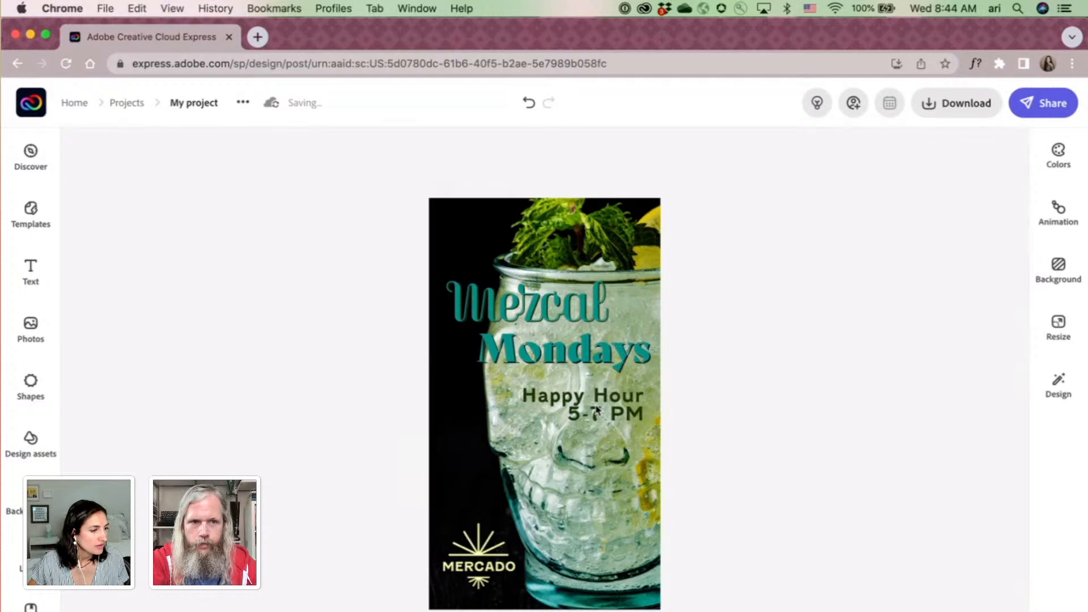
Set the "Happy Hour 5-7 PM" text size to 100 and shift it slightly left, away from the poster's right edge.
left_click(630, 416)
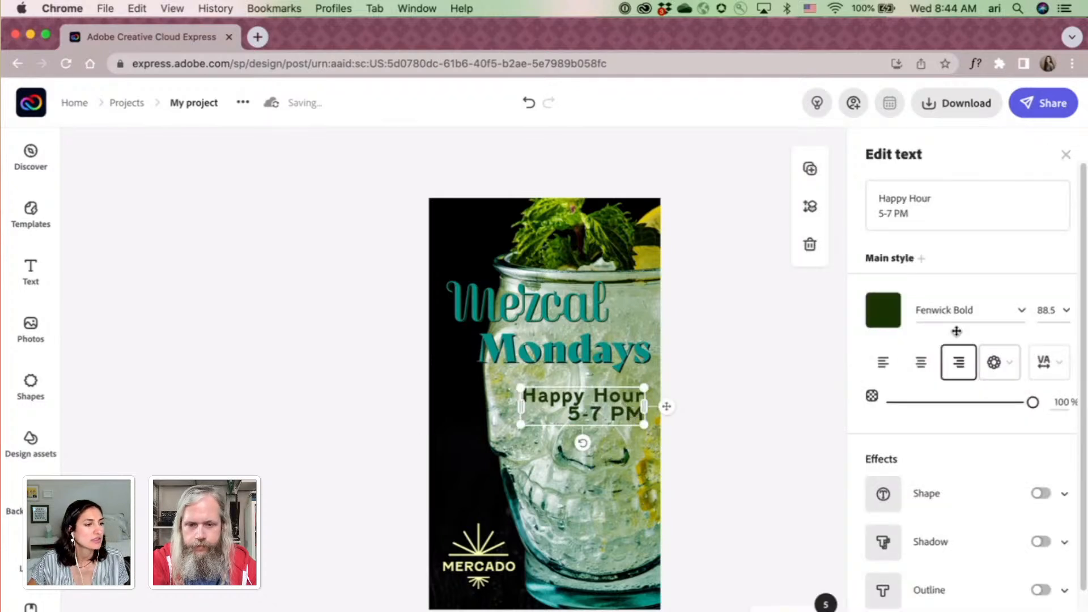
left_click(1042, 311)
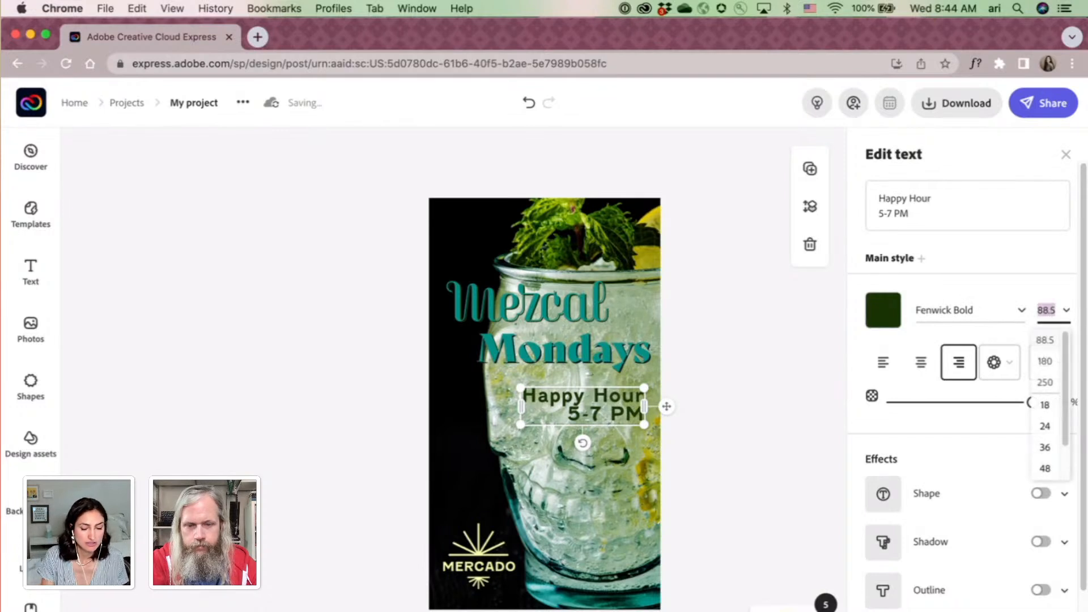
type("100")
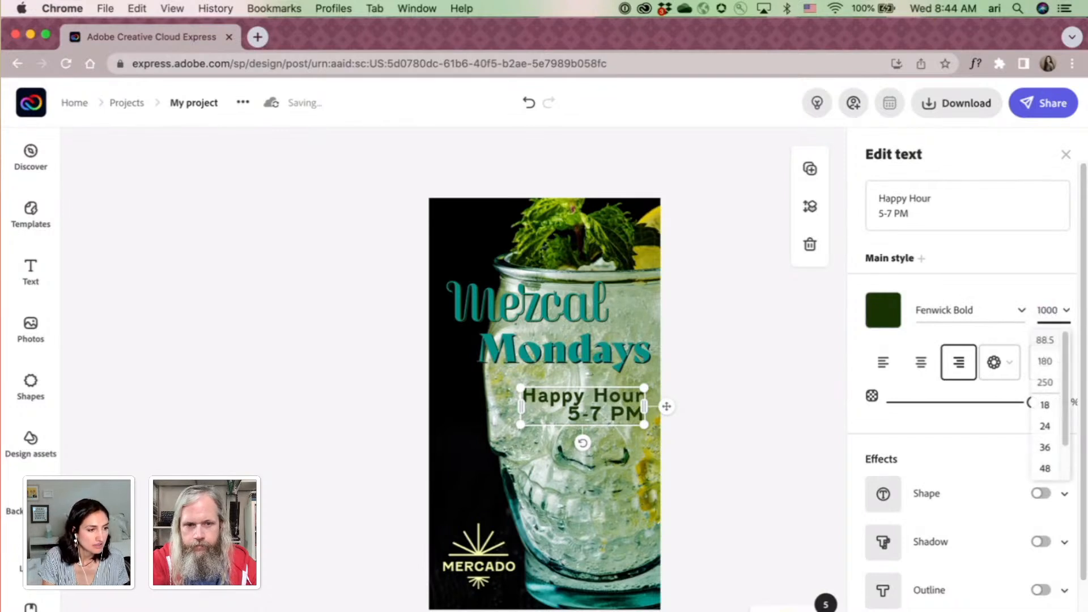
key("Return")
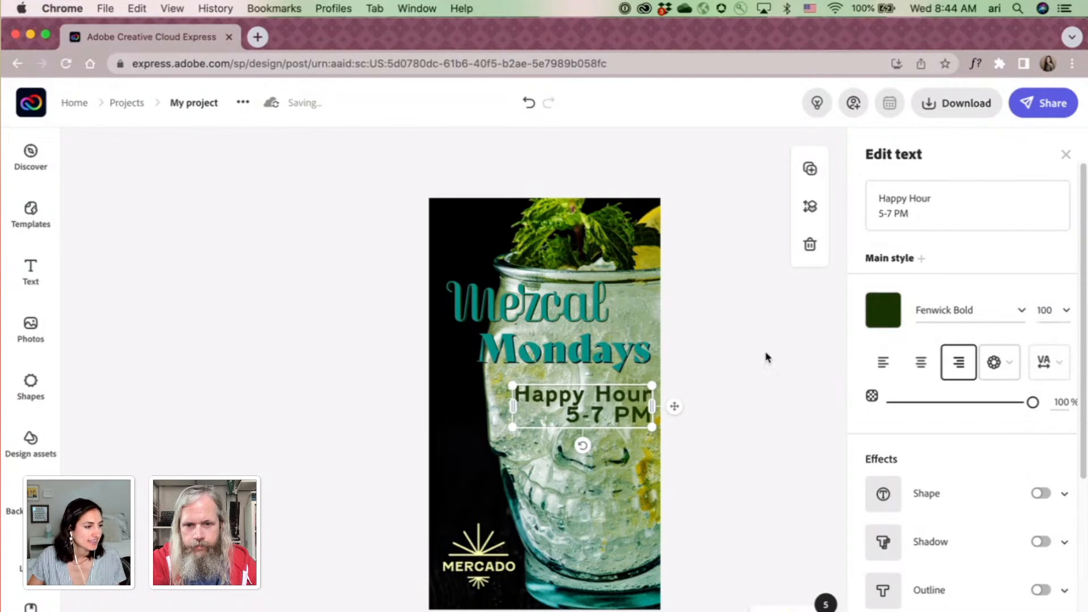
left_click_drag(630, 424, 627, 426)
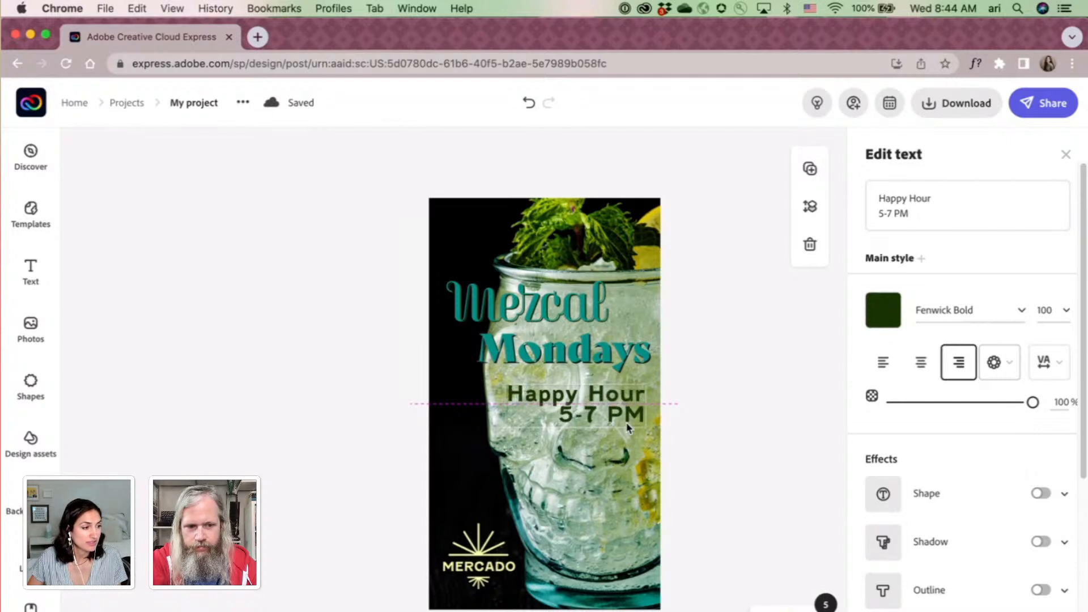
left_click(728, 416)
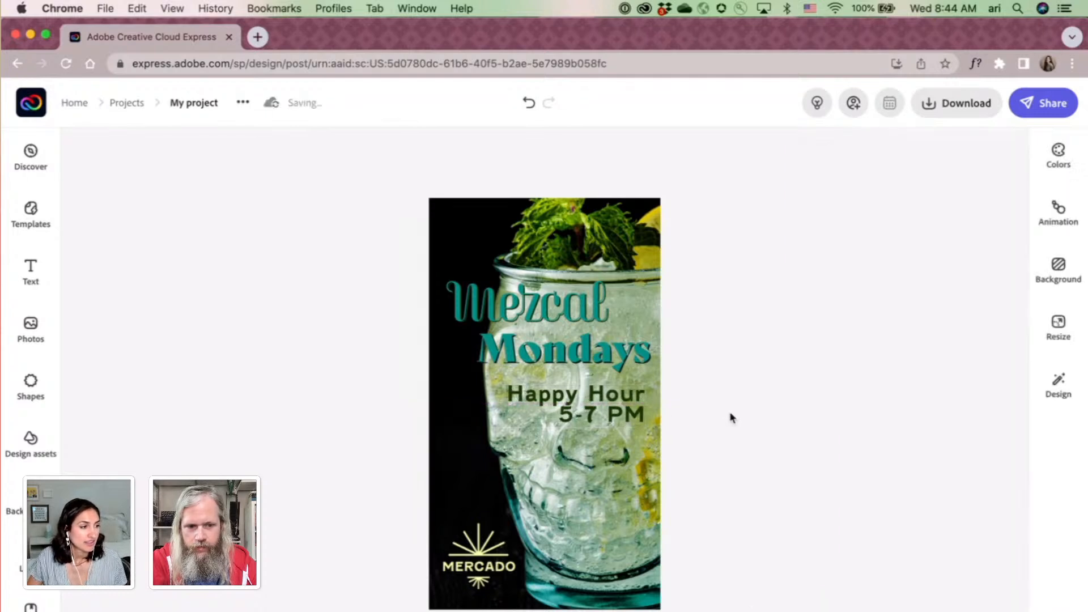
Recolor both the "Mezcal" and "Mondays" titles with the brighter teal 02C2B2.
left_click(572, 301)
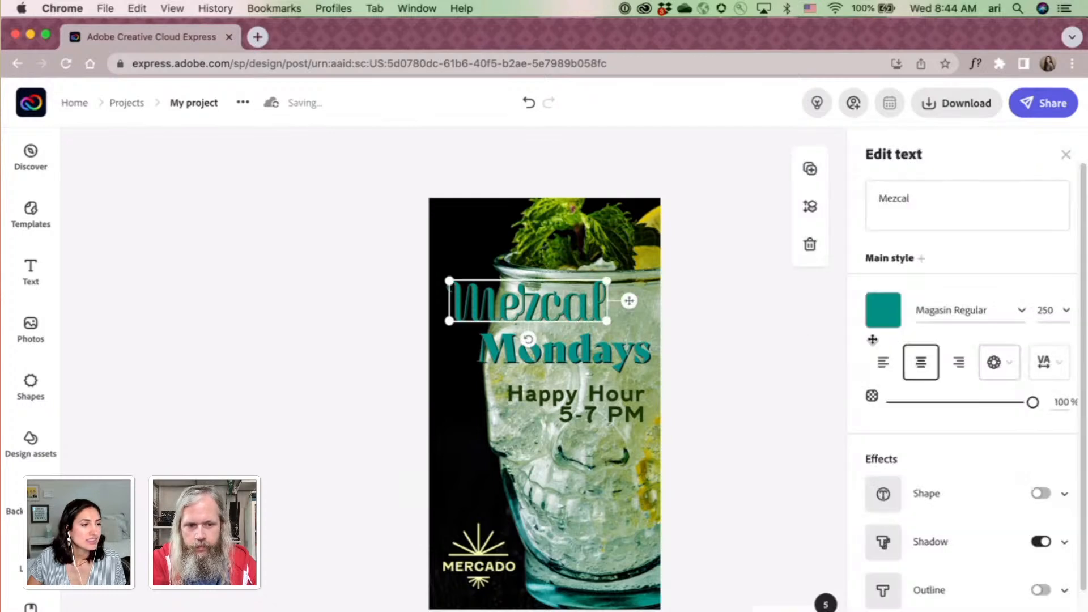
left_click(883, 311)
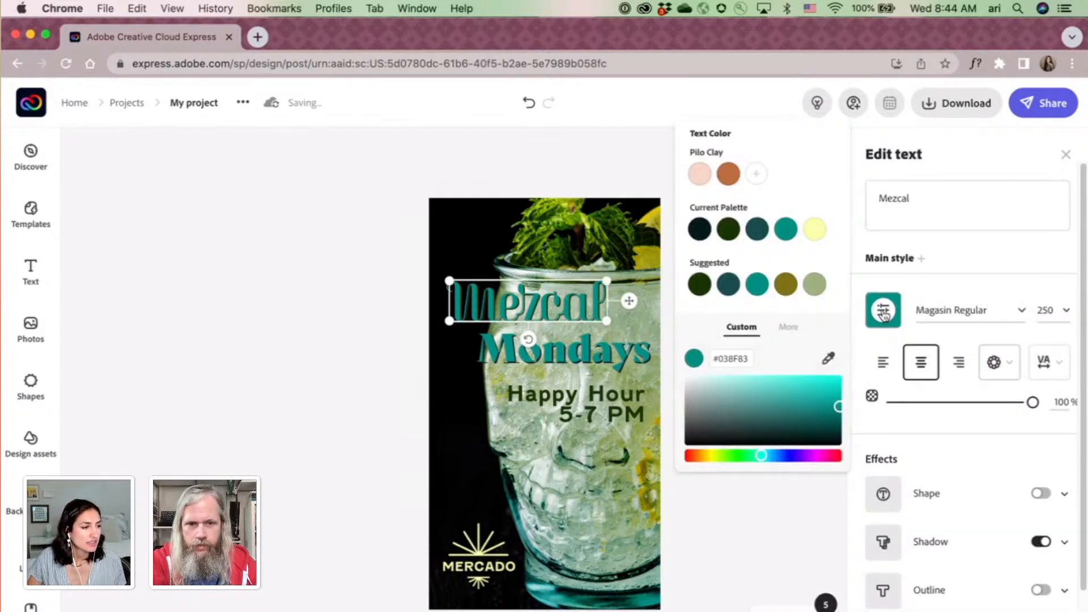
left_click(837, 394)
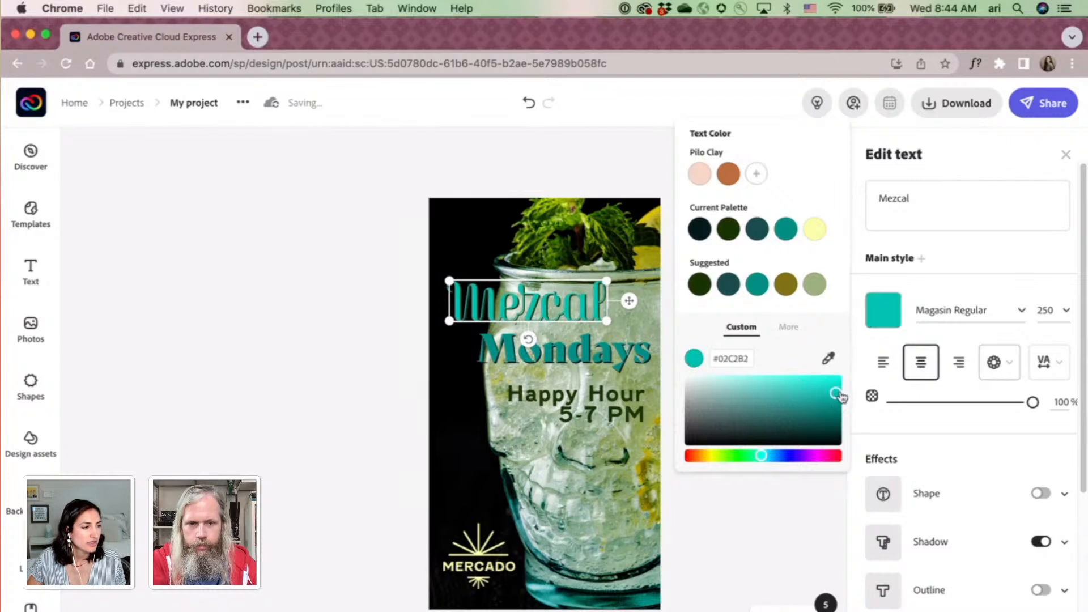
left_click(583, 349)
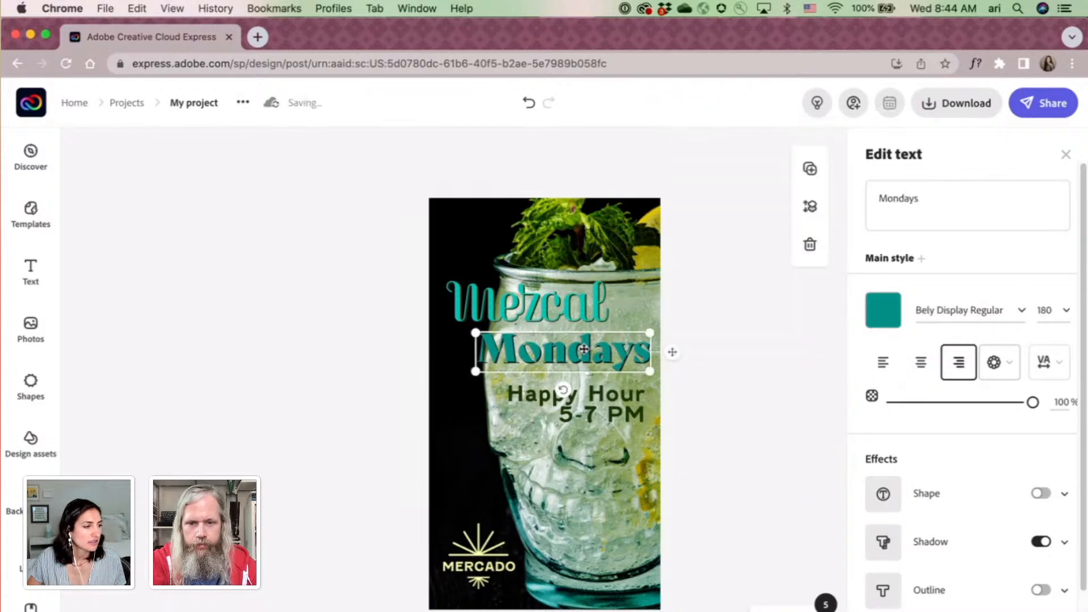
left_click(880, 316)
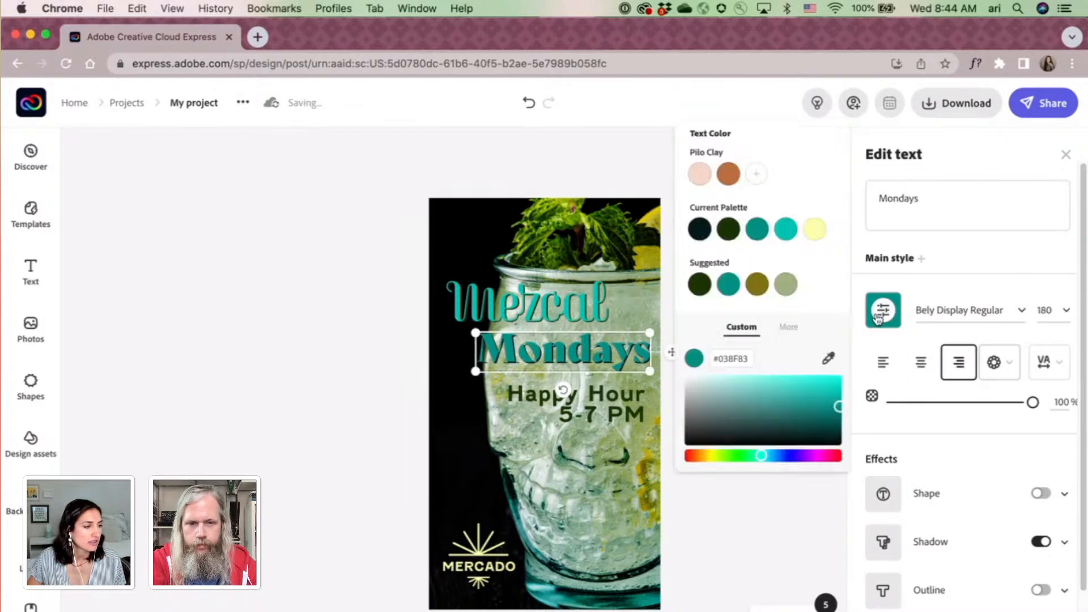
left_click(785, 233)
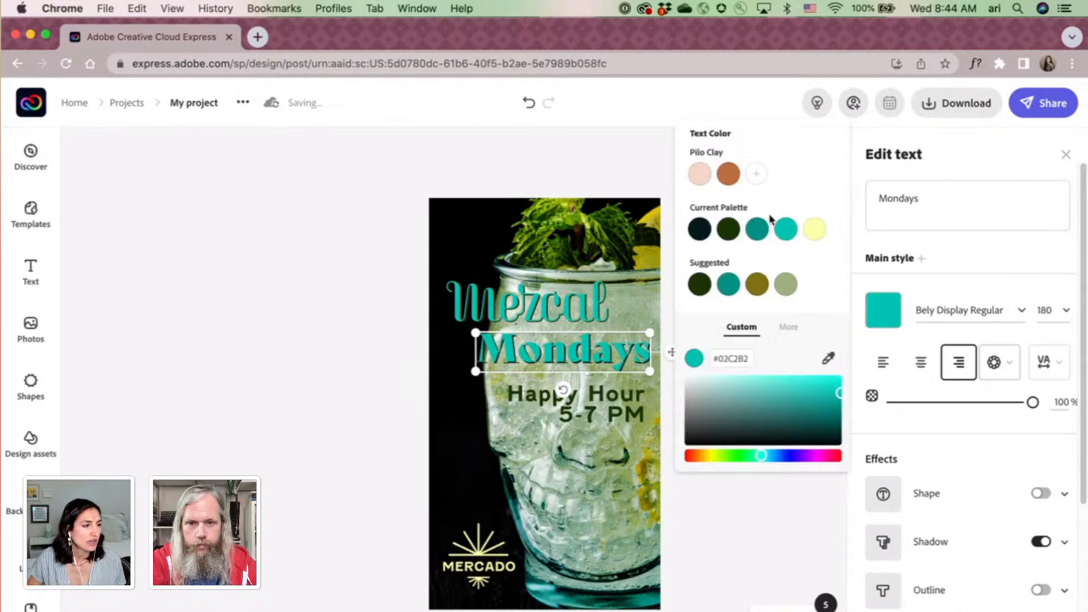
left_click(333, 358)
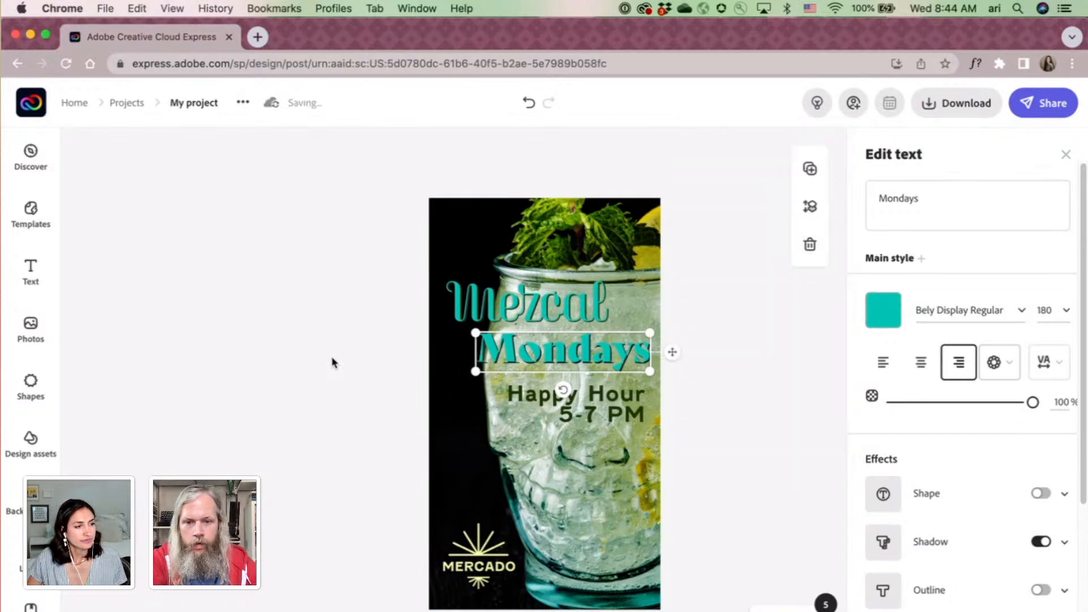
left_click(298, 369)
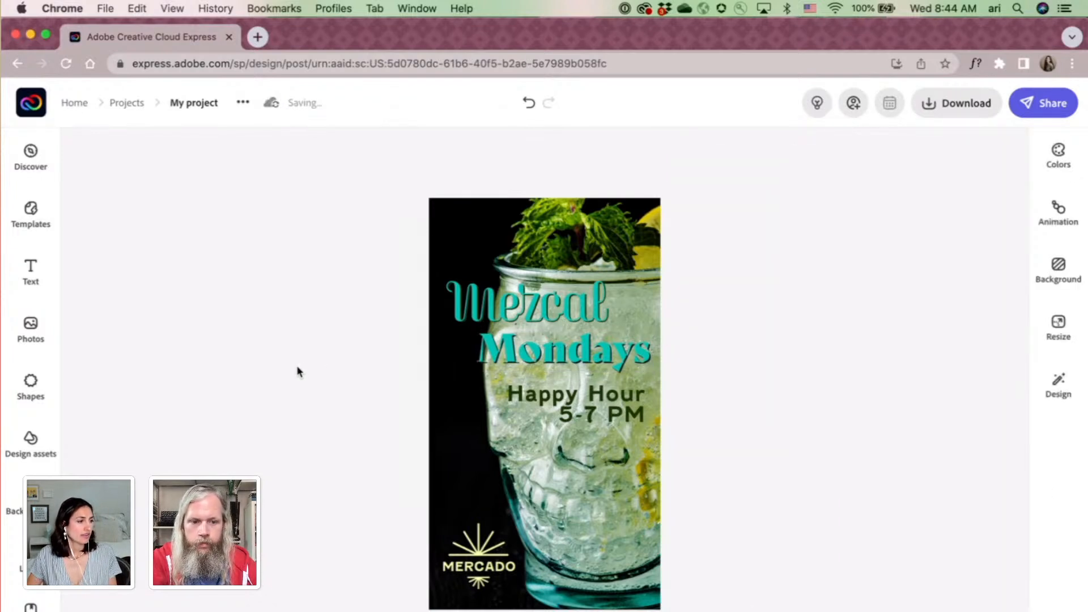
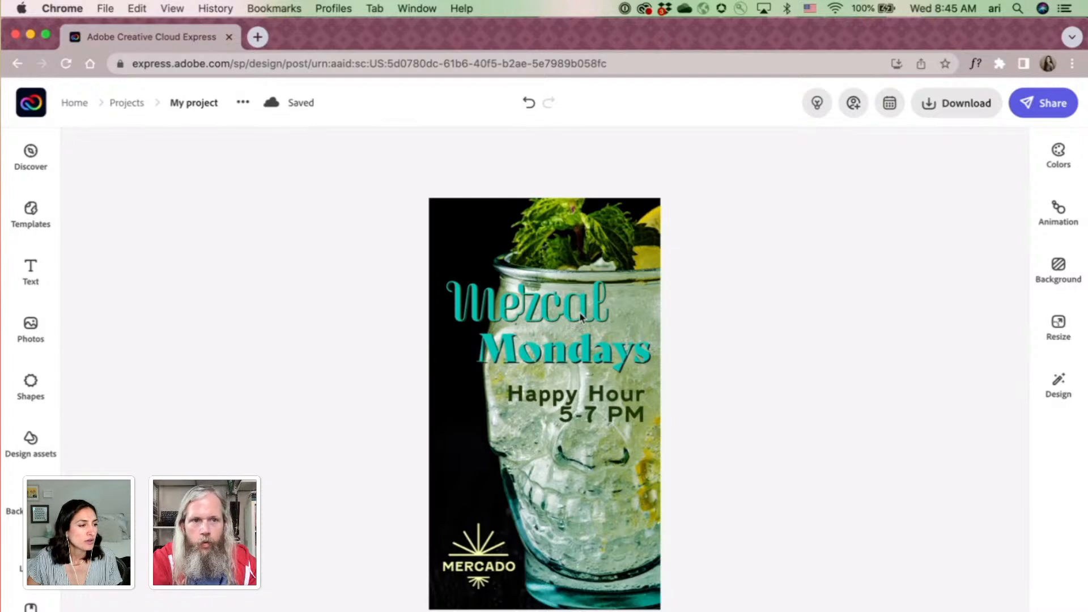
Apply the Flicker text animation to the poster in its letter-by-letter variant.
left_click(482, 311)
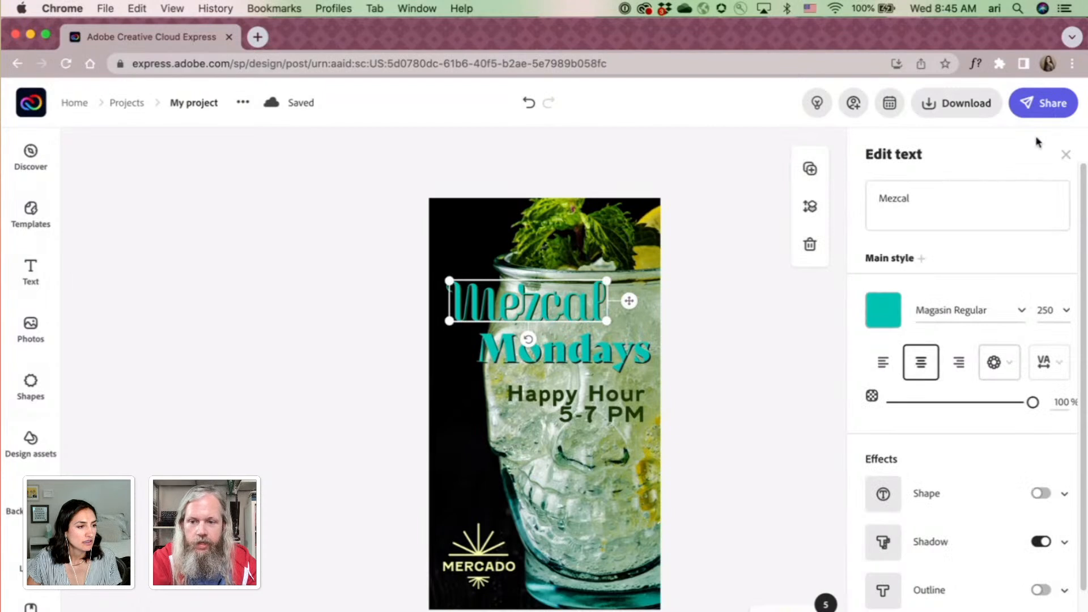
left_click(1065, 157)
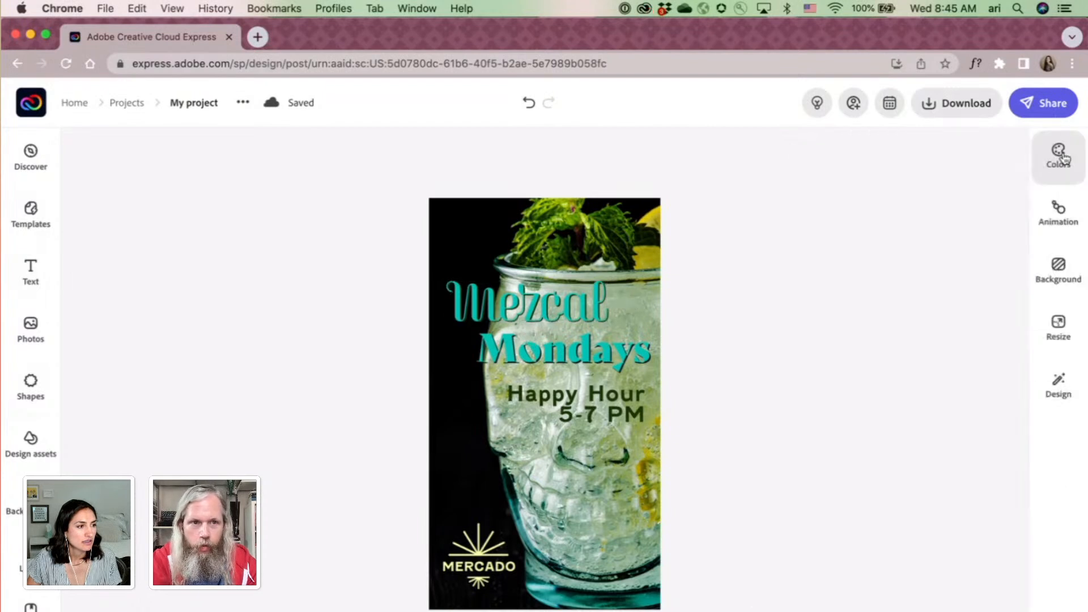
left_click(1067, 229)
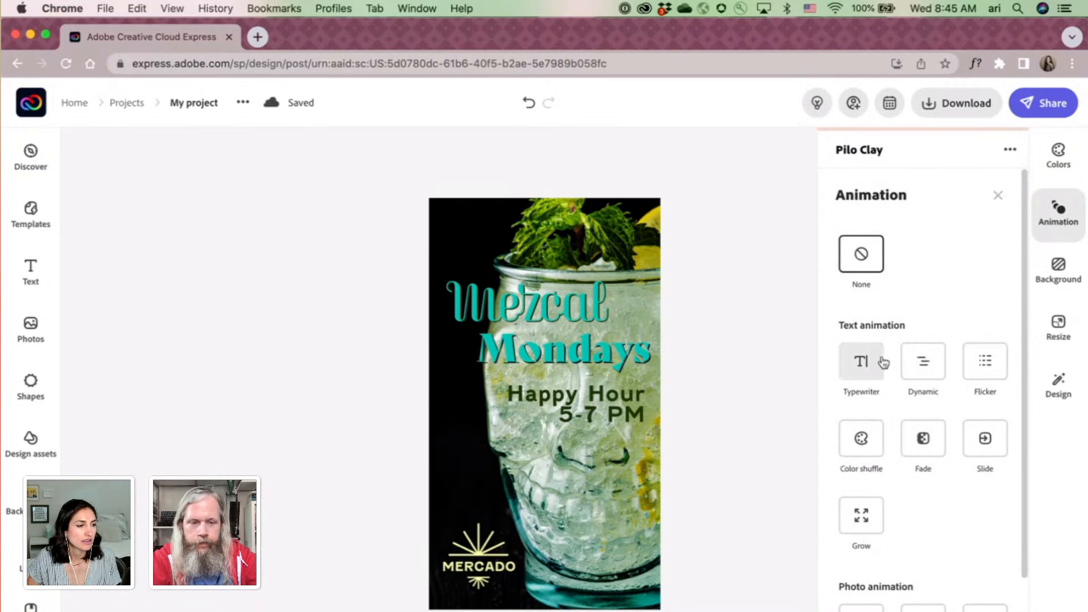
left_click(988, 371)
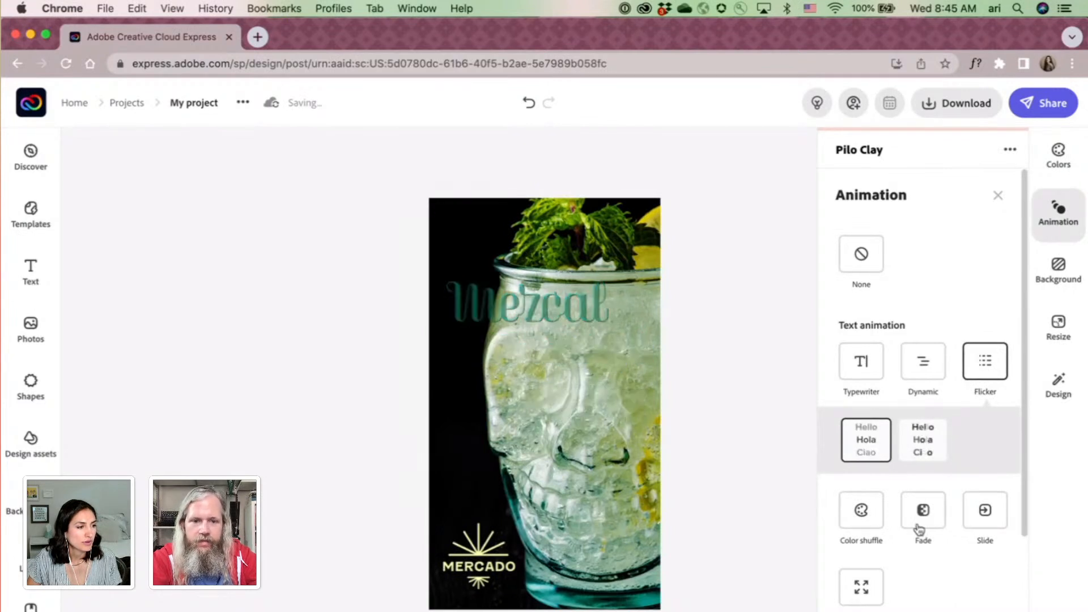
left_click(922, 445)
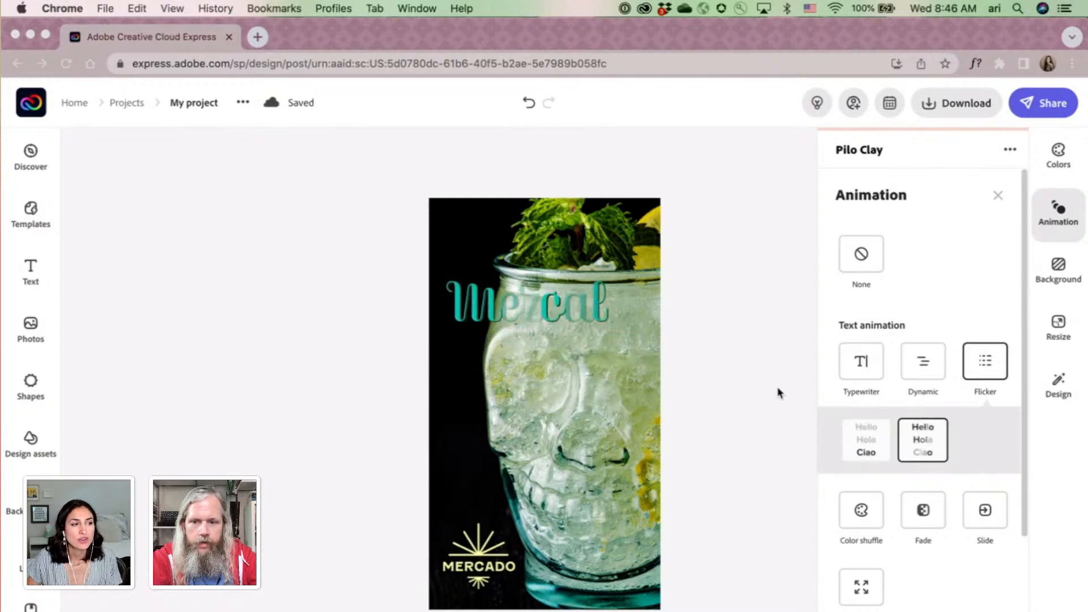
left_click(996, 198)
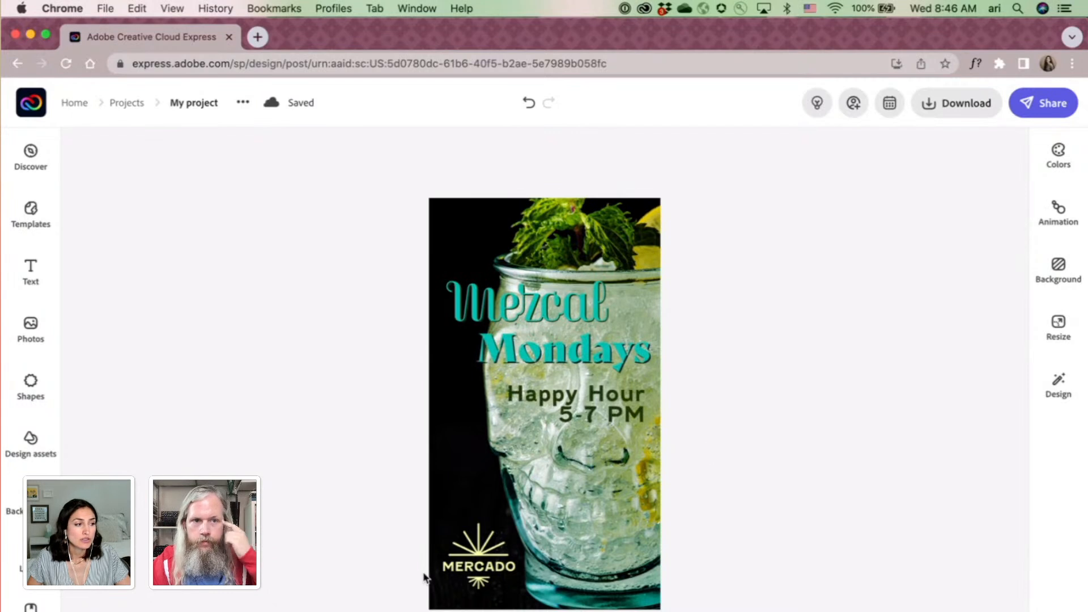
Move the Mercado logo slightly up from the poster's bottom edge and deselect it.
left_click(457, 571)
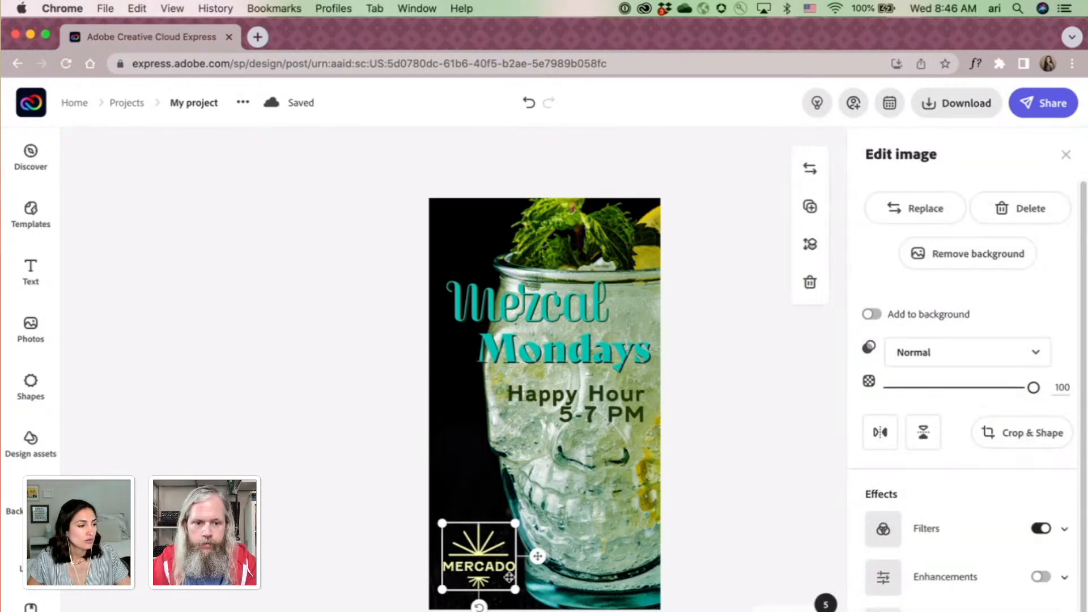
left_click_drag(482, 554, 479, 547)
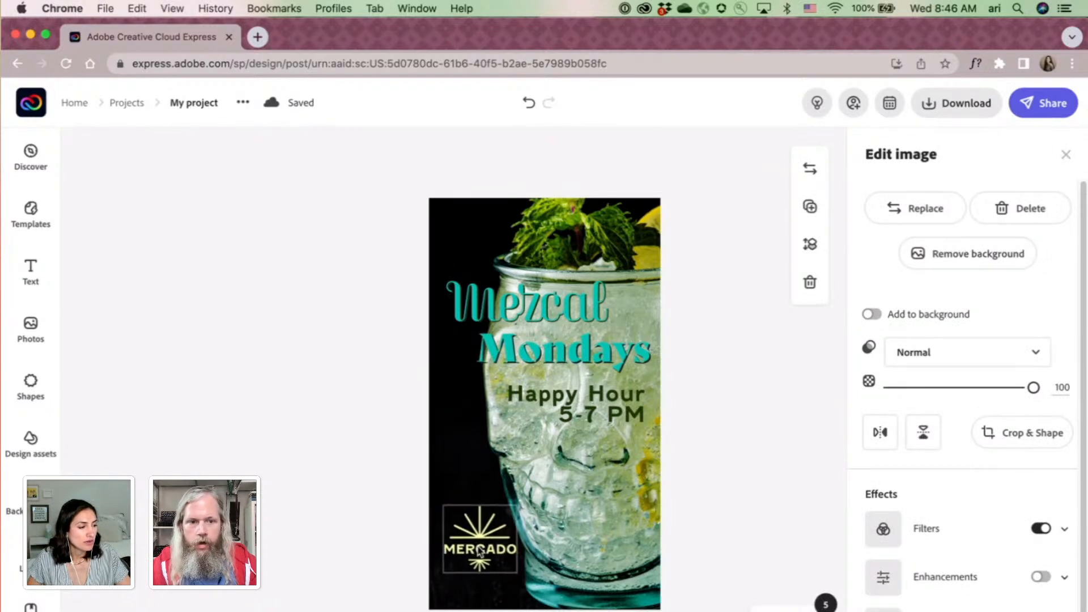
left_click(303, 513)
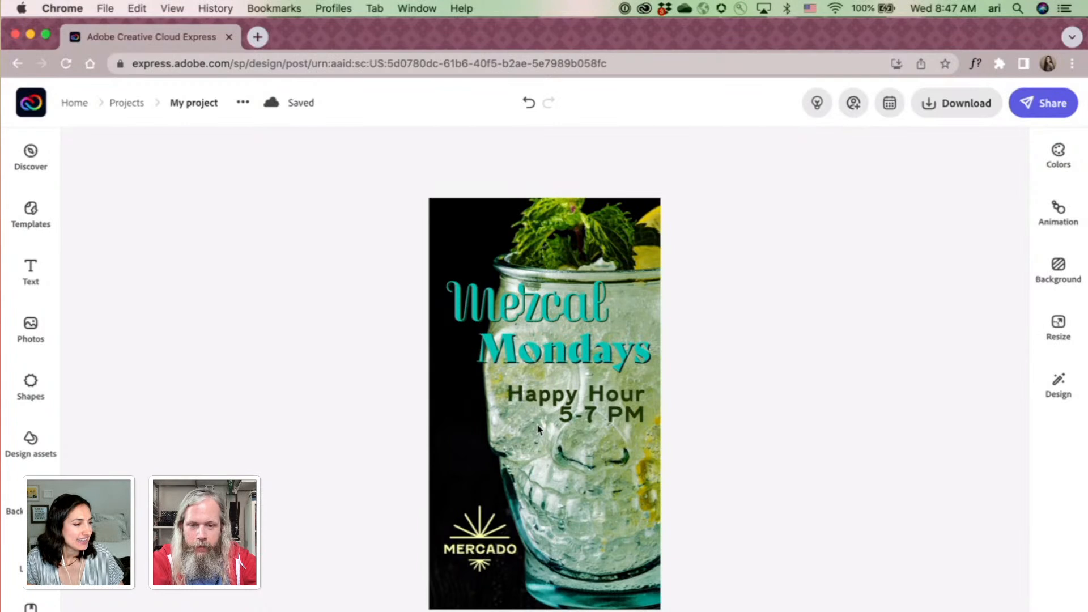
left_click(494, 553)
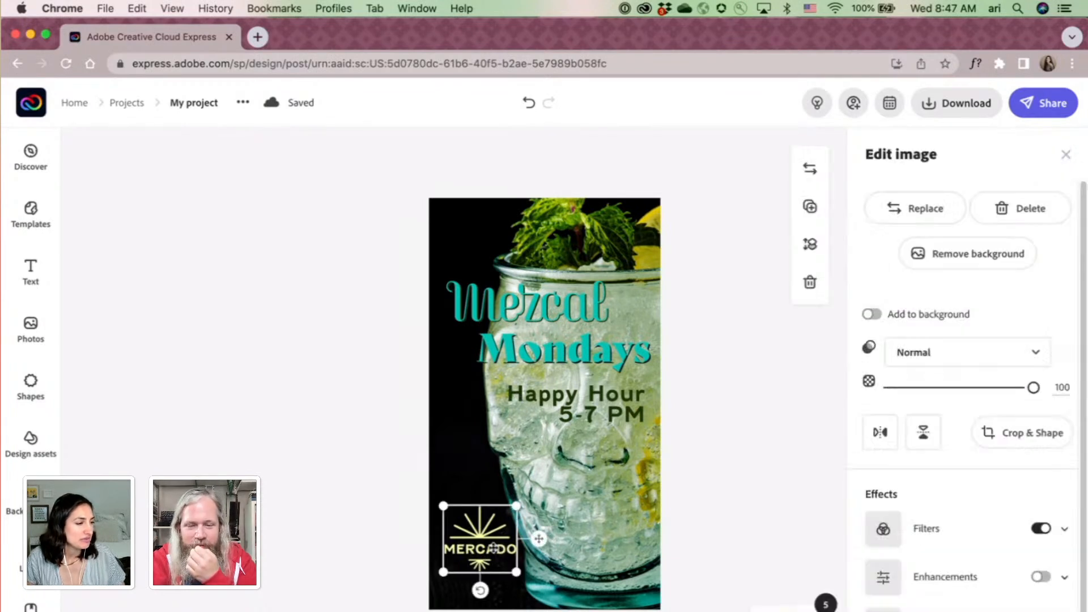
left_click(748, 489)
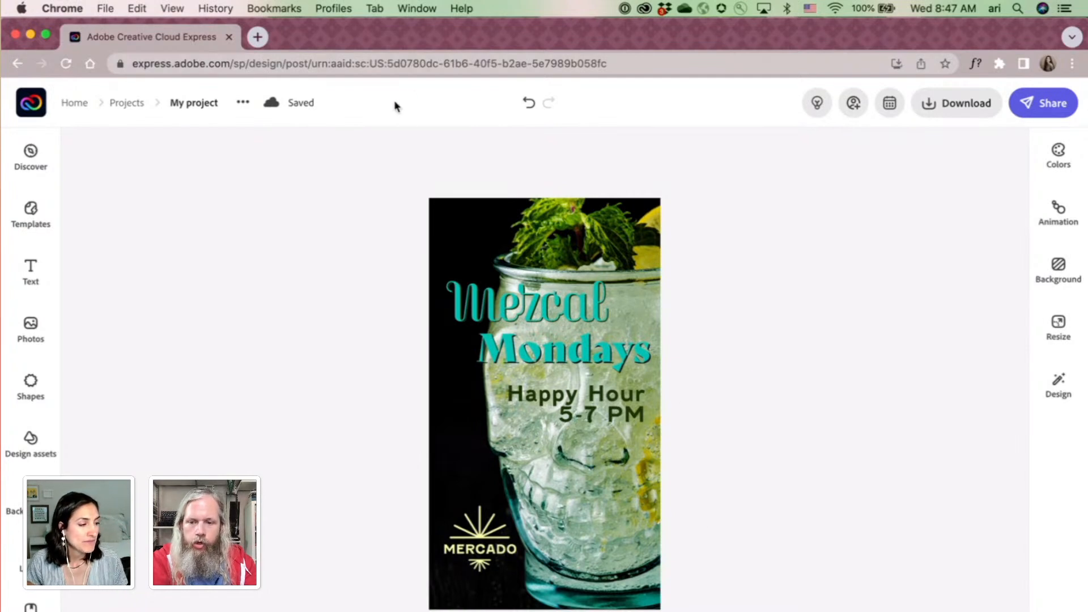
left_click(1048, 207)
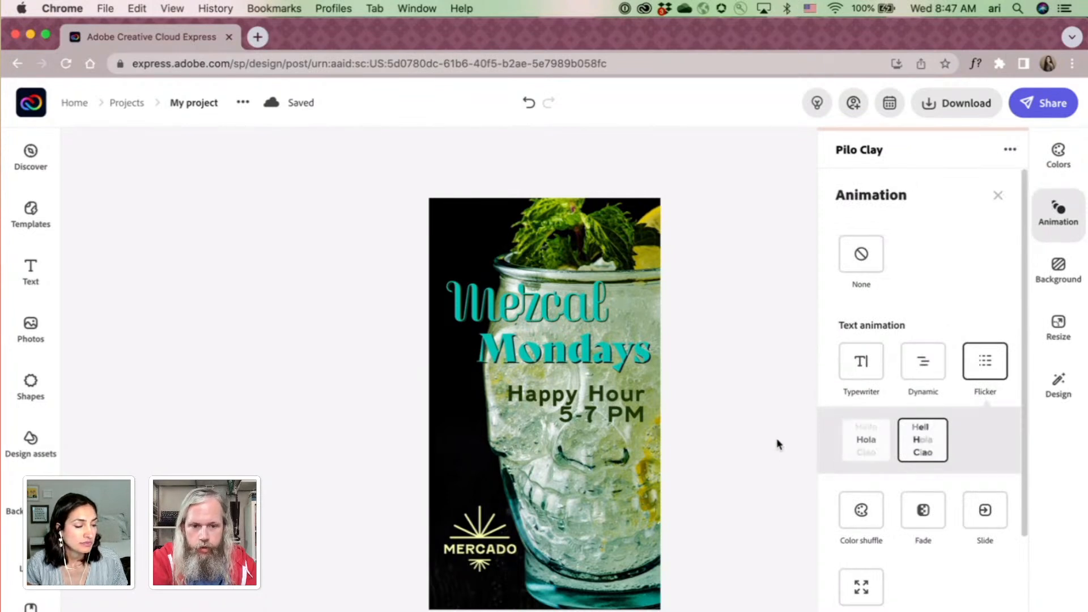
left_click(587, 364)
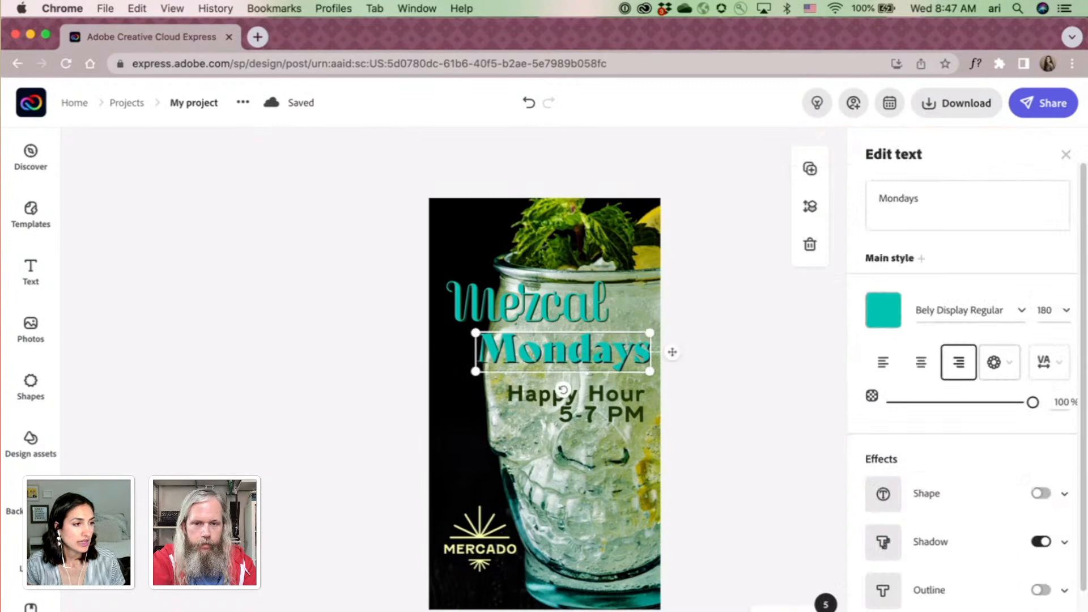
left_click(1066, 154)
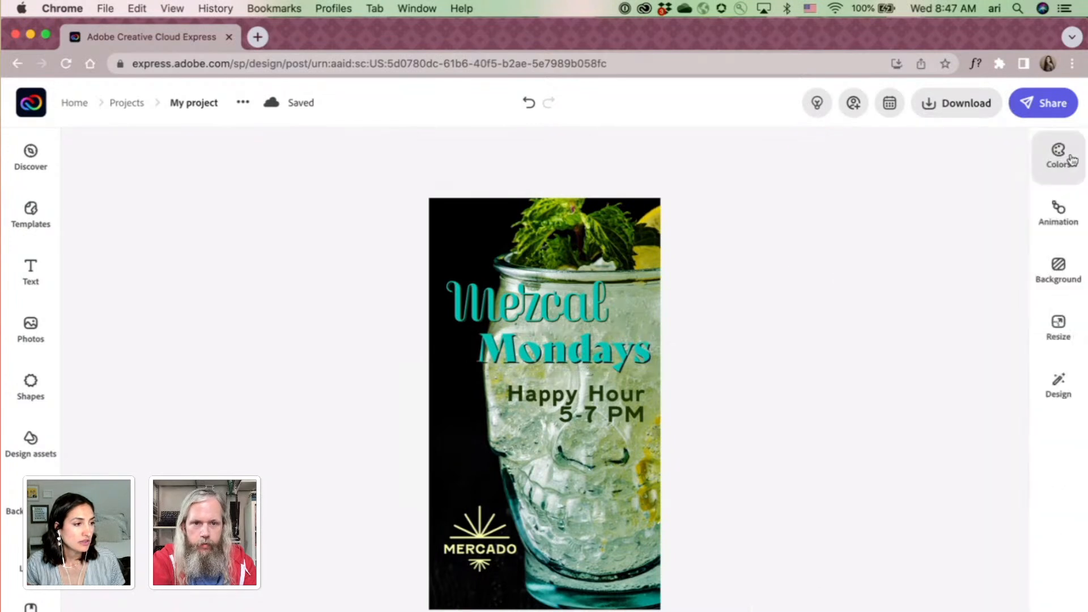
Try the Typewriter text animation on the poster, followed by the Dynamic animation in each of its three variants.
left_click(1061, 212)
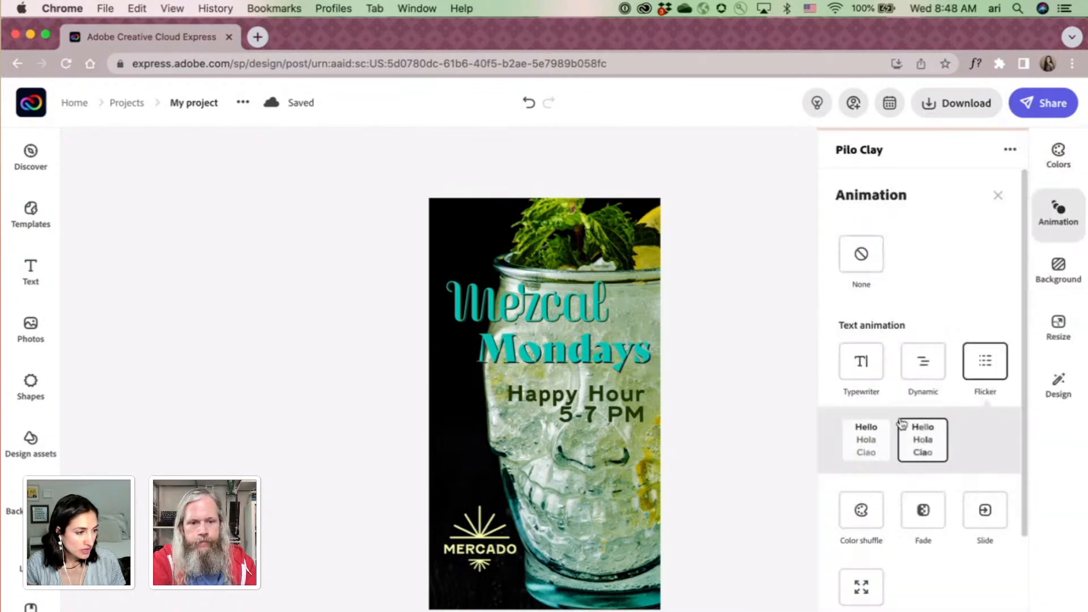
left_click(861, 363)
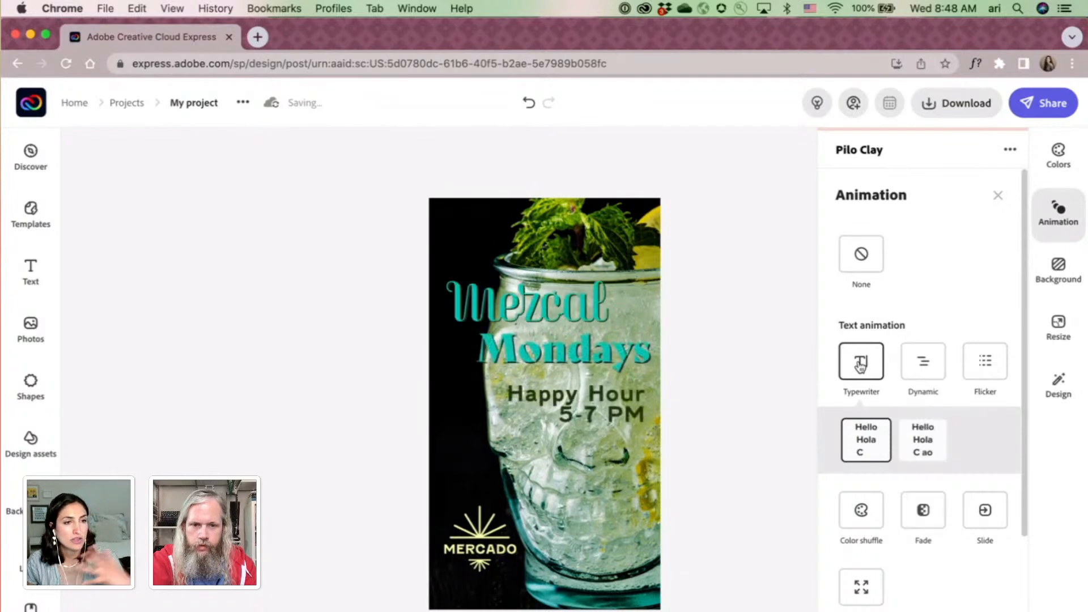
left_click(911, 366)
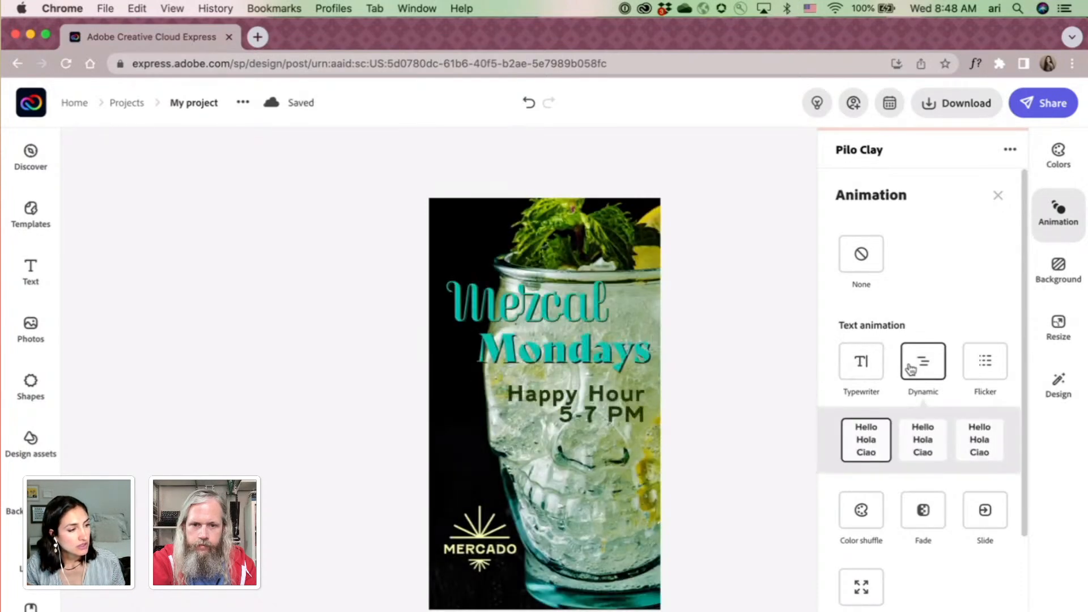
left_click(914, 441)
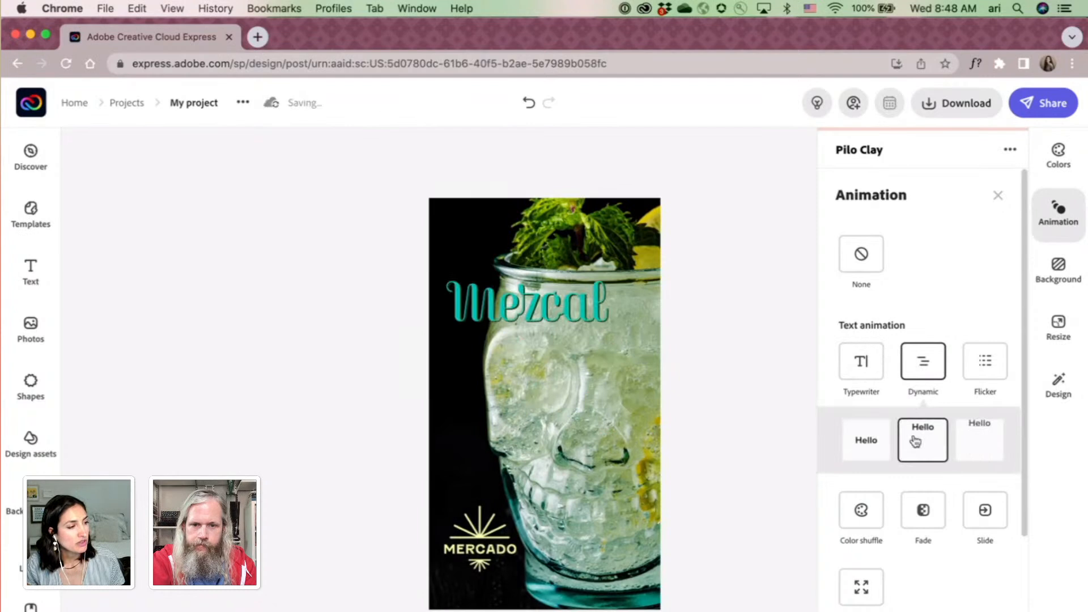
left_click(988, 450)
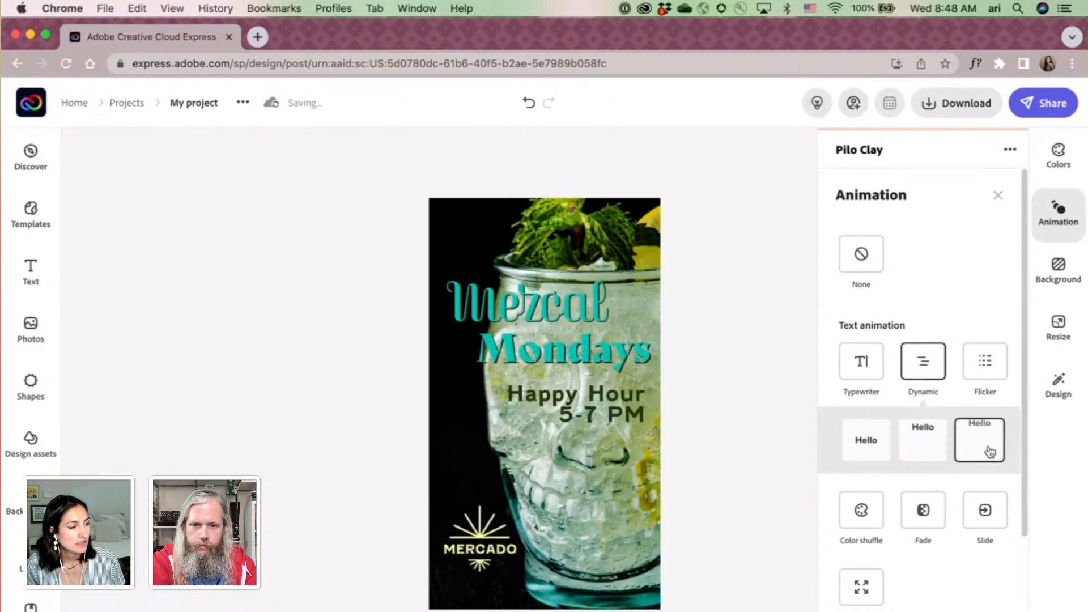
Try the Color shuffle text animation in its three variants, followed by both variants of the Grow animation.
left_click(872, 517)
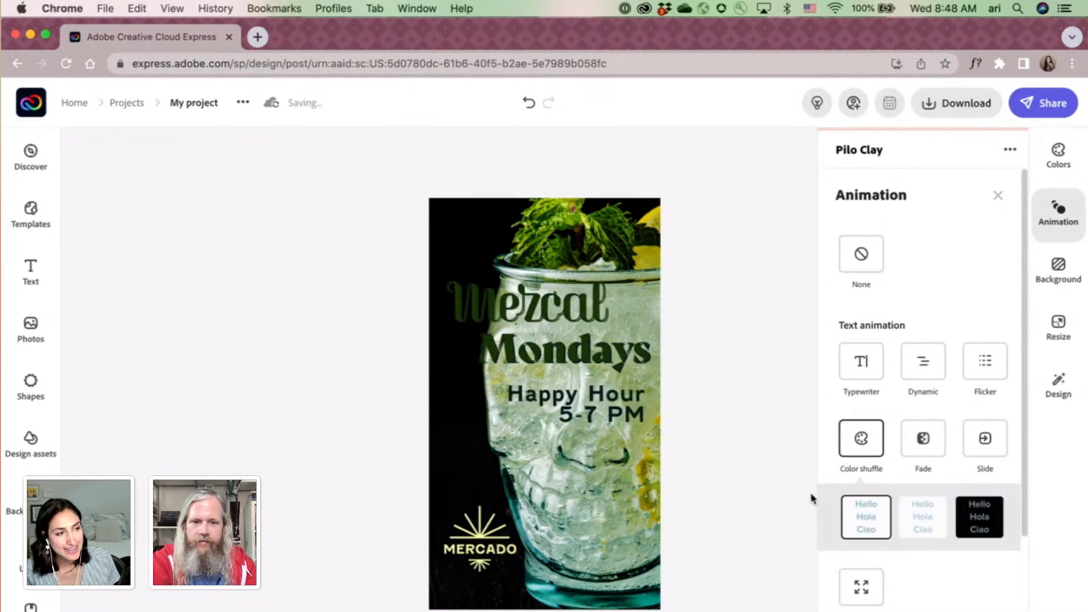
left_click(922, 517)
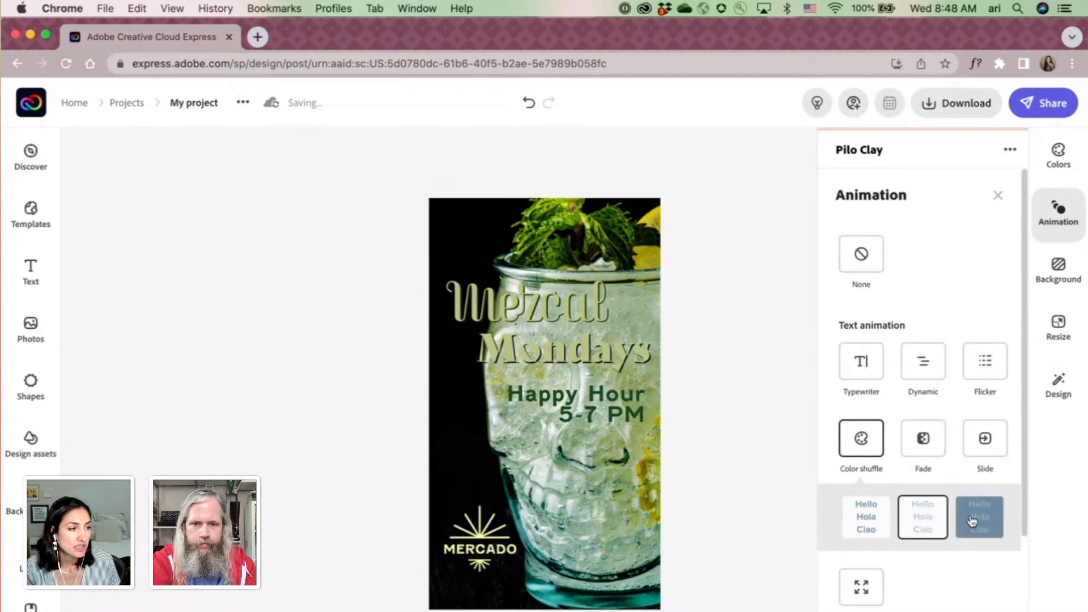
left_click(975, 520)
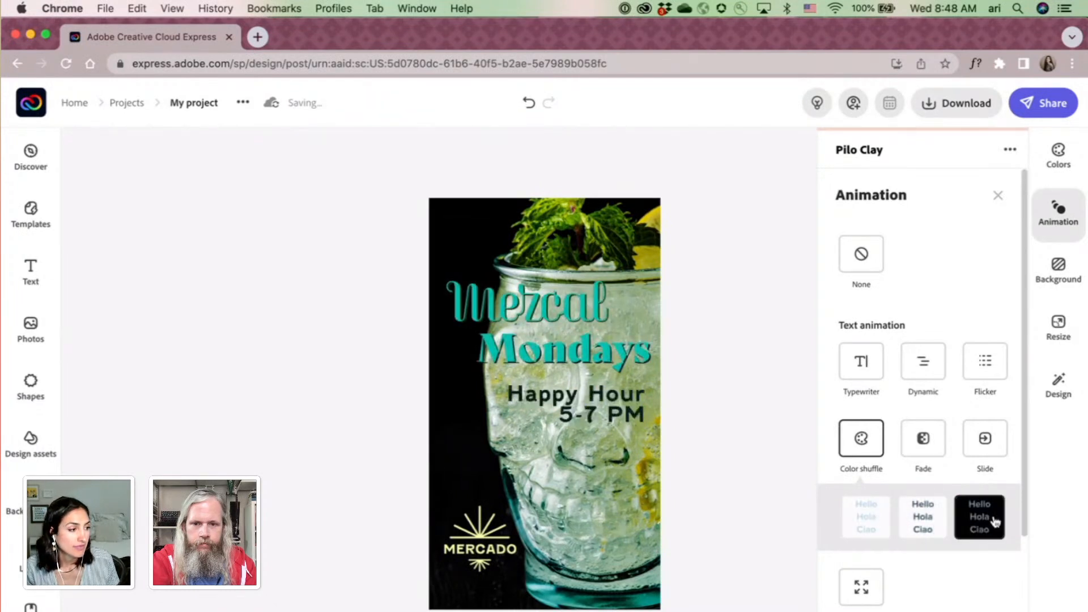
left_click(863, 587)
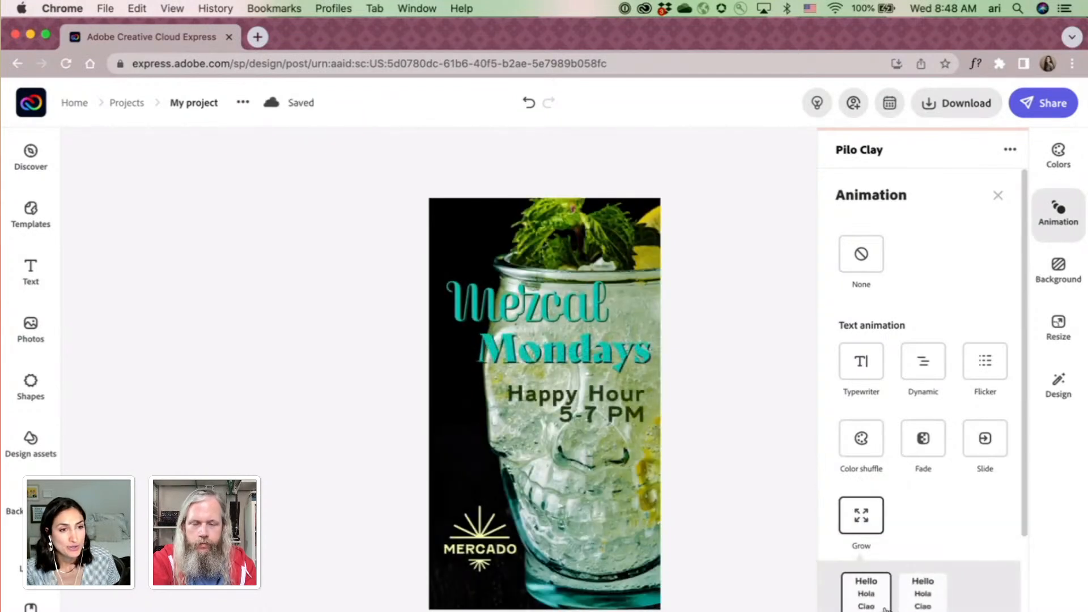
left_click(918, 597)
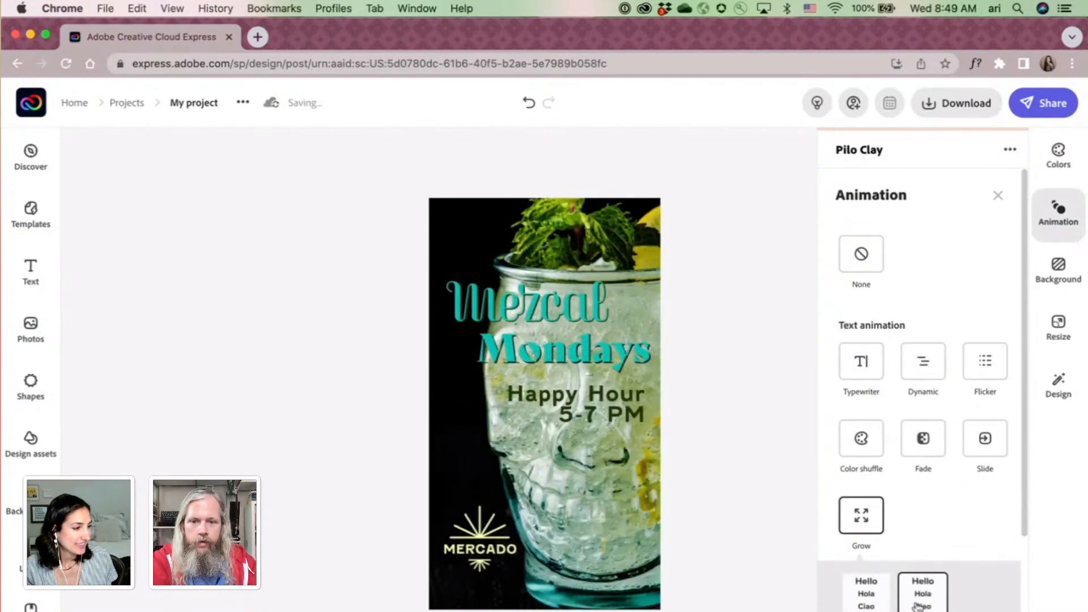
Apply the Color shuffle text animation to the poster in its first variant and close the animation options.
left_click(877, 459)
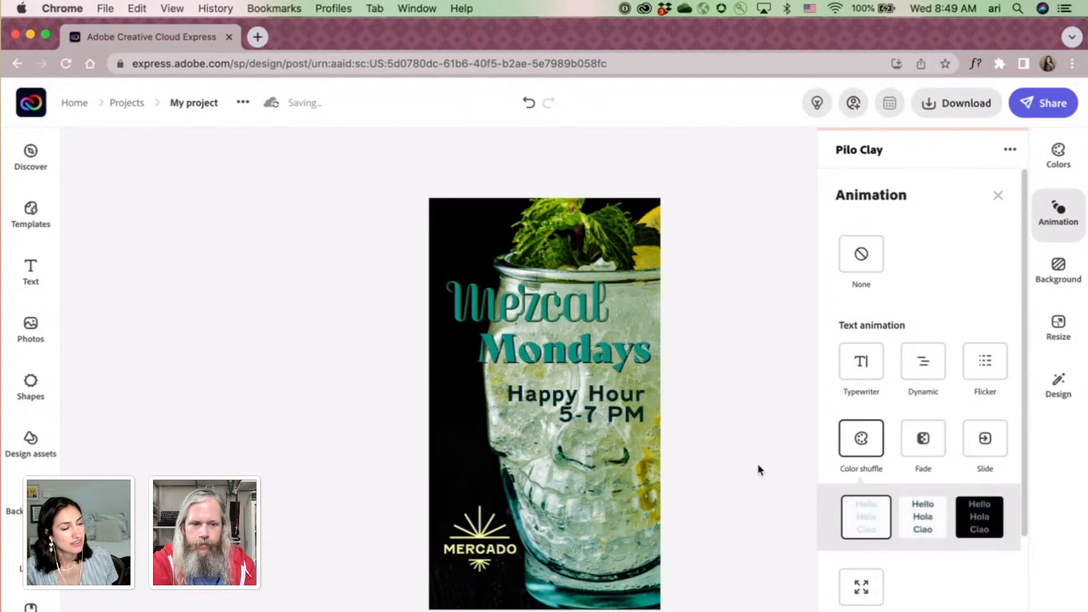
left_click(994, 198)
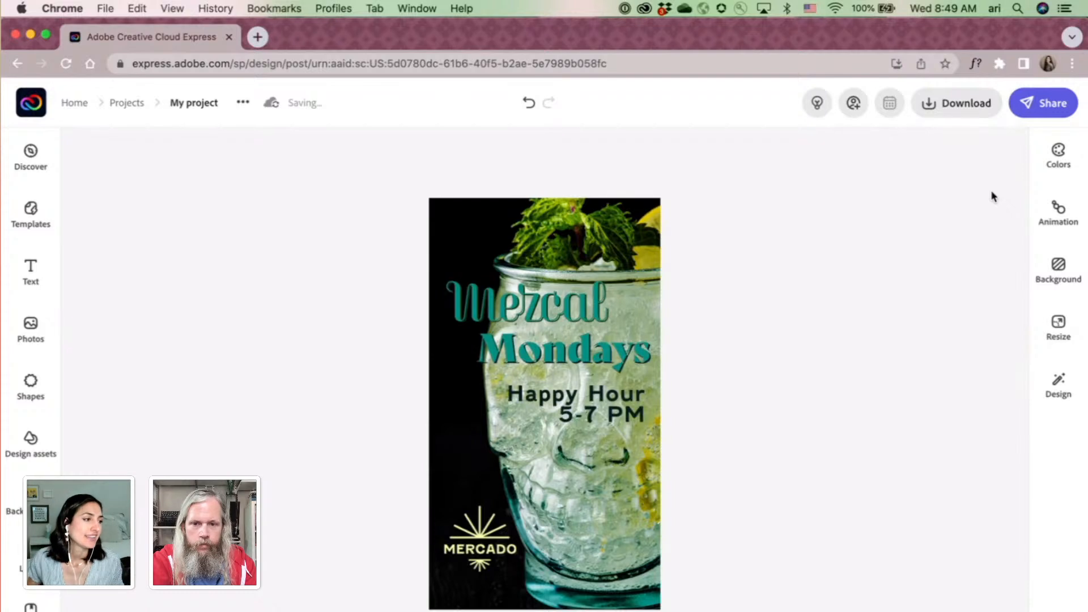
Examine the additional font categories available for the "Mondays" title, from Calligraphic through Shaded.
left_click(507, 355)
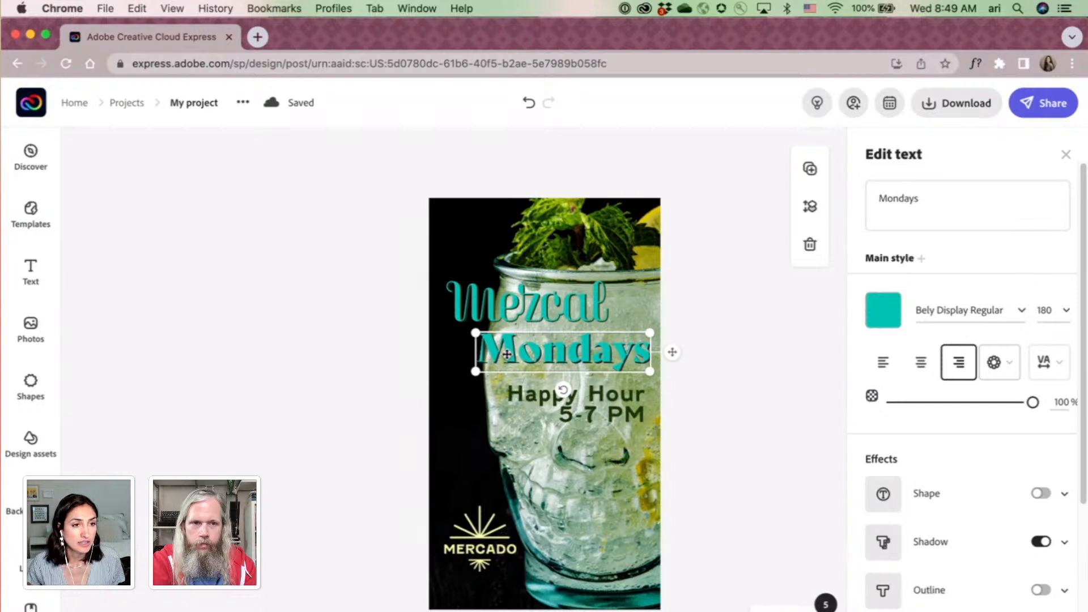
scroll(986, 507, "down", 5)
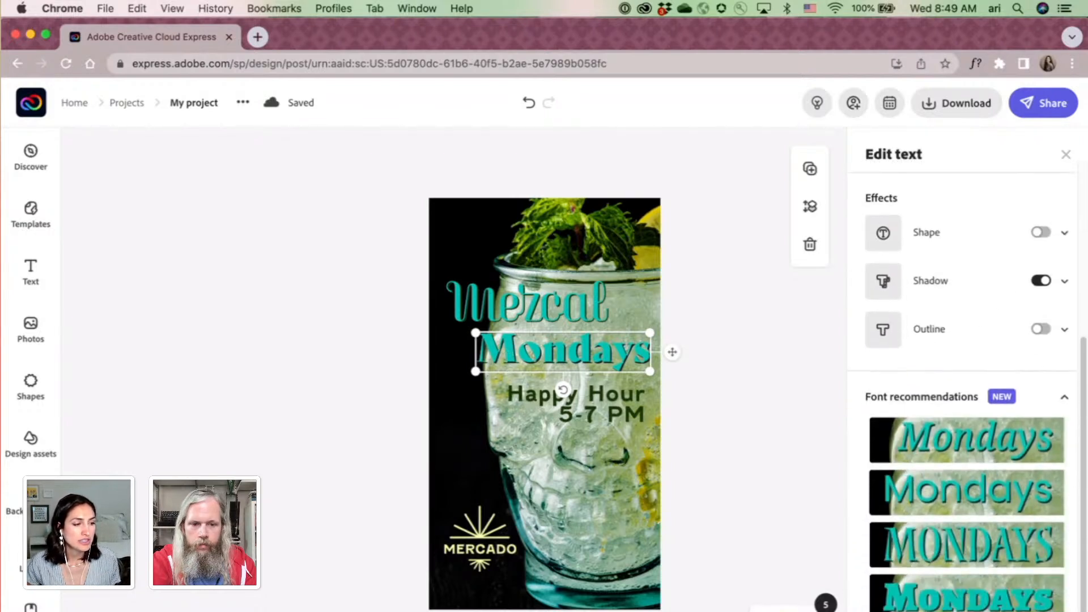
scroll(986, 269, "up", 5)
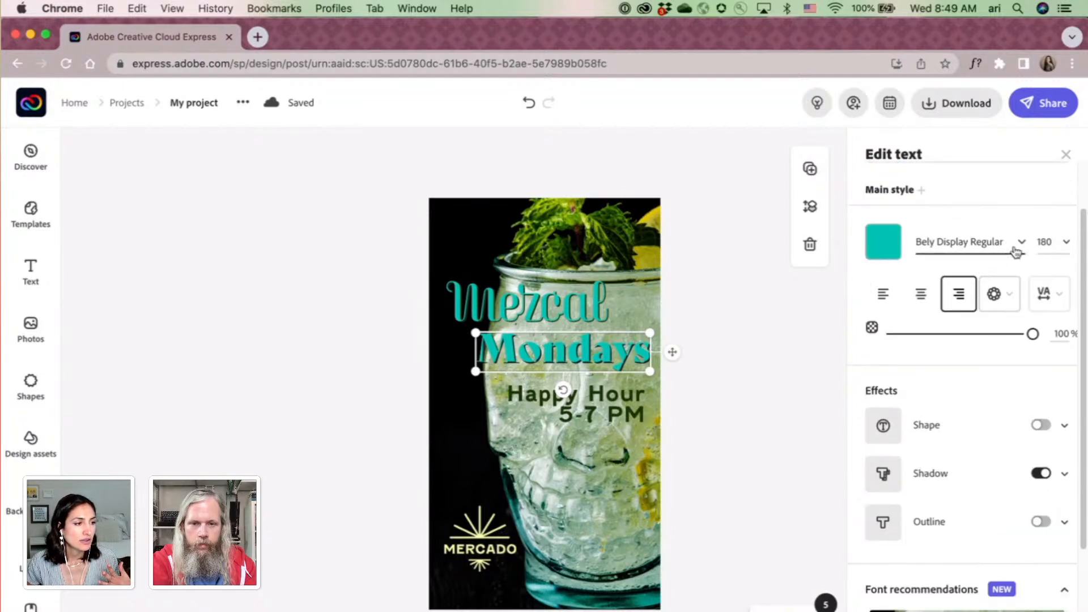
left_click(1021, 242)
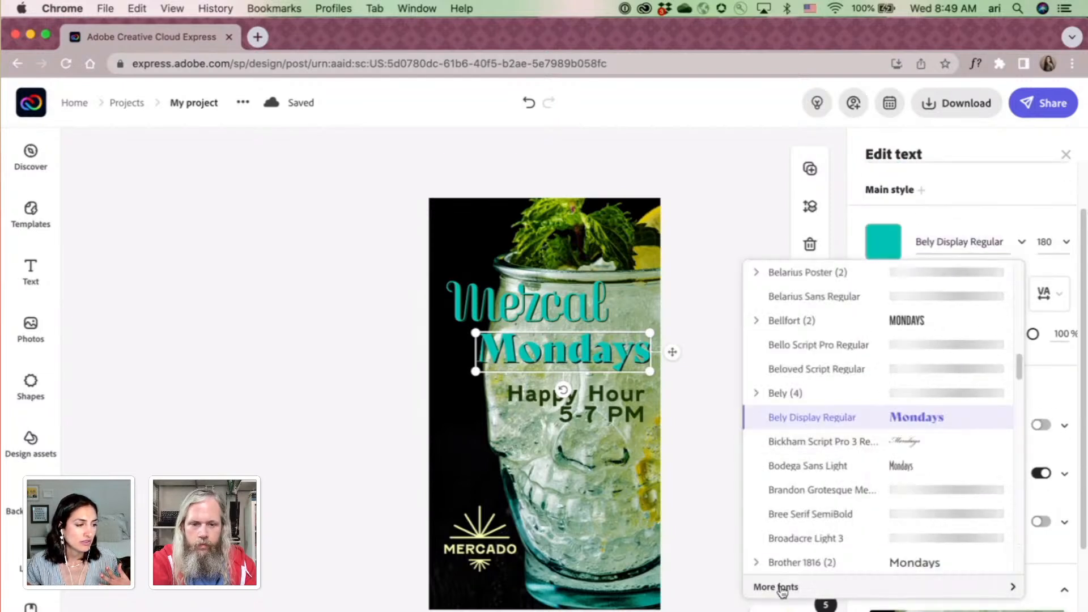
left_click(781, 588)
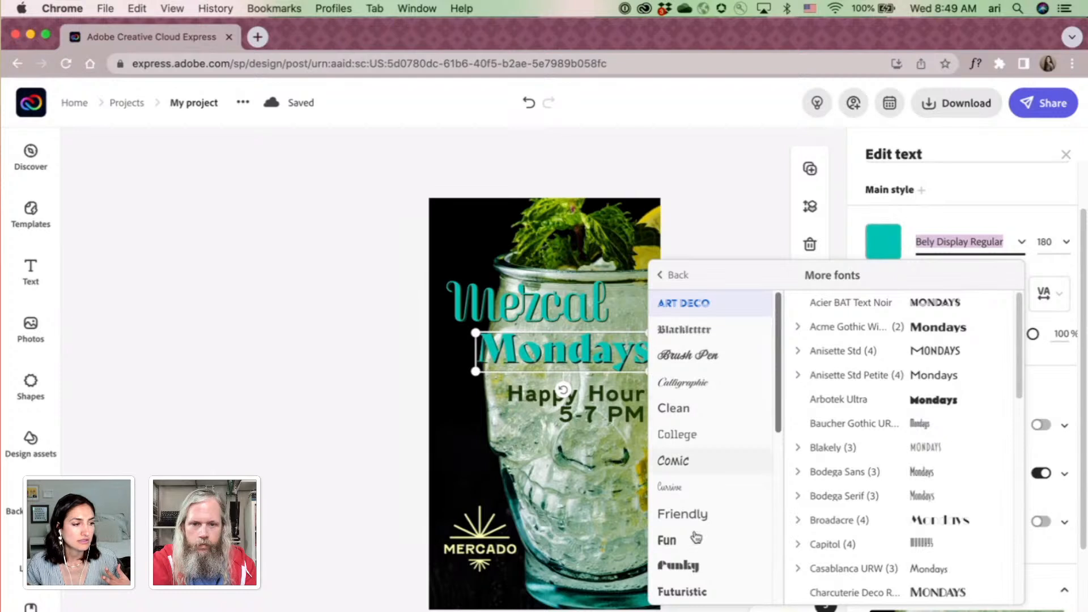
scroll(715, 504, "down", 5)
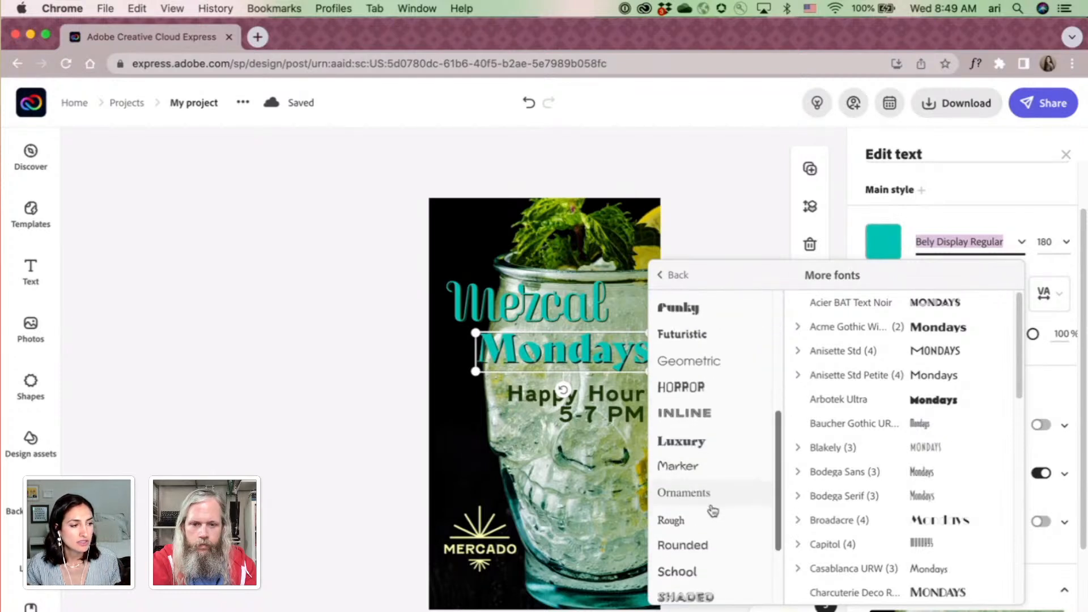
scroll(711, 508, "up", 3)
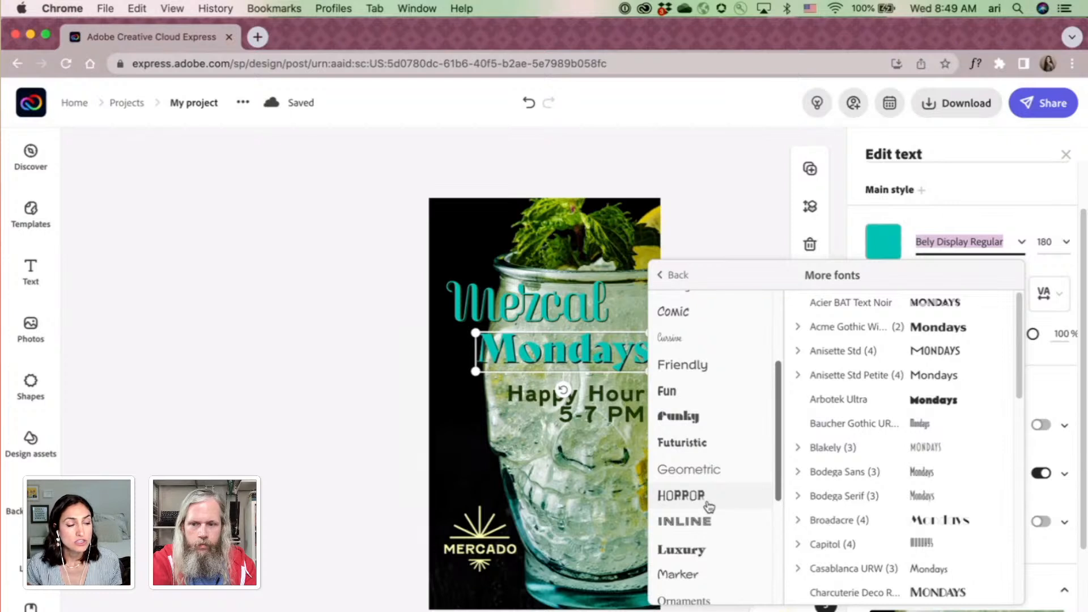
scroll(709, 343, "up", 1)
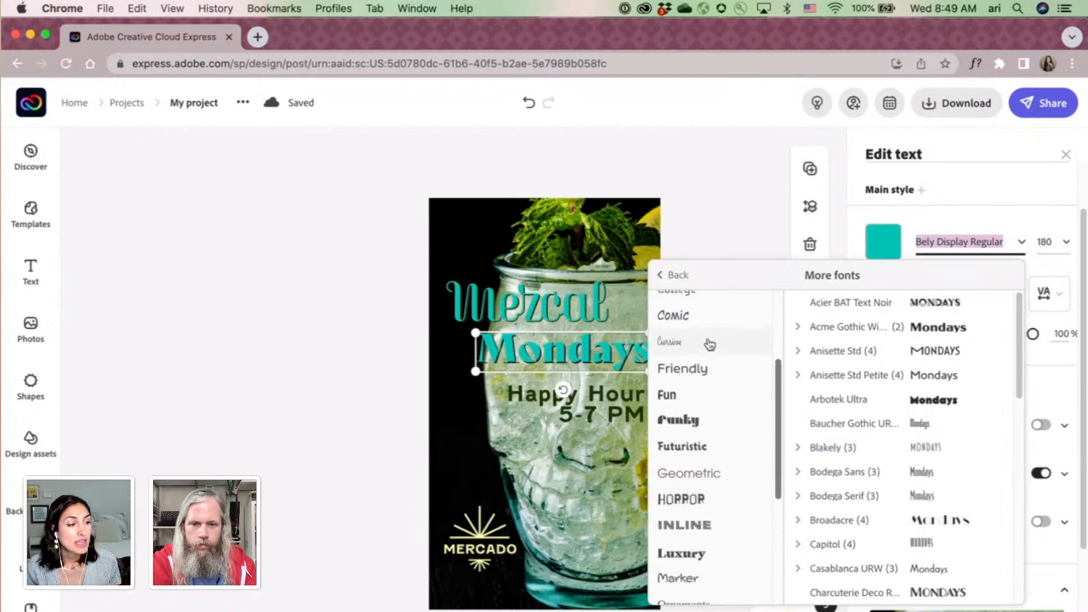
scroll(709, 345, "up", 2)
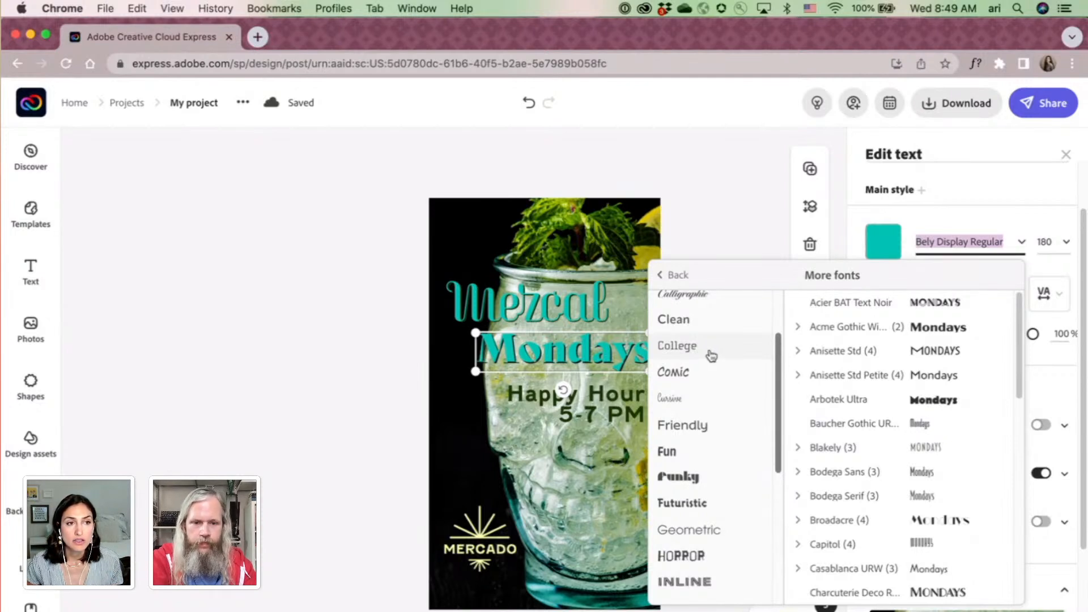
Open fonts.adobe.com/fonts in a new browser tab and examine the tag filters for browsing Adobe Fonts.
left_click(258, 38)
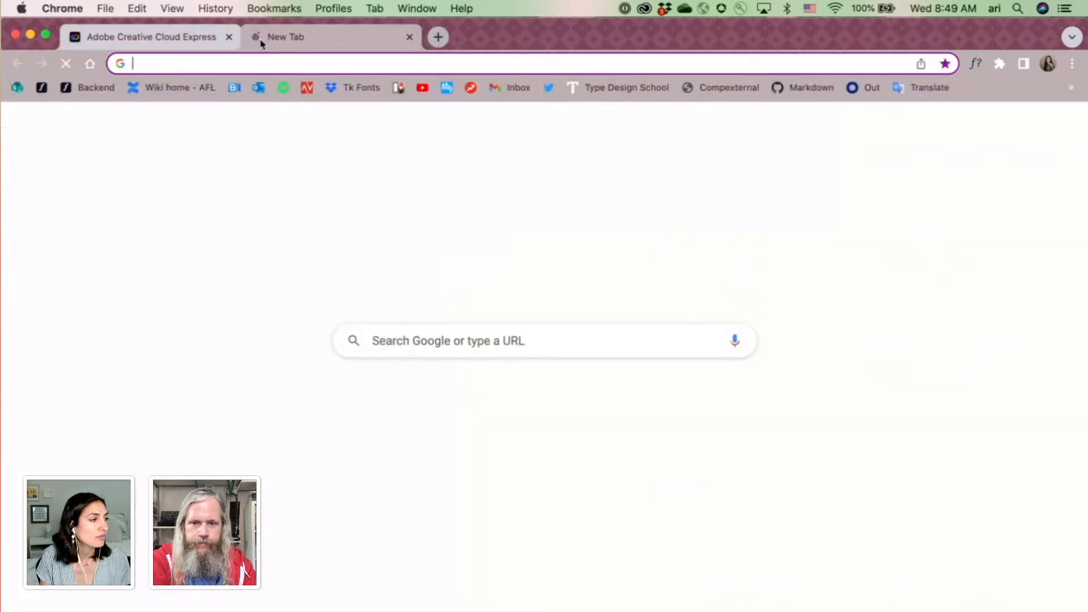
type("fon")
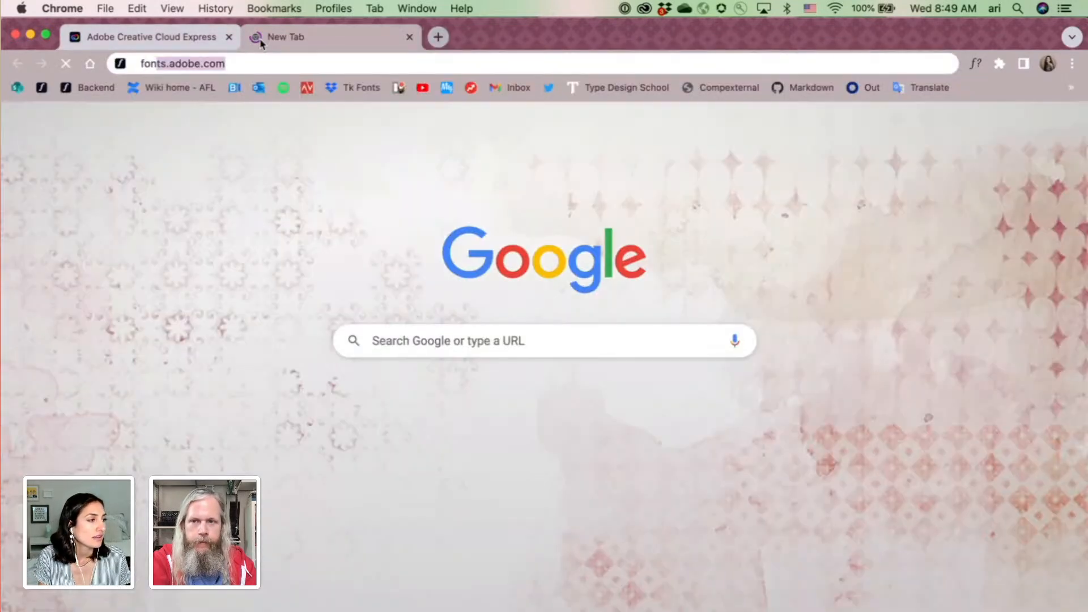
type("ts.adobe.com/f")
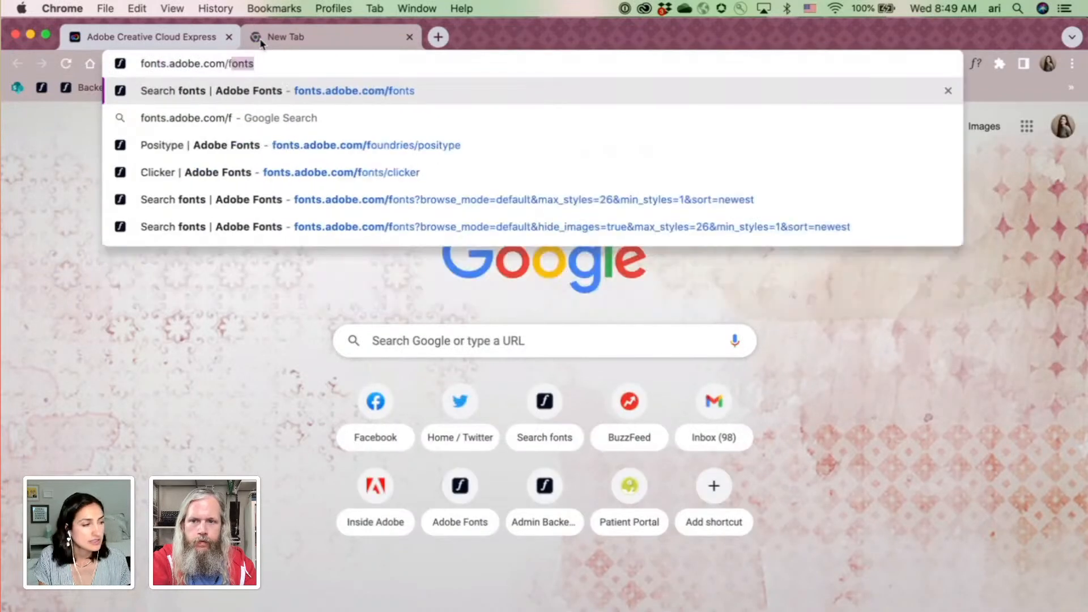
type("onts")
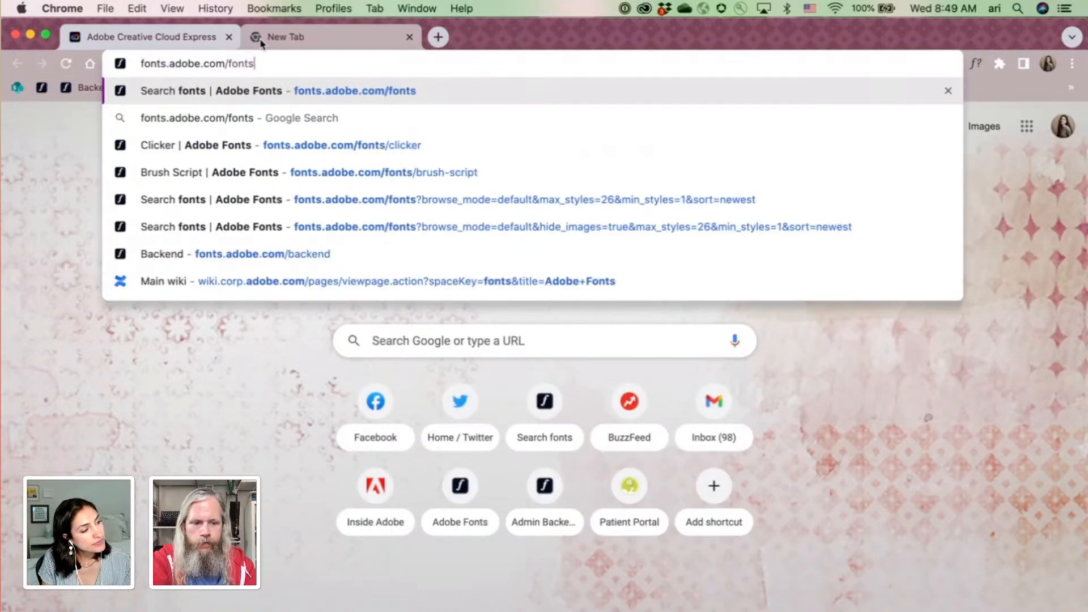
key("Return")
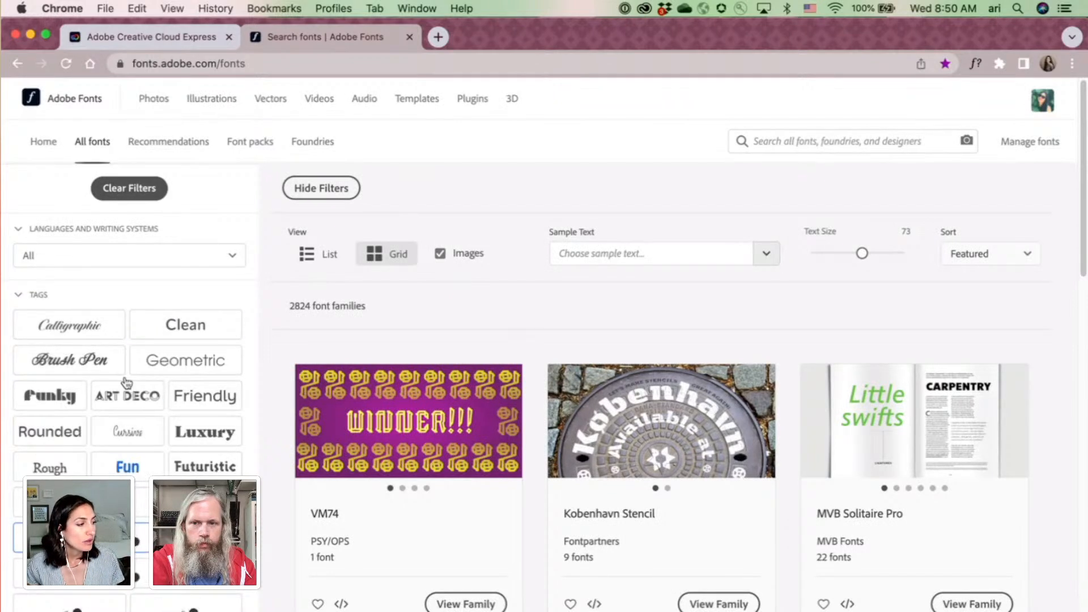
scroll(134, 363, "down", 1)
scroll(134, 363, "down", 1)
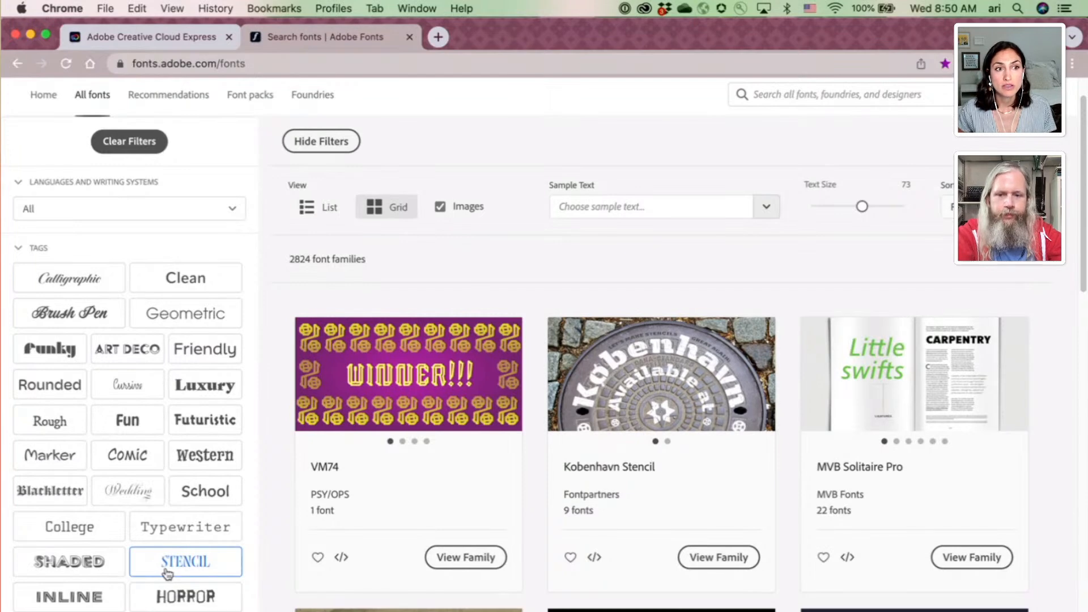
Return to the poster in Adobe Creative Cloud Express, close the font list and reselect the "Mondays" title.
left_click(142, 34)
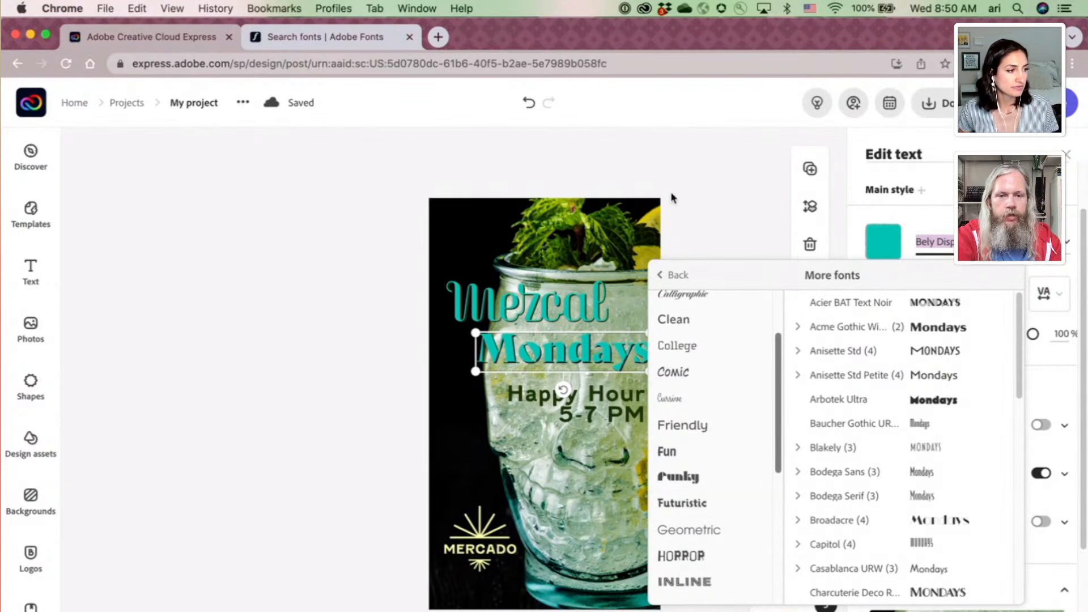
left_click(745, 194)
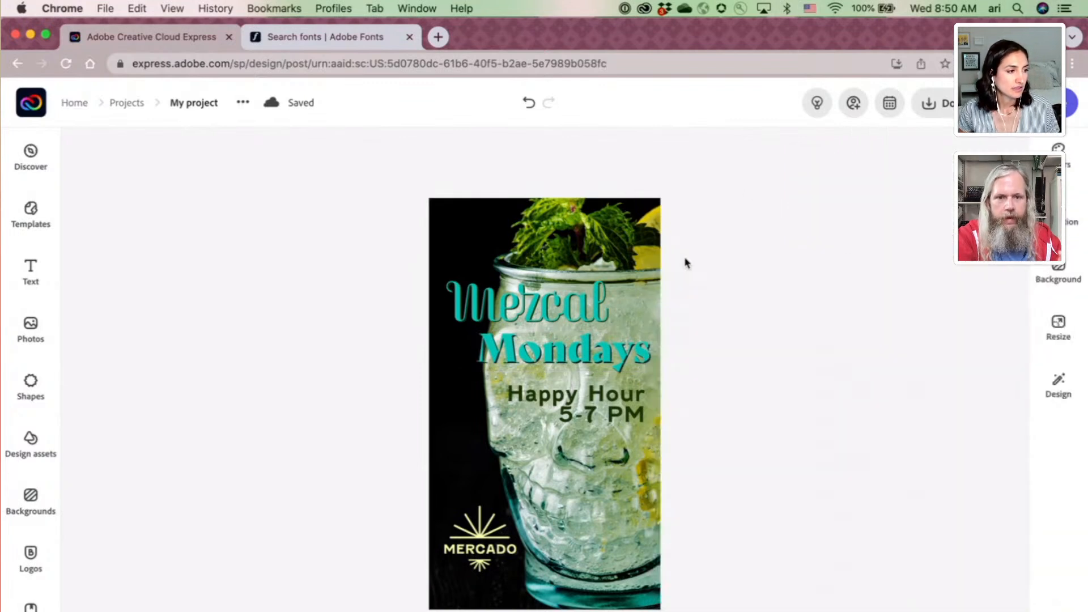
left_click(623, 354)
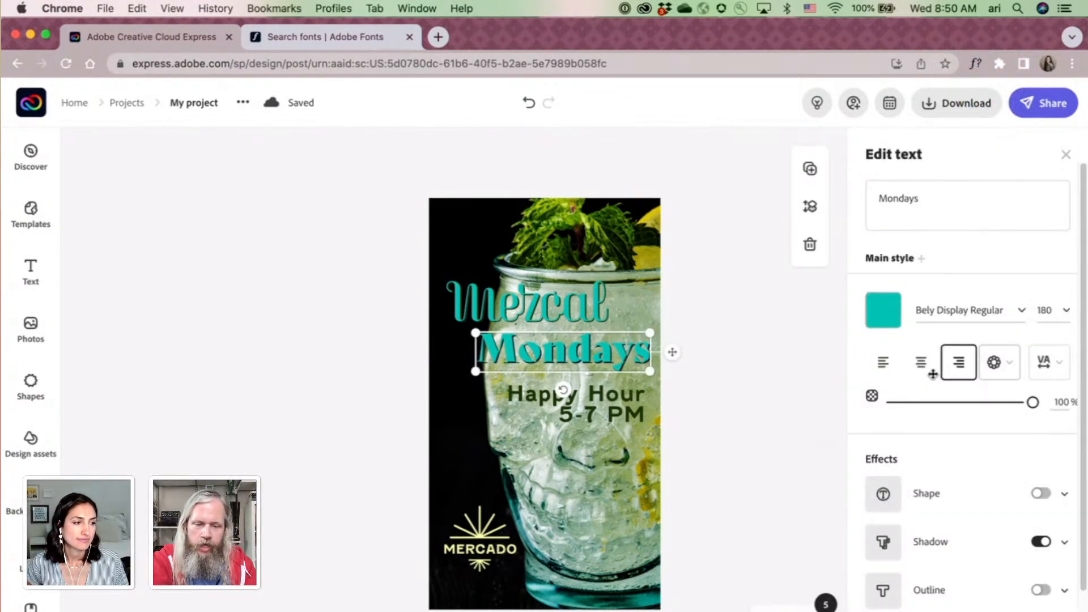
Apply the downward-bowed curved text layout to the "Mondays" title and keep the title selected.
left_click(1005, 371)
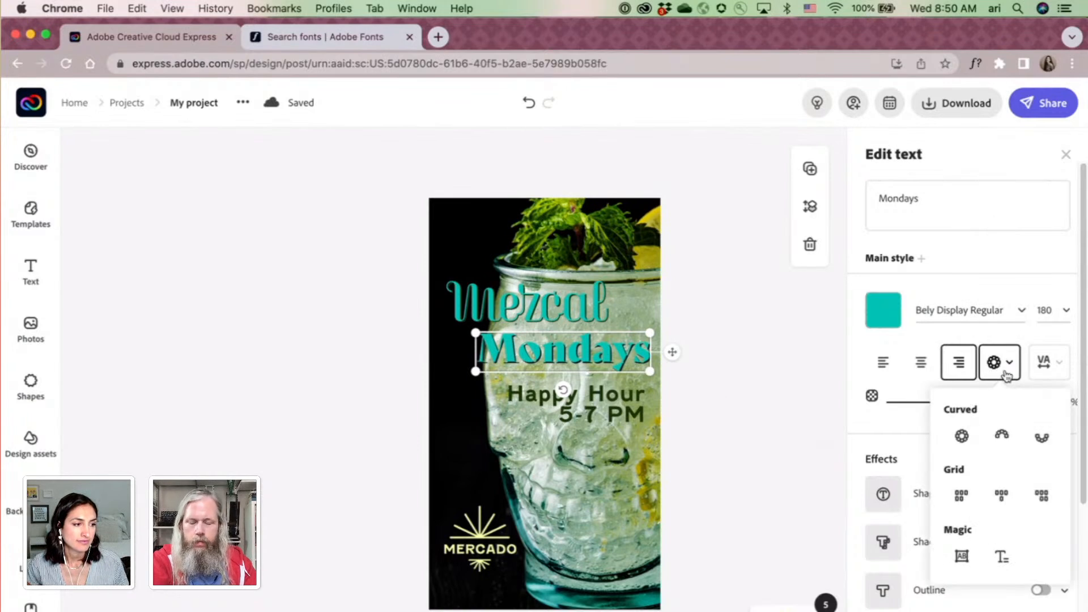
left_click(1043, 439)
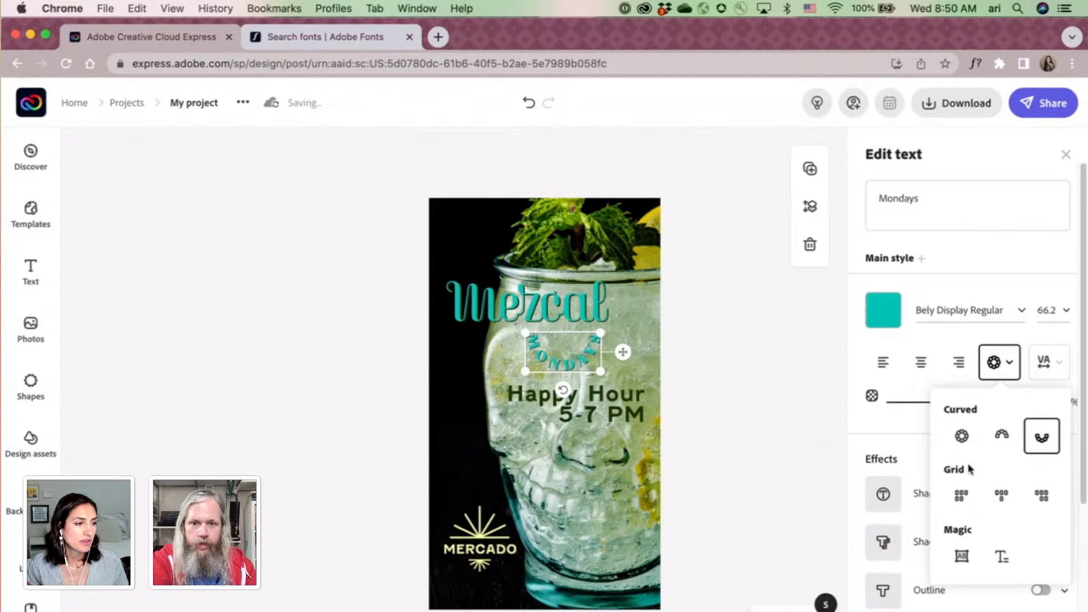
left_click(807, 399)
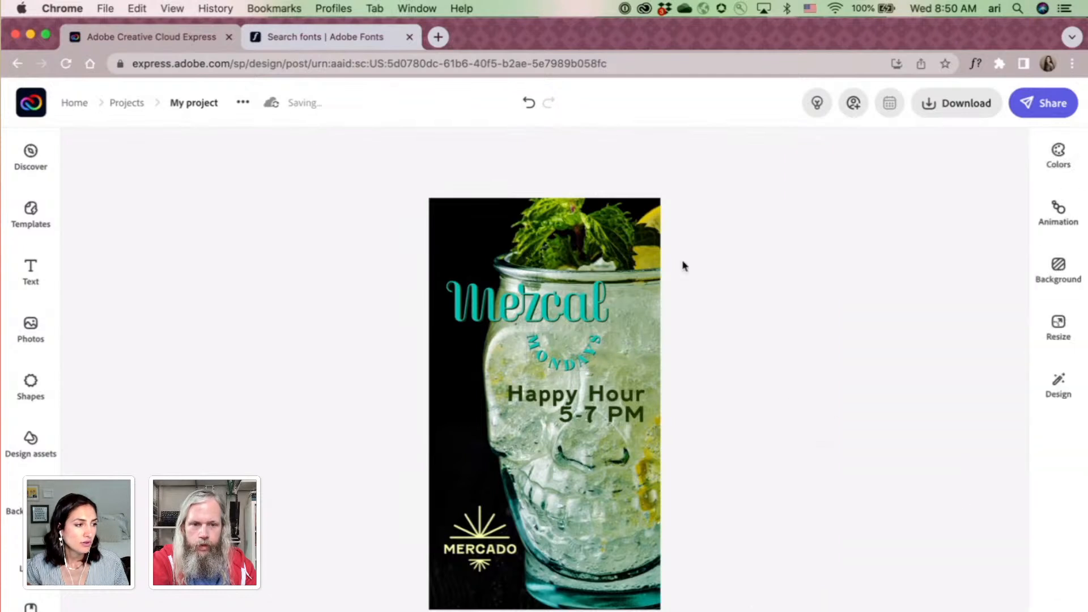
left_click(579, 362)
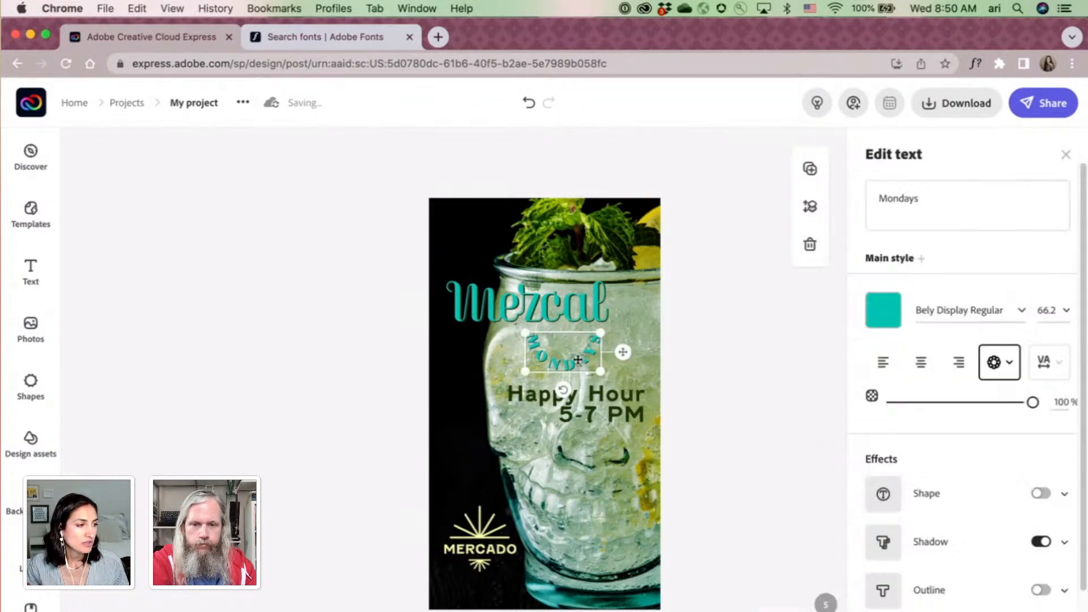
Examine the font recommendations offered for the curved "Mondays" title.
scroll(940, 544, "down", 3)
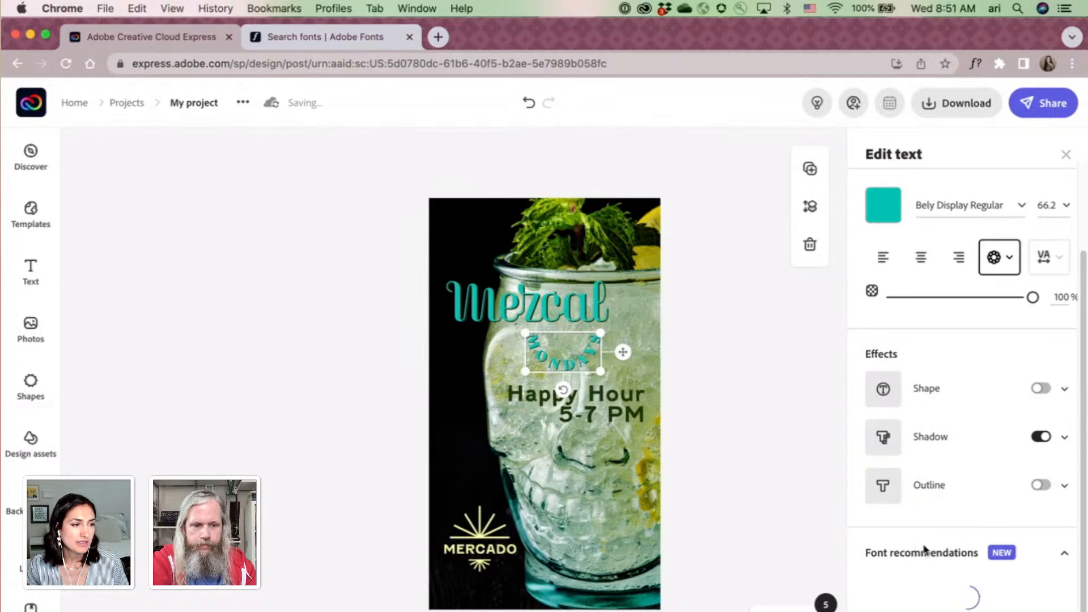
scroll(925, 550, "down", 1)
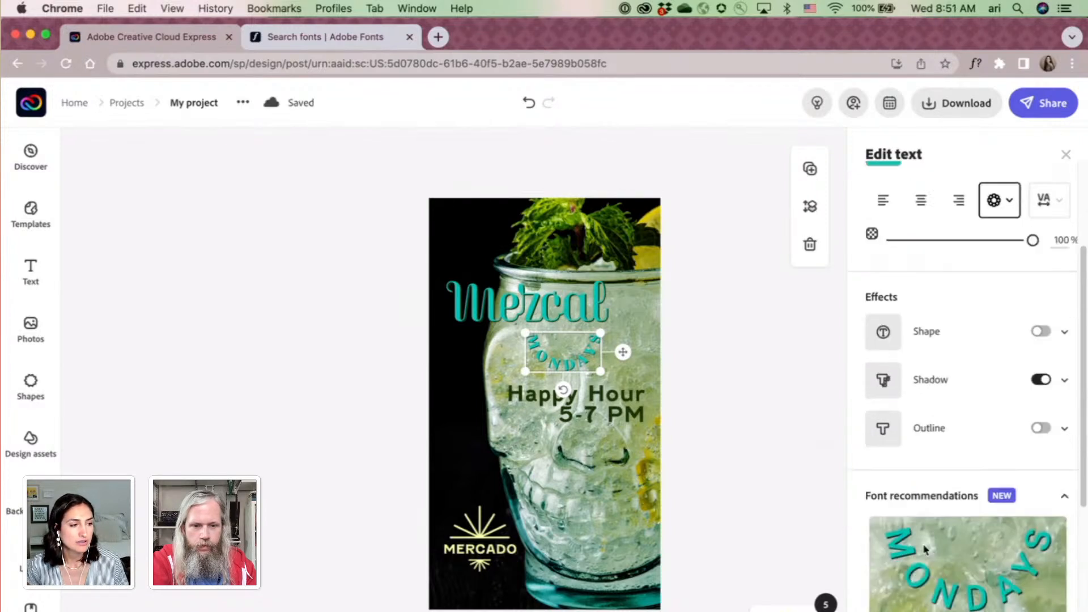
scroll(924, 550, "down", 5)
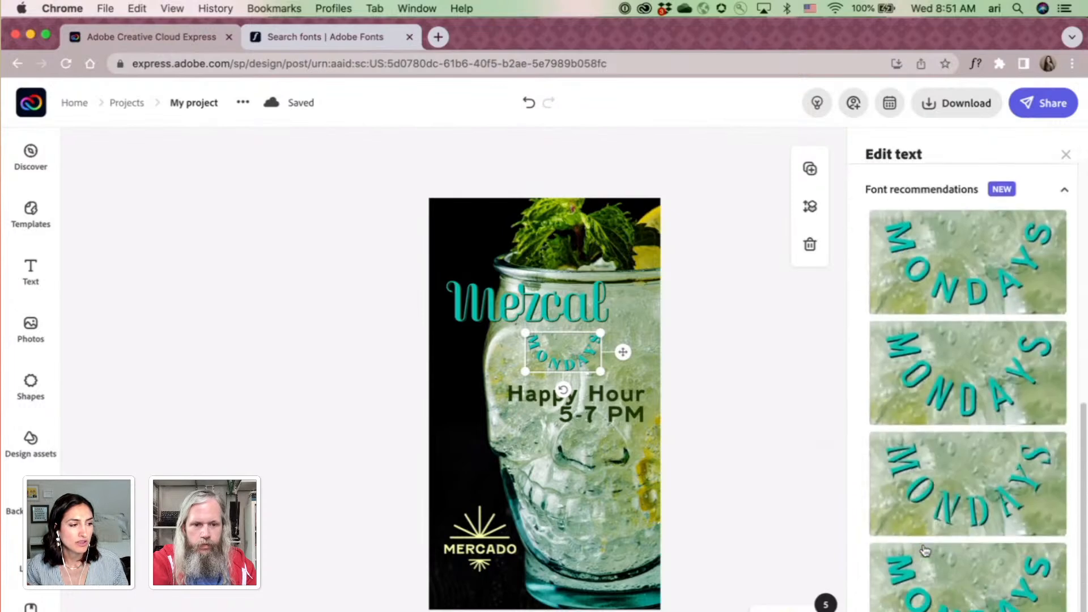
scroll(924, 551, "down", 1)
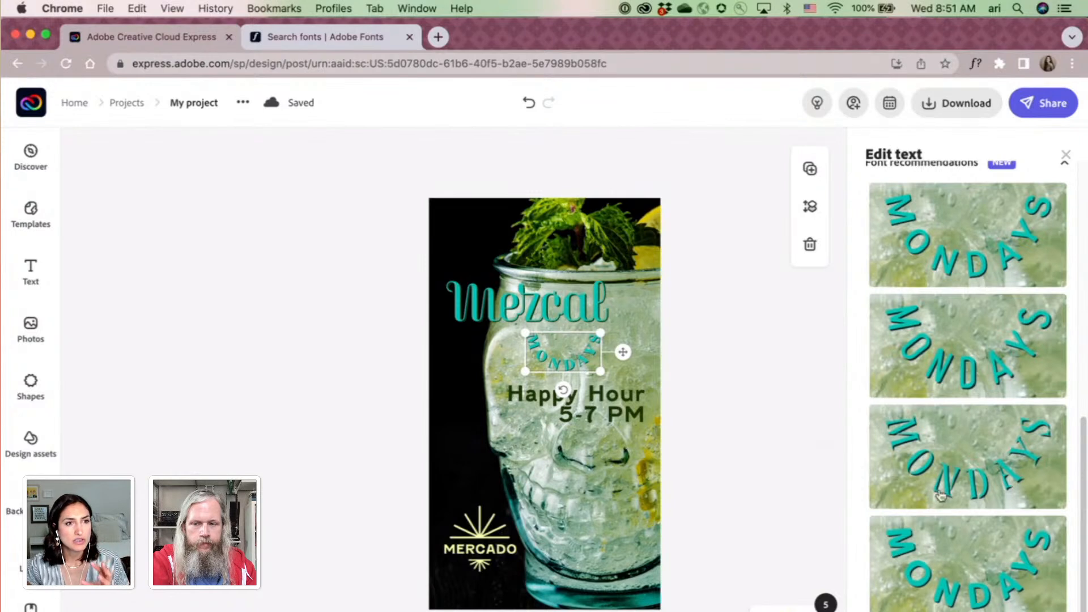
scroll(1020, 289, "up", 10)
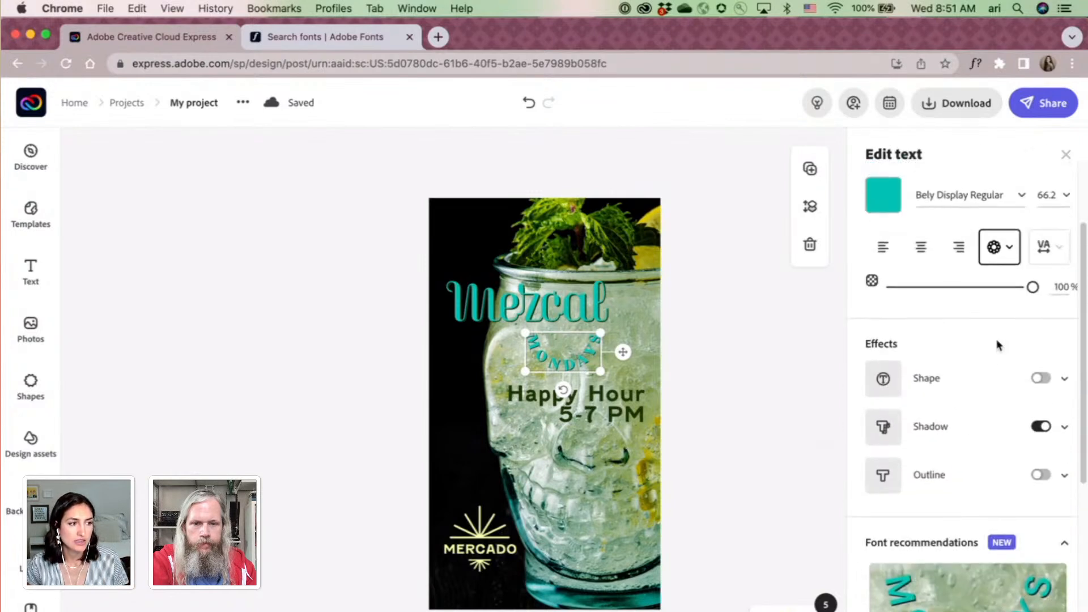
Set the "Mondays" title back to straight text with left alignment and close its text settings.
left_click(892, 255)
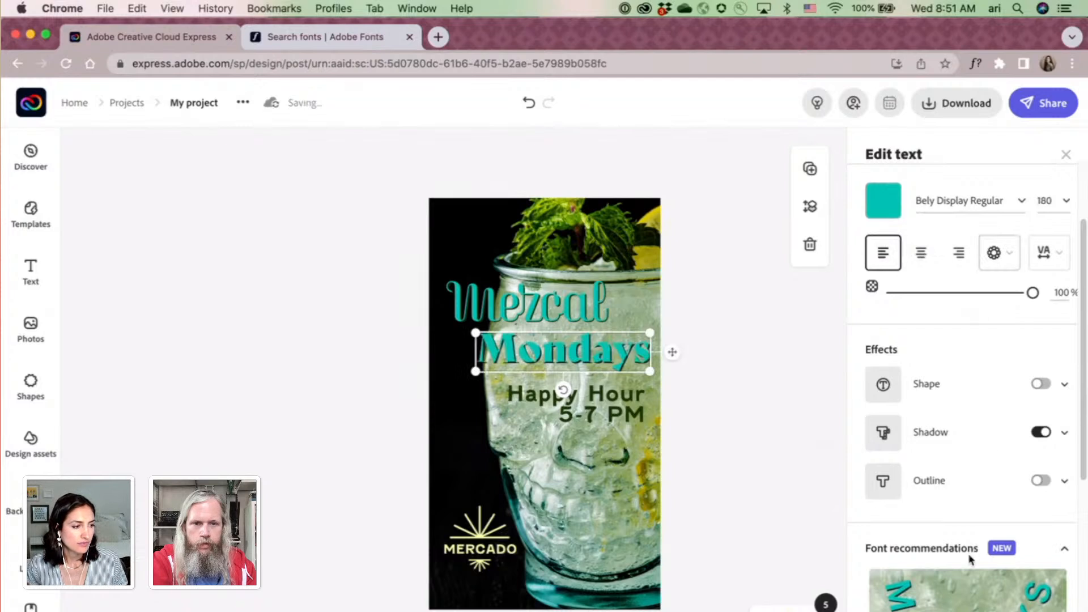
scroll(1061, 551, "up", 2)
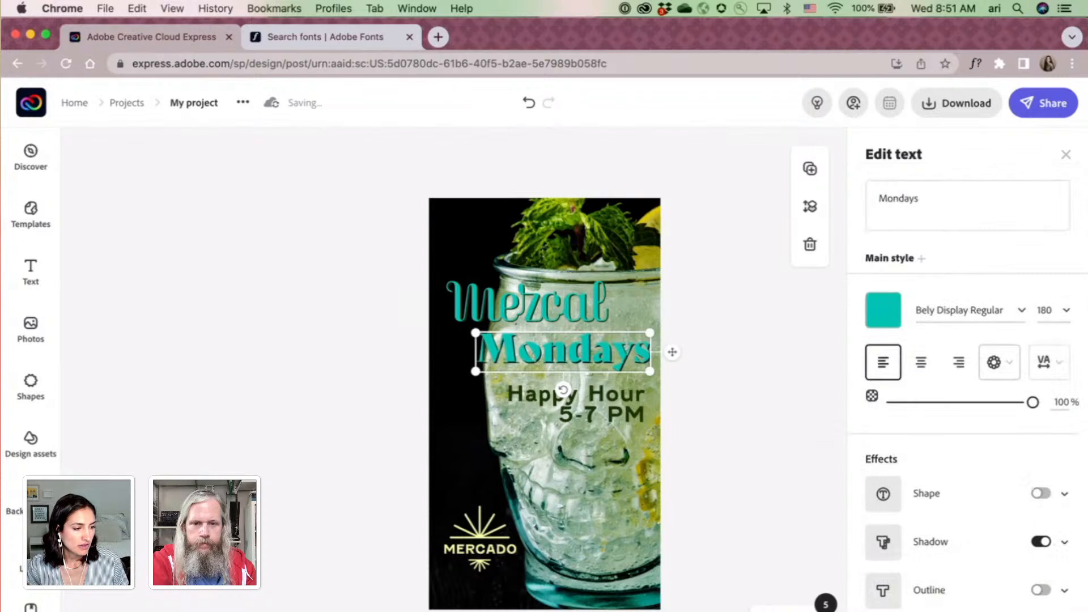
scroll(966, 592, "down", 3)
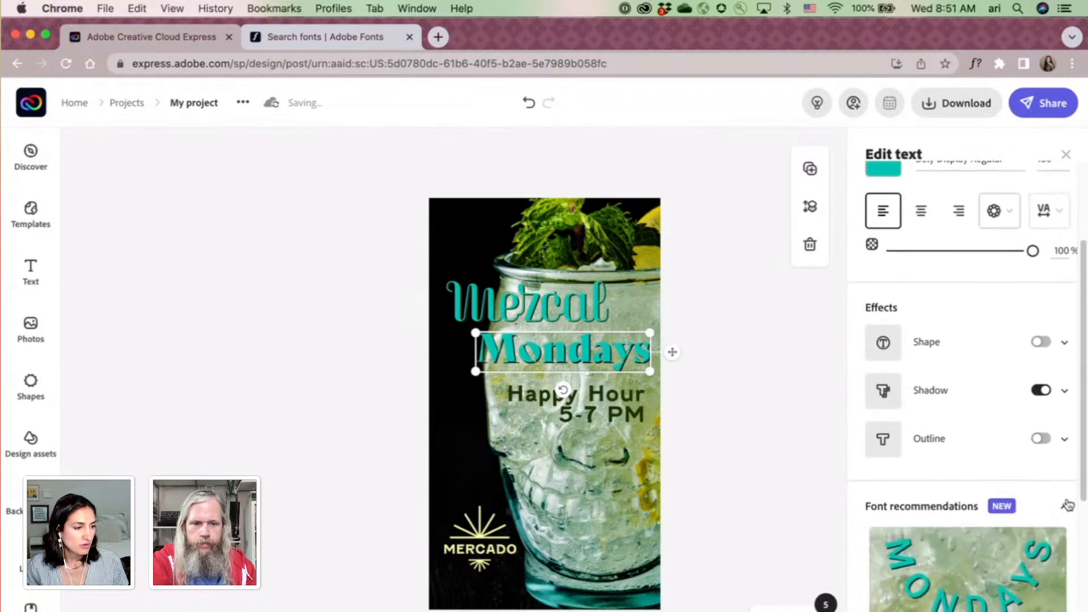
left_click(1065, 155)
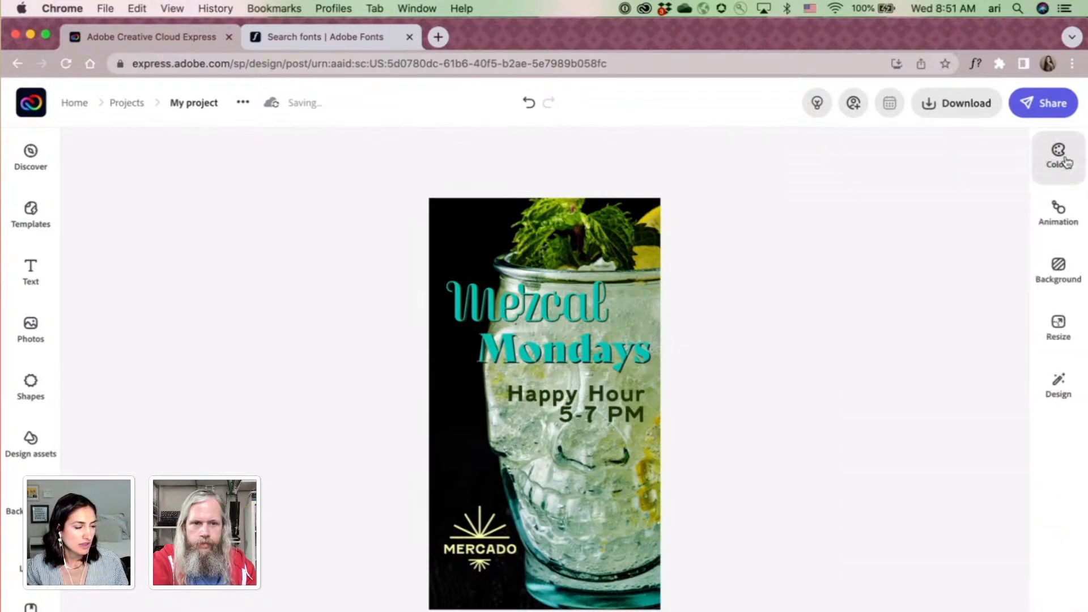
Examine the font recommendations for the straight "Mondays" title, leaving the title deselected at the end.
left_click(516, 365)
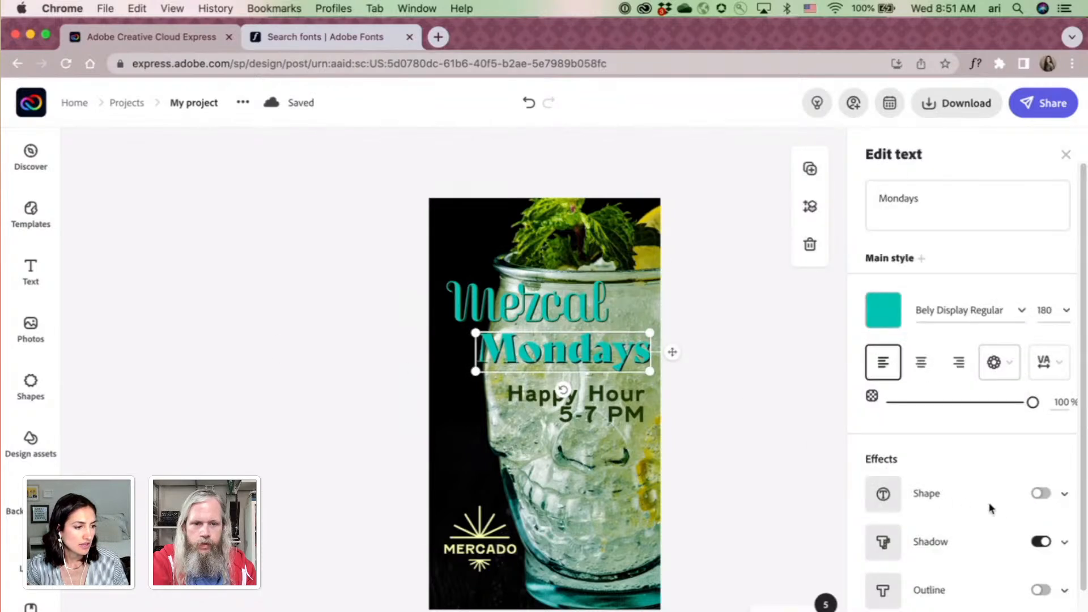
scroll(997, 515, "down", 3)
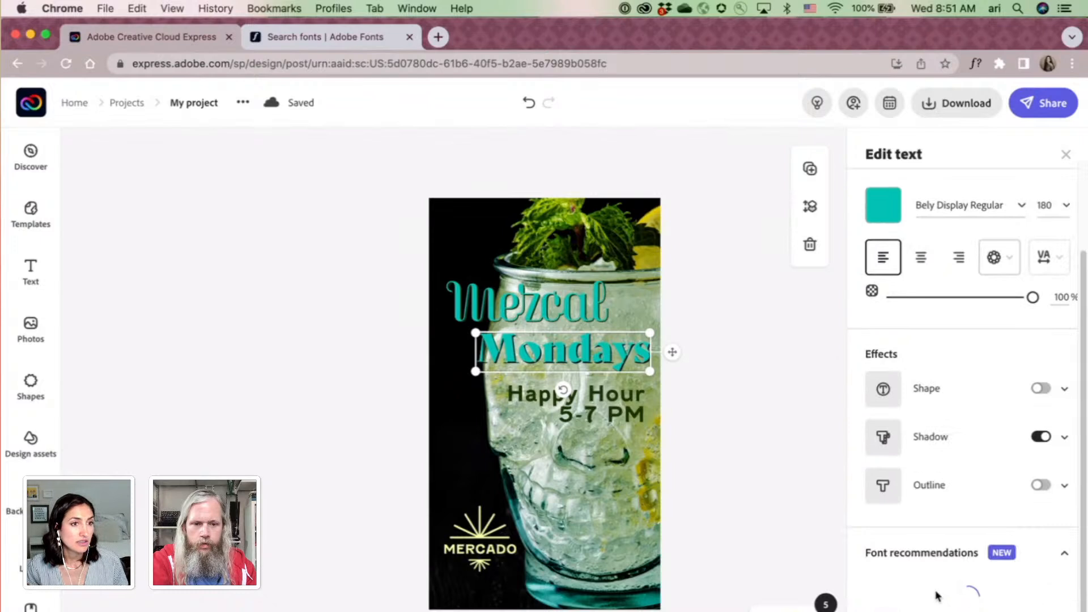
scroll(937, 599, "down", 3)
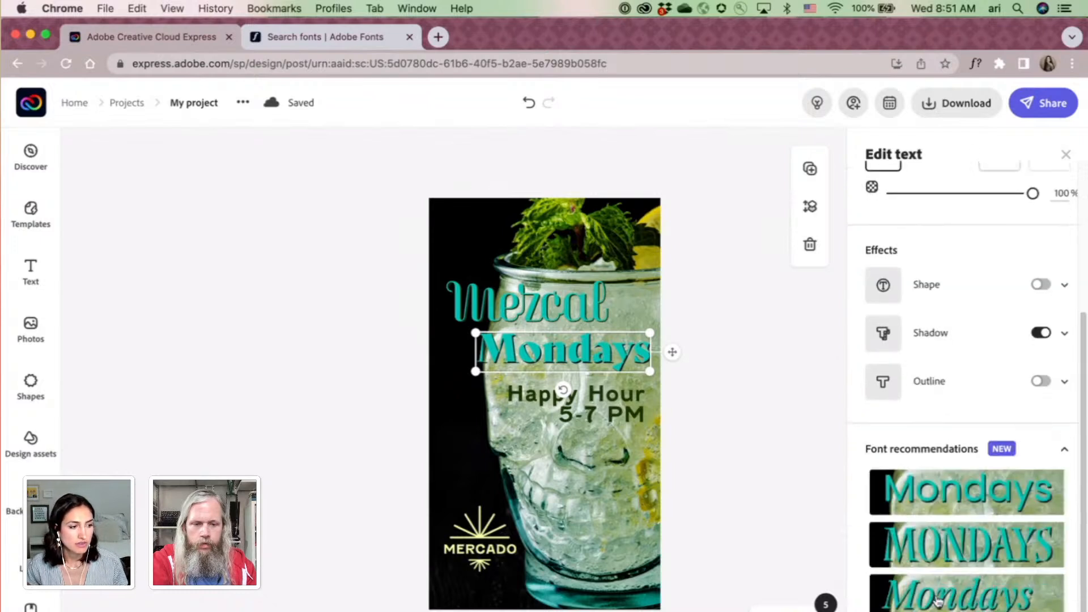
scroll(937, 599, "down", 2)
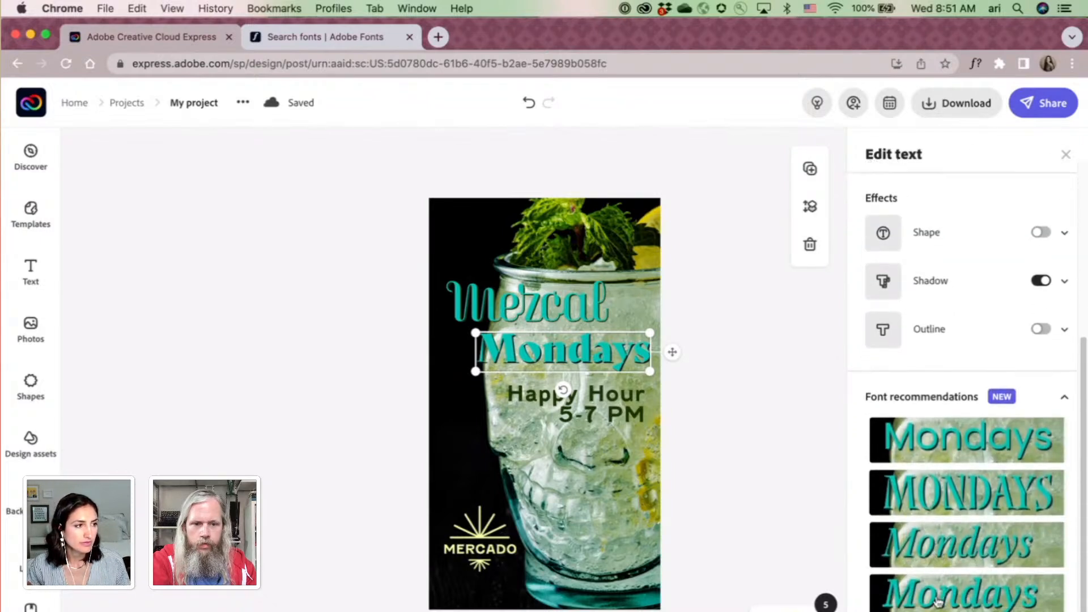
left_click(331, 289)
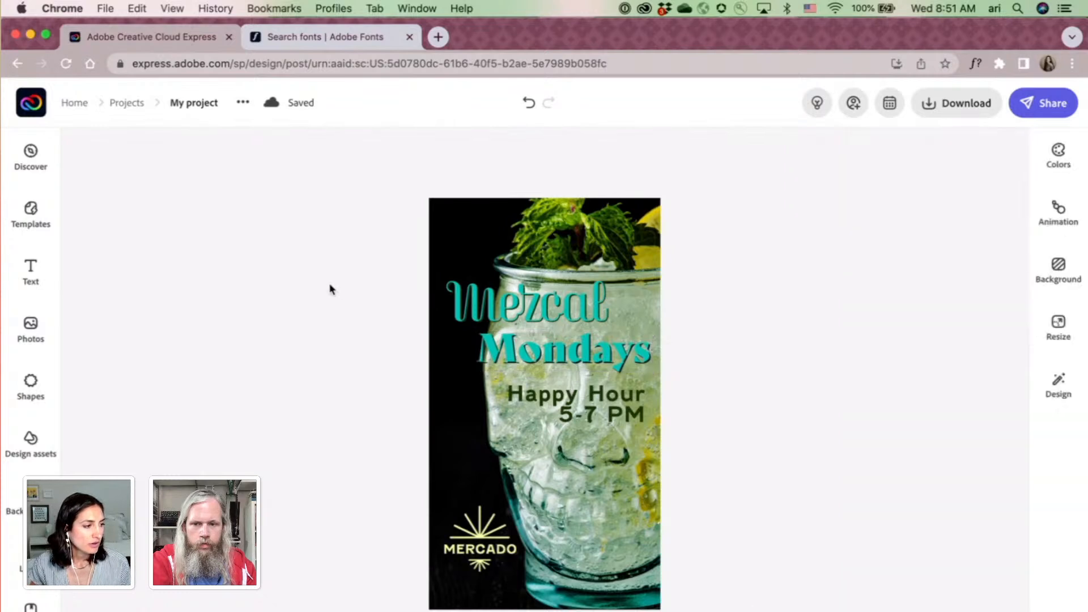
Rename the project as "Mercado Mezcal".
left_click(191, 102)
type("M")
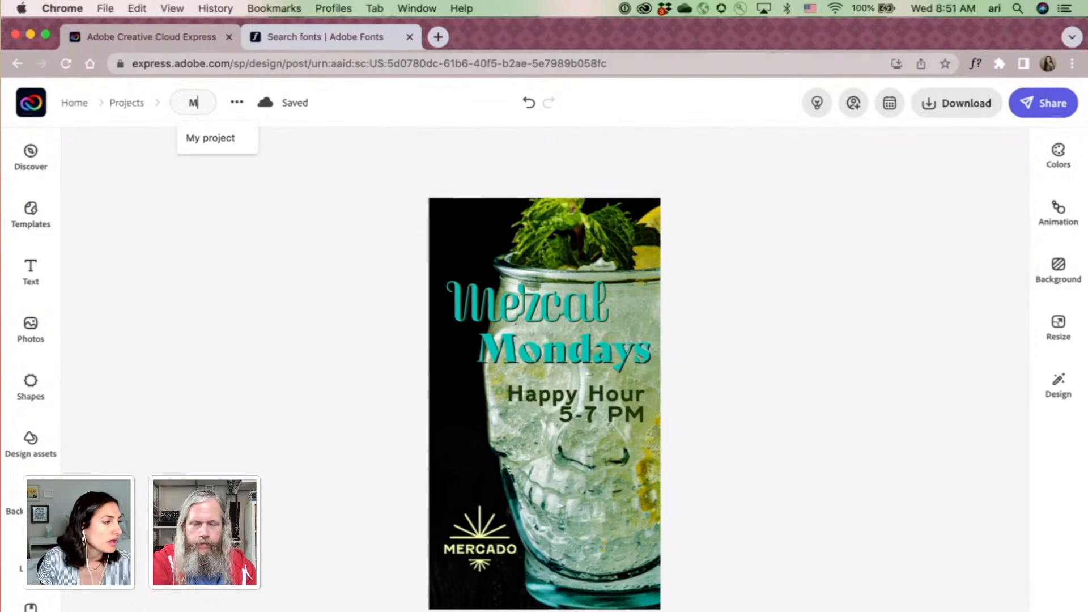
type("e")
key("BackSpace")
key("BackSpace")
type("Merc")
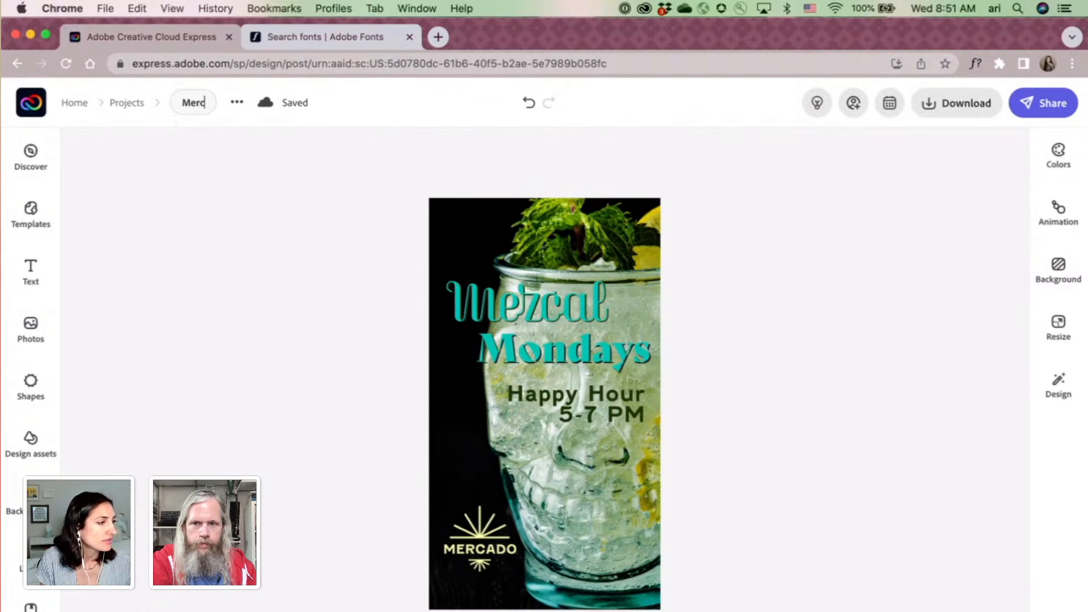
type("ado Me")
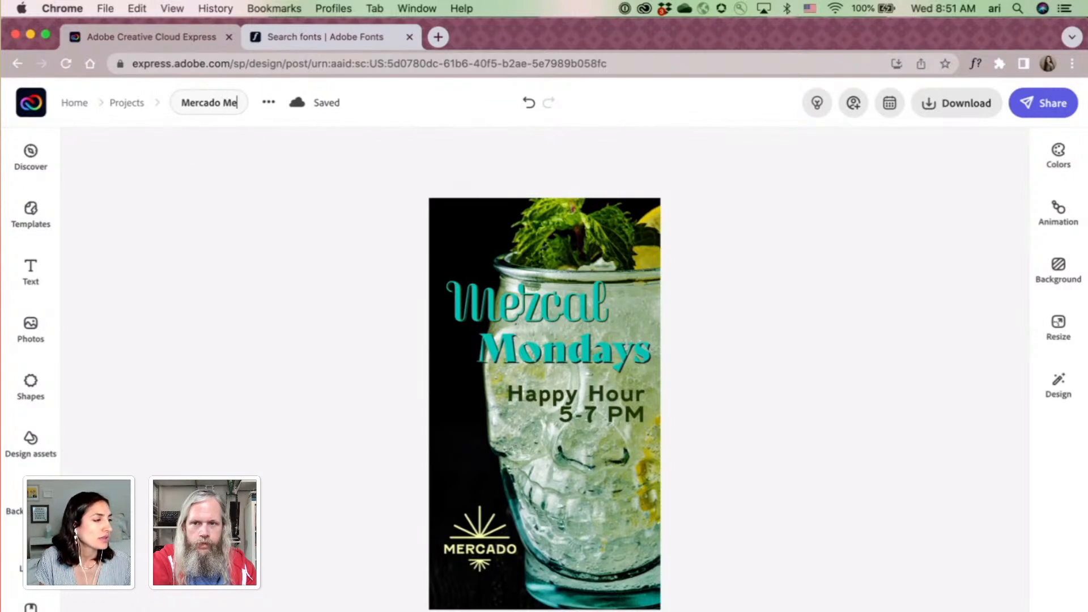
type("zcal")
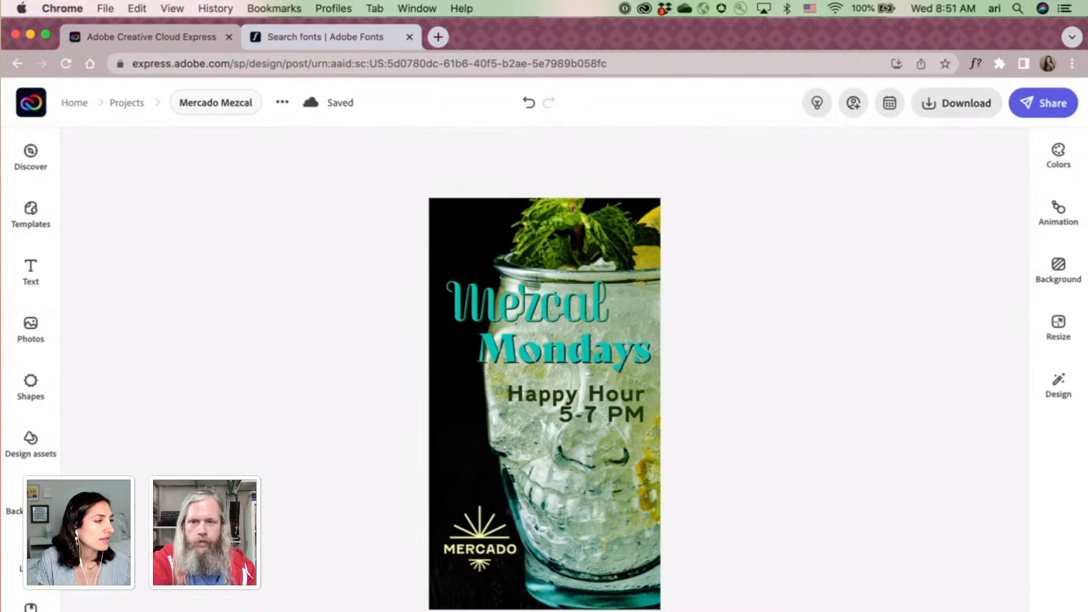
key("Return")
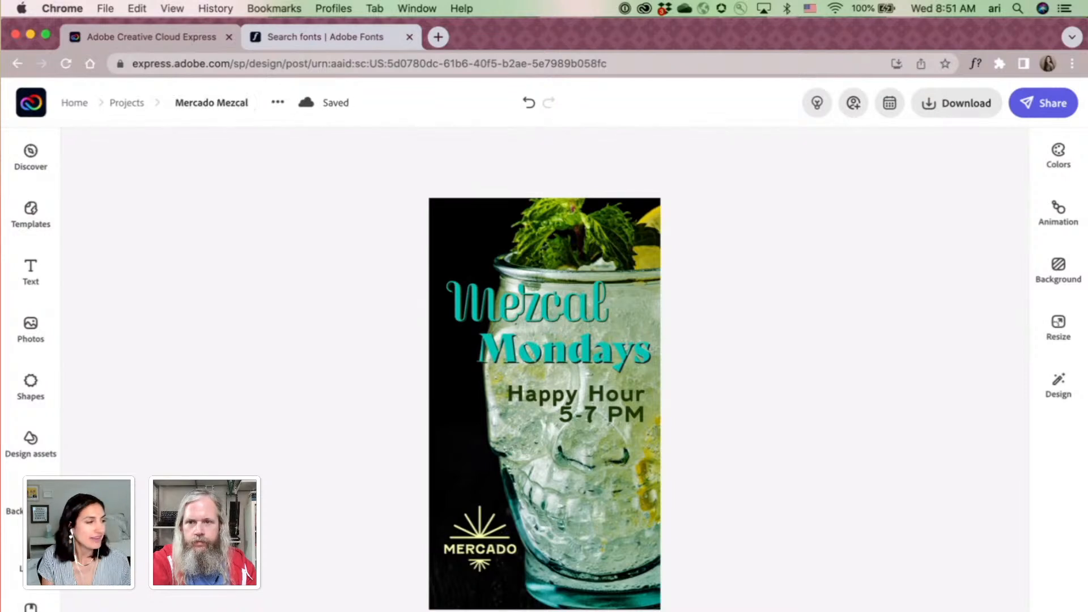
Go to the projects list and open the other Mezcal Mondays poster, the one with the yellow cocktails on black.
left_click(127, 104)
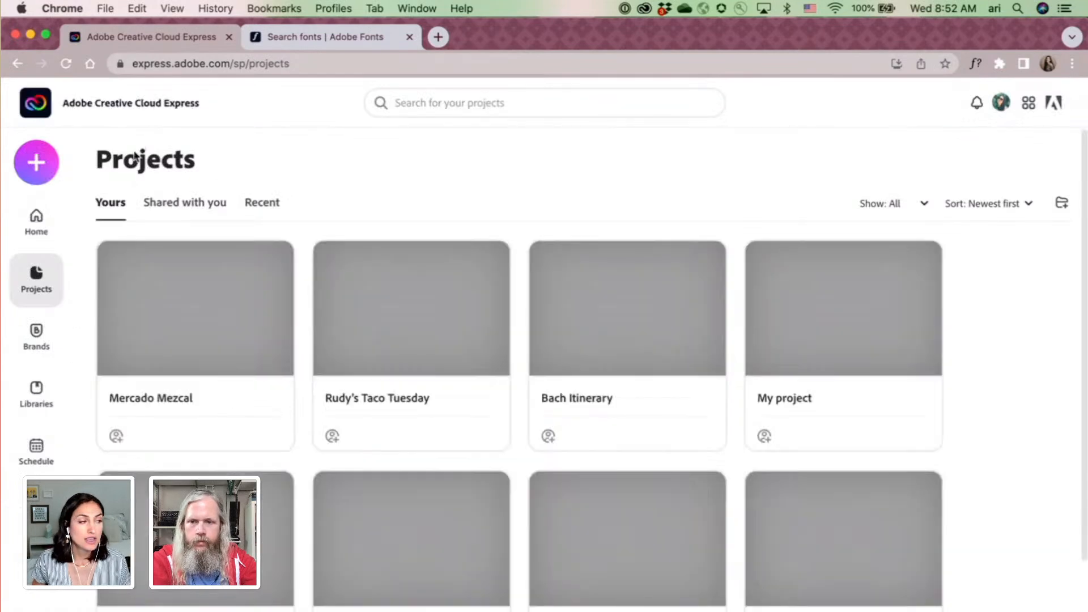
mouse_move(130, 383)
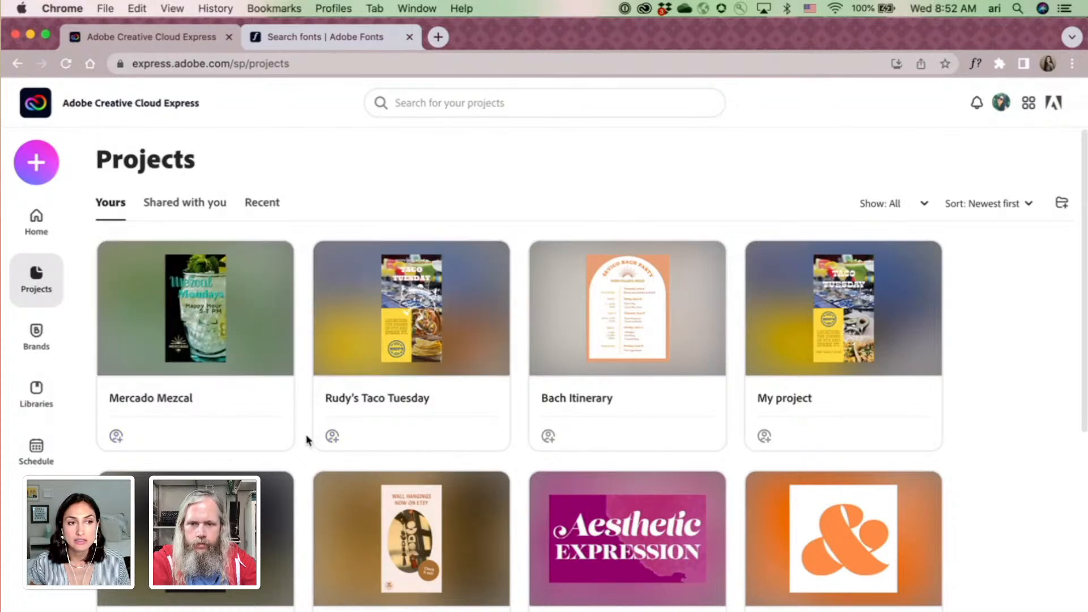
mouse_move(267, 387)
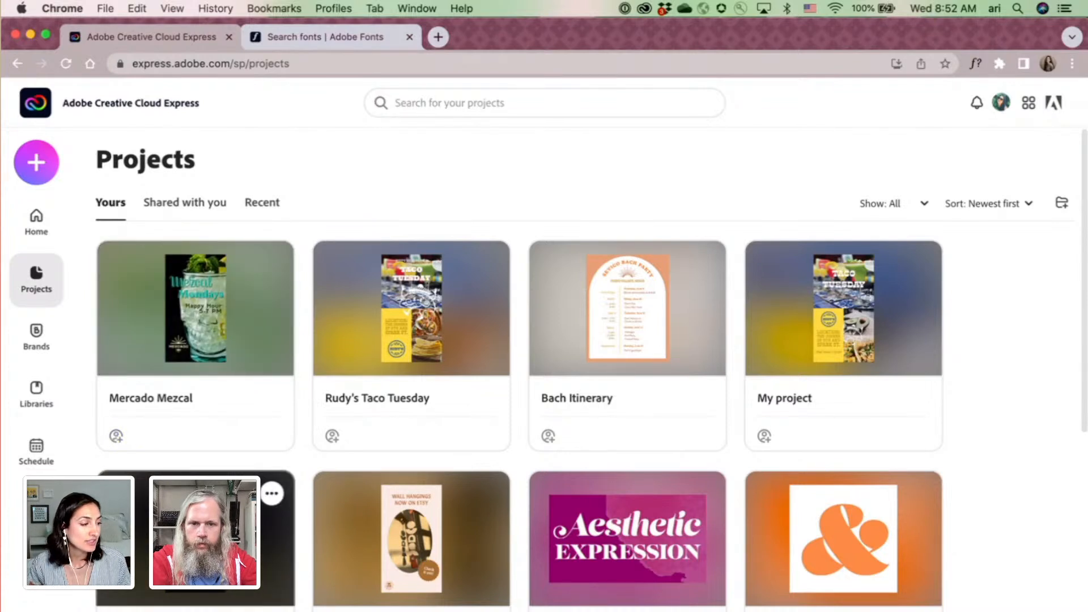
scroll(198, 515, "down", 1)
left_click(198, 510)
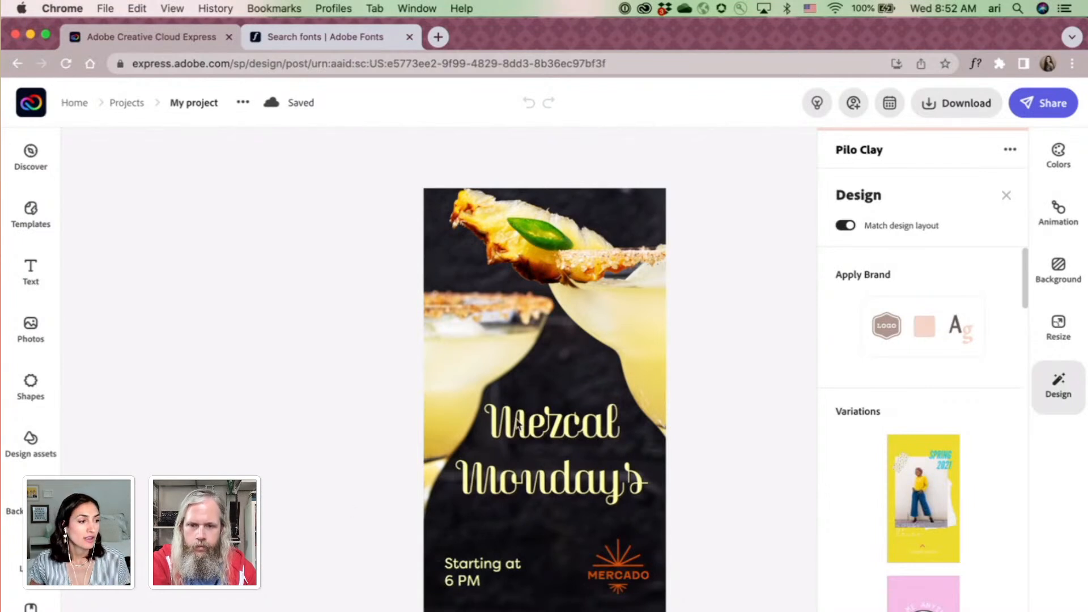
Apply the Flicker text animation to the yellow cocktail poster in its first variant and close the animation options.
left_click(533, 427)
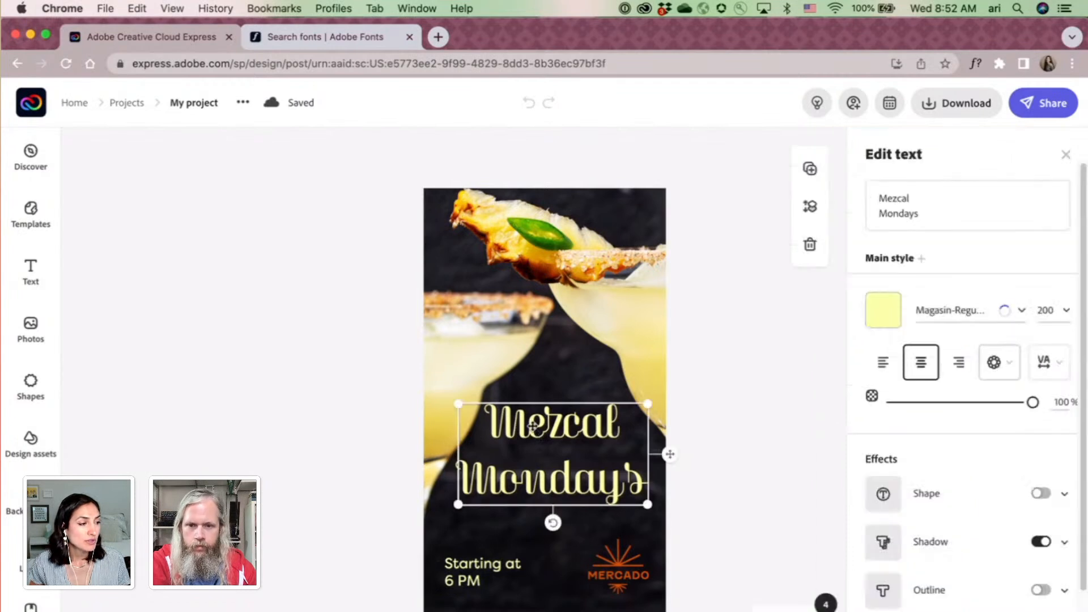
left_click(1065, 155)
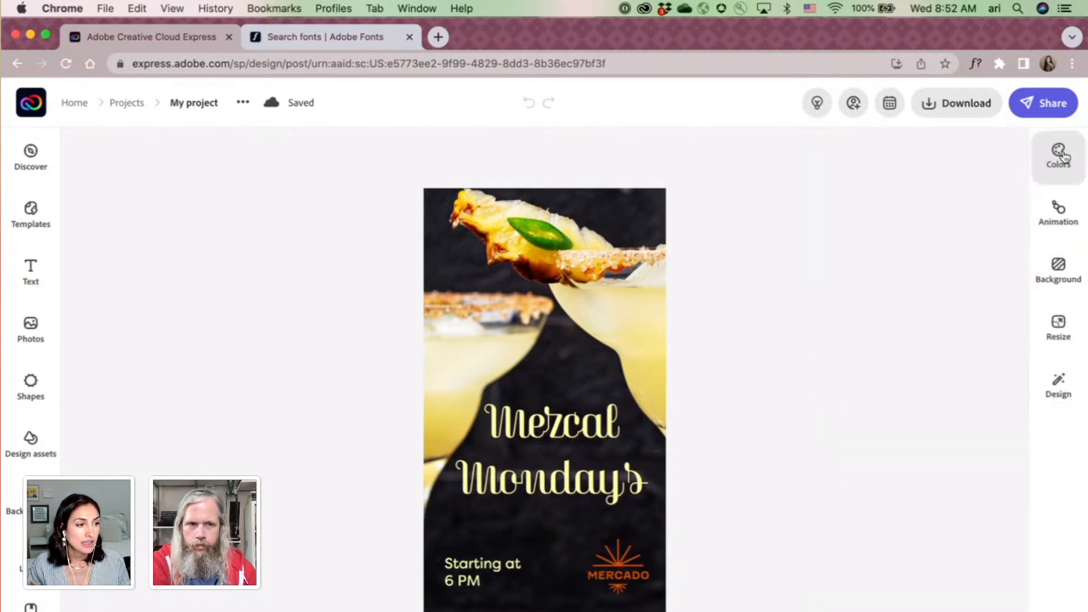
left_click(1057, 218)
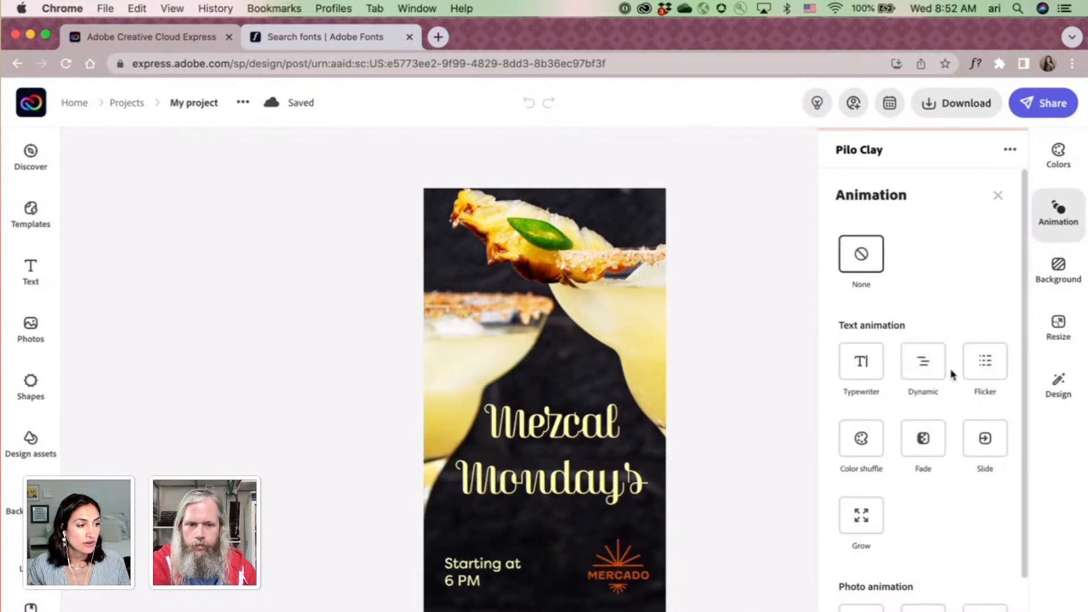
left_click(979, 367)
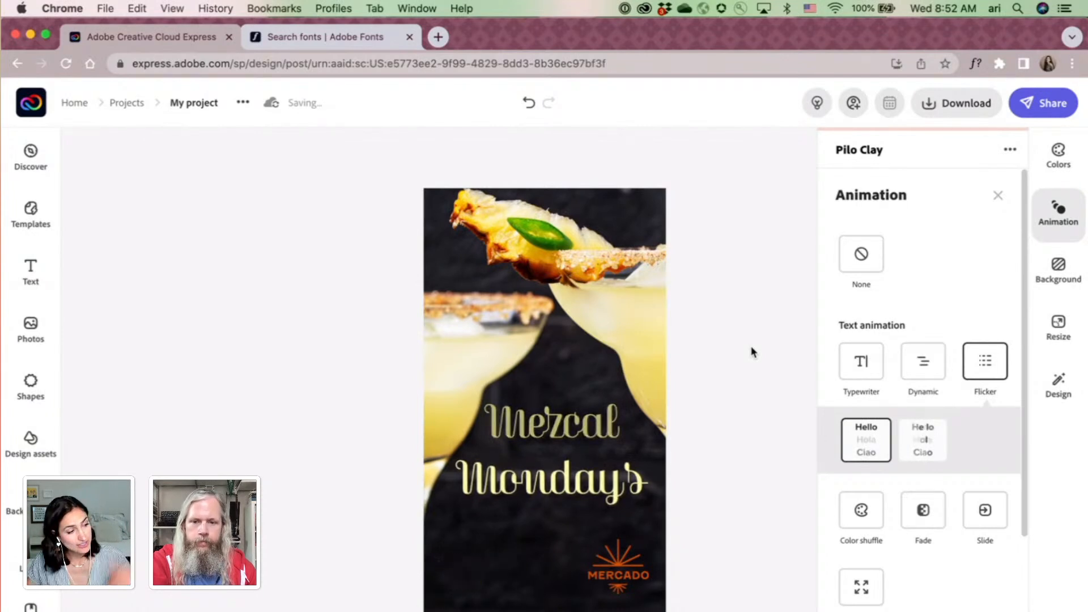
left_click(995, 195)
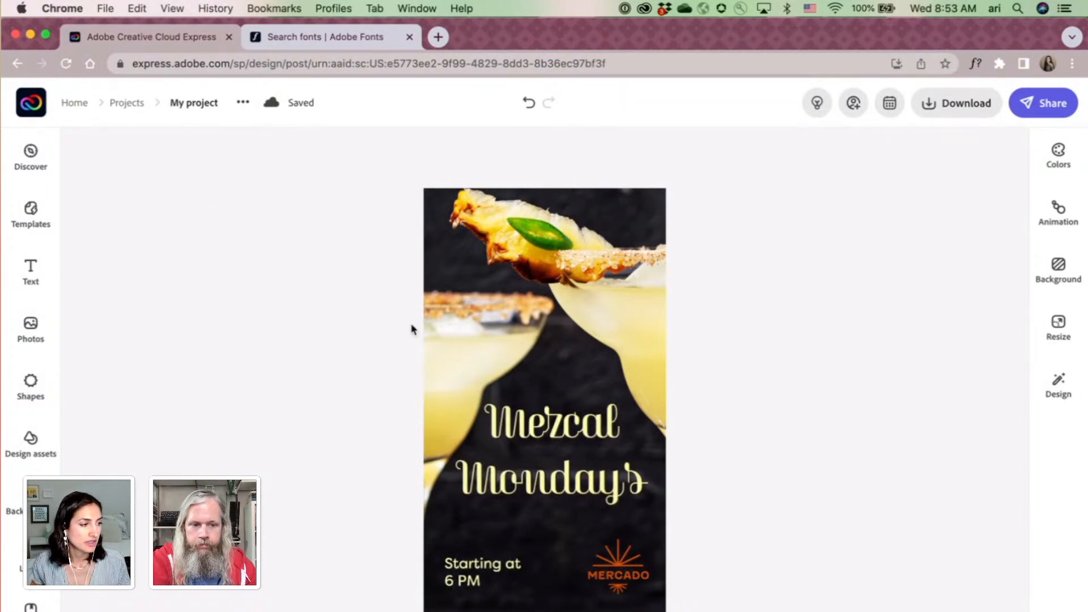
Replace the cocktail background photo with the "mezcal" stock photo of a hand holding a glass against dark green.
left_click(452, 335)
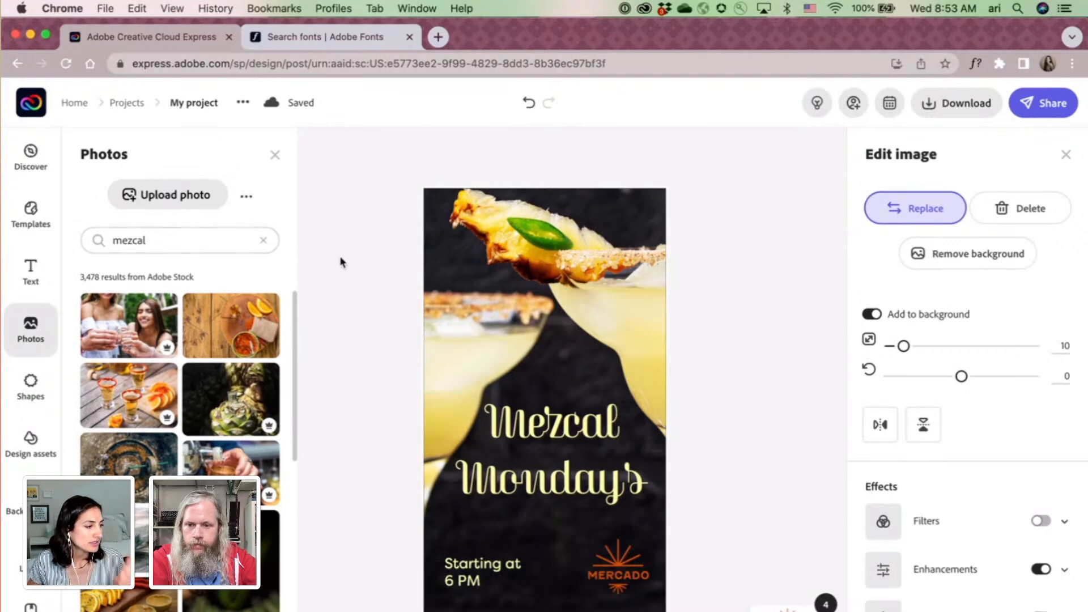
scroll(204, 397, "down", 3)
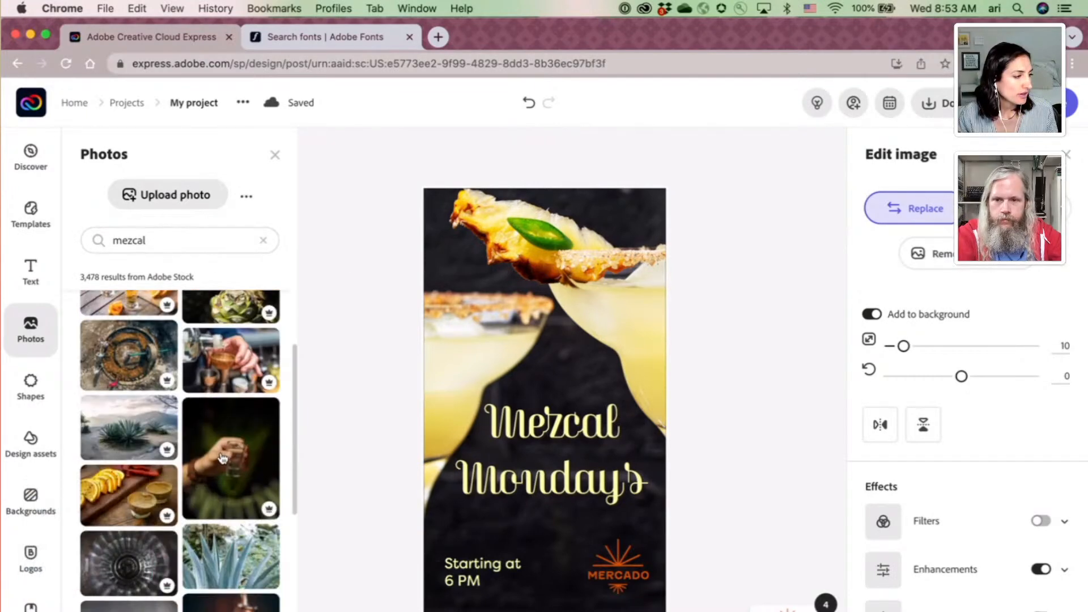
left_click(222, 459)
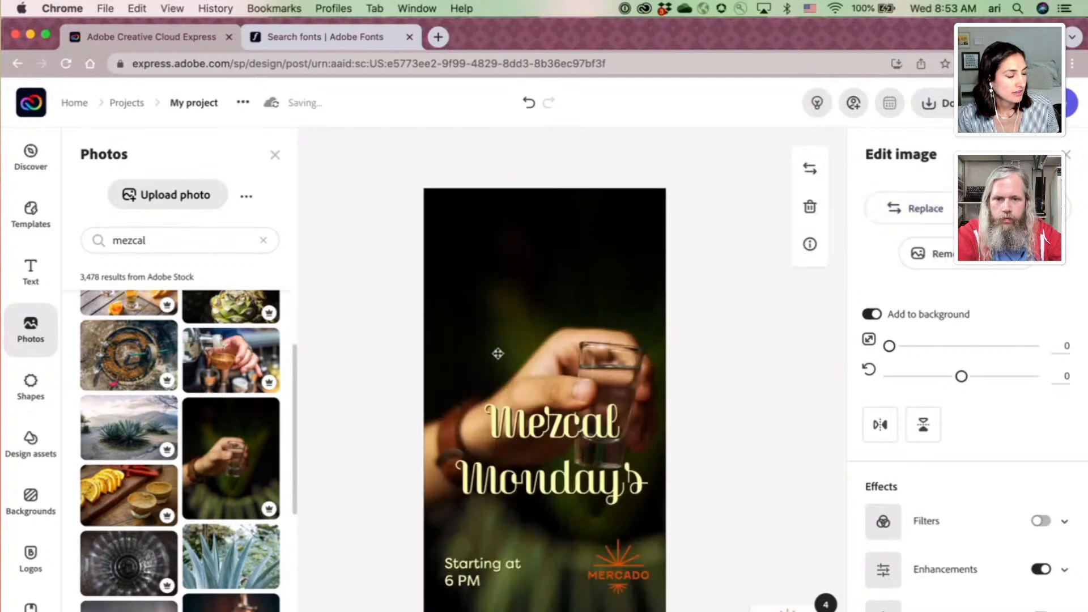
Move the "Mezcal Mondays" title up into the dark area above the hand and deselect it.
left_click(376, 357)
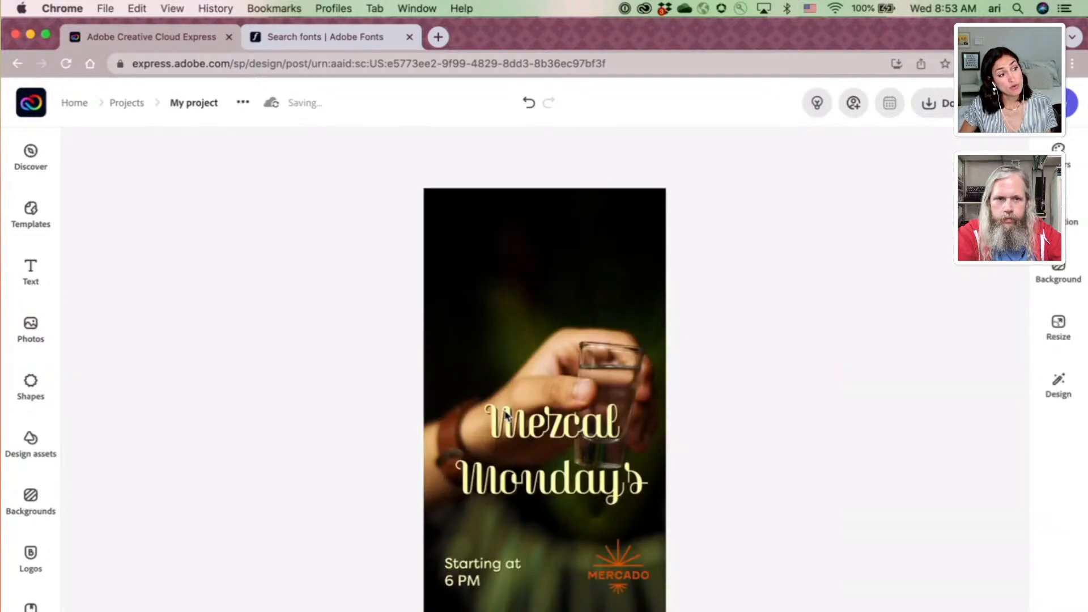
left_click(506, 413)
left_click_drag(482, 280, 495, 247)
left_click(702, 345)
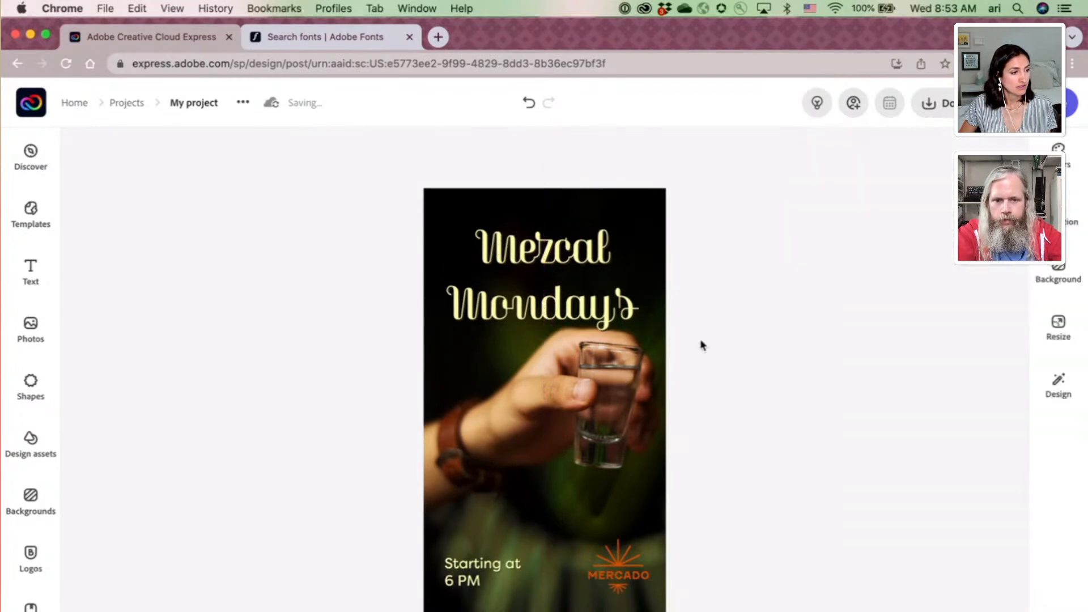
Move the "Starting at 6 PM" text to the middle of the poster below the glass and center-align it.
left_click(475, 569)
left_click_drag(494, 513, 520, 508)
mouse_move(527, 510)
left_mouse_down()
mouse_move(545, 514)
mouse_move(534, 507)
left_mouse_up()
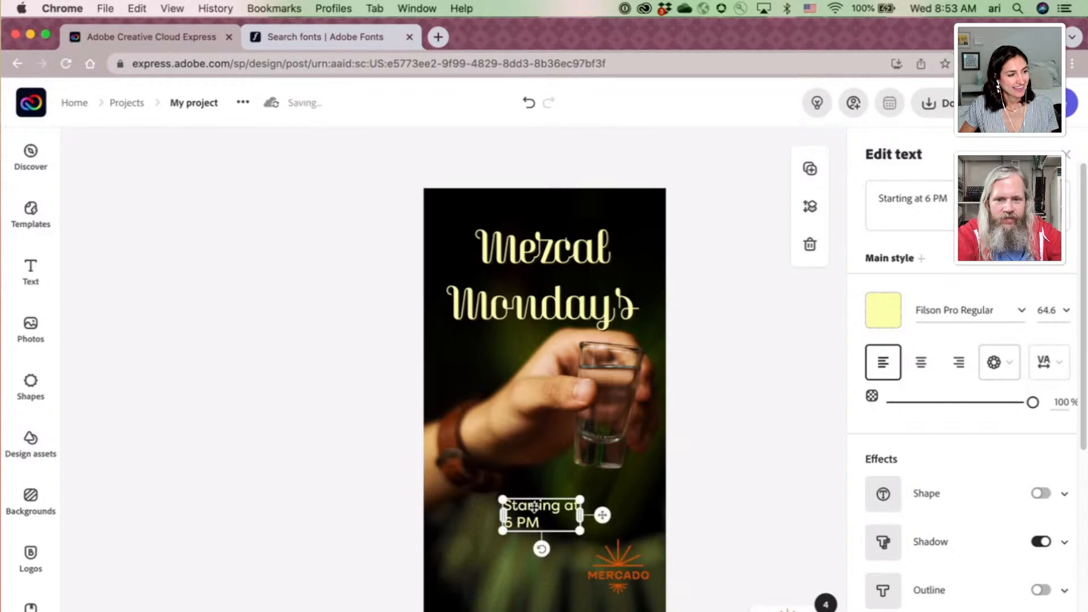
left_click(918, 375)
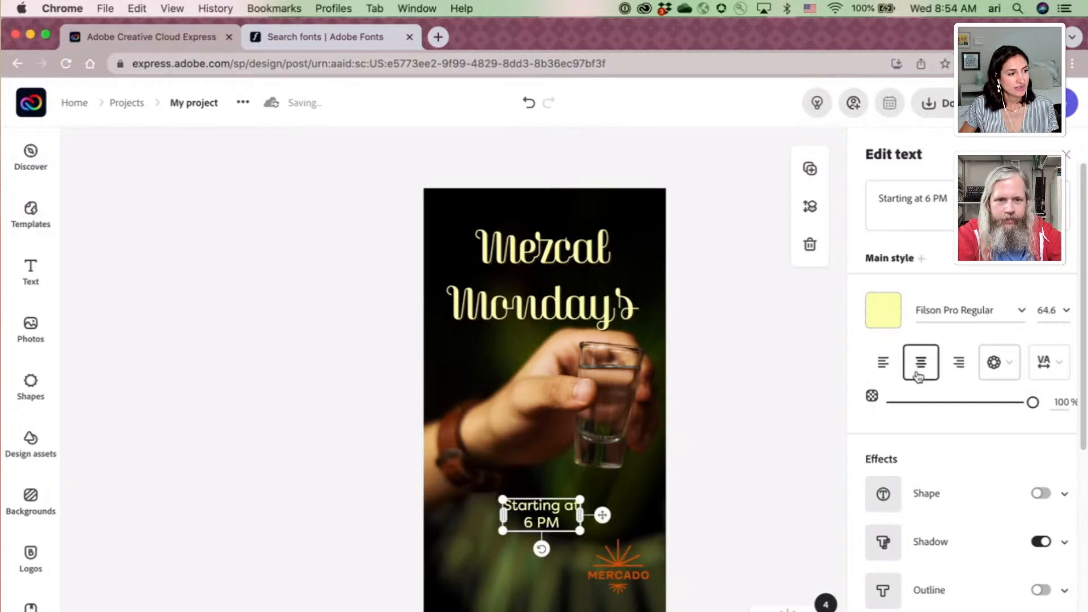
Enlarge and widen "Starting at 6 PM" onto one line, center it below the glass, and set its font size to 100.
left_click_drag(500, 499, 467, 444)
left_click_drag(569, 488, 679, 474)
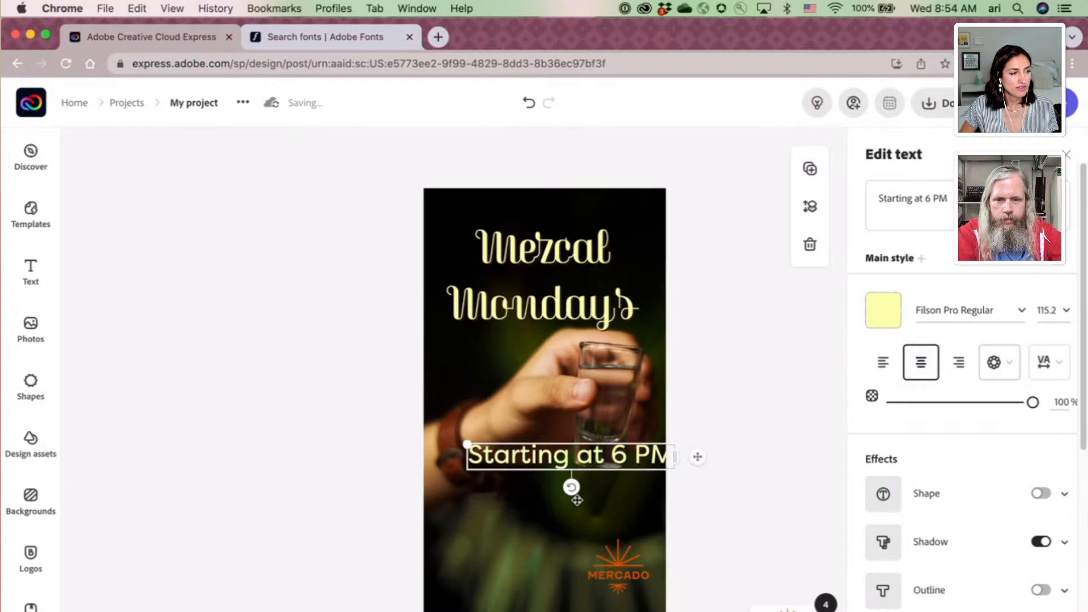
left_click_drag(577, 500, 575, 513)
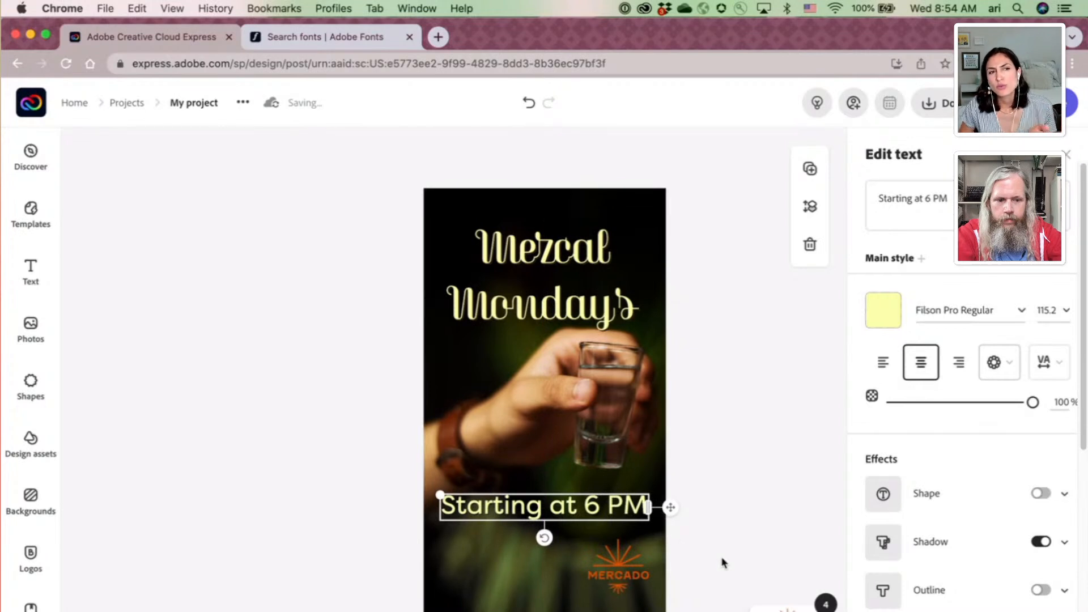
left_click(1037, 311)
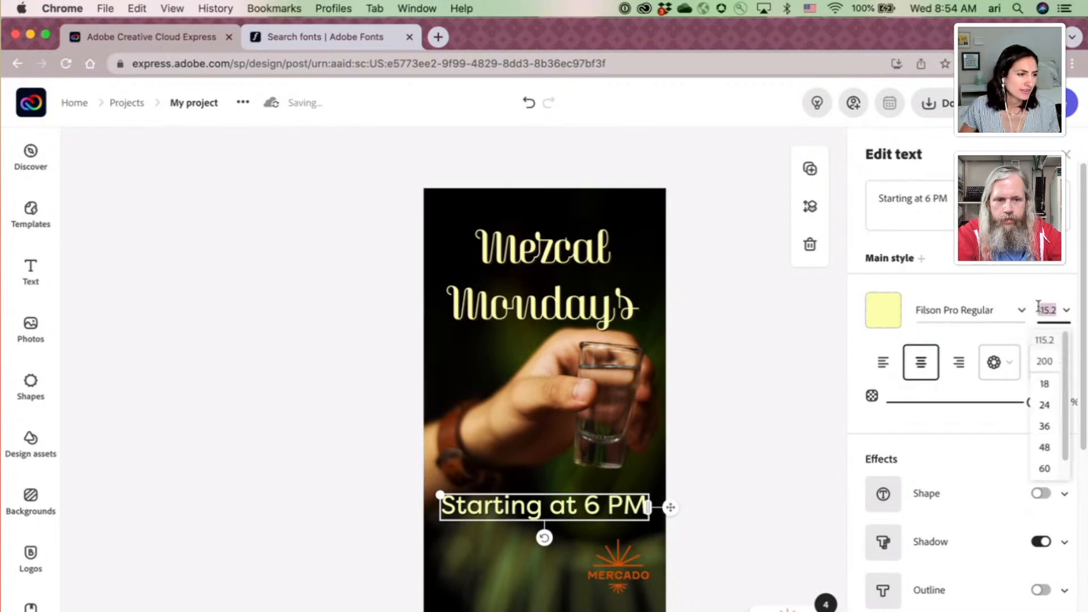
type("100")
key("Return")
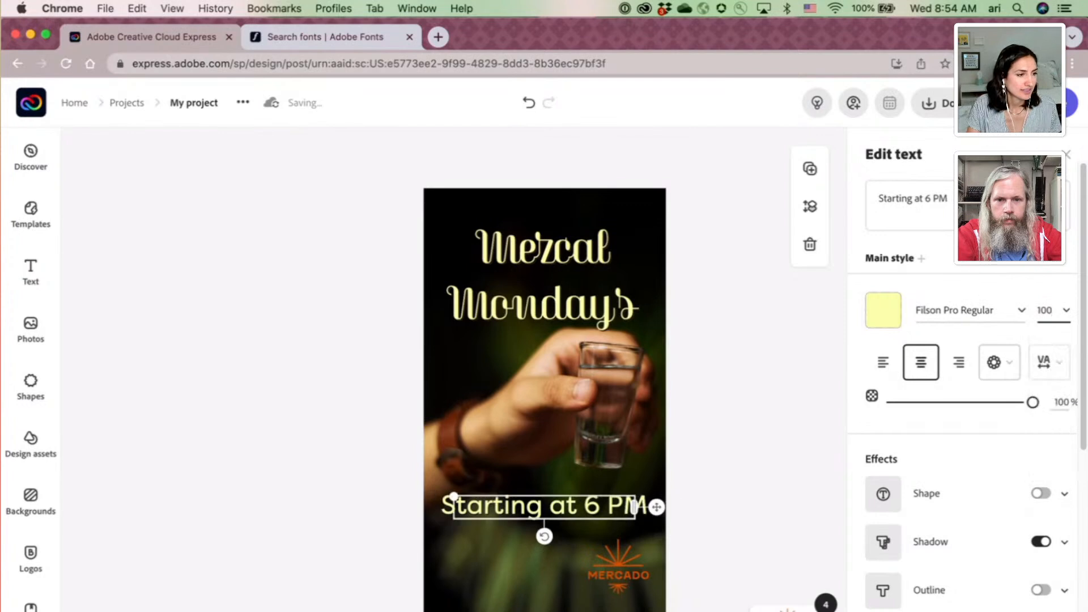
left_click(777, 435)
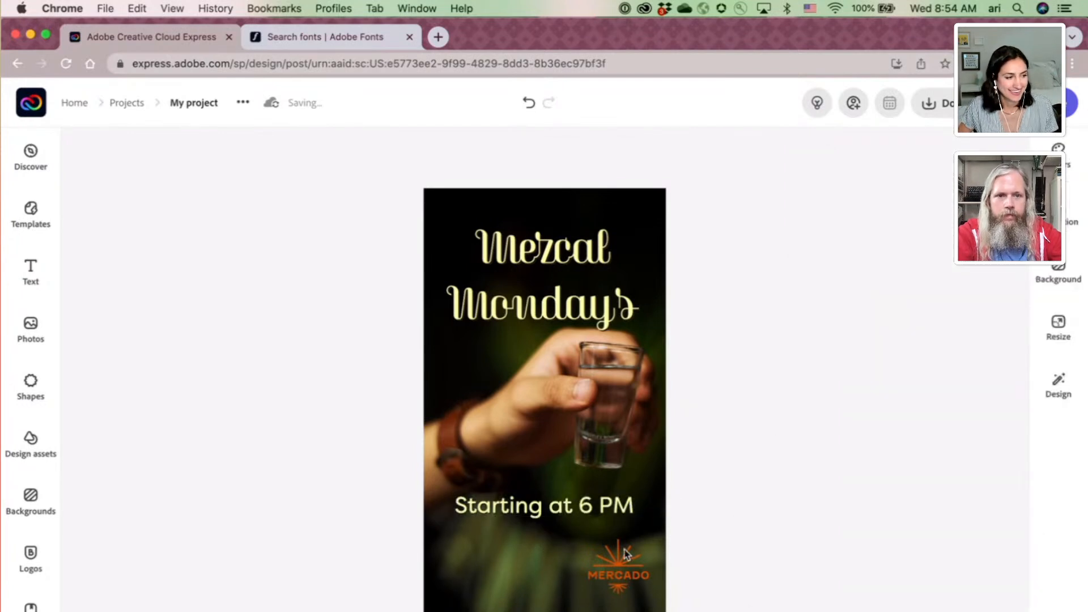
Change the font of the "Starting at 6 PM" text to Fenwick Regular.
left_click(584, 508)
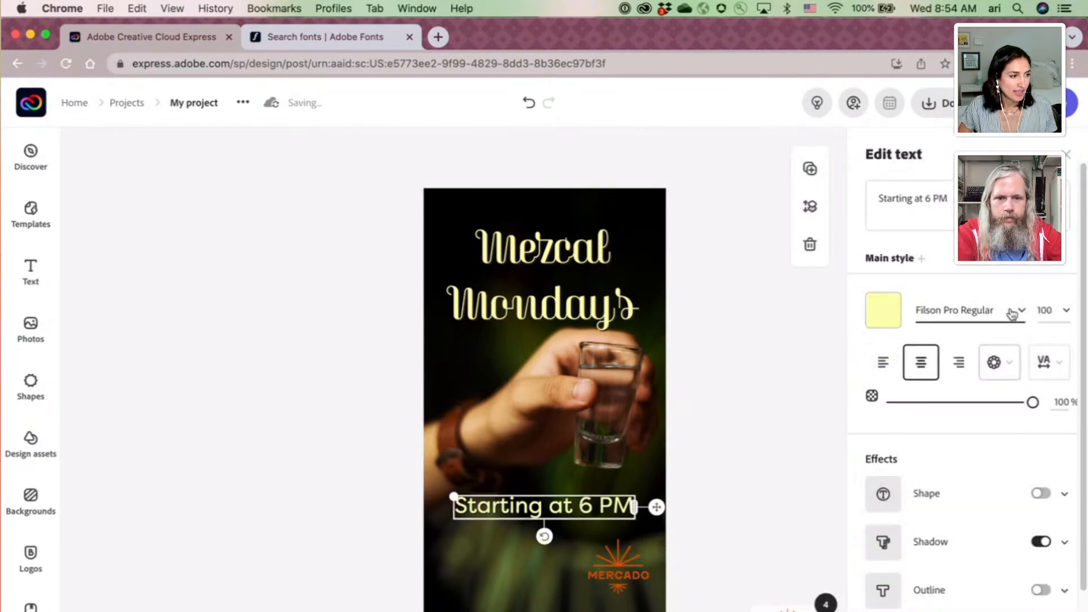
left_click(998, 308)
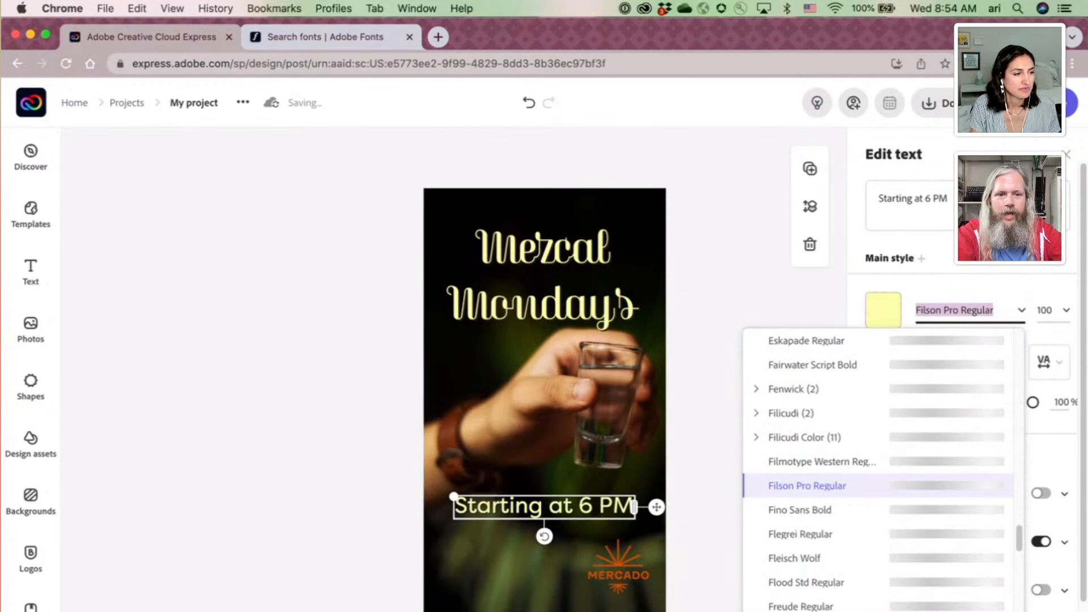
type("fenwic")
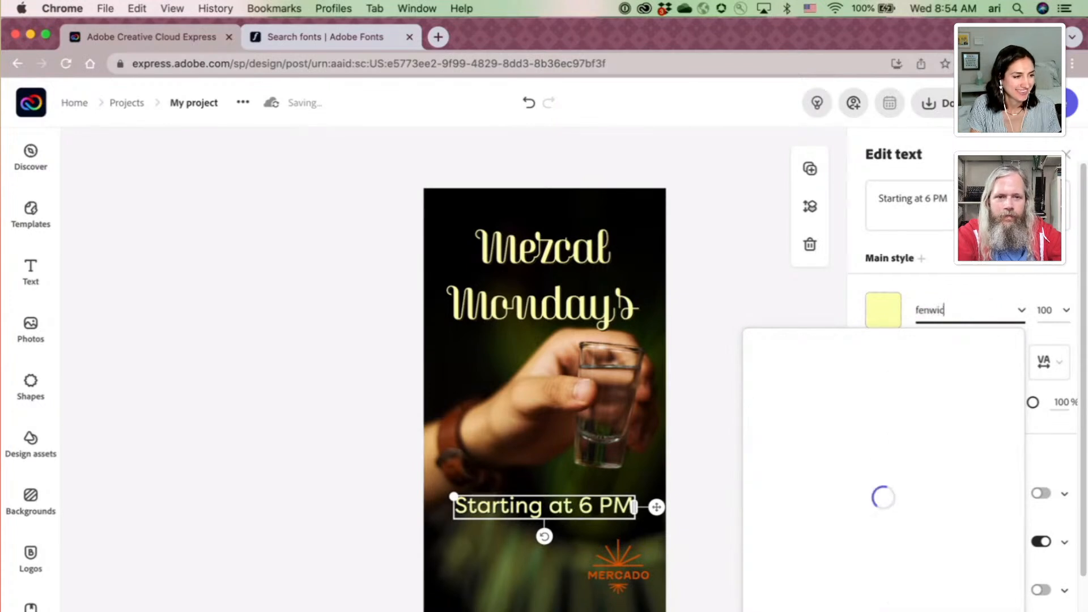
type("k")
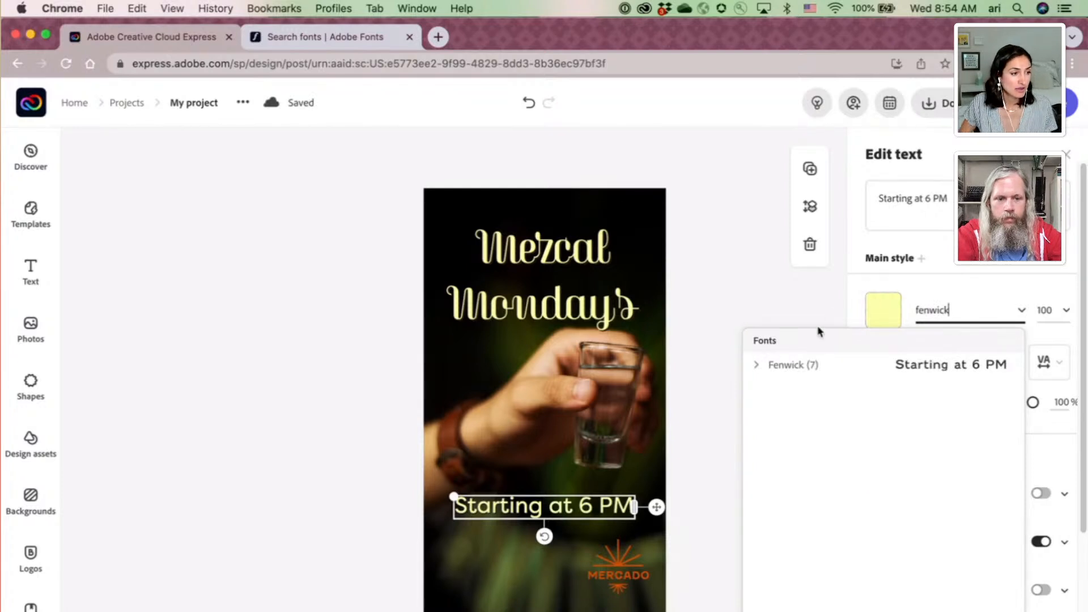
left_click(870, 370)
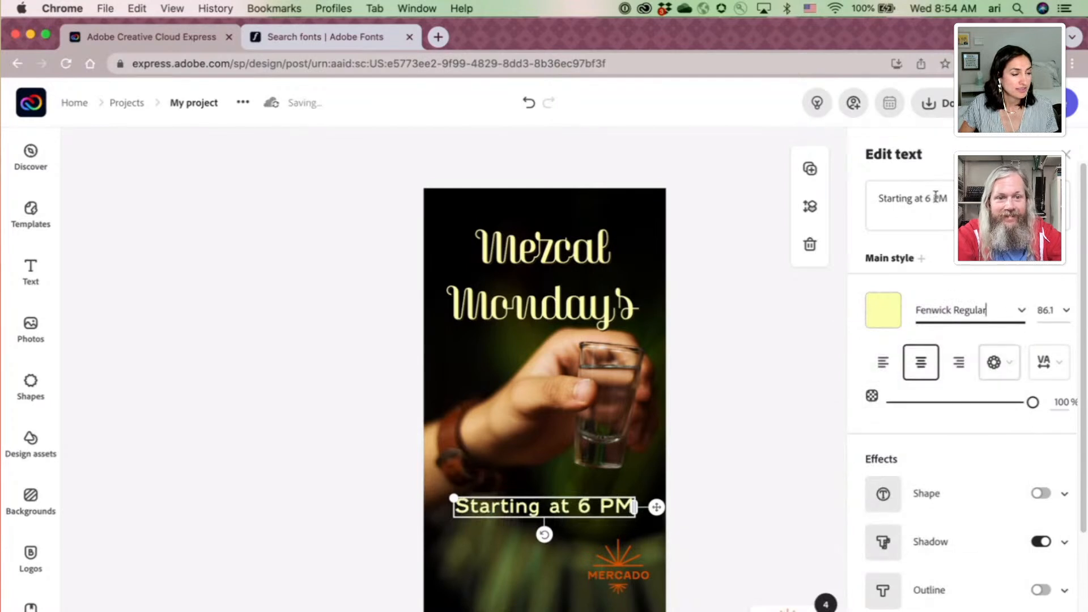
Rewrite the start time text in capitals as "STARTING AT 6 PM".
left_click(883, 192)
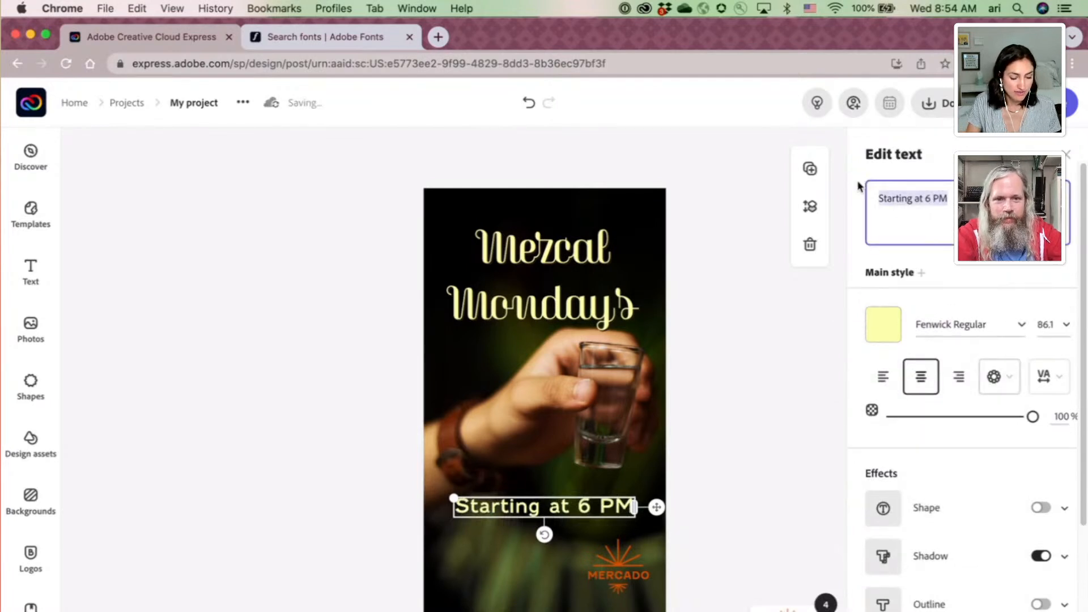
type("START")
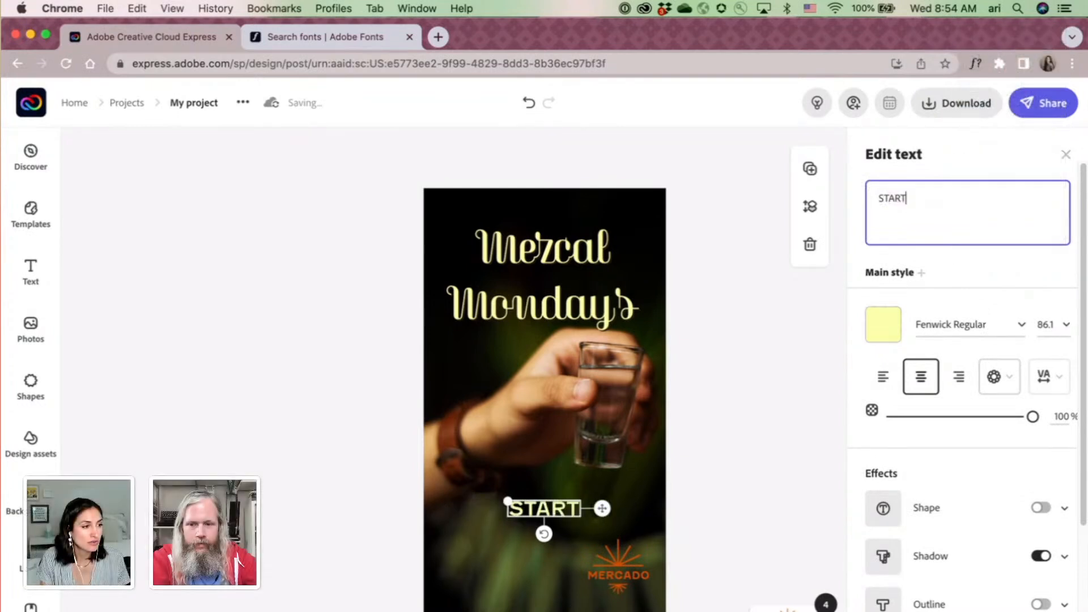
type("ING")
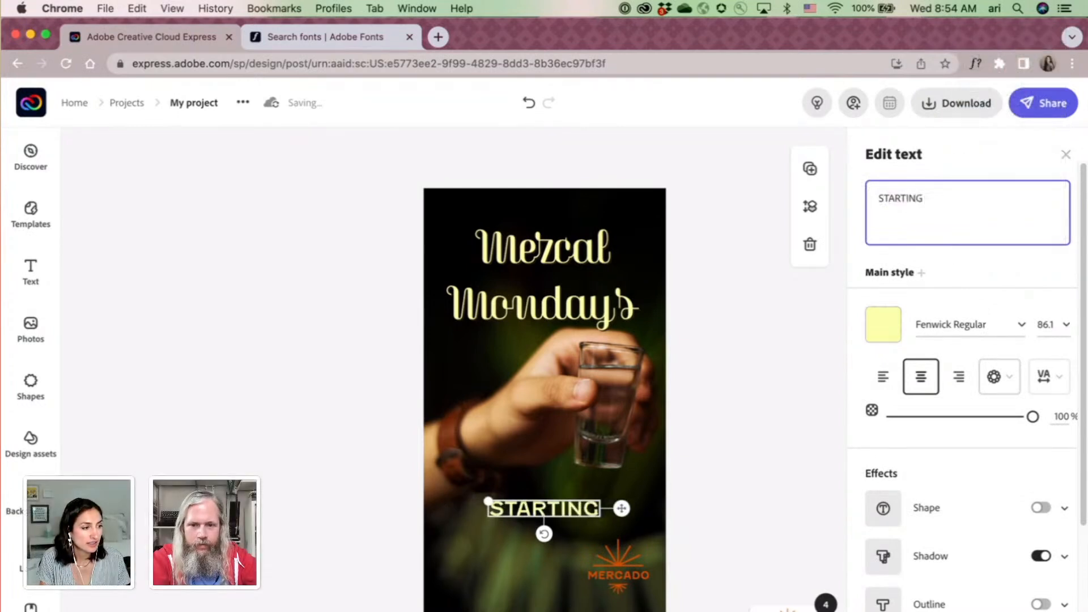
type(" AT 6 PM")
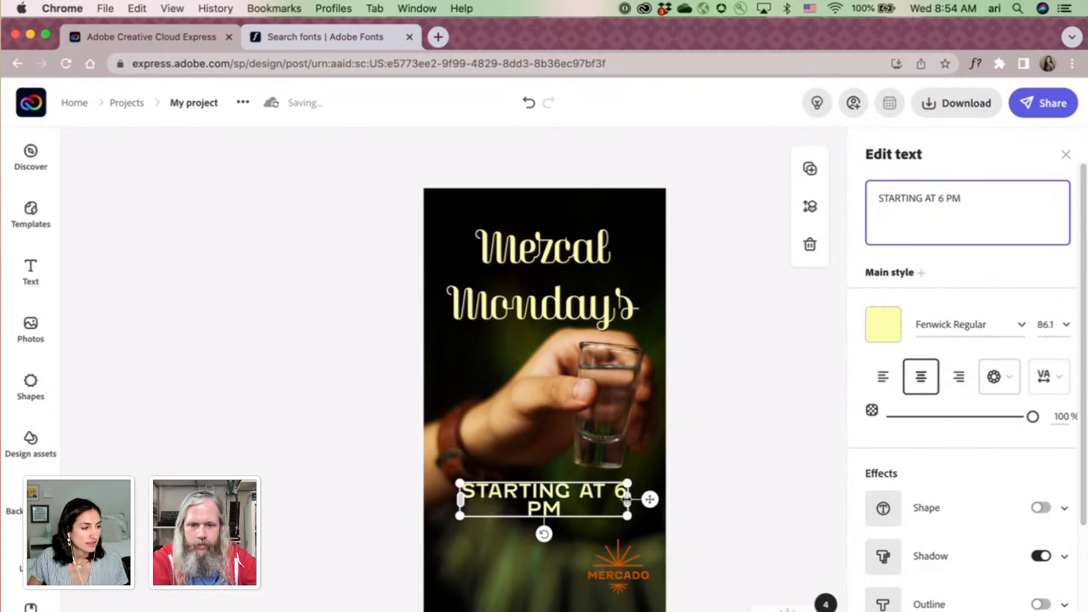
left_click(656, 499)
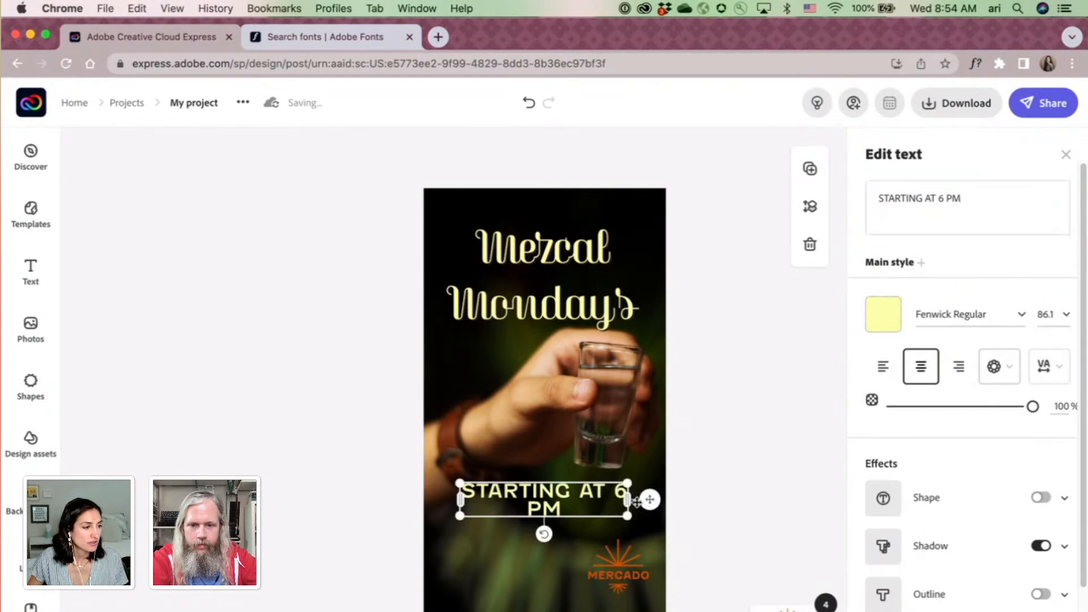
Set "STARTING AT 6 PM" to size 60, widen its box to fit one line, and center it horizontally above the logo.
left_click(1062, 310)
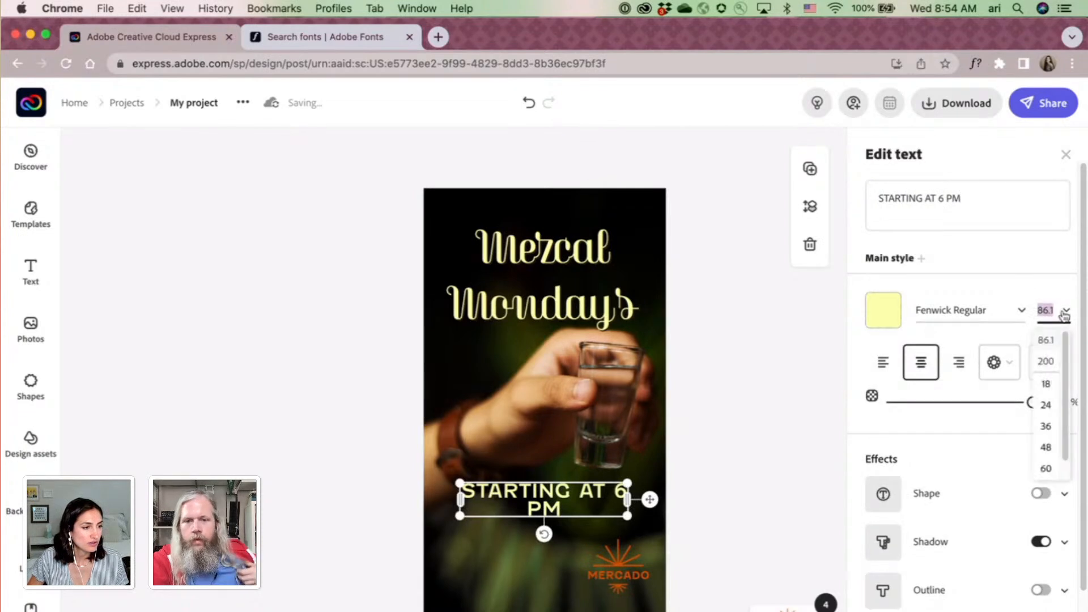
left_click(1045, 468)
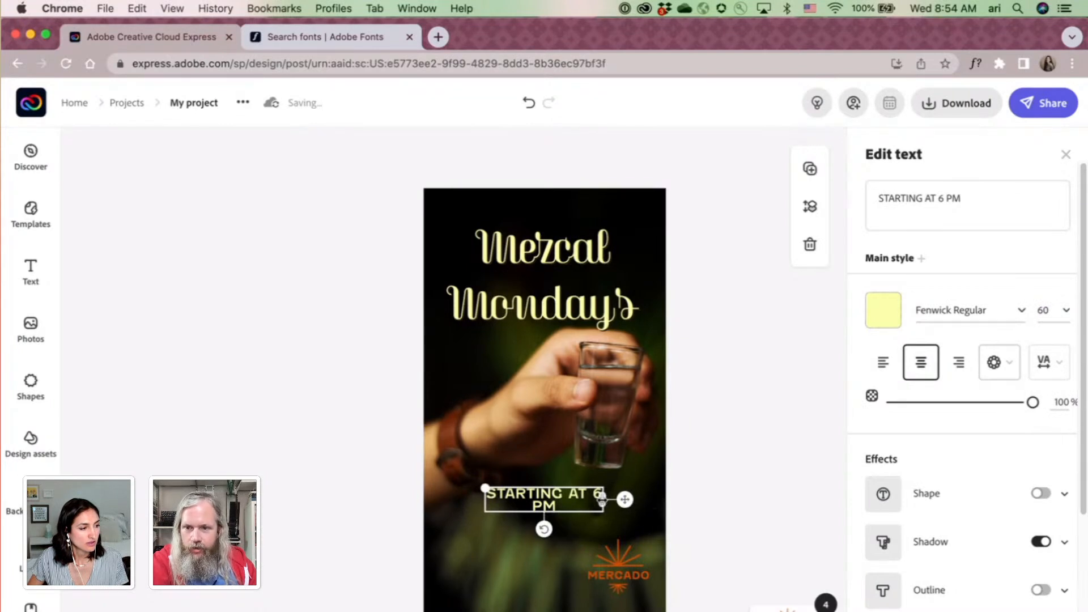
left_click_drag(602, 499, 709, 498)
left_click_drag(621, 496, 614, 515)
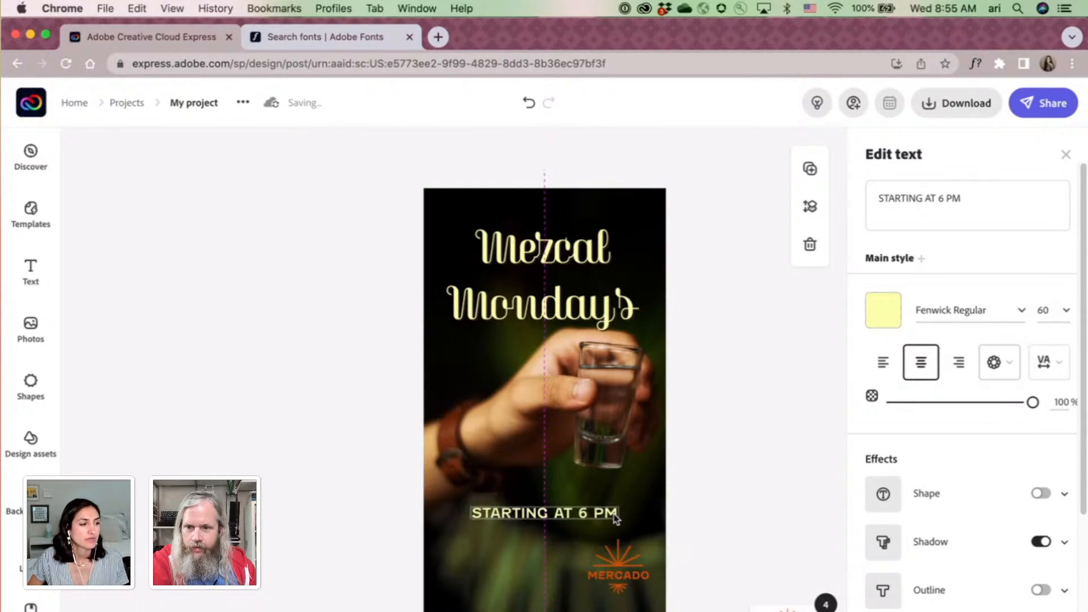
left_click(766, 498)
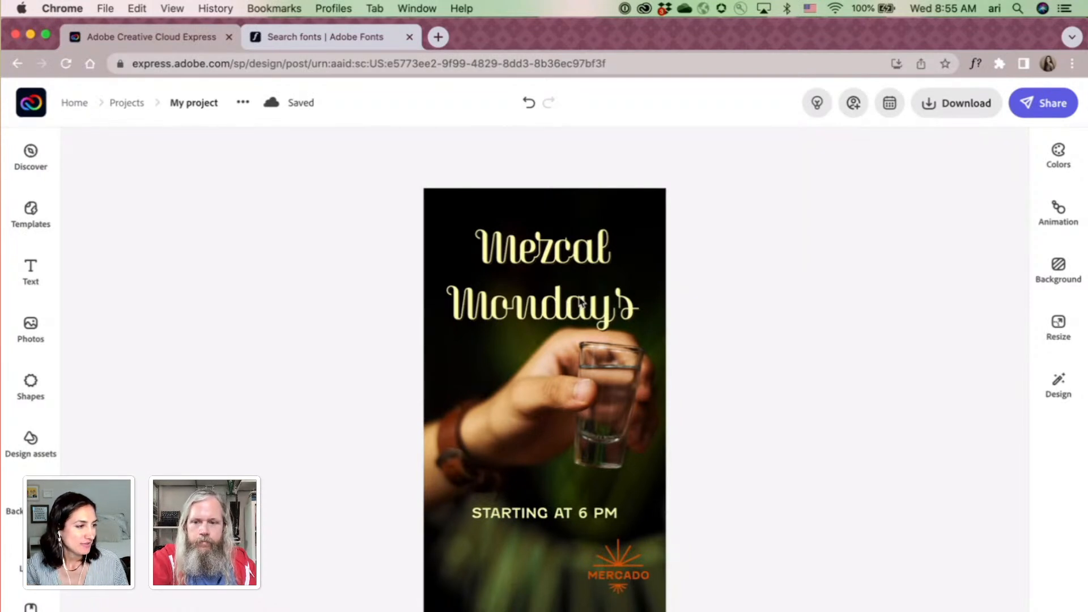
scroll(582, 302, "up", 3)
scroll(833, 326, "down", 2)
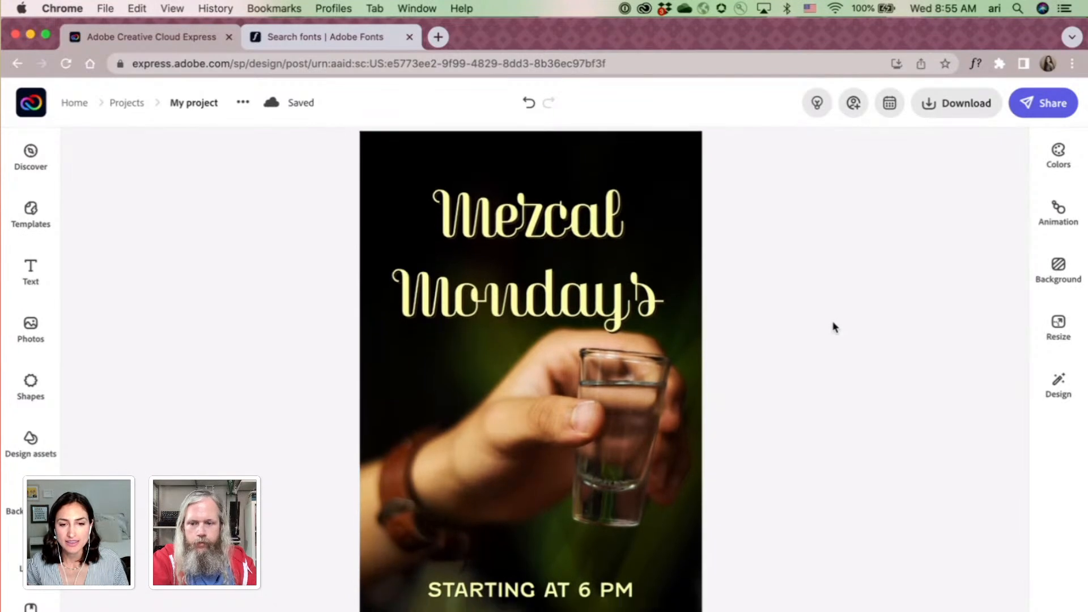
scroll(833, 326, "down", 2)
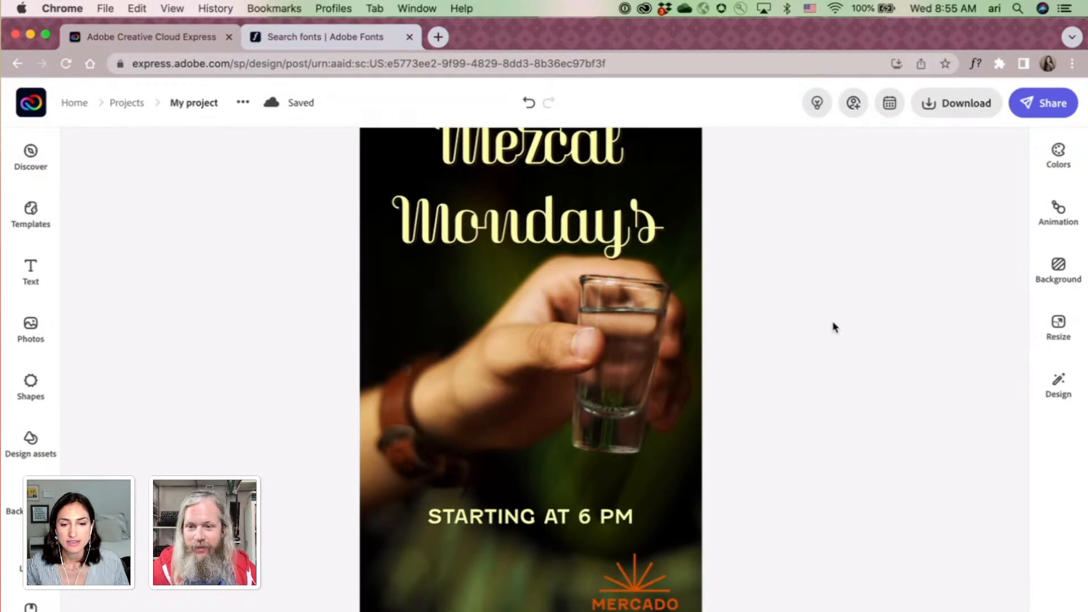
scroll(833, 327, "up", 2)
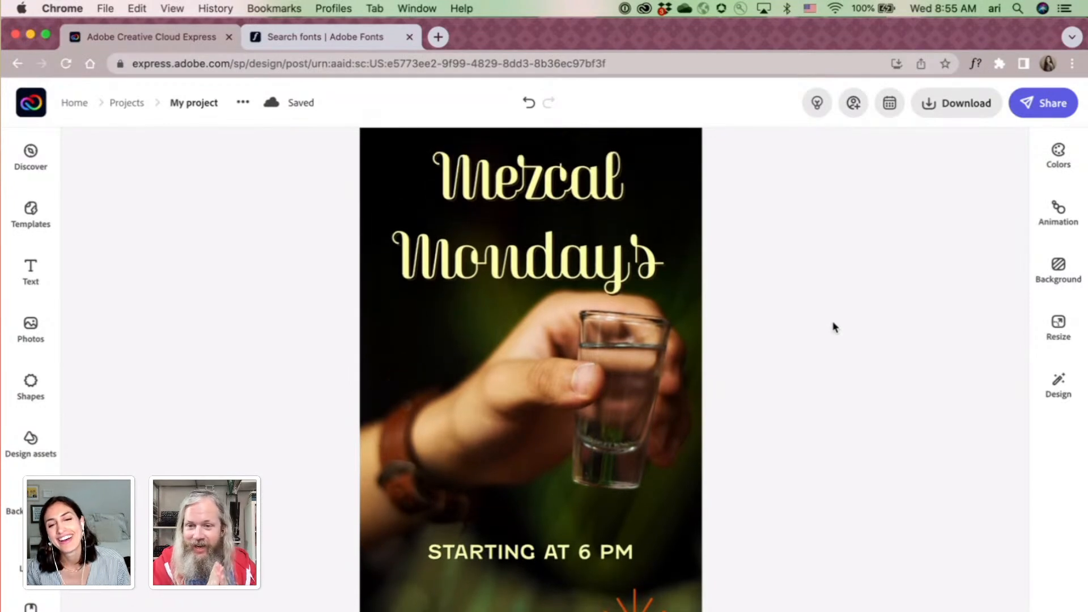